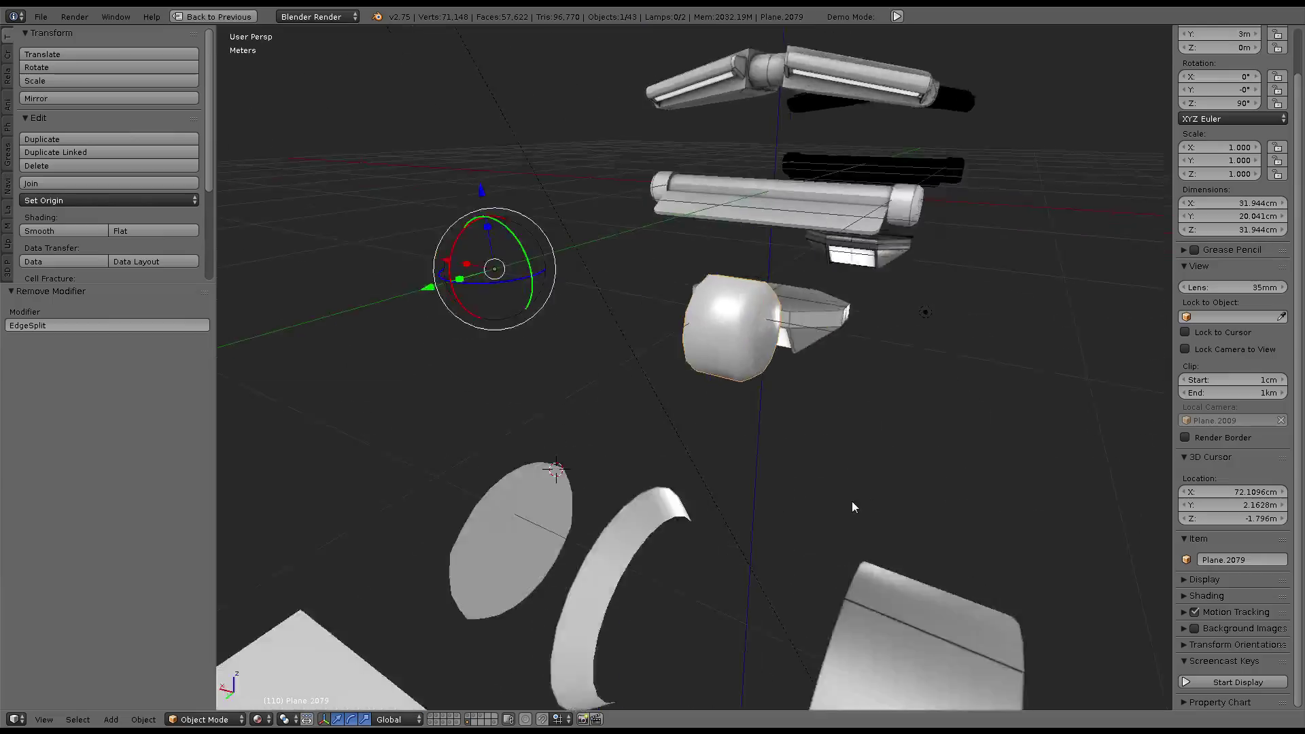
Frame the cap mesh and fatten all its faces slightly with Shrink/Fatten
{"action": "key", "text": "KP_Decimal"}
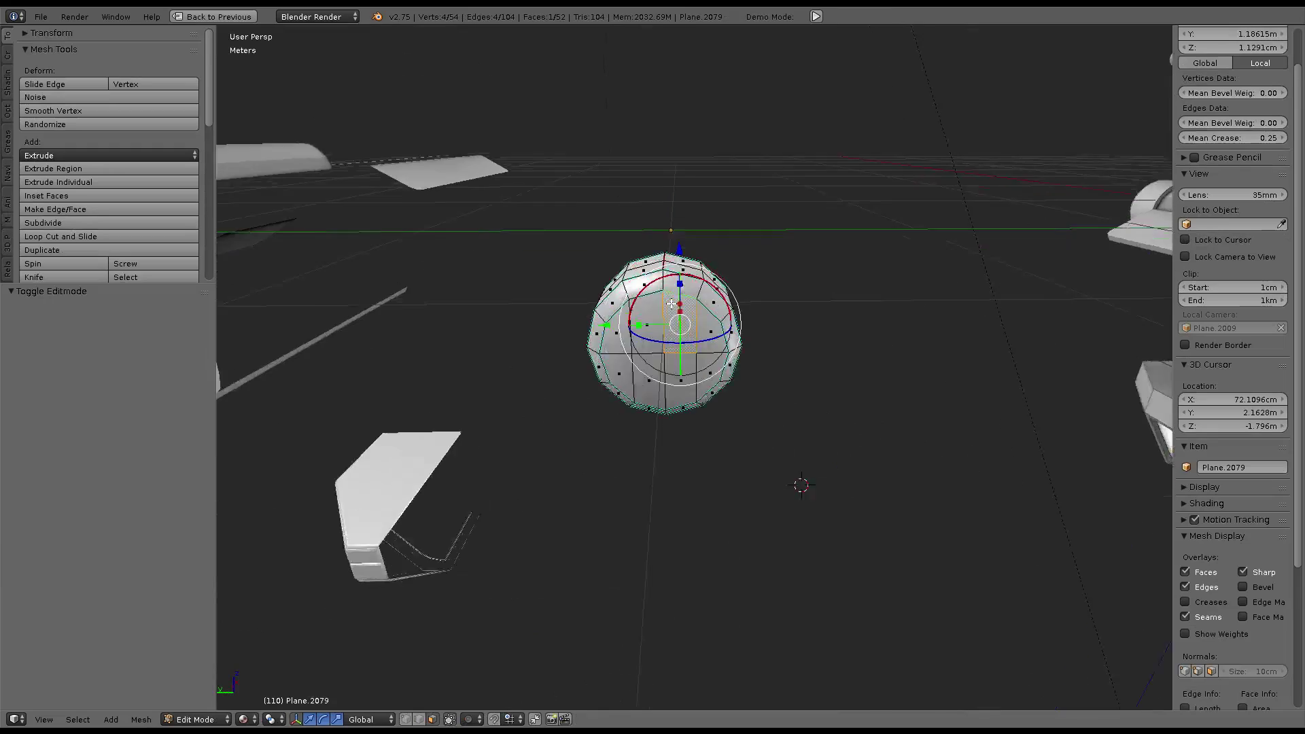
{"action": "scroll", "coordinate": [838, 533], "scroll_direction": "down", "scroll_amount": 3}
{"action": "mouse_move", "coordinate": [836, 533]}
{"action": "middle_mouse_down"}
{"action": "mouse_move", "coordinate": [741, 304]}
{"action": "mouse_move", "coordinate": [812, 304]}
{"action": "mouse_move", "coordinate": [752, 325]}
{"action": "mouse_move", "coordinate": [703, 394]}
{"action": "mouse_move", "coordinate": [781, 437]}
{"action": "mouse_move", "coordinate": [804, 432]}
{"action": "middle_mouse_up"}
{"action": "key", "text": "Tab"}
{"action": "key", "text": "Tab"}
{"action": "key", "text": "a"}
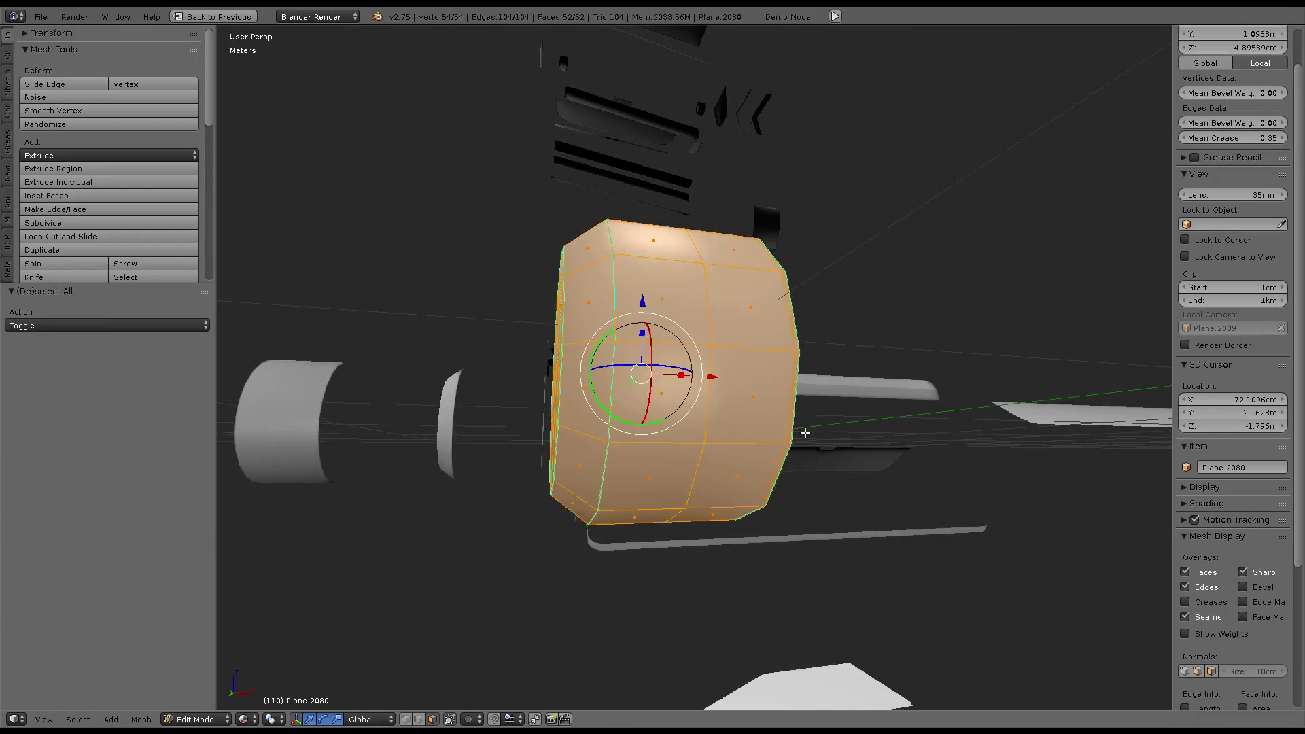
{"action": "key", "text": "KP_Decimal"}
{"action": "key", "text": "alt+s"}
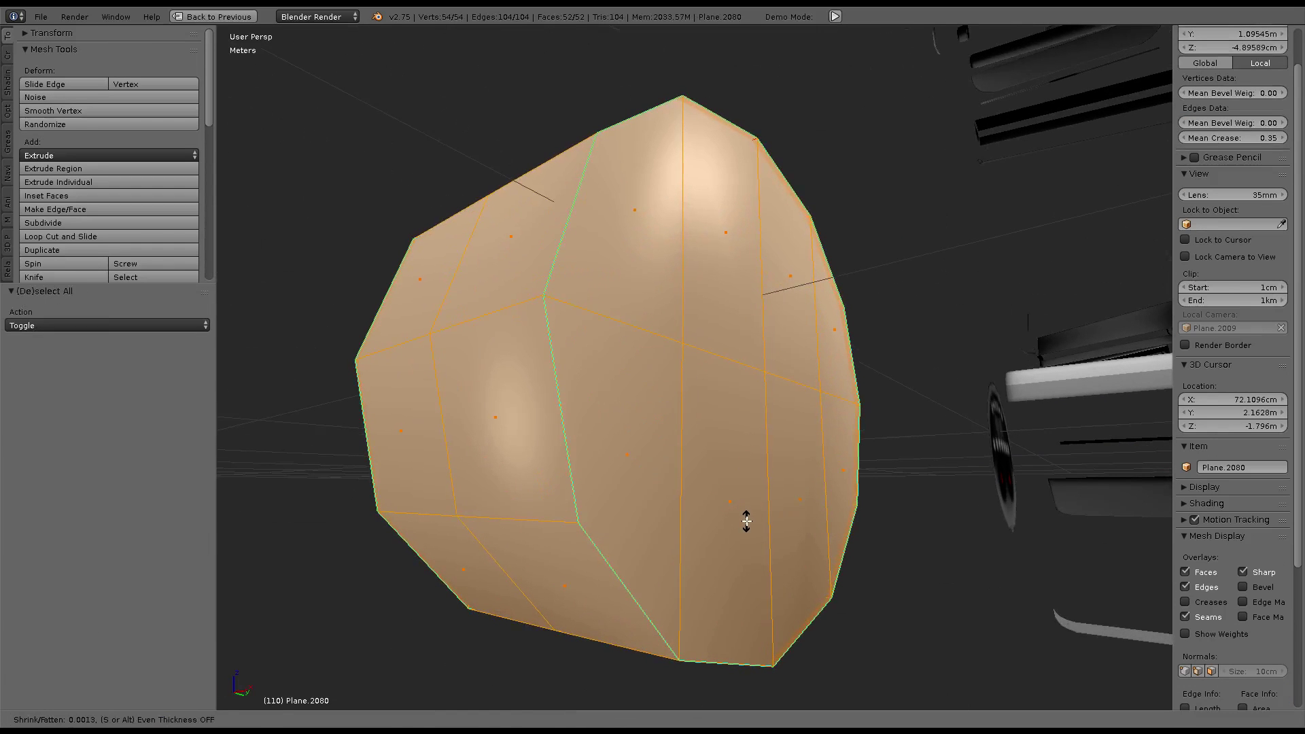
{"action": "left_click", "coordinate": [746, 519]}
{"action": "key", "text": "Tab"}
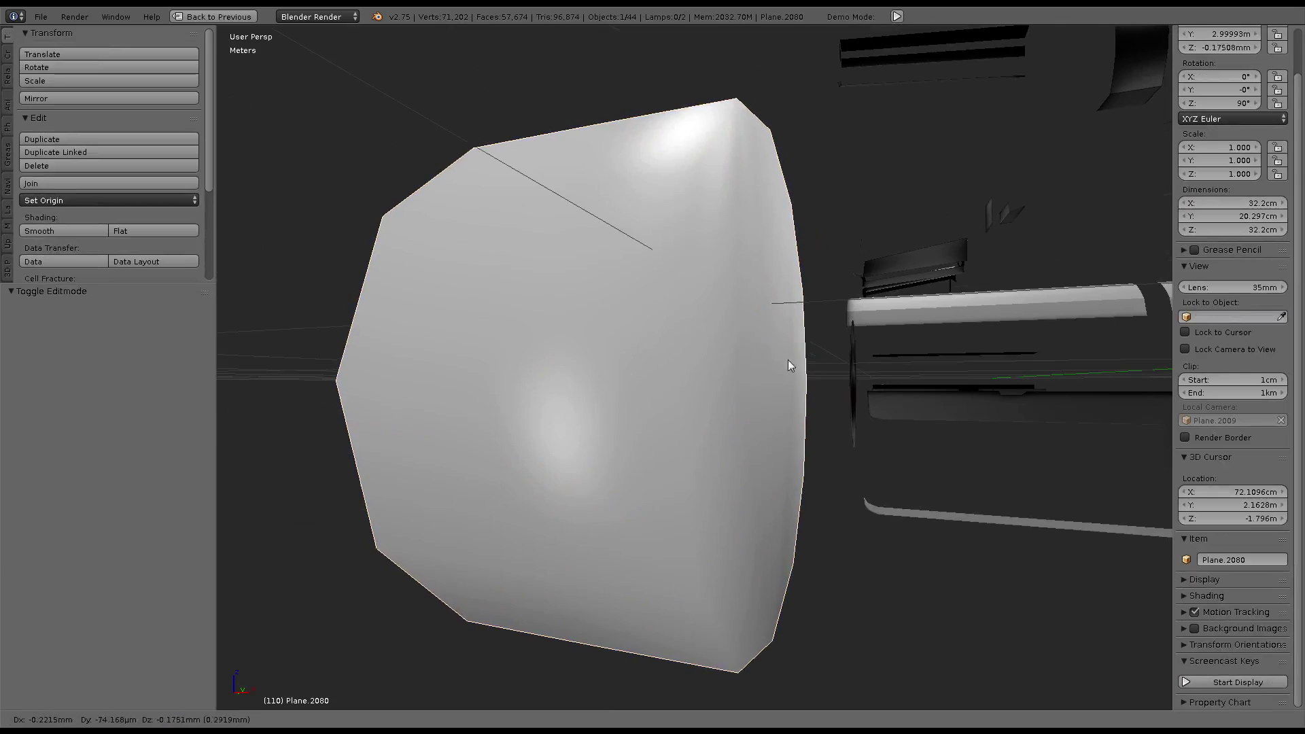
Return to Edit Mode and select edge loops around the cap
{"action": "scroll", "coordinate": [740, 320], "scroll_direction": "down", "scroll_amount": 3}
{"action": "mouse_move", "coordinate": [773, 313]}
{"action": "middle_mouse_down"}
{"action": "mouse_move", "coordinate": [744, 323]}
{"action": "mouse_move", "coordinate": [888, 328]}
{"action": "middle_mouse_up"}
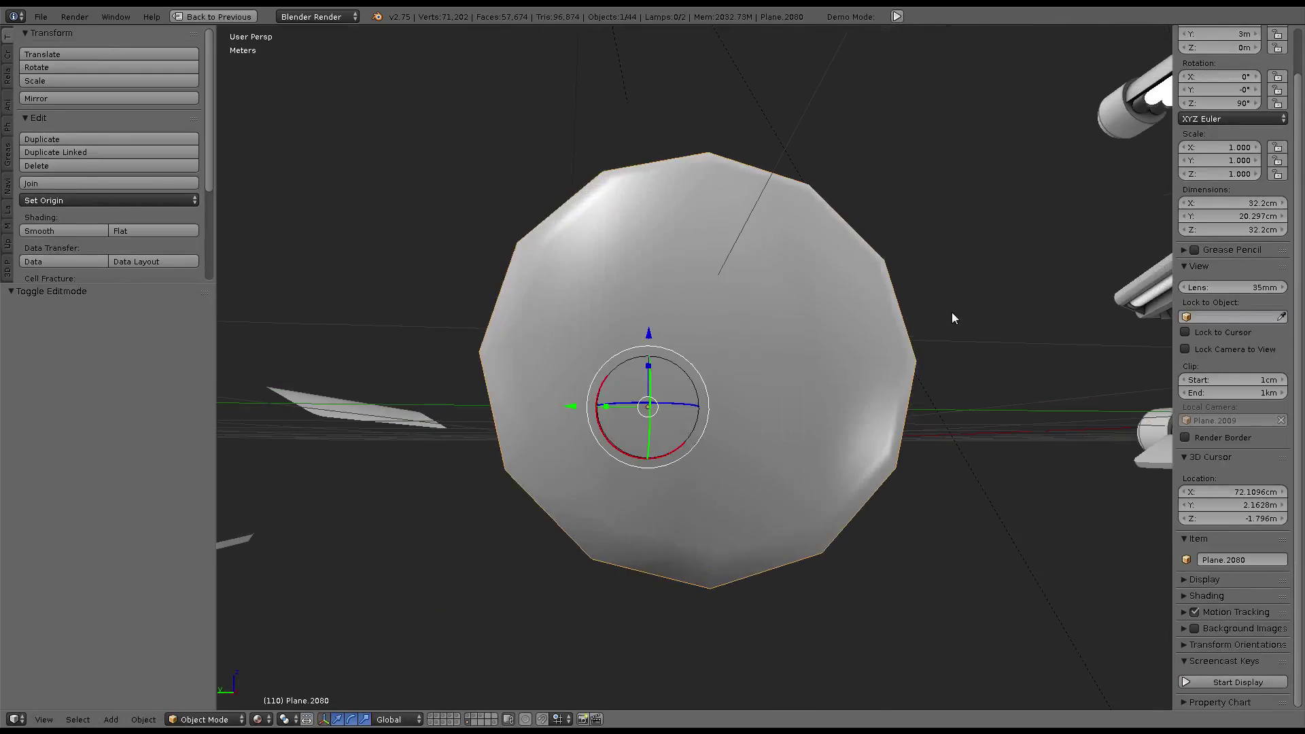
{"action": "key", "text": "Tab"}
{"action": "scroll", "coordinate": [818, 353], "scroll_direction": "up", "scroll_amount": 3}
{"action": "key", "text": "Tab"}
{"action": "mouse_move", "coordinate": [694, 399]}
{"action": "middle_mouse_down"}
{"action": "mouse_move", "coordinate": [720, 292]}
{"action": "mouse_move", "coordinate": [693, 400]}
{"action": "middle_mouse_up"}
{"action": "key", "text": "Tab"}
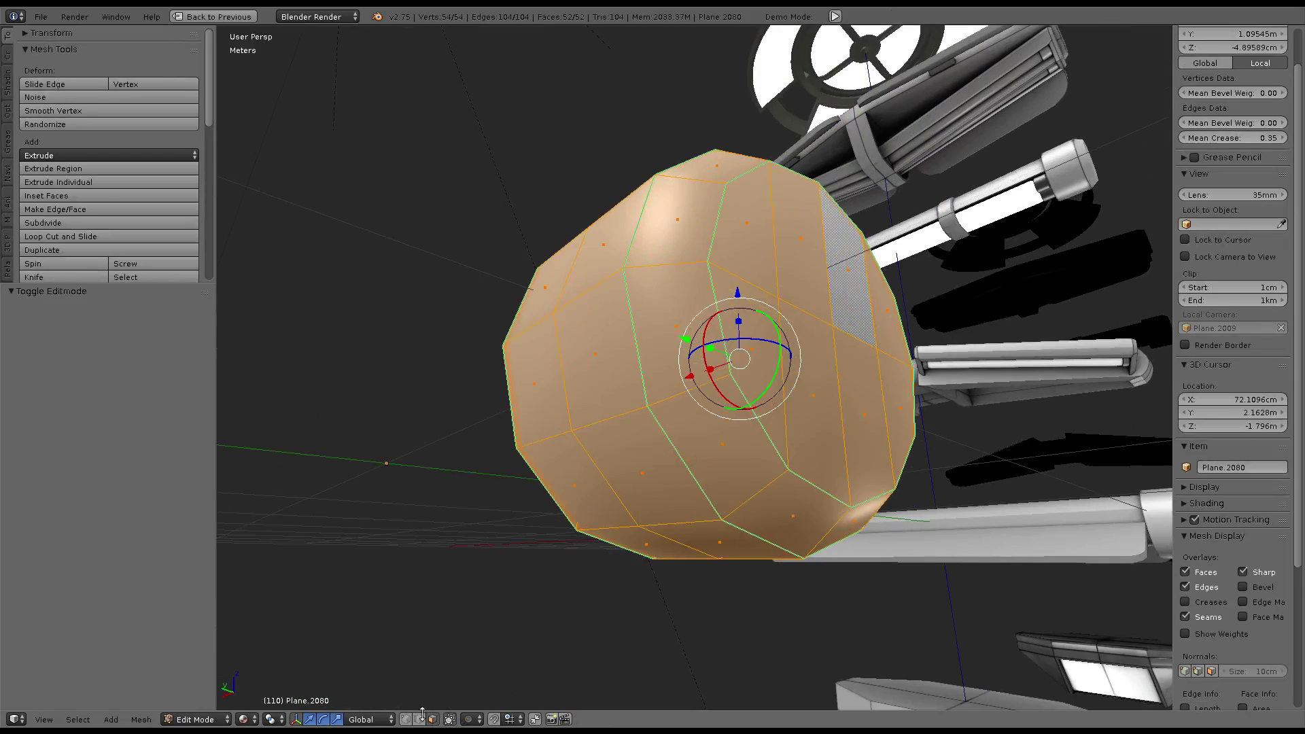
{"action": "left_click", "coordinate": [614, 331], "text": "alt"}
{"action": "left_click", "coordinate": [704, 310], "text": "alt"}
{"action": "middle_click_drag", "start_coordinate": [705, 311], "coordinate": [643, 480]}
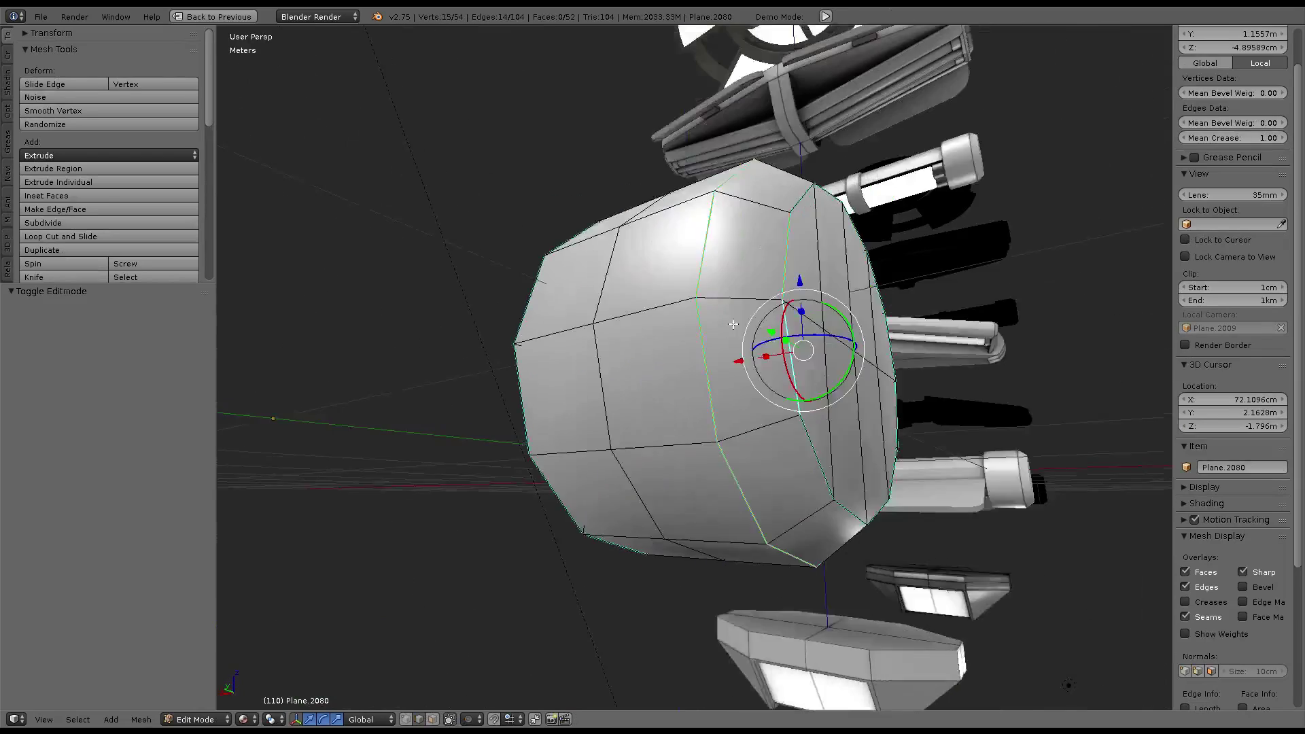
{"action": "mouse_move", "coordinate": [501, 494]}
{"action": "middle_mouse_down"}
{"action": "mouse_move", "coordinate": [723, 475]}
{"action": "mouse_move", "coordinate": [746, 358]}
{"action": "middle_mouse_up"}
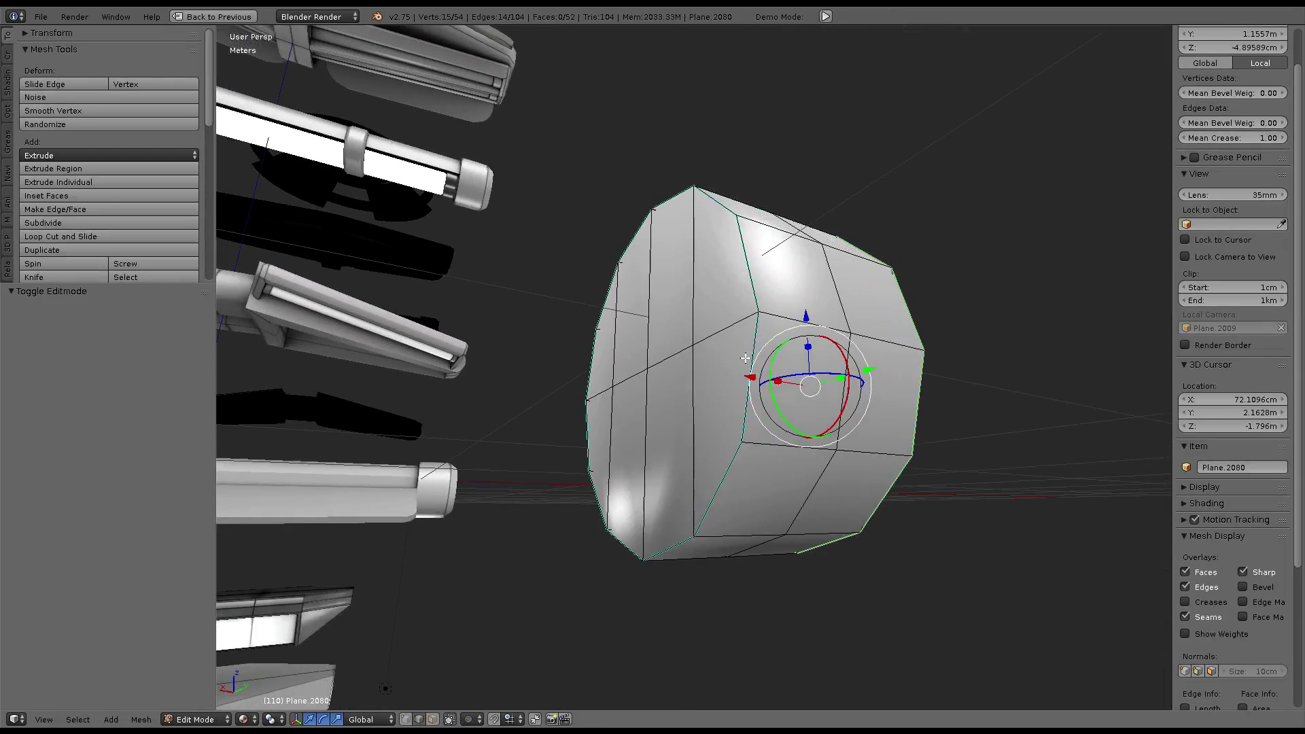
Switch to face selection and select two face bands around the cap
{"action": "left_click", "coordinate": [432, 719]}
{"action": "left_click", "coordinate": [815, 380], "text": "alt"}
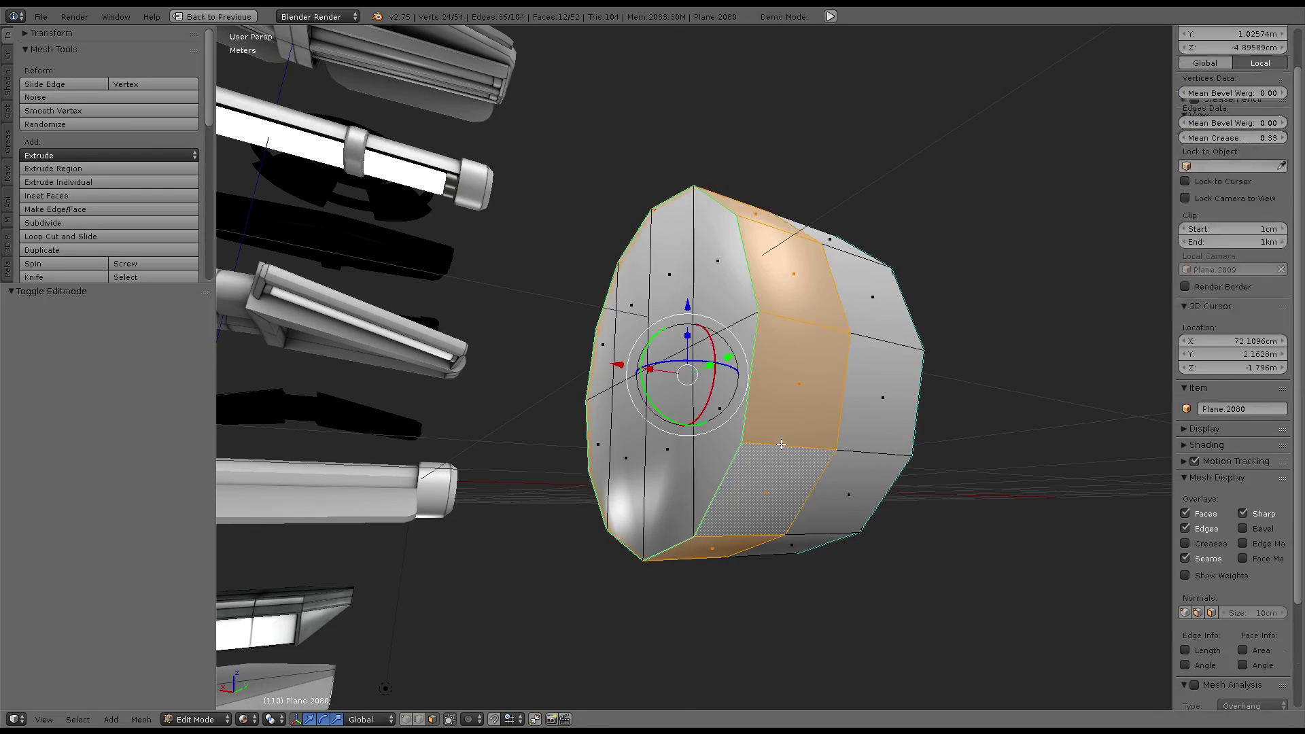
{"action": "left_click", "coordinate": [884, 408], "text": "alt+shift"}
{"action": "middle_click_drag", "start_coordinate": [884, 408], "coordinate": [730, 449]}
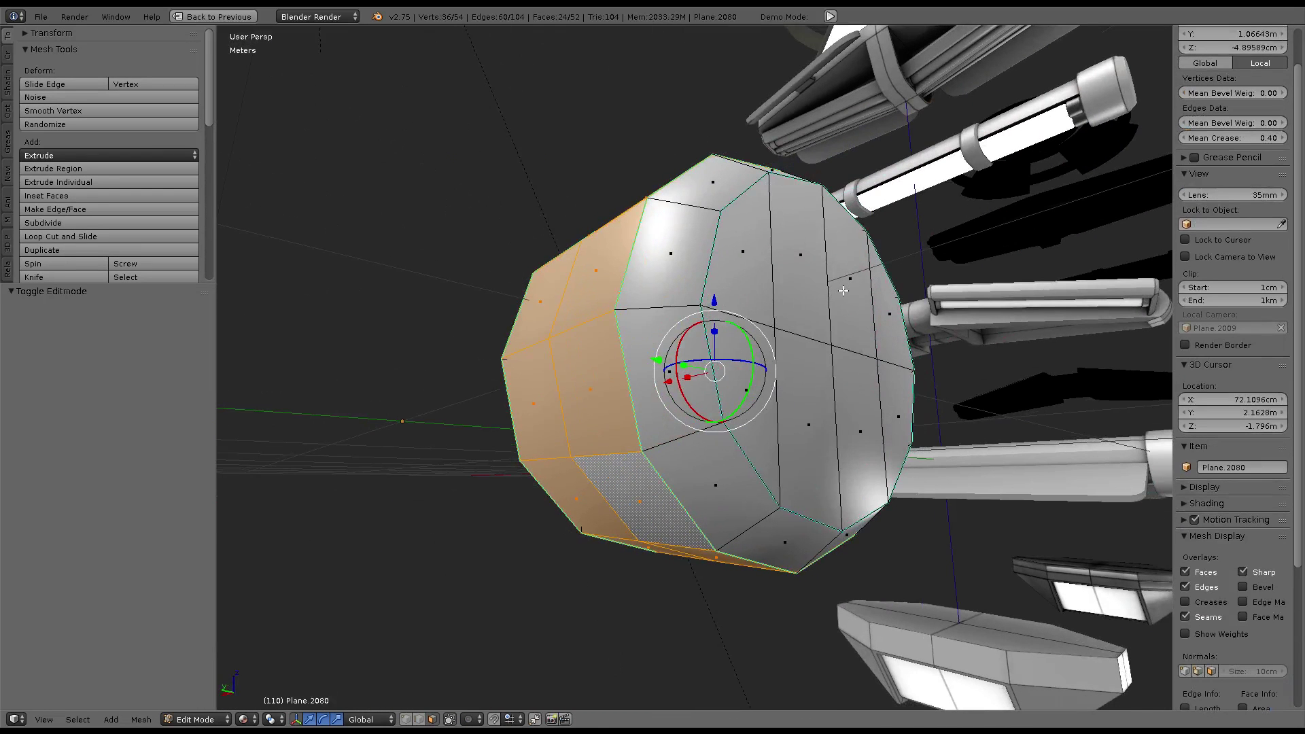
{"action": "middle_click_drag", "start_coordinate": [843, 291], "coordinate": [995, 314]}
Select the face band's boundary loop and apply a trial groove bevel
{"action": "key", "text": "ctrl+z"}
{"action": "key", "text": "ctrl+e"}
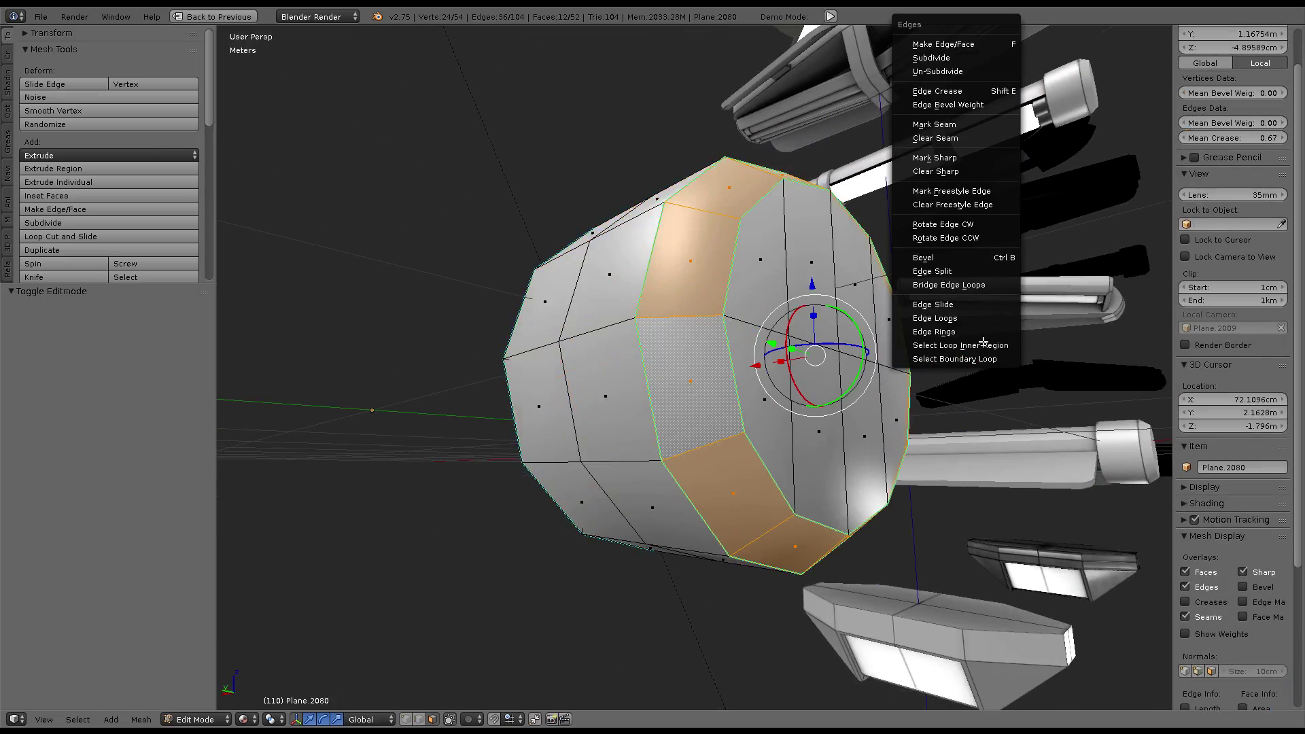
{"action": "left_click", "coordinate": [977, 359]}
{"action": "key", "text": "ctrl+e"}
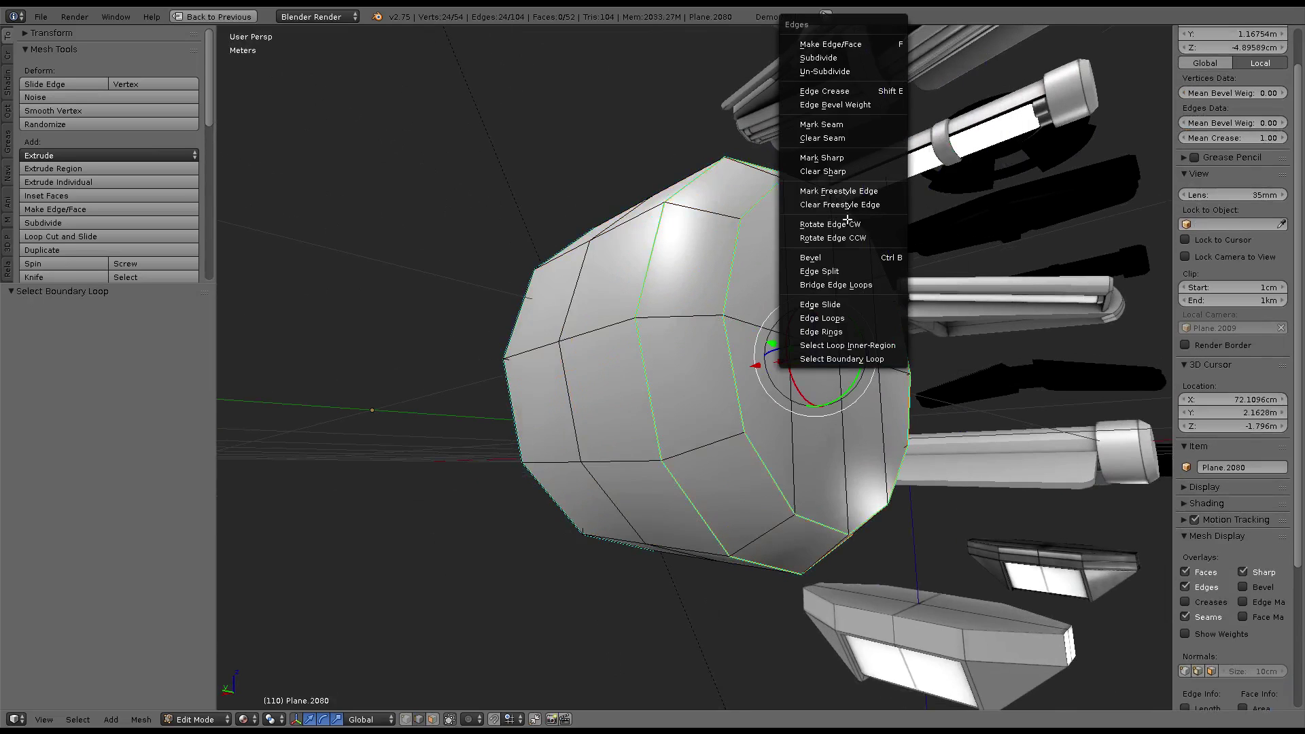
{"action": "left_click", "coordinate": [844, 257]}
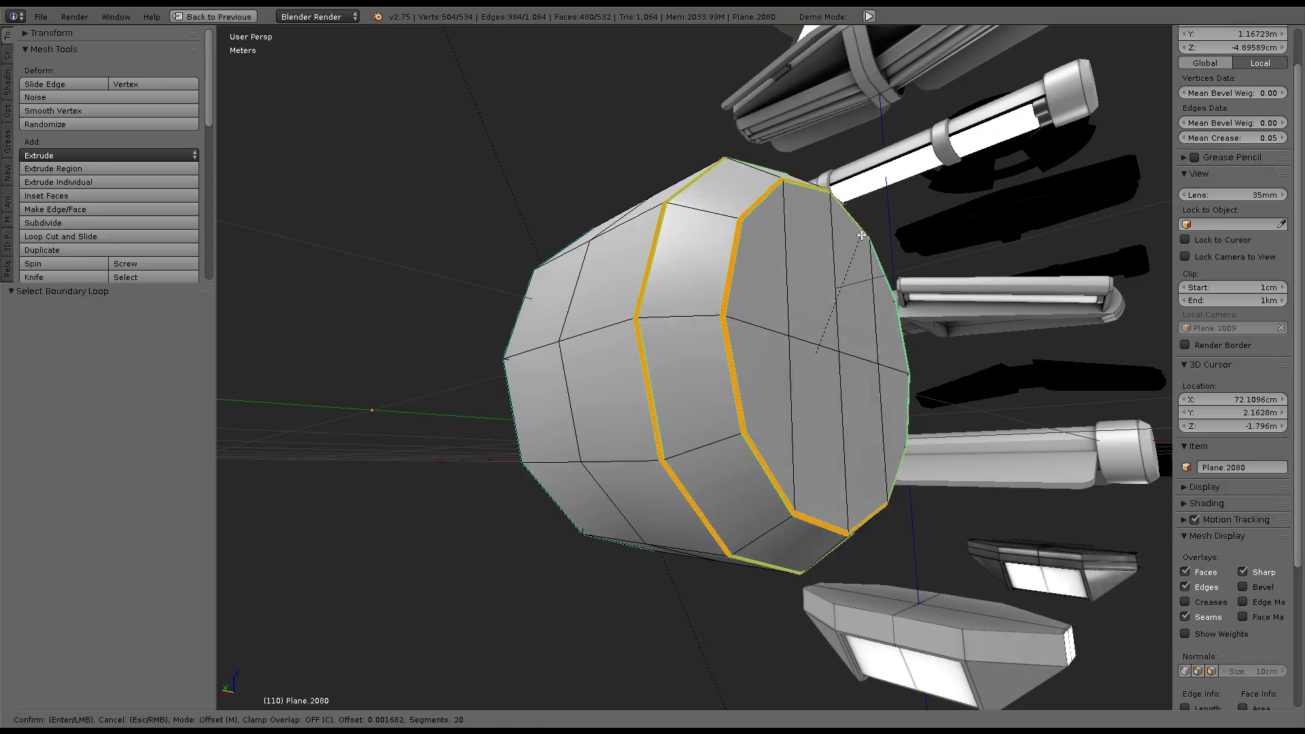
{"action": "left_click", "coordinate": [866, 223]}
{"action": "key", "text": "Tab"}
{"action": "mouse_move", "coordinate": [866, 223]}
{"action": "middle_mouse_down"}
{"action": "mouse_move", "coordinate": [843, 291]}
{"action": "mouse_move", "coordinate": [783, 280]}
{"action": "mouse_move", "coordinate": [716, 346]}
{"action": "mouse_move", "coordinate": [986, 290]}
{"action": "mouse_move", "coordinate": [691, 340]}
{"action": "mouse_move", "coordinate": [769, 308]}
{"action": "mouse_move", "coordinate": [761, 321]}
{"action": "middle_mouse_up"}
{"action": "scroll", "coordinate": [691, 340], "scroll_direction": "up", "scroll_amount": 4}
Undo back to before the trial bevel using the undo history
{"action": "key", "text": "ctrl+alt+z"}
{"action": "left_click", "coordinate": [761, 324]}
{"action": "middle_click_drag", "start_coordinate": [717, 250], "coordinate": [688, 327]}
{"action": "scroll", "coordinate": [687, 327], "scroll_direction": "down", "scroll_amount": 2}
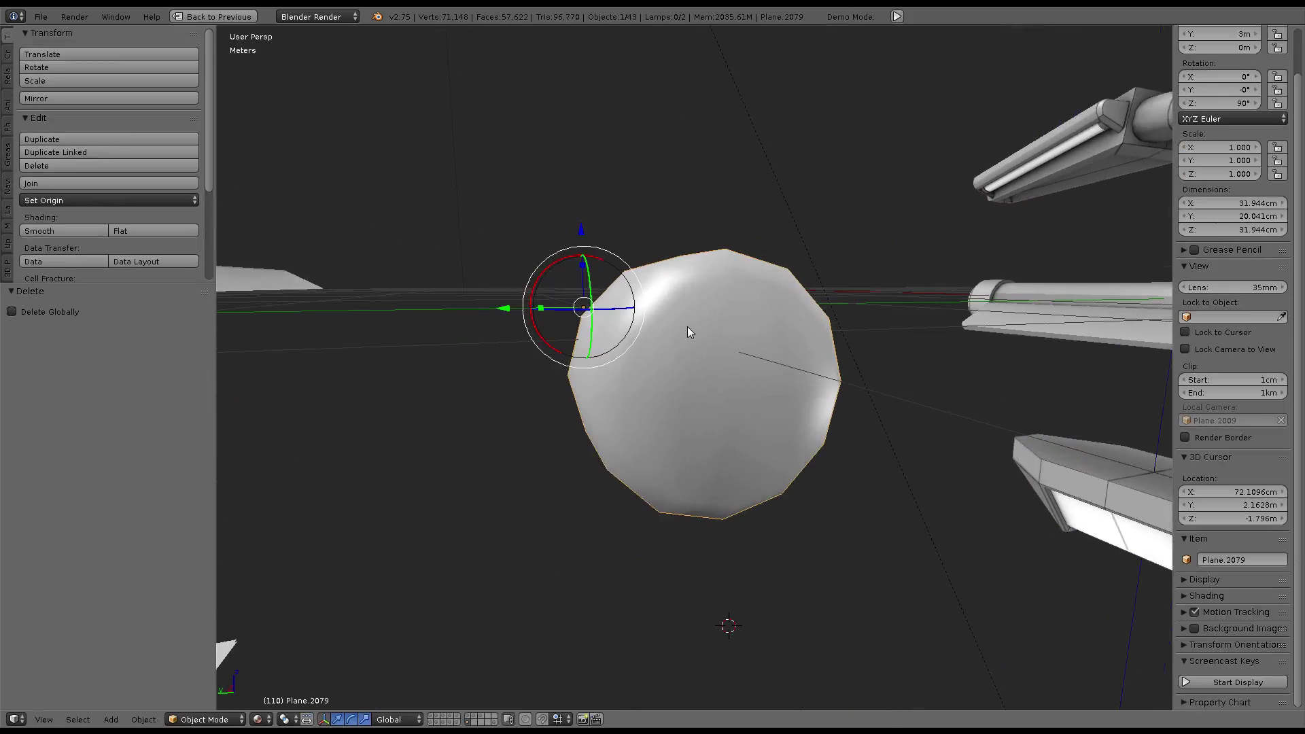
Fatten the whole cap mesh again and restore the full bake-settings layout
{"action": "key", "text": "Tab"}
{"action": "scroll", "coordinate": [851, 422], "scroll_direction": "up", "scroll_amount": 2}
{"action": "key", "text": "a"}
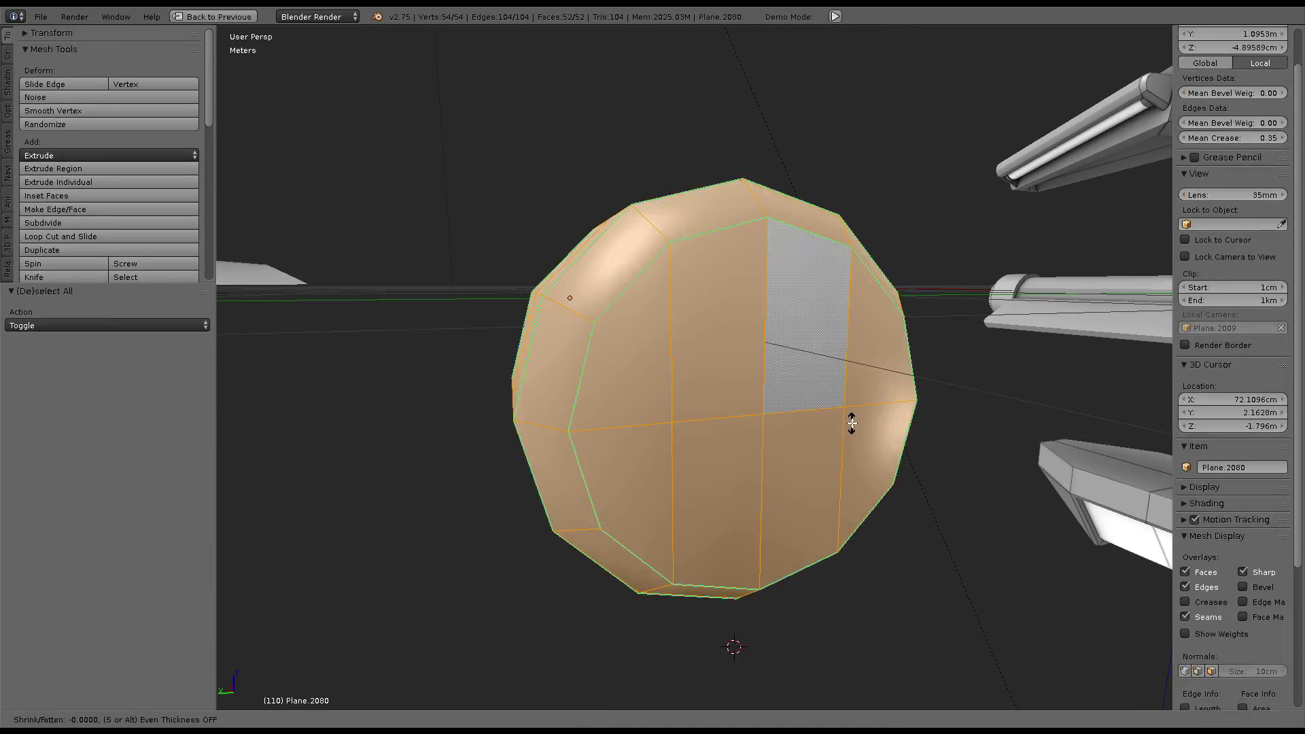
{"action": "key", "text": "alt+s"}
{"action": "left_click", "coordinate": [787, 427]}
{"action": "mouse_move", "coordinate": [787, 427]}
{"action": "middle_mouse_down"}
{"action": "mouse_move", "coordinate": [721, 367]}
{"action": "mouse_move", "coordinate": [794, 320]}
{"action": "middle_mouse_up"}
{"action": "key", "text": "Tab"}
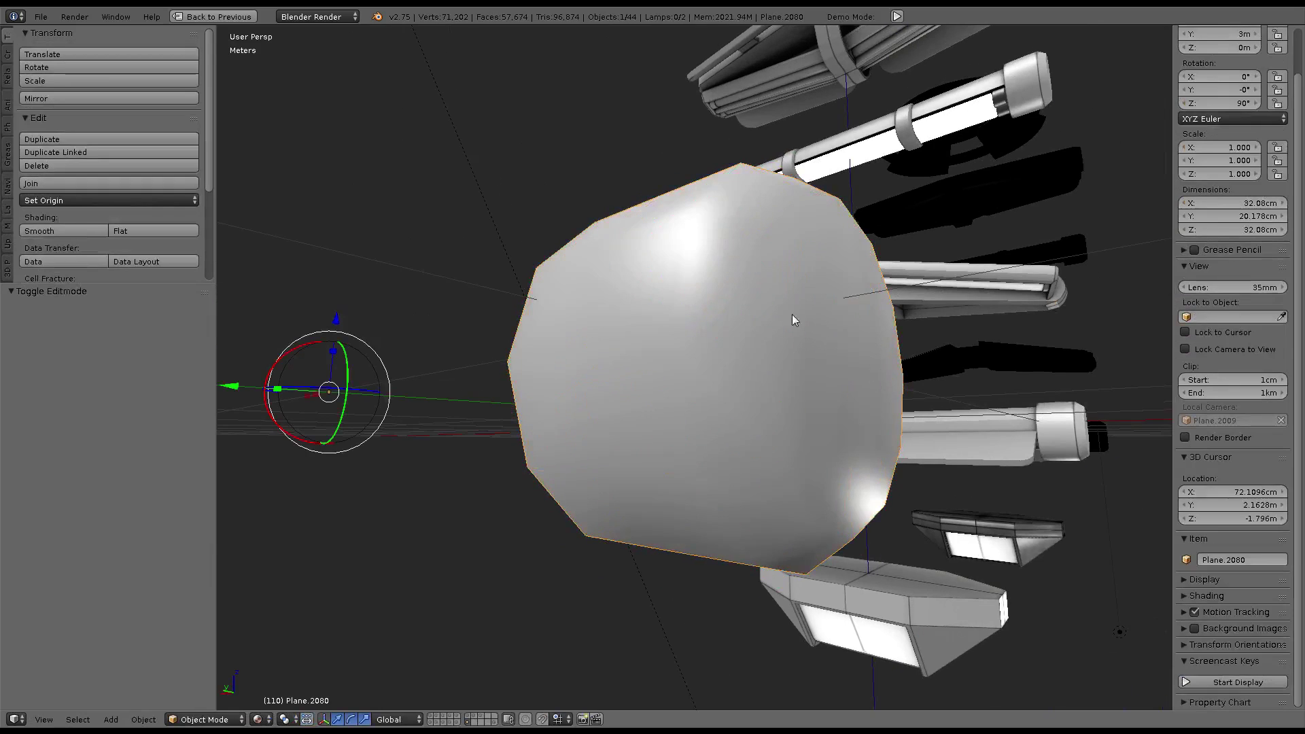
{"action": "key", "text": "ctrl+Up"}
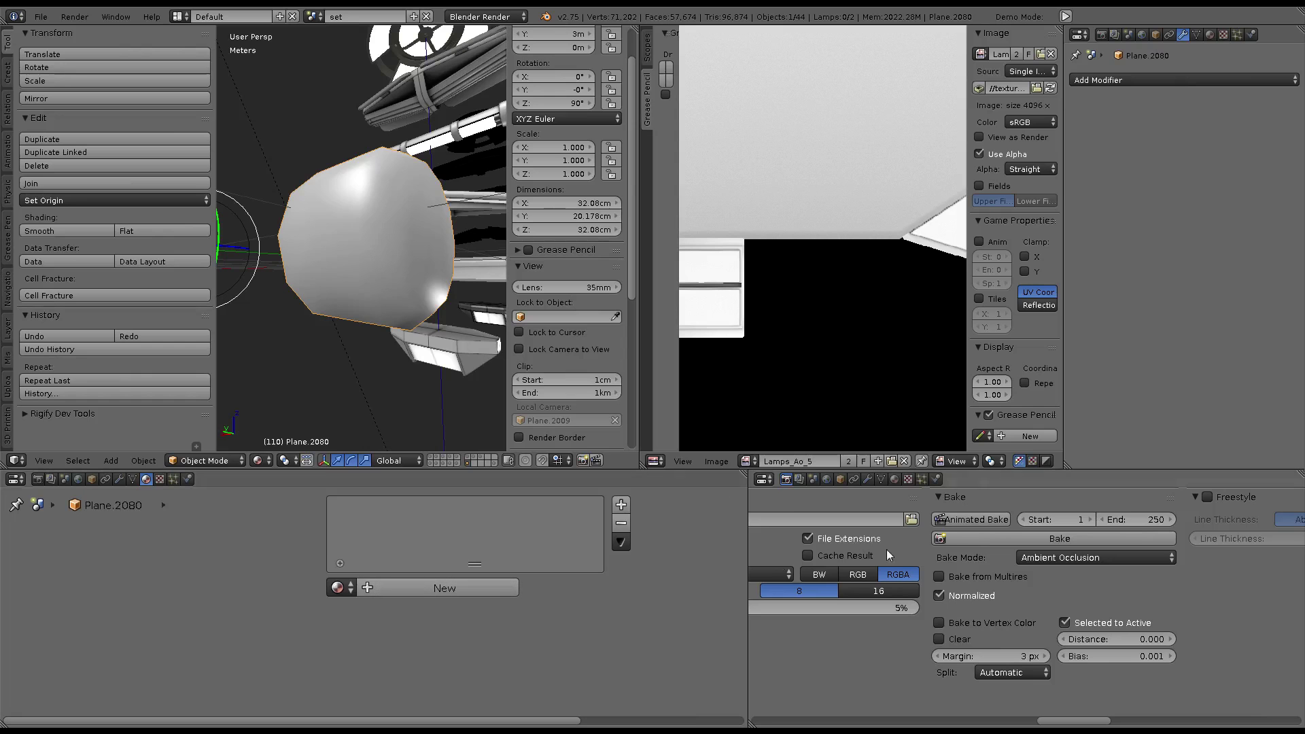
Add a Catmull-Clark Subdivision Surface modifier to the cap with View level 3
{"action": "left_click", "coordinate": [1118, 80]}
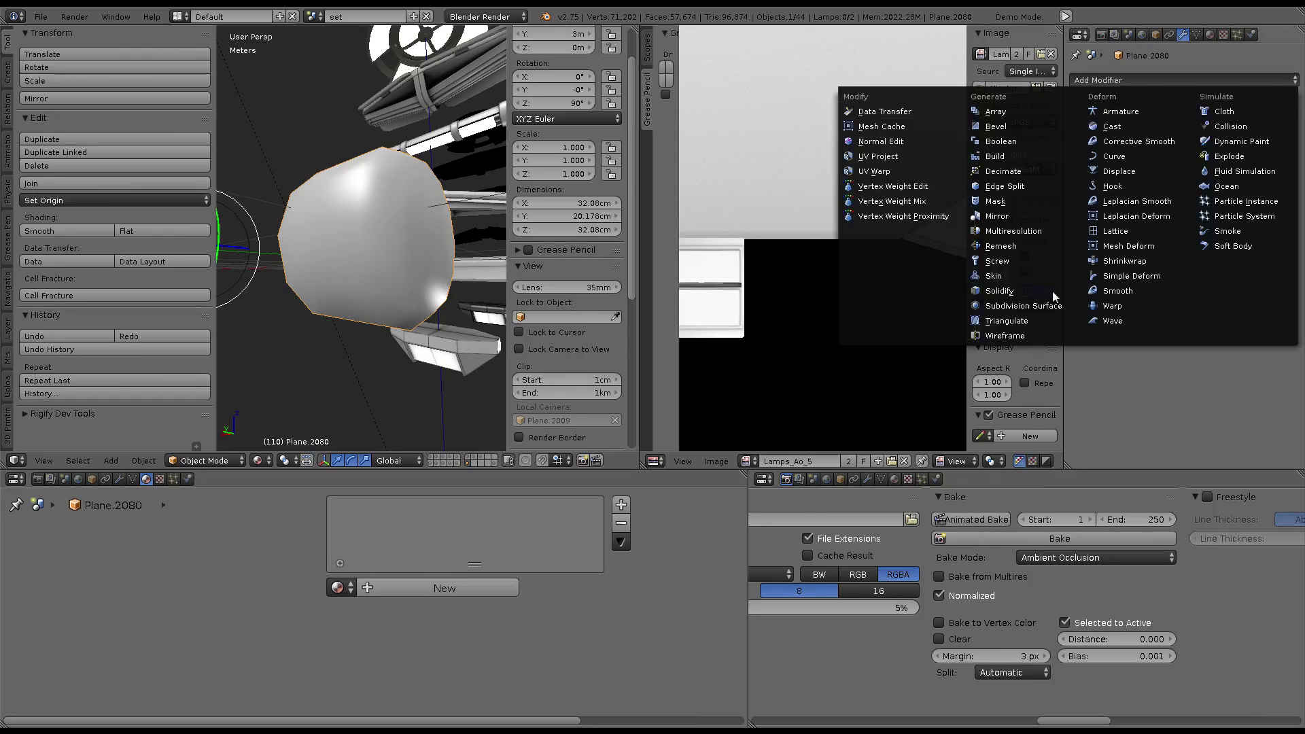
{"action": "left_click", "coordinate": [1049, 310]}
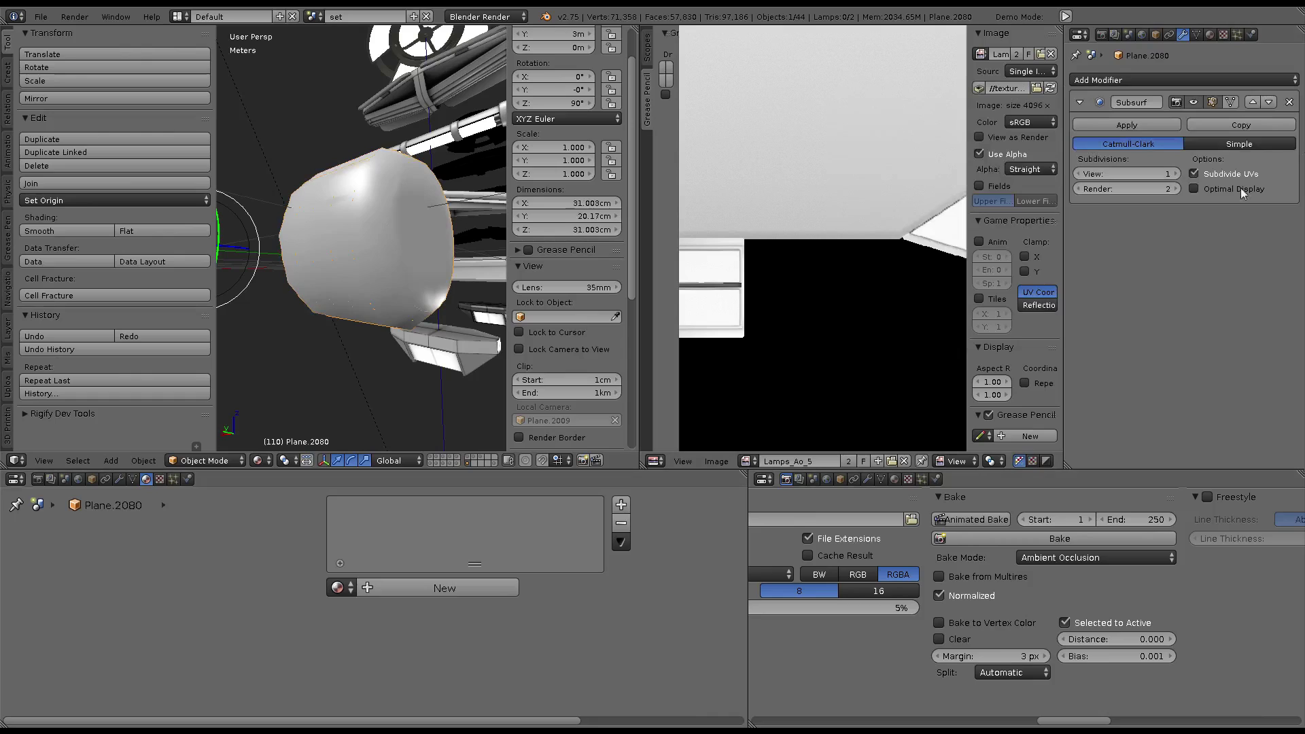
{"action": "left_click", "coordinate": [1175, 174]}
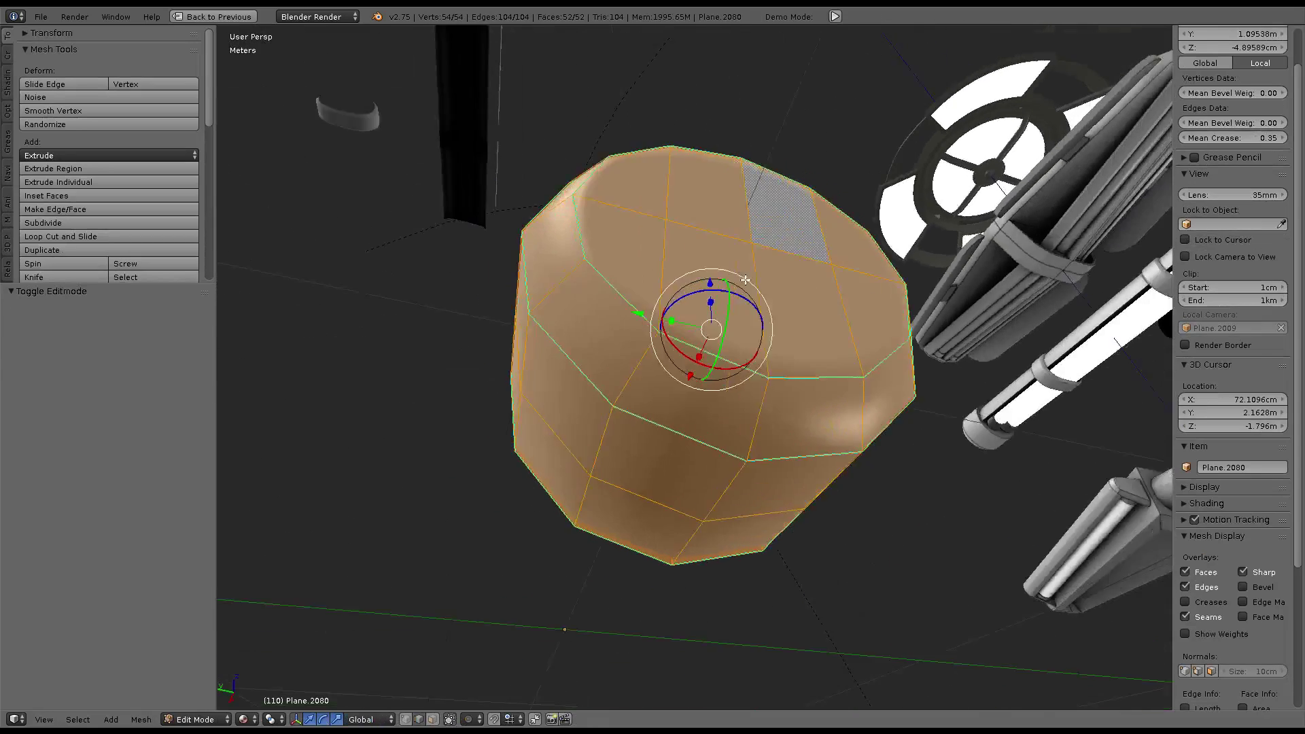
{"action": "key", "text": "Tab"}
{"action": "mouse_move", "coordinate": [745, 280]}
{"action": "middle_mouse_down"}
{"action": "mouse_move", "coordinate": [785, 293]}
{"action": "mouse_move", "coordinate": [792, 412]}
{"action": "mouse_move", "coordinate": [683, 406]}
{"action": "mouse_move", "coordinate": [740, 339]}
{"action": "middle_mouse_up"}
{"action": "scroll", "coordinate": [739, 337], "scroll_direction": "up", "scroll_amount": 2}
{"action": "key", "text": "ctrl+Up"}
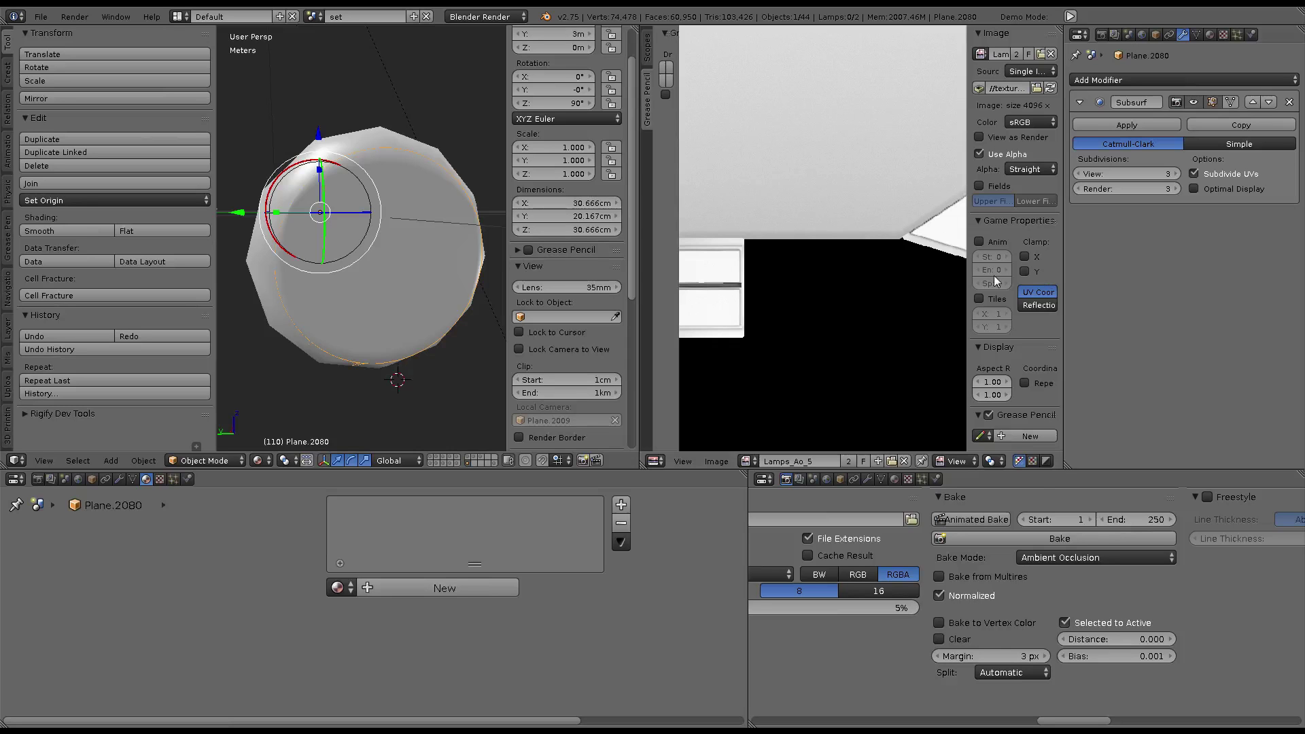
Maximize the 3D view and enter Edit Mode with the whole cap selected
{"action": "key", "text": "ctrl+Up"}
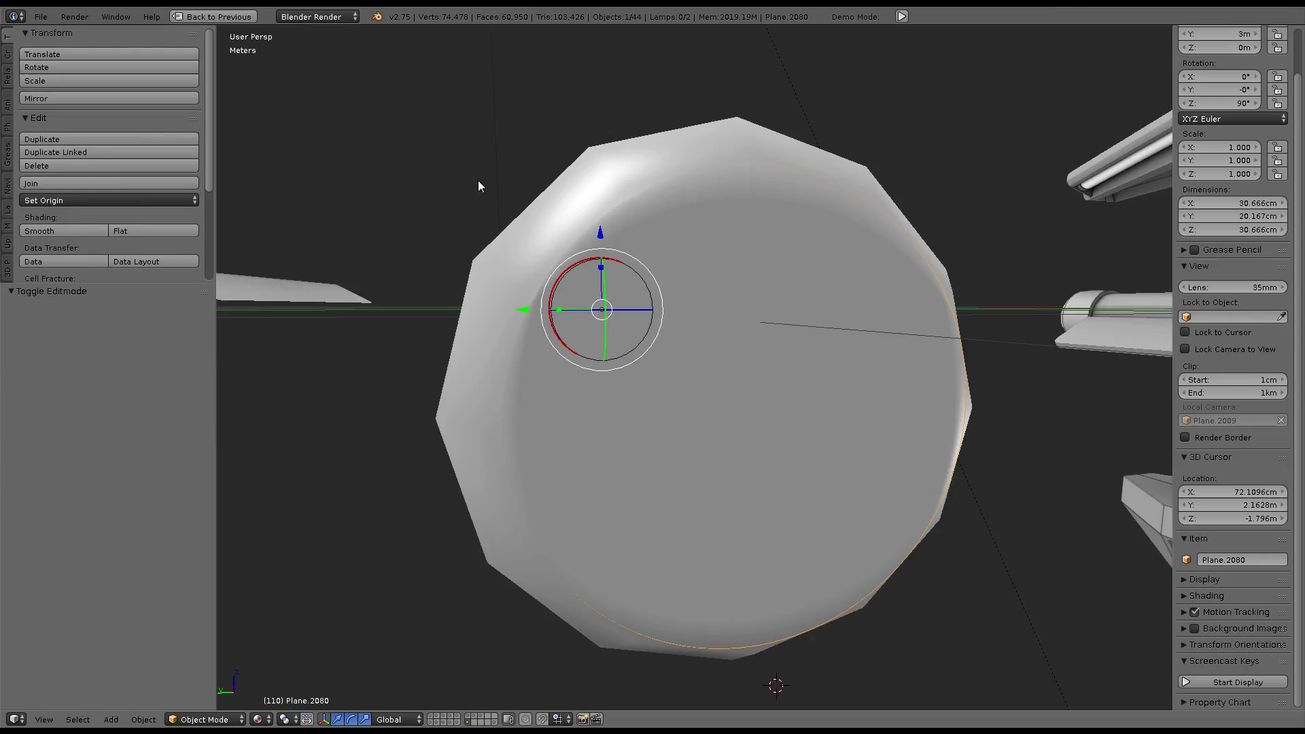
{"action": "mouse_move", "coordinate": [479, 181]}
{"action": "middle_mouse_down"}
{"action": "mouse_move", "coordinate": [586, 308]}
{"action": "mouse_move", "coordinate": [618, 320]}
{"action": "middle_mouse_up"}
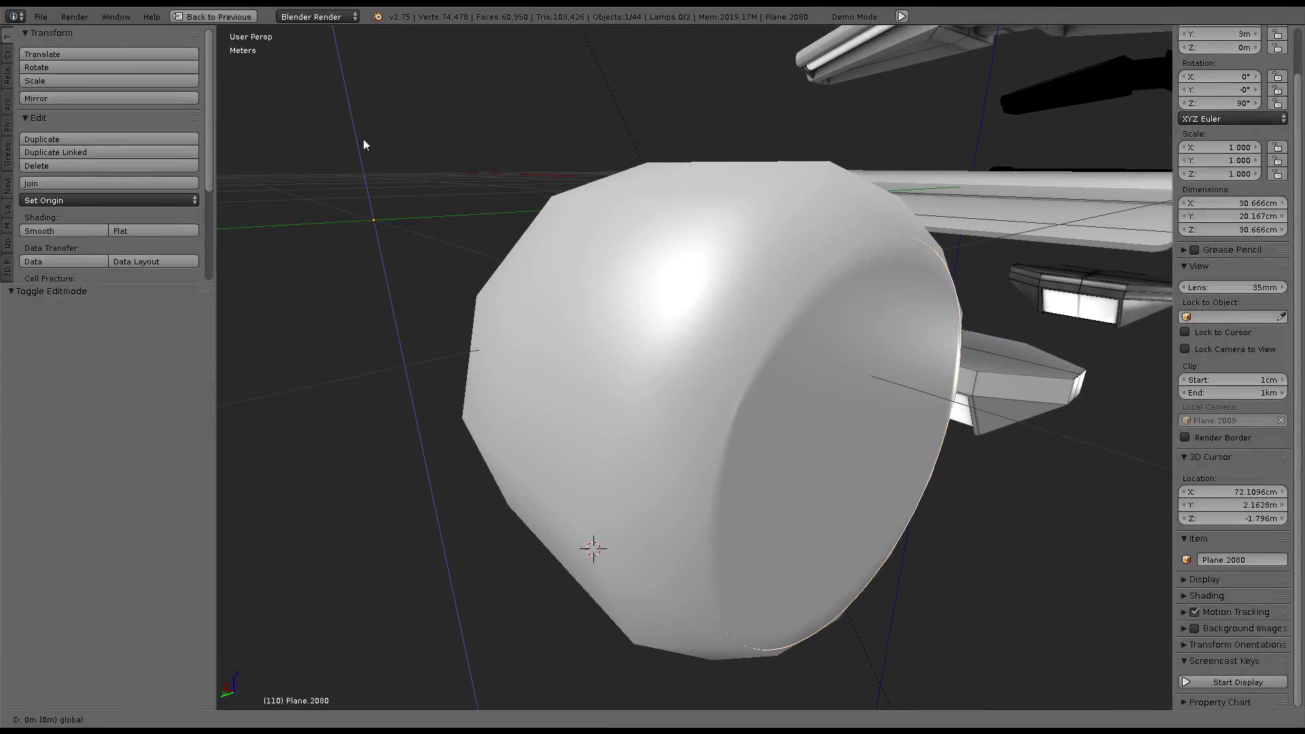
{"action": "mouse_move", "coordinate": [367, 145]}
{"action": "middle_mouse_down"}
{"action": "mouse_move", "coordinate": [745, 201]}
{"action": "mouse_move", "coordinate": [714, 149]}
{"action": "mouse_move", "coordinate": [847, 279]}
{"action": "middle_mouse_up"}
{"action": "key", "text": "Tab"}
{"action": "scroll", "coordinate": [847, 280], "scroll_direction": "up", "scroll_amount": 3}
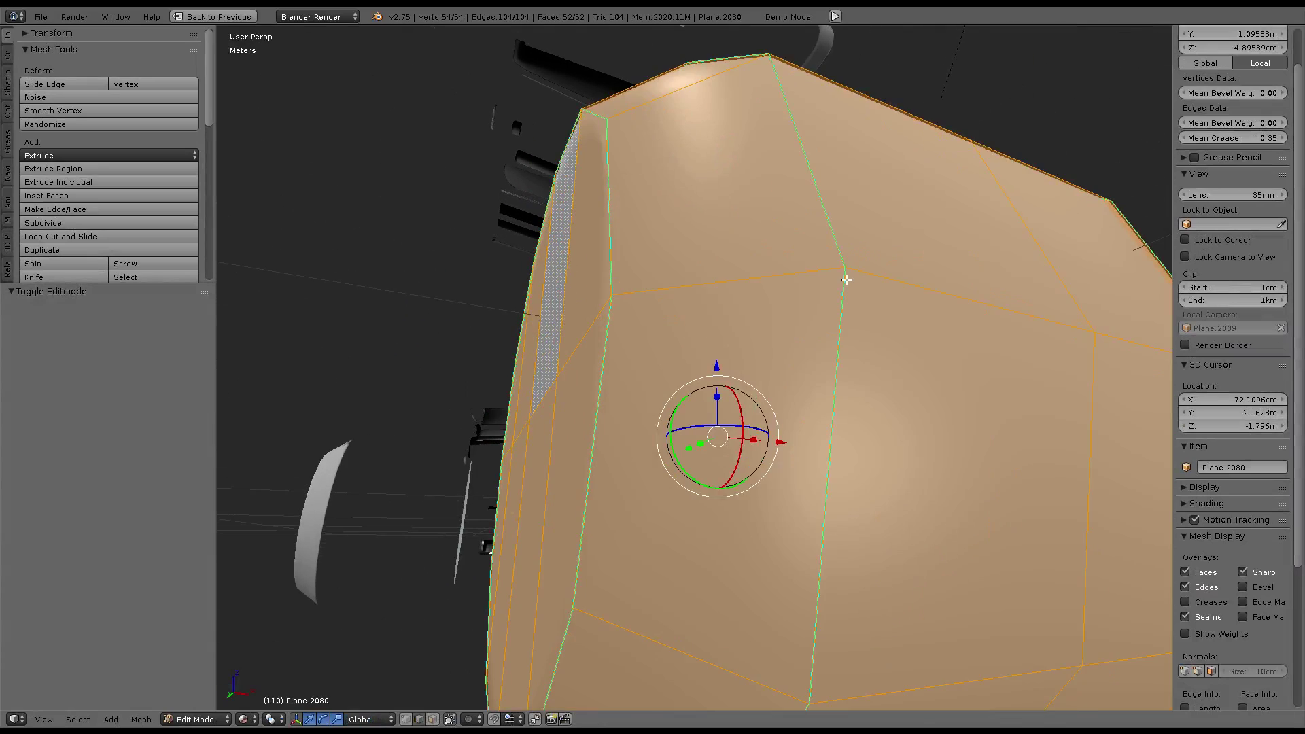
{"action": "scroll", "coordinate": [846, 279], "scroll_direction": "down", "scroll_amount": 4}
{"action": "key", "text": "ctrl+Up"}
{"action": "scroll", "coordinate": [378, 249], "scroll_direction": "up", "scroll_amount": 2}
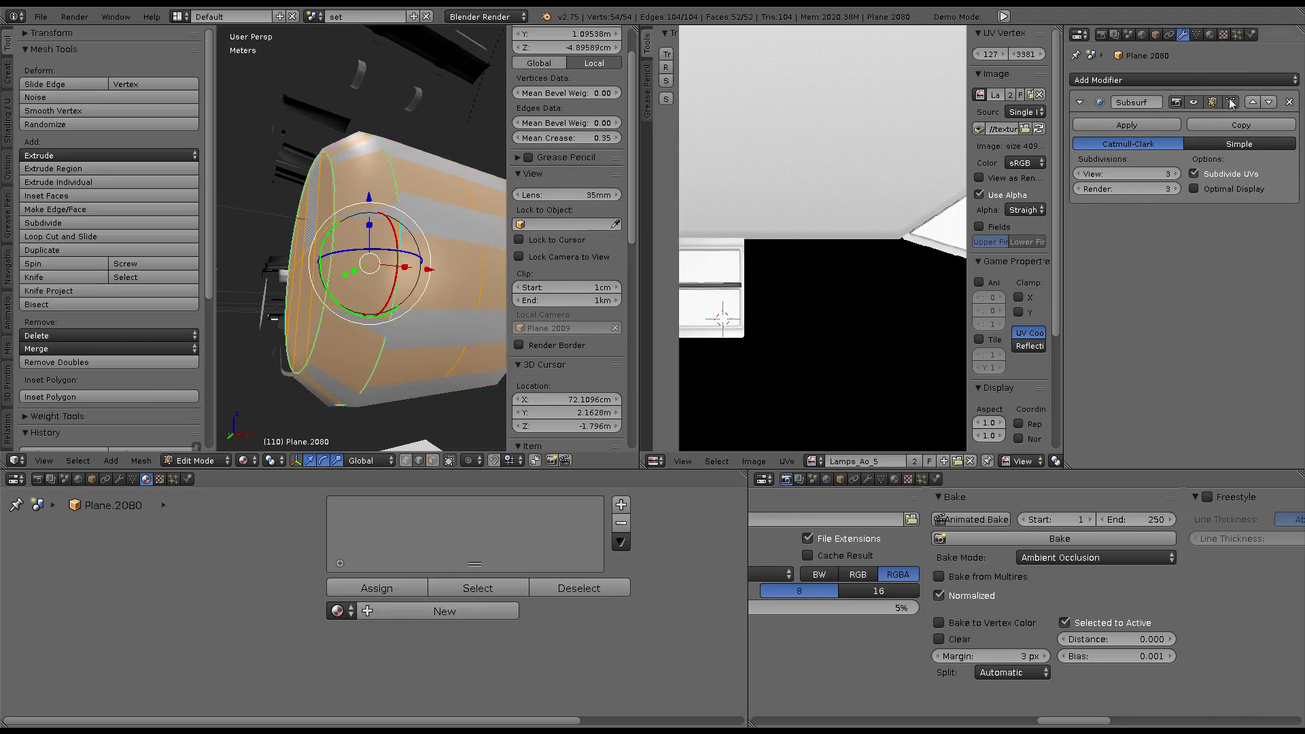
{"action": "key", "text": "ctrl+Up"}
{"action": "middle_click_drag", "start_coordinate": [862, 426], "coordinate": [828, 442]}
Apply Shrink/Fatten passes to the cap, ending at a -0.002 offset
{"action": "key", "text": "alt+s"}
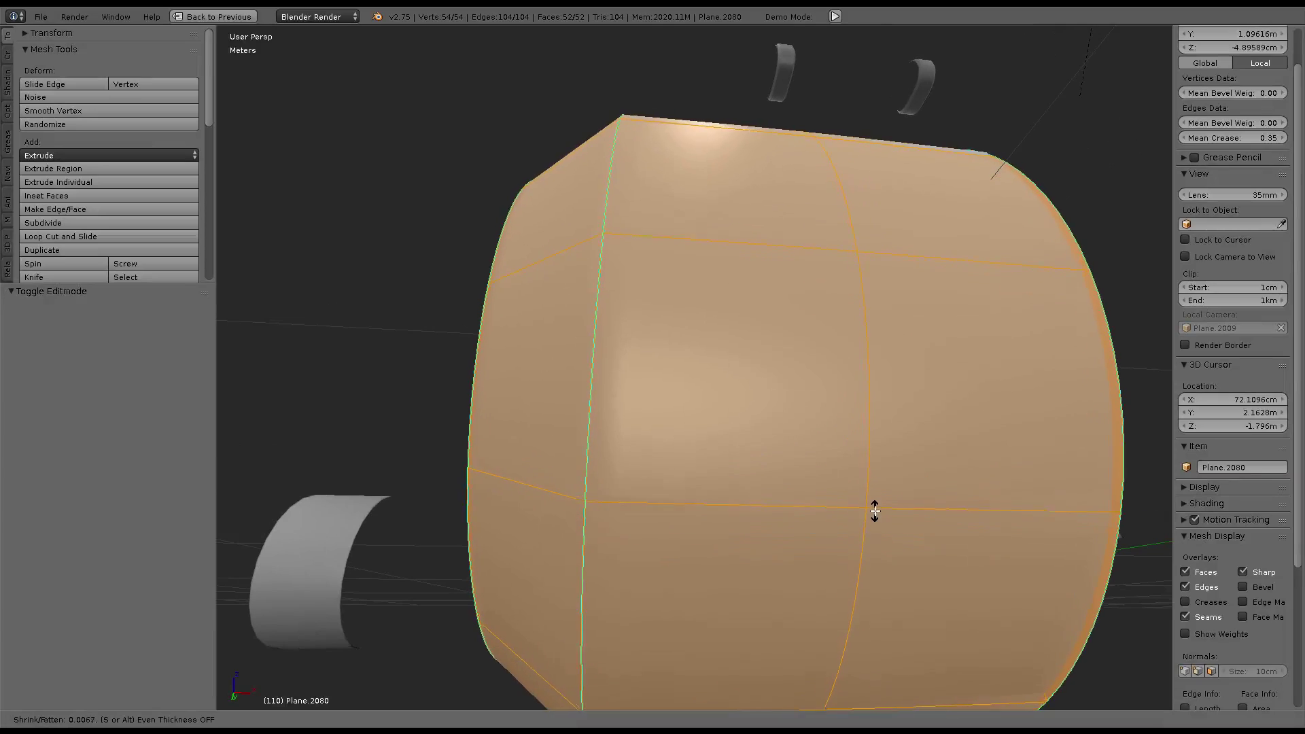
{"action": "left_click", "coordinate": [879, 517]}
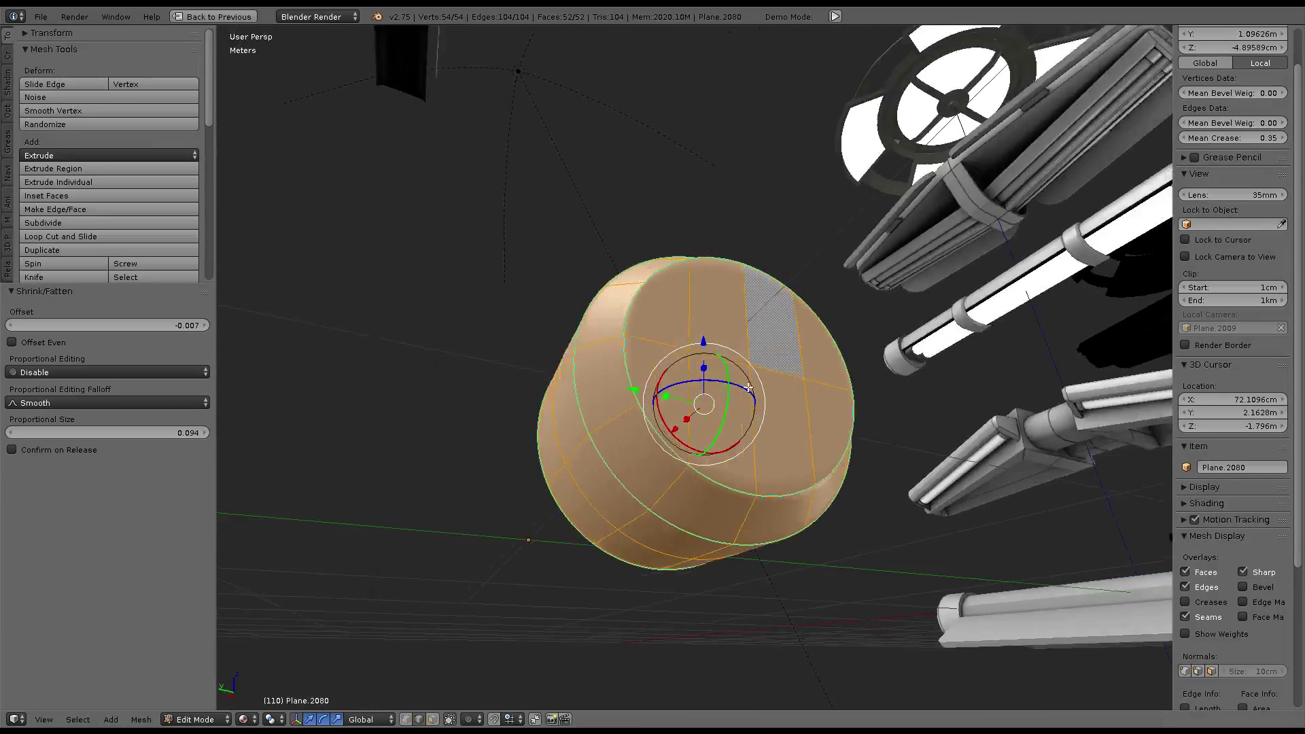
{"action": "mouse_move", "coordinate": [879, 517]}
{"action": "middle_mouse_down"}
{"action": "mouse_move", "coordinate": [840, 342]}
{"action": "mouse_move", "coordinate": [737, 432]}
{"action": "middle_mouse_up"}
{"action": "key", "text": "Tab"}
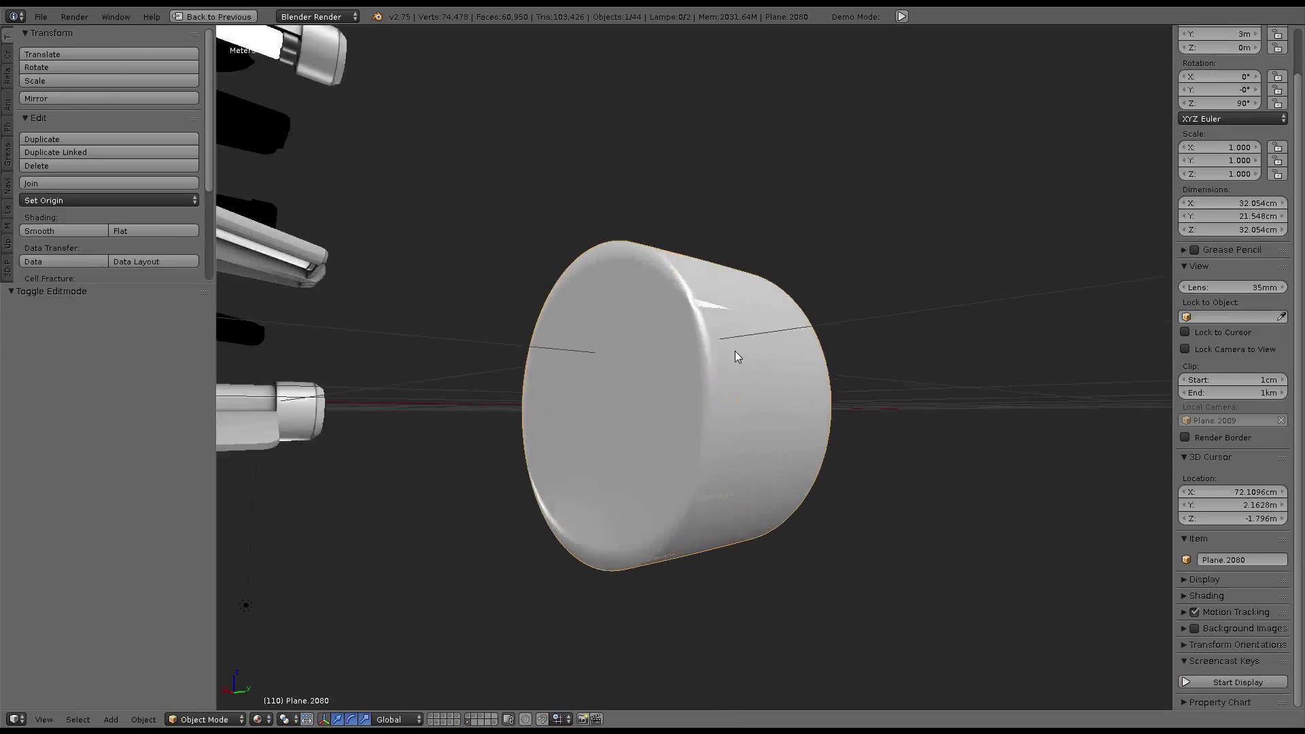
{"action": "key", "text": "Tab"}
{"action": "mouse_move", "coordinate": [751, 358]}
{"action": "middle_mouse_down"}
{"action": "mouse_move", "coordinate": [658, 380]}
{"action": "mouse_move", "coordinate": [822, 417]}
{"action": "mouse_move", "coordinate": [781, 359]}
{"action": "mouse_move", "coordinate": [824, 356]}
{"action": "mouse_move", "coordinate": [821, 447]}
{"action": "middle_mouse_up"}
{"action": "key", "text": "Tab"}
{"action": "key", "text": "Tab"}
{"action": "key", "text": "alt+s"}
{"action": "left_click", "coordinate": [849, 438]}
{"action": "key", "text": "Tab"}
{"action": "key", "text": "Tab"}
Select the edge ring around the cylinder's side for the groove
{"action": "right_click", "coordinate": [928, 408], "text": "alt"}
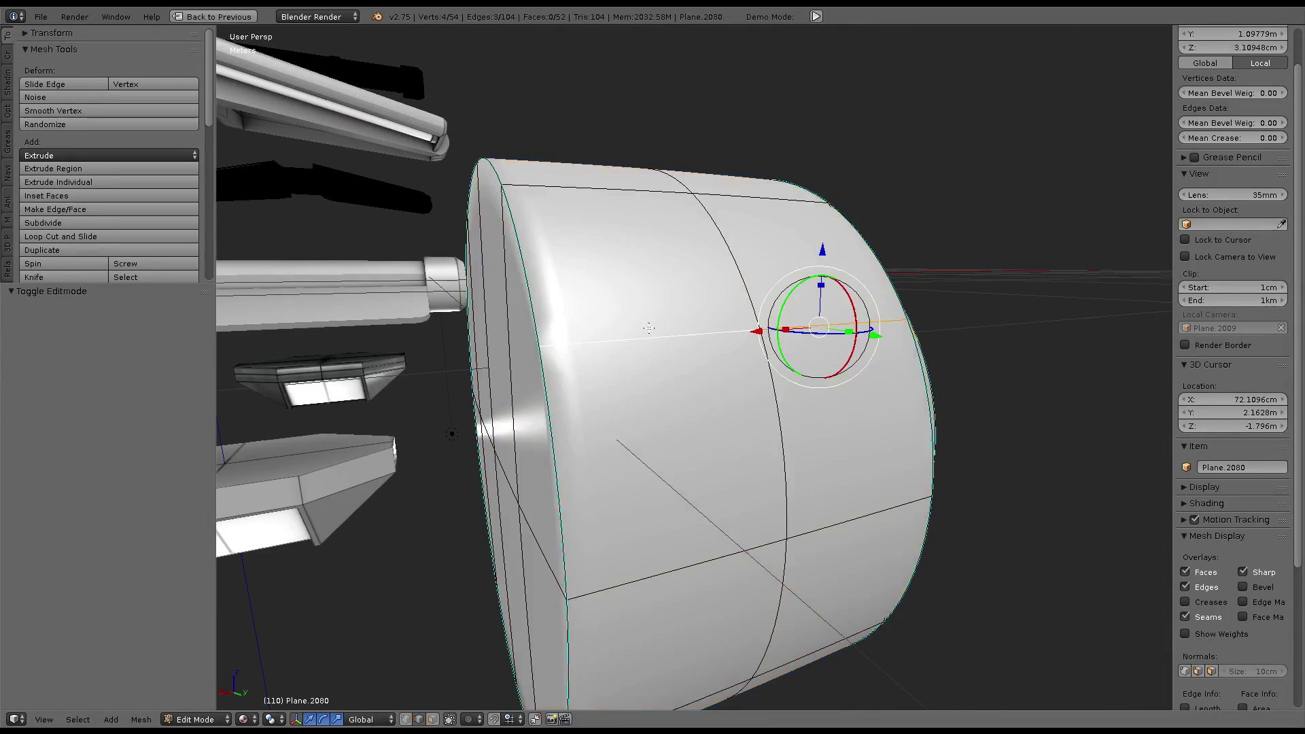
{"action": "right_click", "coordinate": [493, 442], "text": "alt+shift"}
{"action": "middle_click_drag", "start_coordinate": [836, 353], "coordinate": [853, 320]}
{"action": "key", "text": "w"}
{"action": "mouse_move", "coordinate": [512, 292]}
{"action": "middle_mouse_down"}
{"action": "mouse_move", "coordinate": [540, 277]}
{"action": "mouse_move", "coordinate": [439, 263]}
{"action": "middle_mouse_up"}
{"action": "right_click", "coordinate": [724, 251]}
{"action": "middle_click_drag", "start_coordinate": [724, 251], "coordinate": [722, 318]}
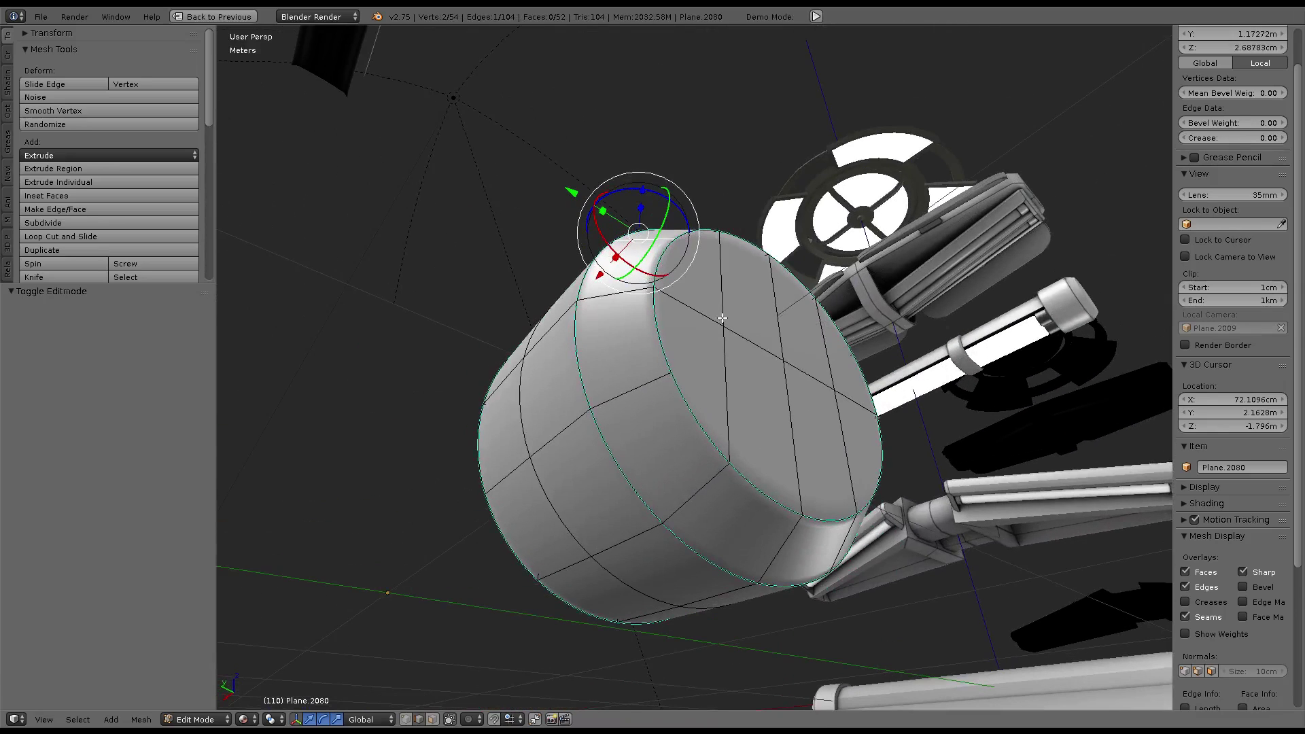
{"action": "right_click", "coordinate": [655, 376], "text": "alt"}
{"action": "middle_click_drag", "start_coordinate": [655, 376], "coordinate": [861, 299]}
Bevel the selected edge ring into a groove and check the smoothed result
{"action": "key", "text": "ctrl+f"}
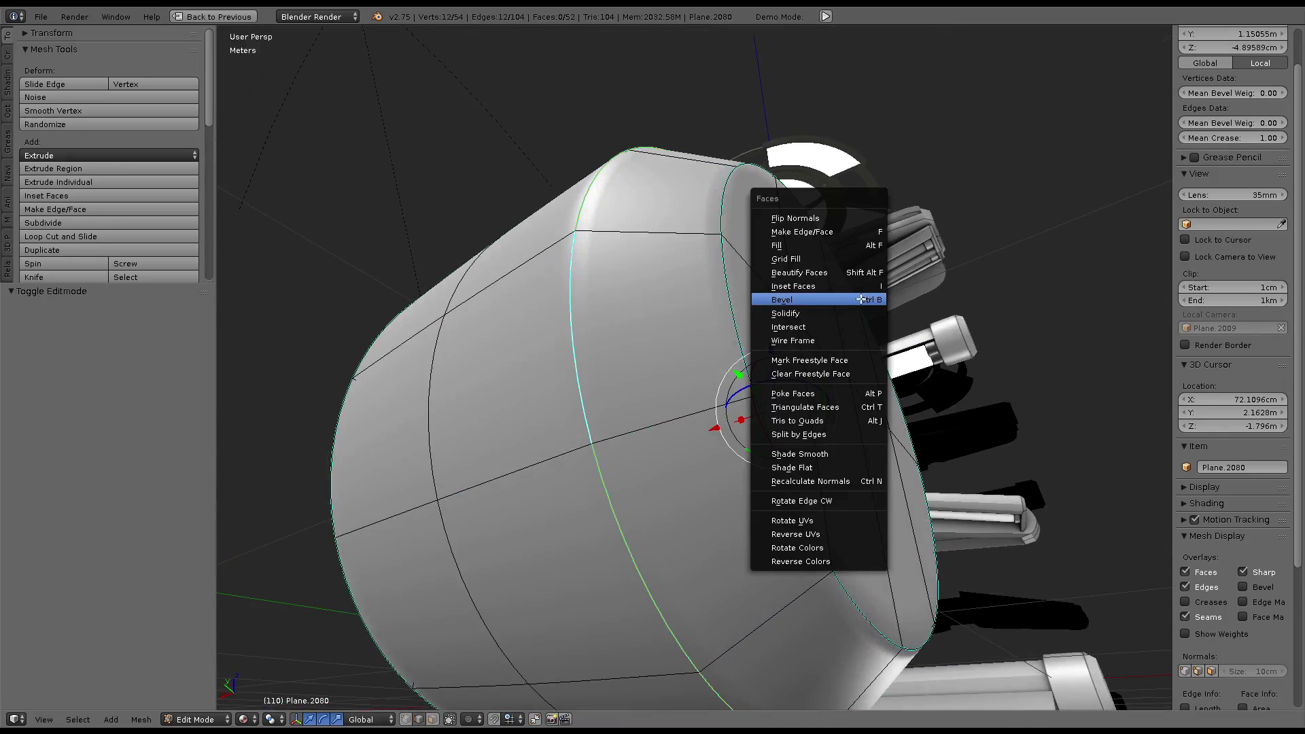
{"action": "left_click", "coordinate": [861, 299]}
{"action": "scroll", "coordinate": [862, 299], "scroll_direction": "up", "scroll_amount": 19}
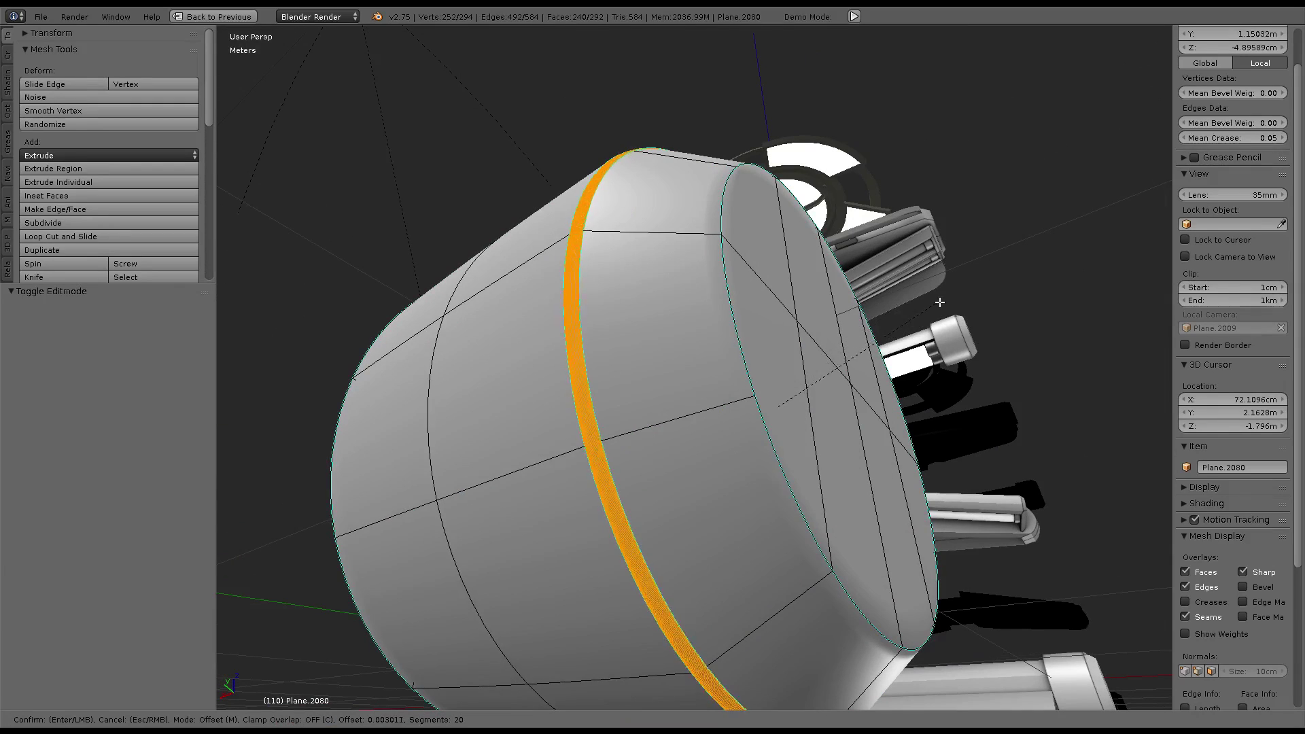
{"action": "left_click", "coordinate": [979, 305]}
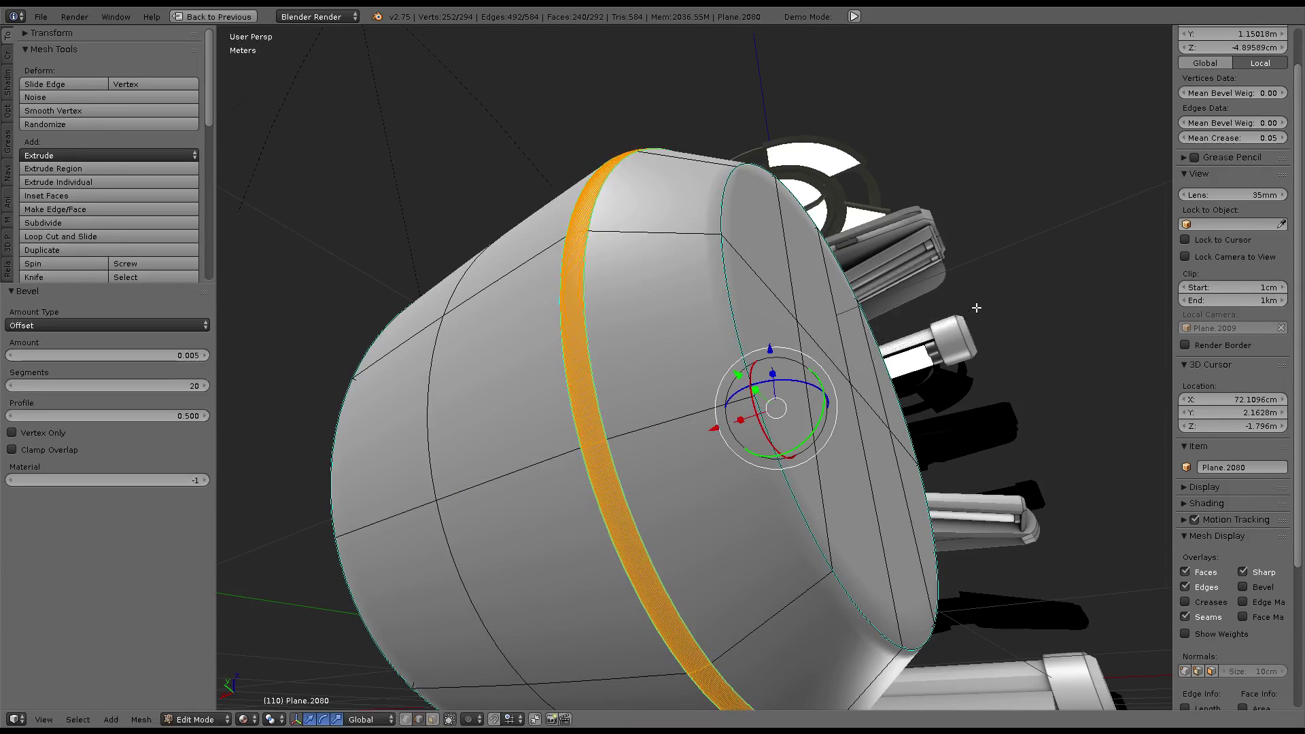
{"action": "key", "text": "Tab"}
{"action": "mouse_move", "coordinate": [722, 270]}
{"action": "middle_mouse_down"}
{"action": "mouse_move", "coordinate": [761, 337]}
{"action": "mouse_move", "coordinate": [712, 274]}
{"action": "middle_mouse_up"}
{"action": "key", "text": "Tab"}
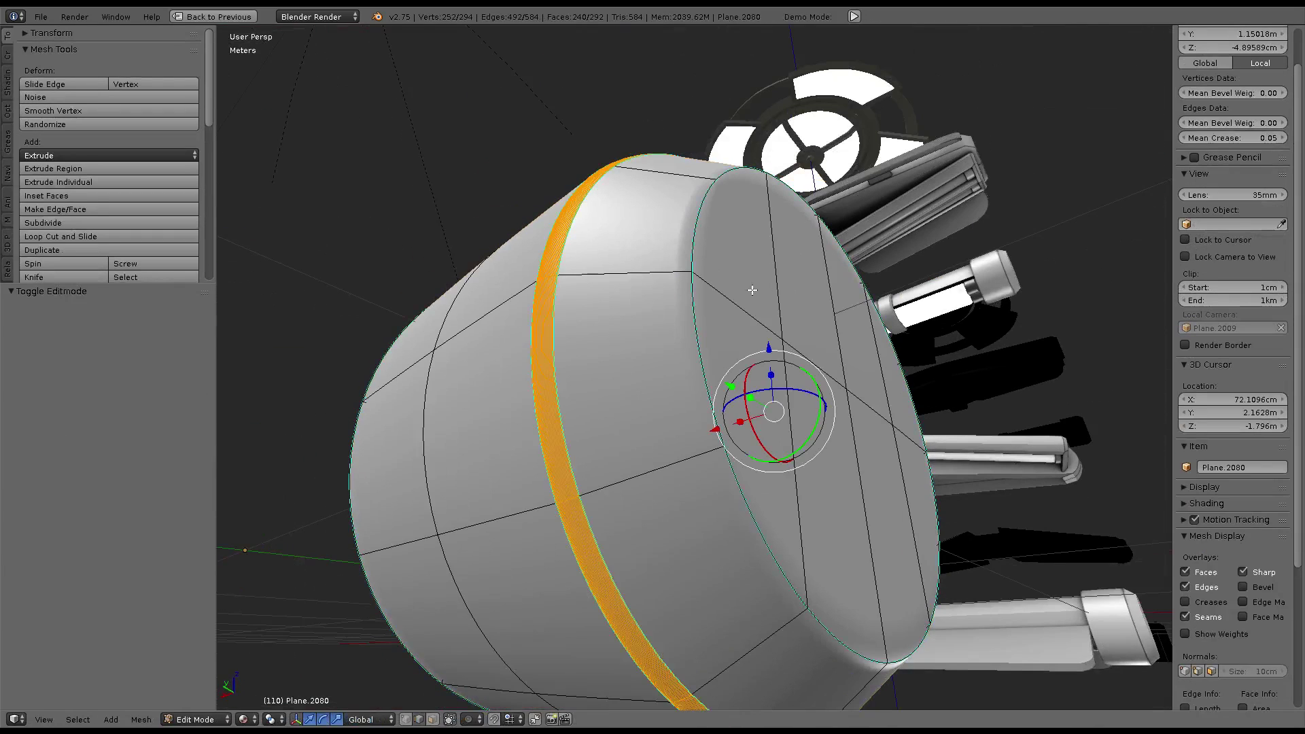
Select the end disc's faces and fill them into a single face
{"action": "right_click", "coordinate": [700, 299]}
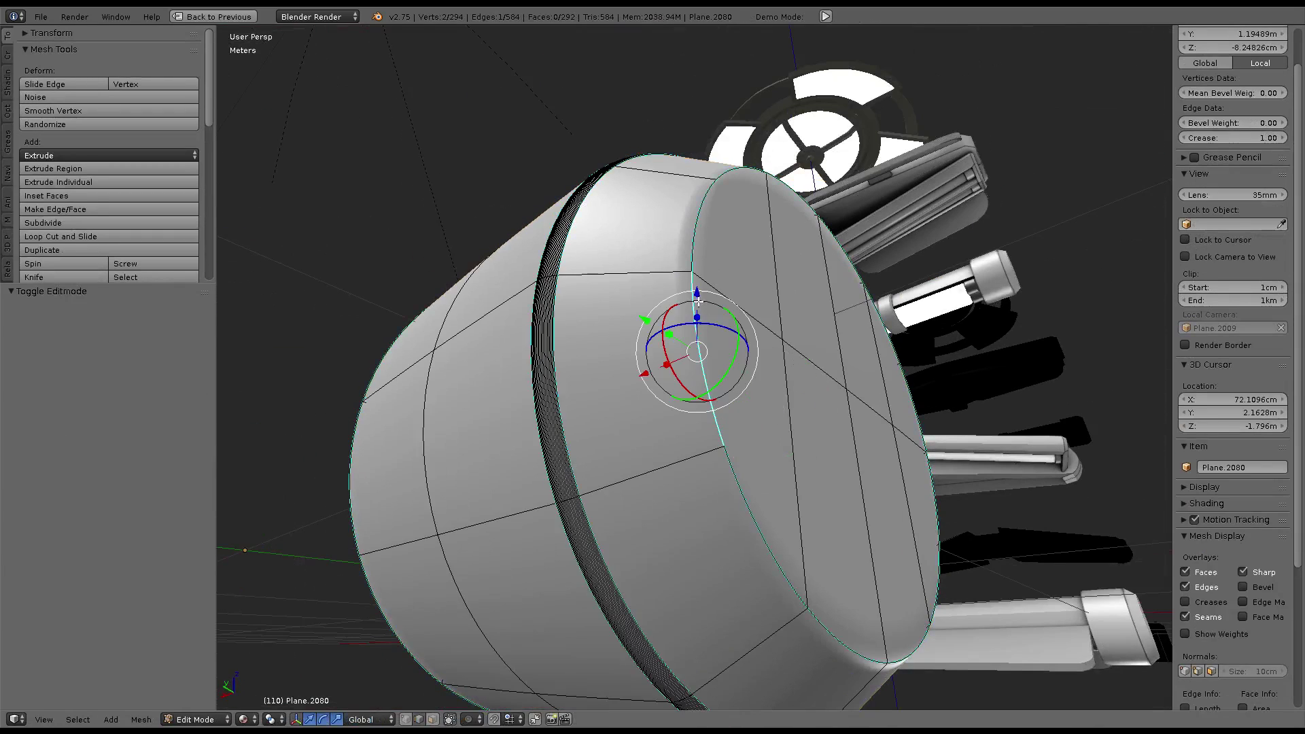
{"action": "left_click", "coordinate": [433, 720]}
{"action": "middle_click_drag", "start_coordinate": [612, 476], "coordinate": [680, 381]}
{"action": "right_click", "coordinate": [748, 476]}
{"action": "right_click", "coordinate": [774, 394], "text": "shift"}
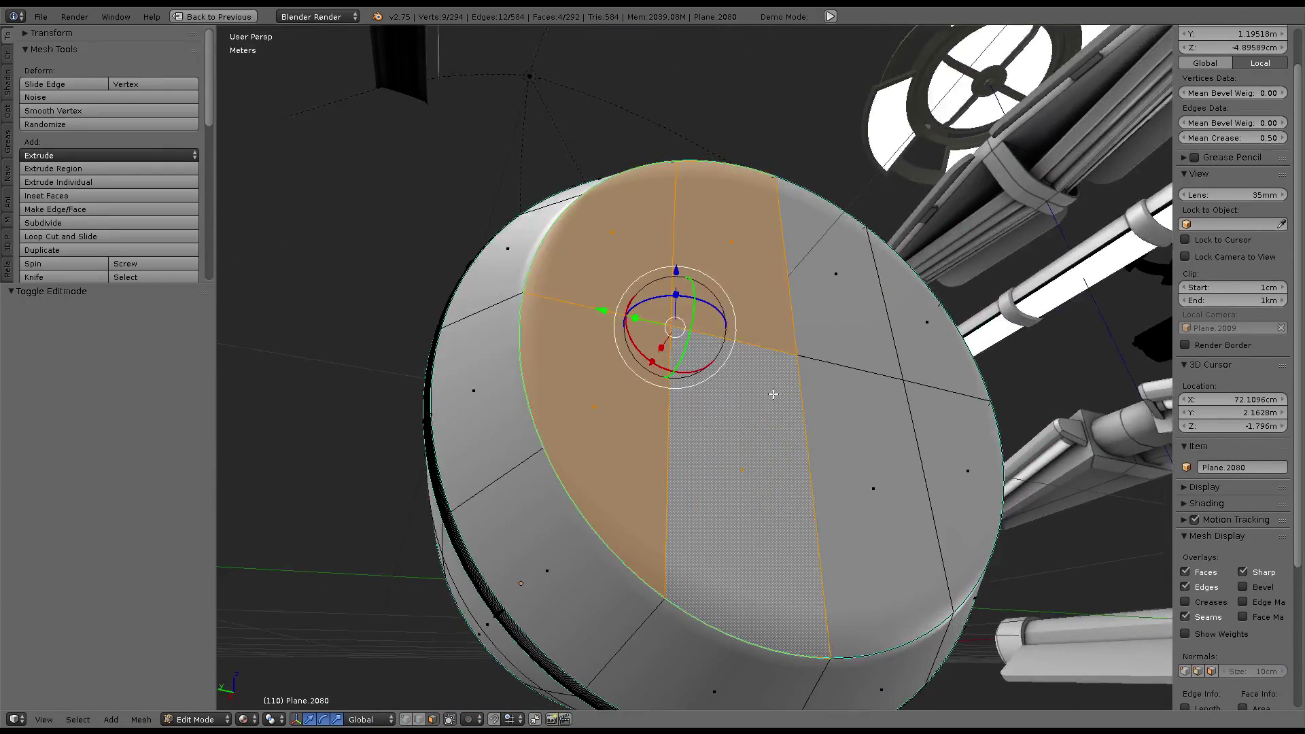
{"action": "middle_click_drag", "start_coordinate": [774, 394], "coordinate": [747, 302]}
{"action": "key", "text": "f"}
Bevel the filled end disc's rim and inspect it in Object Mode
{"action": "mouse_move", "coordinate": [573, 264]}
{"action": "middle_mouse_down"}
{"action": "mouse_move", "coordinate": [612, 326]}
{"action": "mouse_move", "coordinate": [658, 345]}
{"action": "middle_mouse_up"}
{"action": "key", "text": "ctrl+e"}
{"action": "left_click", "coordinate": [659, 345]}
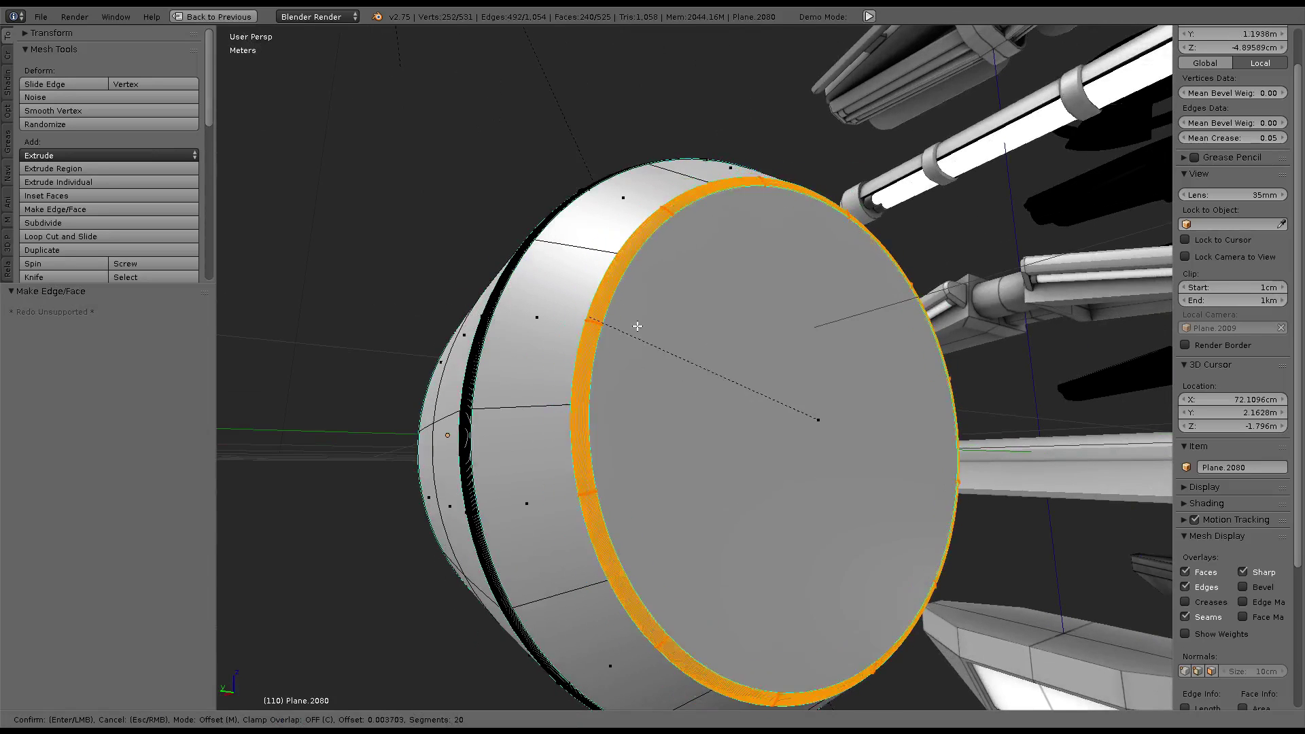
{"action": "left_click", "coordinate": [612, 320]}
{"action": "key", "text": "Tab"}
{"action": "mouse_move", "coordinate": [569, 320]}
{"action": "middle_mouse_down"}
{"action": "mouse_move", "coordinate": [570, 348]}
{"action": "mouse_move", "coordinate": [622, 356]}
{"action": "mouse_move", "coordinate": [578, 308]}
{"action": "mouse_move", "coordinate": [634, 380]}
{"action": "mouse_move", "coordinate": [661, 529]}
{"action": "mouse_move", "coordinate": [635, 372]}
{"action": "mouse_move", "coordinate": [705, 370]}
{"action": "middle_mouse_up"}
{"action": "key", "text": "Tab"}
Select the whole mesh and remove doubles, merging 12 duplicate vertices
{"action": "middle_click_drag", "start_coordinate": [622, 272], "coordinate": [649, 253]}
{"action": "right_click", "coordinate": [649, 253]}
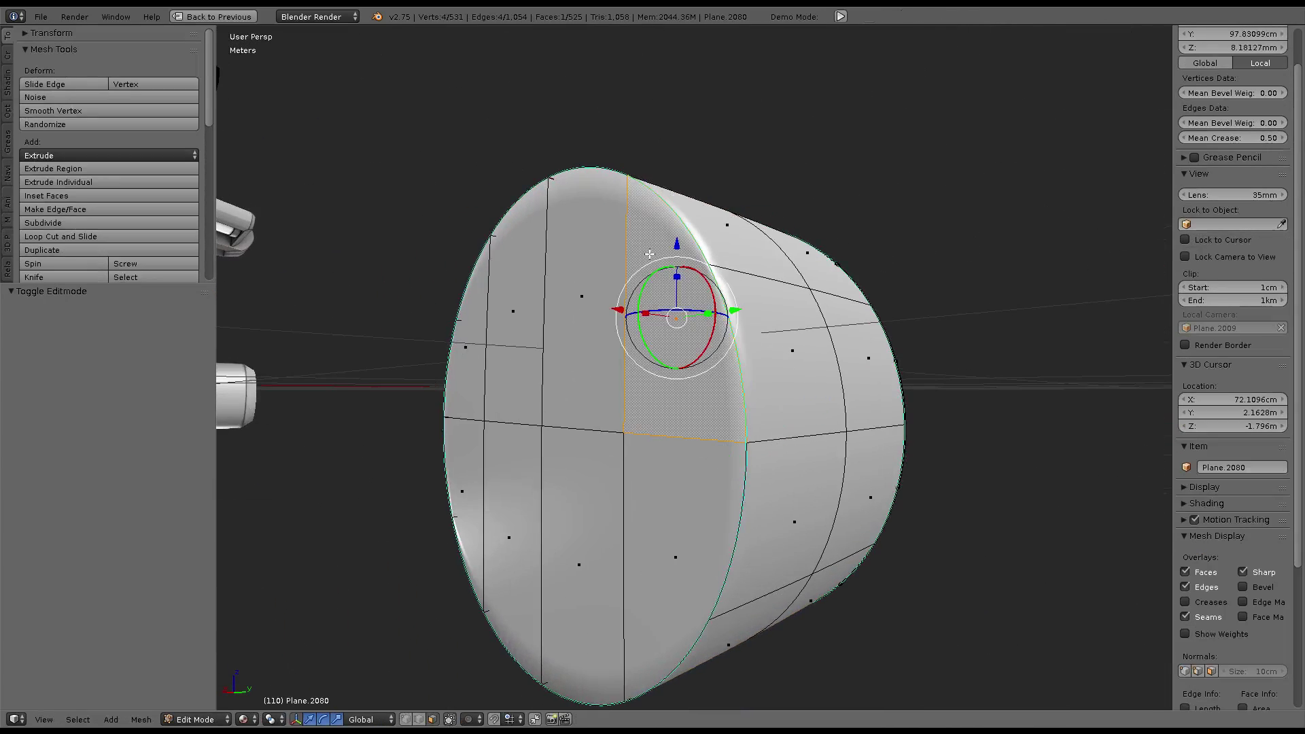
{"action": "right_click", "coordinate": [667, 533], "text": "alt+shift"}
{"action": "mouse_move", "coordinate": [667, 533]}
{"action": "middle_mouse_down"}
{"action": "mouse_move", "coordinate": [653, 366]}
{"action": "mouse_move", "coordinate": [758, 306]}
{"action": "mouse_move", "coordinate": [854, 282]}
{"action": "middle_mouse_up"}
{"action": "right_click", "coordinate": [653, 367], "text": "alt+shift"}
{"action": "key", "text": "a"}
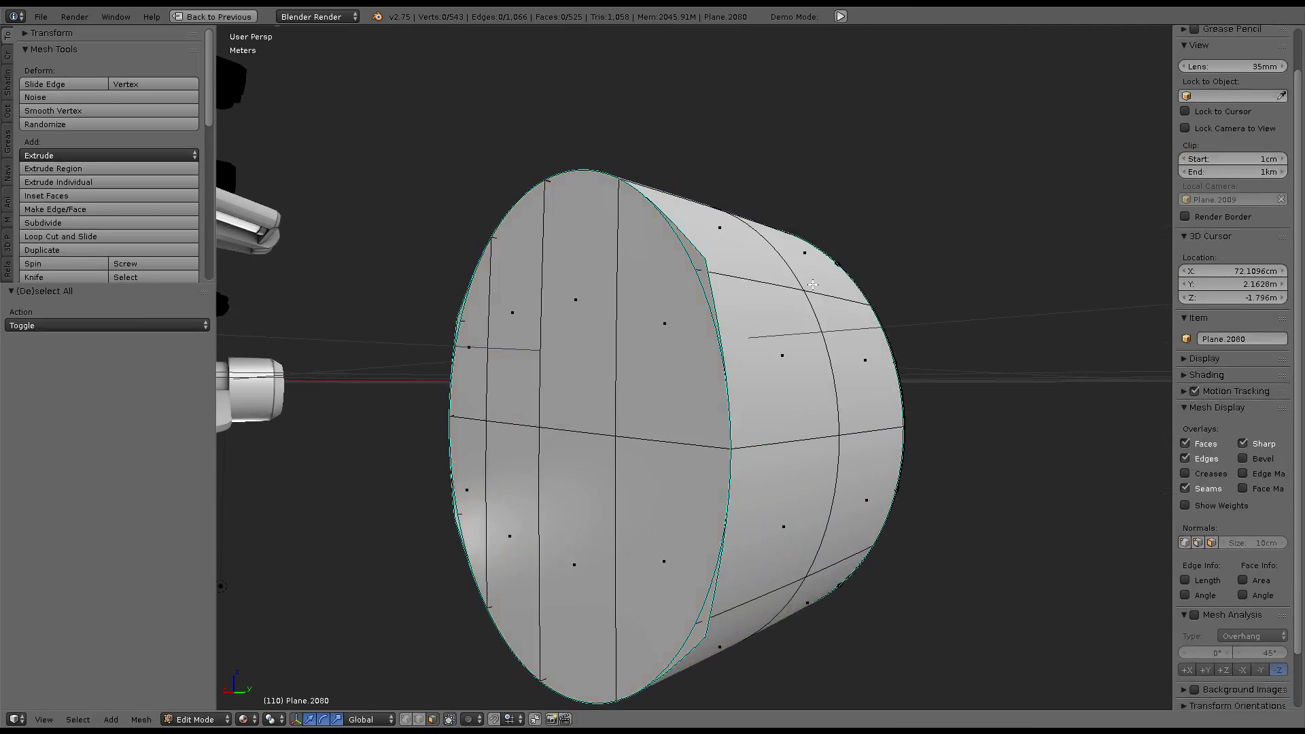
{"action": "key", "text": "a"}
{"action": "key", "text": "w"}
{"action": "left_click", "coordinate": [813, 283]}
Select all faces of the other end cap and fill them into one face
{"action": "right_click", "coordinate": [673, 363]}
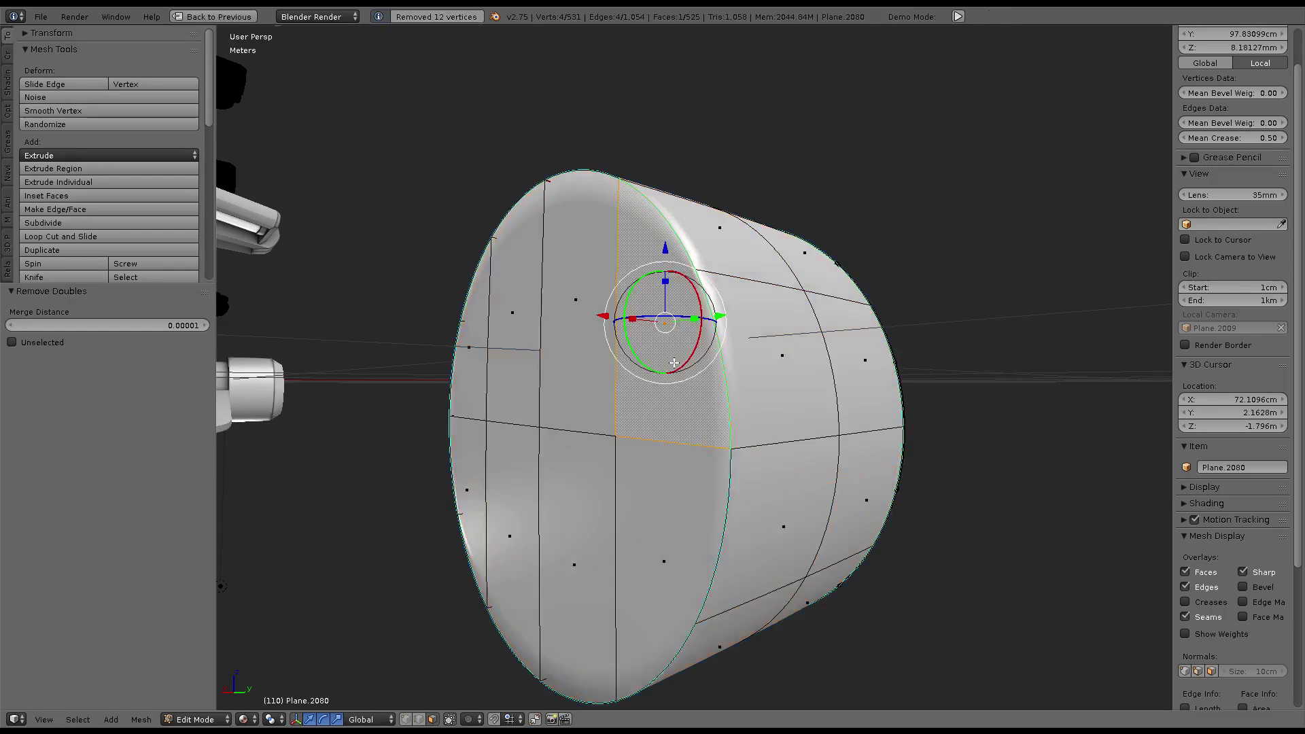
{"action": "middle_click_drag", "start_coordinate": [729, 444], "coordinate": [705, 378]}
{"action": "right_click", "coordinate": [639, 306], "text": "shift"}
{"action": "right_click", "coordinate": [446, 326], "text": "shift"}
{"action": "right_click", "coordinate": [530, 306], "text": "shift"}
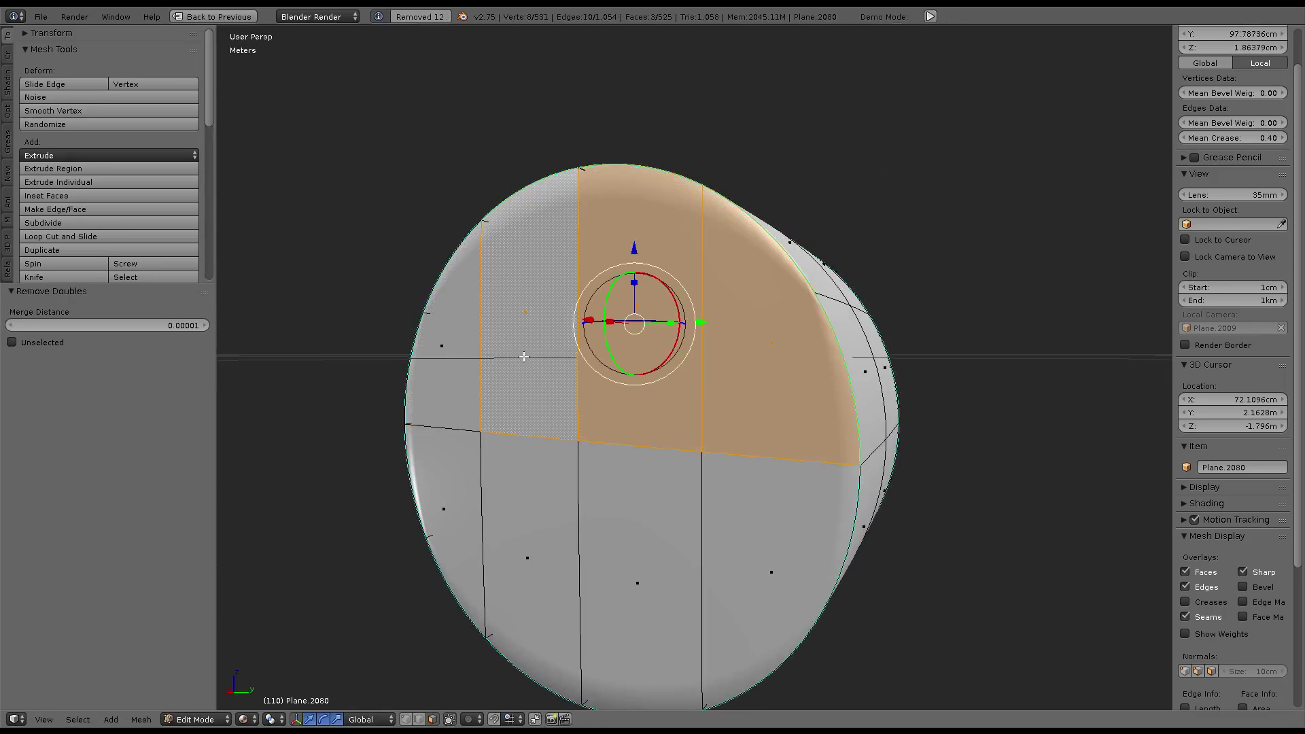
{"action": "right_click", "coordinate": [446, 530], "text": "shift"}
{"action": "right_click", "coordinate": [530, 578], "text": "shift"}
{"action": "right_click", "coordinate": [684, 510], "text": "shift"}
{"action": "right_click", "coordinate": [761, 490], "text": "shift"}
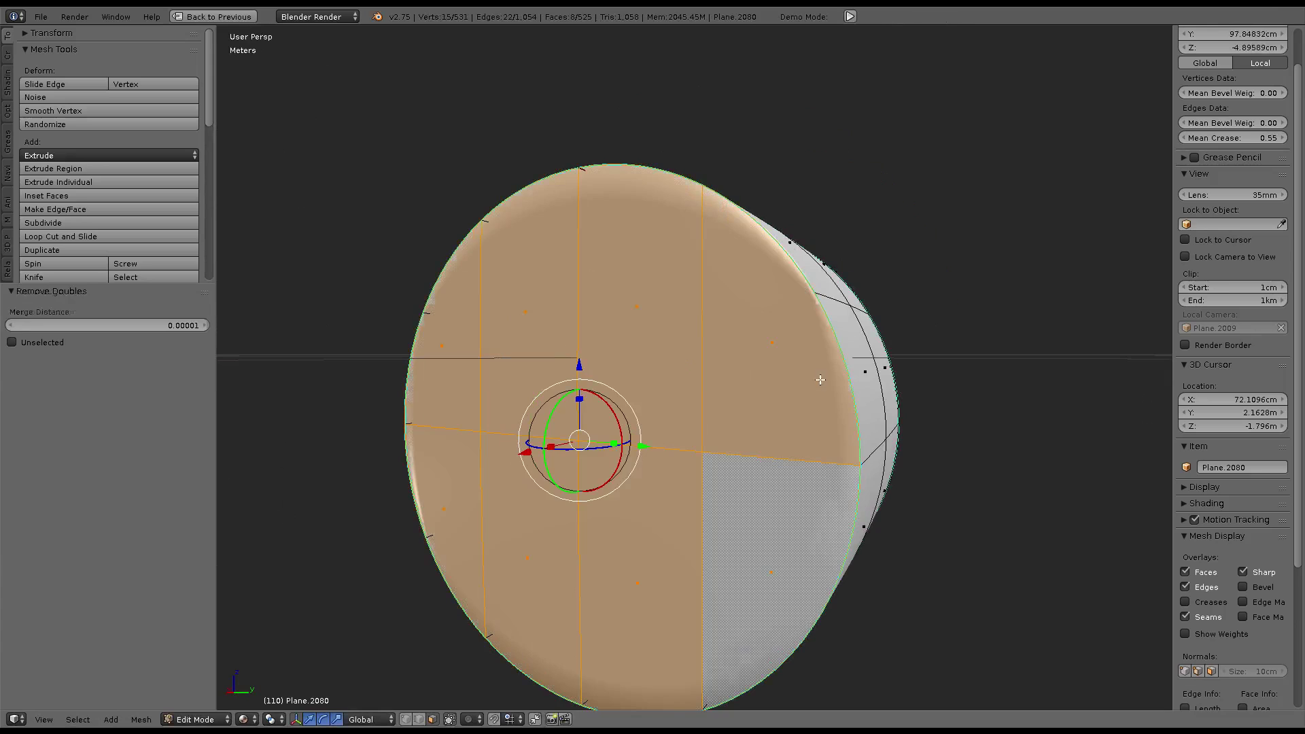
{"action": "key", "text": "f"}
Bevel the end cap's rim at 0.009 with 20 segments and view the result
{"action": "middle_click_drag", "start_coordinate": [820, 379], "coordinate": [748, 327]}
{"action": "key", "text": "w"}
{"action": "left_click", "coordinate": [748, 294]}
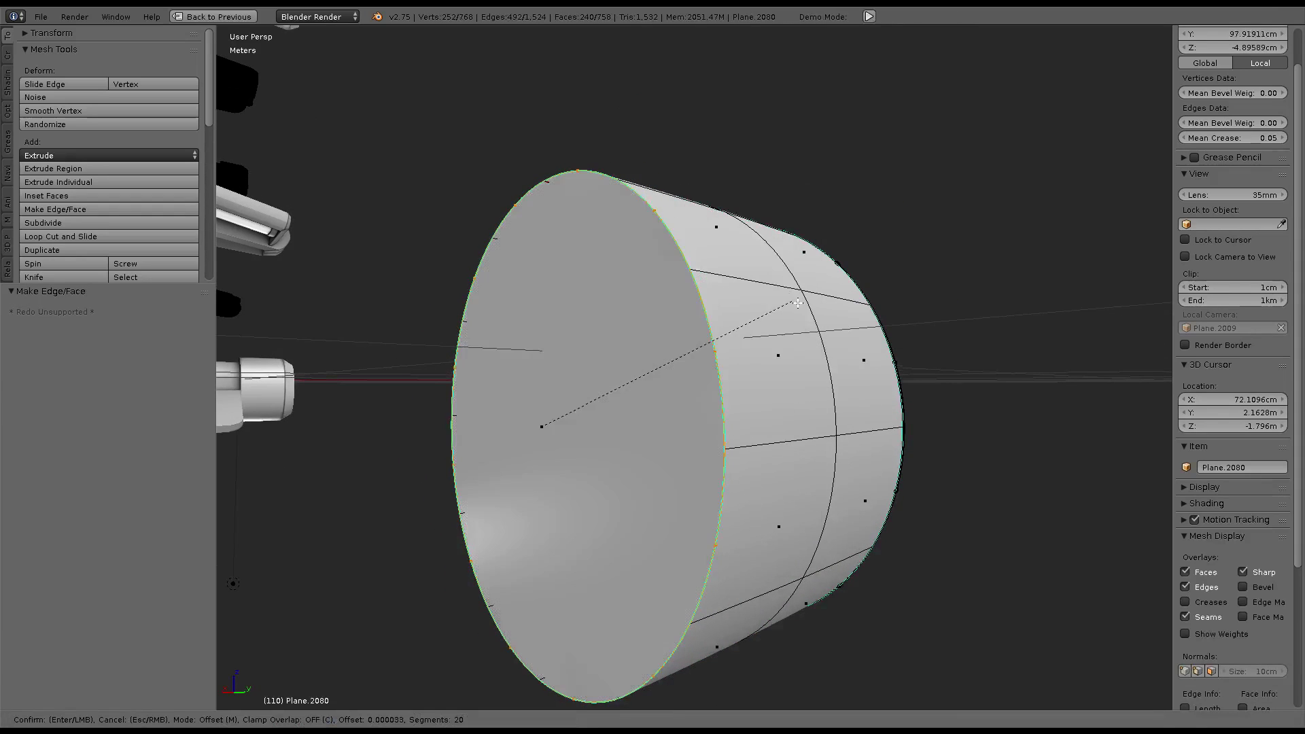
{"action": "left_click", "coordinate": [938, 307]}
{"action": "key", "text": "Tab"}
{"action": "mouse_move", "coordinate": [932, 309]}
{"action": "middle_mouse_down"}
{"action": "mouse_move", "coordinate": [826, 283]}
{"action": "mouse_move", "coordinate": [697, 376]}
{"action": "mouse_move", "coordinate": [880, 386]}
{"action": "mouse_move", "coordinate": [571, 219]}
{"action": "middle_mouse_up"}
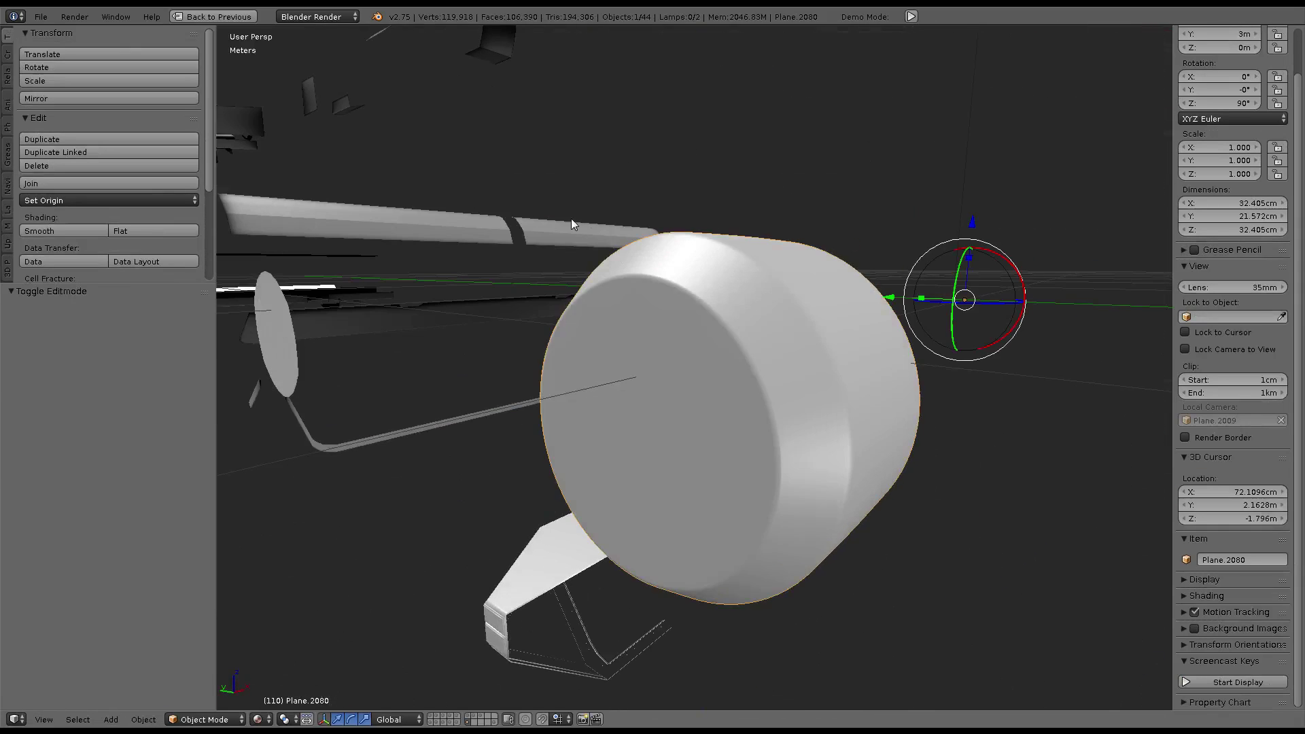
Make Plane.2079 active and display its UV islands over the Lamps_AO texture
{"action": "right_click", "coordinate": [797, 332], "text": "shift"}
{"action": "key", "text": "ctrl+Up"}
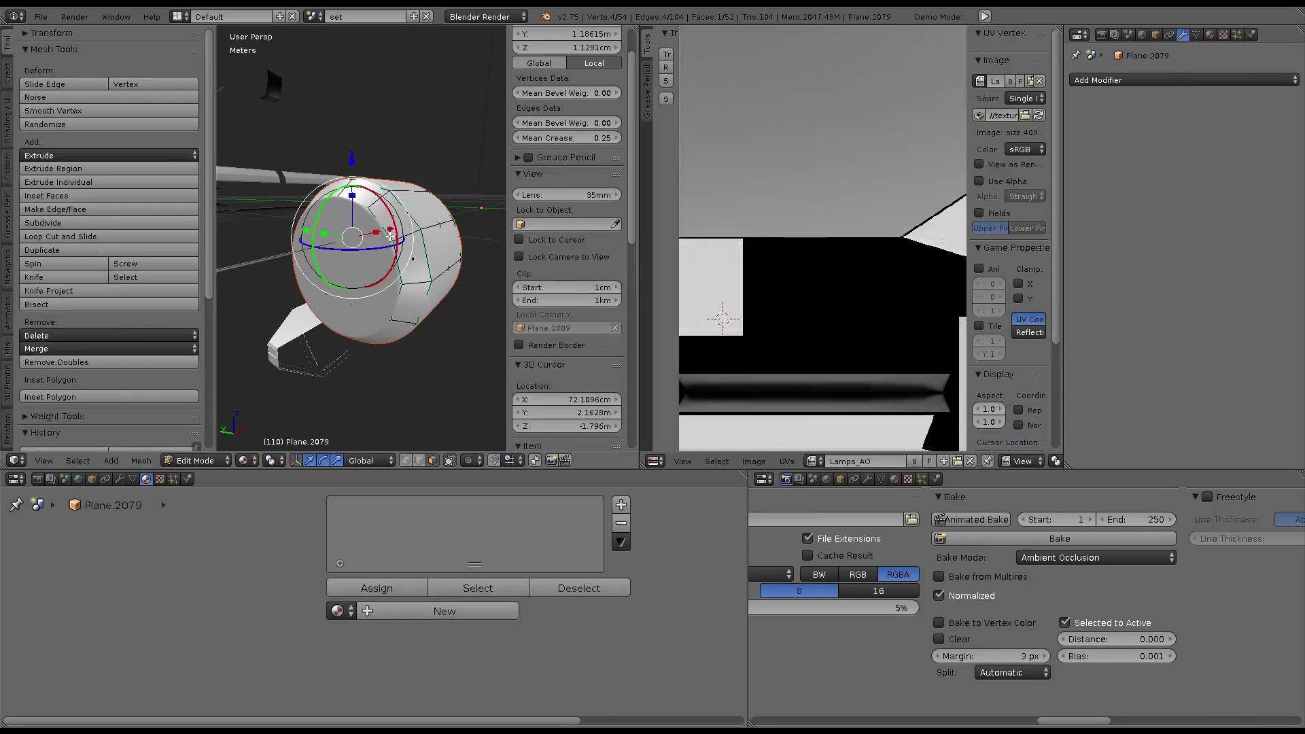
{"action": "key", "text": "g"}
{"action": "key", "text": "Escape"}
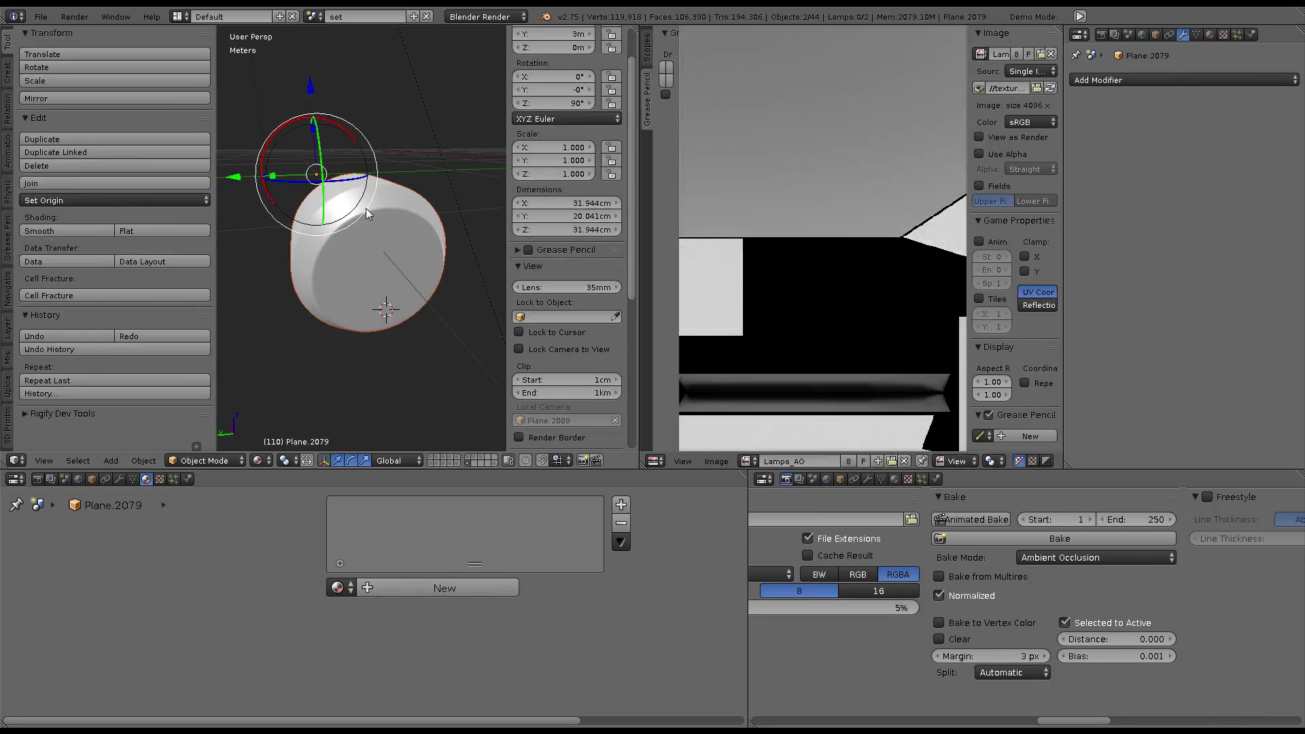
{"action": "key", "text": "Tab"}
{"action": "key", "text": "Home"}
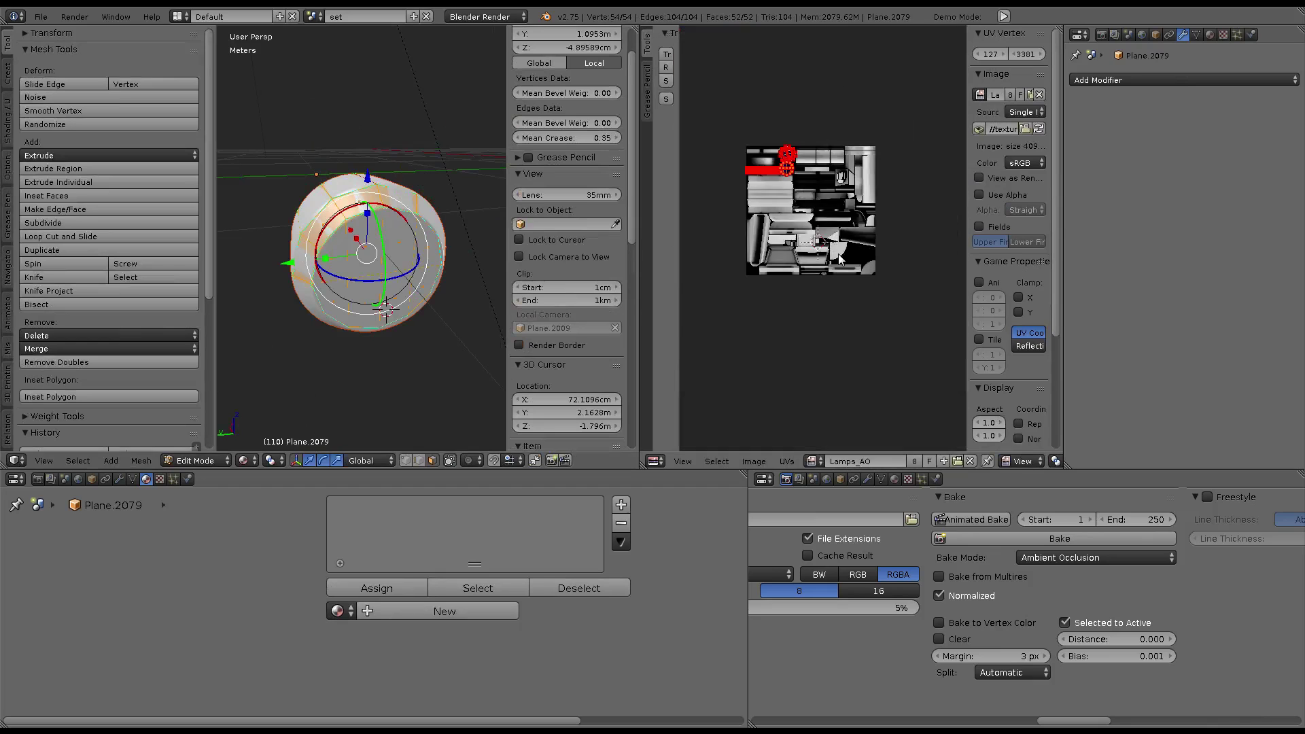
{"action": "scroll", "coordinate": [837, 256], "scroll_direction": "up", "scroll_amount": 2}
{"action": "scroll", "coordinate": [837, 256], "scroll_direction": "up", "scroll_amount": 2}
{"action": "scroll", "coordinate": [836, 256], "scroll_direction": "up", "scroll_amount": 2}
{"action": "left_click", "coordinate": [812, 460]}
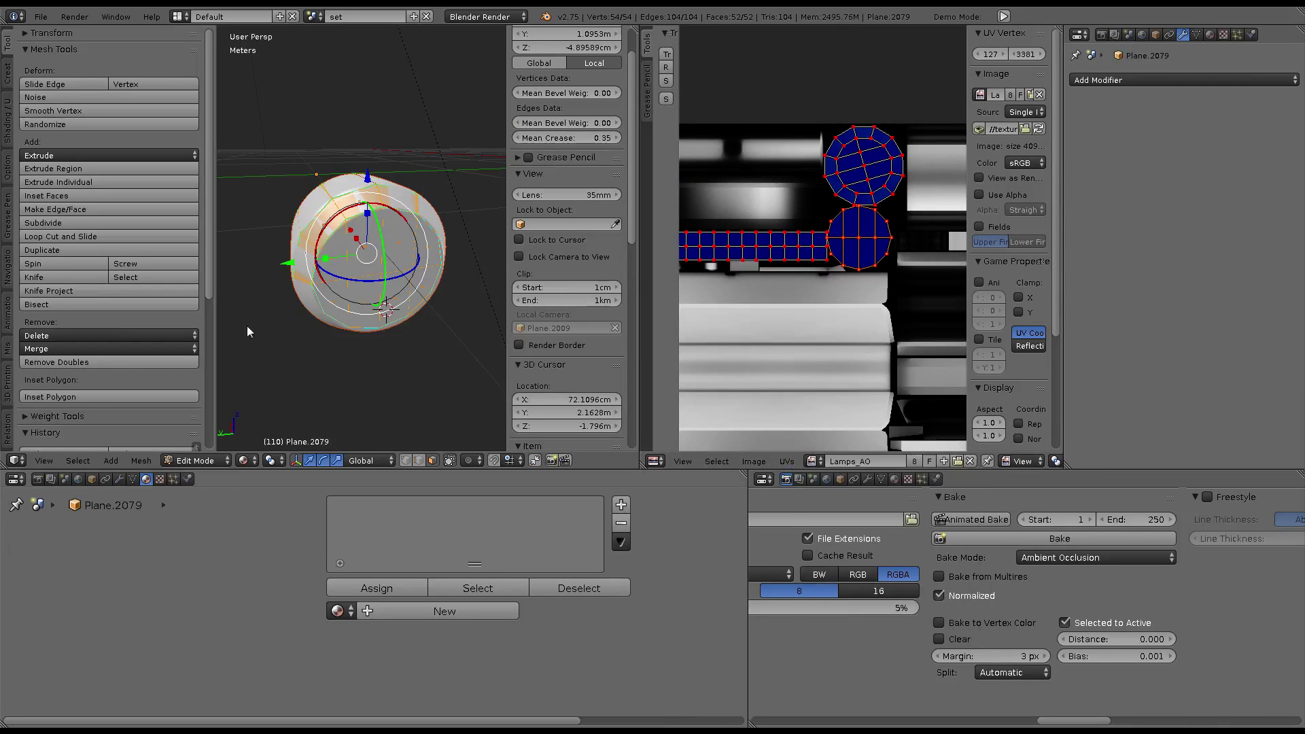
Open Lamps_Nor.png in the UV/Image editor in place of Lamps_AO and return to Object Mode
{"action": "left_click", "coordinate": [756, 464]}
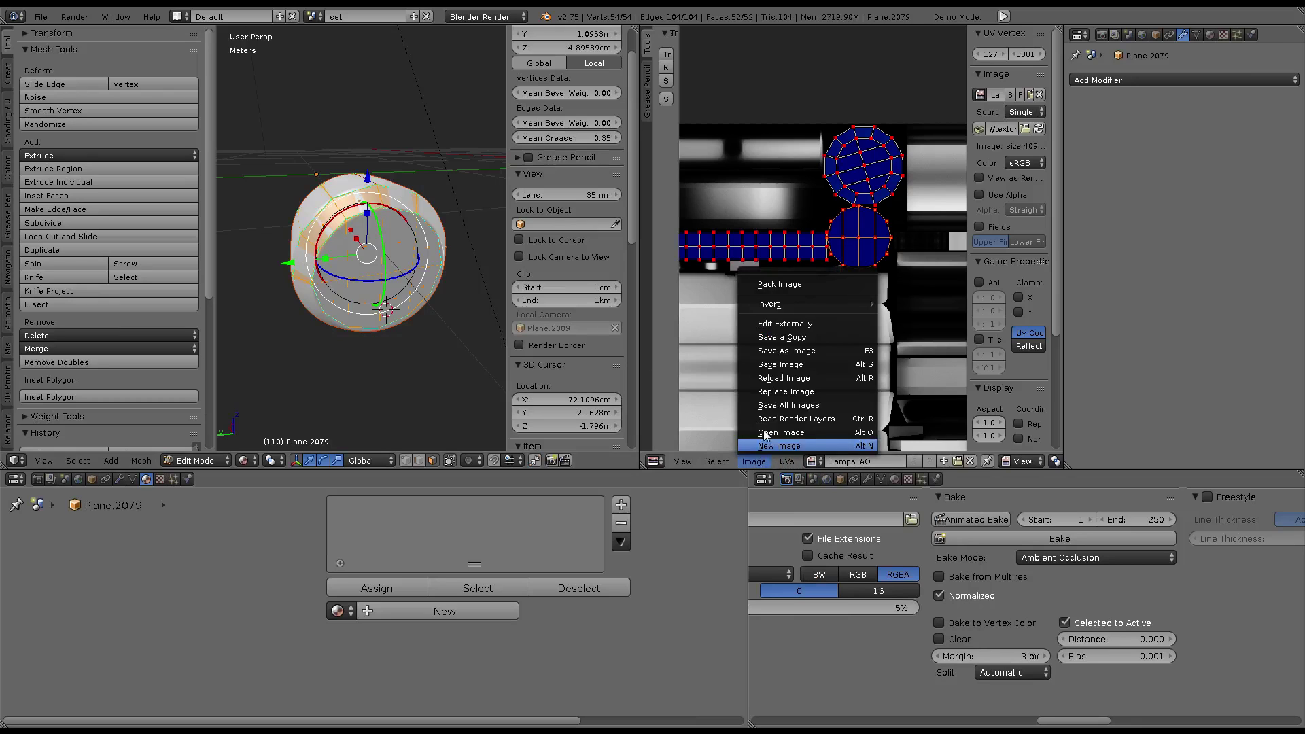
{"action": "left_click", "coordinate": [762, 430]}
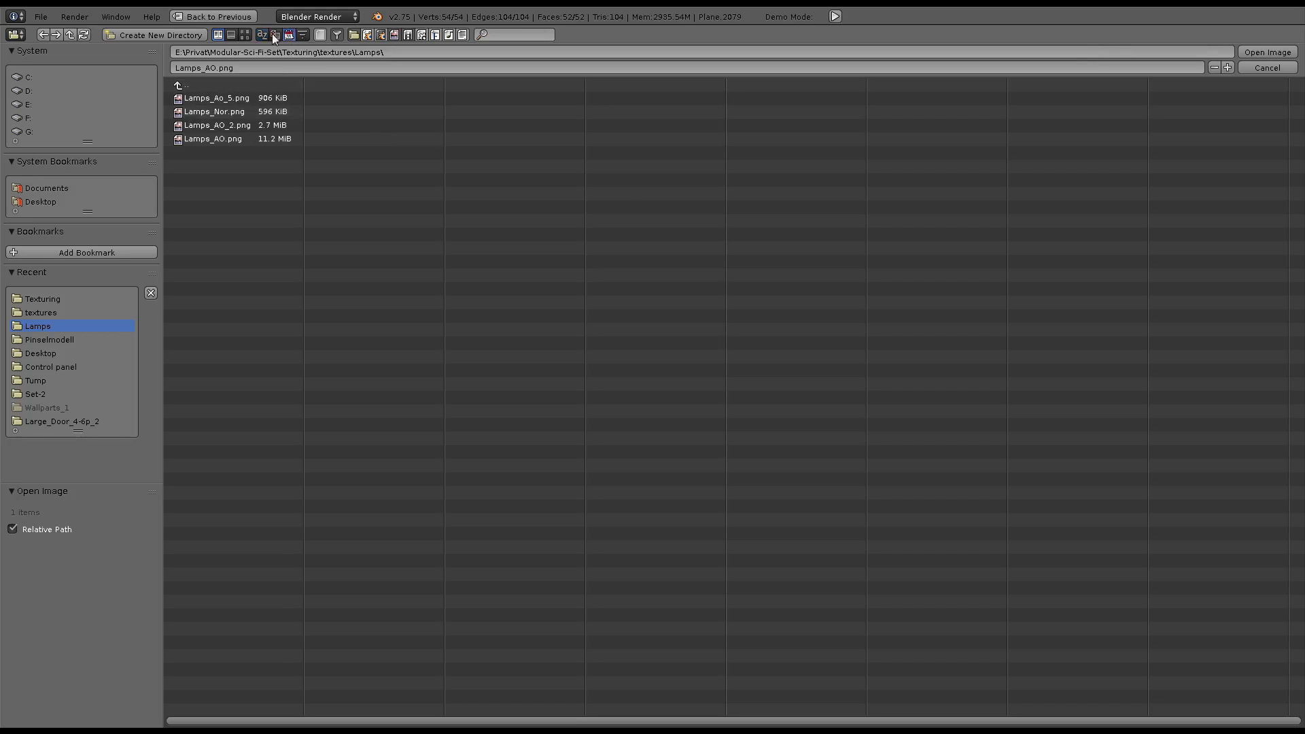
{"action": "left_click", "coordinate": [244, 35]}
{"action": "left_click", "coordinate": [423, 130]}
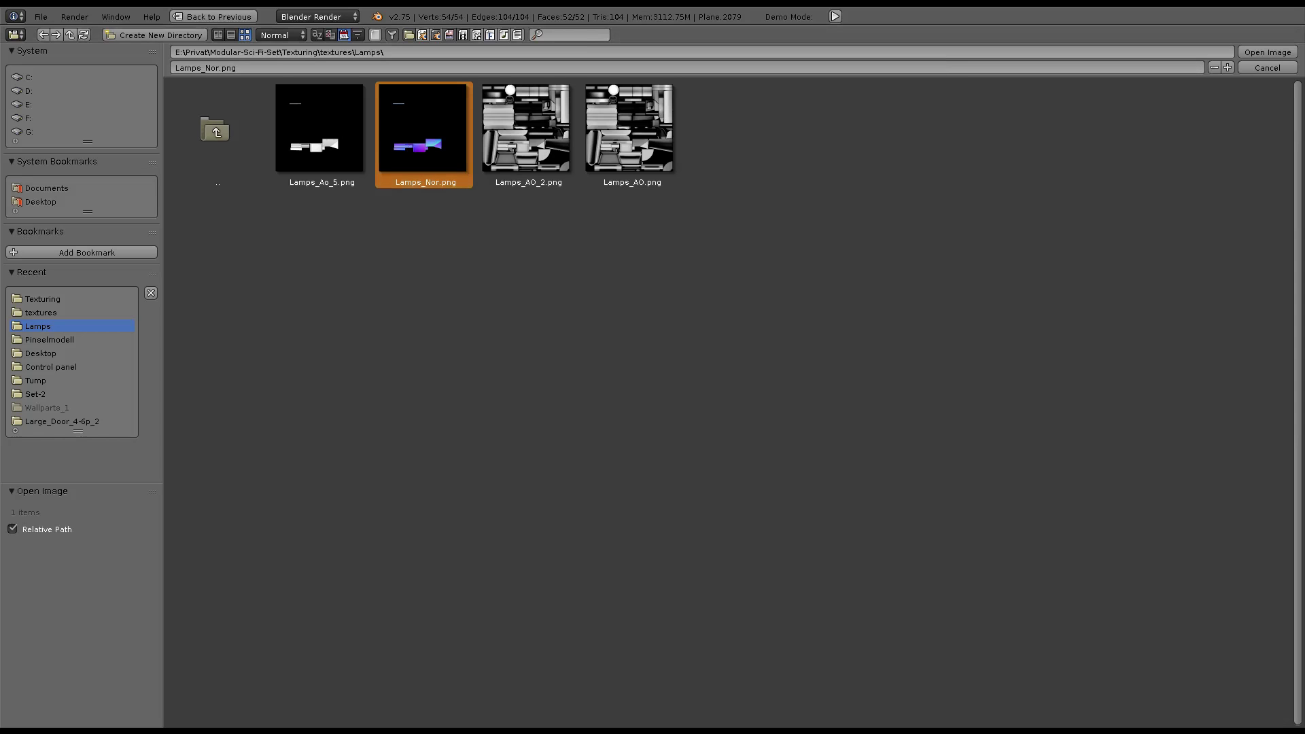
{"action": "left_click", "coordinate": [1268, 52]}
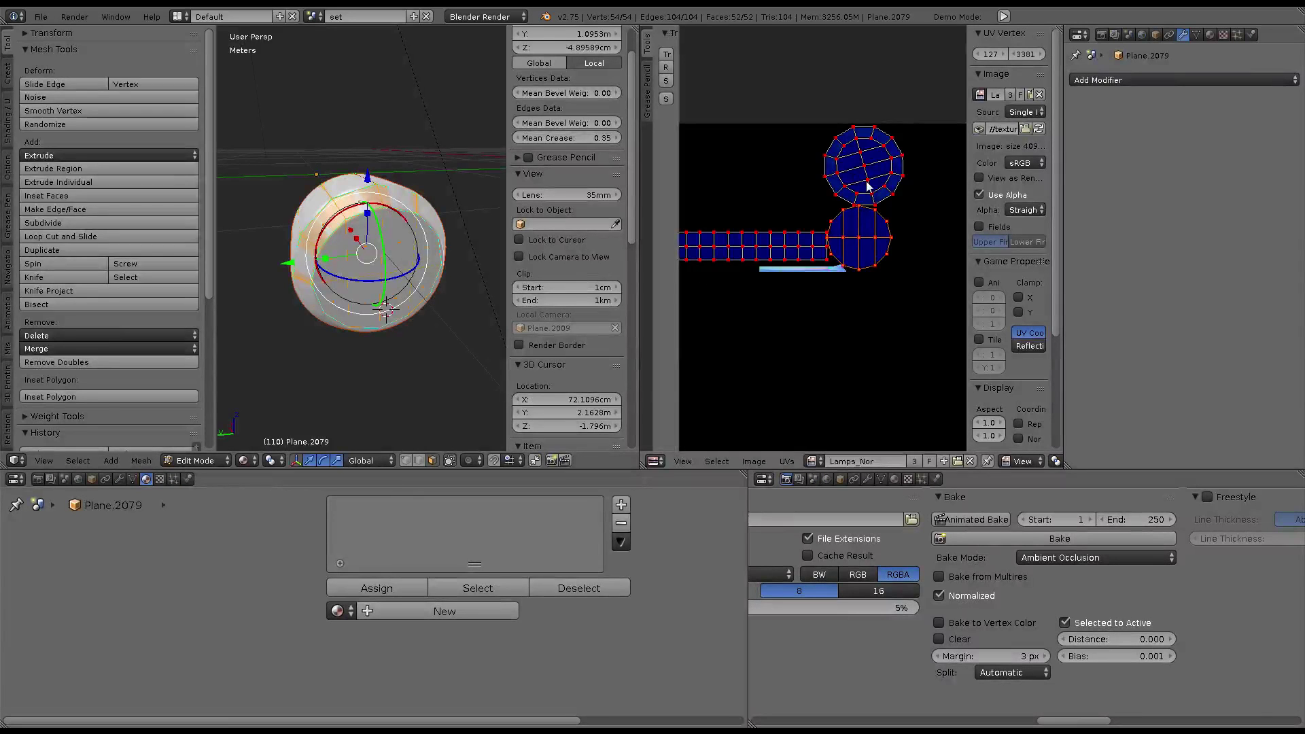
{"action": "key", "text": "Tab"}
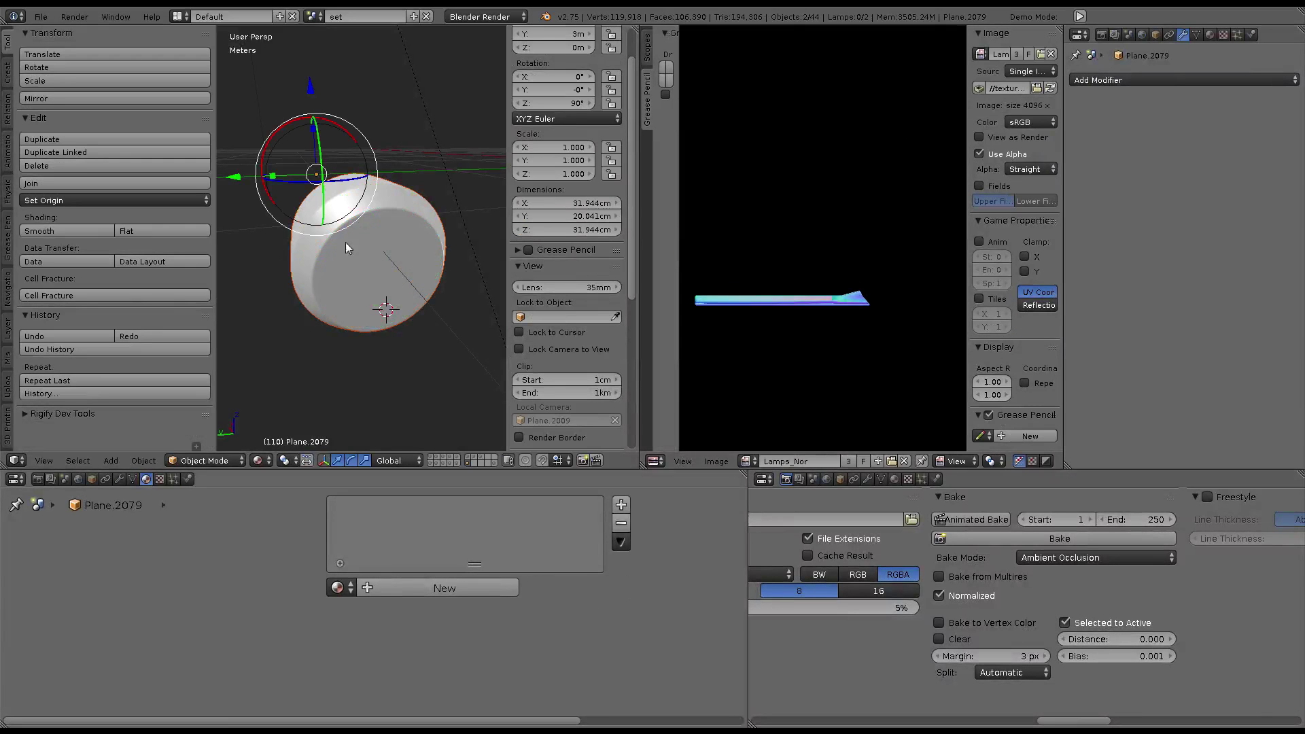
Run the Ambient Occlusion bake into Lamps_Nor and pan around the white baked patches
{"action": "left_click", "coordinate": [1073, 540]}
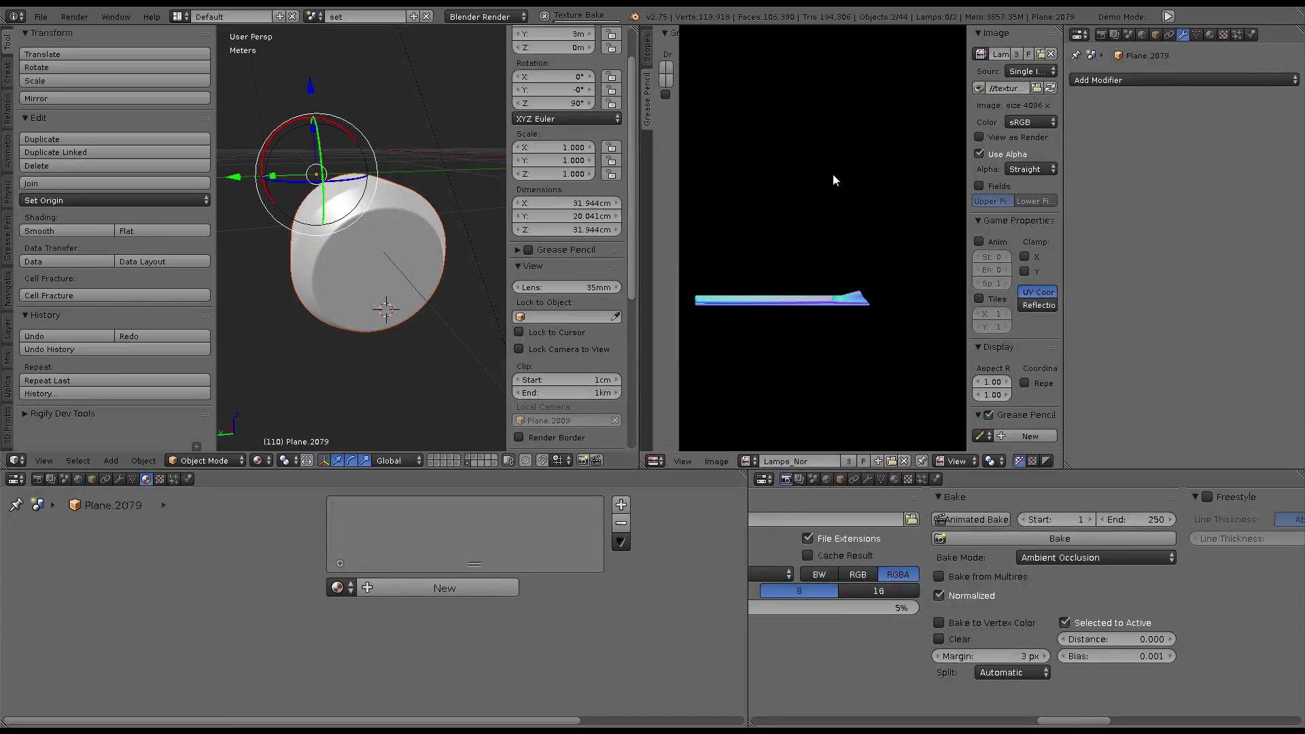
{"action": "scroll", "coordinate": [833, 174], "scroll_direction": "down", "scroll_amount": 1}
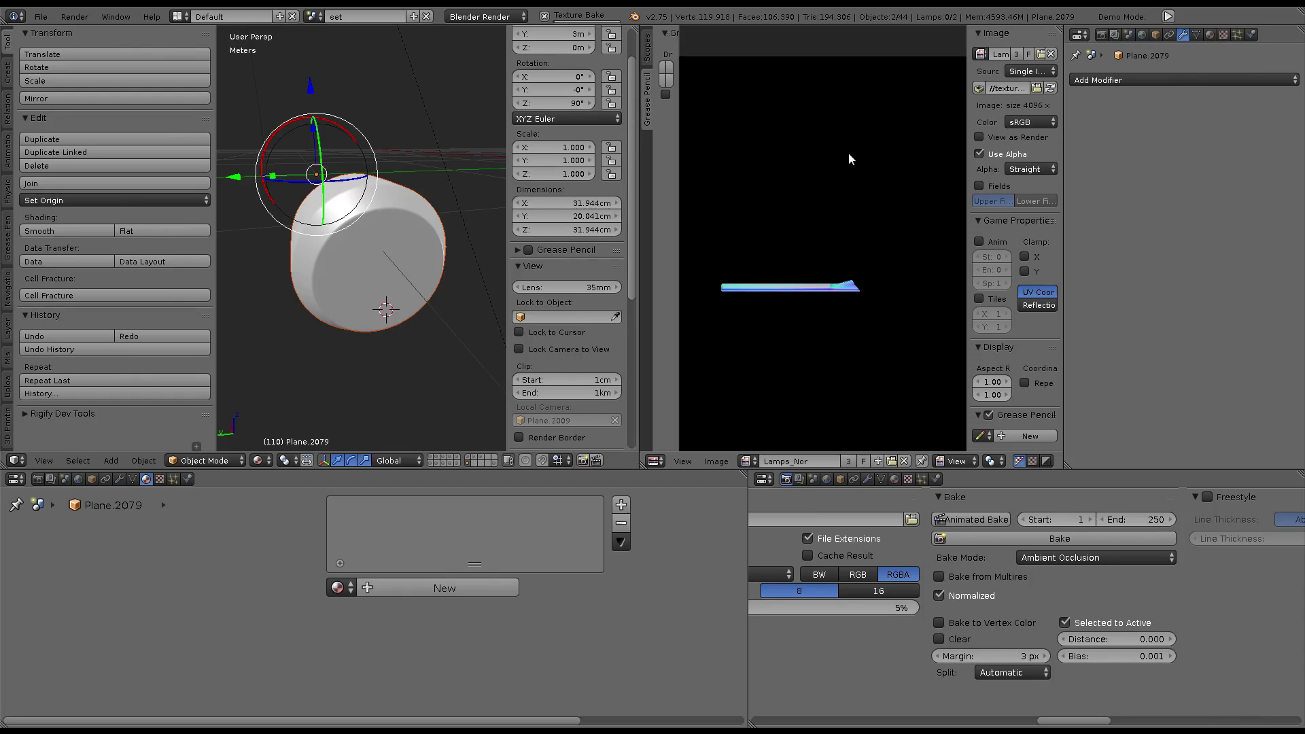
{"action": "scroll", "coordinate": [807, 193], "scroll_direction": "down", "scroll_amount": 5}
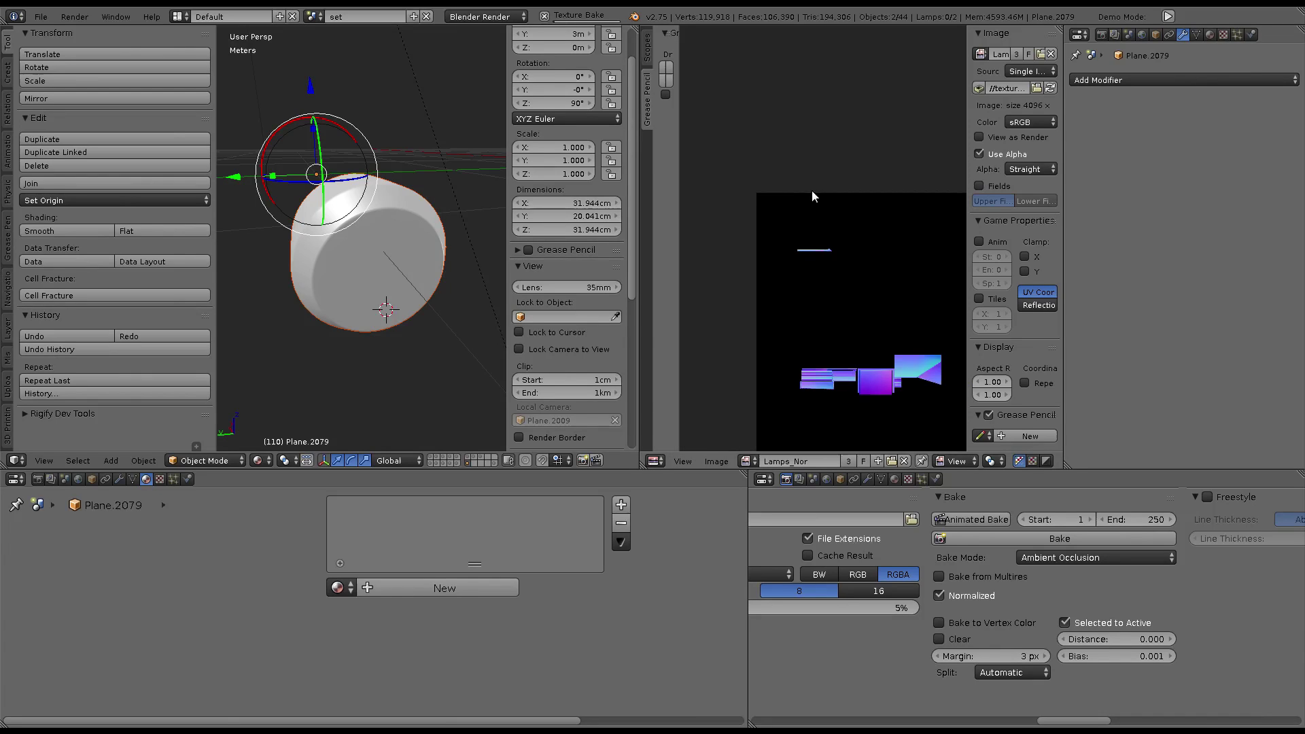
{"action": "mouse_move", "coordinate": [811, 190]}
{"action": "middle_mouse_down"}
{"action": "mouse_move", "coordinate": [786, 131]}
{"action": "mouse_move", "coordinate": [726, 160]}
{"action": "mouse_move", "coordinate": [860, 166]}
{"action": "mouse_move", "coordinate": [764, 176]}
{"action": "mouse_move", "coordinate": [783, 156]}
{"action": "mouse_move", "coordinate": [828, 167]}
{"action": "mouse_move", "coordinate": [735, 291]}
{"action": "mouse_move", "coordinate": [772, 119]}
{"action": "mouse_move", "coordinate": [788, 259]}
{"action": "mouse_move", "coordinate": [778, 257]}
{"action": "middle_mouse_up"}
{"action": "scroll", "coordinate": [777, 128], "scroll_direction": "up", "scroll_amount": 2}
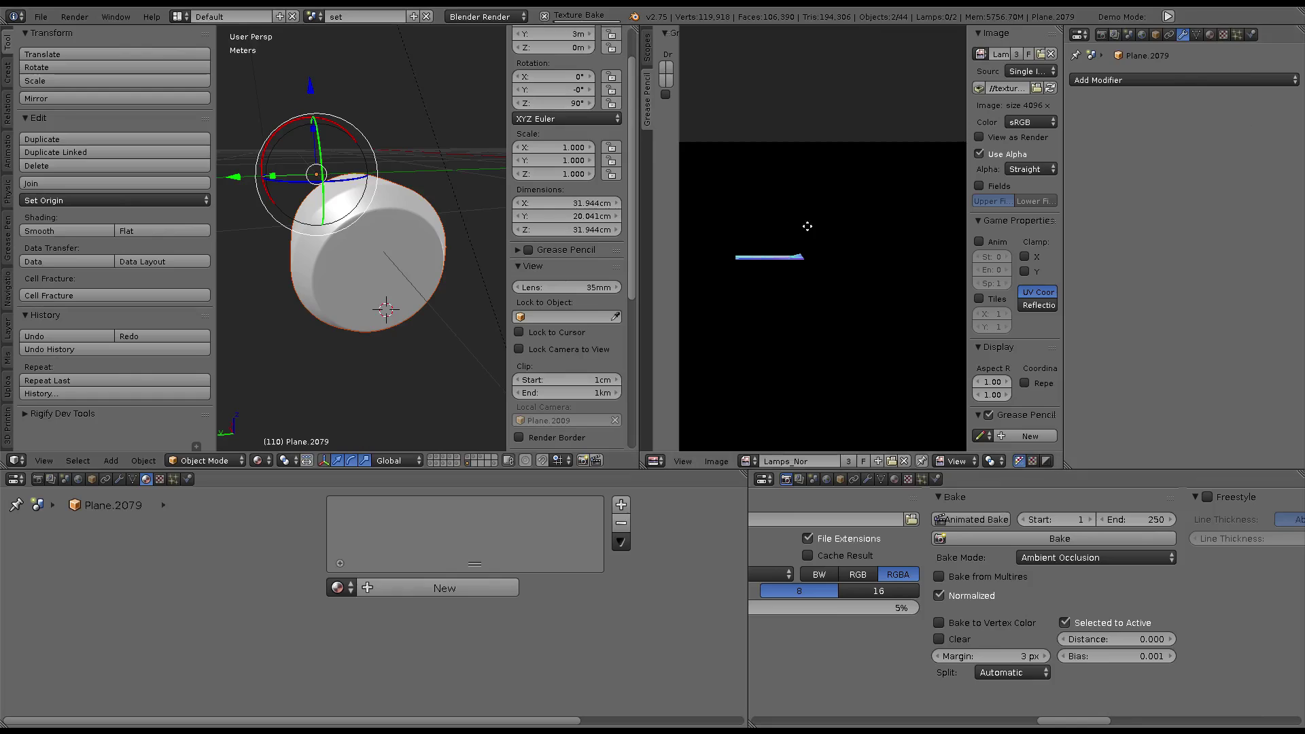
{"action": "mouse_move", "coordinate": [808, 227]}
{"action": "middle_mouse_down"}
{"action": "mouse_move", "coordinate": [807, 169]}
{"action": "mouse_move", "coordinate": [839, 163]}
{"action": "mouse_move", "coordinate": [837, 195]}
{"action": "middle_mouse_up"}
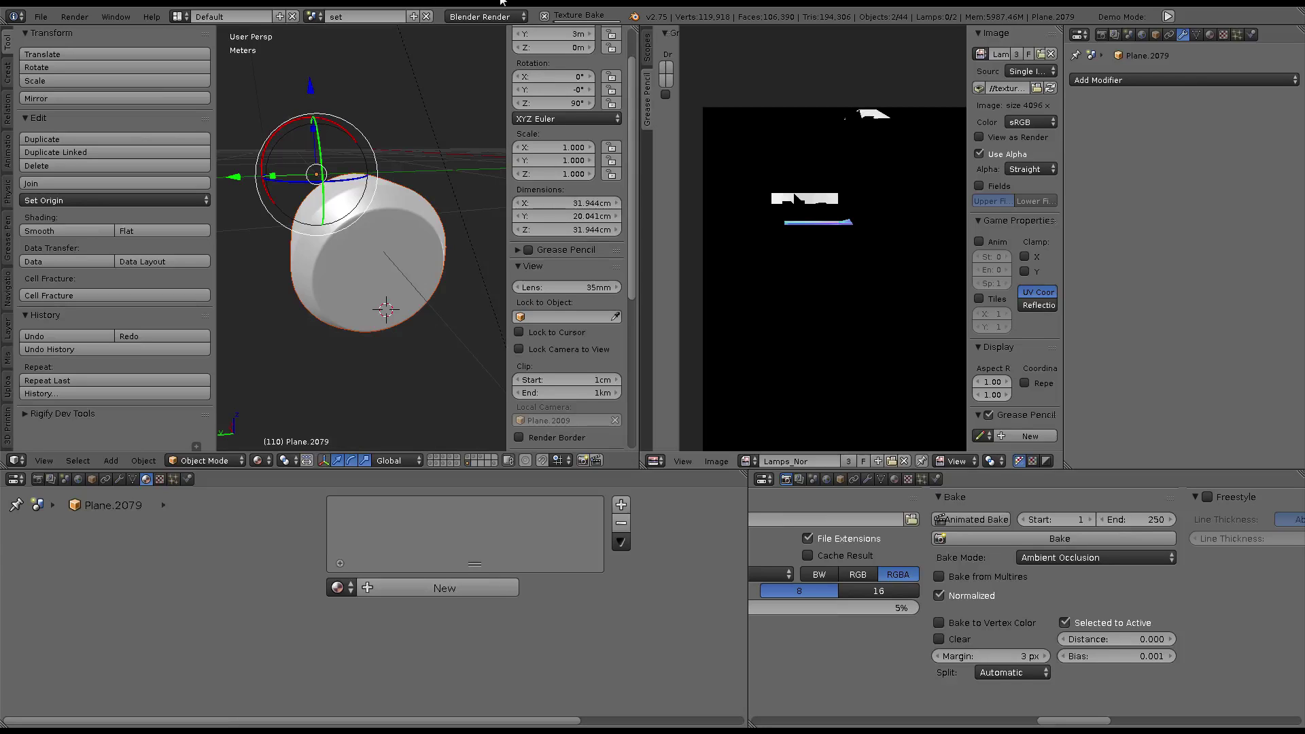
{"action": "scroll", "coordinate": [701, 136], "scroll_direction": "up", "scroll_amount": 1}
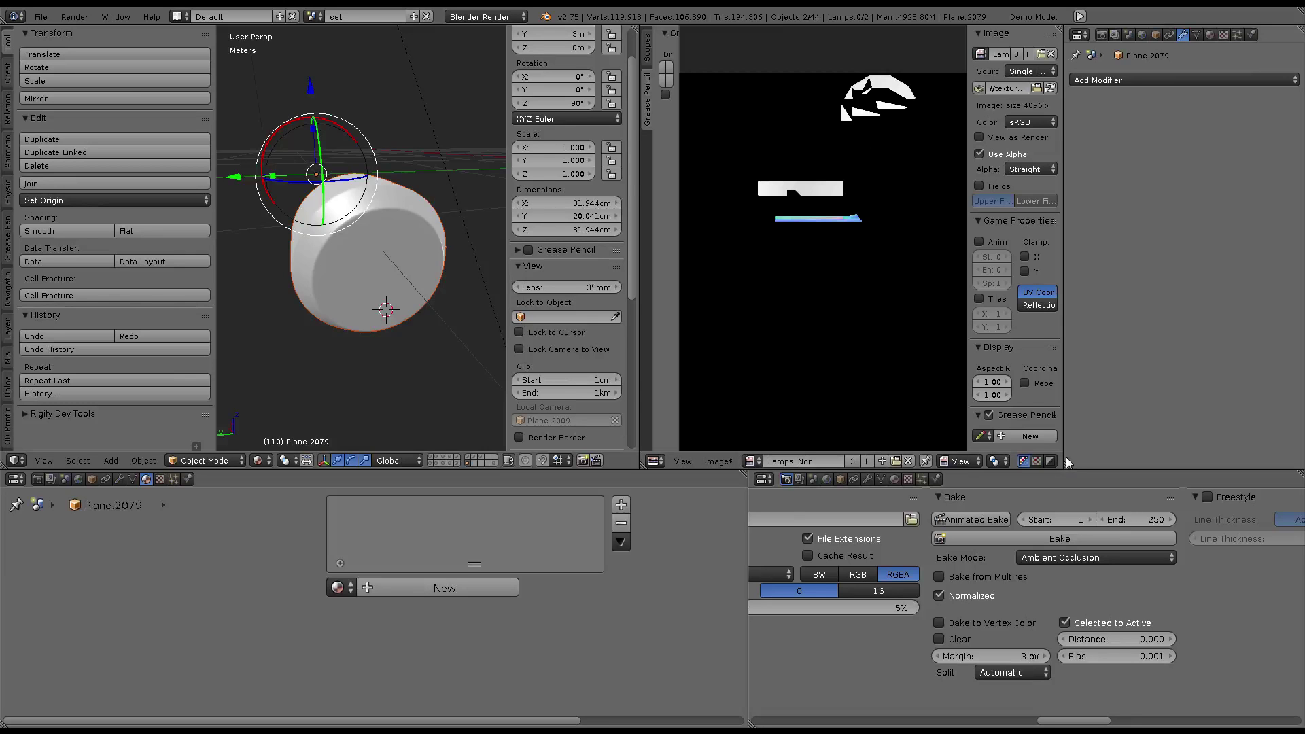
Bake a tangent-space Normals map into Lamps_Nor and bring the baked circles into view
{"action": "left_click", "coordinate": [1054, 557]}
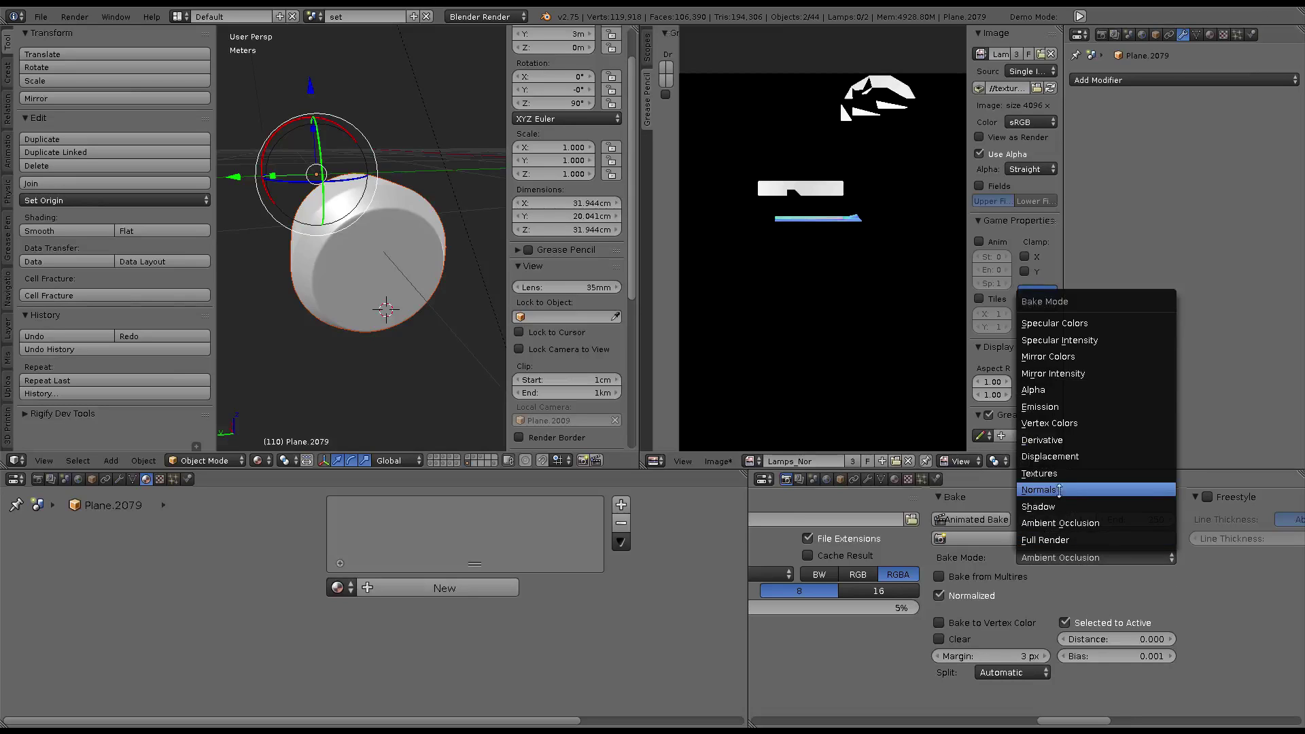
{"action": "left_click", "coordinate": [1038, 490]}
{"action": "left_click", "coordinate": [1075, 541]}
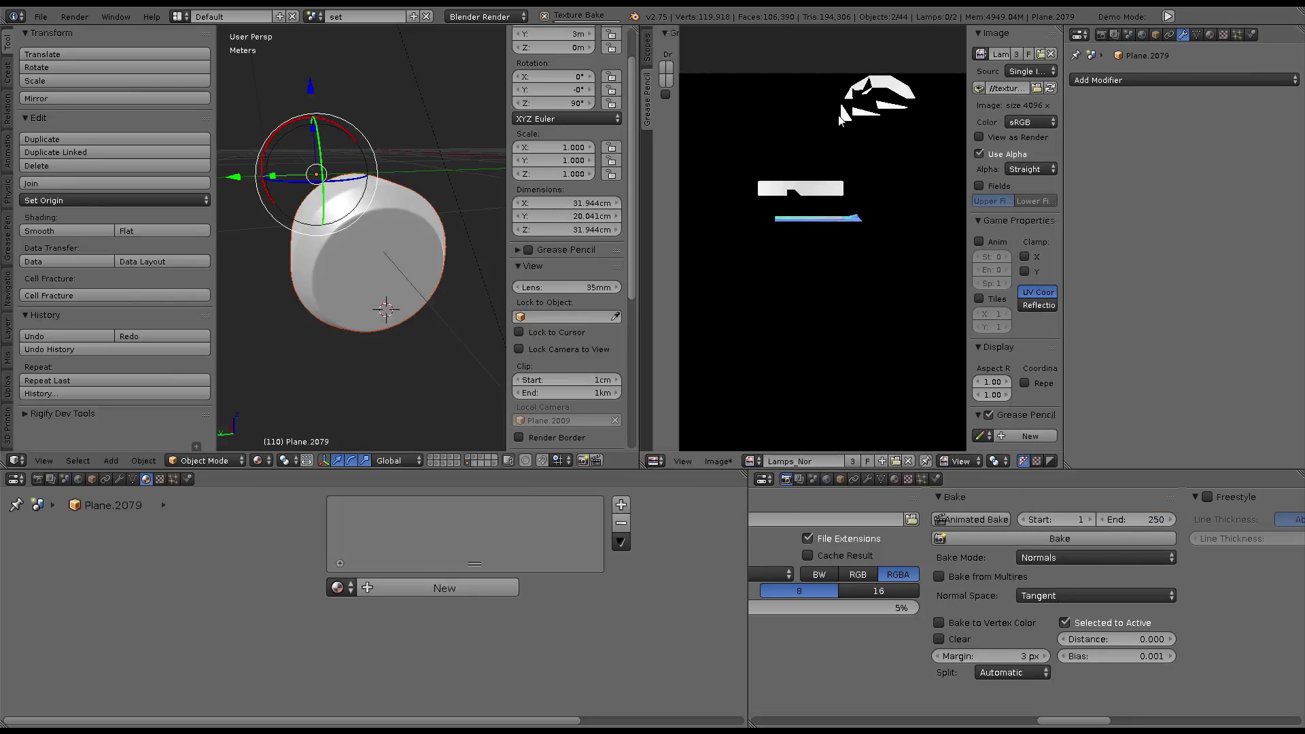
{"action": "scroll", "coordinate": [836, 199], "scroll_direction": "up", "scroll_amount": 6}
{"action": "middle_click_drag", "start_coordinate": [837, 198], "coordinate": [842, 317]}
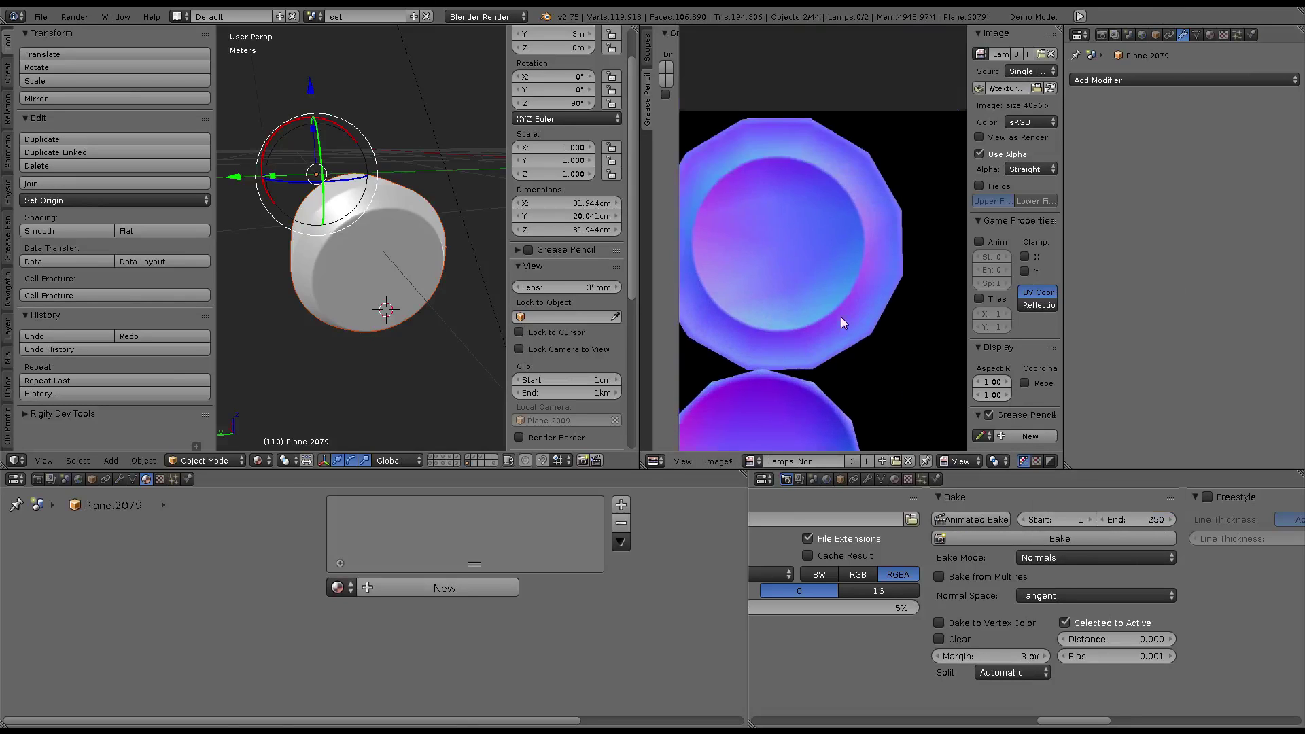
Zoom onto the normal-map result and maximize the 3D viewport
{"action": "scroll", "coordinate": [841, 317], "scroll_direction": "up", "scroll_amount": 3}
{"action": "scroll", "coordinate": [883, 202], "scroll_direction": "down", "scroll_amount": 3}
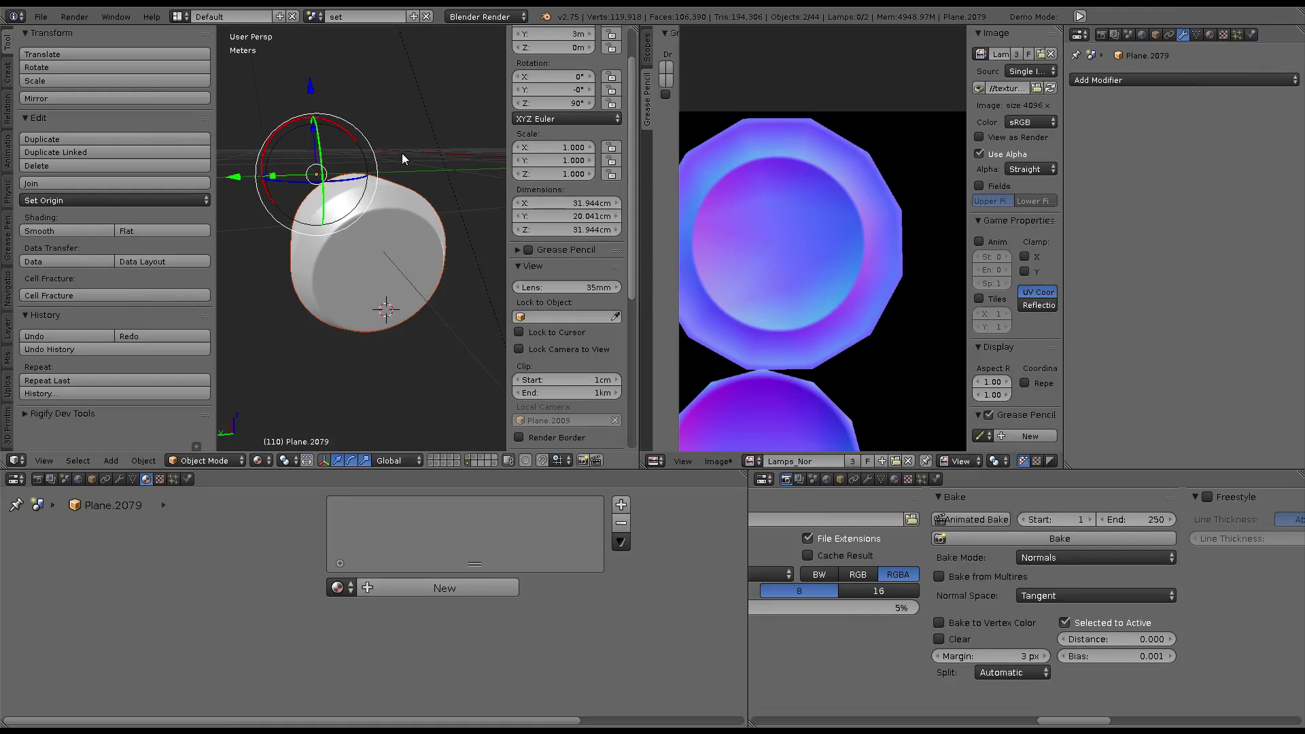
{"action": "key", "text": "ctrl+Up"}
{"action": "scroll", "coordinate": [554, 195], "scroll_direction": "down", "scroll_amount": 4}
{"action": "scroll", "coordinate": [881, 286], "scroll_direction": "down", "scroll_amount": 3}
Orbit in close to the end cap and select it
{"action": "scroll", "coordinate": [733, 372], "scroll_direction": "up", "scroll_amount": 2}
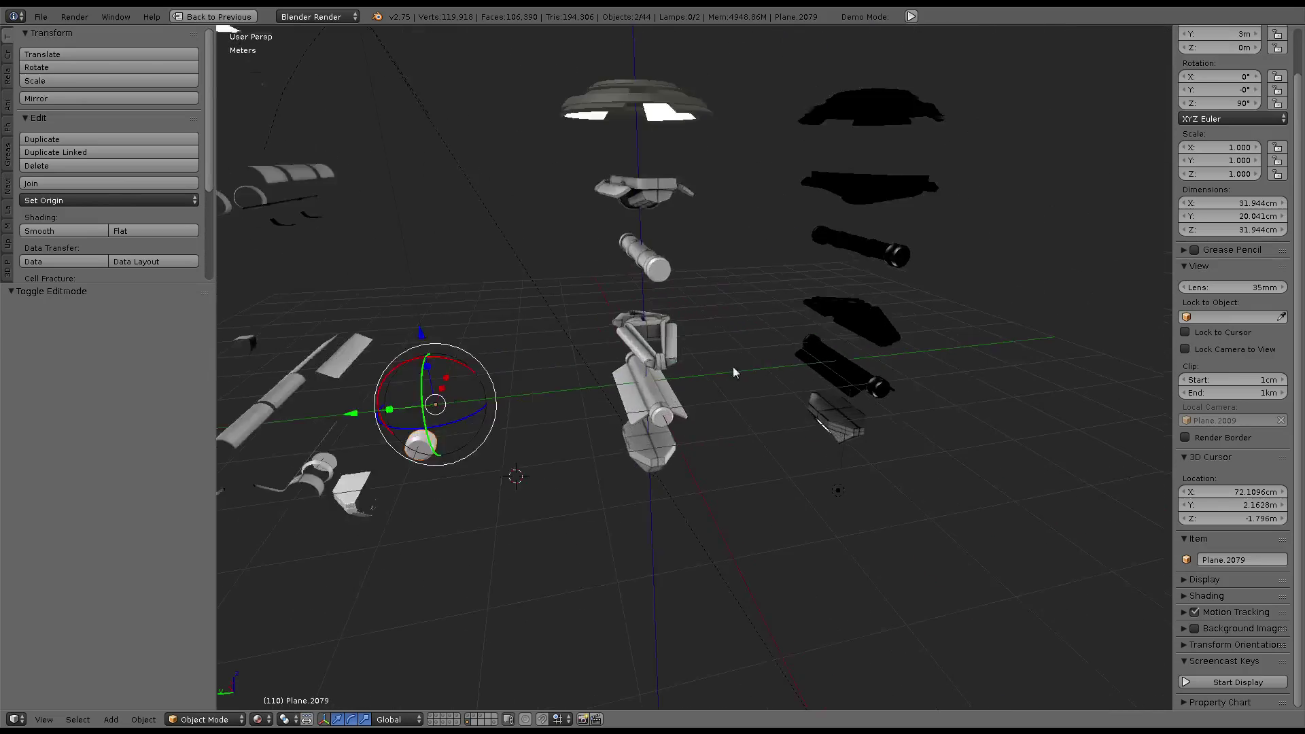
{"action": "middle_click_drag", "start_coordinate": [733, 373], "coordinate": [730, 320]}
{"action": "scroll", "coordinate": [729, 284], "scroll_direction": "up", "scroll_amount": 4}
{"action": "scroll", "coordinate": [757, 233], "scroll_direction": "up", "scroll_amount": 3}
{"action": "scroll", "coordinate": [762, 219], "scroll_direction": "up", "scroll_amount": 2}
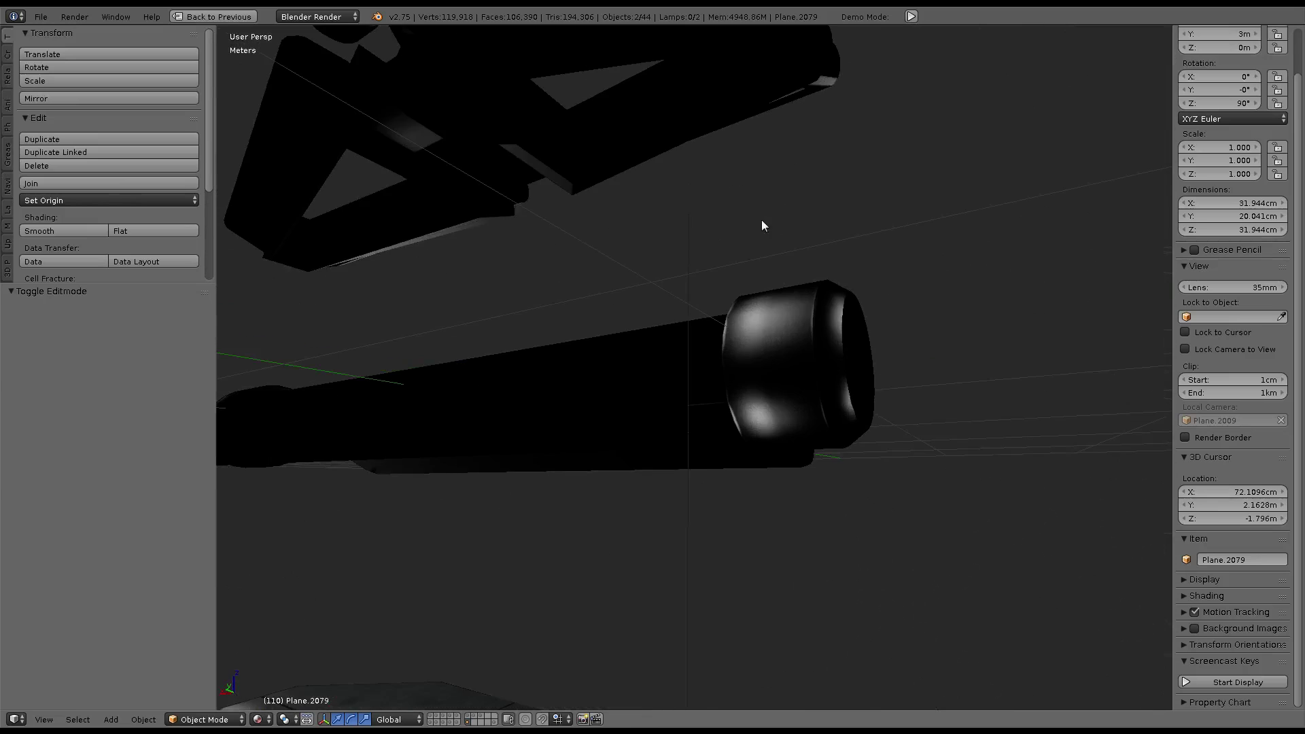
{"action": "middle_click_drag", "start_coordinate": [762, 219], "coordinate": [907, 272]}
{"action": "right_click", "coordinate": [910, 271]}
Disable Texture.086 in the cap's Lamp.001 material and inspect the light grey cap
{"action": "key", "text": "ctrl+Up"}
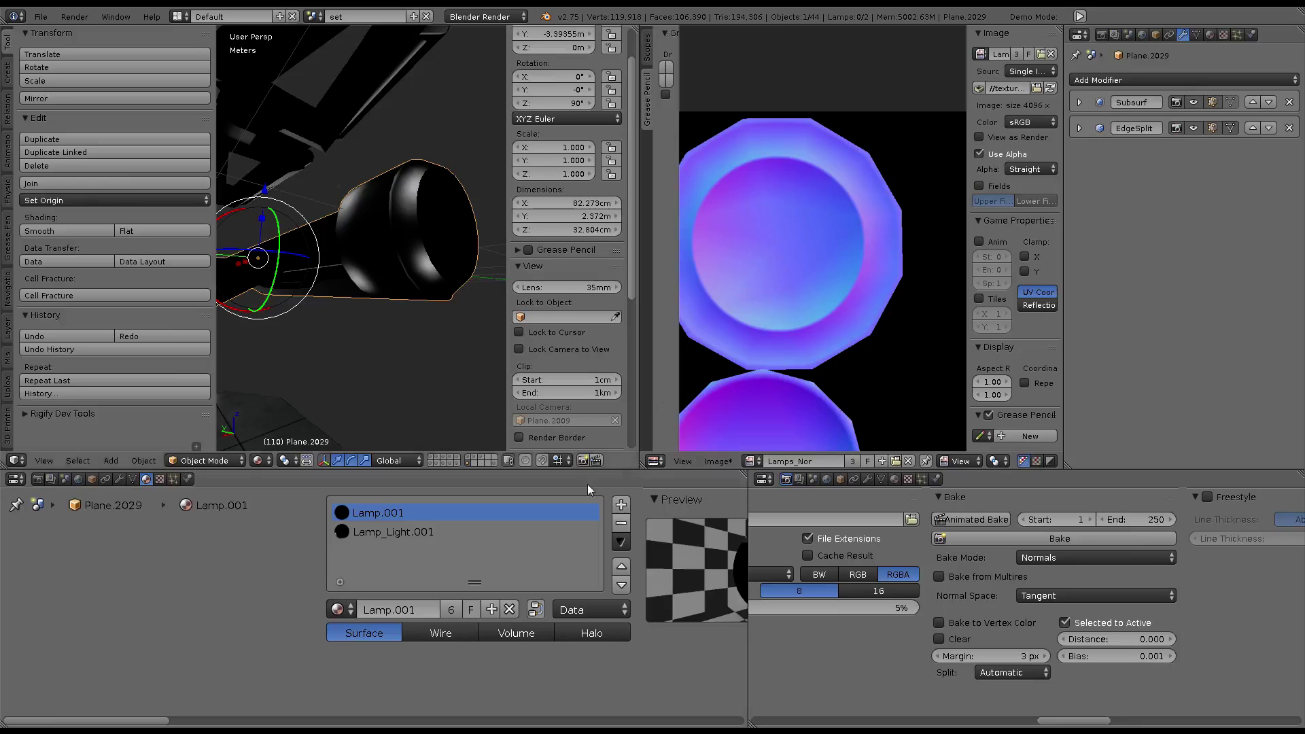
{"action": "left_click", "coordinate": [159, 479]}
{"action": "scroll", "coordinate": [638, 615], "scroll_direction": "up", "scroll_amount": 3}
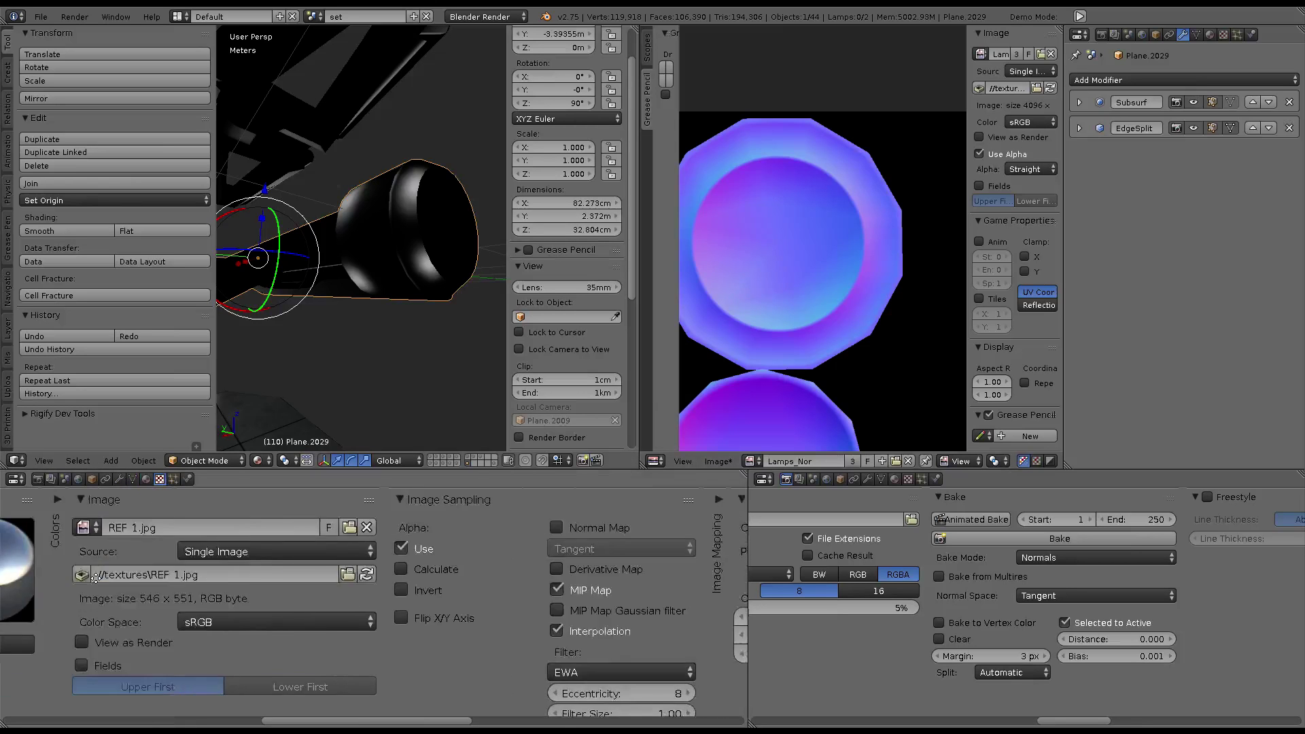
{"action": "scroll", "coordinate": [637, 615], "scroll_direction": "up", "scroll_amount": 2}
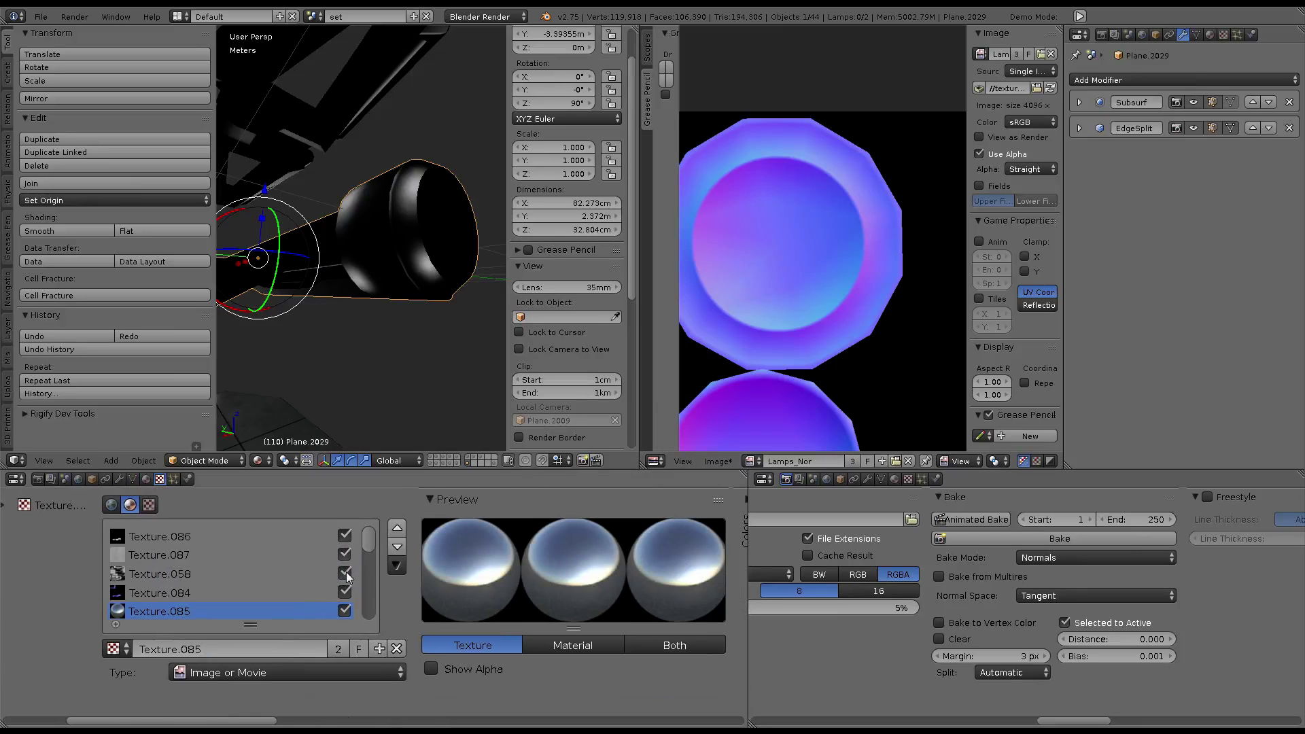
{"action": "left_click", "coordinate": [345, 536]}
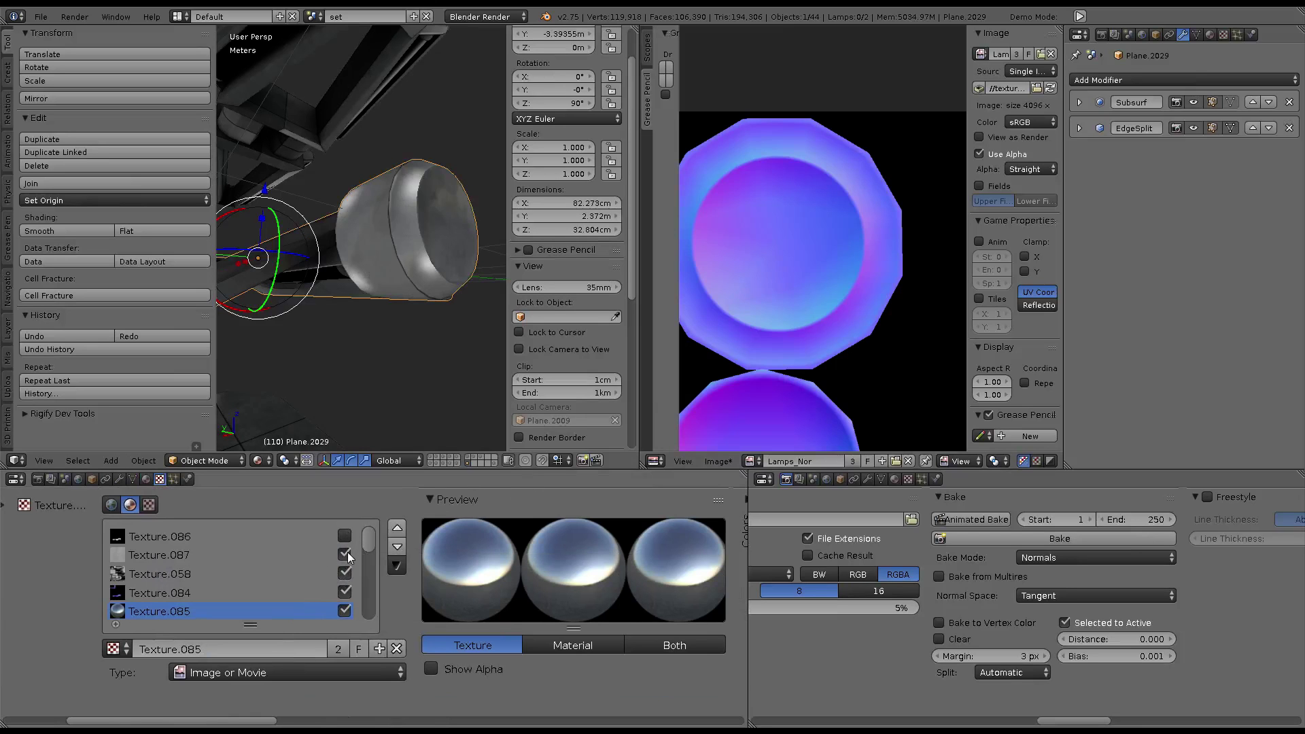
{"action": "key", "text": "Tab"}
{"action": "key", "text": "Tab"}
{"action": "key", "text": "ctrl+Up"}
{"action": "mouse_move", "coordinate": [502, 291]}
{"action": "middle_mouse_down"}
{"action": "mouse_move", "coordinate": [524, 365]}
{"action": "mouse_move", "coordinate": [492, 343]}
{"action": "mouse_move", "coordinate": [553, 307]}
{"action": "mouse_move", "coordinate": [609, 318]}
{"action": "mouse_move", "coordinate": [658, 291]}
{"action": "mouse_move", "coordinate": [639, 382]}
{"action": "mouse_move", "coordinate": [684, 451]}
{"action": "mouse_move", "coordinate": [565, 456]}
{"action": "mouse_move", "coordinate": [566, 485]}
{"action": "mouse_move", "coordinate": [601, 341]}
{"action": "middle_mouse_up"}
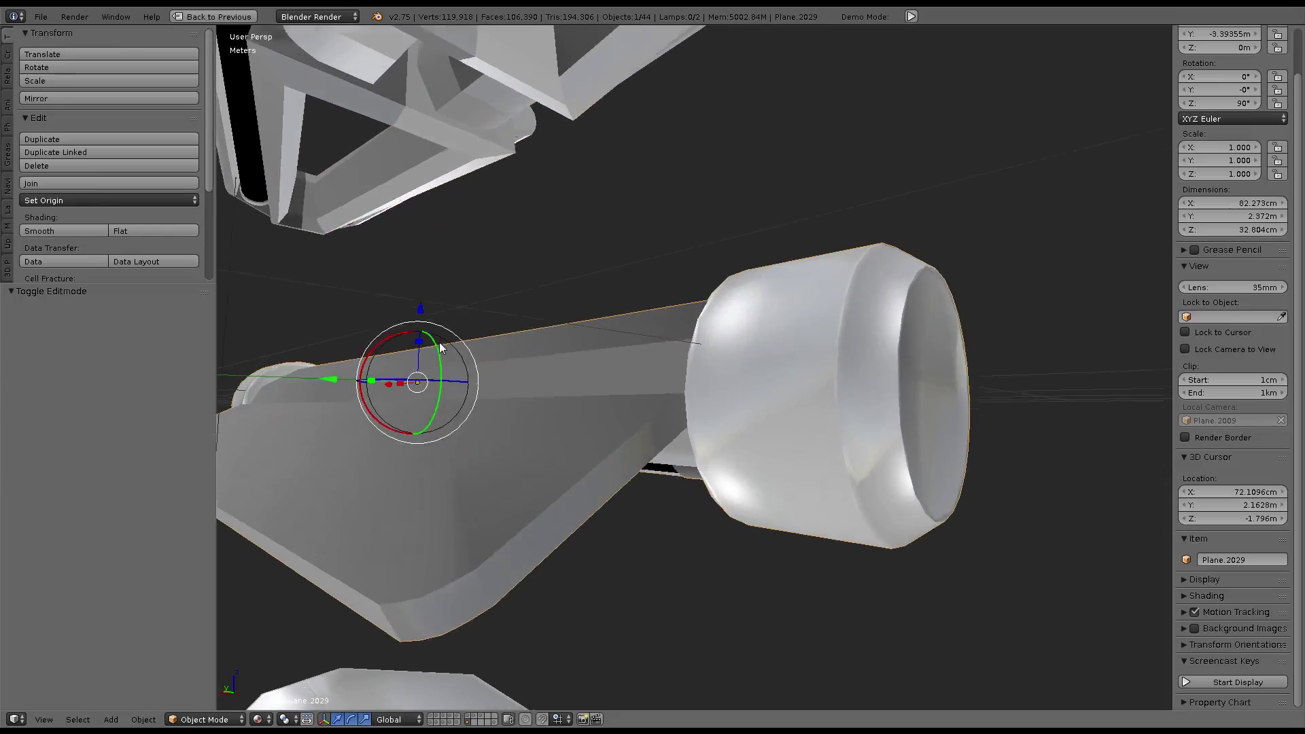
Apply Shade Smooth to the entire cylinder mesh in Edit Mode, then restore the layout
{"action": "mouse_move", "coordinate": [439, 342]}
{"action": "middle_mouse_down"}
{"action": "mouse_move", "coordinate": [417, 251]}
{"action": "mouse_move", "coordinate": [305, 303]}
{"action": "mouse_move", "coordinate": [335, 349]}
{"action": "mouse_move", "coordinate": [326, 374]}
{"action": "mouse_move", "coordinate": [382, 387]}
{"action": "mouse_move", "coordinate": [869, 329]}
{"action": "middle_mouse_up"}
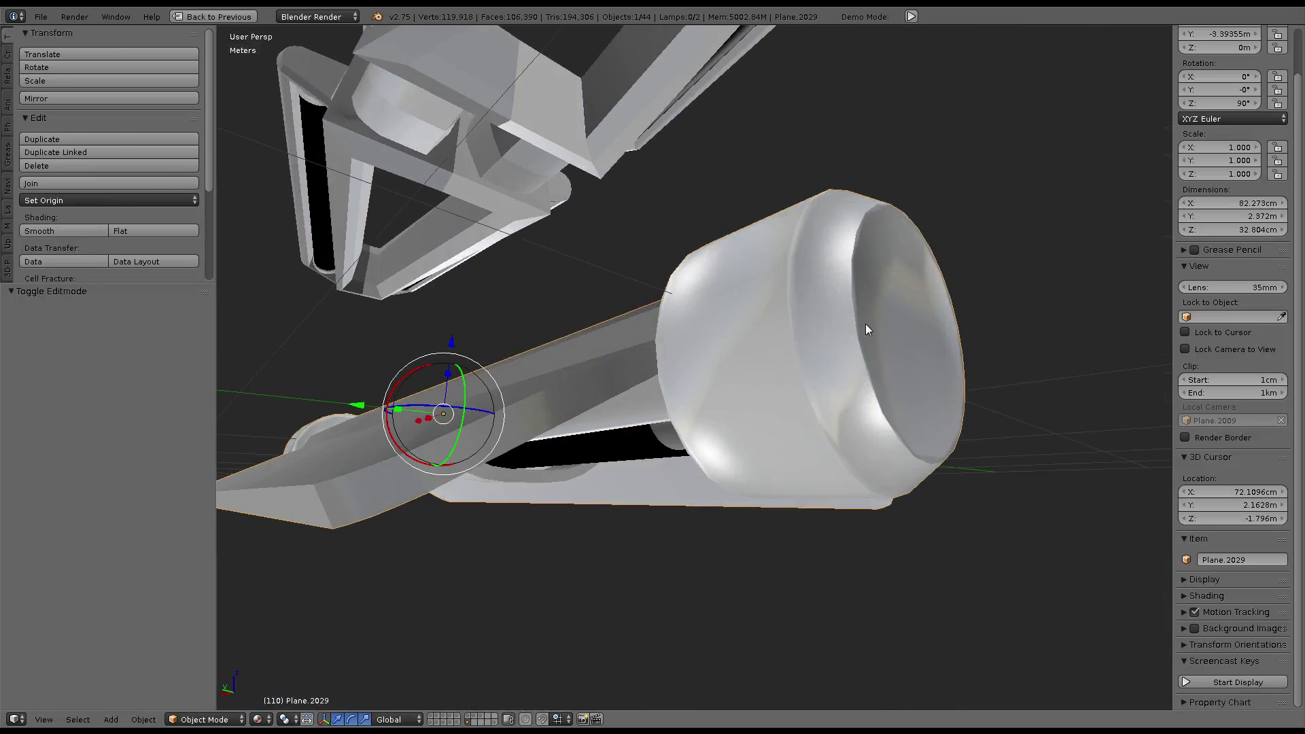
{"action": "key", "text": "Tab"}
{"action": "key", "text": "w"}
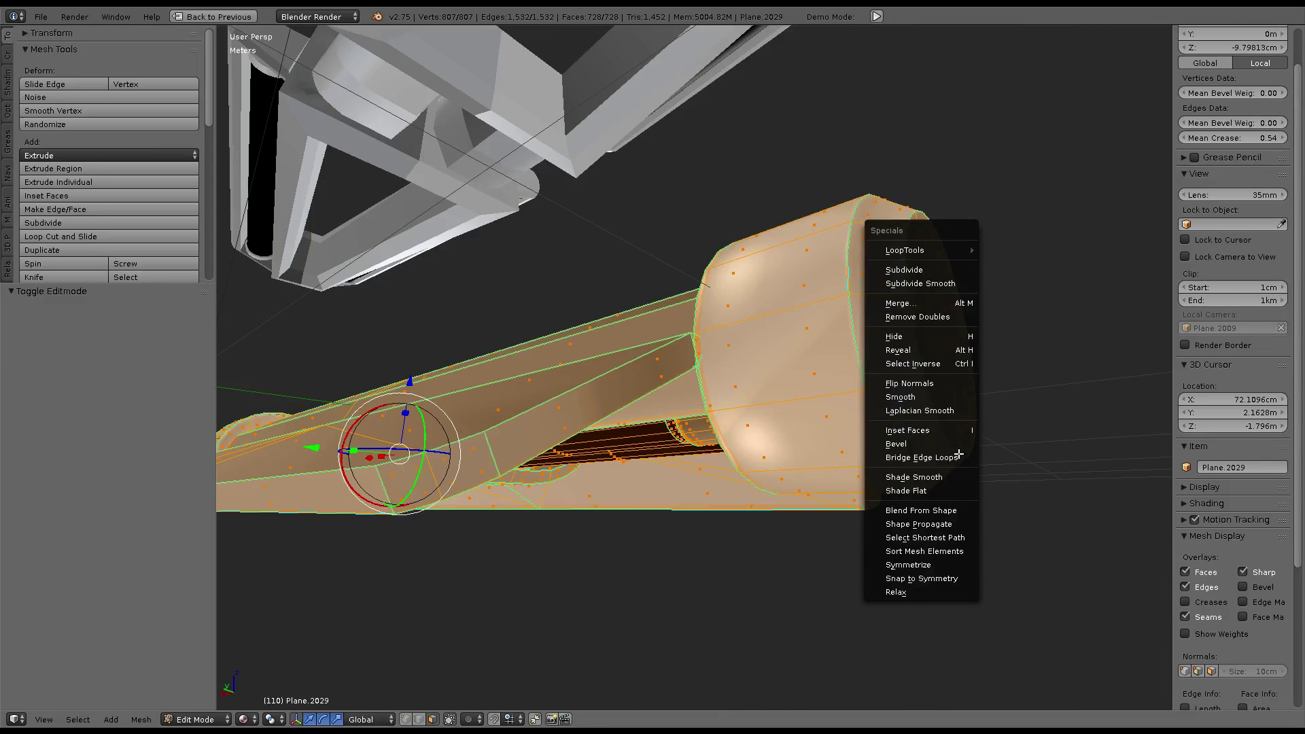
{"action": "left_click", "coordinate": [947, 478]}
{"action": "key", "text": "Tab"}
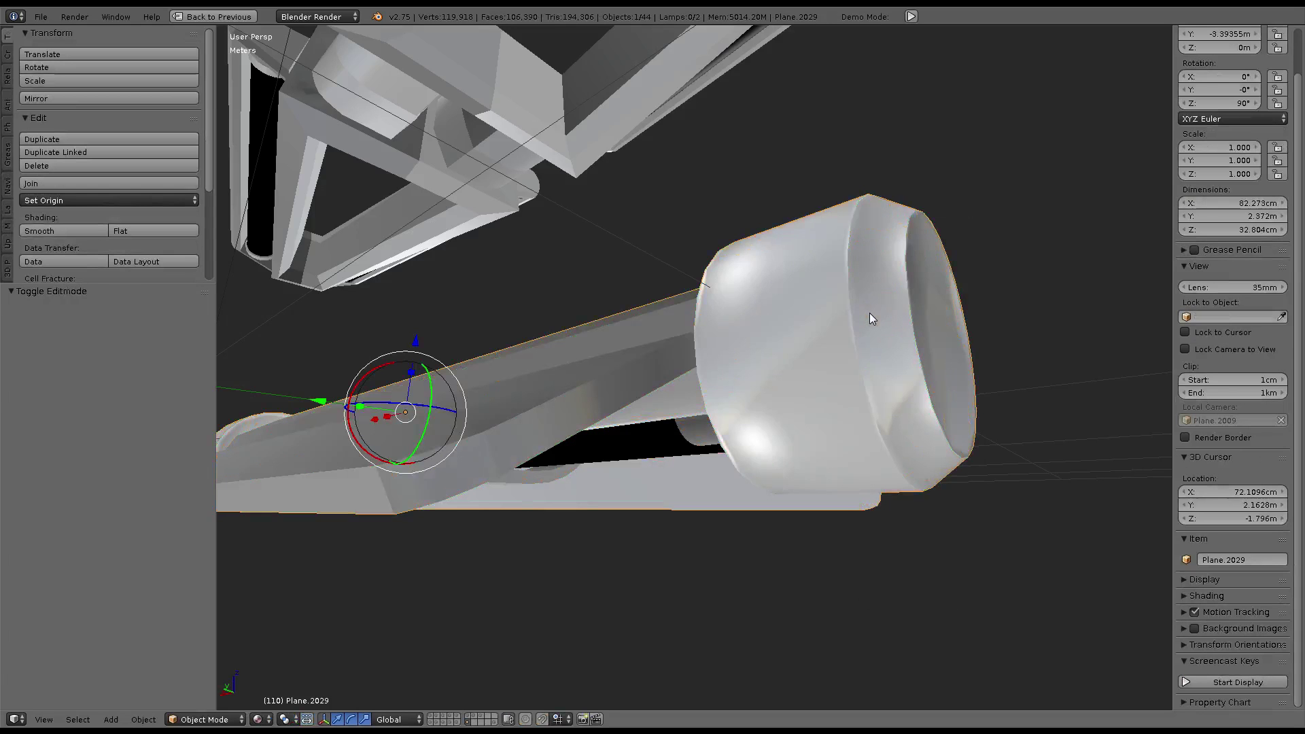
{"action": "middle_click_drag", "start_coordinate": [868, 313], "coordinate": [838, 333]}
{"action": "key", "text": "ctrl+Up"}
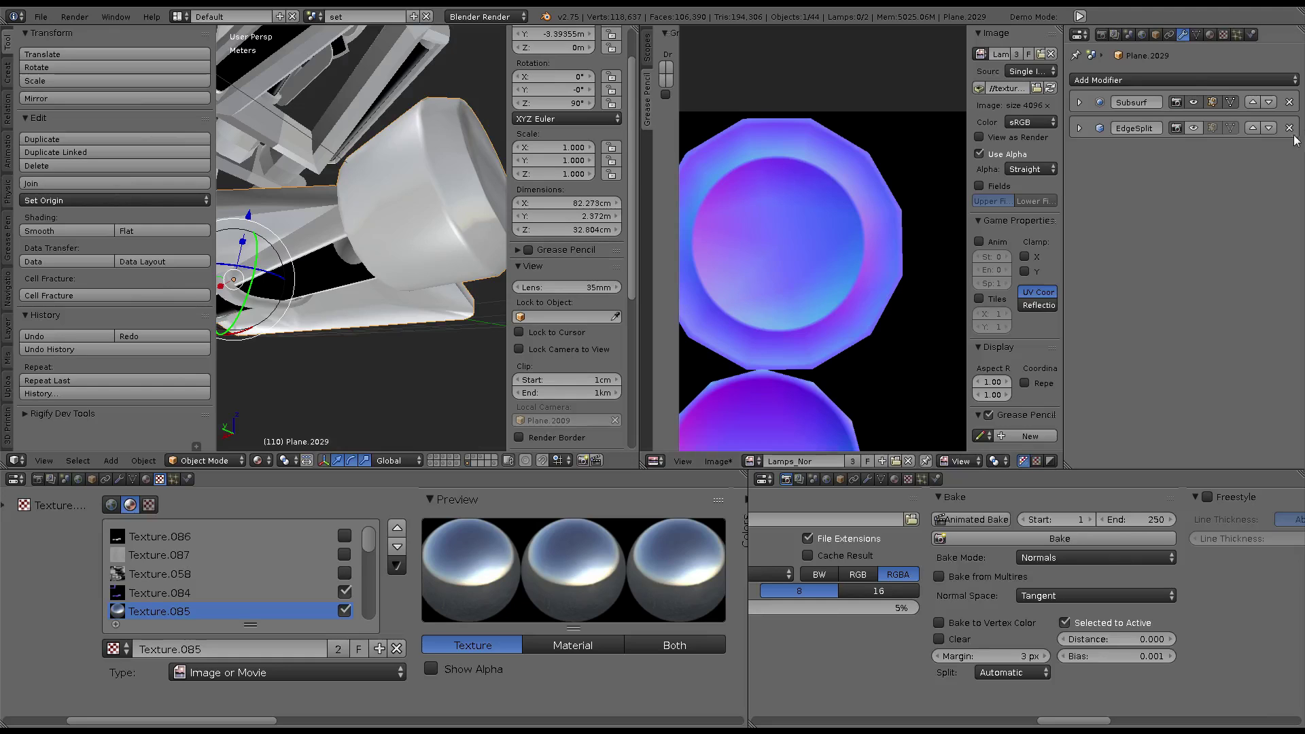
Remove the Subsurf and EdgeSplit modifiers from the cylinder
{"action": "left_click", "coordinate": [1194, 102]}
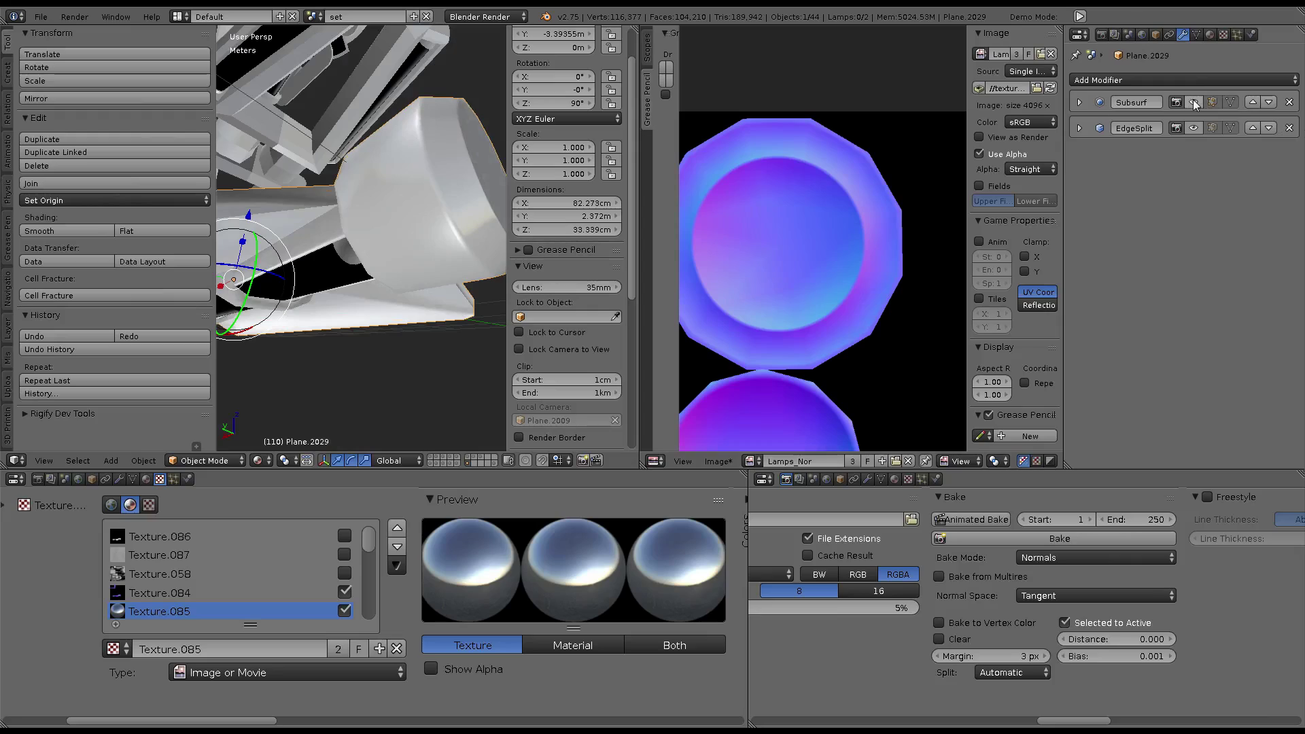
{"action": "left_click", "coordinate": [1290, 102]}
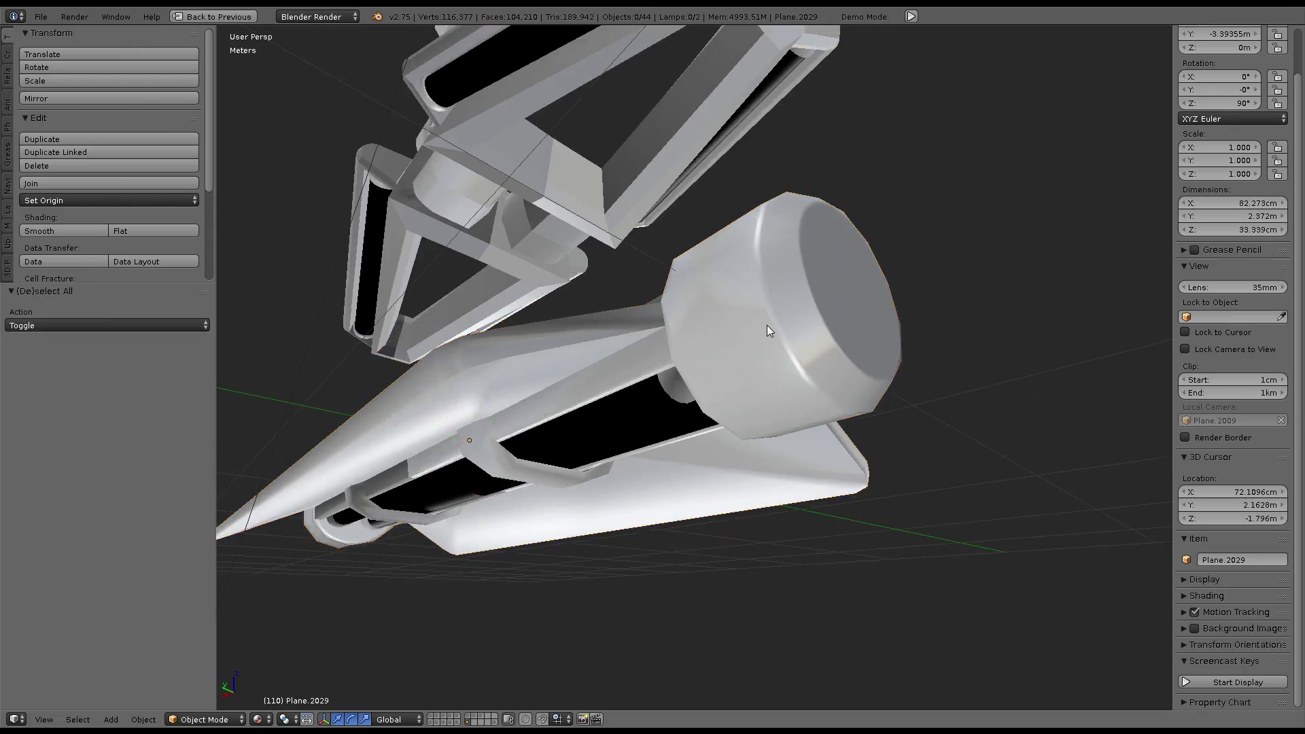
{"action": "mouse_move", "coordinate": [767, 325]}
{"action": "middle_mouse_down"}
{"action": "mouse_move", "coordinate": [648, 370]}
{"action": "mouse_move", "coordinate": [676, 394]}
{"action": "mouse_move", "coordinate": [810, 280]}
{"action": "mouse_move", "coordinate": [918, 233]}
{"action": "mouse_move", "coordinate": [825, 378]}
{"action": "mouse_move", "coordinate": [816, 267]}
{"action": "mouse_move", "coordinate": [659, 302]}
{"action": "mouse_move", "coordinate": [794, 499]}
{"action": "mouse_move", "coordinate": [748, 457]}
{"action": "middle_mouse_up"}
{"action": "scroll", "coordinate": [814, 263], "scroll_direction": "down", "scroll_amount": 5}
Select the housing Plane.2044 and remove its Subsurf and EdgeSplit modifiers
{"action": "right_click", "coordinate": [748, 457]}
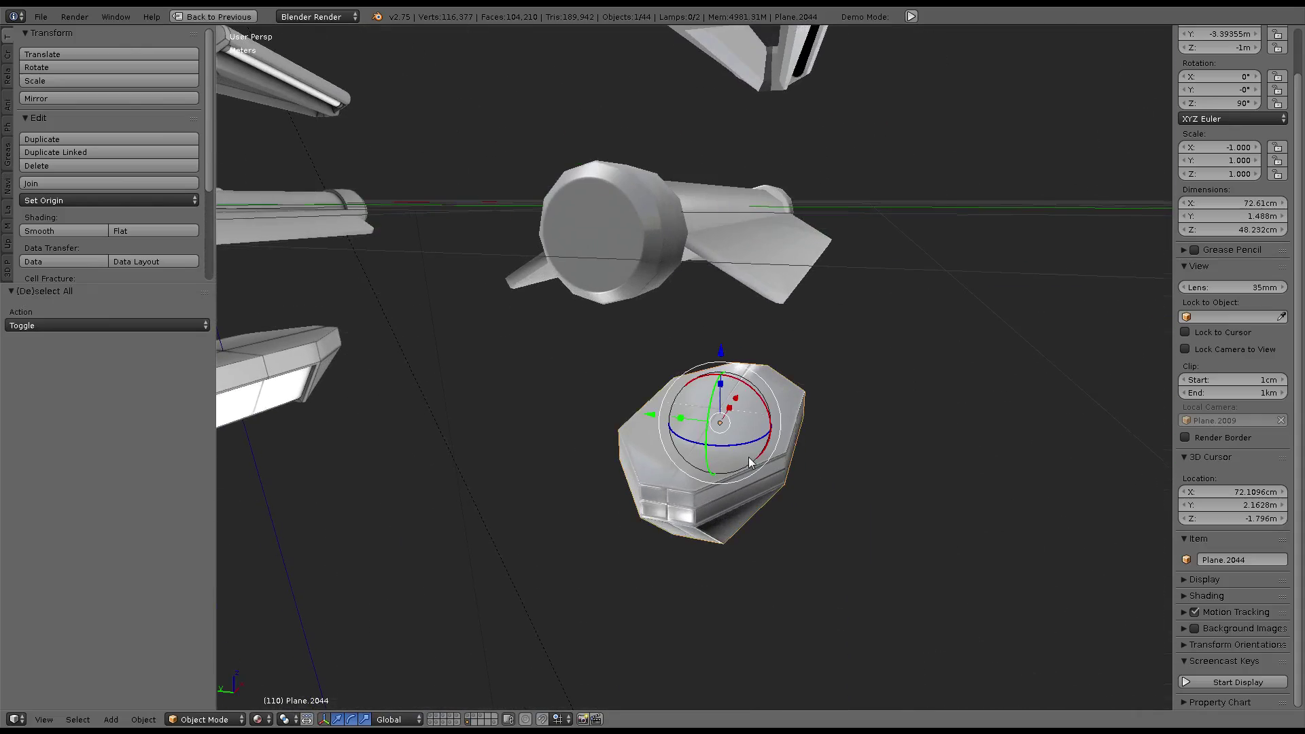
{"action": "key", "text": "ctrl+Up"}
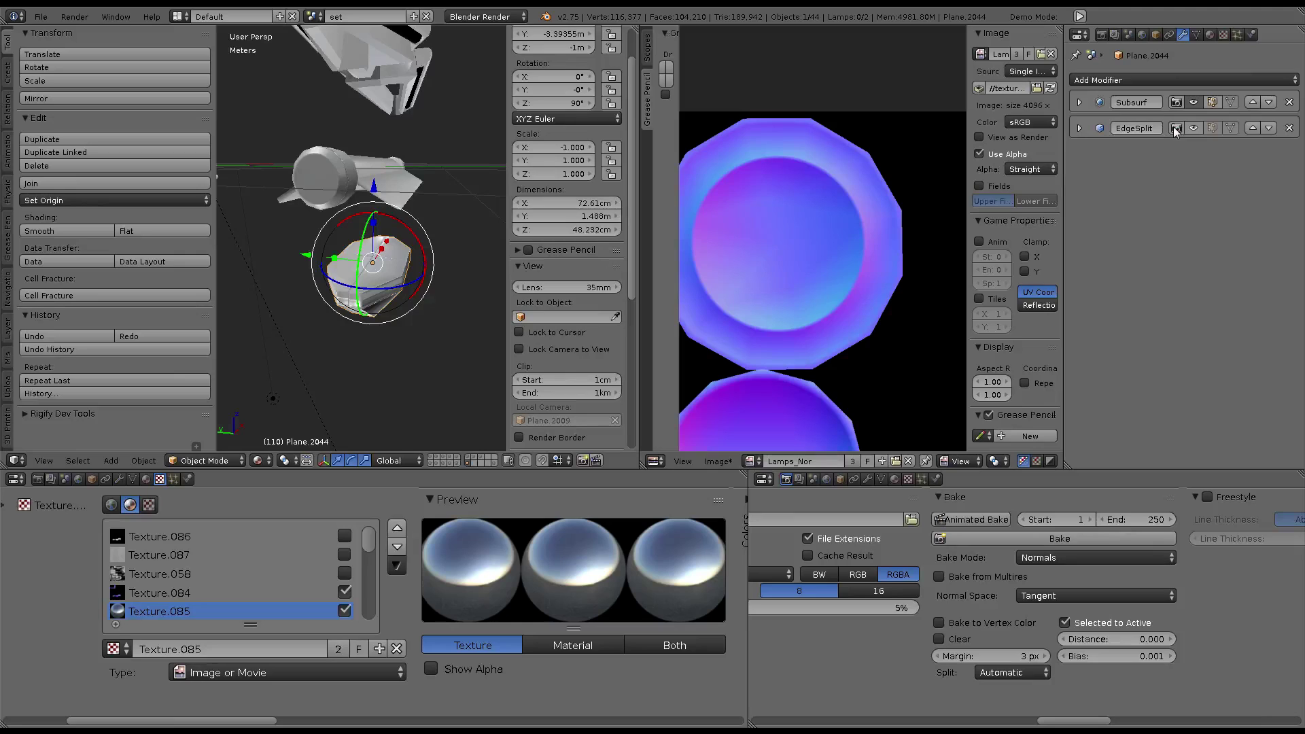
{"action": "left_click", "coordinate": [1290, 103]}
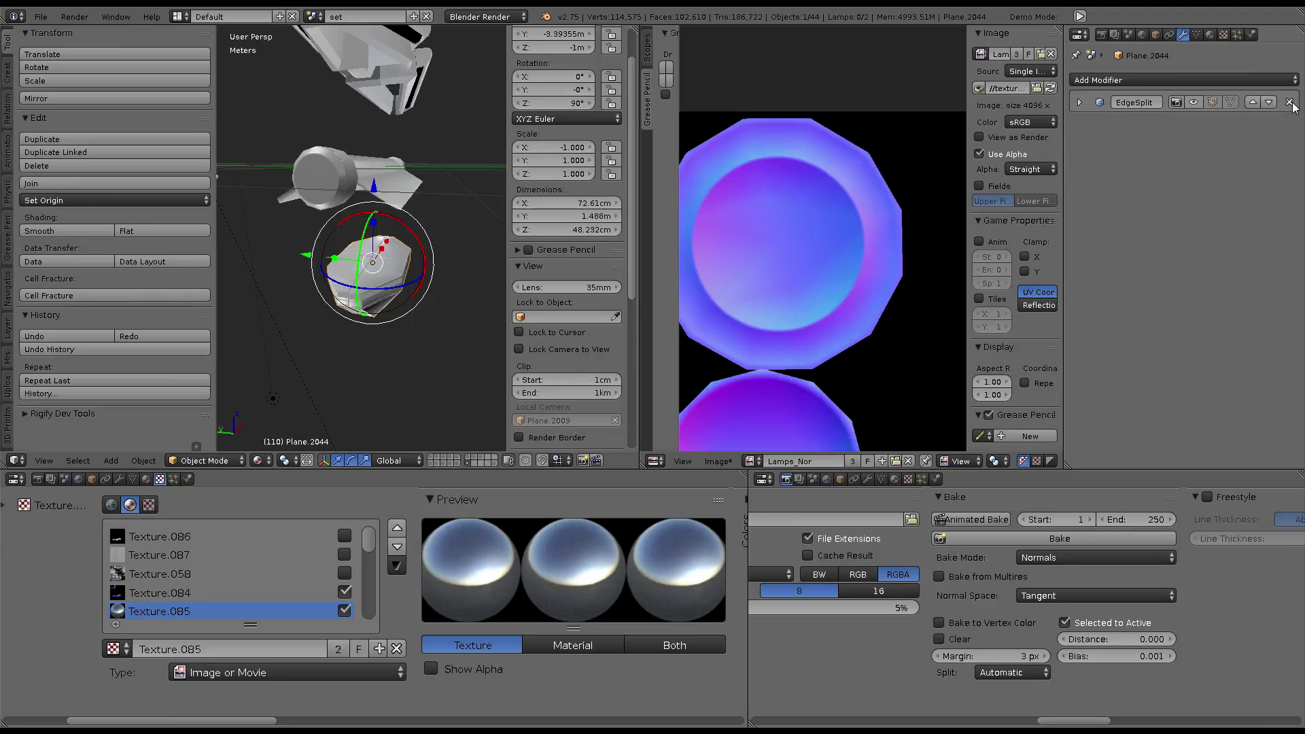
{"action": "left_click", "coordinate": [1290, 102]}
{"action": "key", "text": "ctrl+Up"}
{"action": "scroll", "coordinate": [465, 318], "scroll_direction": "up", "scroll_amount": 5}
Centre the view on the lamp housing and orbit around to inspect it
{"action": "key", "text": "KP_Decimal"}
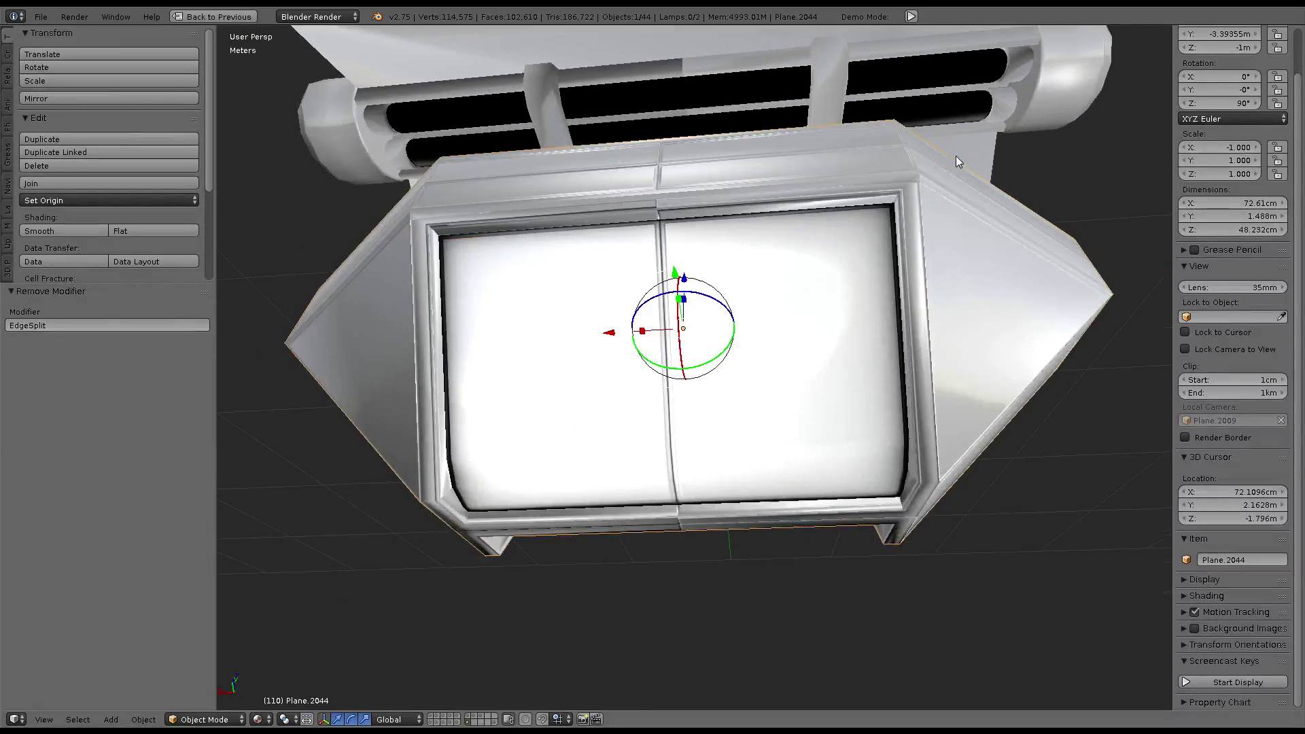
{"action": "mouse_move", "coordinate": [956, 157]}
{"action": "middle_mouse_down"}
{"action": "mouse_move", "coordinate": [842, 237]}
{"action": "mouse_move", "coordinate": [825, 231]}
{"action": "mouse_move", "coordinate": [938, 181]}
{"action": "mouse_move", "coordinate": [912, 109]}
{"action": "mouse_move", "coordinate": [878, 243]}
{"action": "mouse_move", "coordinate": [778, 250]}
{"action": "mouse_move", "coordinate": [699, 455]}
{"action": "mouse_move", "coordinate": [629, 421]}
{"action": "mouse_move", "coordinate": [562, 271]}
{"action": "middle_mouse_up"}
{"action": "scroll", "coordinate": [938, 181], "scroll_direction": "up", "scroll_amount": 3}
{"action": "scroll", "coordinate": [697, 454], "scroll_direction": "up", "scroll_amount": 4}
{"action": "scroll", "coordinate": [698, 444], "scroll_direction": "down", "scroll_amount": 3}
{"action": "scroll", "coordinate": [669, 444], "scroll_direction": "up", "scroll_amount": 4}
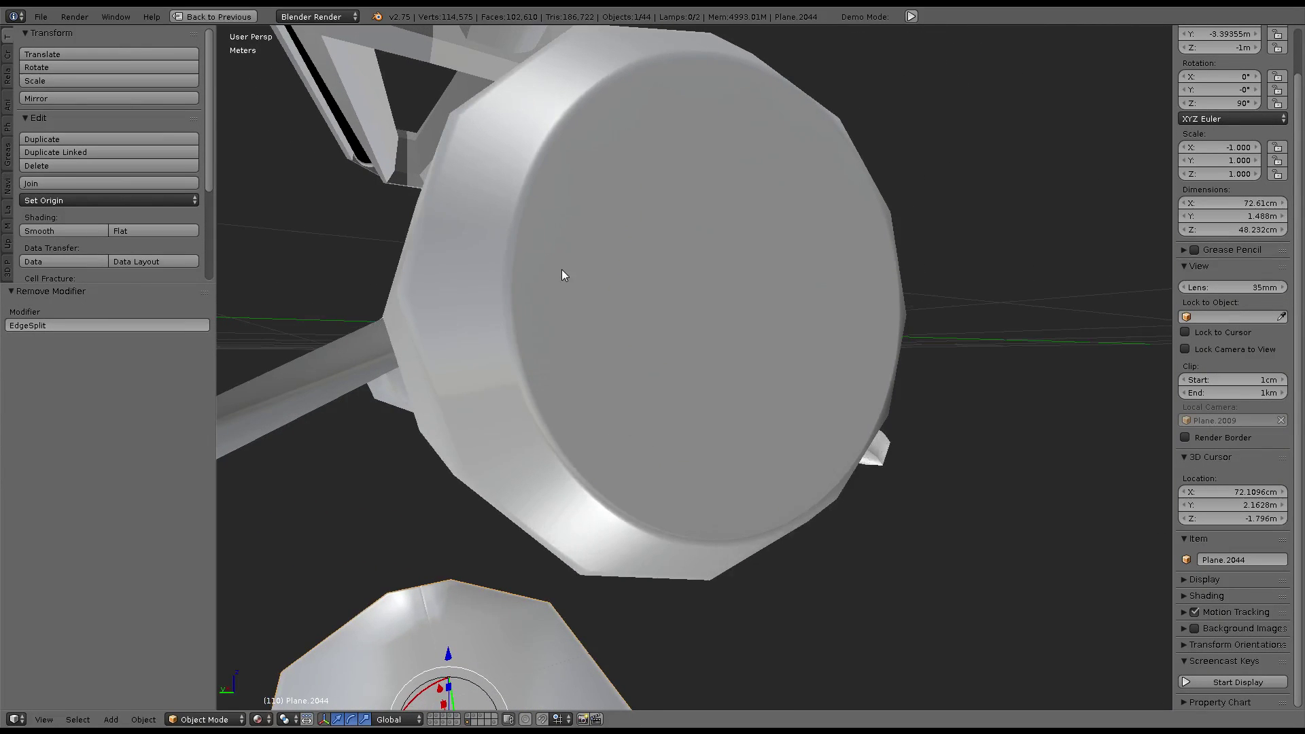
{"action": "scroll", "coordinate": [562, 269], "scroll_direction": "down", "scroll_amount": 4}
Select the cylinder Plane.2029, then pick the round cap Plane.2080
{"action": "right_click", "coordinate": [639, 288]}
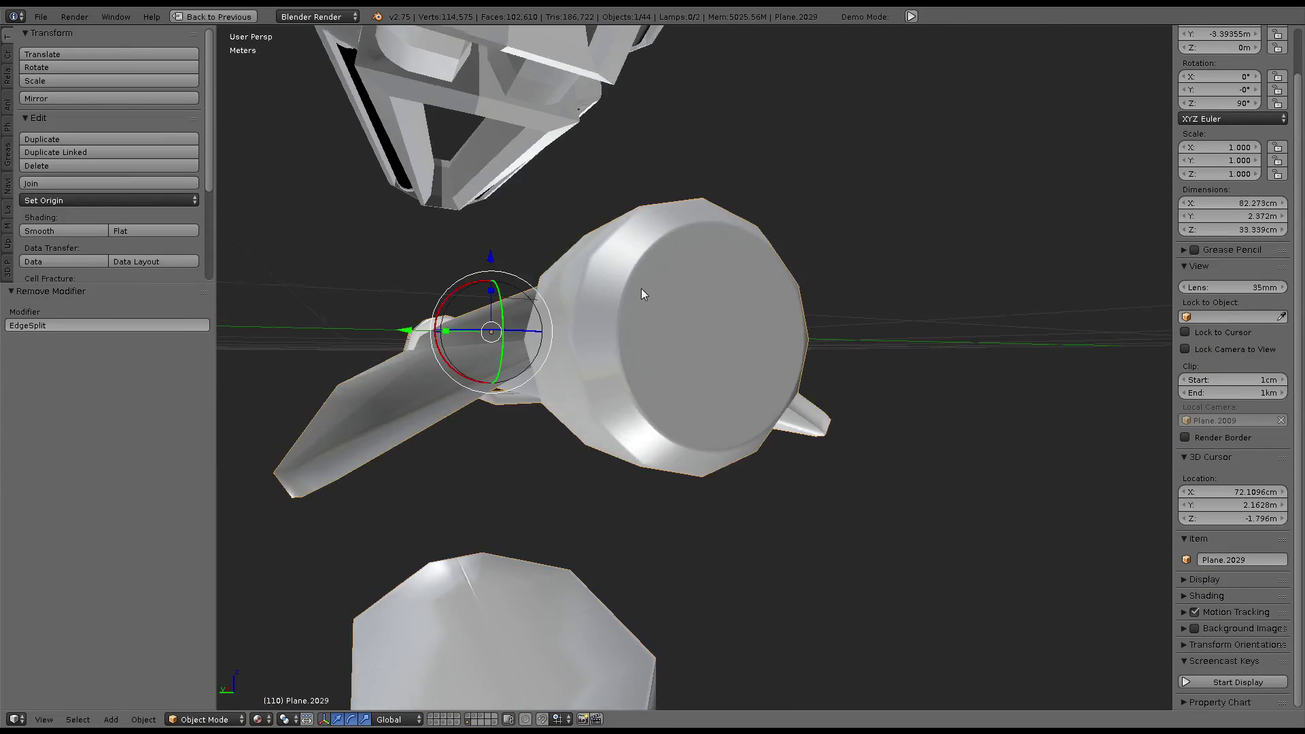
{"action": "mouse_move", "coordinate": [642, 295]}
{"action": "middle_mouse_down"}
{"action": "mouse_move", "coordinate": [664, 283]}
{"action": "mouse_move", "coordinate": [635, 312]}
{"action": "mouse_move", "coordinate": [665, 319]}
{"action": "mouse_move", "coordinate": [684, 283]}
{"action": "mouse_move", "coordinate": [730, 265]}
{"action": "mouse_move", "coordinate": [687, 258]}
{"action": "mouse_move", "coordinate": [612, 381]}
{"action": "middle_mouse_up"}
{"action": "scroll", "coordinate": [664, 283], "scroll_direction": "down", "scroll_amount": 4}
{"action": "scroll", "coordinate": [664, 283], "scroll_direction": "up", "scroll_amount": 4}
{"action": "scroll", "coordinate": [668, 320], "scroll_direction": "down", "scroll_amount": 3}
{"action": "scroll", "coordinate": [684, 280], "scroll_direction": "up", "scroll_amount": 2}
{"action": "scroll", "coordinate": [687, 258], "scroll_direction": "down", "scroll_amount": 5}
{"action": "scroll", "coordinate": [598, 394], "scroll_direction": "up", "scroll_amount": 3}
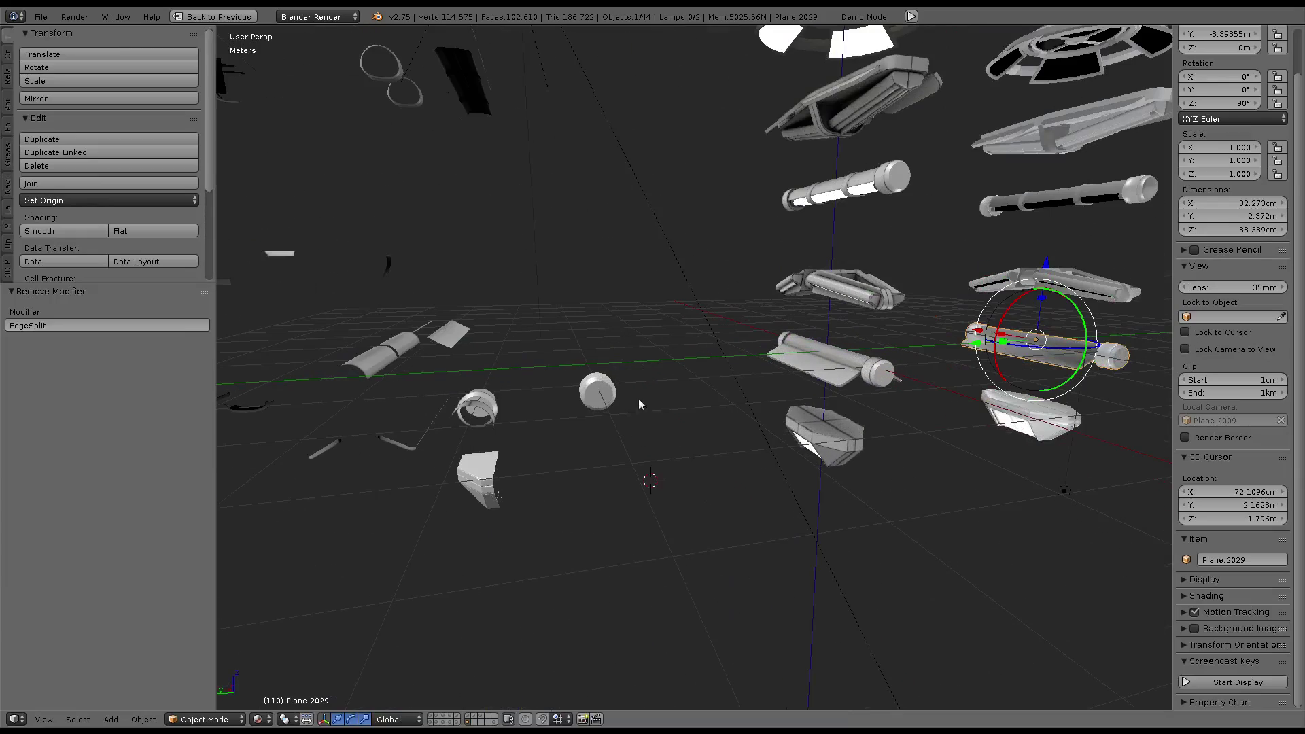
{"action": "right_click", "coordinate": [588, 398]}
{"action": "scroll", "coordinate": [585, 398], "scroll_direction": "up", "scroll_amount": 3}
Orbit to a side view of the cap and select the neighbouring part Plane.2079
{"action": "scroll", "coordinate": [584, 393], "scroll_direction": "up", "scroll_amount": 3}
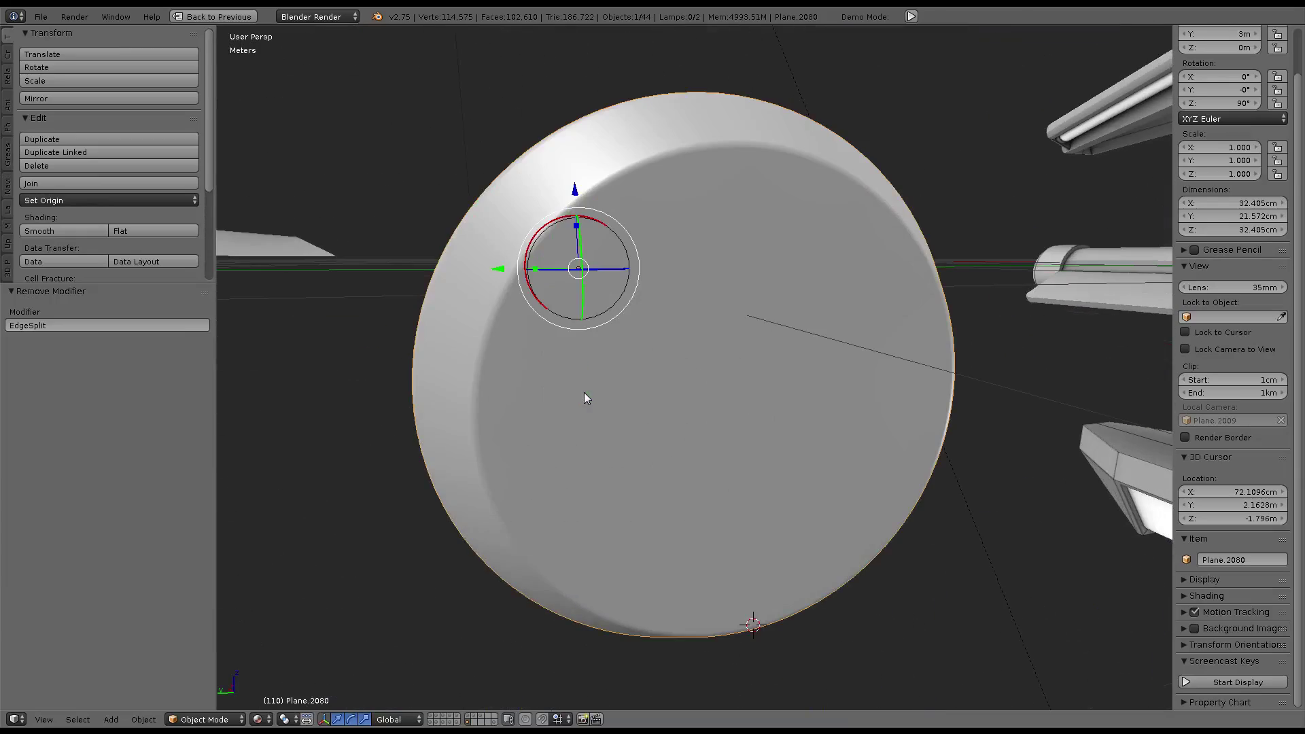
{"action": "mouse_move", "coordinate": [585, 393]}
{"action": "middle_mouse_down"}
{"action": "mouse_move", "coordinate": [776, 333]}
{"action": "mouse_move", "coordinate": [779, 316]}
{"action": "mouse_move", "coordinate": [725, 325]}
{"action": "middle_mouse_up"}
{"action": "key", "text": "Tab"}
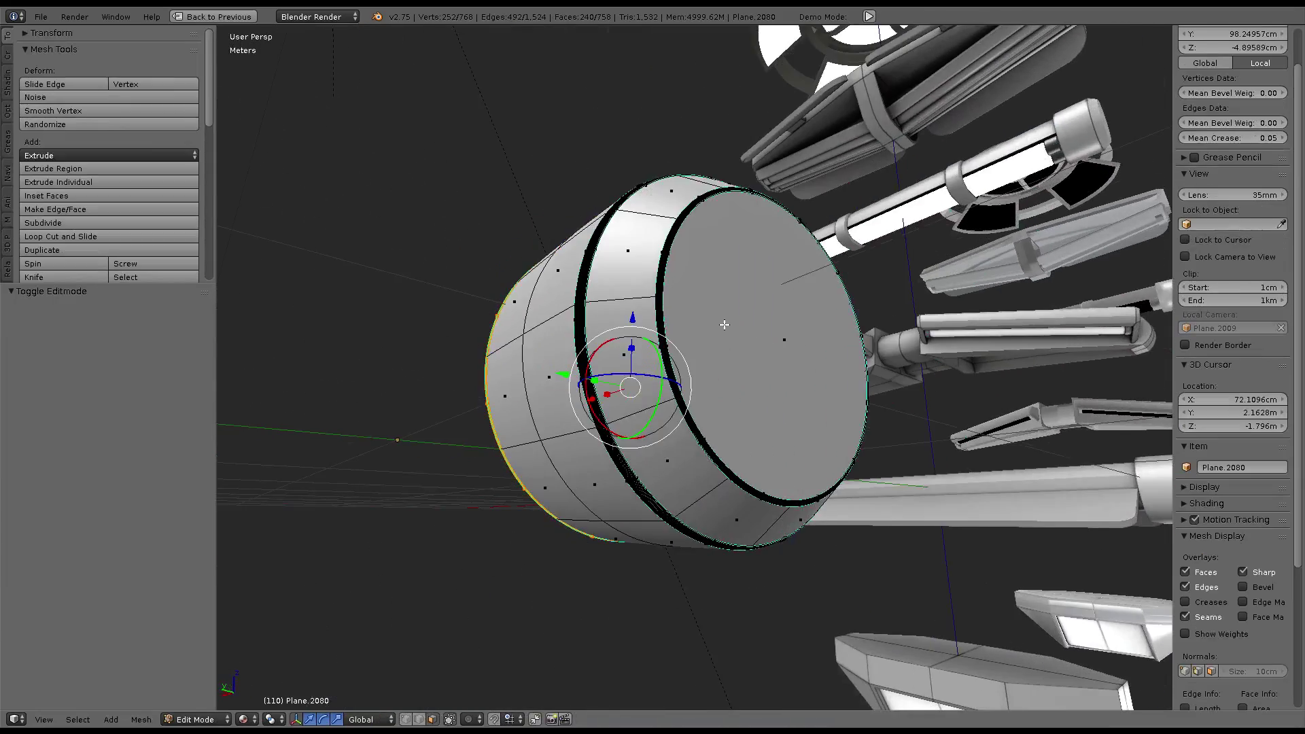
{"action": "key", "text": "Tab"}
{"action": "right_click", "coordinate": [696, 279]}
Select the rim's face ring and subdivide it with 1 cut
{"action": "mouse_move", "coordinate": [651, 317]}
{"action": "middle_mouse_down"}
{"action": "mouse_move", "coordinate": [654, 336]}
{"action": "mouse_move", "coordinate": [673, 204]}
{"action": "middle_mouse_up"}
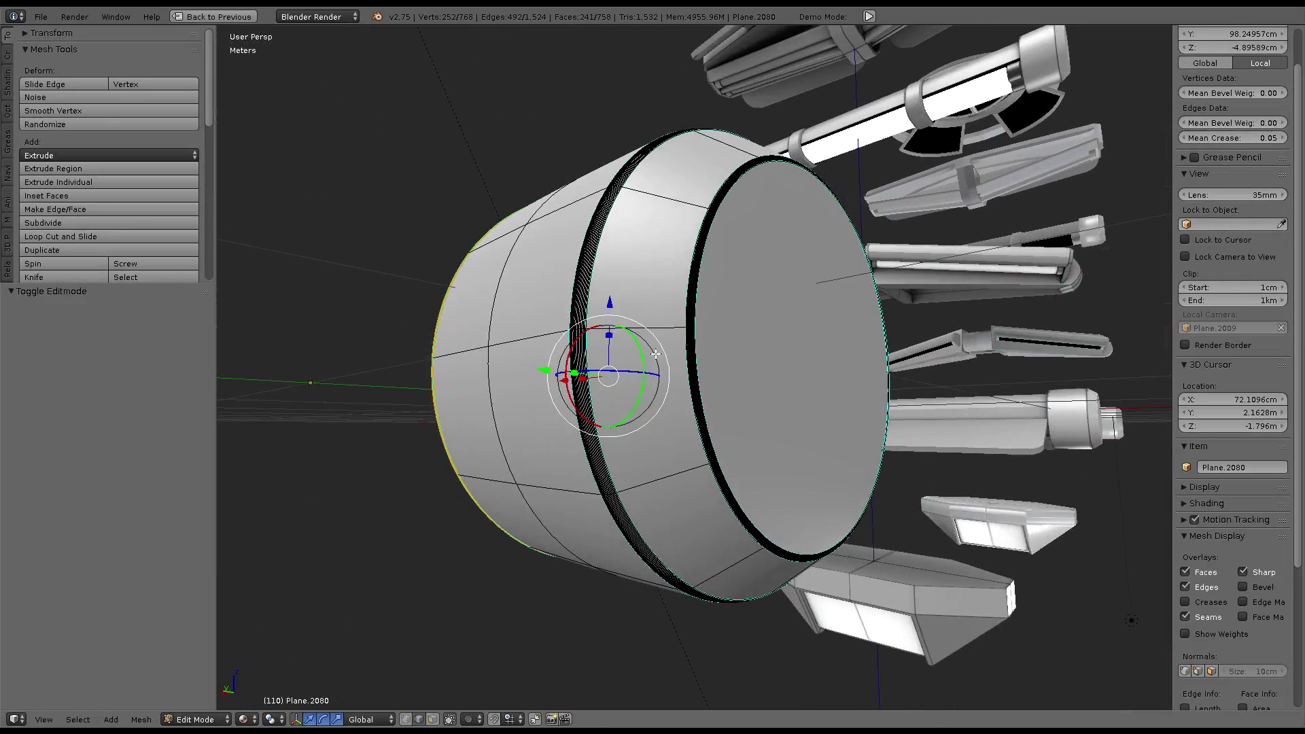
{"action": "left_click", "coordinate": [640, 164], "text": "ctrl+alt"}
{"action": "key", "text": "w"}
{"action": "left_click", "coordinate": [680, 63]}
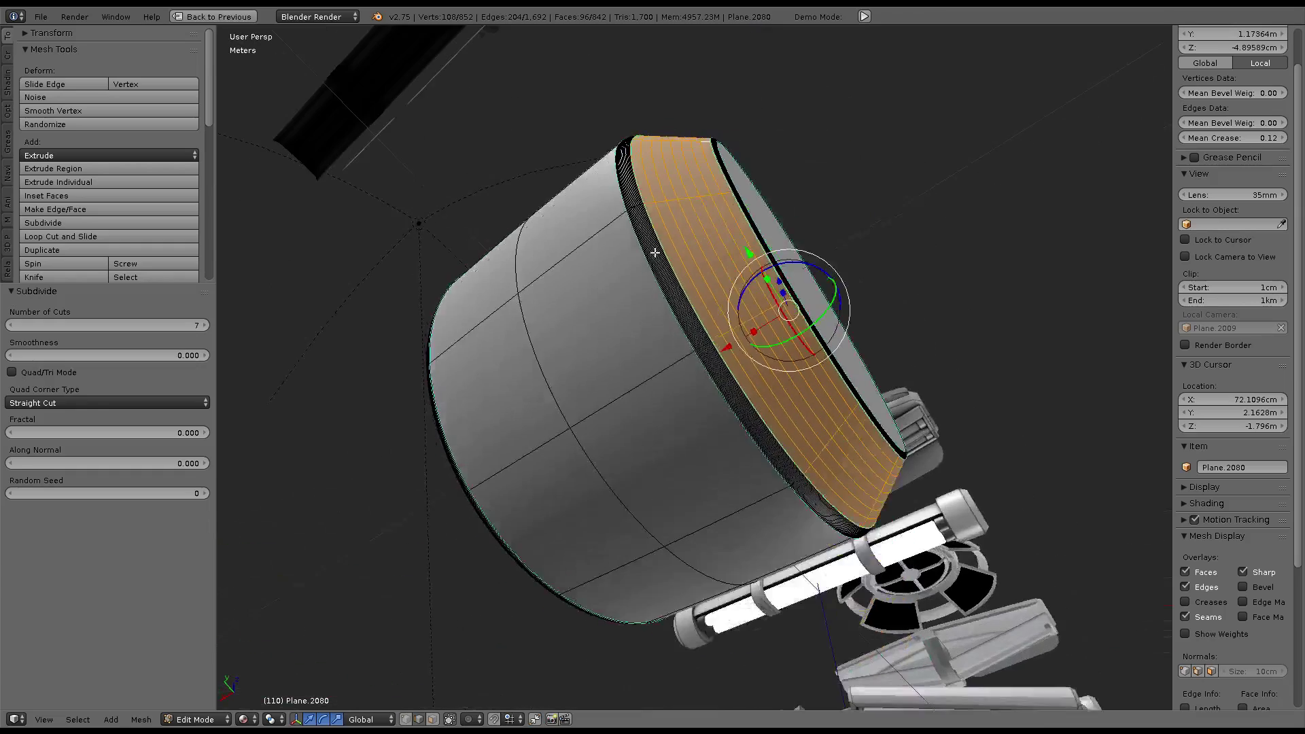
Select two adjacent face loops around the cylinder
{"action": "scroll", "coordinate": [667, 316], "scroll_direction": "up", "scroll_amount": 2}
{"action": "scroll", "coordinate": [672, 336], "scroll_direction": "up", "scroll_amount": 3}
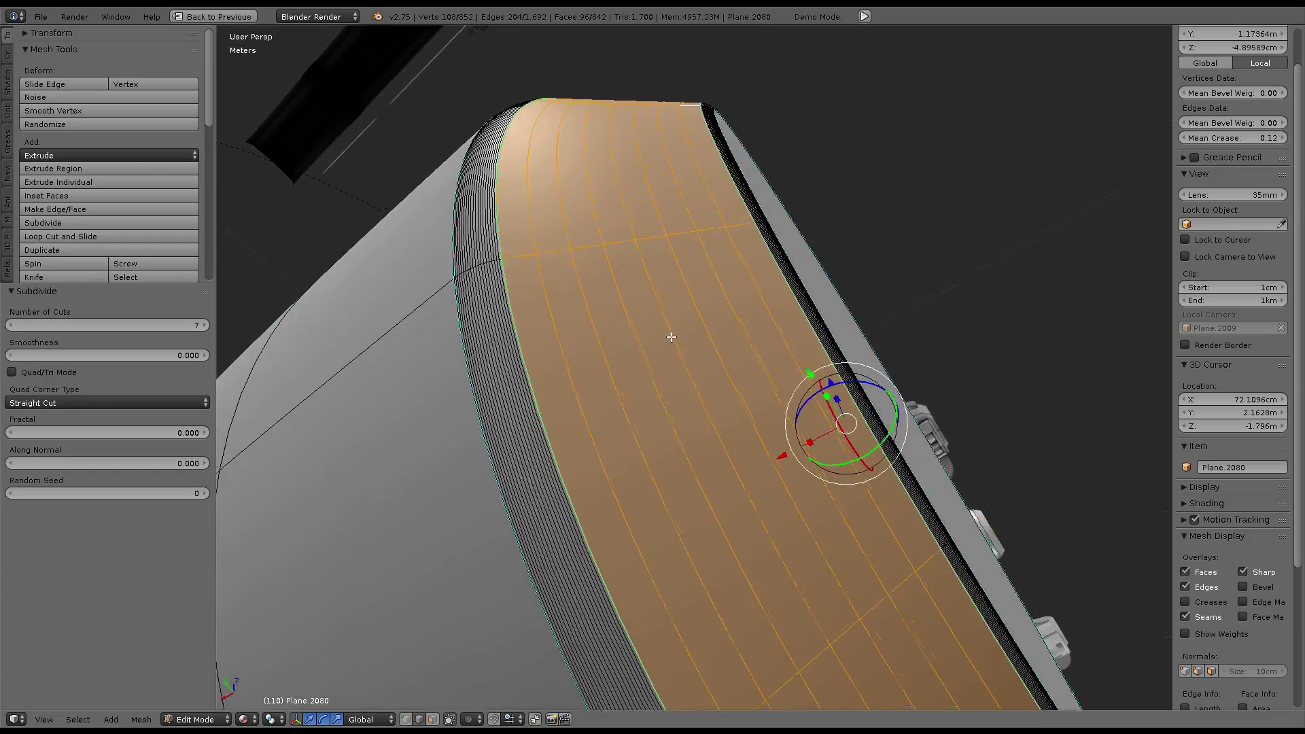
{"action": "scroll", "coordinate": [653, 325], "scroll_direction": "up", "scroll_amount": 2}
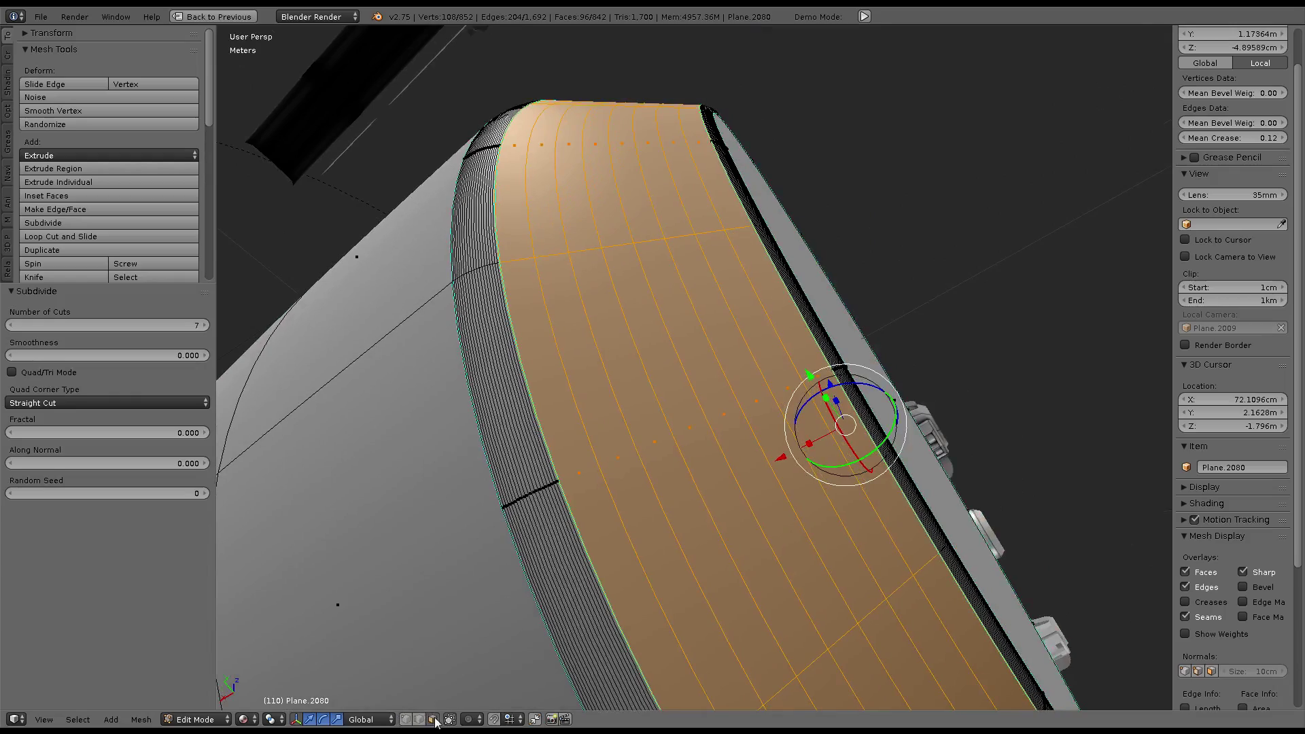
{"action": "left_click", "coordinate": [641, 254], "text": "alt"}
{"action": "middle_click_drag", "start_coordinate": [644, 241], "coordinate": [611, 336]}
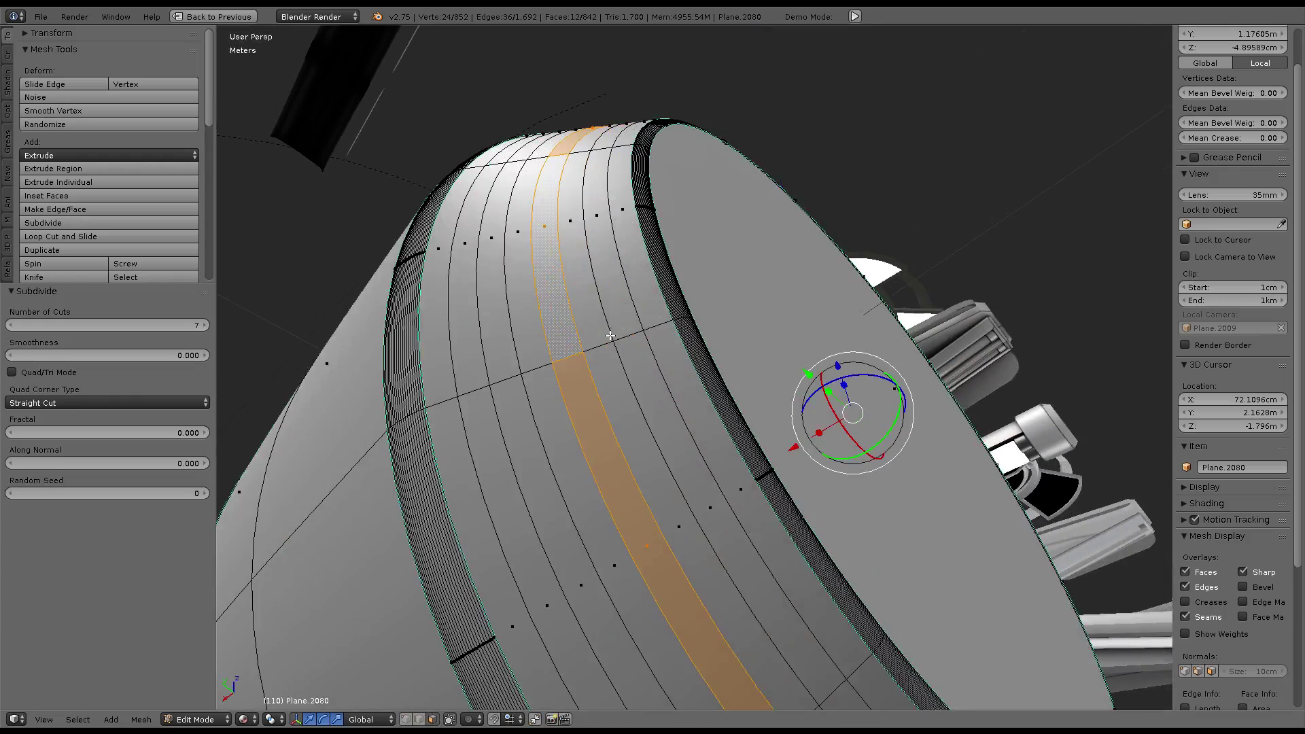
{"action": "left_click", "coordinate": [539, 365], "text": "alt+shift"}
Inset the two-loop band with thickness 0 and depth -0.0033
{"action": "key", "text": "ctrl+f"}
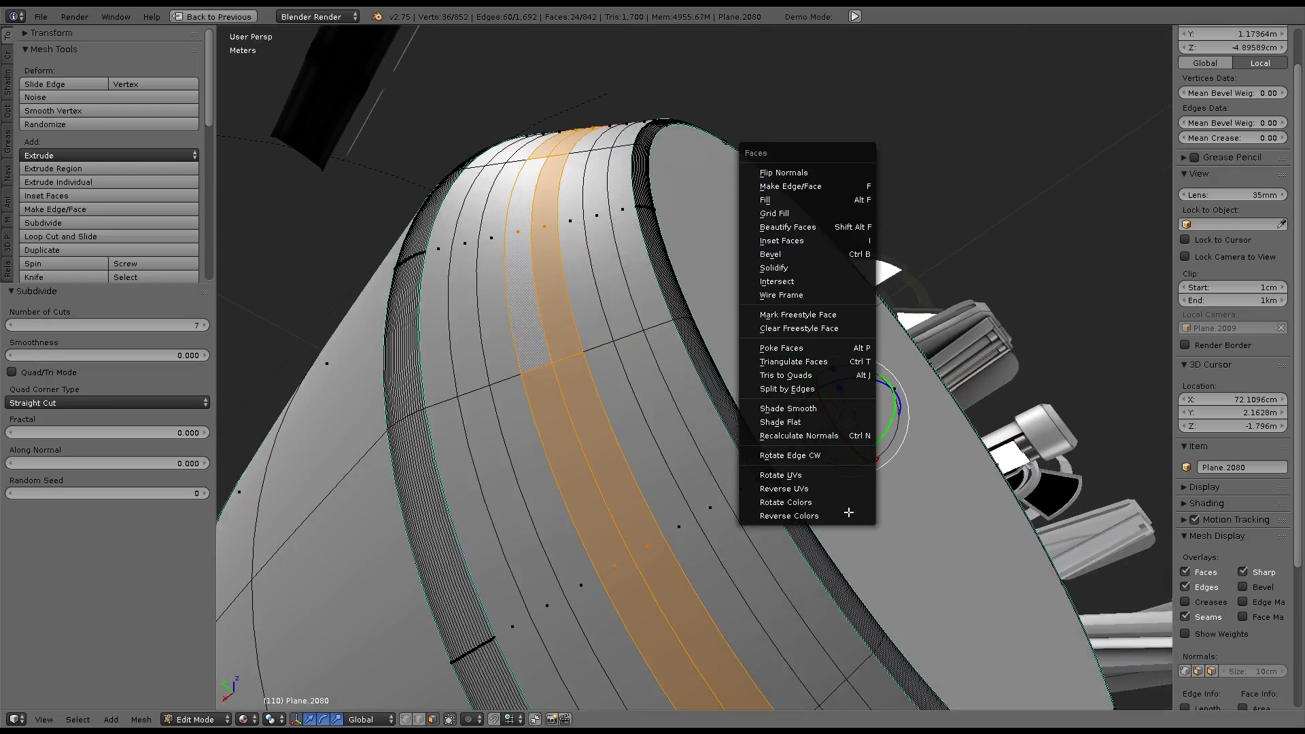
{"action": "middle_click_drag", "start_coordinate": [848, 515], "coordinate": [811, 227]}
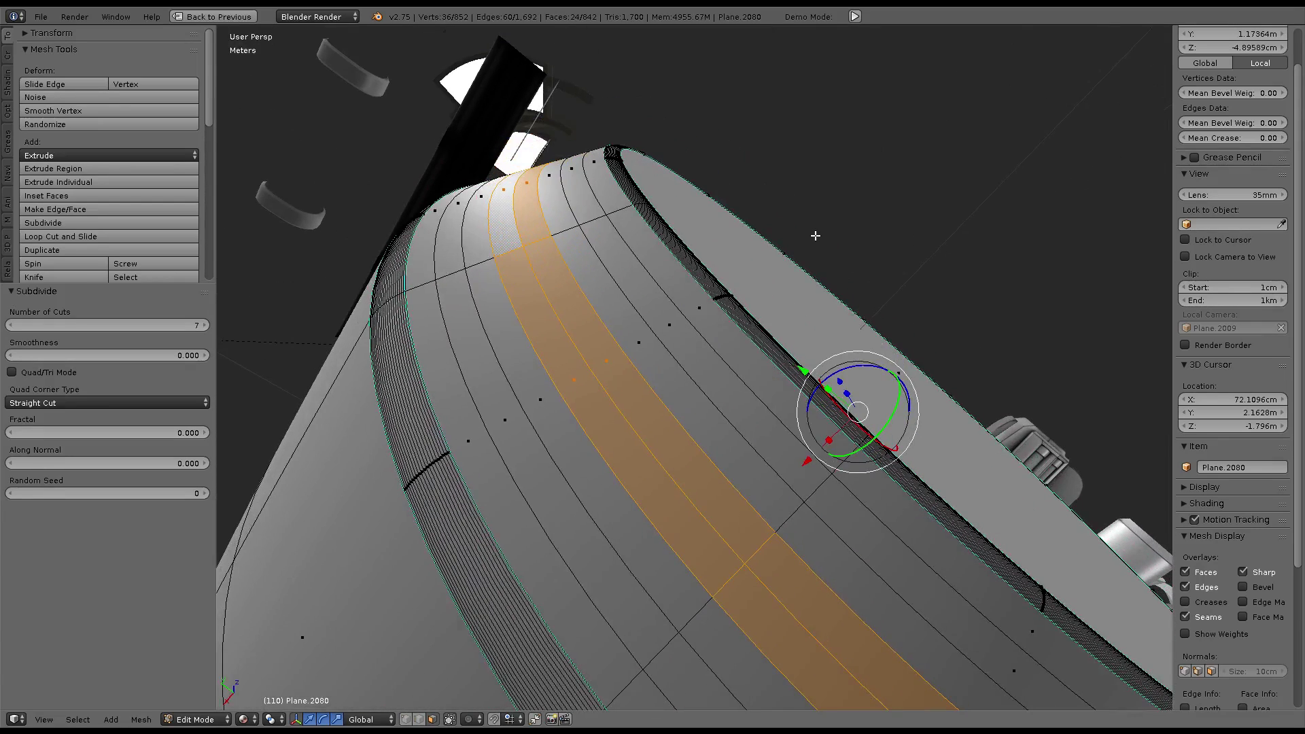
{"action": "key", "text": "ctrl+f"}
{"action": "left_click", "coordinate": [810, 223]}
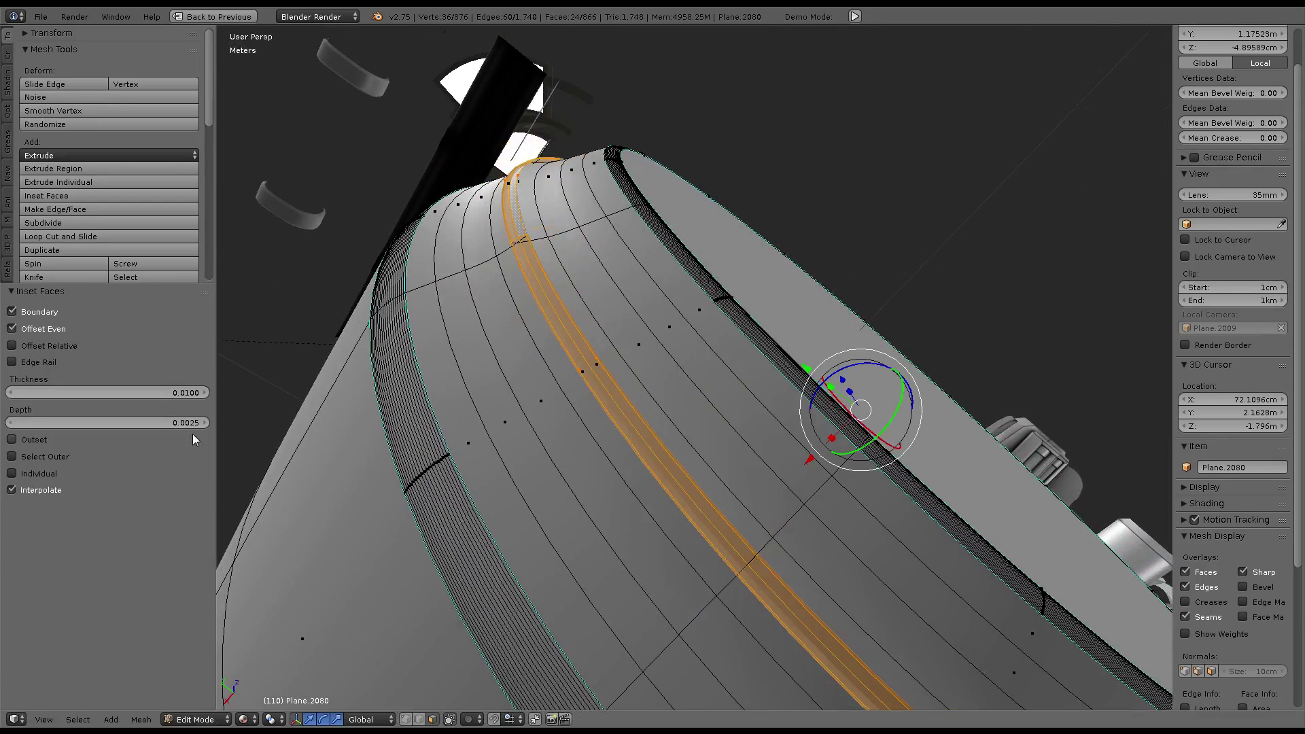
{"action": "left_click_drag", "start_coordinate": [183, 393], "coordinate": [184, 393]}
{"action": "type", "text": "0"}
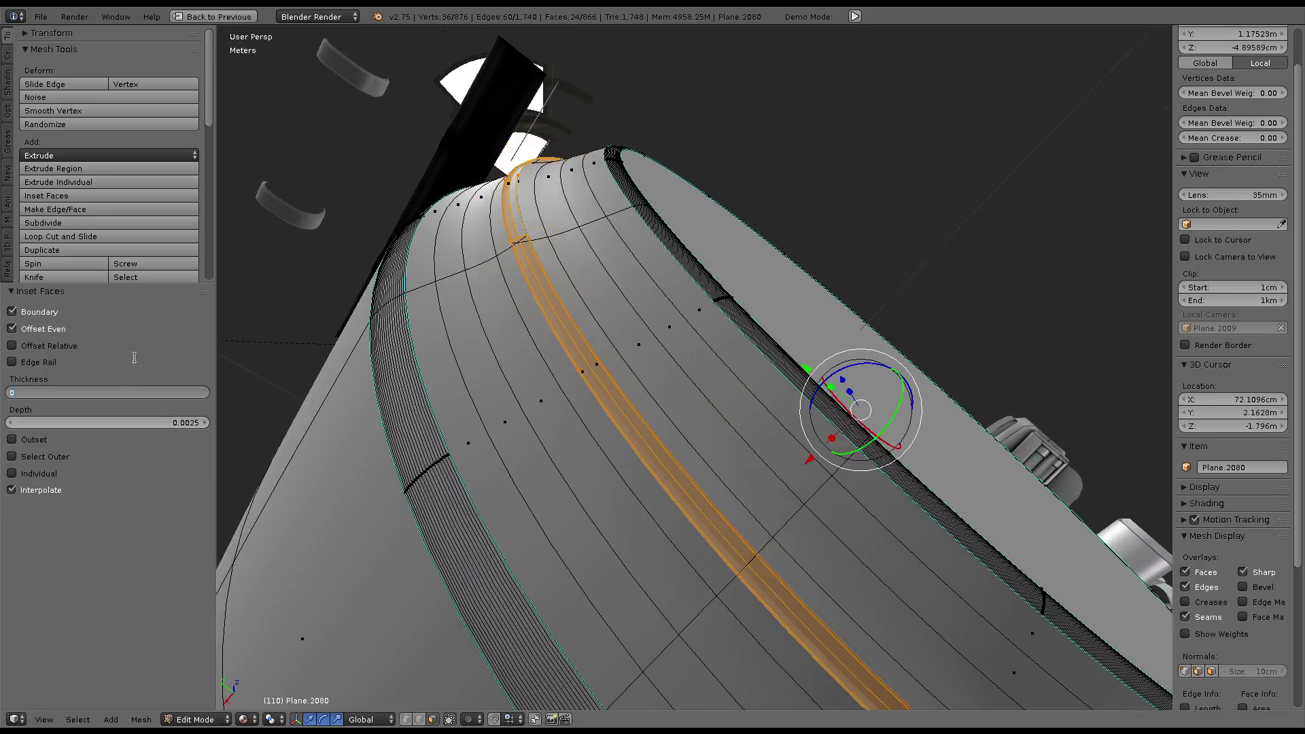
{"action": "key", "text": "Return"}
{"action": "double_click", "coordinate": [194, 423]}
{"action": "type", "text": "0"}
{"action": "key", "text": "Return"}
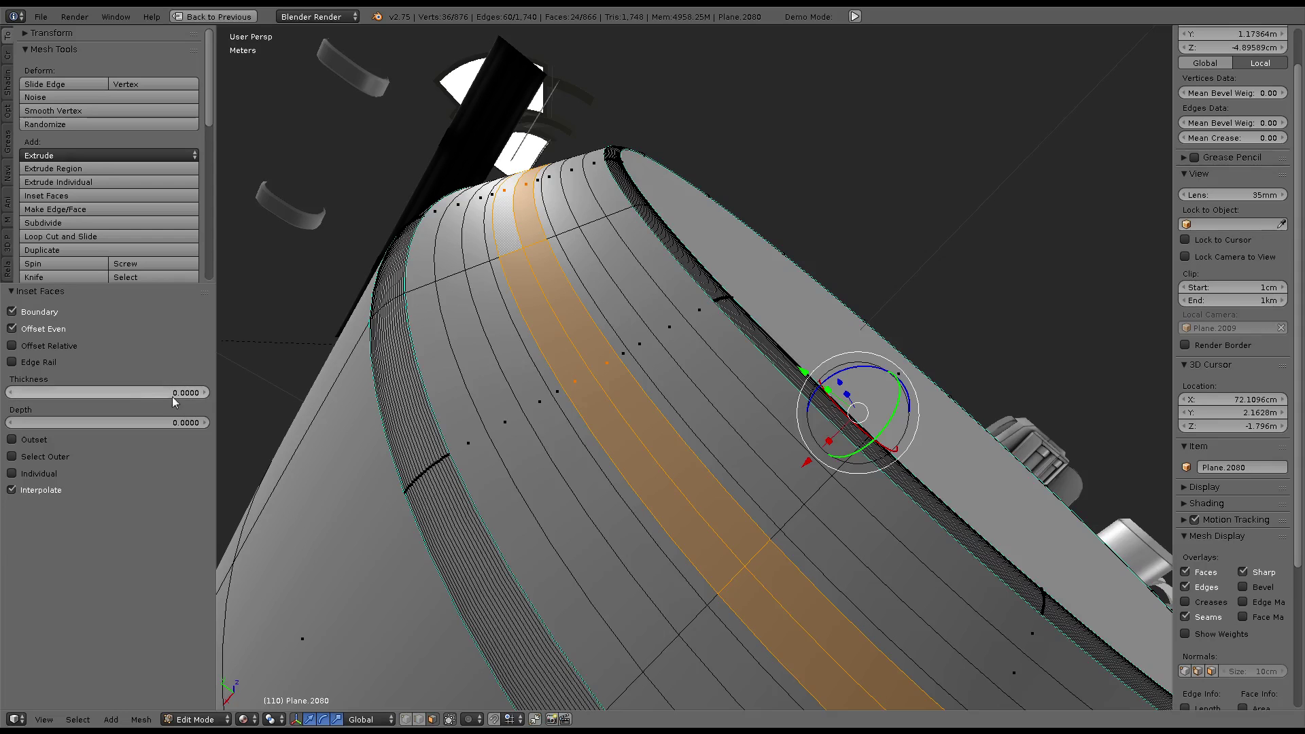
{"action": "left_click_drag", "start_coordinate": [174, 401], "coordinate": [175, 401]}
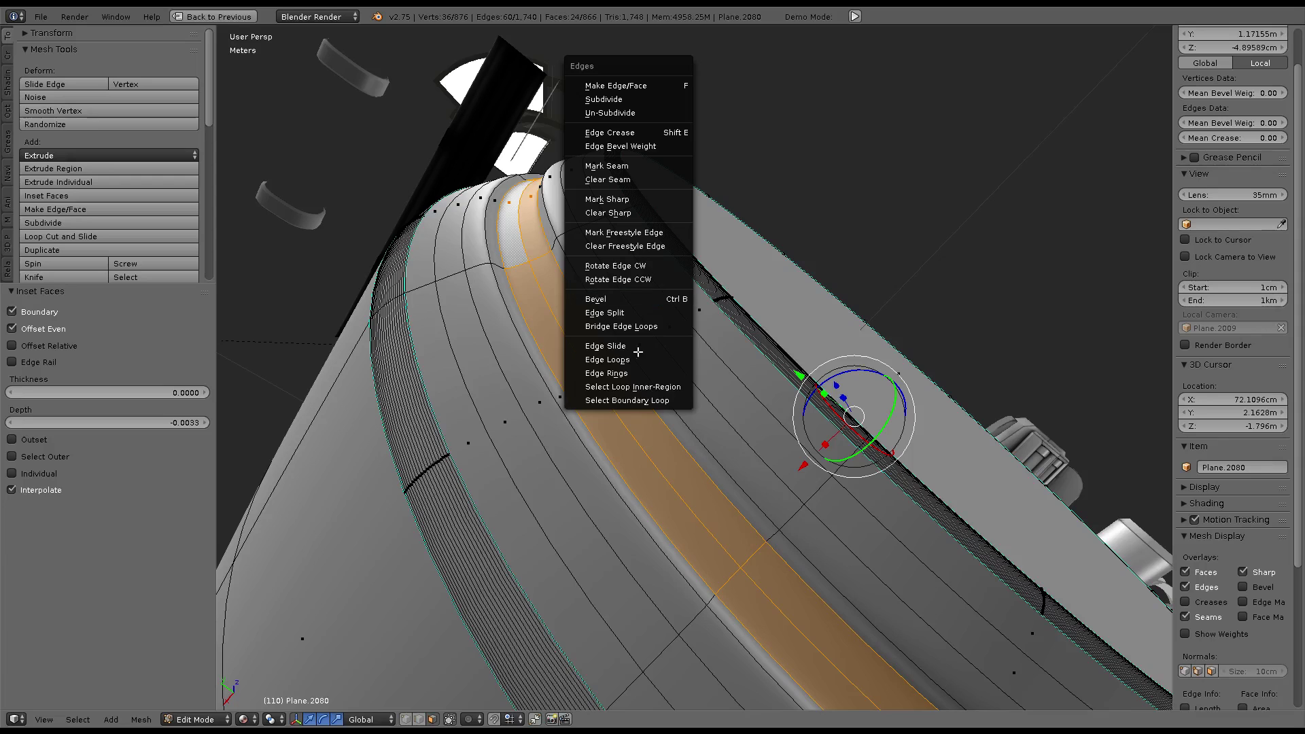
Select the groove band's boundary loop and bevel it
{"action": "left_click", "coordinate": [629, 399]}
{"action": "key", "text": "ctrl+e"}
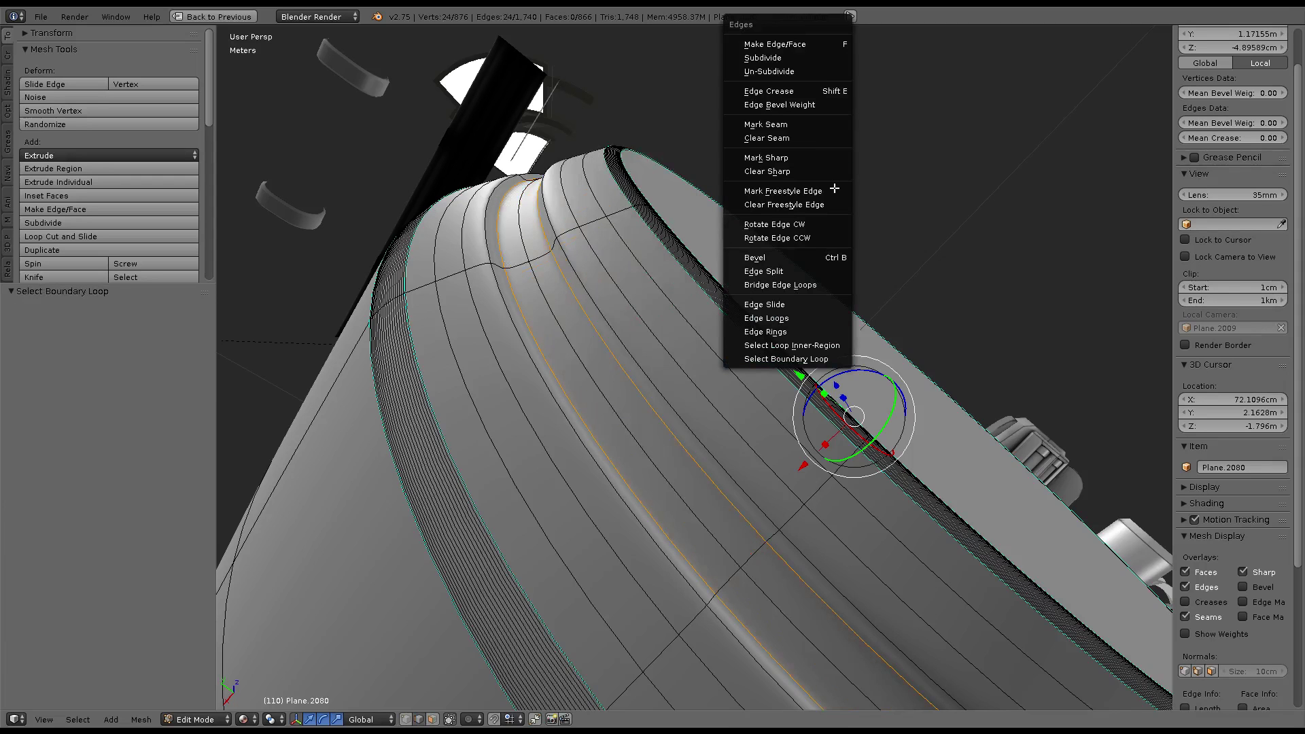
{"action": "left_click", "coordinate": [806, 257]}
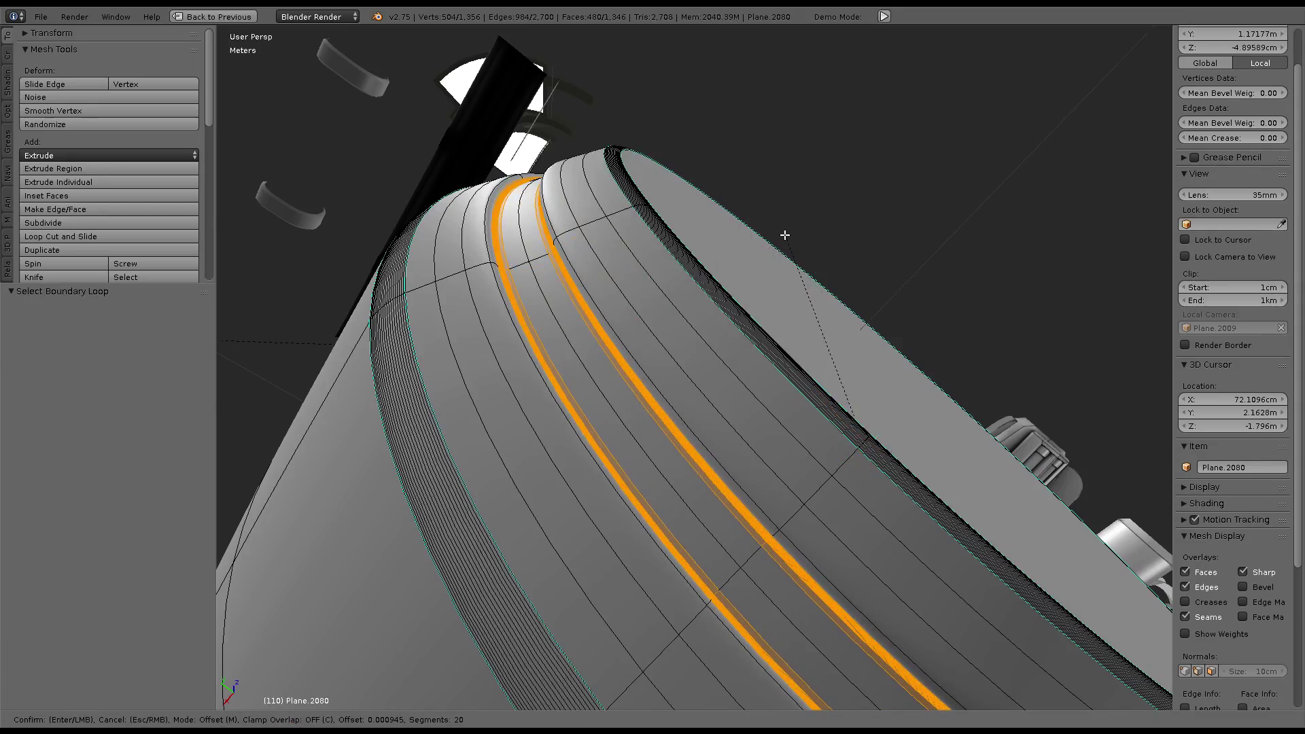
{"action": "left_click", "coordinate": [785, 235]}
{"action": "mouse_move", "coordinate": [785, 234]}
{"action": "middle_mouse_down"}
{"action": "mouse_move", "coordinate": [641, 213]}
{"action": "mouse_move", "coordinate": [725, 372]}
{"action": "middle_mouse_up"}
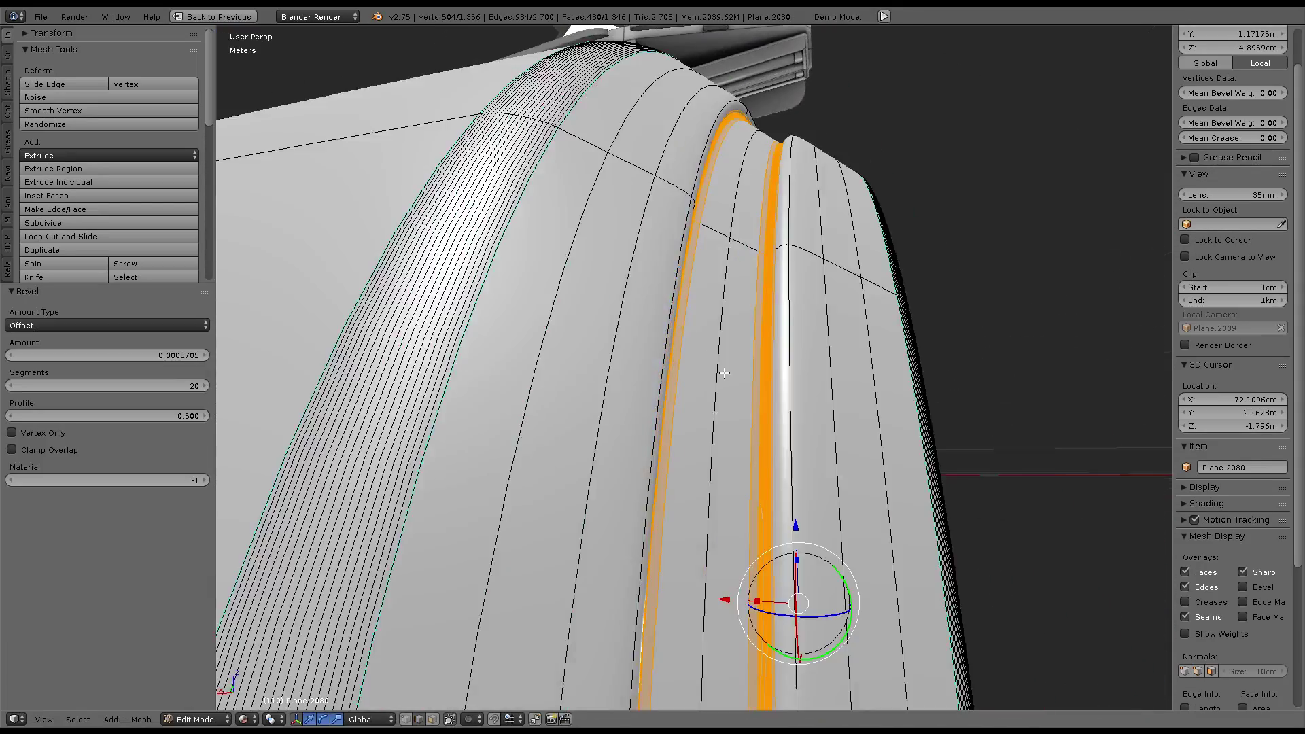
Bevel two inner groove edge loops with 20 segments and preview them in Object Mode
{"action": "right_click", "coordinate": [805, 297], "text": "alt"}
{"action": "right_click", "coordinate": [715, 160], "text": "alt+shift"}
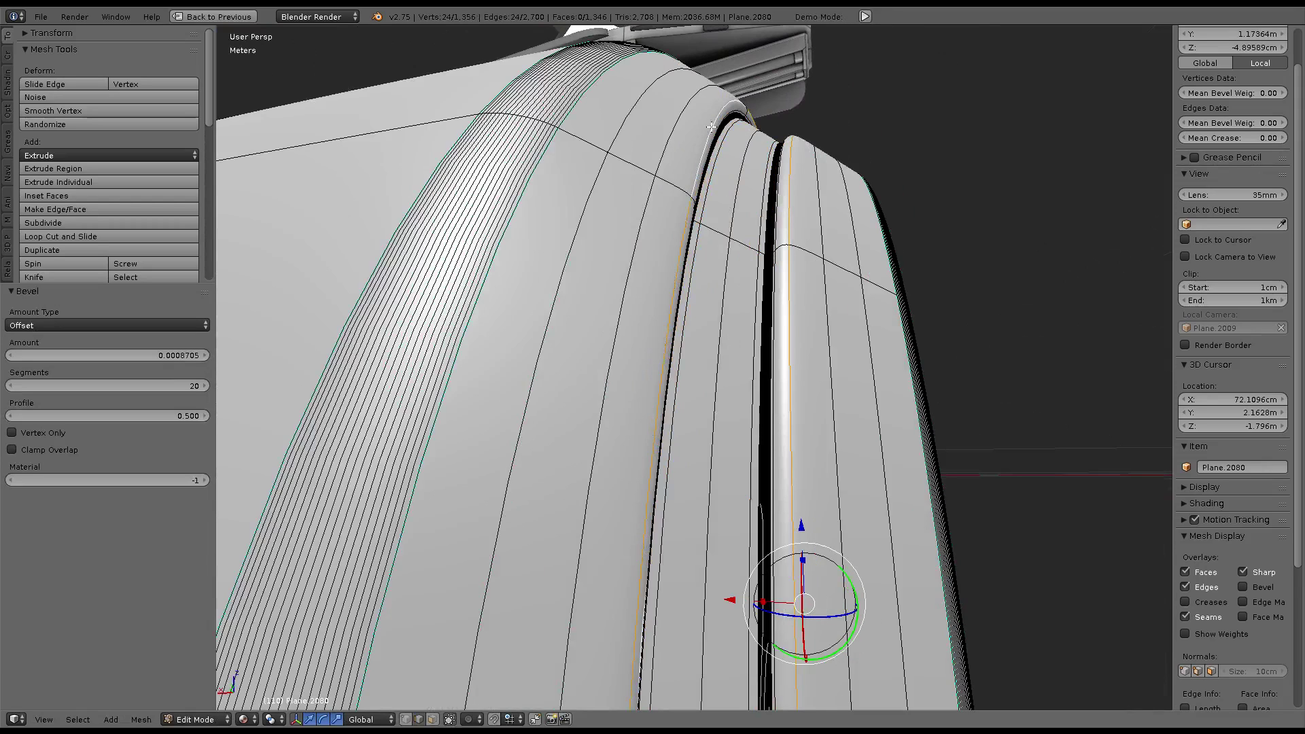
{"action": "key", "text": "ctrl+f"}
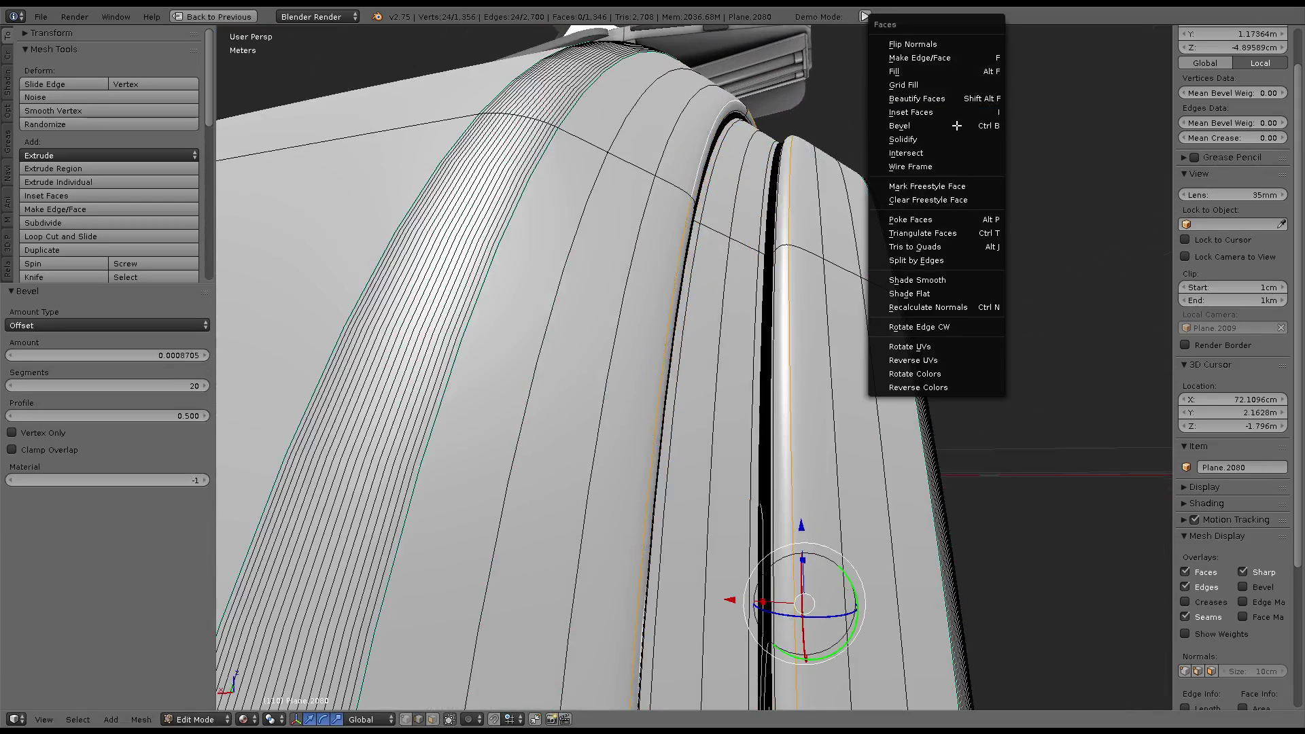
{"action": "left_click", "coordinate": [956, 125]}
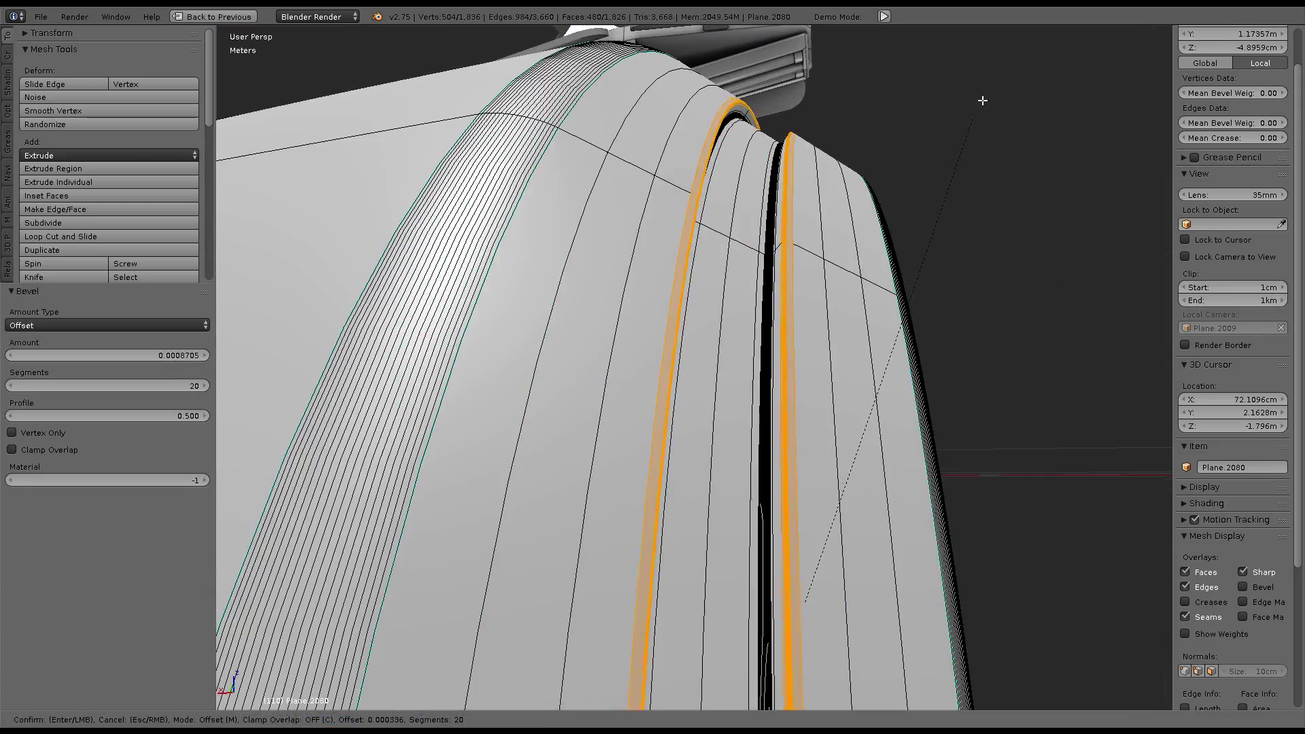
{"action": "left_click", "coordinate": [973, 109]}
{"action": "key", "text": "Tab"}
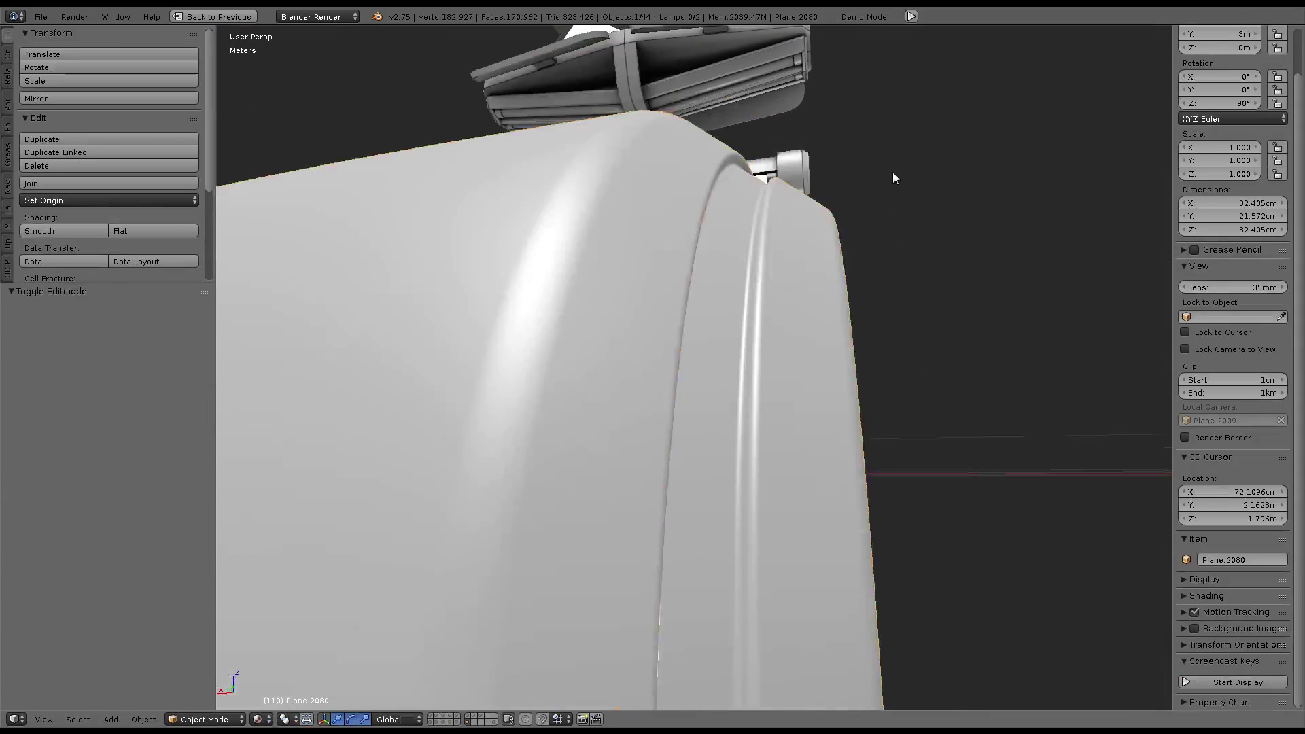
{"action": "mouse_move", "coordinate": [893, 178]}
{"action": "middle_mouse_down"}
{"action": "mouse_move", "coordinate": [755, 246]}
{"action": "mouse_move", "coordinate": [624, 235]}
{"action": "mouse_move", "coordinate": [630, 194]}
{"action": "mouse_move", "coordinate": [572, 303]}
{"action": "mouse_move", "coordinate": [795, 207]}
{"action": "mouse_move", "coordinate": [828, 312]}
{"action": "mouse_move", "coordinate": [679, 306]}
{"action": "mouse_move", "coordinate": [735, 376]}
{"action": "mouse_move", "coordinate": [802, 233]}
{"action": "mouse_move", "coordinate": [726, 297]}
{"action": "mouse_move", "coordinate": [781, 356]}
{"action": "mouse_move", "coordinate": [678, 433]}
{"action": "middle_mouse_up"}
{"action": "key", "text": "Tab"}
Inset the cylinder's flat end face at 0.0202 thickness with depth set to 0
{"action": "middle_click_drag", "start_coordinate": [502, 679], "coordinate": [754, 318]}
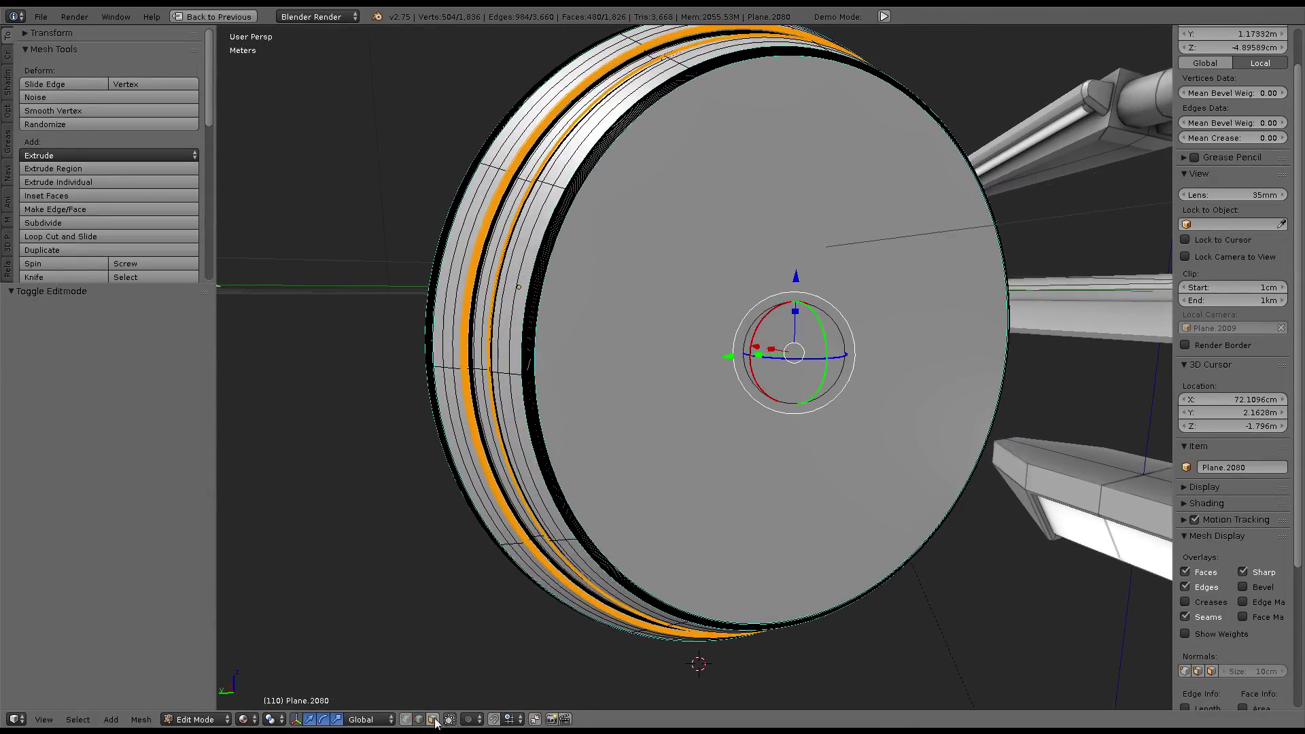
{"action": "right_click", "coordinate": [753, 318]}
{"action": "key", "text": "ctrl+f"}
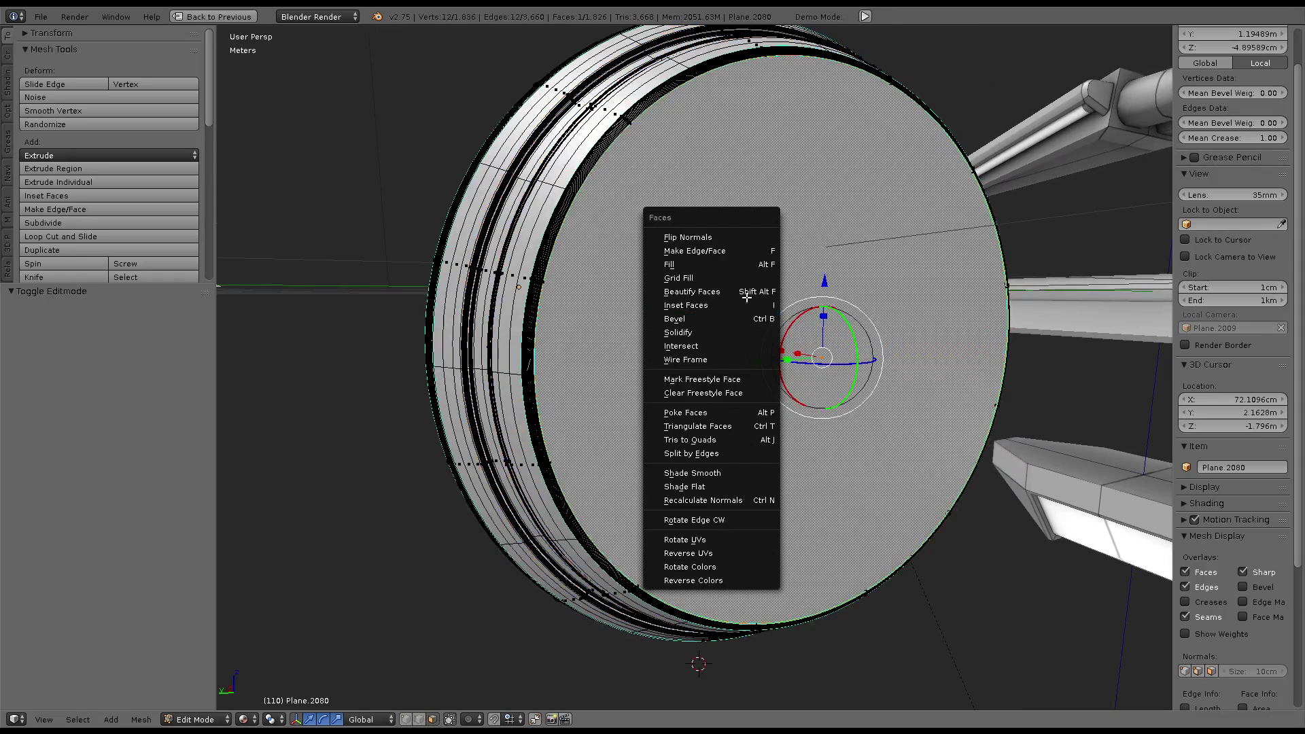
{"action": "left_click", "coordinate": [753, 305]}
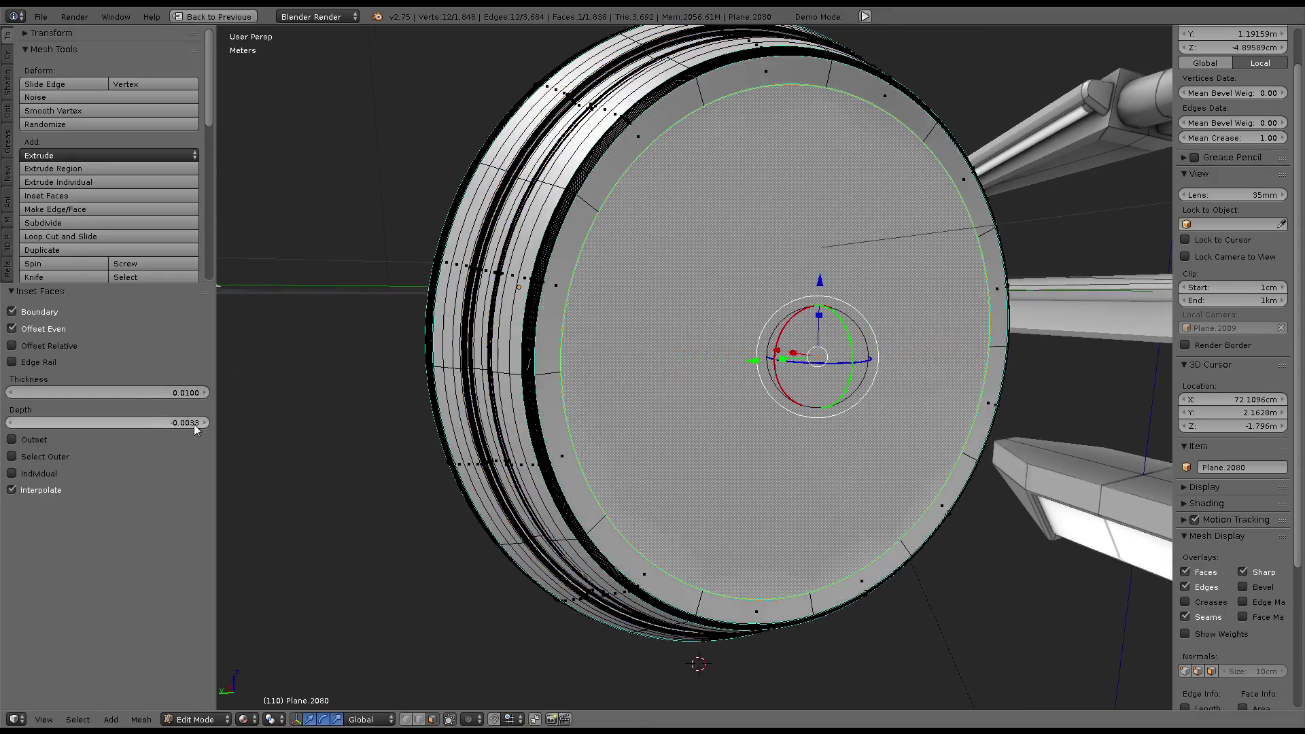
{"action": "left_click", "coordinate": [174, 418]}
{"action": "key", "text": "Return"}
{"action": "left_click", "coordinate": [152, 393]}
{"action": "type", "text": "0"}
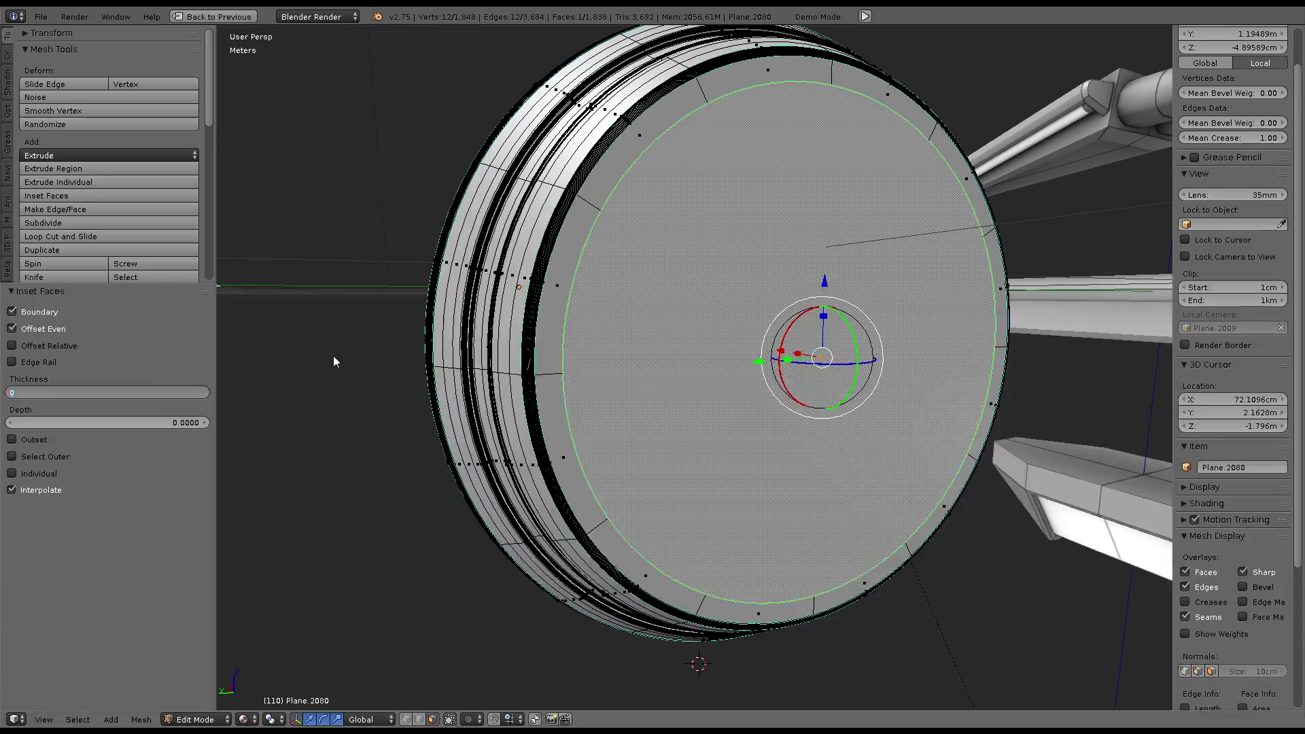
{"action": "key", "text": "Return"}
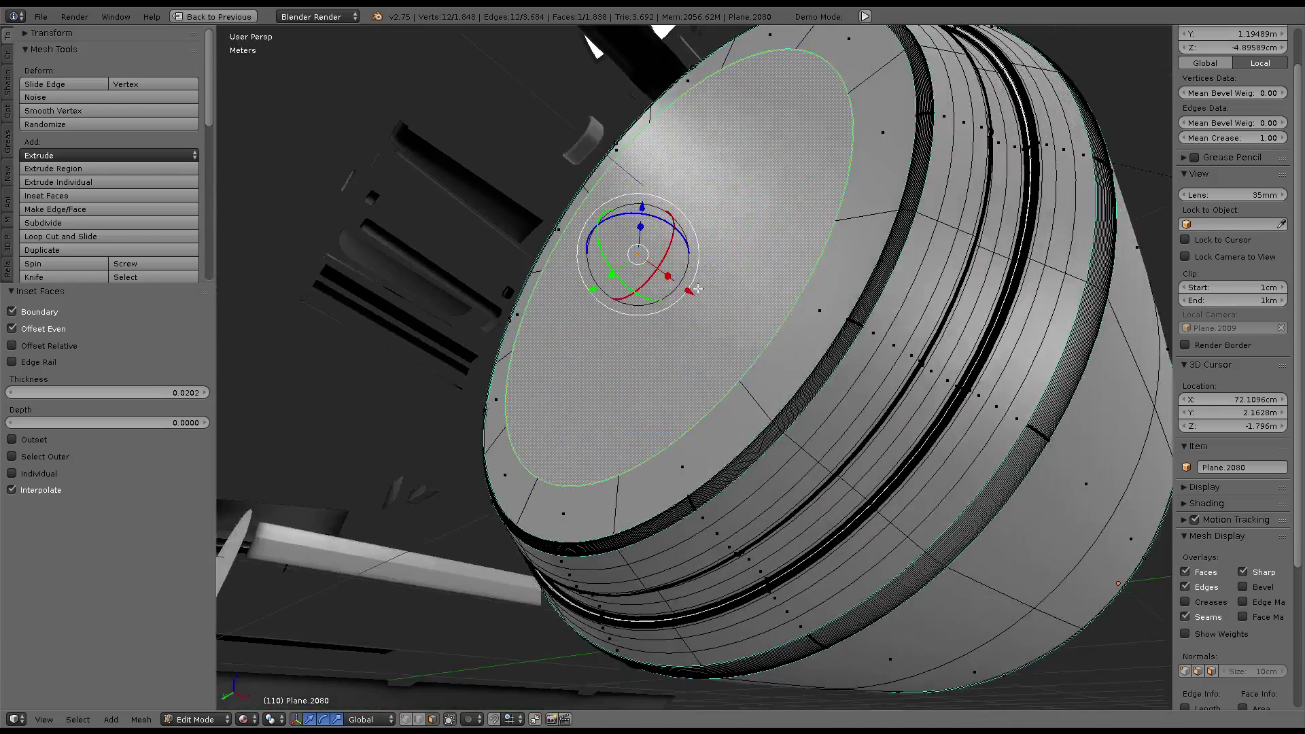
Push the end face 1.1 cm inward along X and inset it twice, the second at 0.0100
{"action": "key", "text": "g"}
{"action": "key", "text": "x"}
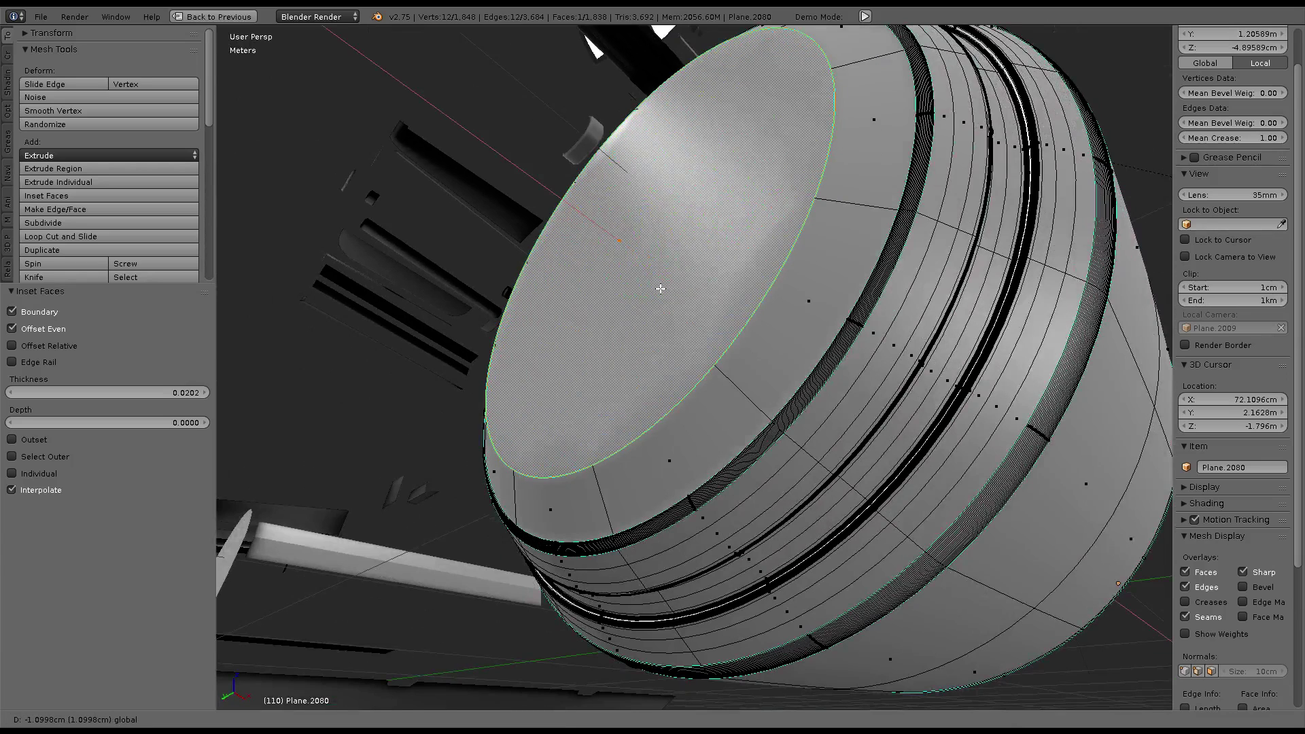
{"action": "left_click", "coordinate": [738, 276]}
{"action": "key", "text": "ctrl+f"}
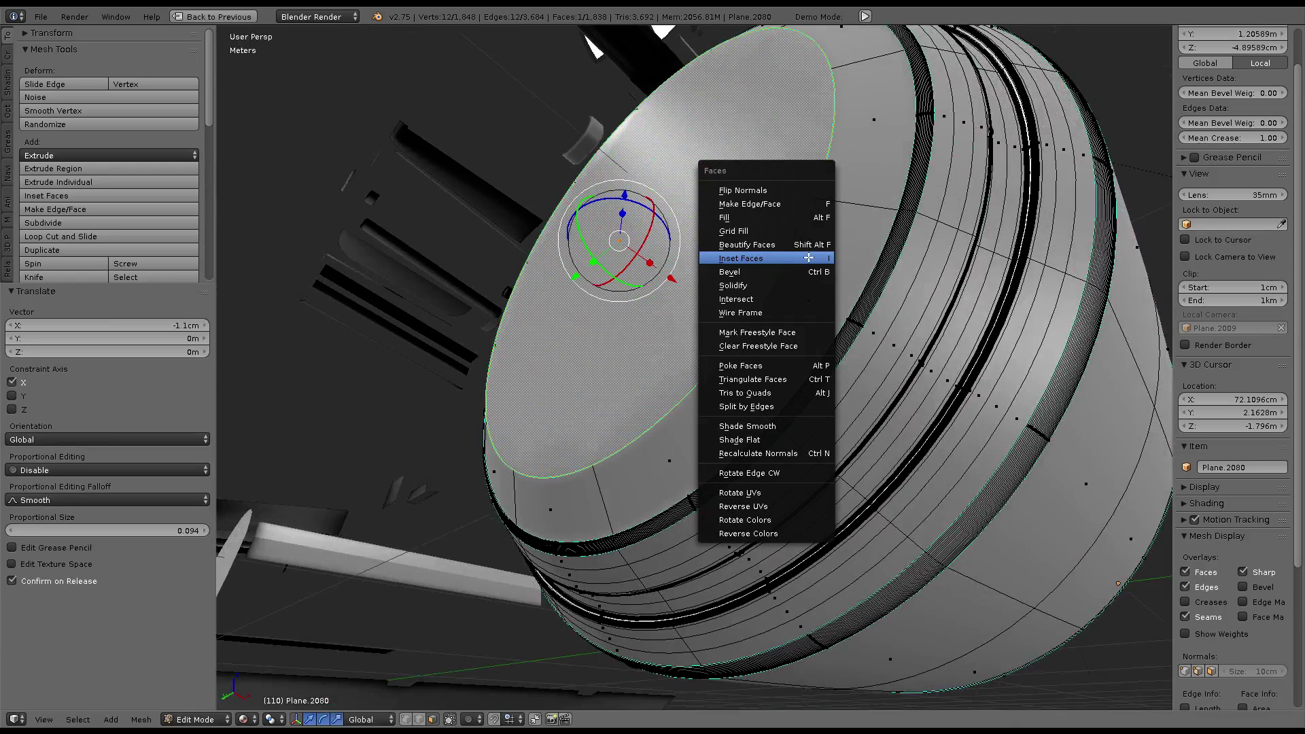
{"action": "left_click", "coordinate": [809, 257]}
{"action": "middle_click_drag", "start_coordinate": [670, 294], "coordinate": [756, 321]}
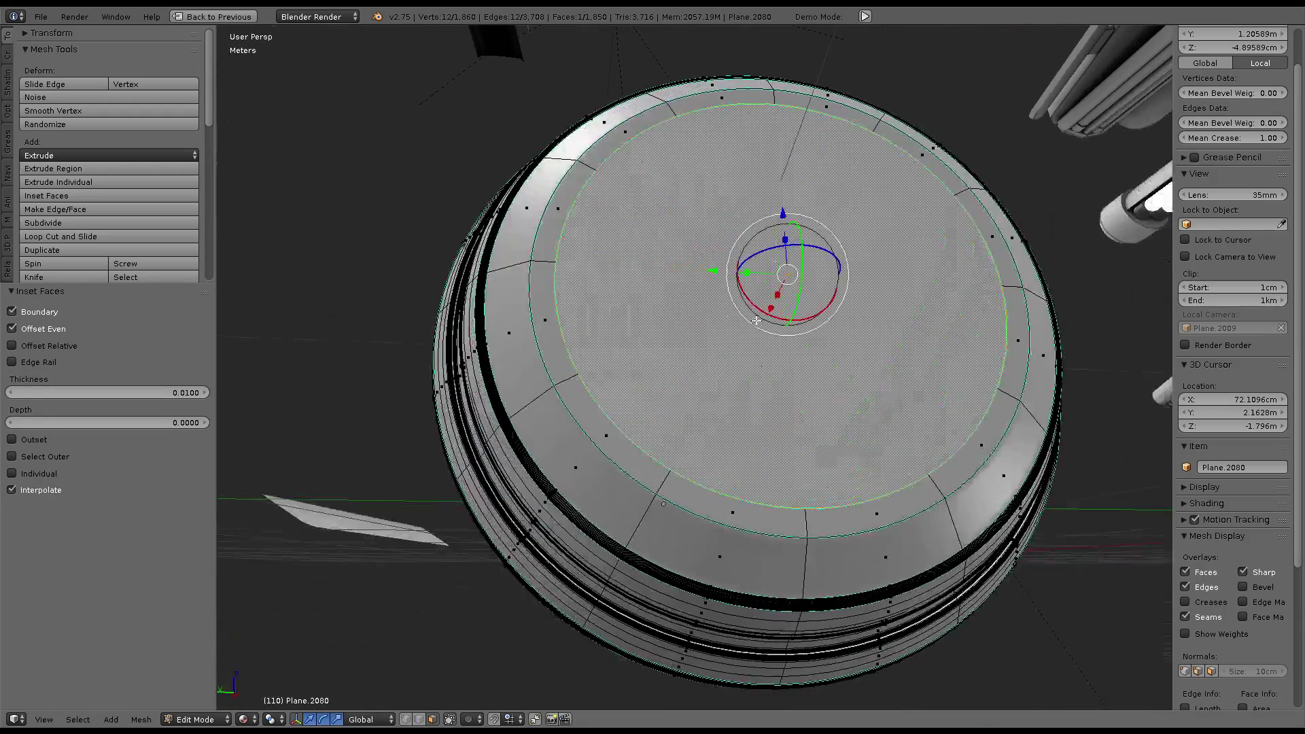
{"action": "key", "text": "ctrl+f"}
{"action": "left_click", "coordinate": [765, 307]}
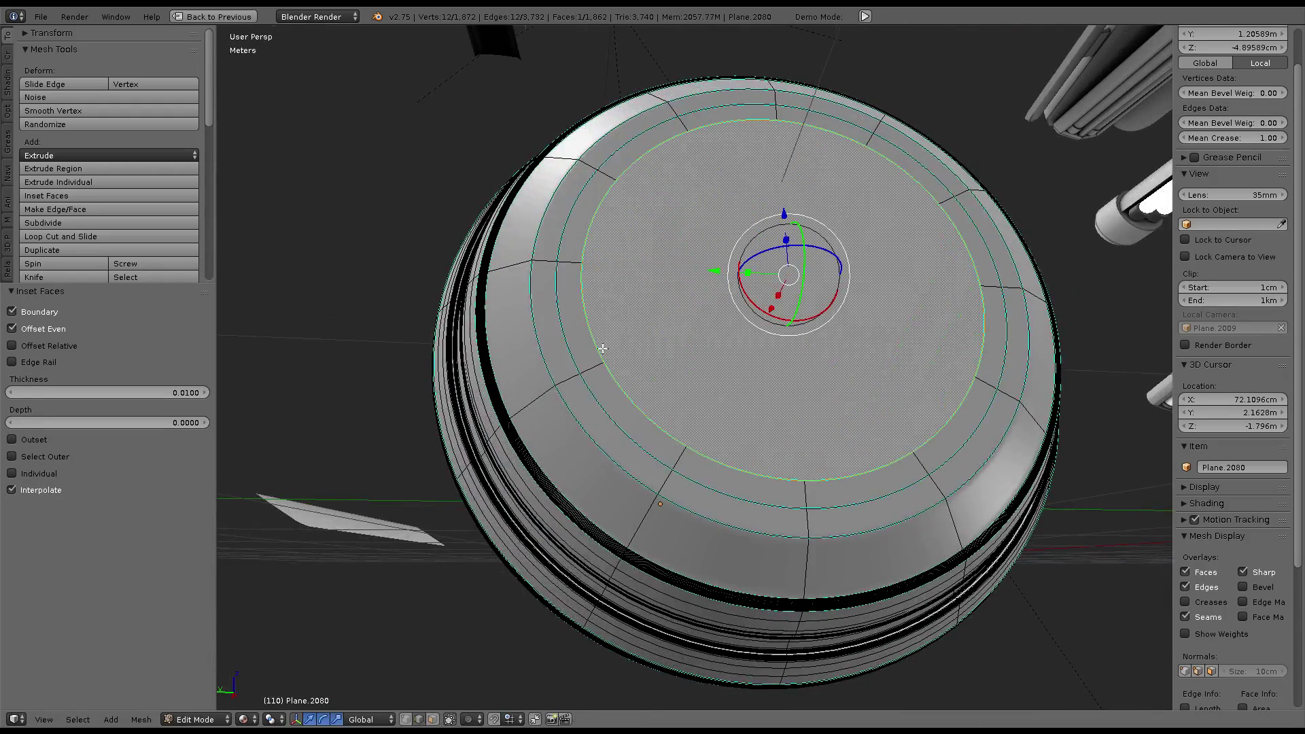
Subdivide the edge ring between the insets with 3 cuts
{"action": "left_click", "coordinate": [564, 378], "text": "ctrl+alt"}
{"action": "key", "text": "w"}
{"action": "left_click", "coordinate": [872, 263]}
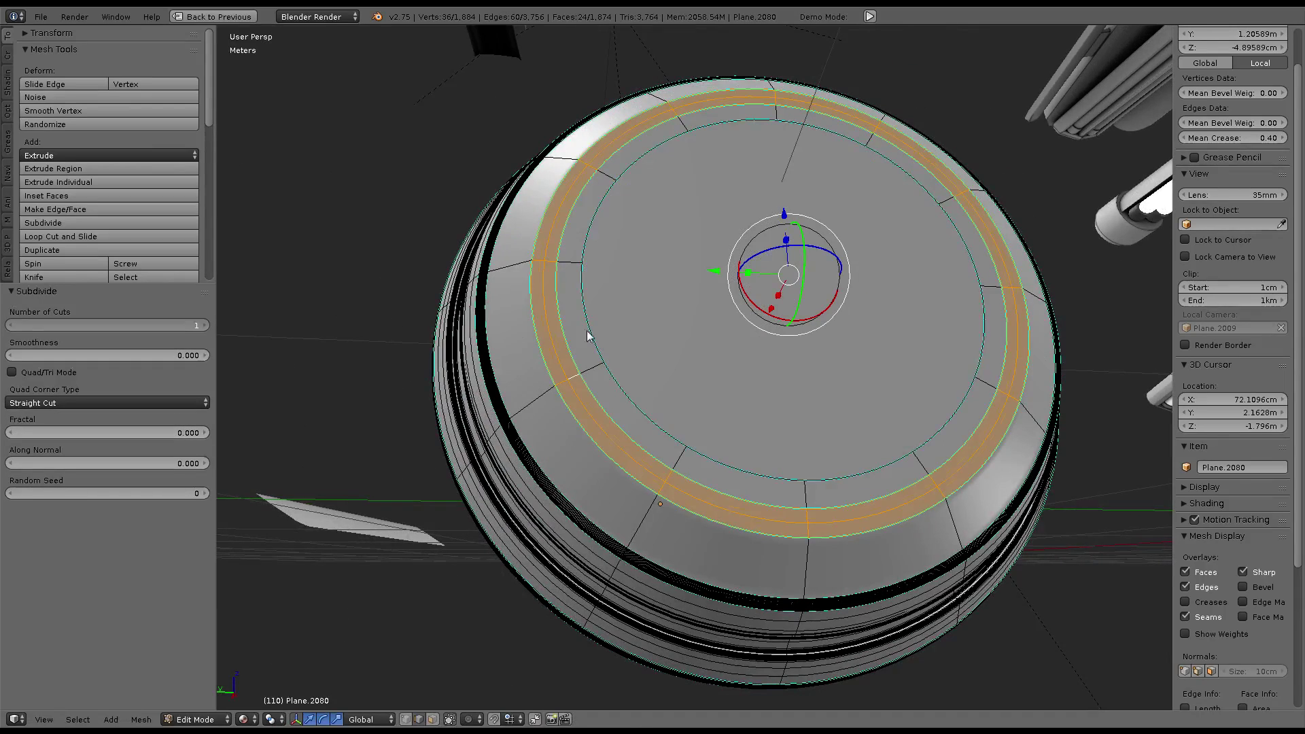
{"action": "left_click", "coordinate": [206, 326]}
{"action": "left_click", "coordinate": [206, 327]}
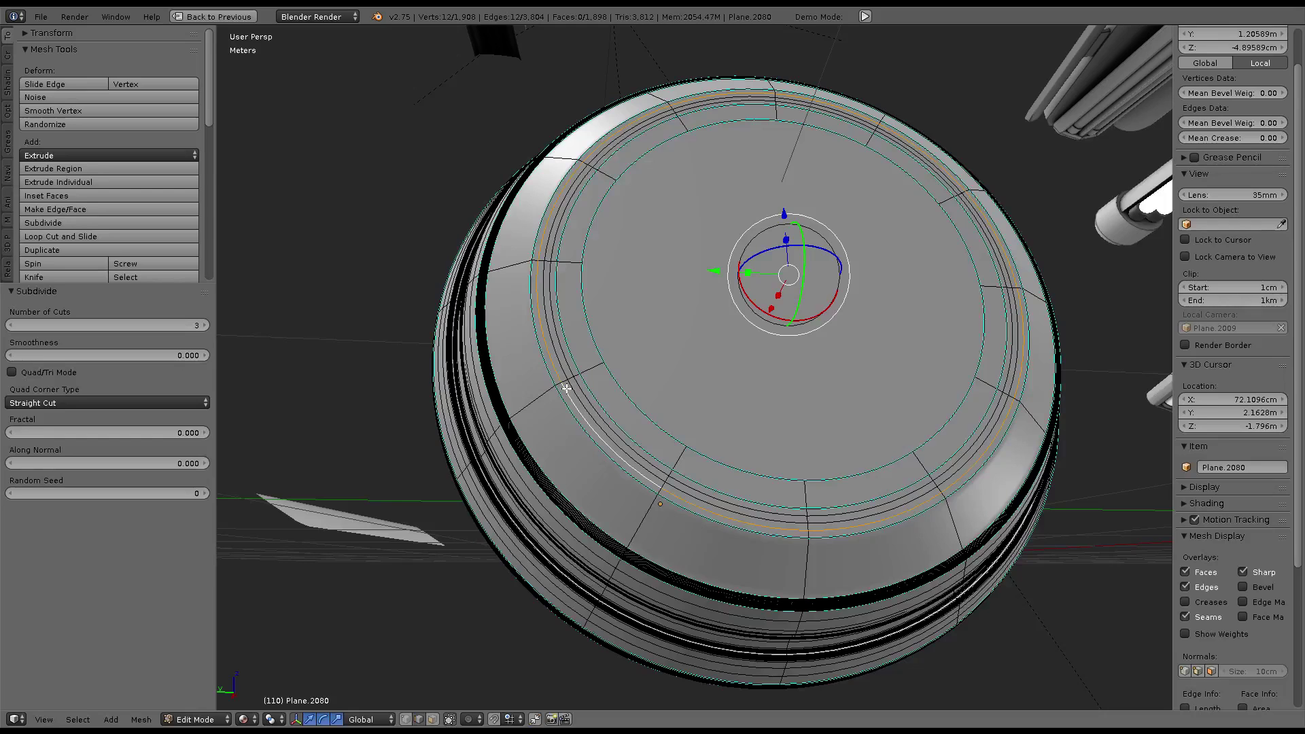
Raise one end-cap ring 8.791 mm along X and bevel it at 0.007 offset
{"action": "scroll", "coordinate": [565, 342], "scroll_direction": "up", "scroll_amount": 5}
{"action": "scroll", "coordinate": [565, 342], "scroll_direction": "down", "scroll_amount": 1}
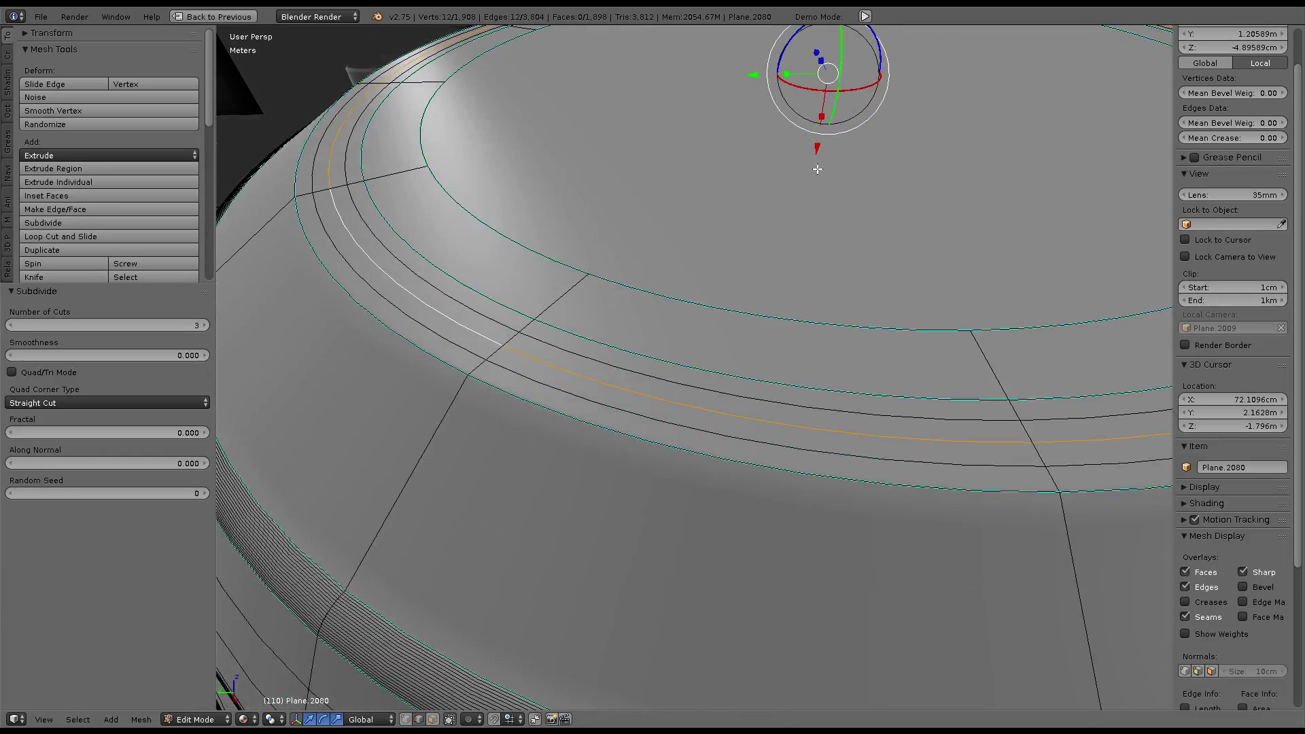
{"action": "left_click_drag", "start_coordinate": [817, 149], "coordinate": [816, 181]}
{"action": "key", "text": "ctrl+f"}
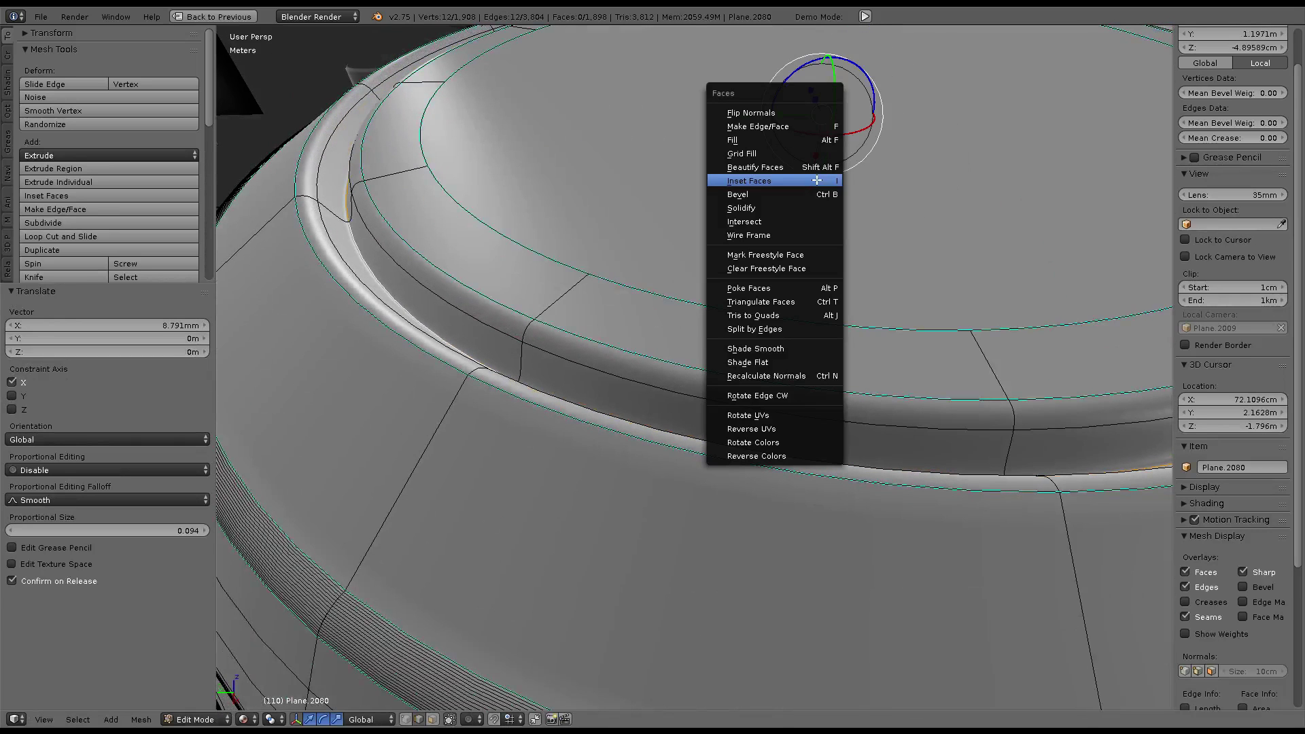
{"action": "left_click", "coordinate": [811, 196]}
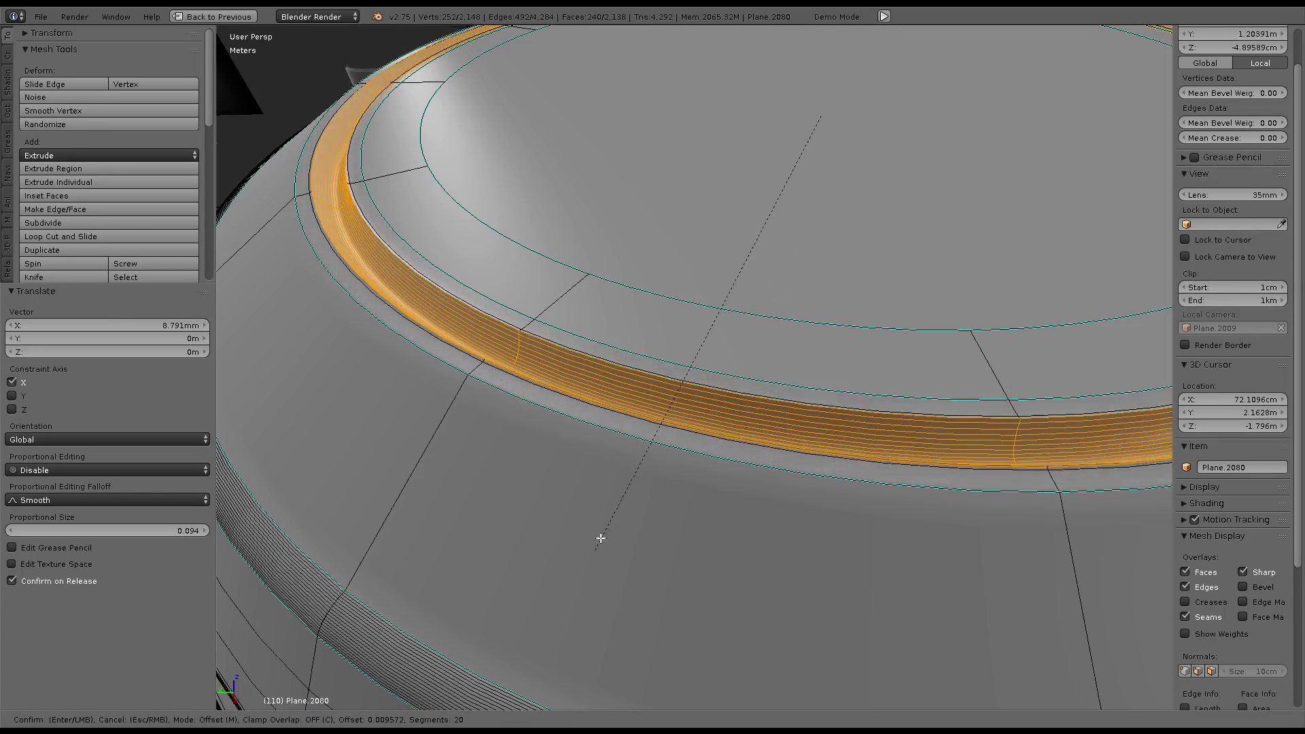
{"action": "left_click", "coordinate": [623, 449]}
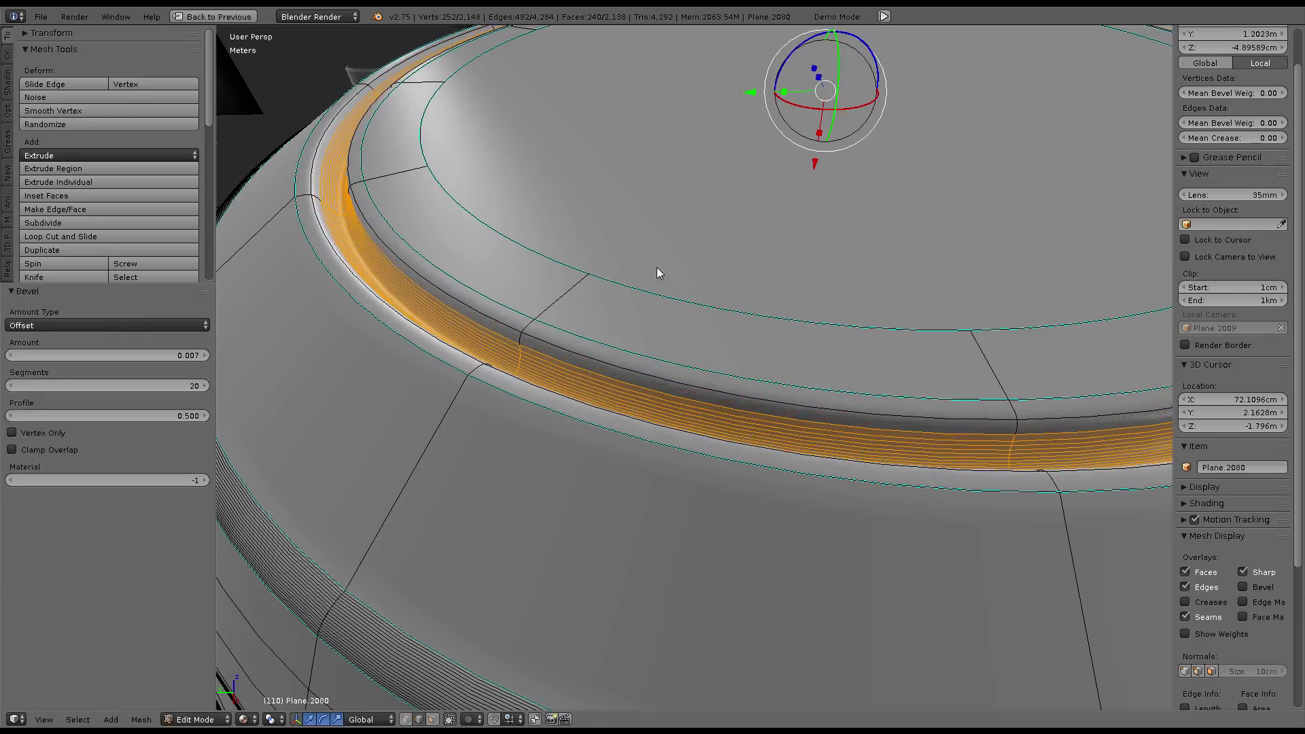
Preview the cap in Object Mode from below, then return to Edit Mode
{"action": "key", "text": "Tab"}
{"action": "scroll", "coordinate": [656, 272], "scroll_direction": "down", "scroll_amount": 6}
{"action": "mouse_move", "coordinate": [732, 255]}
{"action": "middle_mouse_down"}
{"action": "mouse_move", "coordinate": [749, 389]}
{"action": "mouse_move", "coordinate": [633, 340]}
{"action": "mouse_move", "coordinate": [787, 282]}
{"action": "mouse_move", "coordinate": [713, 307]}
{"action": "middle_mouse_up"}
{"action": "key", "text": "Tab"}
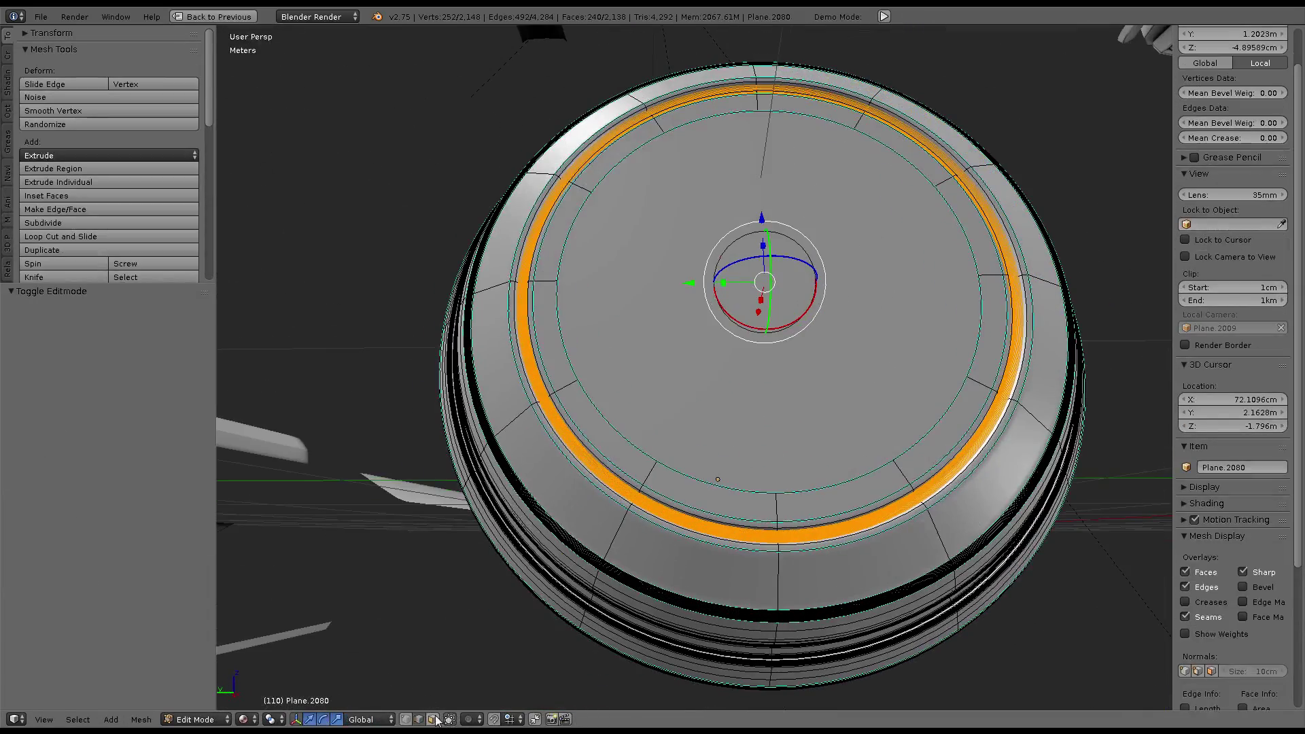
Inset the inner cap face and extrude it 1.894 cm inward into a recess
{"action": "left_click", "coordinate": [433, 719]}
{"action": "right_click", "coordinate": [854, 353]}
{"action": "middle_click_drag", "start_coordinate": [854, 353], "coordinate": [918, 381]}
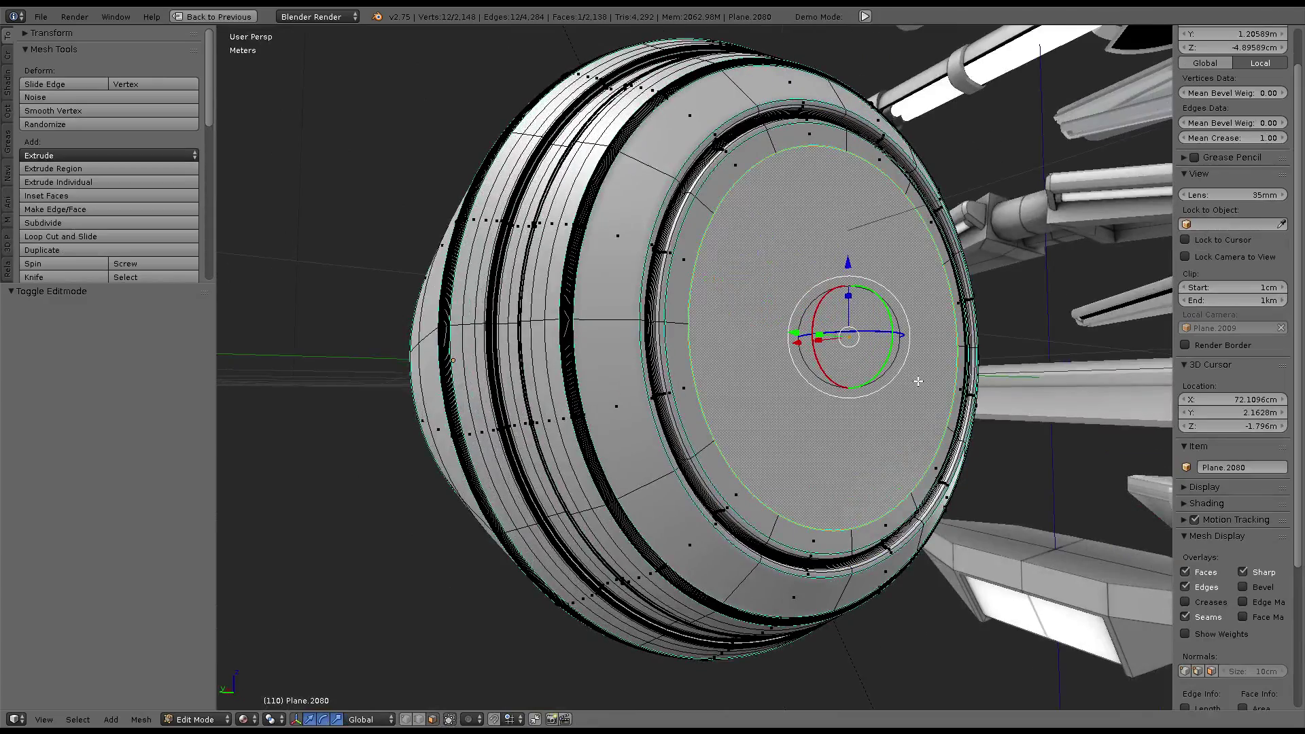
{"action": "key", "text": "ctrl+f"}
{"action": "left_click", "coordinate": [851, 367]}
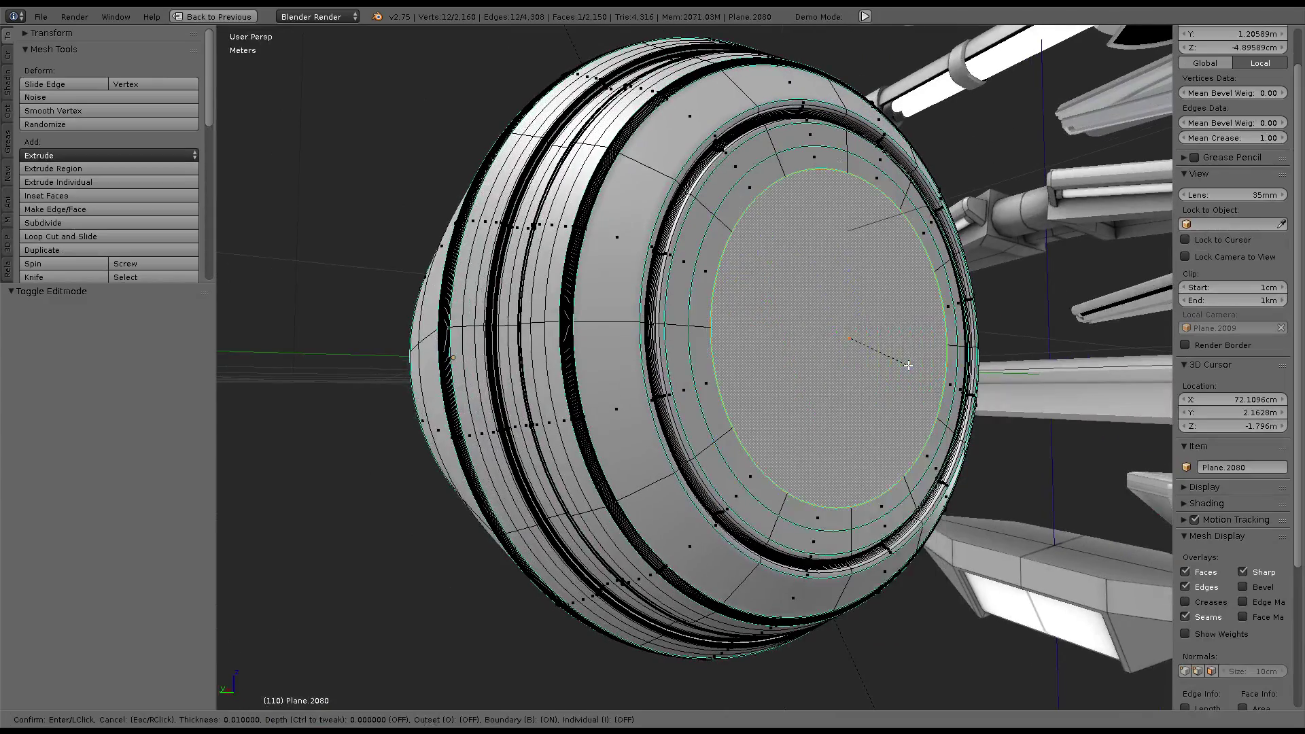
{"action": "middle_click_drag", "start_coordinate": [851, 368], "coordinate": [808, 293]}
{"action": "key", "text": "e"}
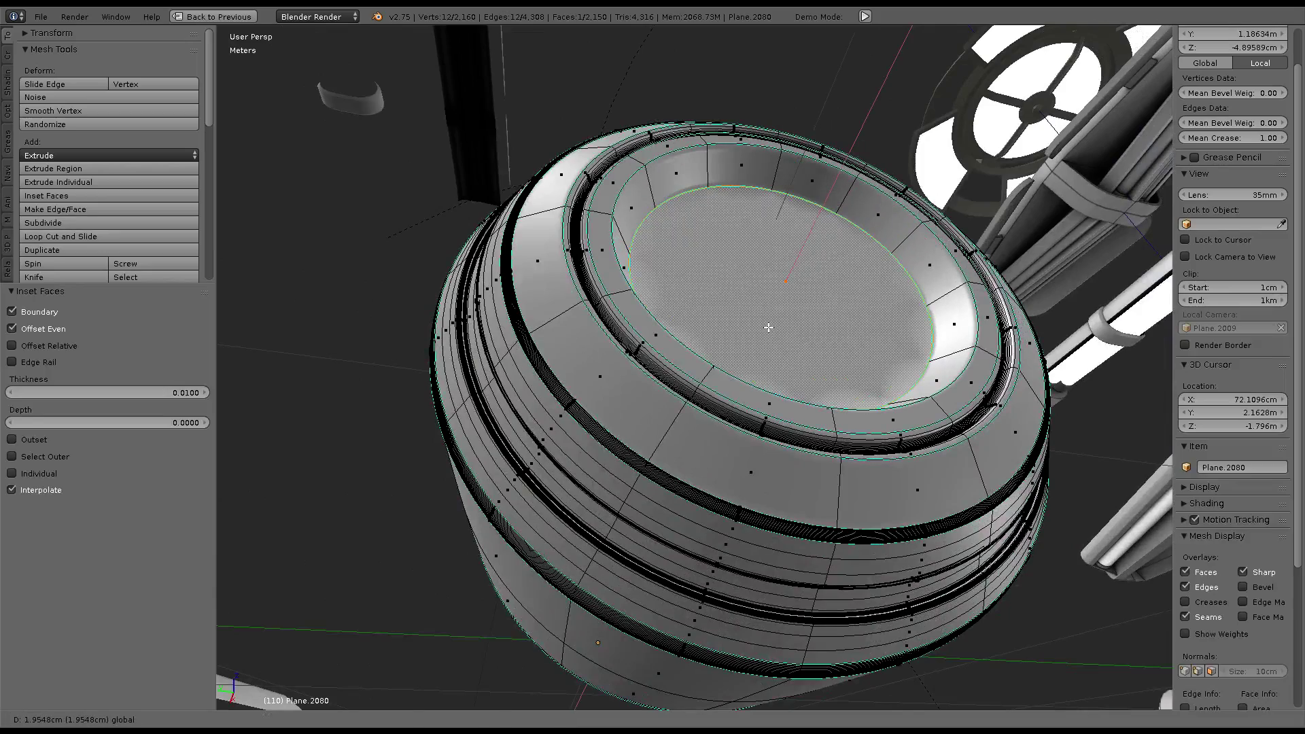
{"action": "left_click", "coordinate": [767, 327]}
Bevel the recess rim with 20 segments and return to Object Mode
{"action": "middle_click_drag", "start_coordinate": [769, 328], "coordinate": [851, 334]}
{"action": "key", "text": "ctrl+f"}
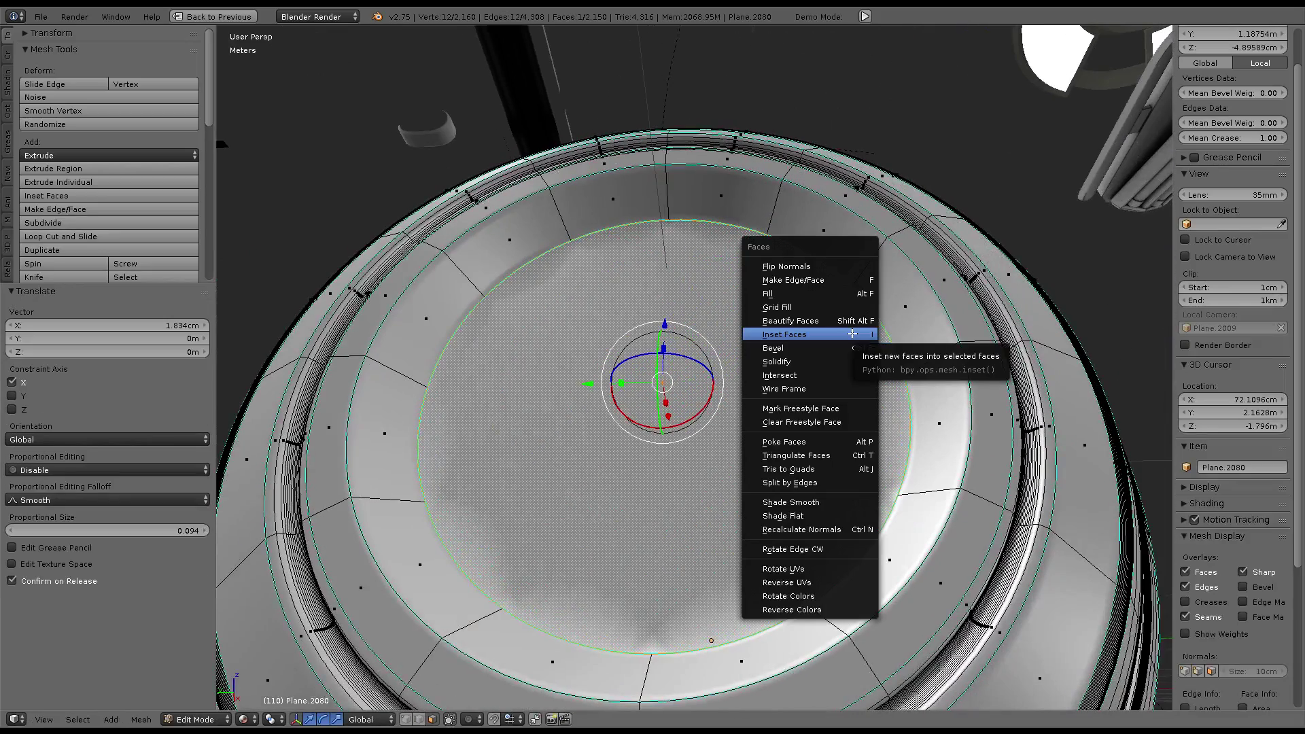
{"action": "left_click", "coordinate": [831, 343]}
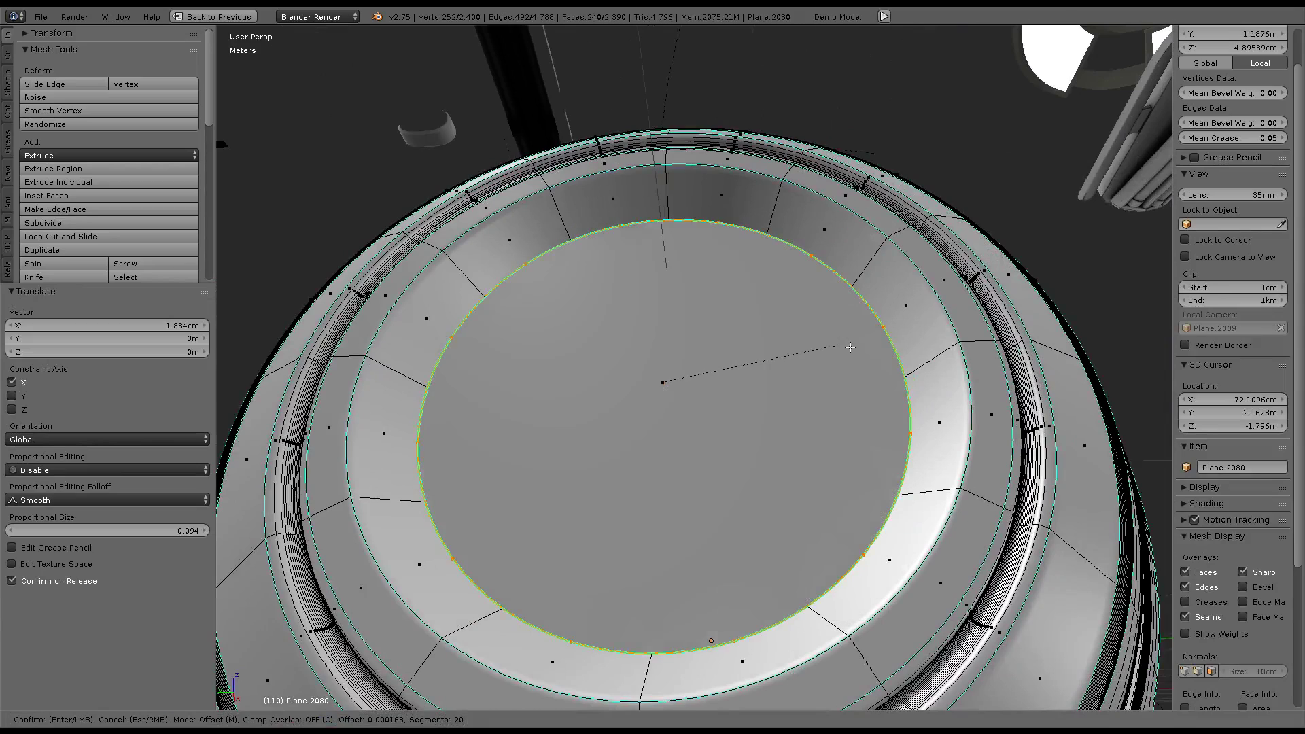
{"action": "left_click", "coordinate": [936, 361]}
{"action": "key", "text": "Tab"}
{"action": "mouse_move", "coordinate": [727, 246]}
{"action": "middle_mouse_down"}
{"action": "mouse_move", "coordinate": [684, 268]}
{"action": "mouse_move", "coordinate": [779, 387]}
{"action": "mouse_move", "coordinate": [663, 272]}
{"action": "mouse_move", "coordinate": [714, 393]}
{"action": "mouse_move", "coordinate": [749, 333]}
{"action": "mouse_move", "coordinate": [651, 283]}
{"action": "mouse_move", "coordinate": [626, 306]}
{"action": "mouse_move", "coordinate": [560, 313]}
{"action": "mouse_move", "coordinate": [593, 371]}
{"action": "mouse_move", "coordinate": [404, 336]}
{"action": "mouse_move", "coordinate": [639, 309]}
{"action": "mouse_move", "coordinate": [714, 330]}
{"action": "mouse_move", "coordinate": [640, 263]}
{"action": "middle_mouse_up"}
{"action": "key", "text": "g"}
{"action": "right_click", "coordinate": [598, 328]}
Subdivide the cylinder's side faces and a selected edge loop to add loops
{"action": "key", "text": "Tab"}
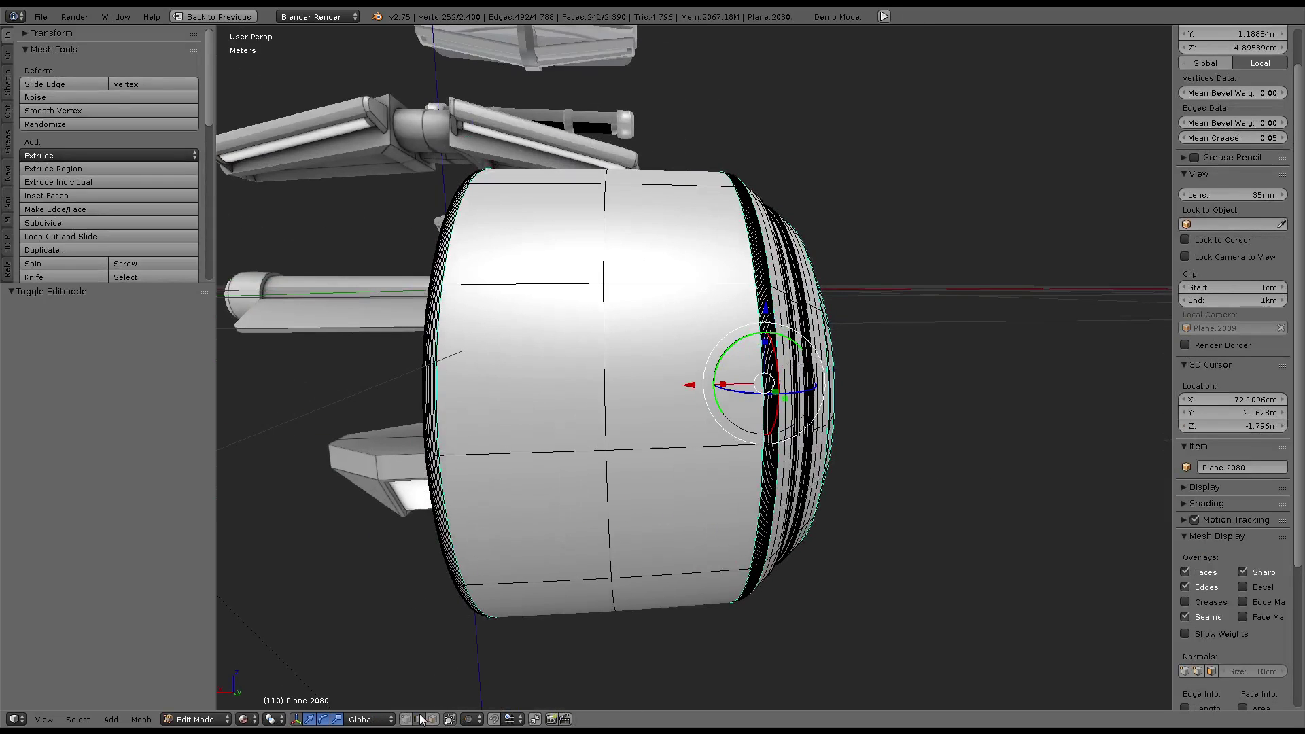
{"action": "middle_click_drag", "start_coordinate": [669, 288], "coordinate": [680, 219]}
{"action": "key", "text": "w"}
{"action": "left_click", "coordinate": [680, 219]}
{"action": "right_click", "coordinate": [639, 251], "text": "alt"}
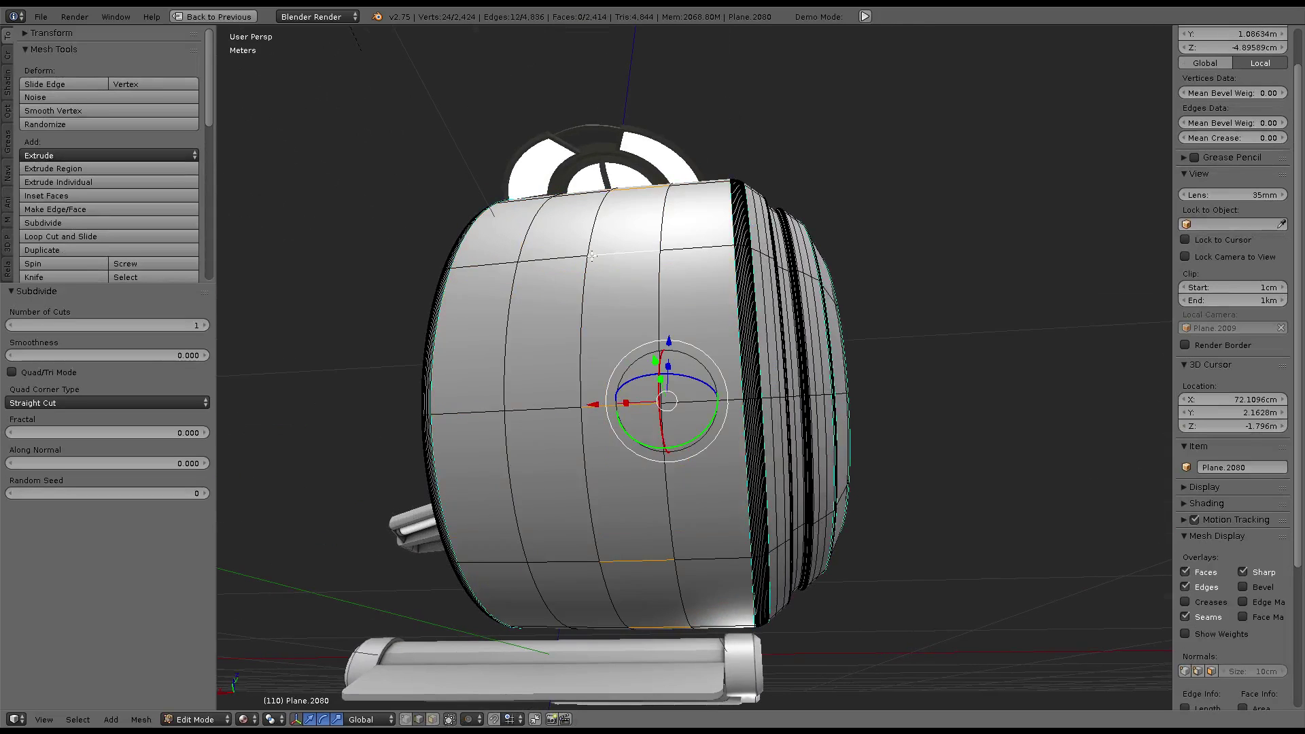
{"action": "key", "text": "w"}
{"action": "left_click", "coordinate": [818, 191]}
Subdivide two more side edge rings and select the new loops for the bands
{"action": "scroll", "coordinate": [748, 231], "scroll_direction": "up", "scroll_amount": 3}
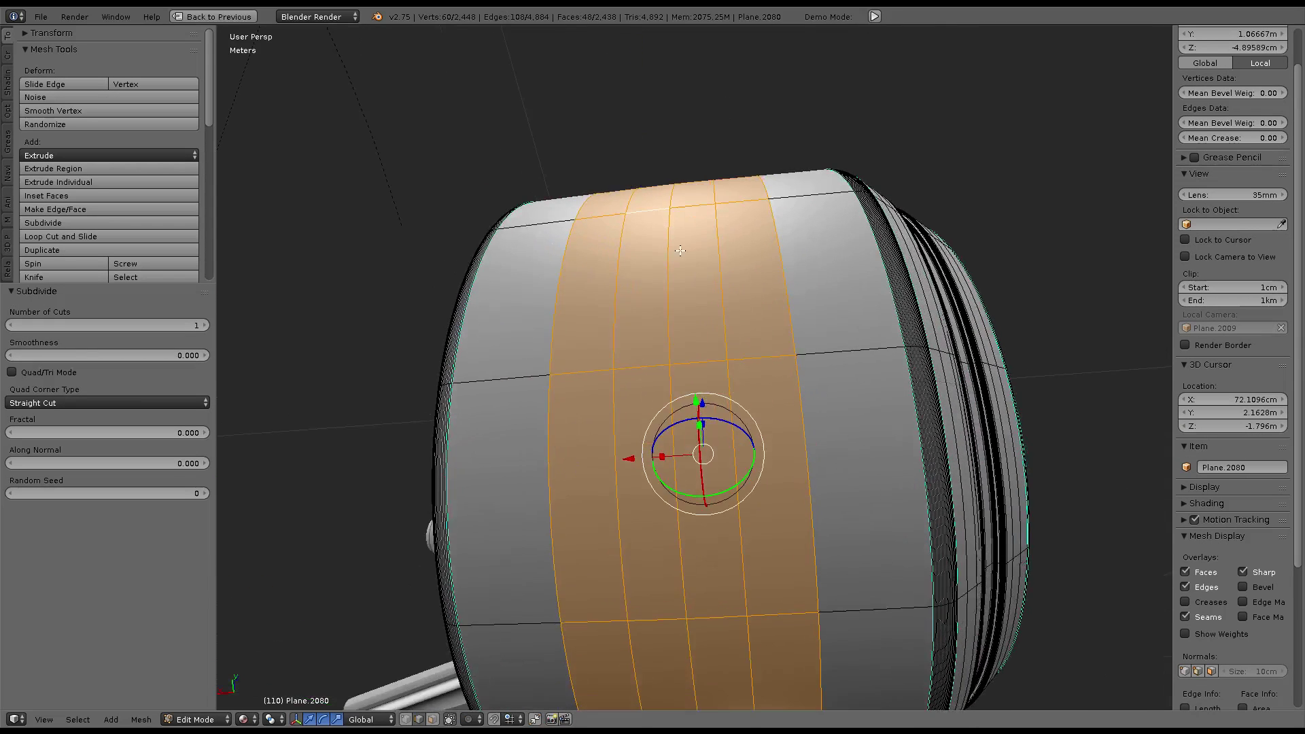
{"action": "right_click", "coordinate": [687, 266], "text": "ctrl+alt"}
{"action": "key", "text": "w"}
{"action": "left_click", "coordinate": [819, 193]}
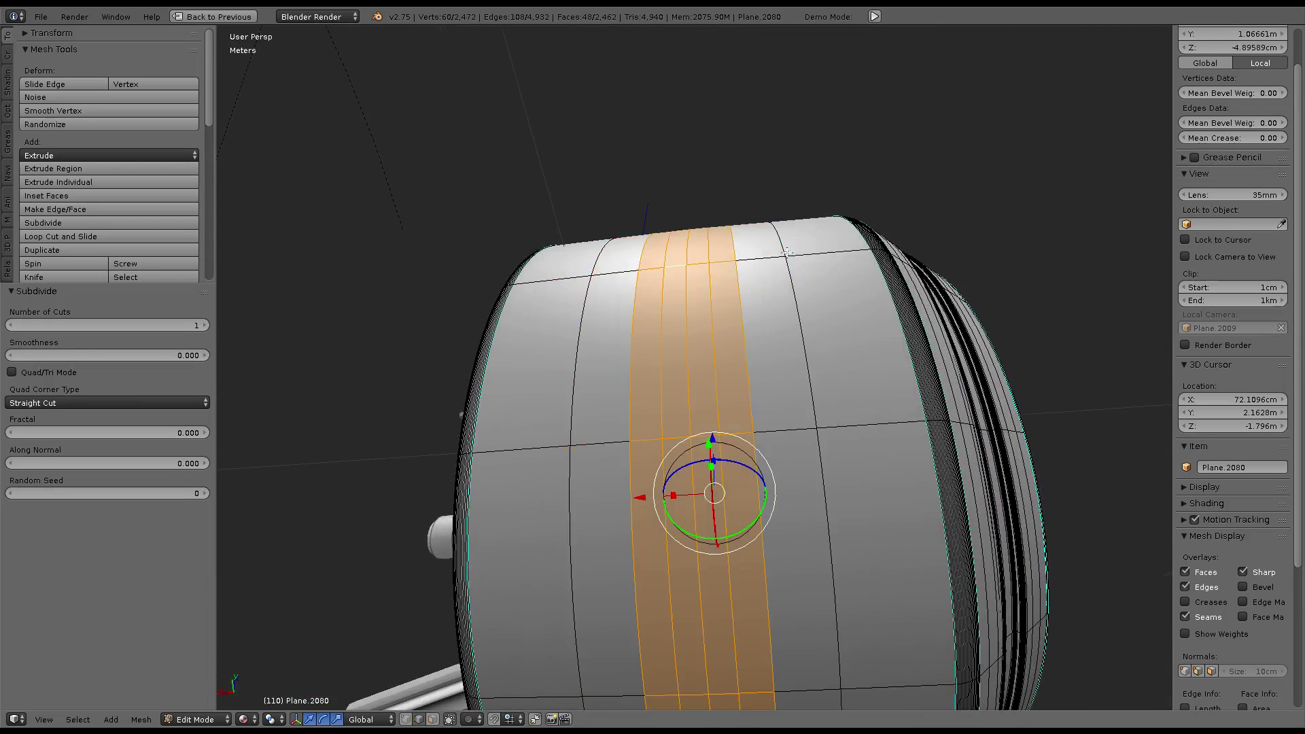
{"action": "right_click", "coordinate": [707, 285], "text": "alt"}
{"action": "scroll", "coordinate": [758, 263], "scroll_direction": "up", "scroll_amount": 4}
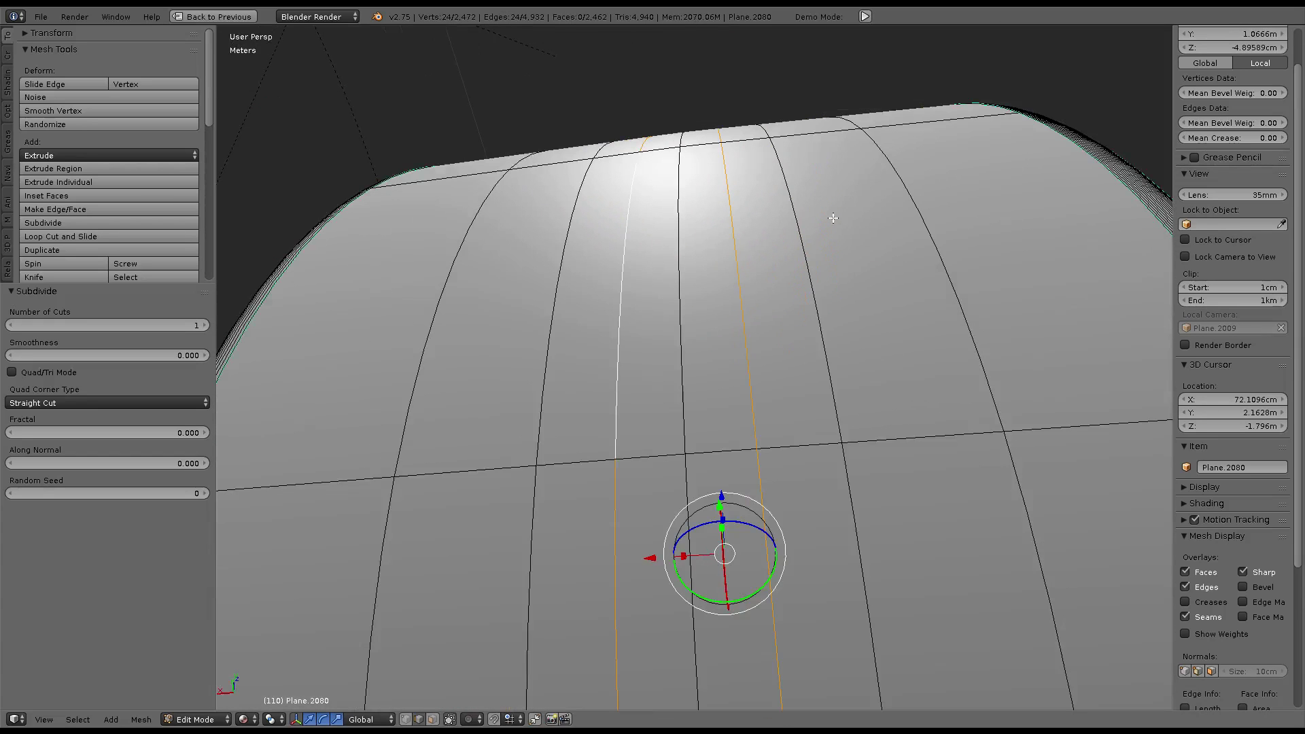
{"action": "key", "text": "w"}
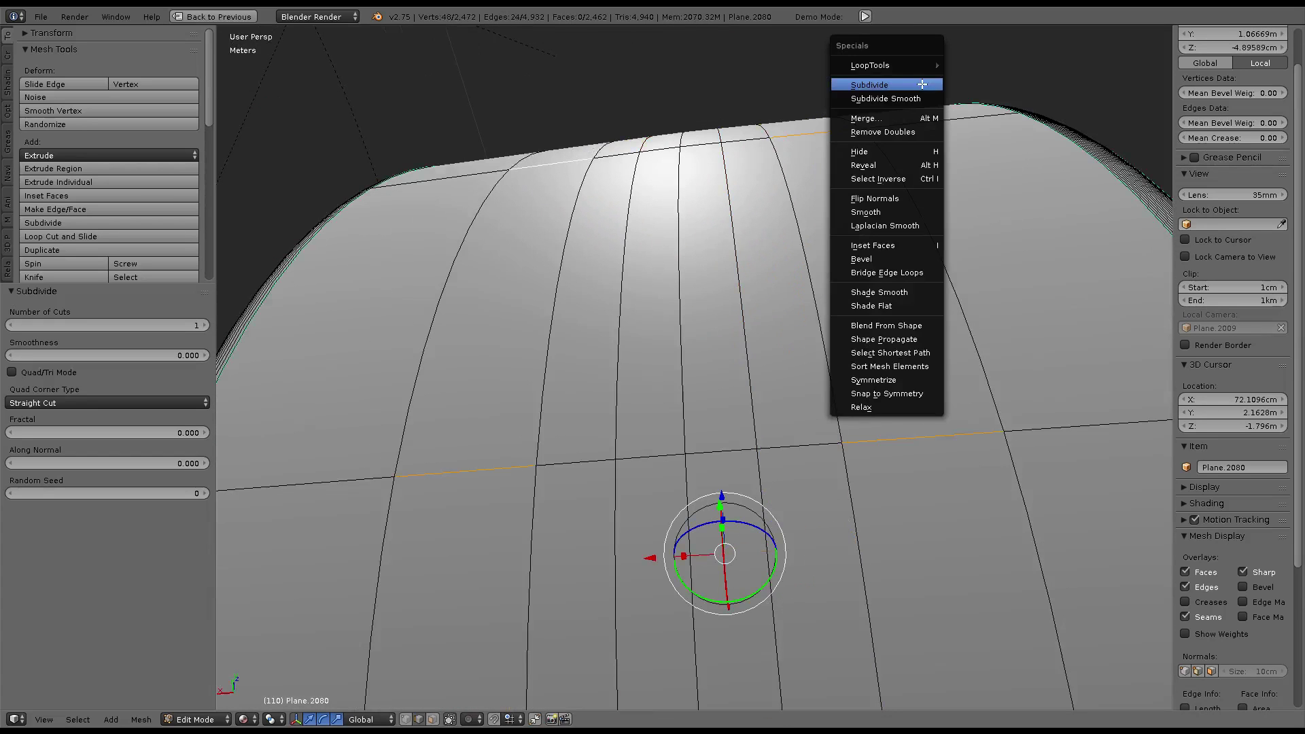
{"action": "left_click", "coordinate": [876, 81]}
{"action": "right_click", "coordinate": [810, 196], "text": "alt"}
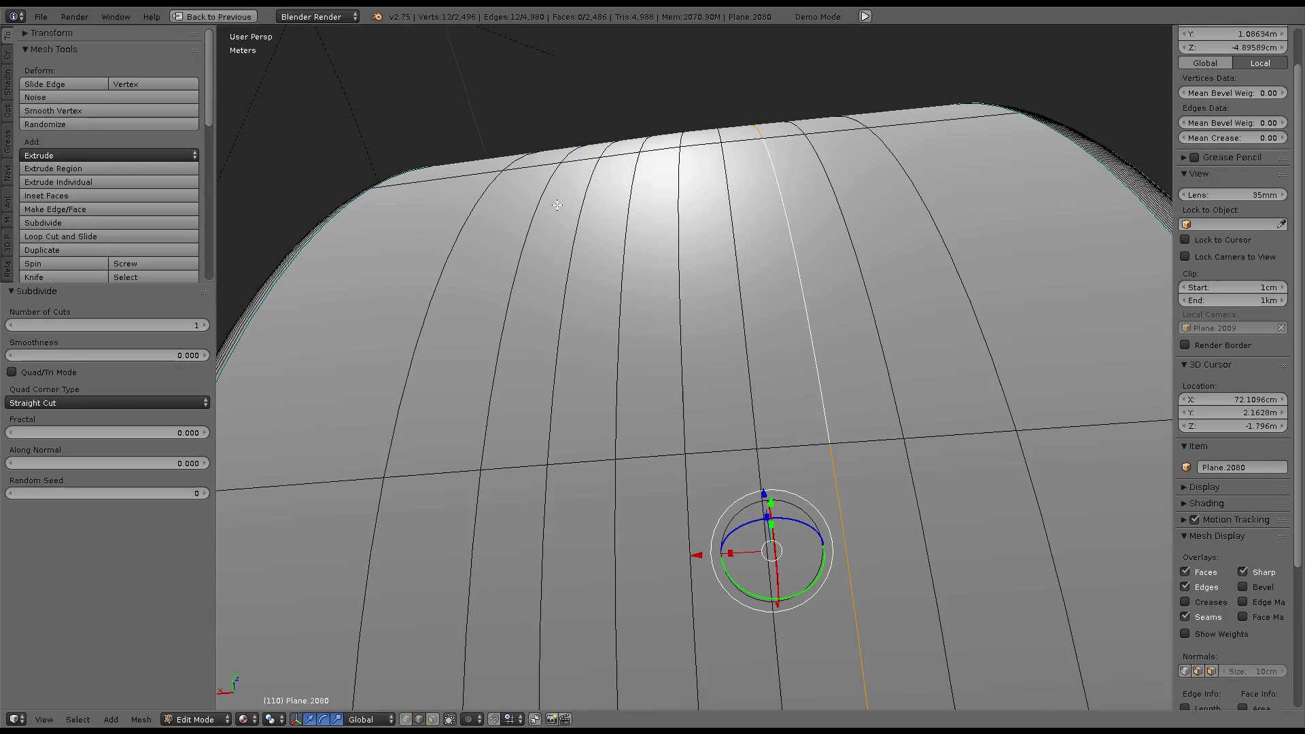
{"action": "mouse_move", "coordinate": [846, 174]}
{"action": "middle_mouse_down"}
{"action": "mouse_move", "coordinate": [830, 186]}
{"action": "mouse_move", "coordinate": [845, 224]}
{"action": "middle_mouse_up"}
Shrink/fatten the selected side loops by -0.012 into raised ridges
{"action": "key", "text": "alt+s"}
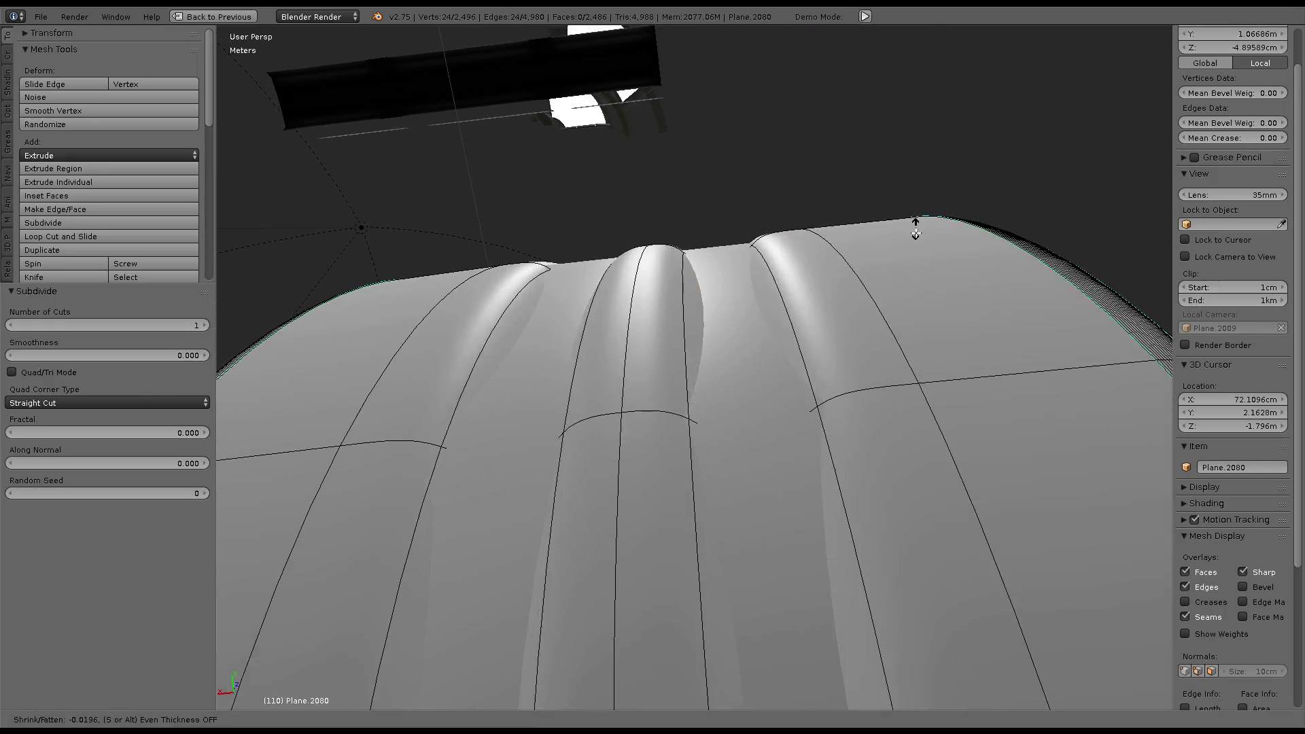
{"action": "right_click", "coordinate": [916, 234]}
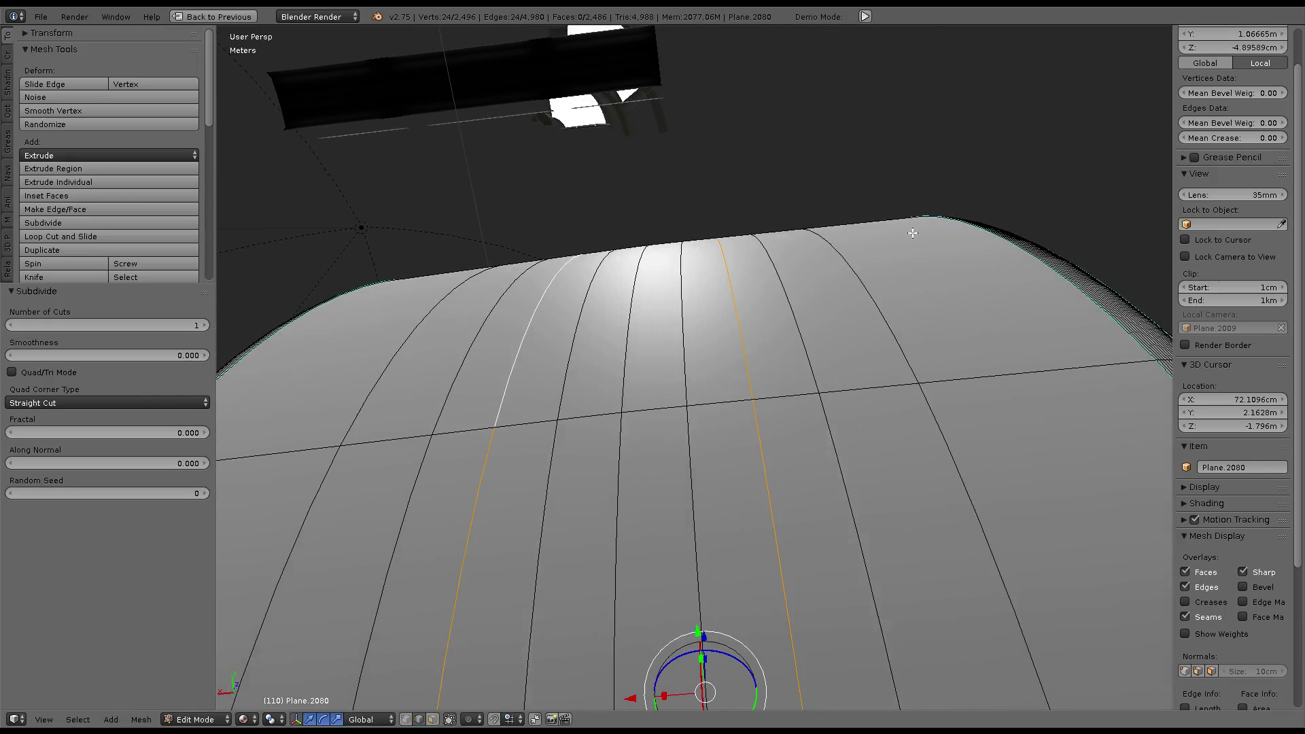
{"action": "key", "text": "alt+s"}
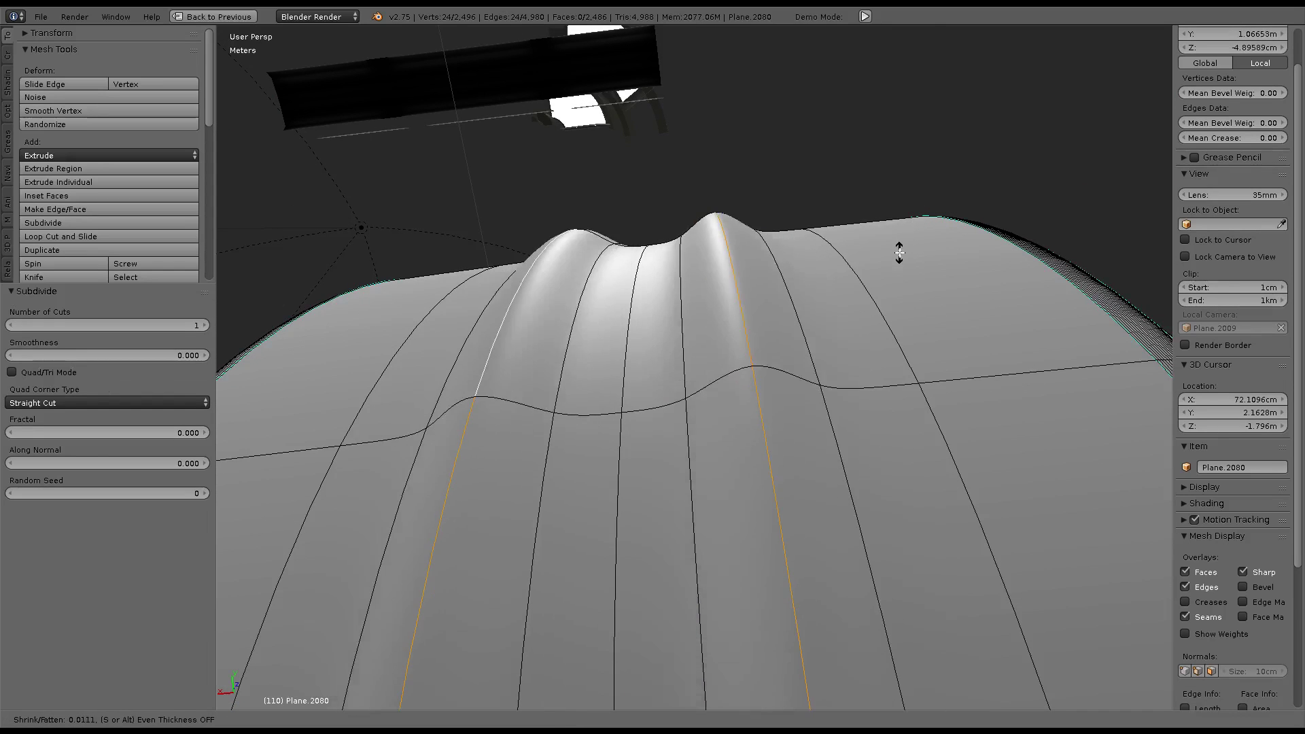
{"action": "left_click", "coordinate": [900, 253]}
Bevel the ridges at 0.010 with 20 segments and return to Object Mode
{"action": "key", "text": "w"}
{"action": "left_click", "coordinate": [899, 255]}
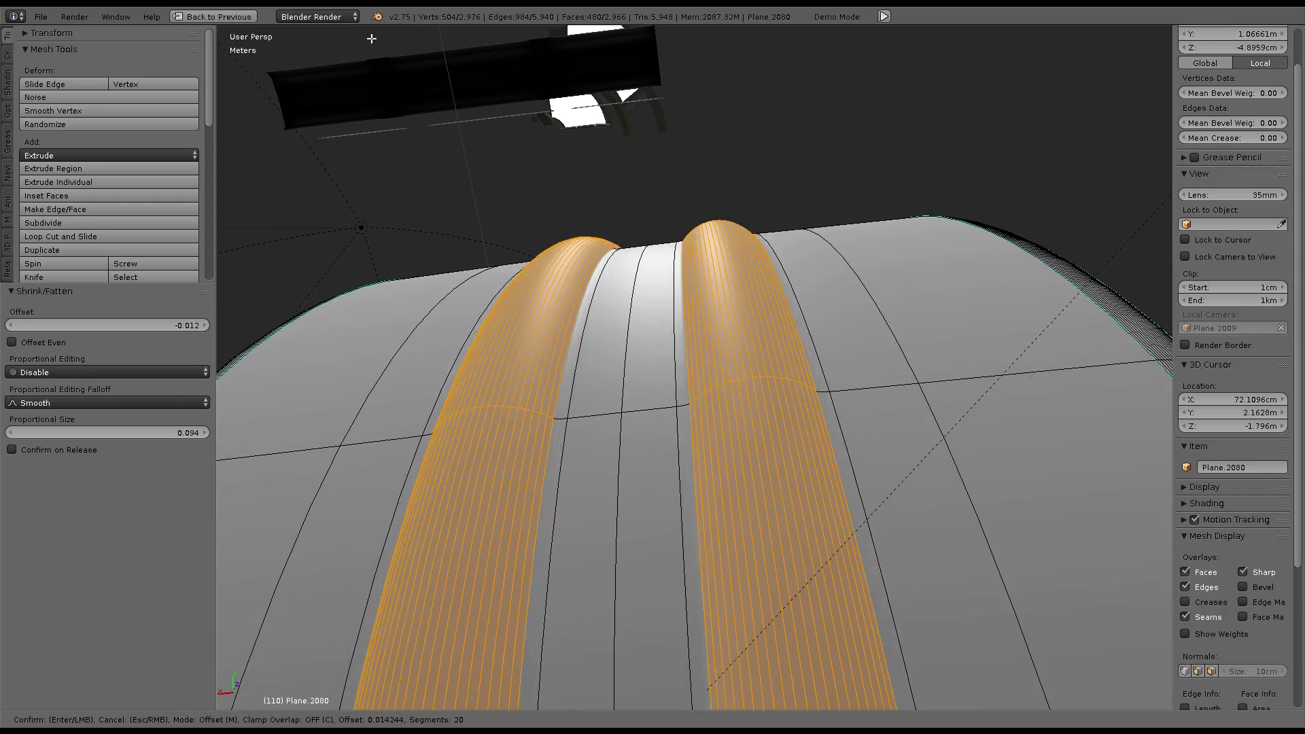
{"action": "left_click", "coordinate": [407, 685]}
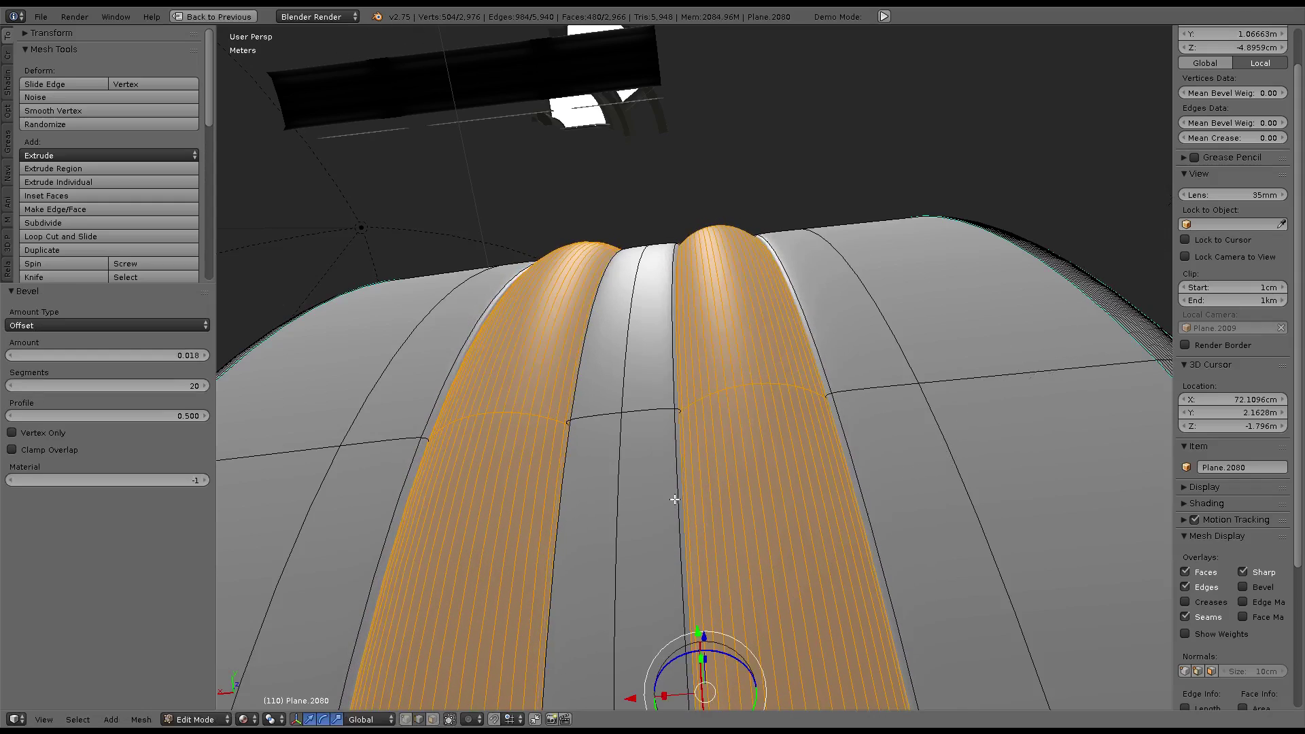
{"action": "mouse_move", "coordinate": [407, 685]}
{"action": "middle_mouse_down"}
{"action": "mouse_move", "coordinate": [744, 303]}
{"action": "mouse_move", "coordinate": [742, 286]}
{"action": "mouse_move", "coordinate": [744, 440]}
{"action": "mouse_move", "coordinate": [726, 403]}
{"action": "middle_mouse_up"}
{"action": "key", "text": "Tab"}
{"action": "scroll", "coordinate": [726, 403], "scroll_direction": "down", "scroll_amount": 5}
{"action": "mouse_move", "coordinate": [646, 268]}
{"action": "middle_mouse_down"}
{"action": "mouse_move", "coordinate": [687, 276]}
{"action": "mouse_move", "coordinate": [665, 329]}
{"action": "mouse_move", "coordinate": [810, 317]}
{"action": "mouse_move", "coordinate": [1006, 344]}
{"action": "mouse_move", "coordinate": [679, 362]}
{"action": "mouse_move", "coordinate": [781, 390]}
{"action": "middle_mouse_up"}
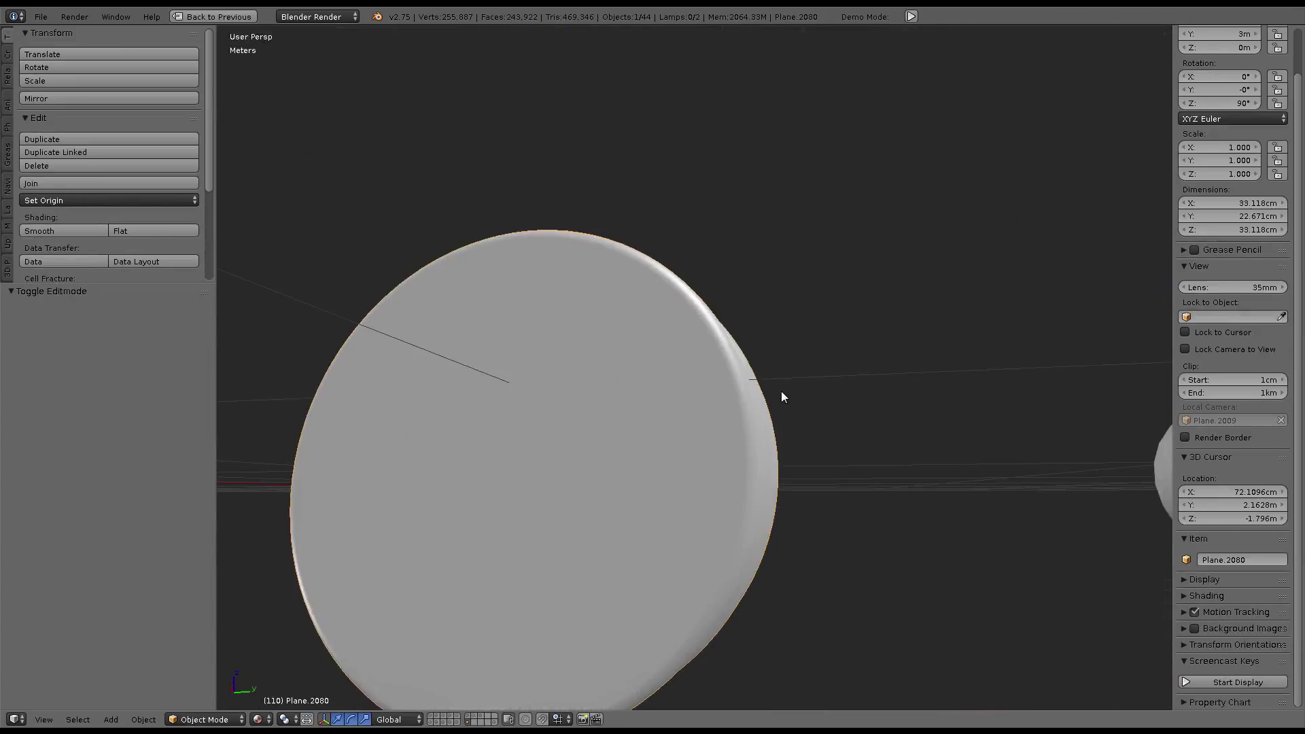
Check the cap mesh, add Plane.2079 as bake target, and restore the full layout
{"action": "key", "text": "Tab"}
{"action": "scroll", "coordinate": [693, 426], "scroll_direction": "down", "scroll_amount": 3}
{"action": "mouse_move", "coordinate": [693, 426]}
{"action": "middle_mouse_down"}
{"action": "mouse_move", "coordinate": [597, 292]}
{"action": "mouse_move", "coordinate": [668, 338]}
{"action": "mouse_move", "coordinate": [672, 407]}
{"action": "mouse_move", "coordinate": [789, 398]}
{"action": "mouse_move", "coordinate": [778, 594]}
{"action": "mouse_move", "coordinate": [685, 423]}
{"action": "middle_mouse_up"}
{"action": "scroll", "coordinate": [668, 338], "scroll_direction": "up", "scroll_amount": 3}
{"action": "key", "text": "Tab"}
{"action": "scroll", "coordinate": [672, 407], "scroll_direction": "down", "scroll_amount": 3}
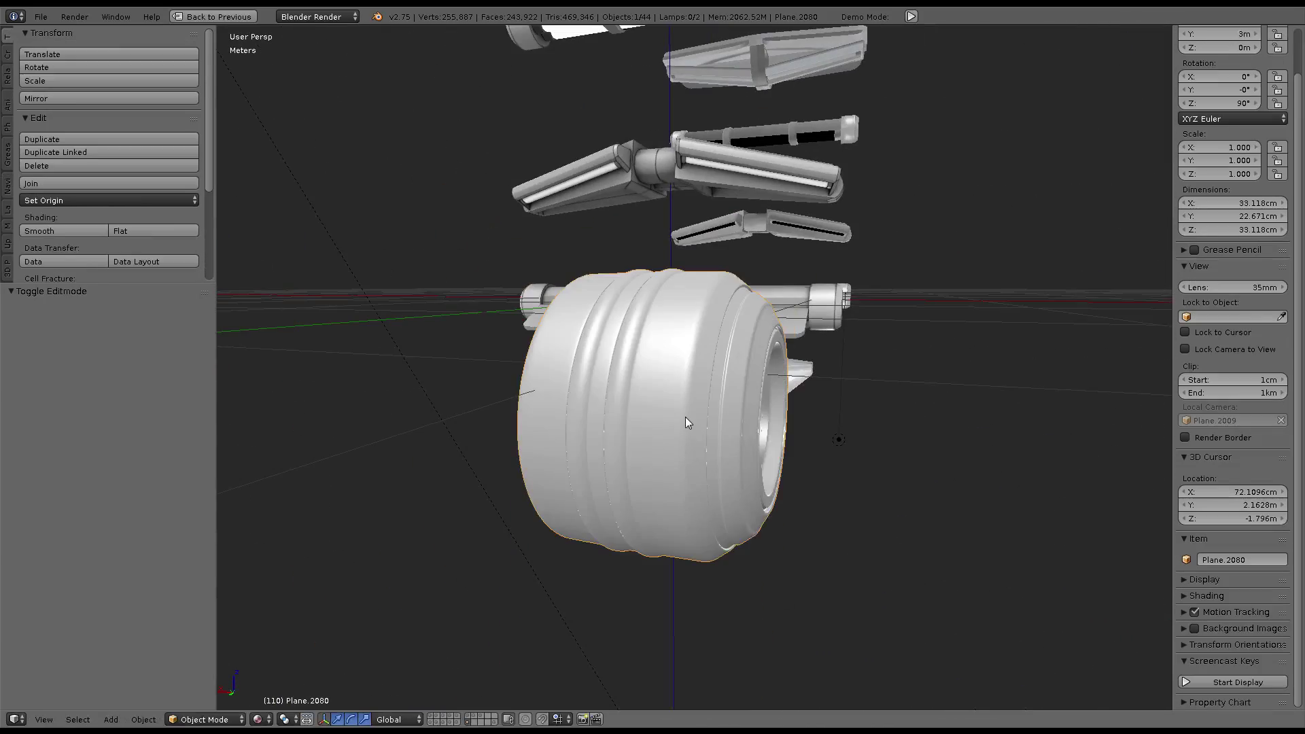
{"action": "right_click", "coordinate": [651, 404], "text": "shift"}
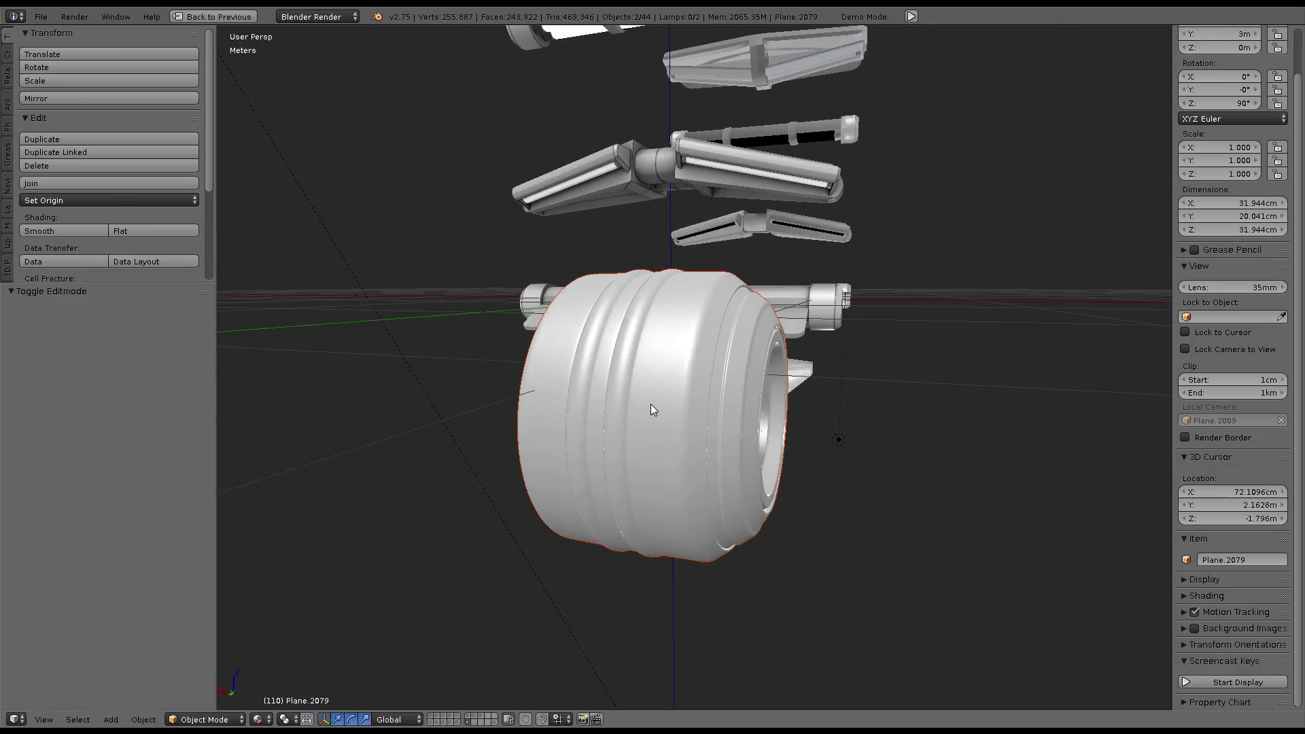
{"action": "key", "text": "shift+space"}
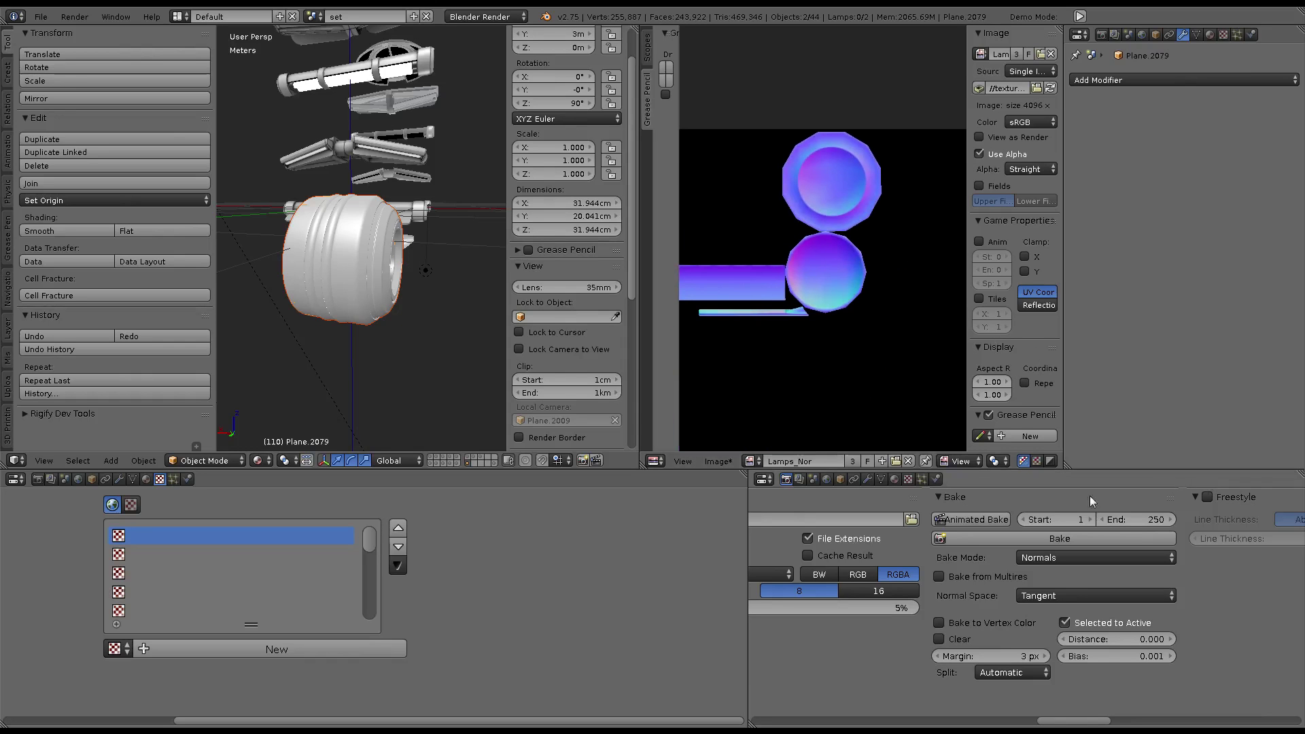
Bake the normal map into Lamps_Nor and zoom in to inspect the ring detail
{"action": "left_click", "coordinate": [1055, 537]}
{"action": "scroll", "coordinate": [834, 266], "scroll_direction": "up", "scroll_amount": 1}
{"action": "scroll", "coordinate": [833, 266], "scroll_direction": "up", "scroll_amount": 2}
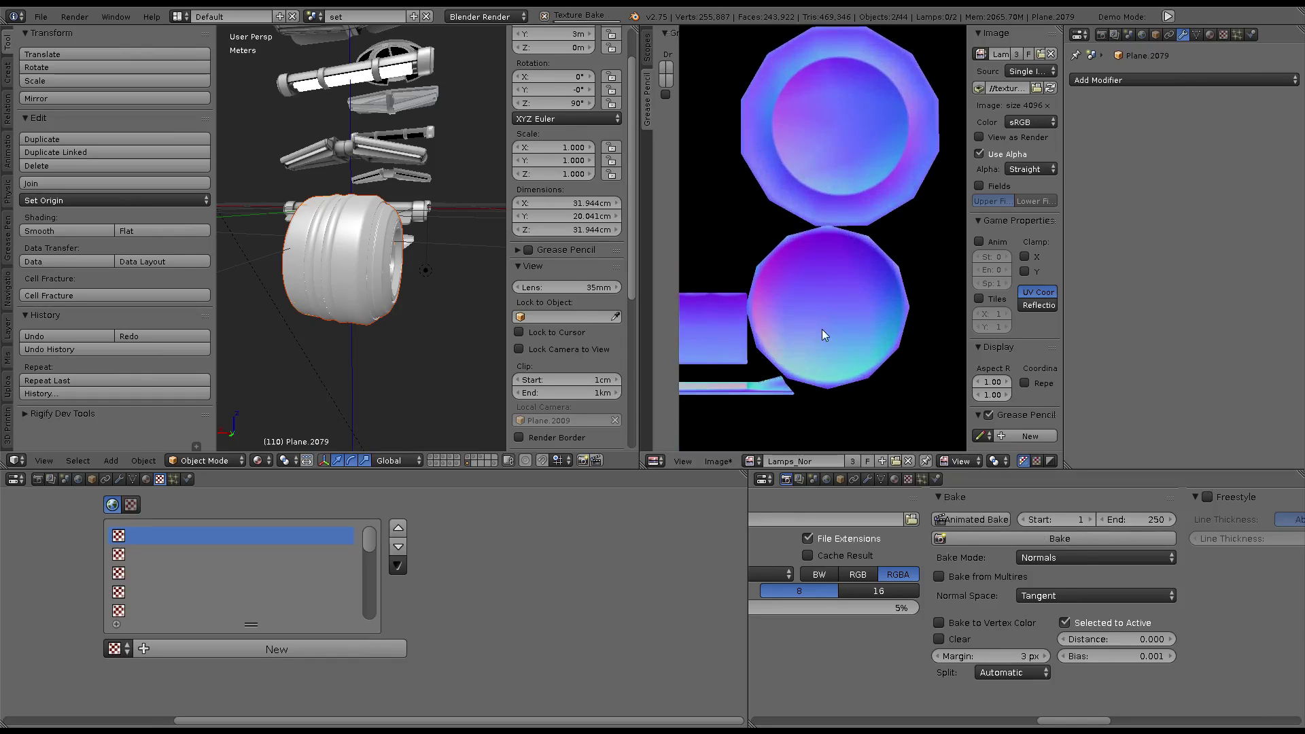
{"action": "scroll", "coordinate": [822, 329], "scroll_direction": "up", "scroll_amount": 2}
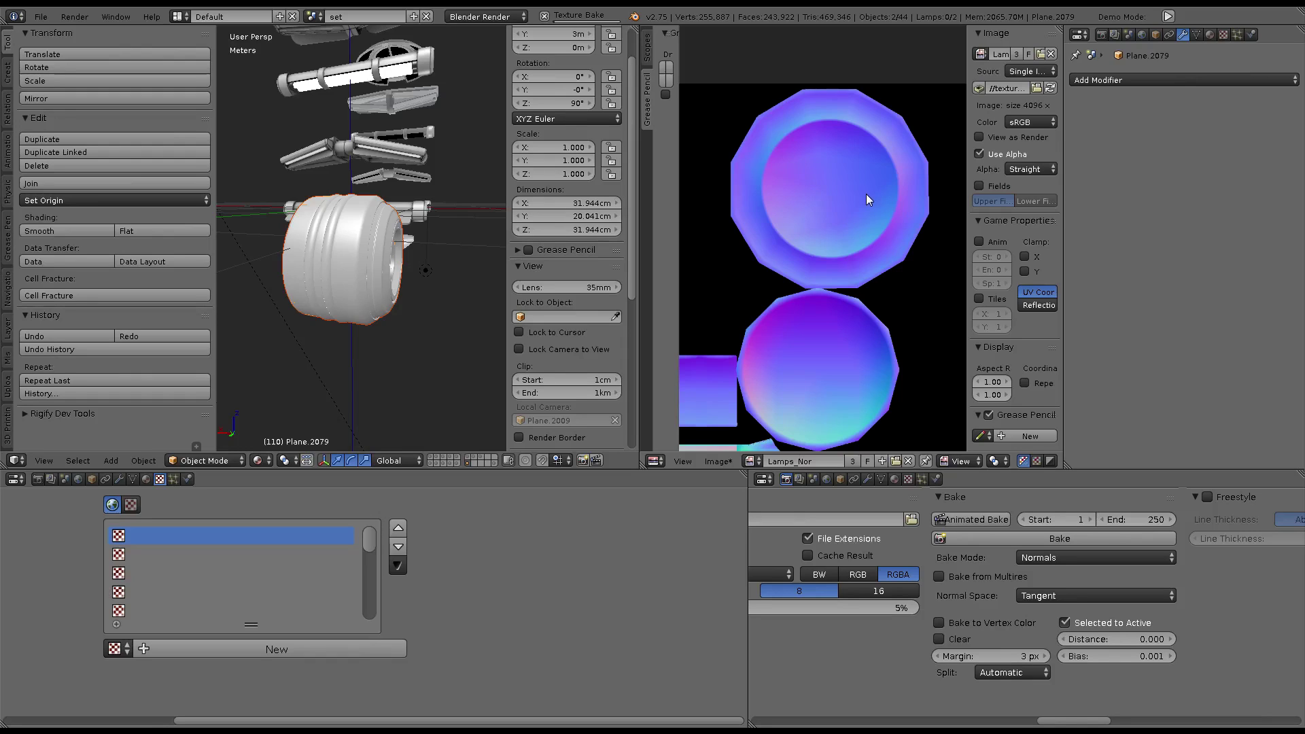
{"action": "scroll", "coordinate": [924, 251], "scroll_direction": "up", "scroll_amount": 2}
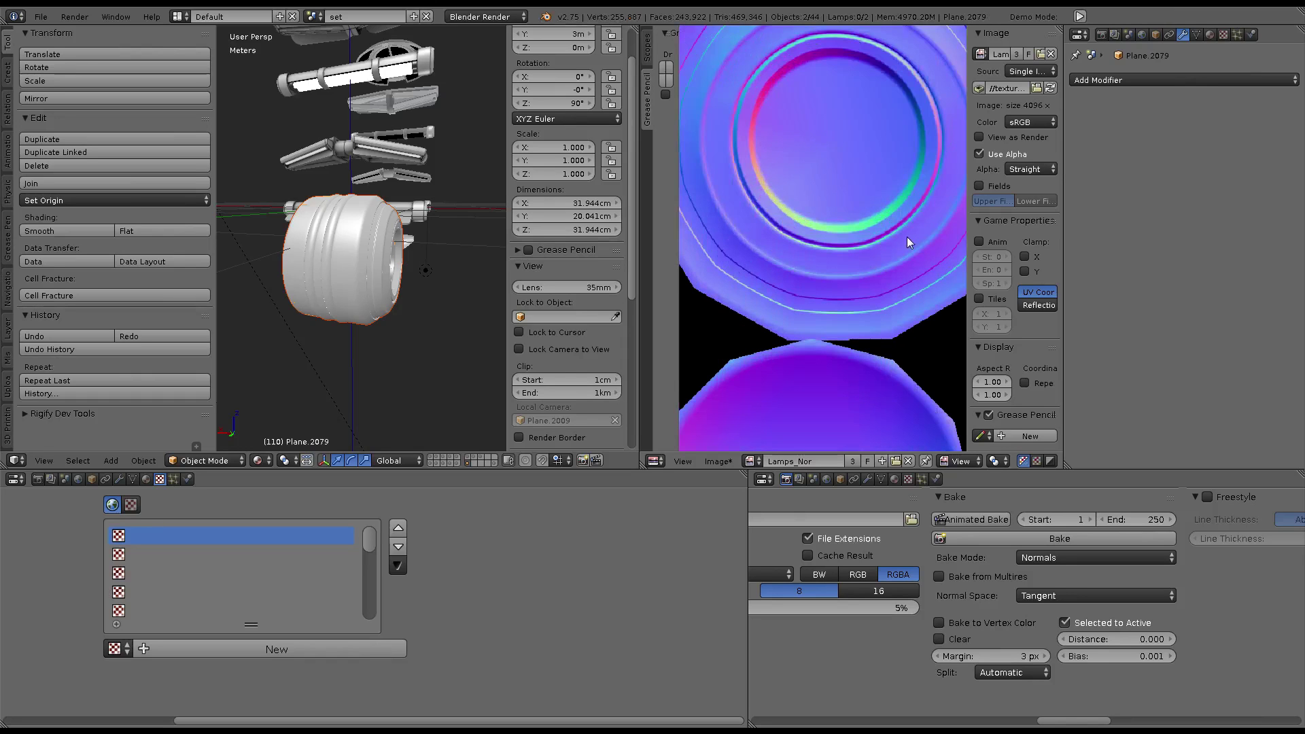
{"action": "scroll", "coordinate": [907, 237], "scroll_direction": "down", "scroll_amount": 1}
{"action": "scroll", "coordinate": [887, 375], "scroll_direction": "up", "scroll_amount": 1}
{"action": "scroll", "coordinate": [799, 302], "scroll_direction": "up", "scroll_amount": 4}
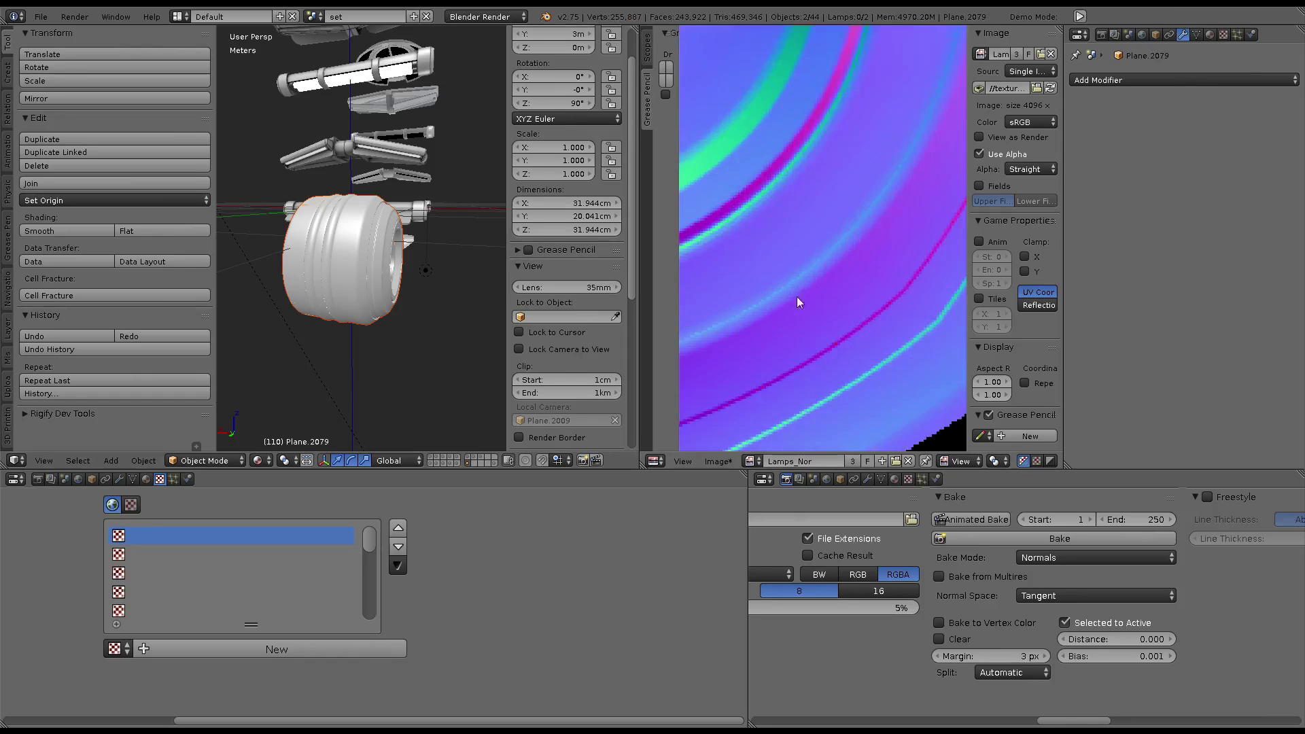
{"action": "key", "text": "ctrl+Up"}
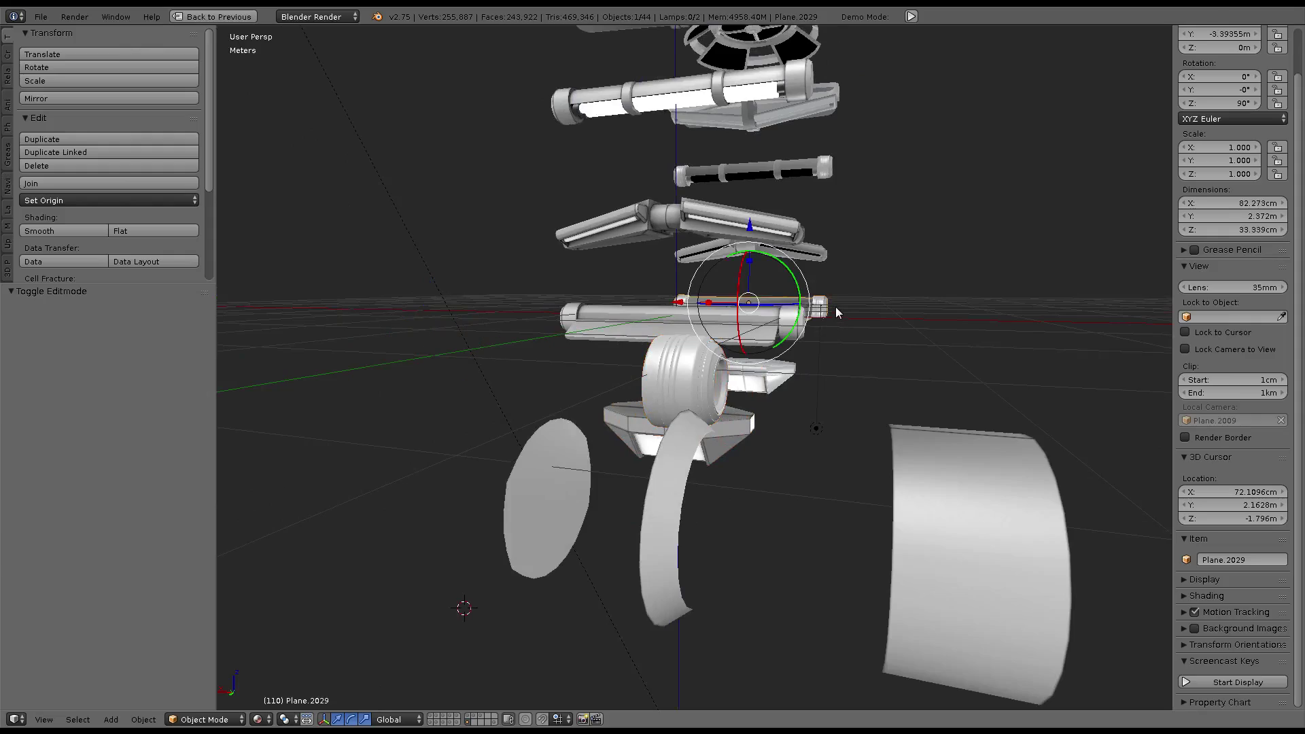
Inspect the grooved cylinder and add a trial Subdivision Surface modifier to it
{"action": "key", "text": "KP_Decimal"}
{"action": "mouse_move", "coordinate": [839, 309]}
{"action": "middle_mouse_down"}
{"action": "mouse_move", "coordinate": [729, 325]}
{"action": "mouse_move", "coordinate": [728, 304]}
{"action": "mouse_move", "coordinate": [709, 332]}
{"action": "middle_mouse_up"}
{"action": "scroll", "coordinate": [950, 267], "scroll_direction": "up", "scroll_amount": 3}
{"action": "mouse_move", "coordinate": [950, 266]}
{"action": "middle_mouse_down"}
{"action": "mouse_move", "coordinate": [856, 299]}
{"action": "mouse_move", "coordinate": [830, 279]}
{"action": "mouse_move", "coordinate": [835, 238]}
{"action": "mouse_move", "coordinate": [895, 358]}
{"action": "mouse_move", "coordinate": [865, 471]}
{"action": "mouse_move", "coordinate": [662, 279]}
{"action": "mouse_move", "coordinate": [682, 202]}
{"action": "mouse_move", "coordinate": [850, 305]}
{"action": "middle_mouse_up"}
{"action": "key", "text": "ctrl+Up"}
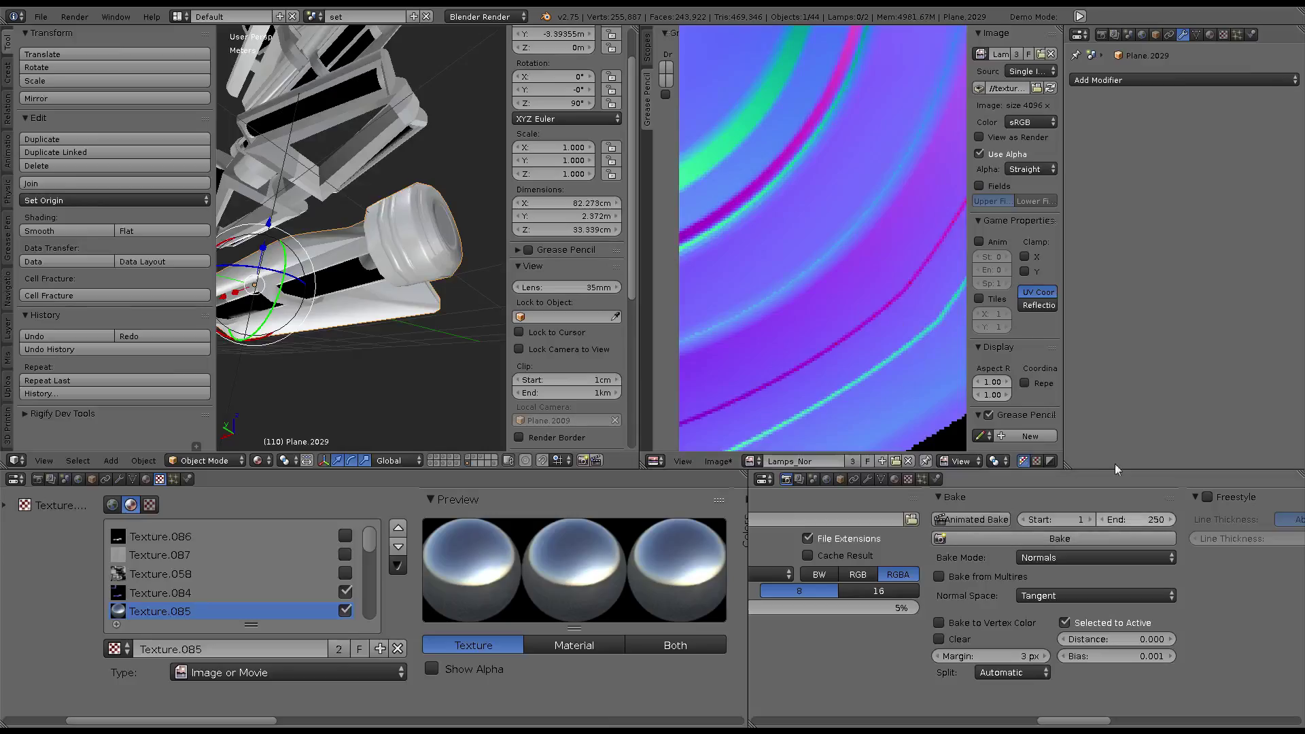
{"action": "left_click", "coordinate": [1158, 81]}
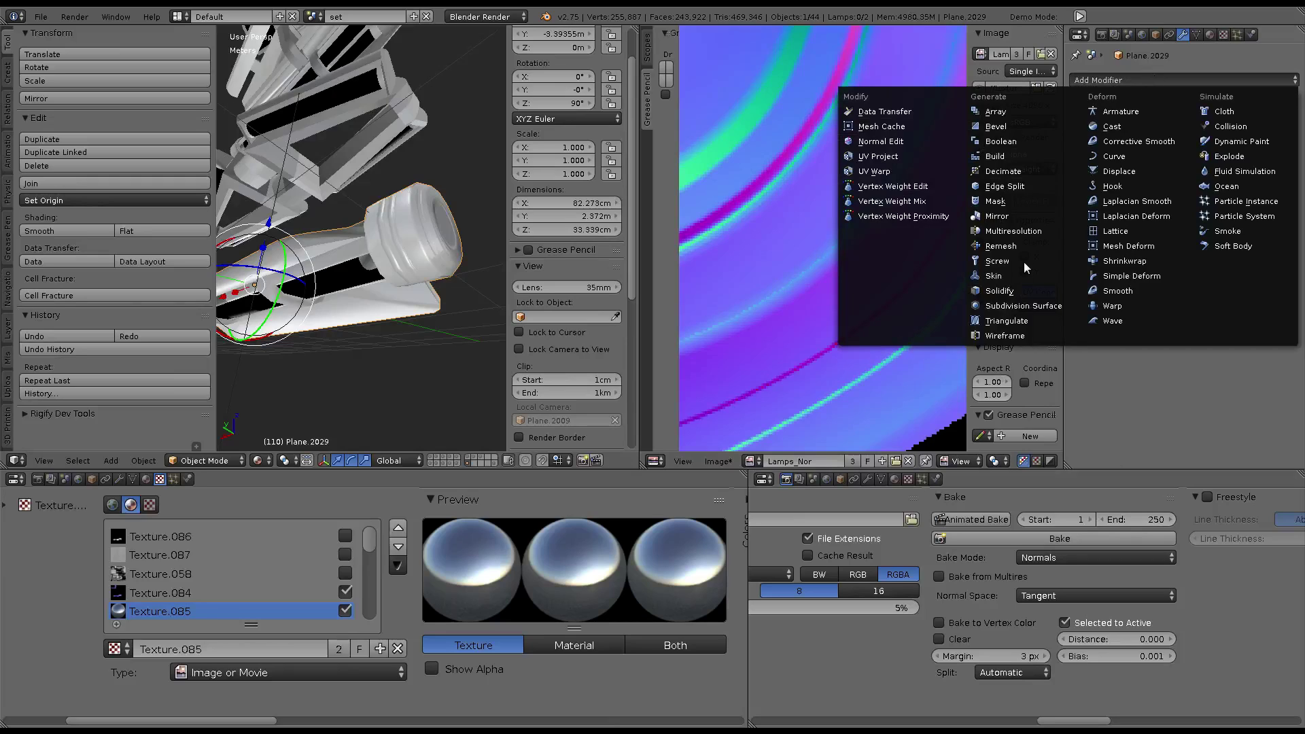
{"action": "left_click", "coordinate": [1018, 308]}
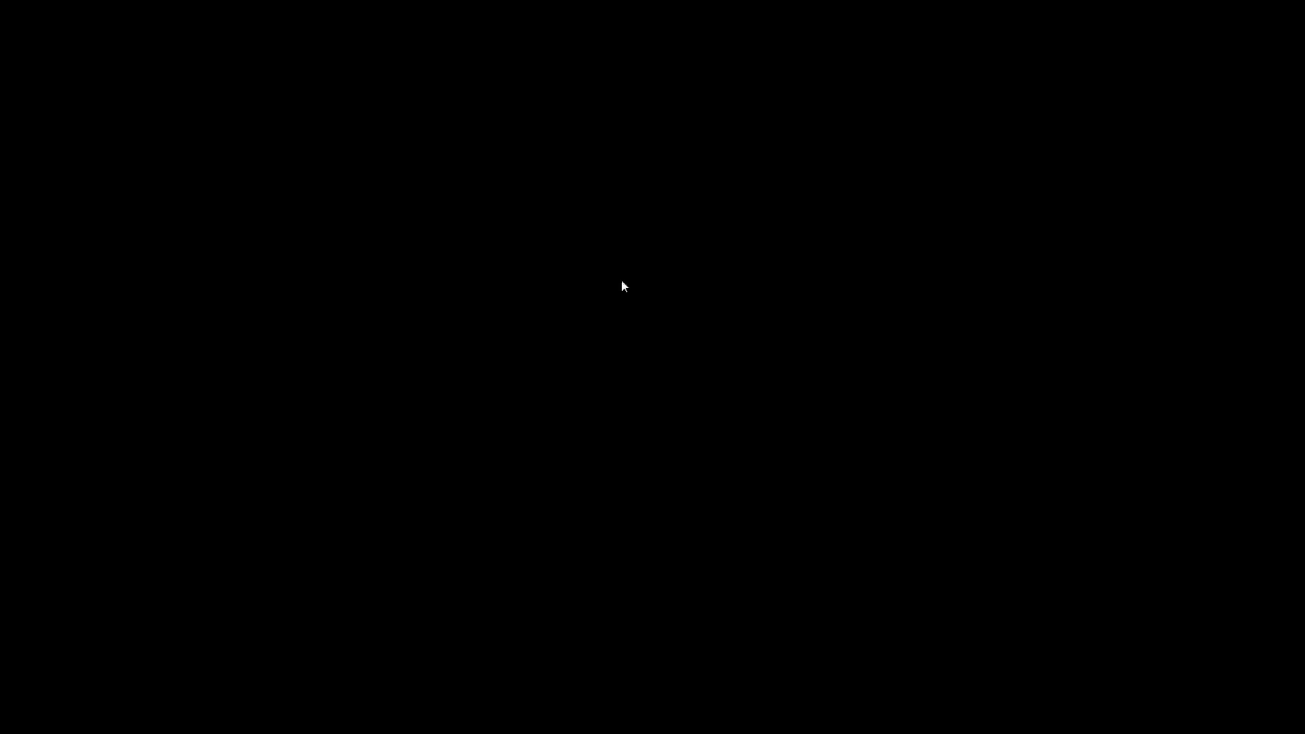
Compare the subdivided cylinder's end cap in the maximized 3D view
{"action": "key", "text": "ctrl+Up"}
{"action": "mouse_move", "coordinate": [688, 360]}
{"action": "middle_mouse_down"}
{"action": "mouse_move", "coordinate": [547, 348]}
{"action": "mouse_move", "coordinate": [632, 405]}
{"action": "mouse_move", "coordinate": [892, 419]}
{"action": "mouse_move", "coordinate": [760, 410]}
{"action": "mouse_move", "coordinate": [719, 338]}
{"action": "middle_mouse_up"}
{"action": "key", "text": "ctrl+Up"}
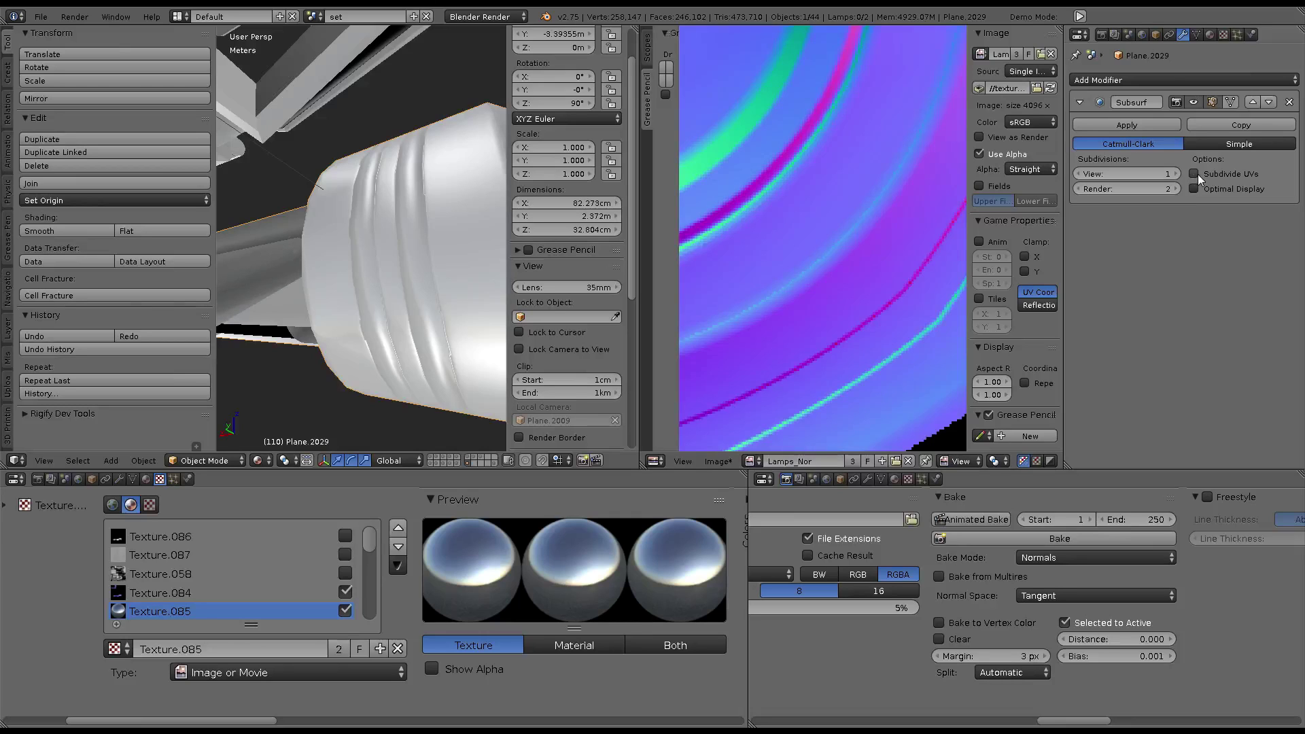
{"action": "key", "text": "ctrl+Up"}
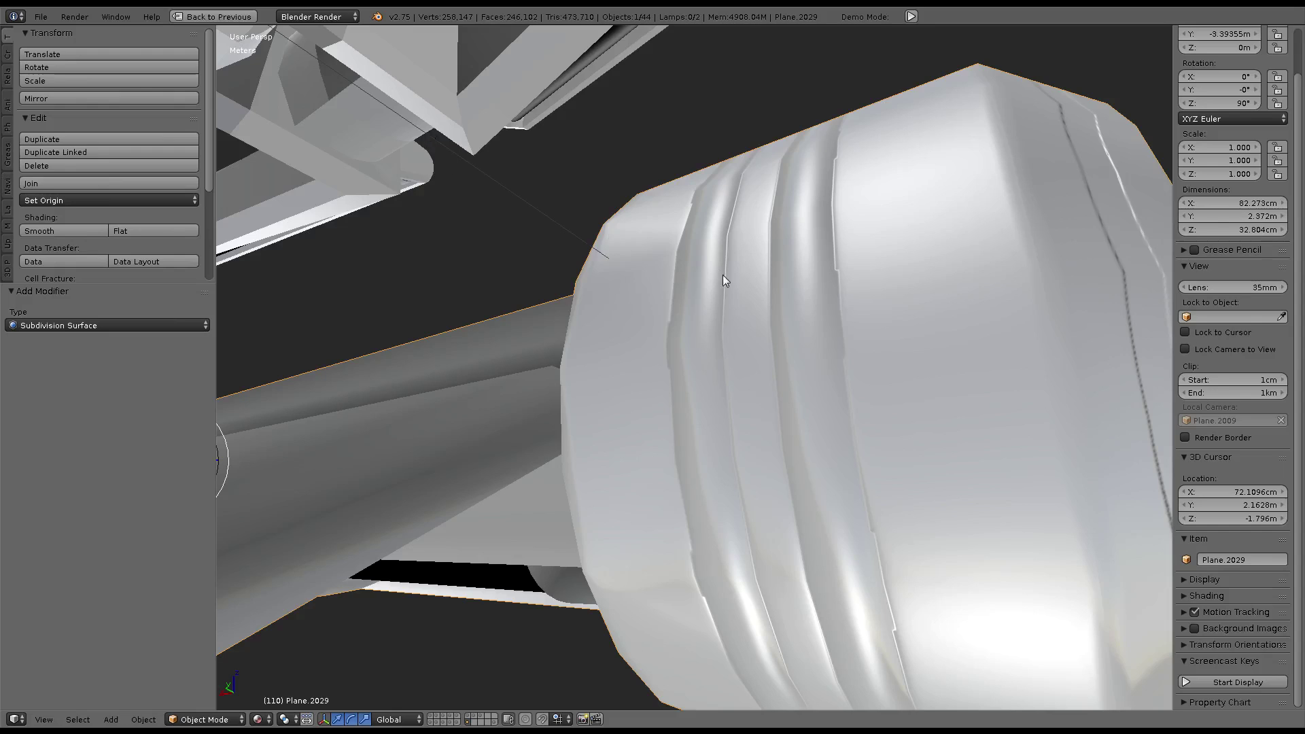
{"action": "scroll", "coordinate": [723, 274], "scroll_direction": "down", "scroll_amount": 5}
{"action": "mouse_move", "coordinate": [736, 344]}
{"action": "middle_mouse_down"}
{"action": "mouse_move", "coordinate": [690, 334]}
{"action": "mouse_move", "coordinate": [666, 308]}
{"action": "middle_mouse_up"}
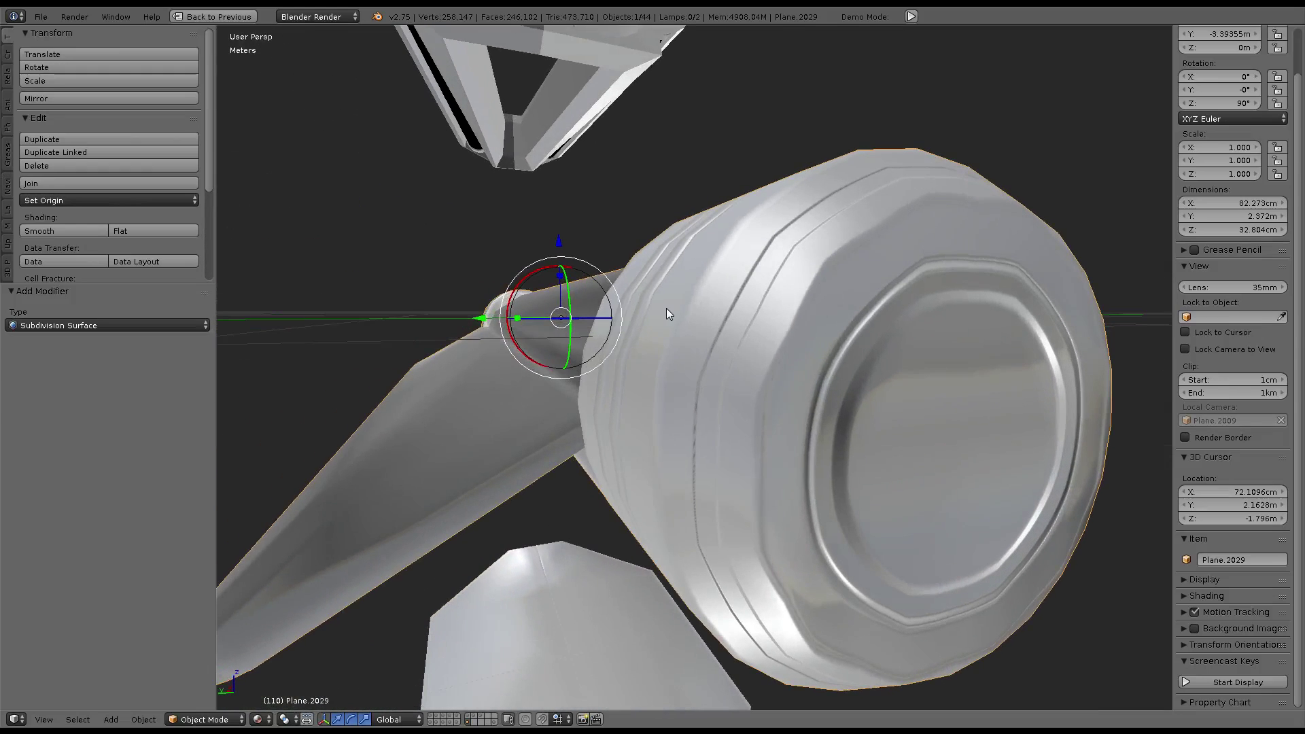
{"action": "key", "text": "ctrl+Up"}
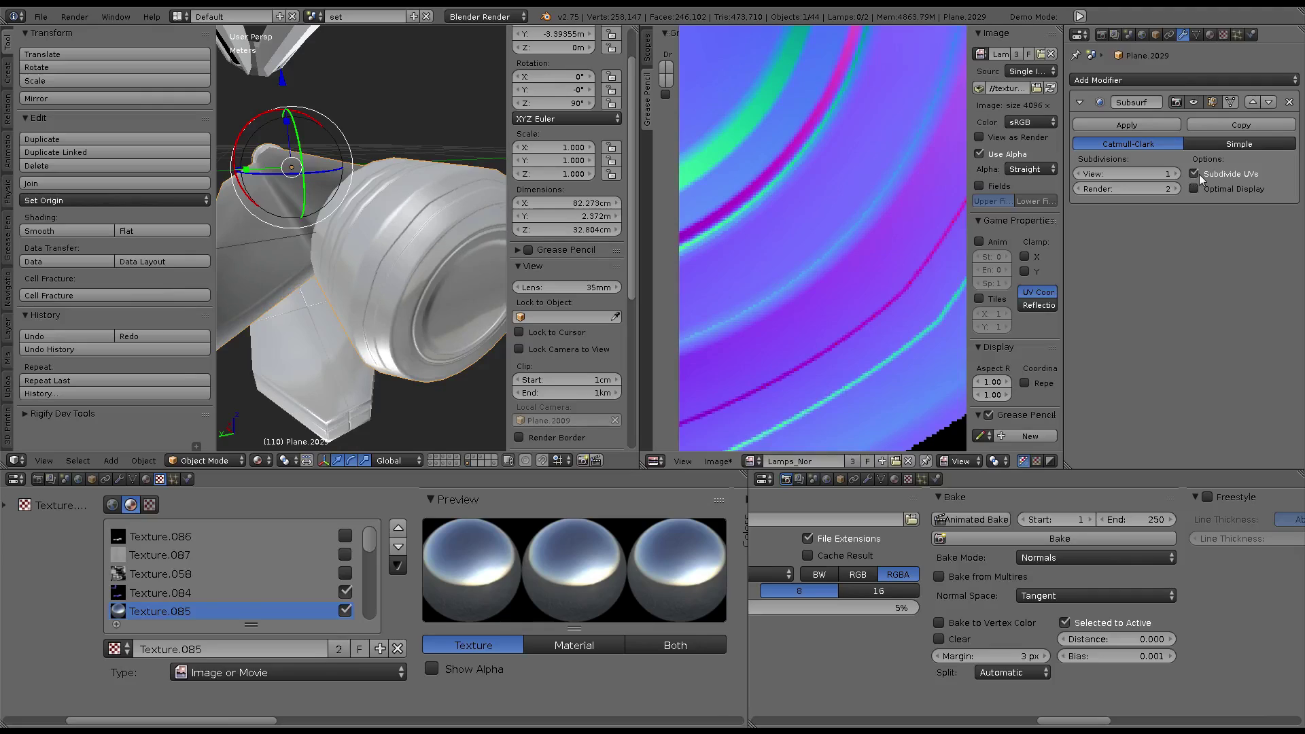
{"action": "key", "text": "ctrl+Up"}
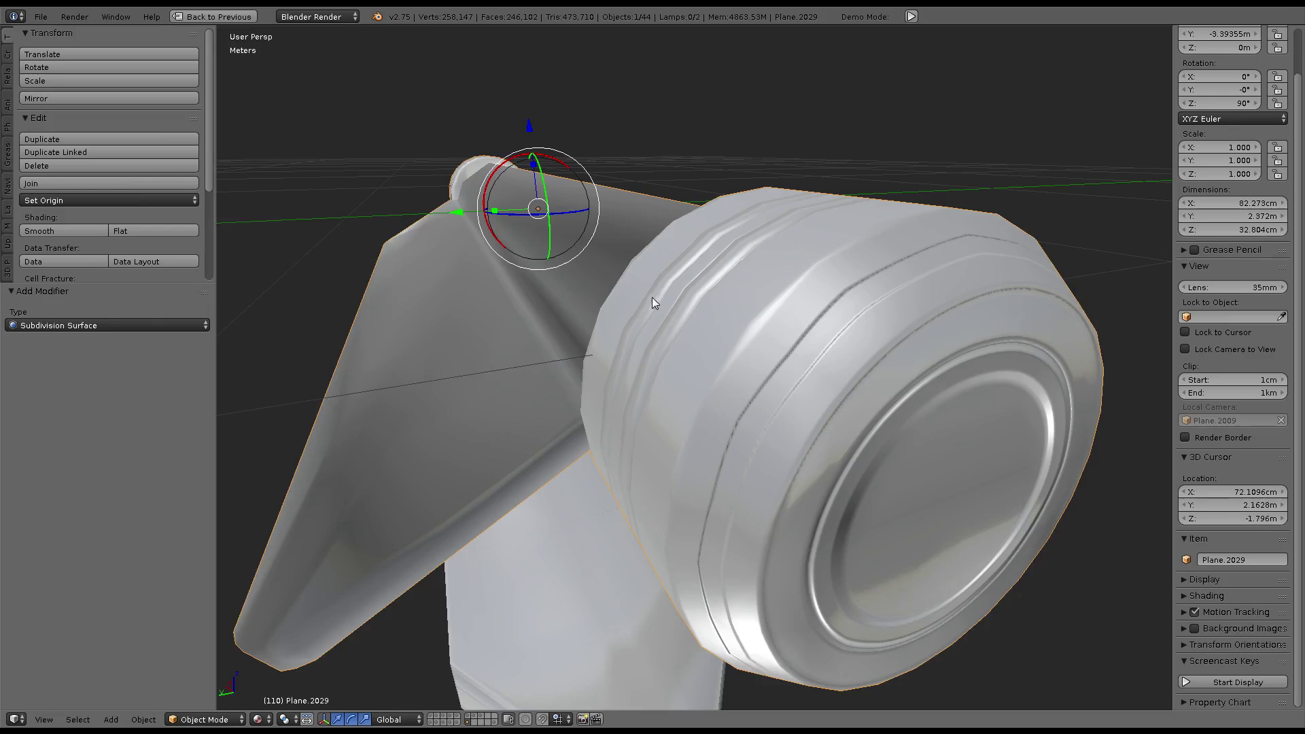
{"action": "middle_click_drag", "start_coordinate": [652, 297], "coordinate": [577, 311]}
Remove the Subsurf modifier and view the unsmoothed cylinder from the front
{"action": "key", "text": "ctrl+Up"}
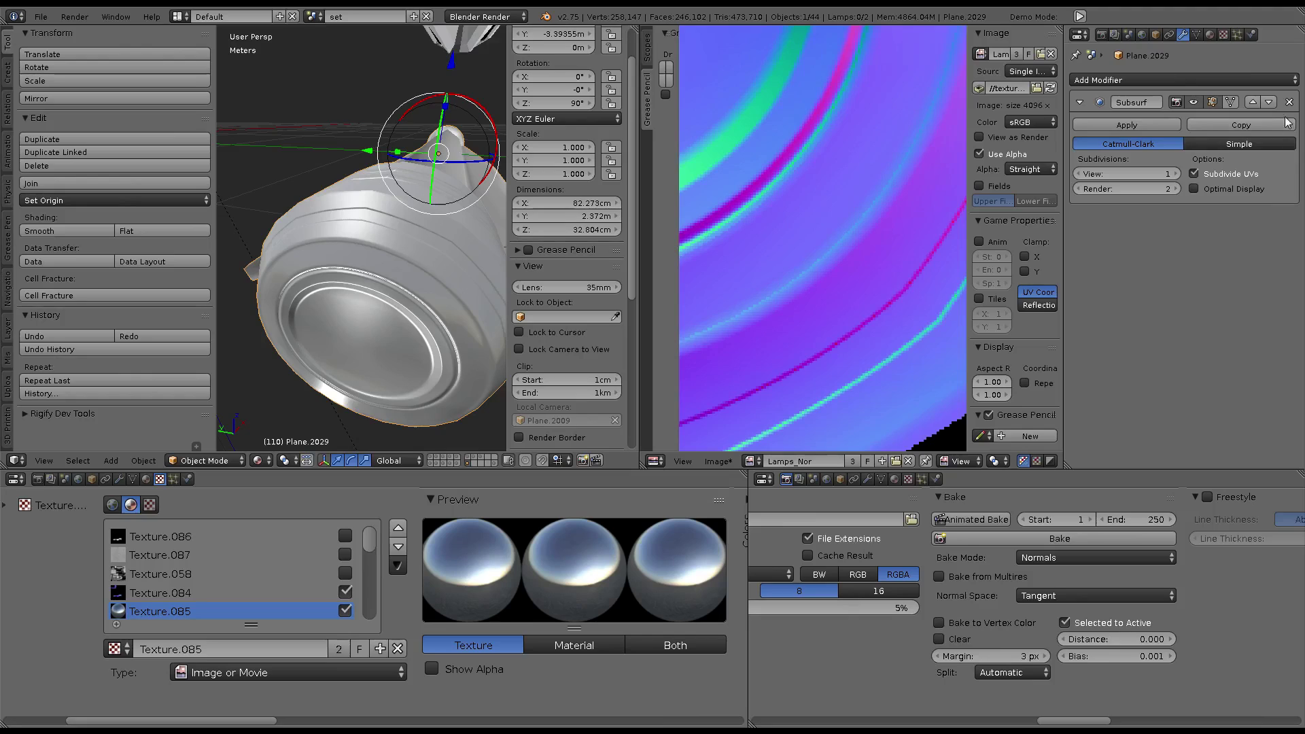
{"action": "left_click", "coordinate": [1289, 102]}
{"action": "key", "text": "ctrl+Up"}
{"action": "mouse_move", "coordinate": [284, 213]}
{"action": "middle_mouse_down"}
{"action": "mouse_move", "coordinate": [411, 288]}
{"action": "mouse_move", "coordinate": [525, 191]}
{"action": "mouse_move", "coordinate": [459, 225]}
{"action": "mouse_move", "coordinate": [391, 289]}
{"action": "mouse_move", "coordinate": [455, 259]}
{"action": "mouse_move", "coordinate": [496, 296]}
{"action": "mouse_move", "coordinate": [382, 227]}
{"action": "mouse_move", "coordinate": [577, 406]}
{"action": "mouse_move", "coordinate": [537, 373]}
{"action": "middle_mouse_up"}
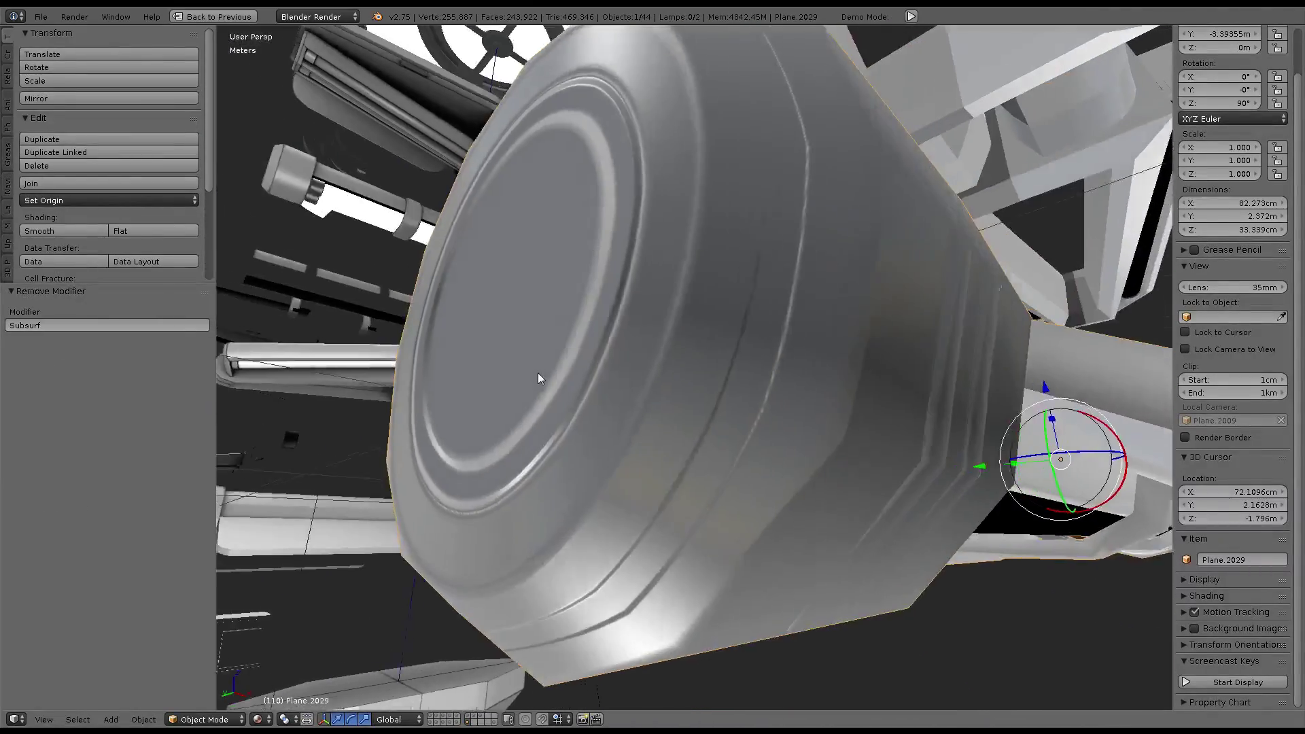
{"action": "scroll", "coordinate": [537, 372], "scroll_direction": "up", "scroll_amount": 3}
{"action": "scroll", "coordinate": [511, 415], "scroll_direction": "down", "scroll_amount": 5}
{"action": "mouse_move", "coordinate": [513, 430]}
{"action": "middle_mouse_down"}
{"action": "mouse_move", "coordinate": [622, 425]}
{"action": "mouse_move", "coordinate": [616, 343]}
{"action": "mouse_move", "coordinate": [676, 413]}
{"action": "mouse_move", "coordinate": [961, 329]}
{"action": "mouse_move", "coordinate": [716, 311]}
{"action": "middle_mouse_up"}
Select the round cylinder cap and inspect it from the side
{"action": "scroll", "coordinate": [715, 311], "scroll_direction": "up", "scroll_amount": 3}
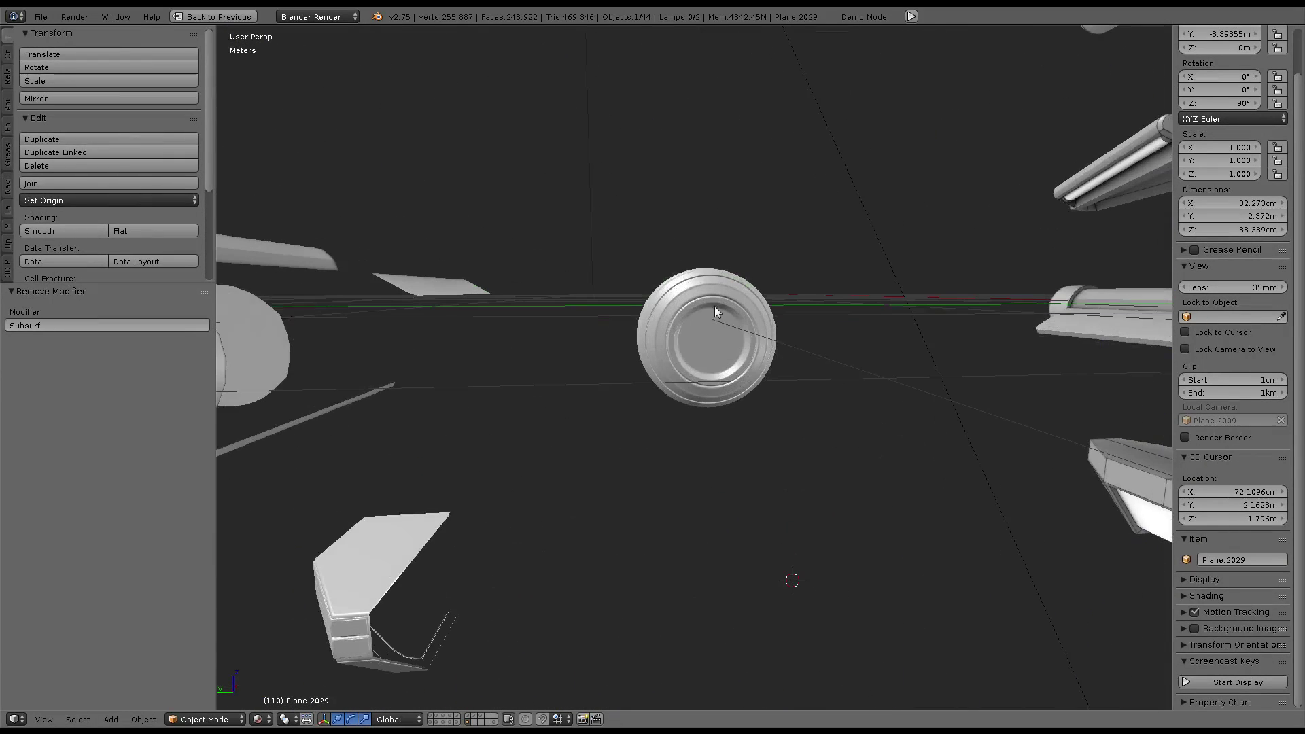
{"action": "right_click", "coordinate": [715, 306]}
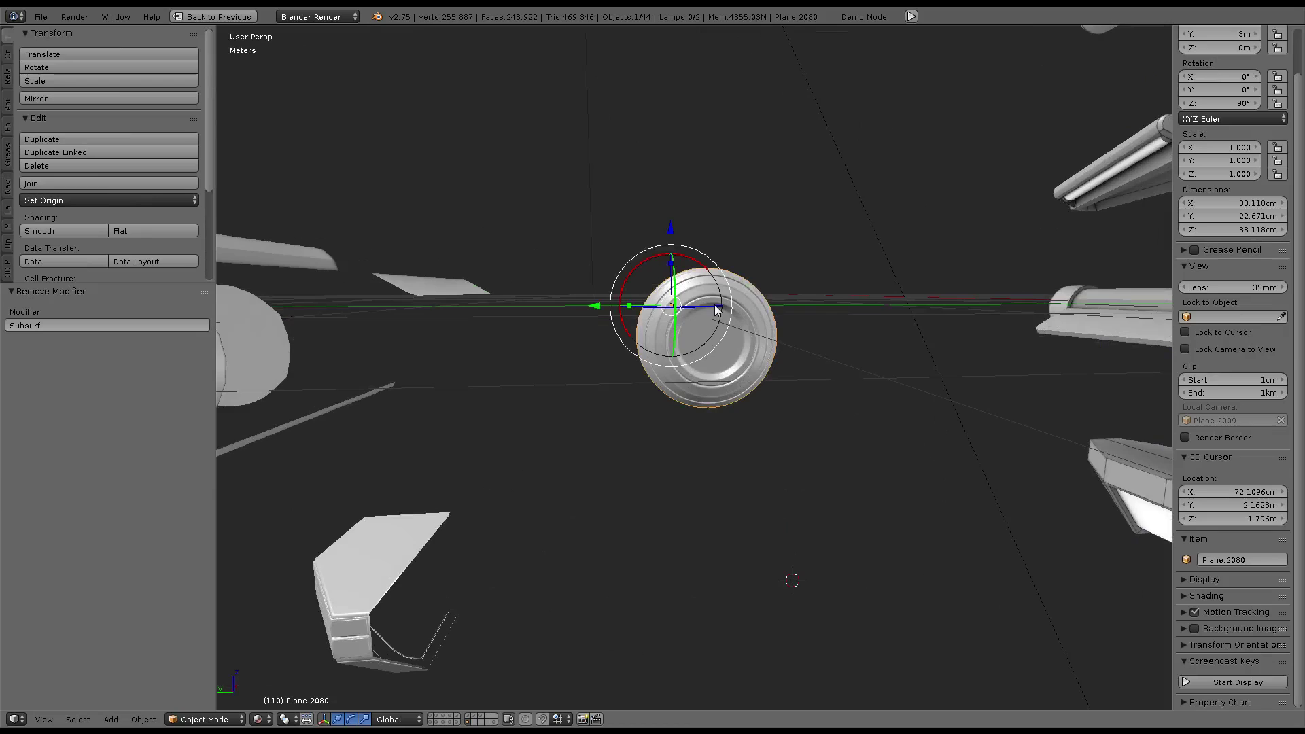
{"action": "key", "text": "KP_Decimal"}
{"action": "mouse_move", "coordinate": [715, 305]}
{"action": "middle_mouse_down"}
{"action": "mouse_move", "coordinate": [671, 280]}
{"action": "mouse_move", "coordinate": [748, 337]}
{"action": "mouse_move", "coordinate": [728, 496]}
{"action": "mouse_move", "coordinate": [703, 238]}
{"action": "mouse_move", "coordinate": [886, 283]}
{"action": "mouse_move", "coordinate": [678, 275]}
{"action": "middle_mouse_up"}
{"action": "key", "text": "g"}
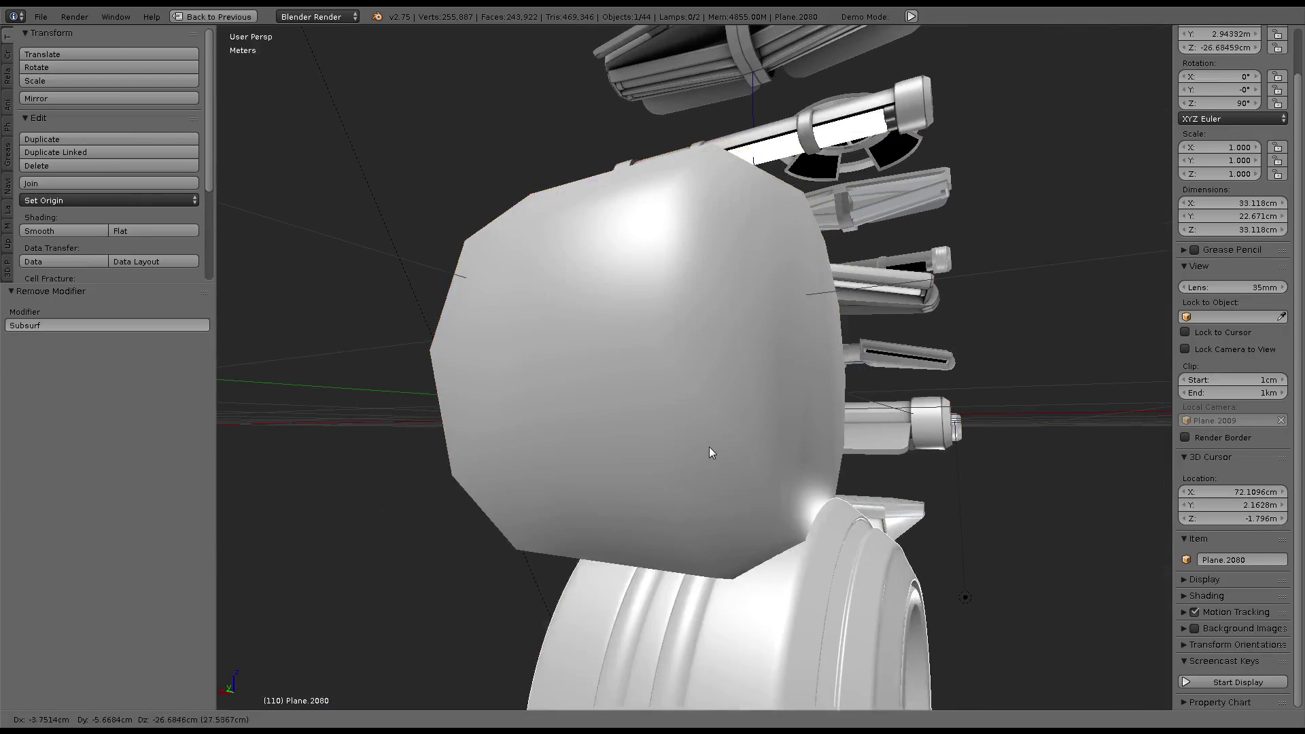
{"action": "right_click", "coordinate": [709, 452]}
Select the barrel behind the cap and centre the view on it
{"action": "right_click", "coordinate": [666, 276]}
{"action": "key", "text": "g"}
{"action": "right_click", "coordinate": [656, 237]}
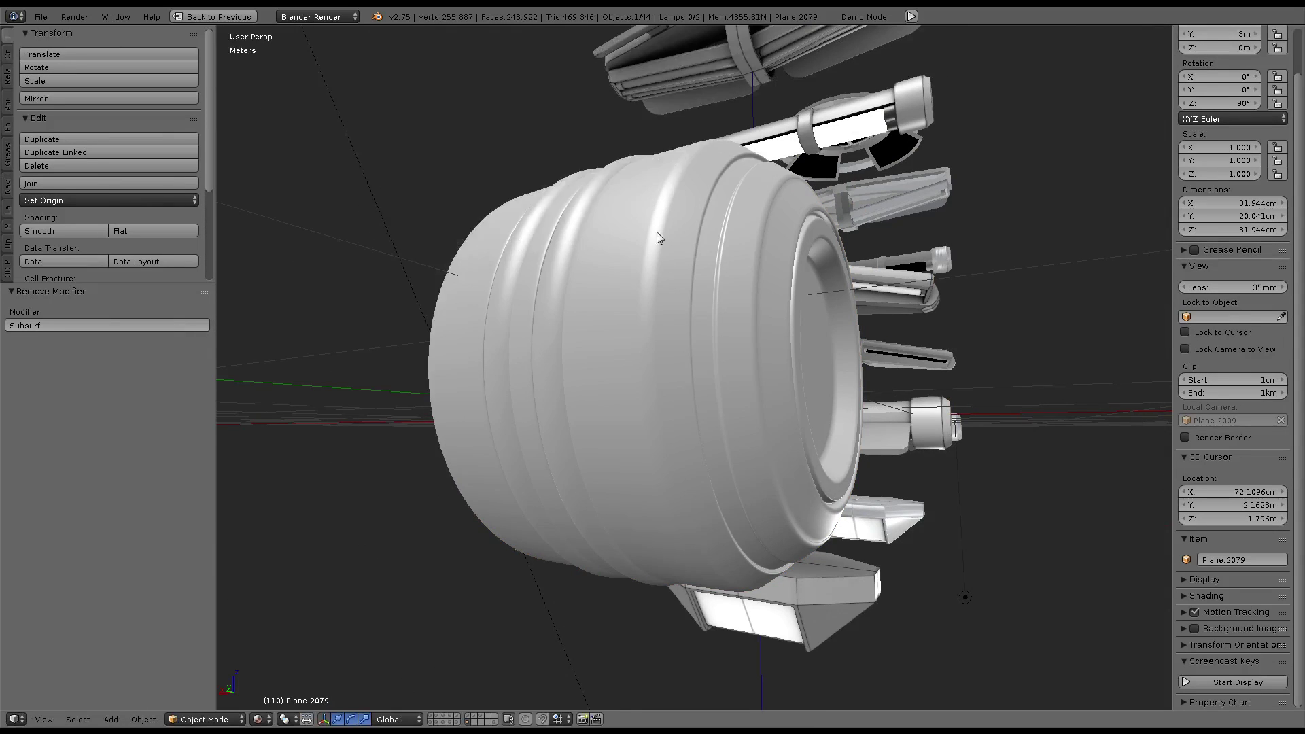
{"action": "scroll", "coordinate": [657, 236], "scroll_direction": "down", "scroll_amount": 5}
{"action": "mouse_move", "coordinate": [684, 293]}
{"action": "middle_mouse_down"}
{"action": "mouse_move", "coordinate": [651, 309]}
{"action": "mouse_move", "coordinate": [661, 268]}
{"action": "middle_mouse_up"}
{"action": "key", "text": "g"}
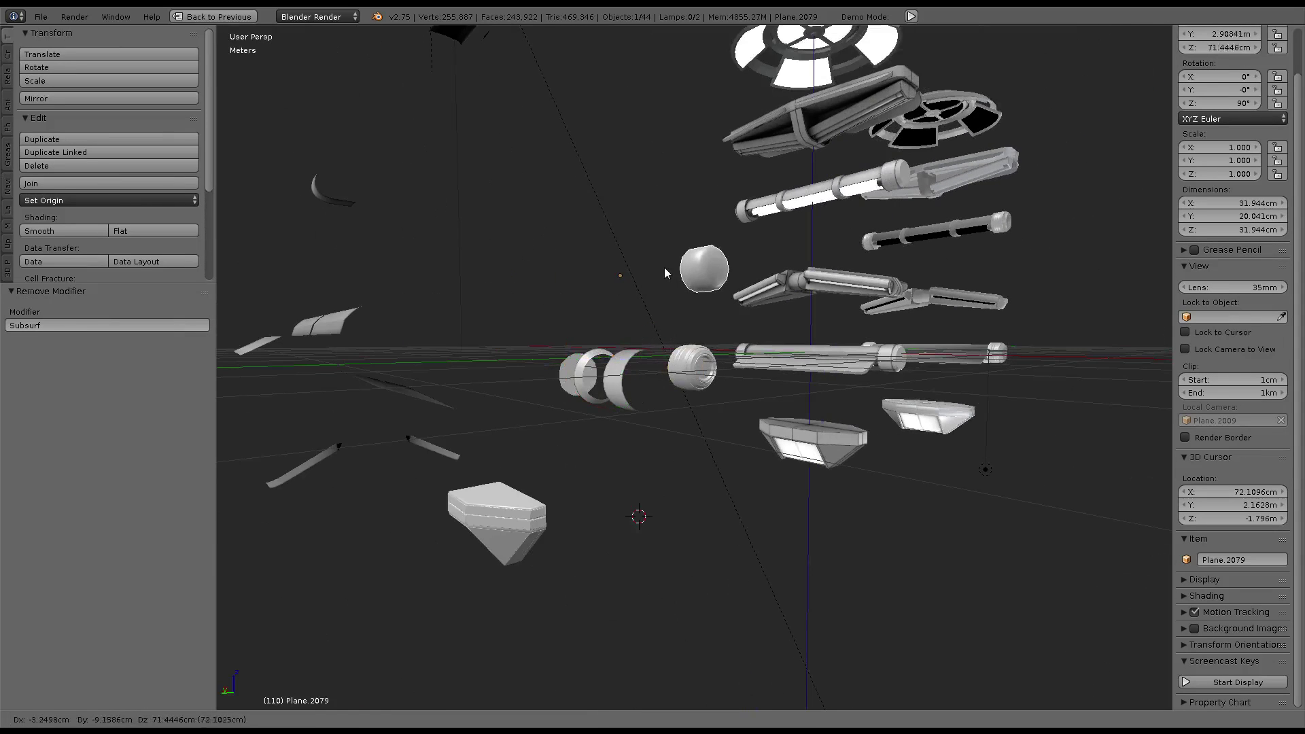
{"action": "right_click", "coordinate": [678, 301]}
{"action": "key", "text": "KP_Decimal"}
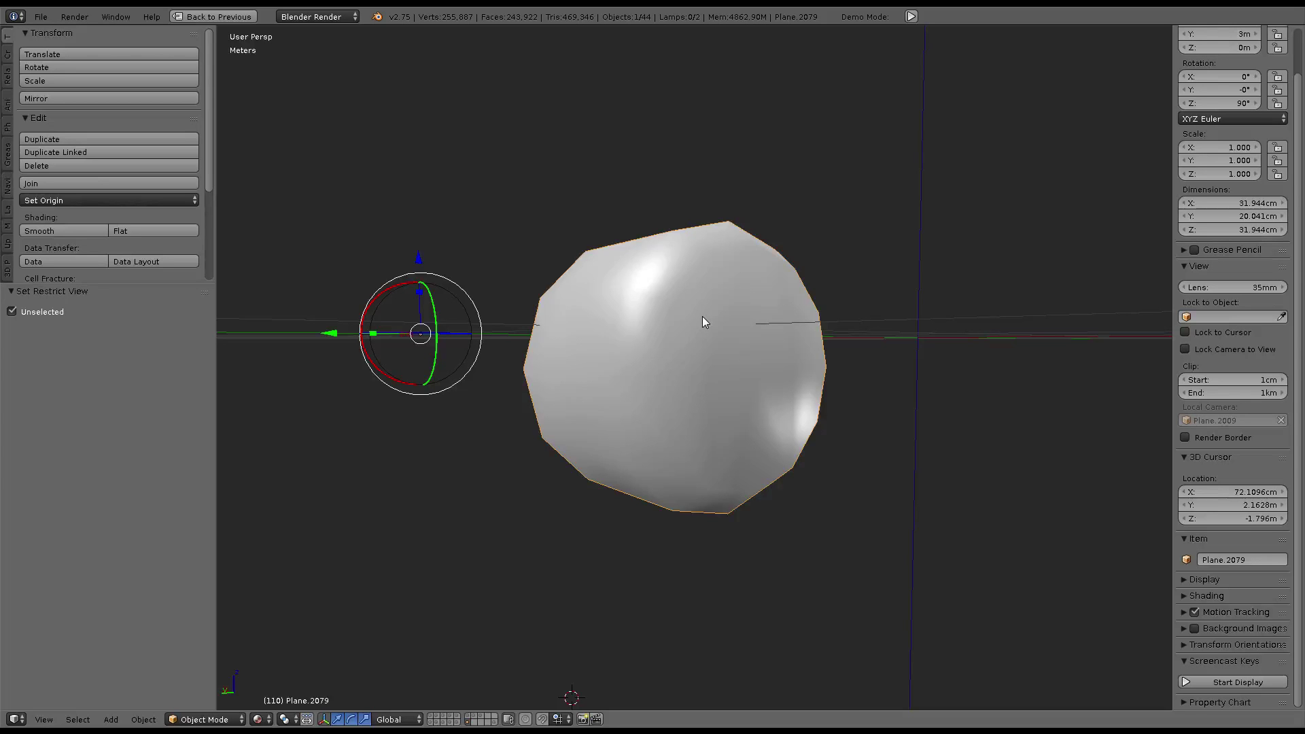
Add a Catmull-Clark Subsurf (View 1, Render 2) to the barrel and apply it
{"action": "key", "text": "ctrl+Up"}
{"action": "left_click", "coordinate": [1142, 79]}
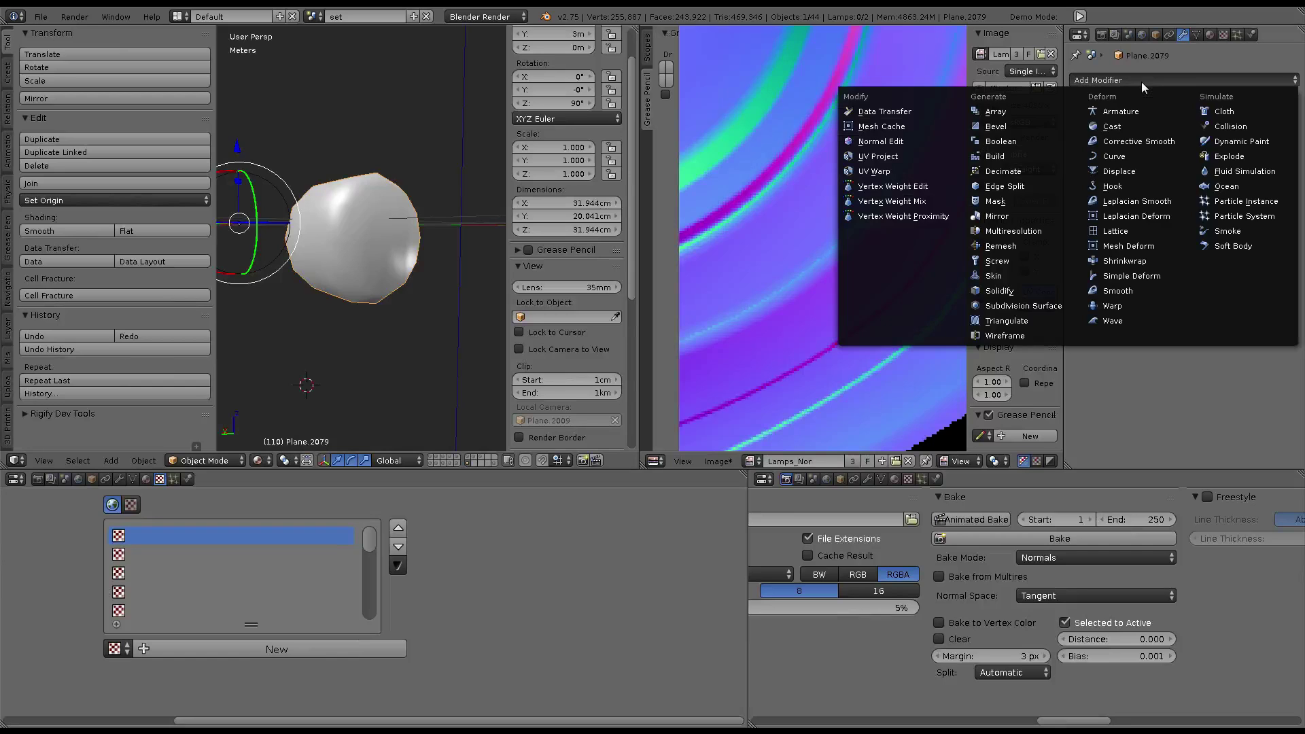
{"action": "left_click", "coordinate": [1026, 306]}
{"action": "key", "text": "ctrl+Up"}
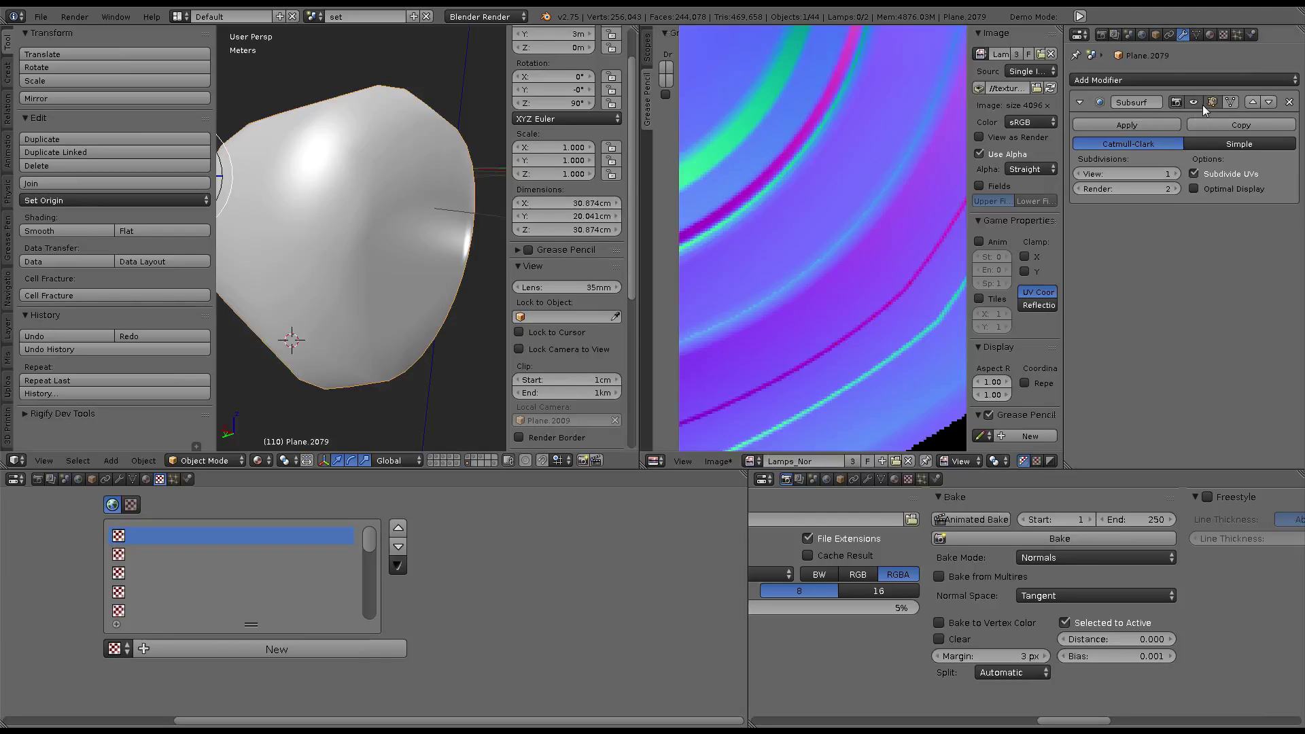
{"action": "left_click", "coordinate": [1194, 102]}
{"action": "left_click", "coordinate": [1106, 125]}
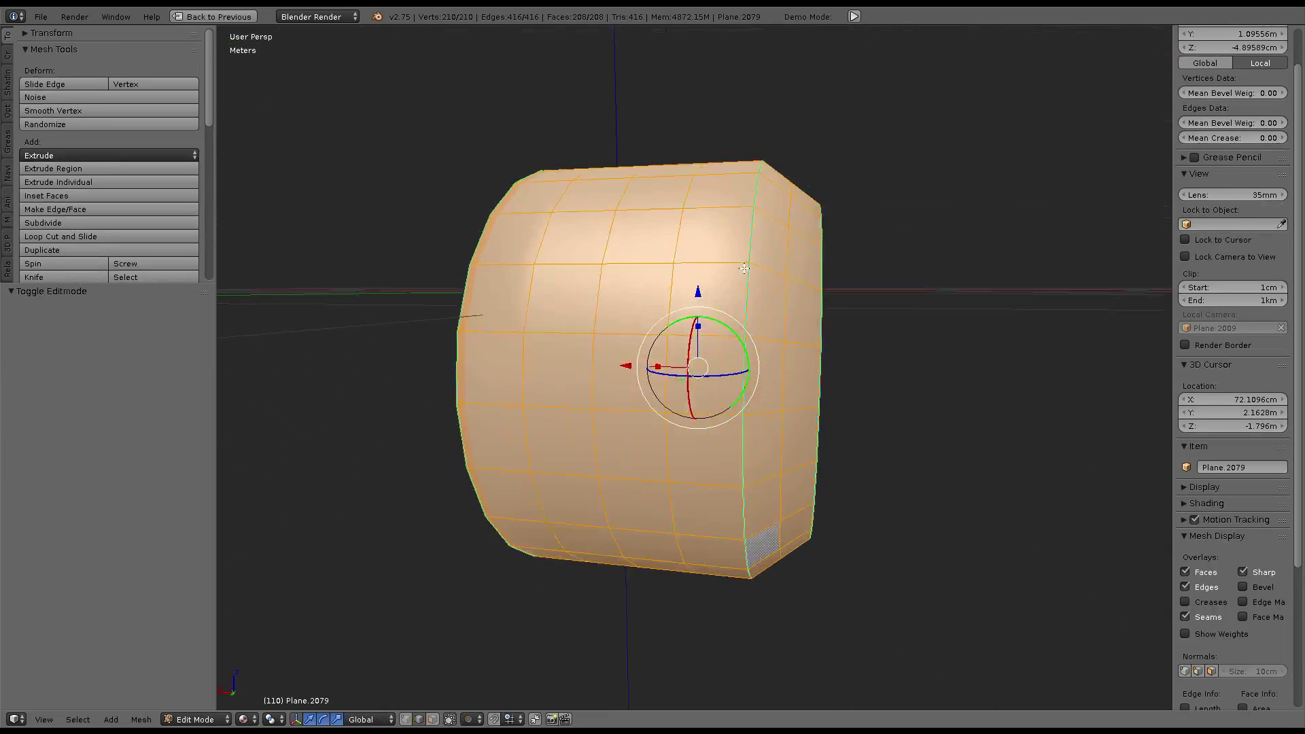
{"action": "middle_click_drag", "start_coordinate": [744, 269], "coordinate": [738, 301]}
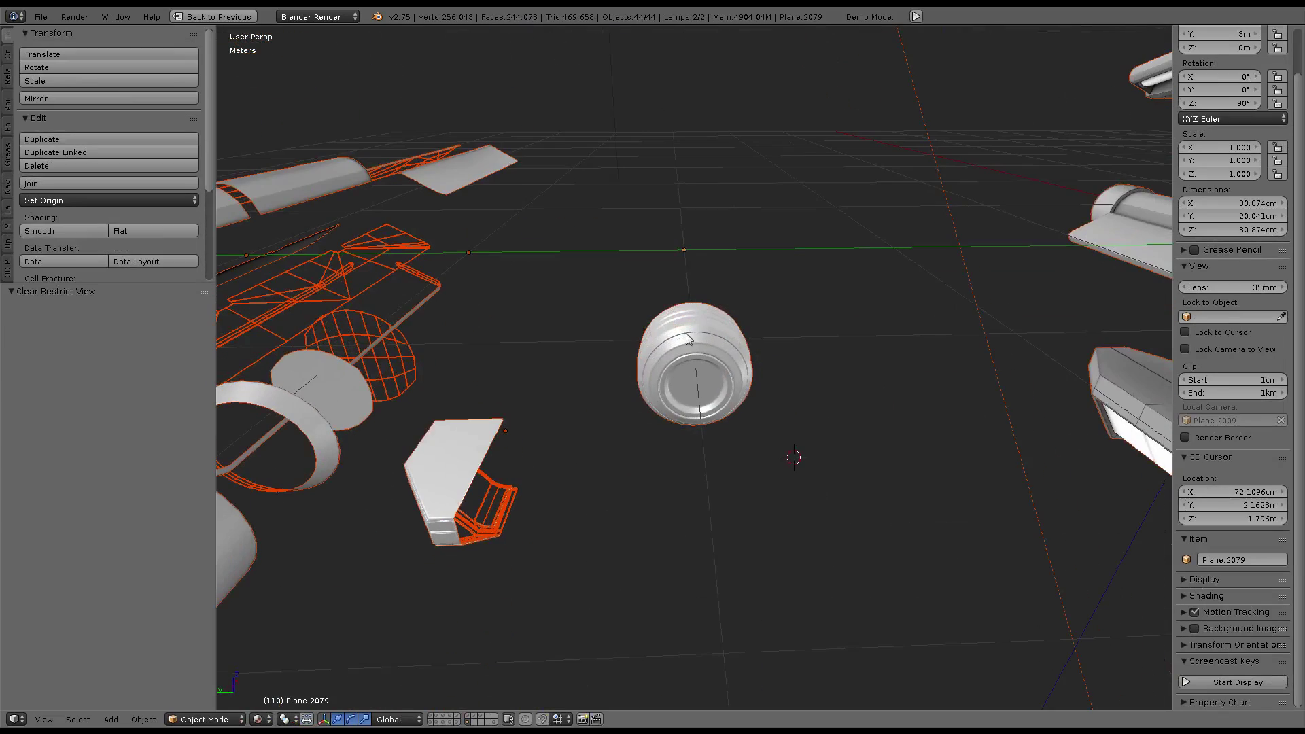
Select the part and orbit the view back out from the close-up
{"action": "right_click", "coordinate": [699, 385]}
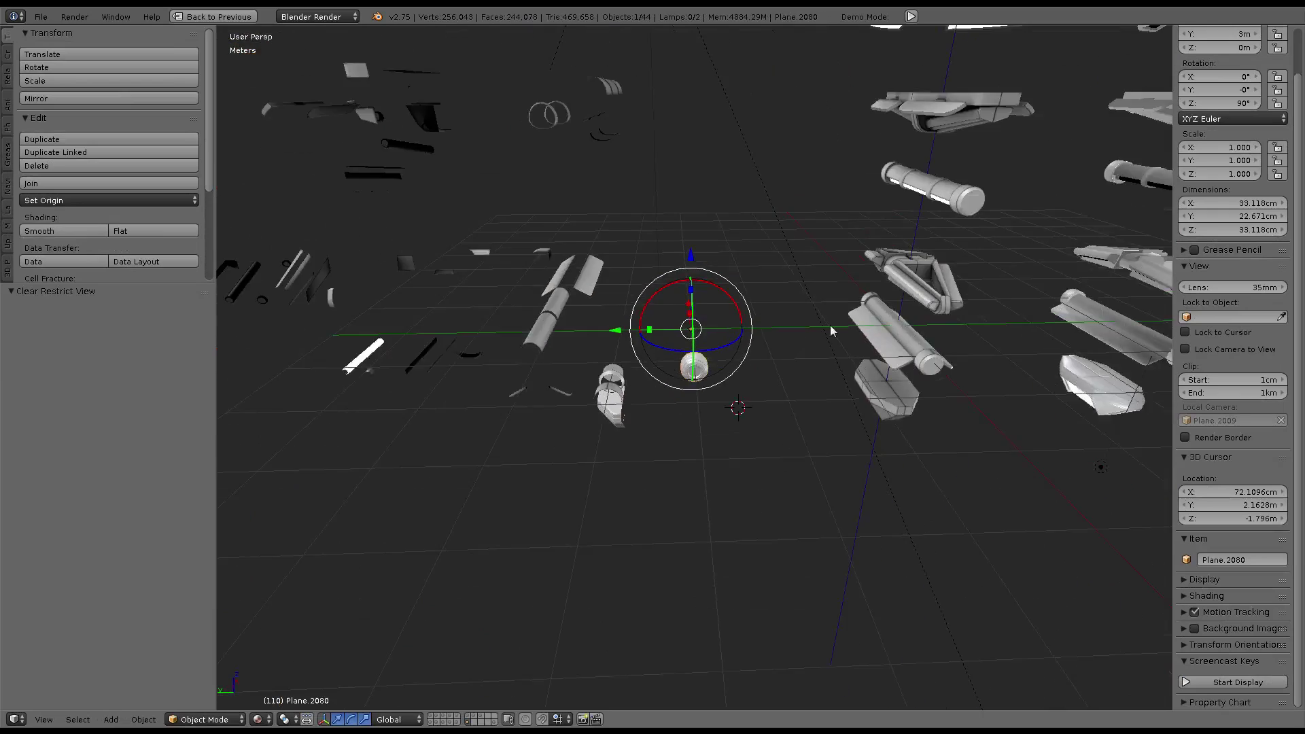
{"action": "middle_click_drag", "start_coordinate": [548, 303], "coordinate": [673, 337]}
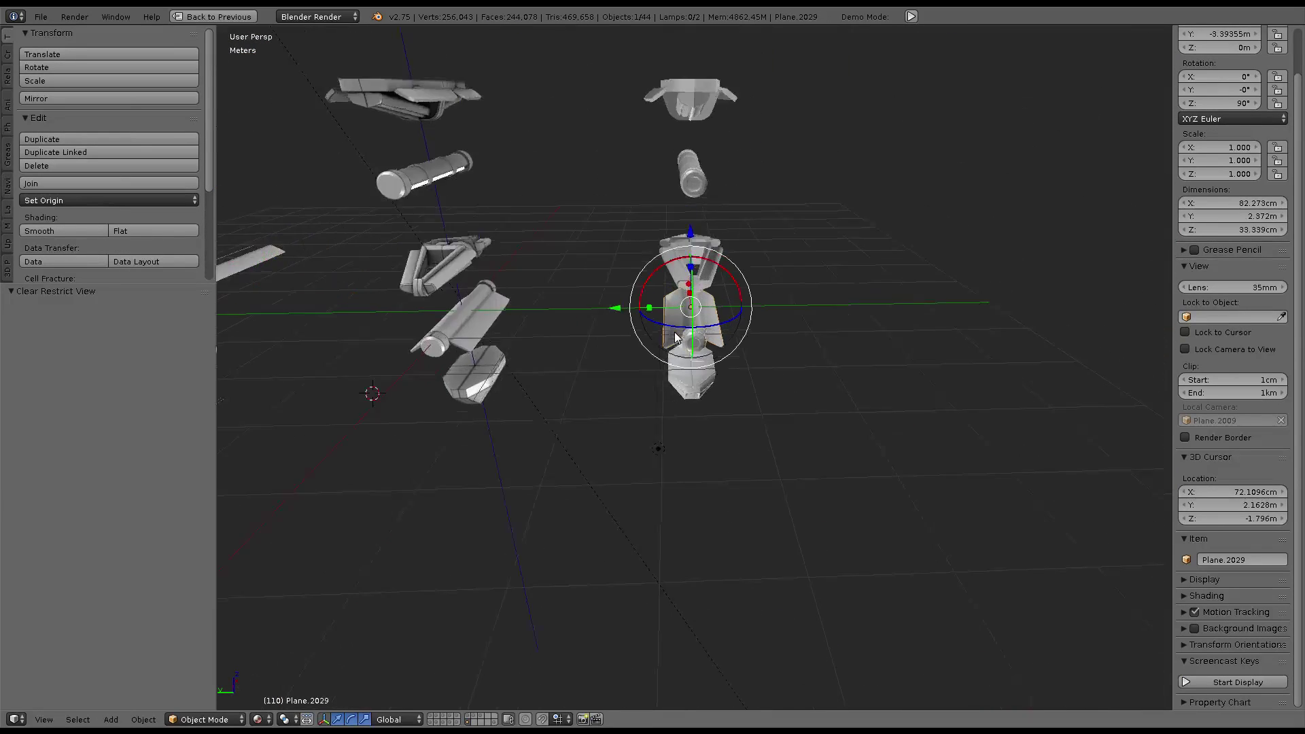
{"action": "scroll", "coordinate": [676, 337], "scroll_direction": "up", "scroll_amount": 5}
{"action": "scroll", "coordinate": [743, 278], "scroll_direction": "up", "scroll_amount": 3}
{"action": "scroll", "coordinate": [666, 275], "scroll_direction": "up", "scroll_amount": 3}
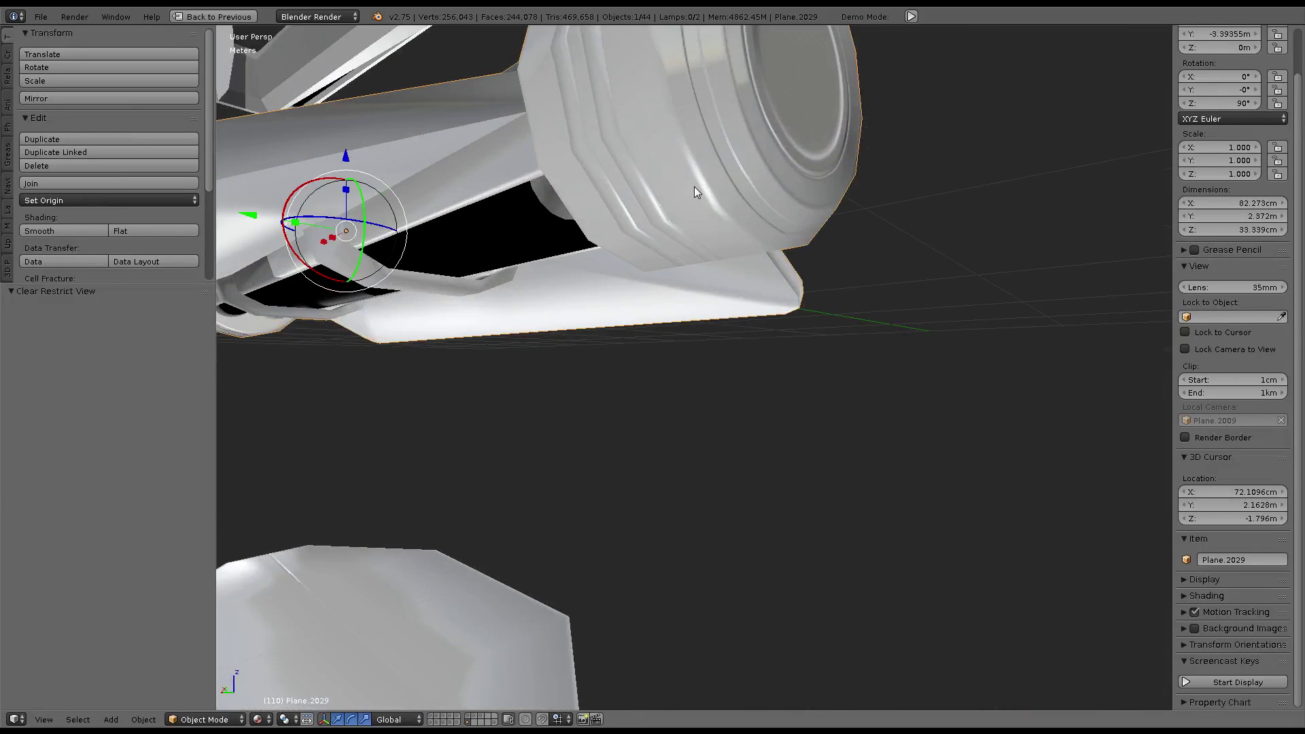
{"action": "mouse_move", "coordinate": [695, 186]}
{"action": "middle_mouse_down"}
{"action": "mouse_move", "coordinate": [741, 276]}
{"action": "mouse_move", "coordinate": [828, 374]}
{"action": "middle_mouse_up"}
{"action": "scroll", "coordinate": [741, 276], "scroll_direction": "down", "scroll_amount": 4}
In Edit Mode, select the rod's end ring and the opposite end cap with linked selection
{"action": "key", "text": "Tab"}
{"action": "right_click", "coordinate": [756, 308]}
{"action": "key", "text": "ctrl+l"}
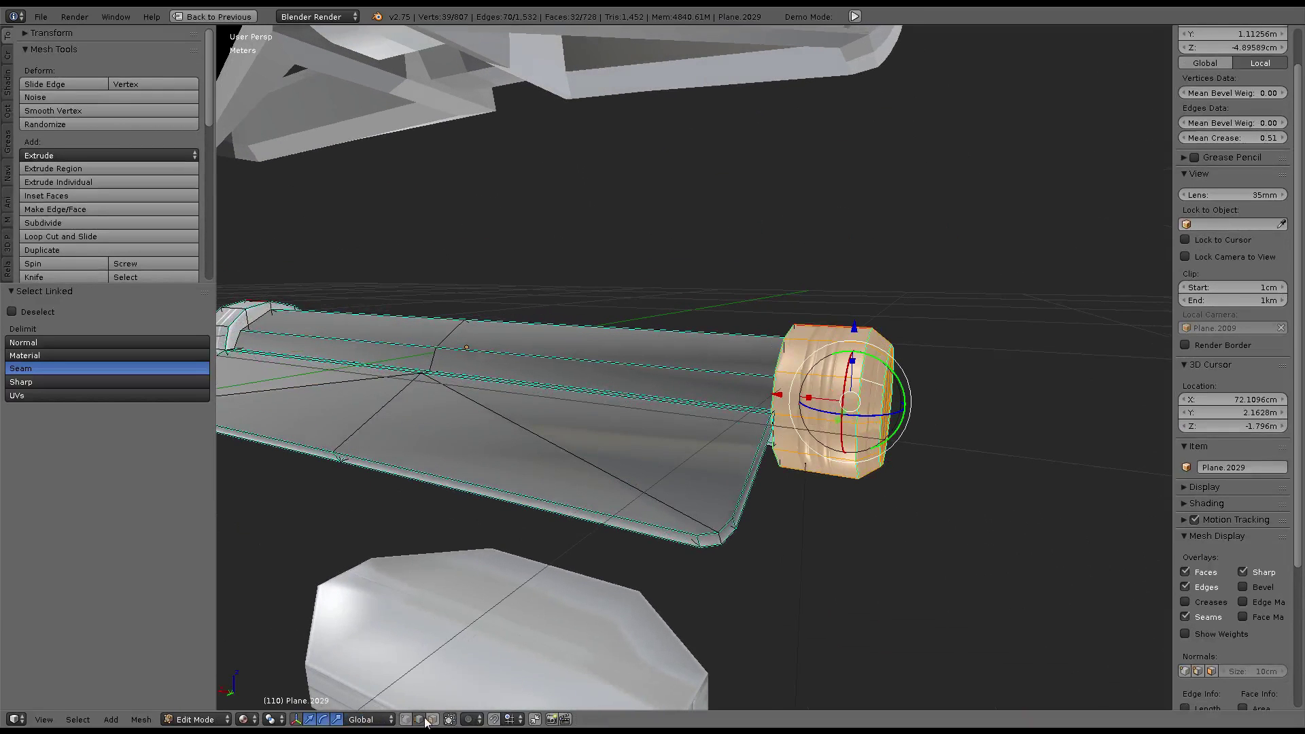
{"action": "middle_click_drag", "start_coordinate": [442, 699], "coordinate": [620, 341]}
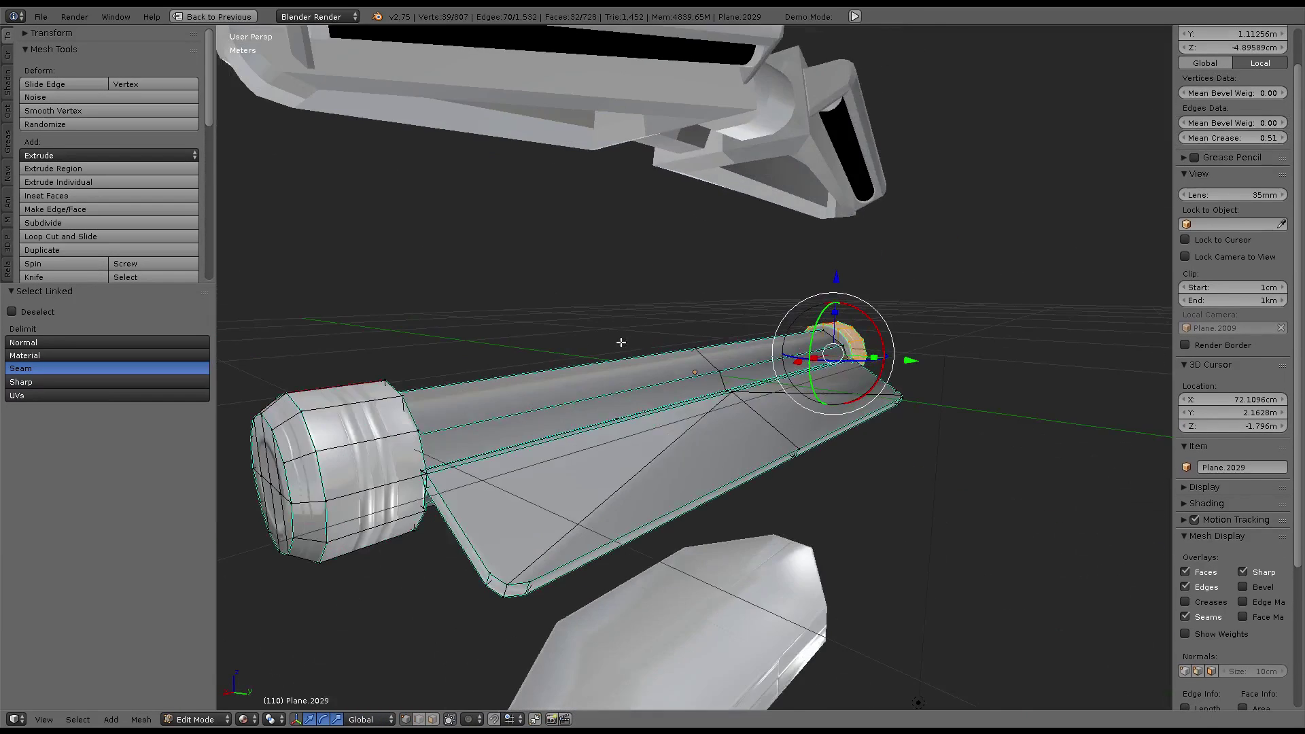
{"action": "key", "text": "l"}
Add the band beside the end cap and separate the caps into their own object
{"action": "key", "text": "l"}
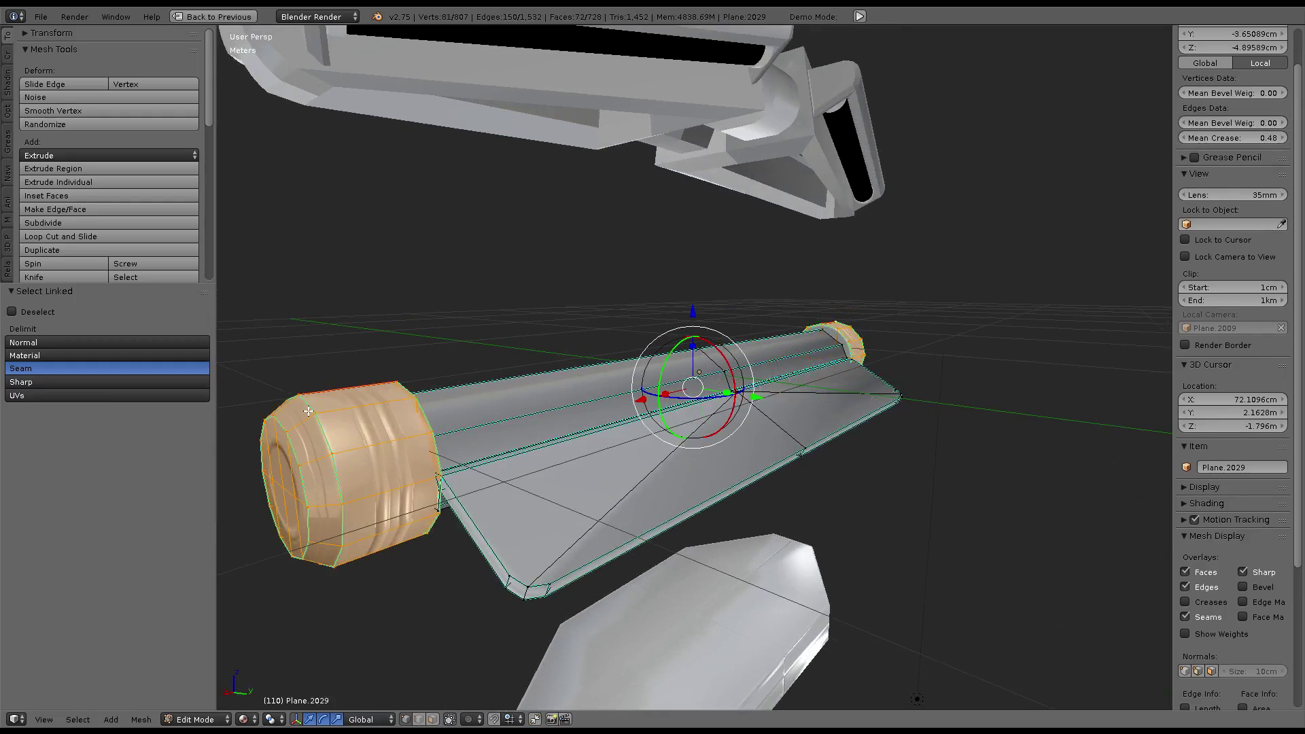
{"action": "middle_click_drag", "start_coordinate": [308, 411], "coordinate": [654, 320]}
{"action": "scroll", "coordinate": [654, 320], "scroll_direction": "up", "scroll_amount": 5}
{"action": "key", "text": "l"}
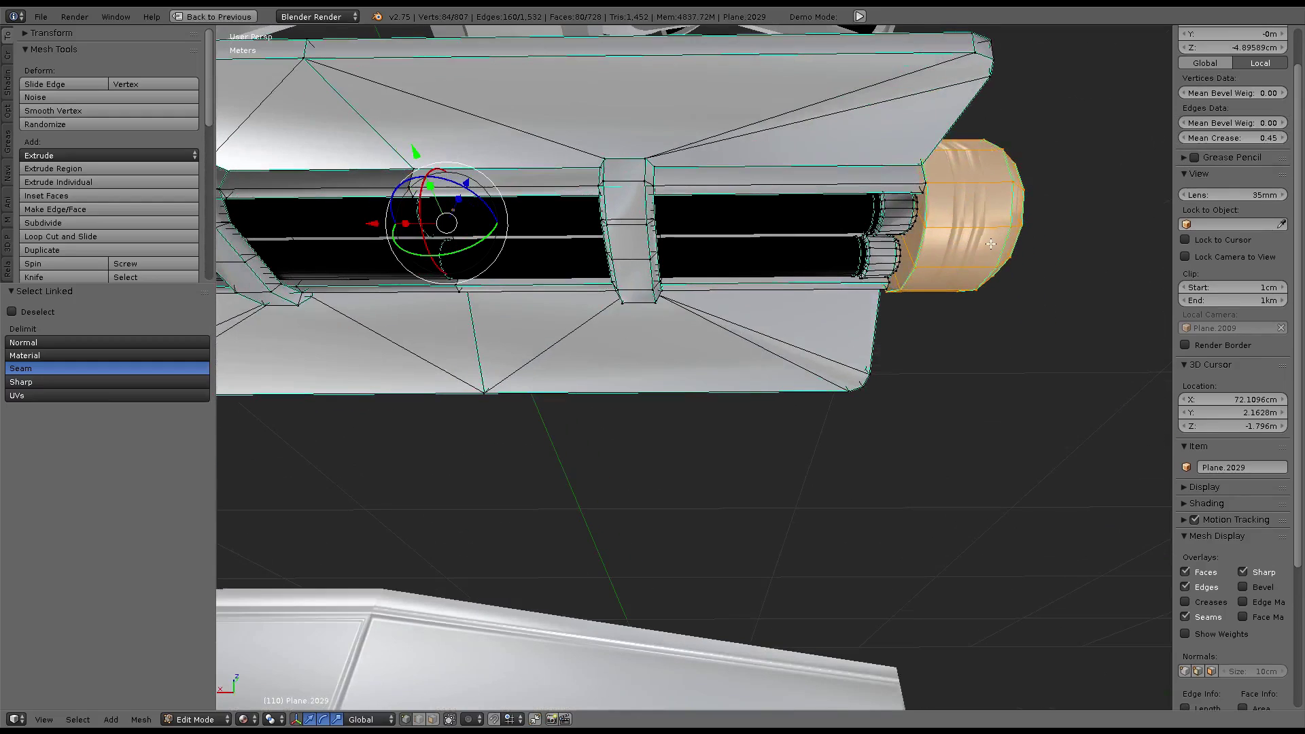
{"action": "scroll", "coordinate": [992, 242], "scroll_direction": "down", "scroll_amount": 5}
{"action": "middle_click_drag", "start_coordinate": [992, 243], "coordinate": [842, 347]}
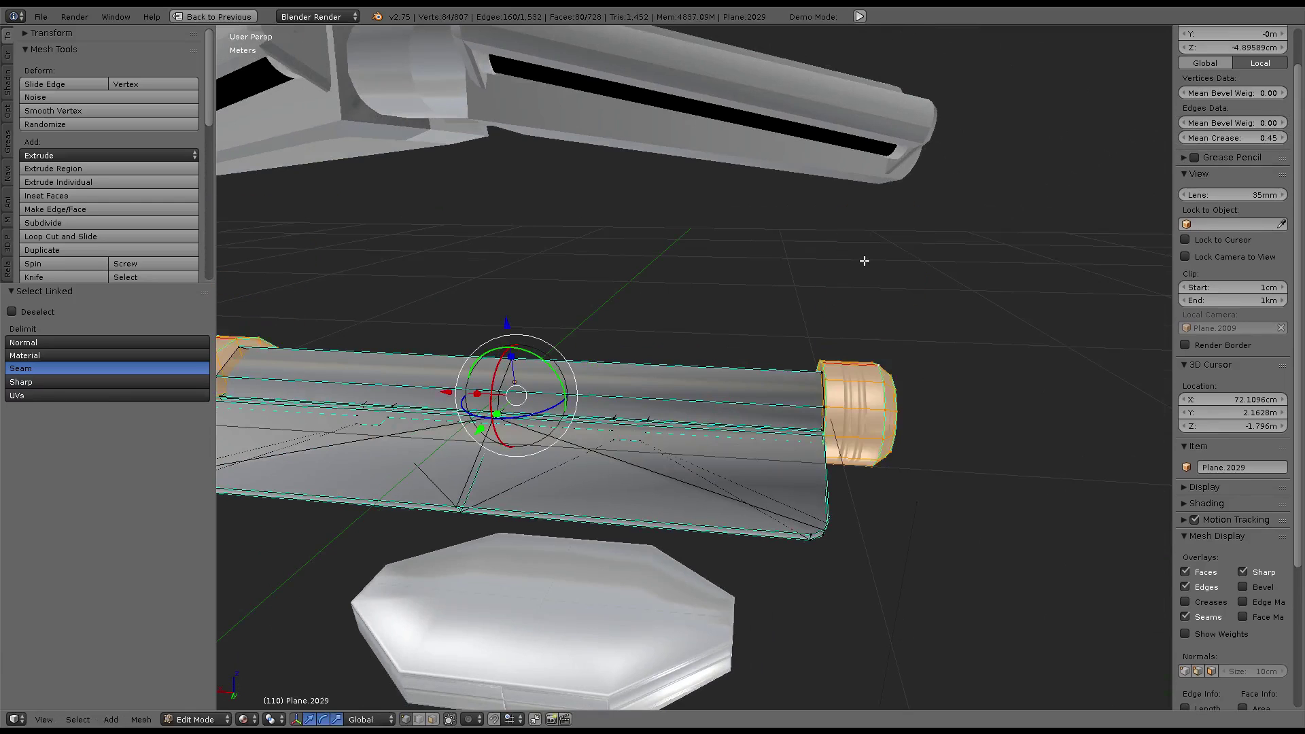
{"action": "key", "text": "Tab"}
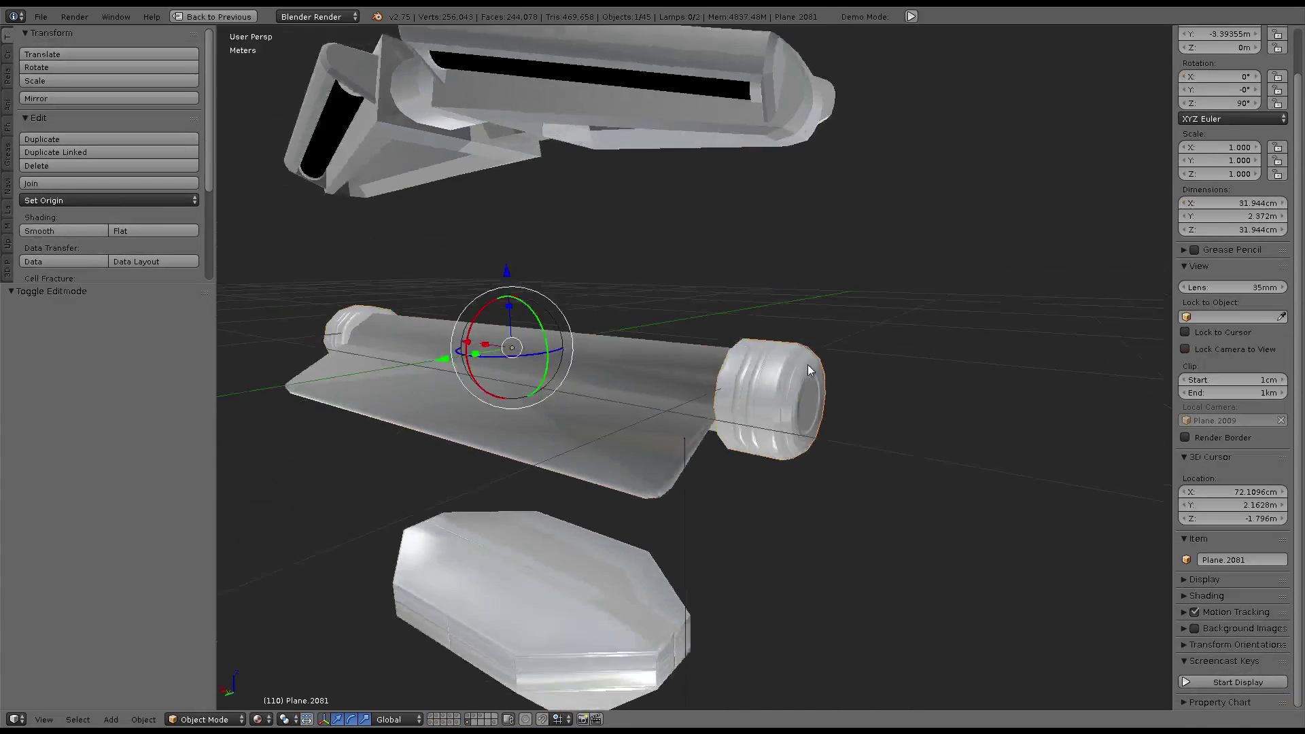
{"action": "middle_click_drag", "start_coordinate": [867, 386], "coordinate": [785, 349]}
Add a Subdivision Surface modifier to the separated end caps and inspect the result
{"action": "key", "text": "ctrl+Up"}
{"action": "left_click", "coordinate": [1144, 77]}
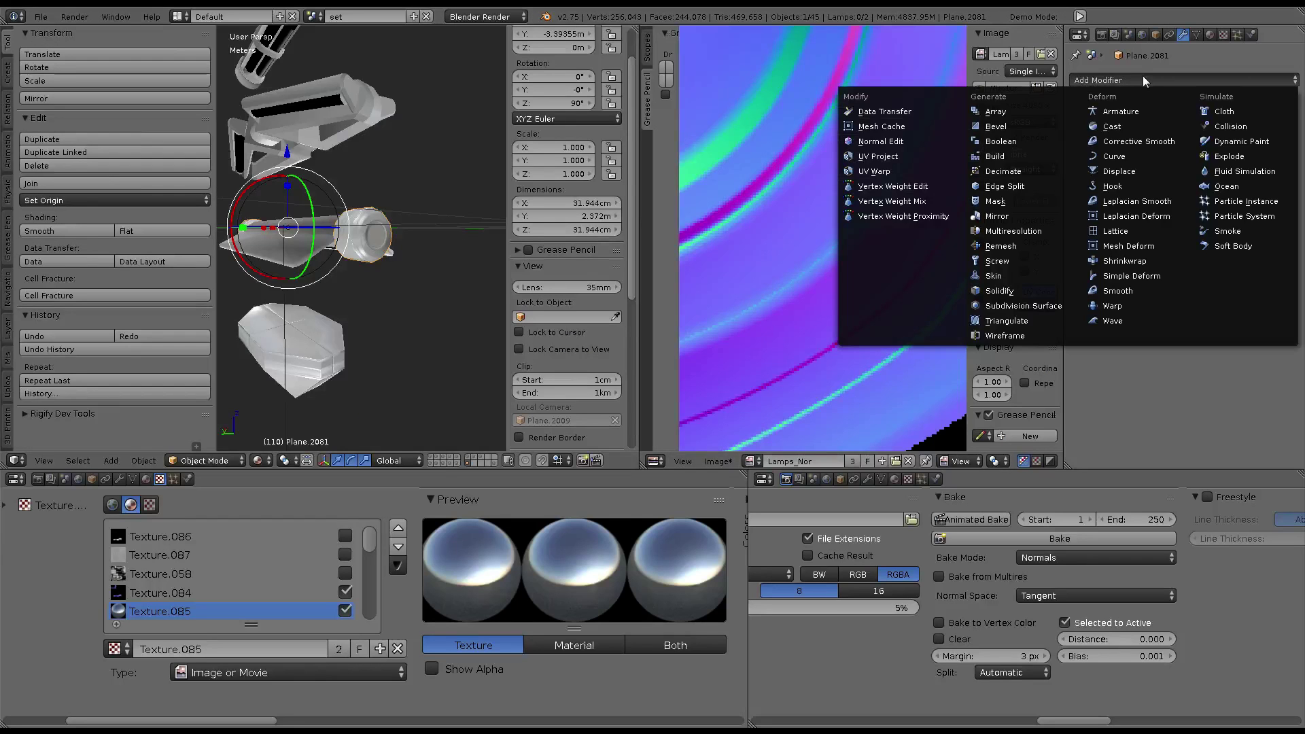
{"action": "left_click", "coordinate": [1013, 306]}
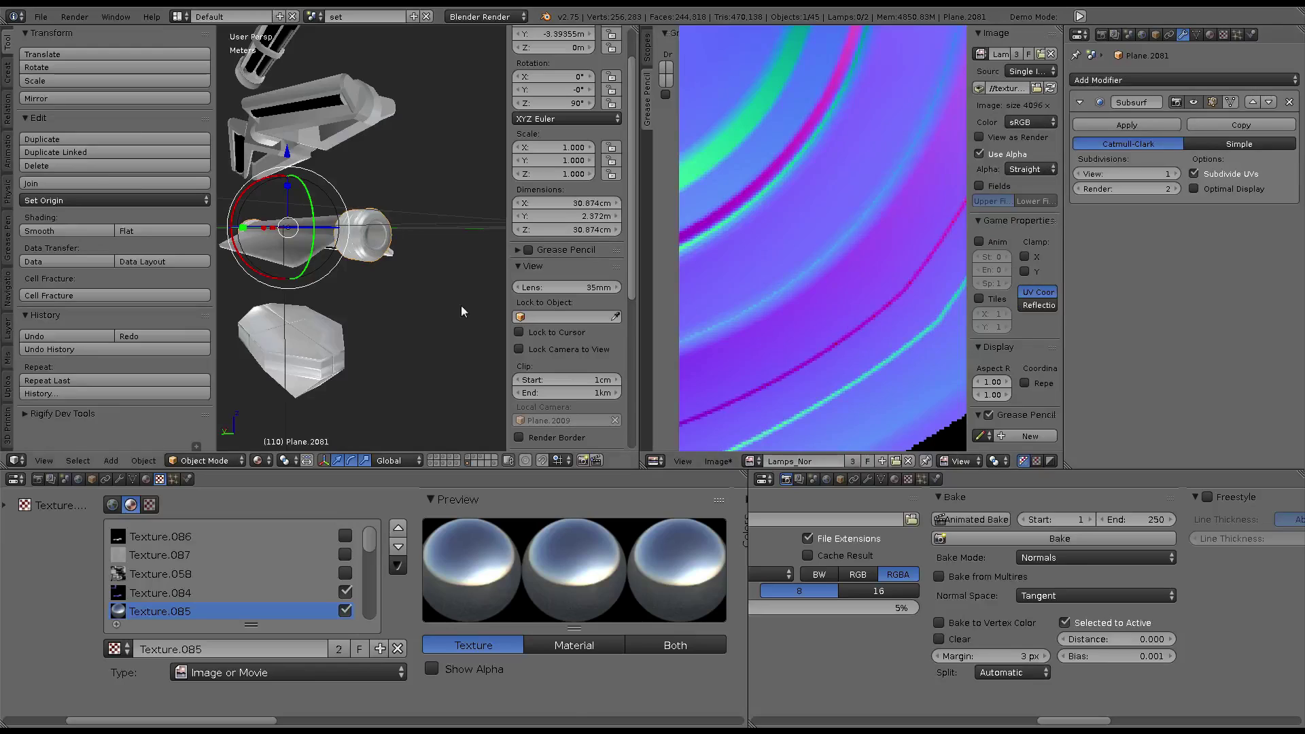
{"action": "key", "text": "ctrl+Up"}
{"action": "scroll", "coordinate": [561, 340], "scroll_direction": "up", "scroll_amount": 5}
{"action": "scroll", "coordinate": [562, 340], "scroll_direction": "down", "scroll_amount": 4}
{"action": "scroll", "coordinate": [562, 364], "scroll_direction": "down", "scroll_amount": 2}
{"action": "key", "text": "ctrl+Up"}
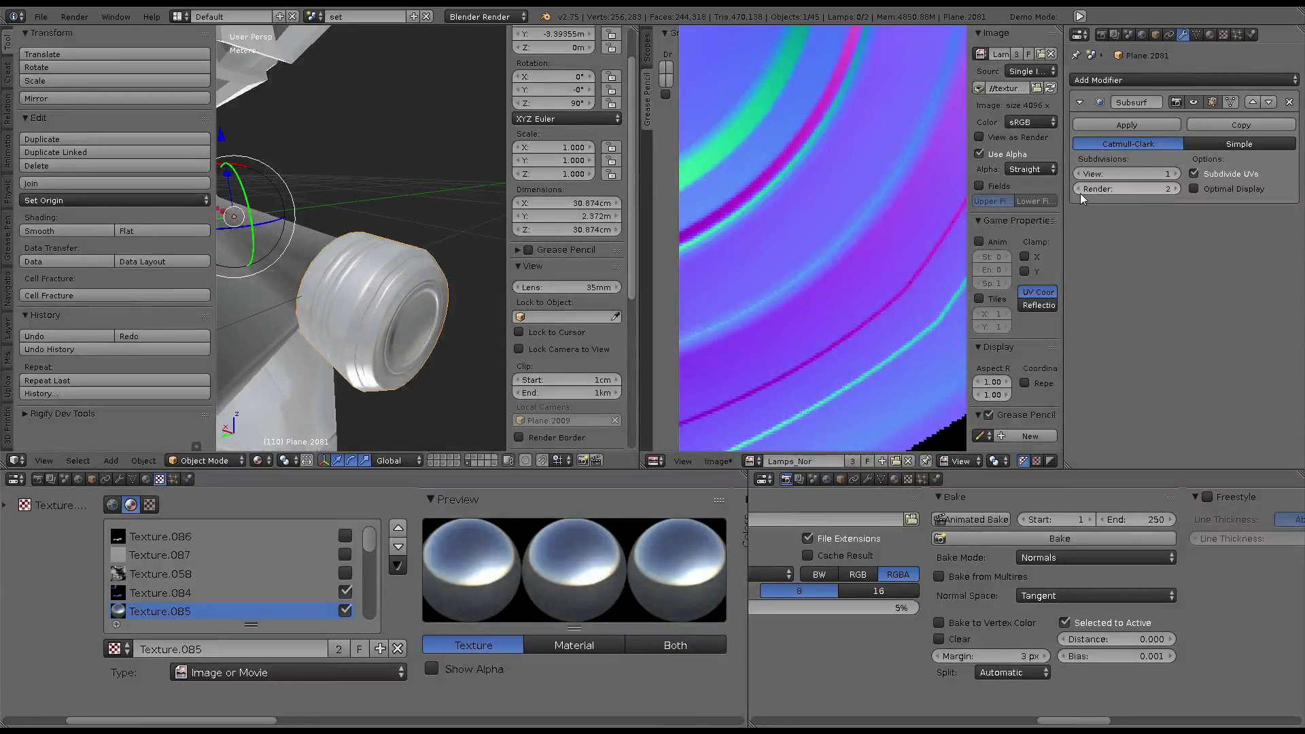
Apply the Subsurf modifier on the caps and select the second long rod
{"action": "left_click", "coordinate": [1119, 126]}
{"action": "key", "text": "ctrl+Up"}
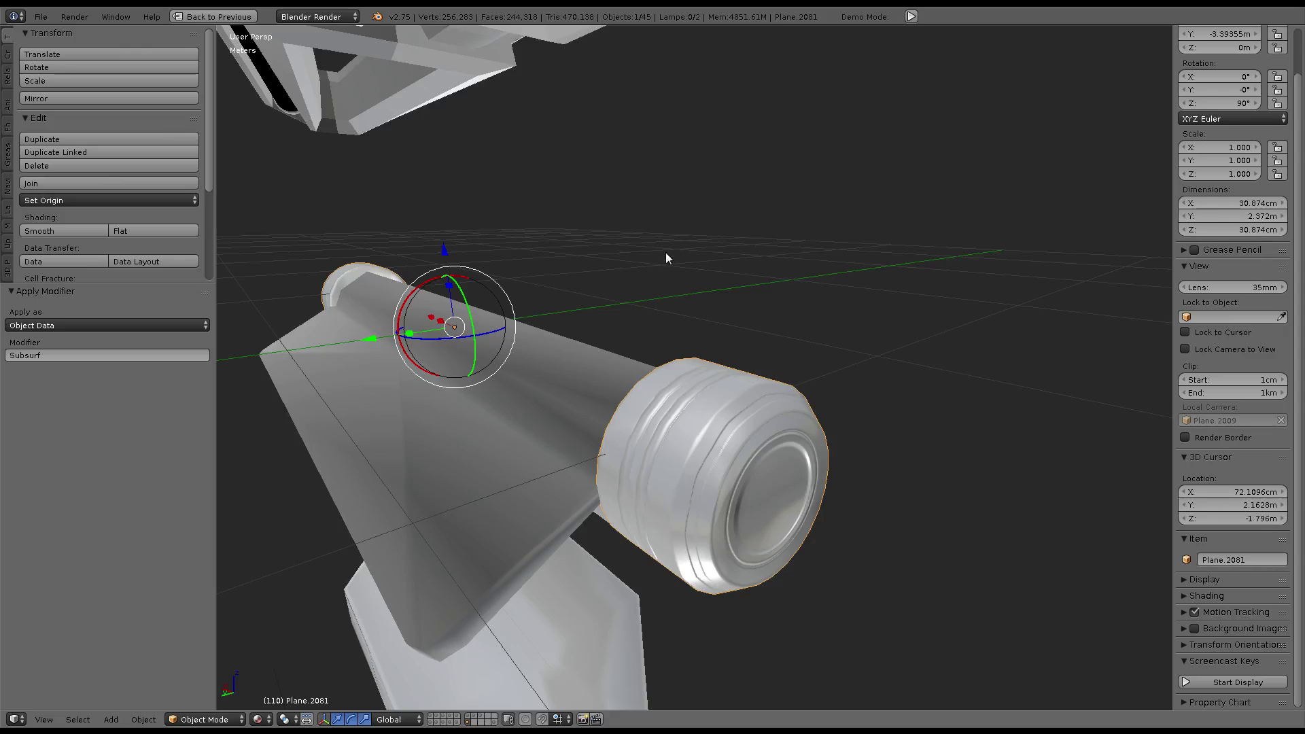
{"action": "scroll", "coordinate": [666, 252], "scroll_direction": "down", "scroll_amount": 4}
{"action": "right_click", "coordinate": [751, 318]}
Frame the second rod and select both its end caps with linked selection in Edit Mode
{"action": "key", "text": "KP_Decimal"}
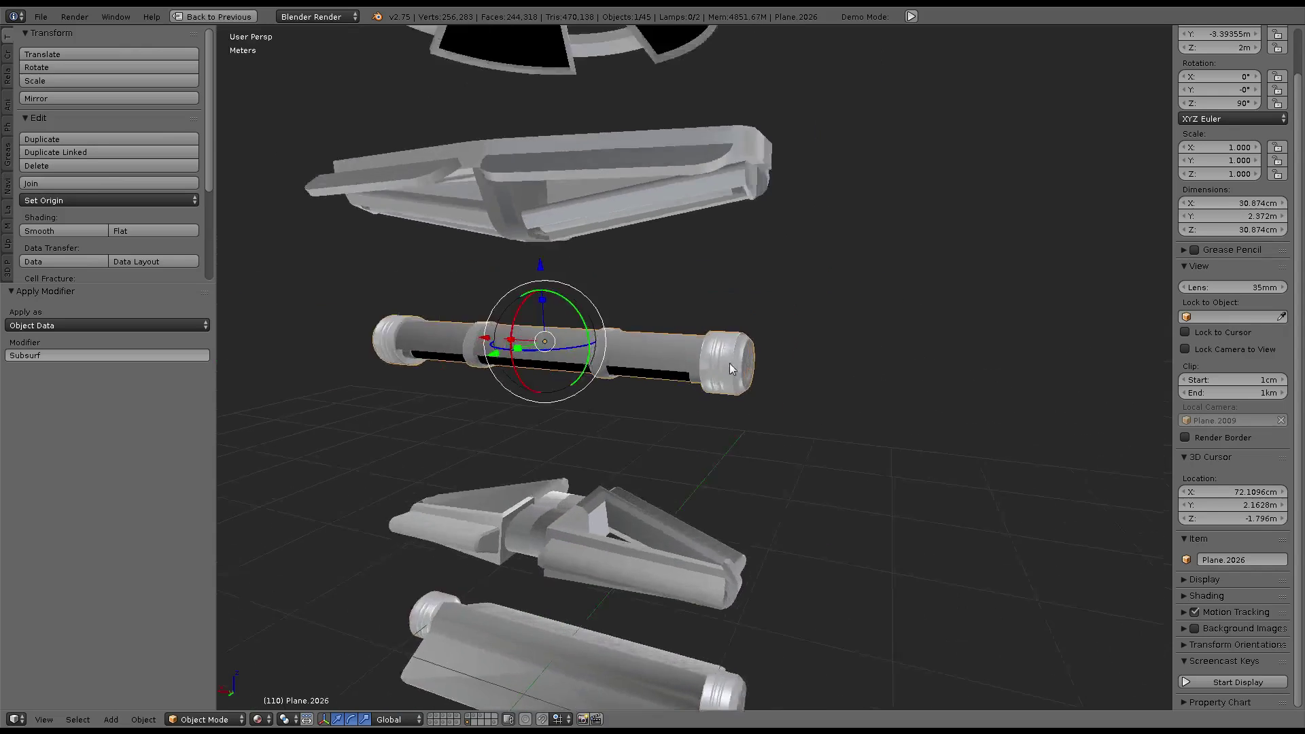
{"action": "scroll", "coordinate": [729, 364], "scroll_direction": "up", "scroll_amount": 4}
{"action": "scroll", "coordinate": [708, 366], "scroll_direction": "down", "scroll_amount": 1}
{"action": "scroll", "coordinate": [699, 360], "scroll_direction": "down", "scroll_amount": 5}
{"action": "key", "text": "Tab"}
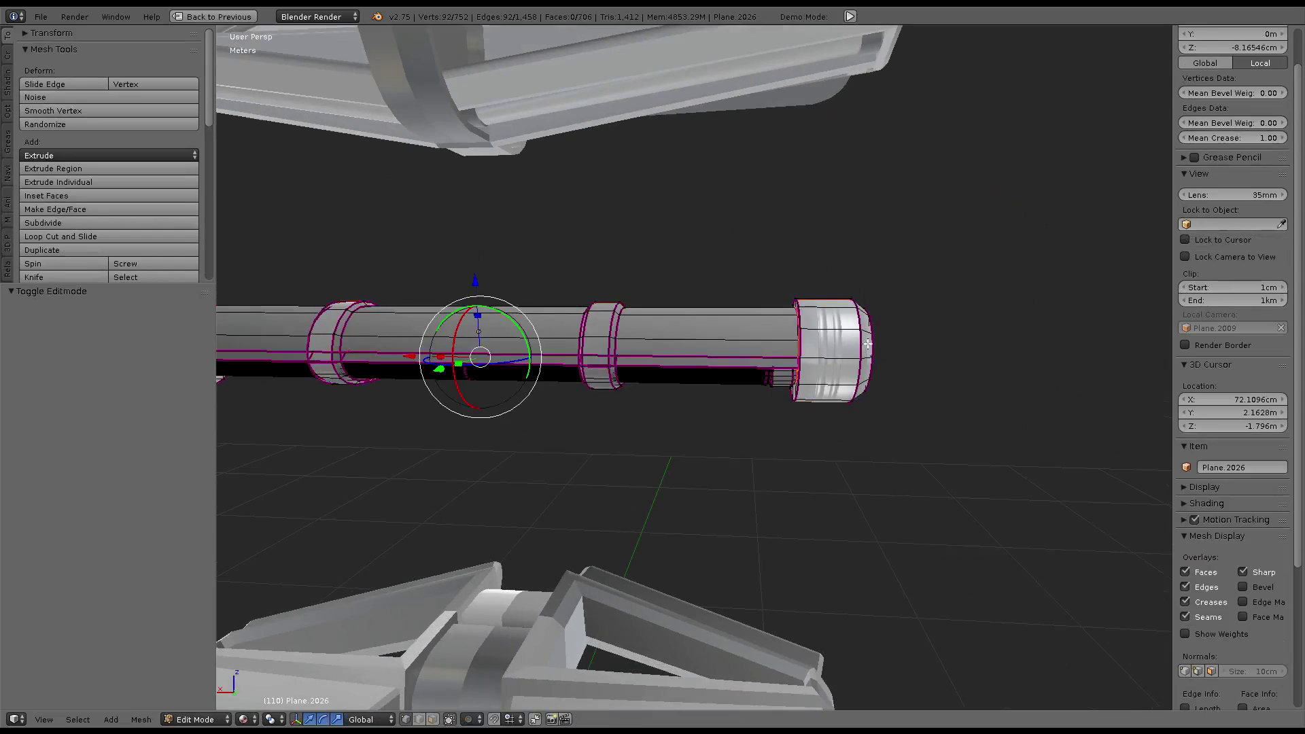
{"action": "key", "text": "l"}
{"action": "key", "text": "l"}
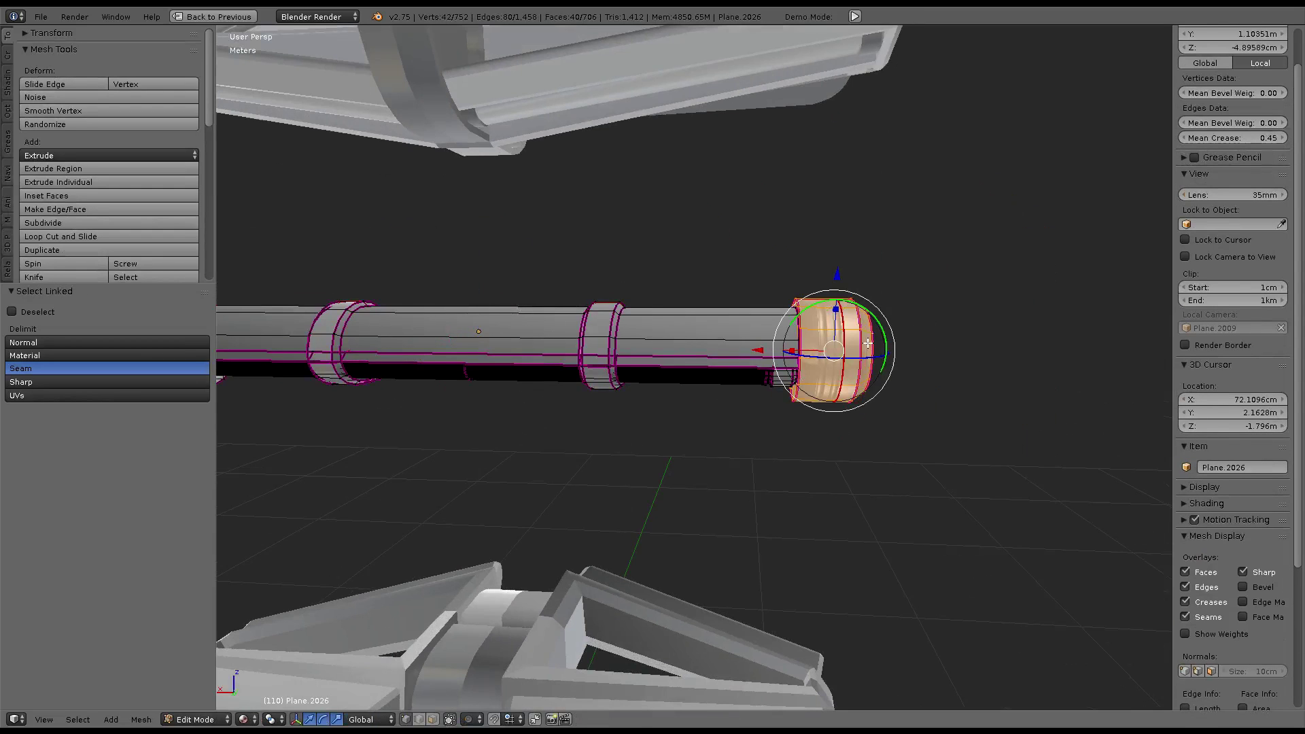
{"action": "scroll", "coordinate": [868, 343], "scroll_direction": "down", "scroll_amount": 4}
{"action": "key", "text": "l"}
Separate the selected end caps into a new object, Plane.2082
{"action": "scroll", "coordinate": [503, 327], "scroll_direction": "up", "scroll_amount": 3}
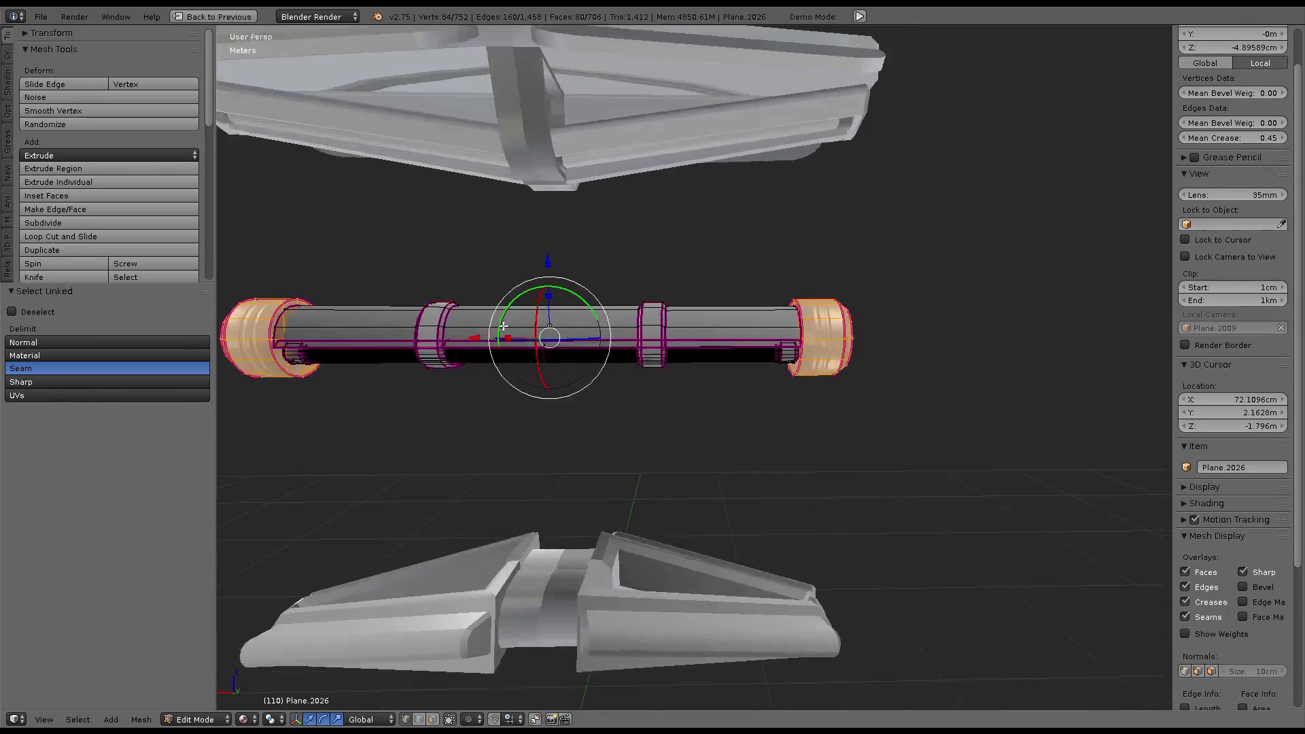
{"action": "middle_click_drag", "start_coordinate": [503, 327], "coordinate": [521, 297]}
{"action": "key", "text": "p"}
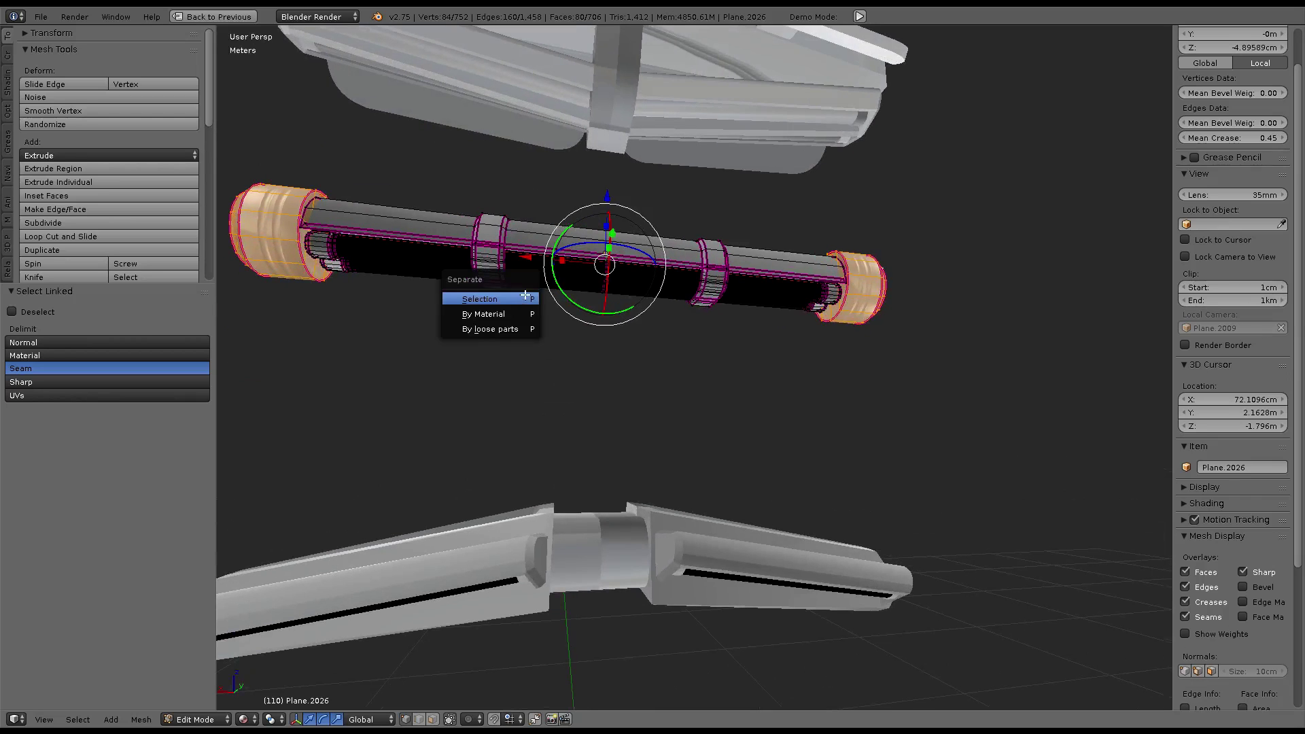
{"action": "left_click", "coordinate": [525, 299]}
{"action": "key", "text": "Tab"}
On Plane.2082, apply the Subsurf modifier and remove the EdgeSplit modifier
{"action": "right_click", "coordinate": [884, 283]}
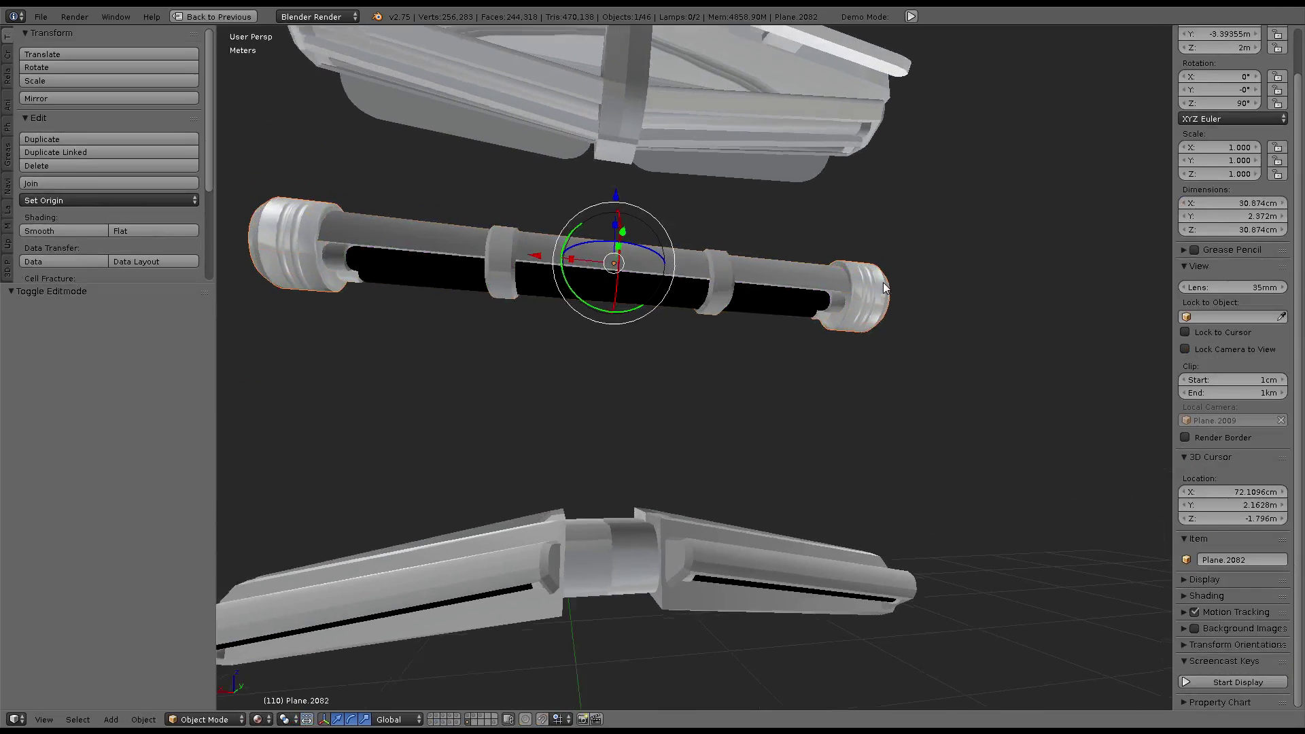
{"action": "middle_click_drag", "start_coordinate": [883, 283], "coordinate": [843, 292]}
{"action": "scroll", "coordinate": [843, 292], "scroll_direction": "up", "scroll_amount": 5}
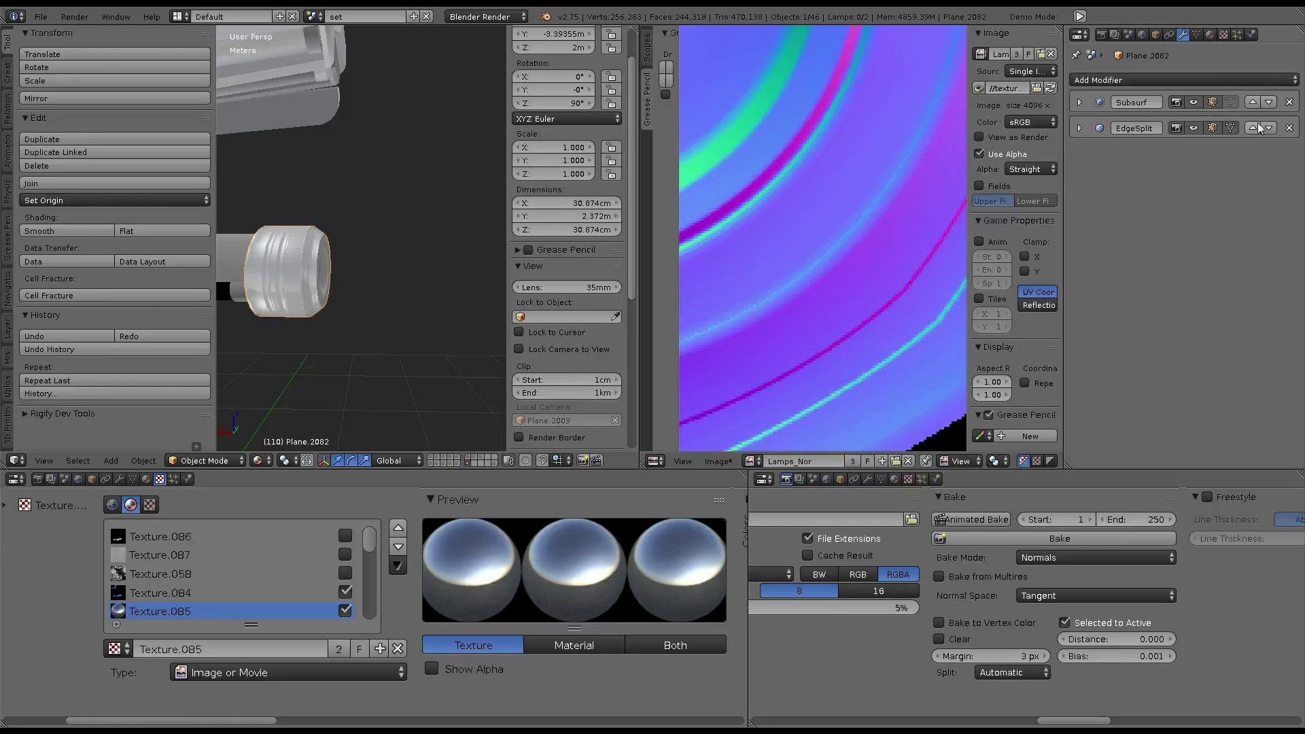
{"action": "left_click", "coordinate": [1080, 102]}
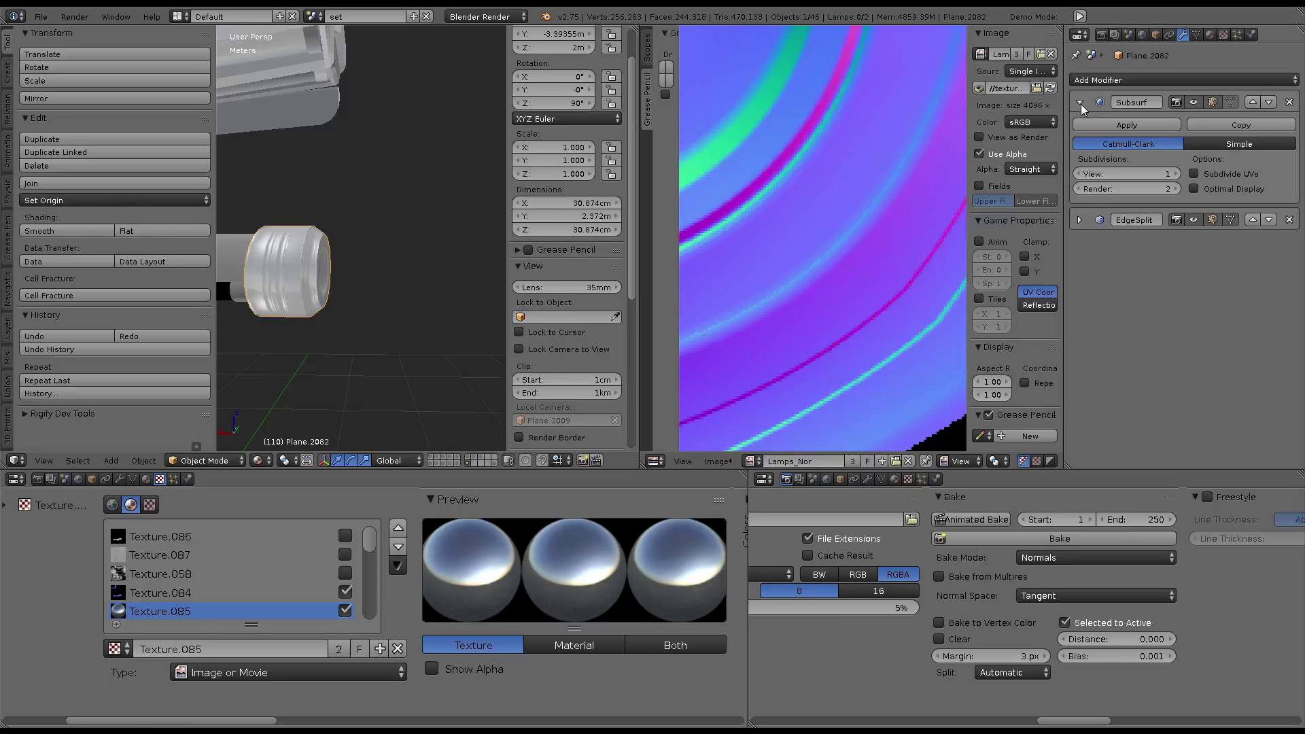
{"action": "left_click", "coordinate": [1115, 127]}
{"action": "left_click", "coordinate": [1290, 102]}
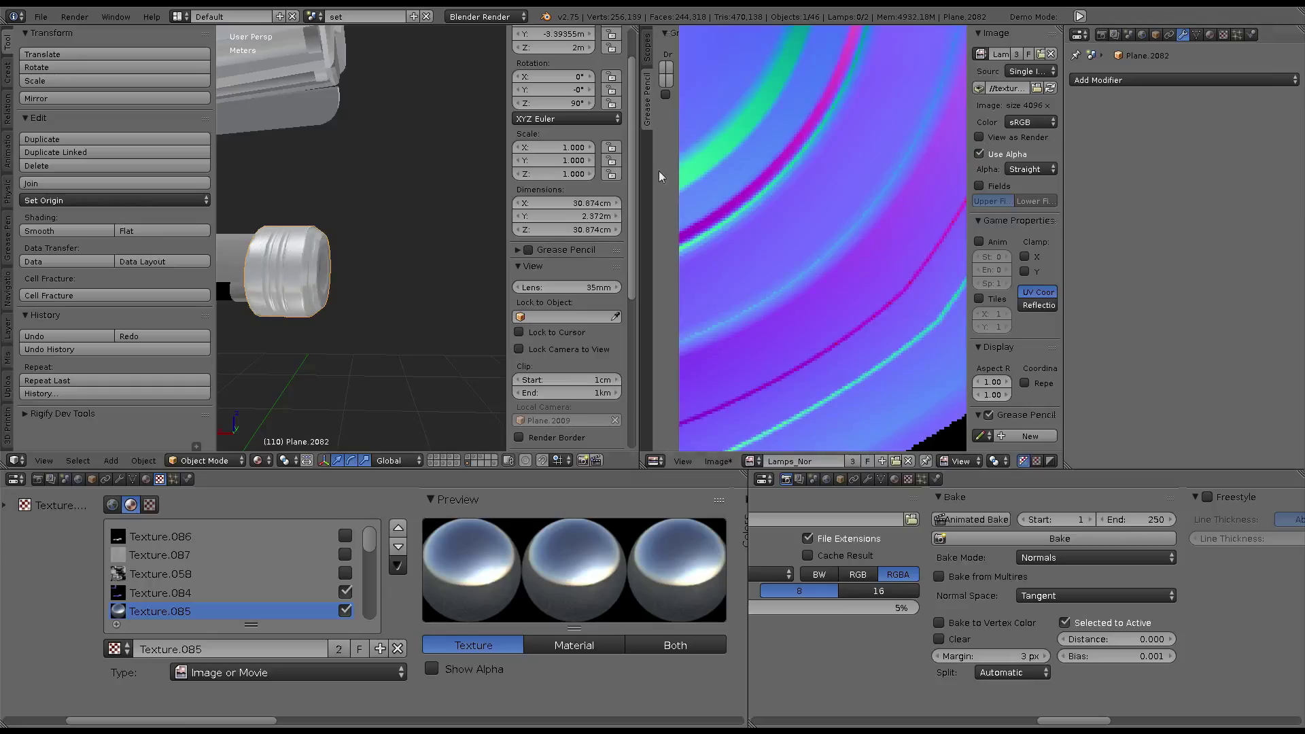
Maximize the 3D view and orbit around to inspect all the separated parts
{"action": "key", "text": "ctrl+Up"}
{"action": "key", "text": "Tab"}
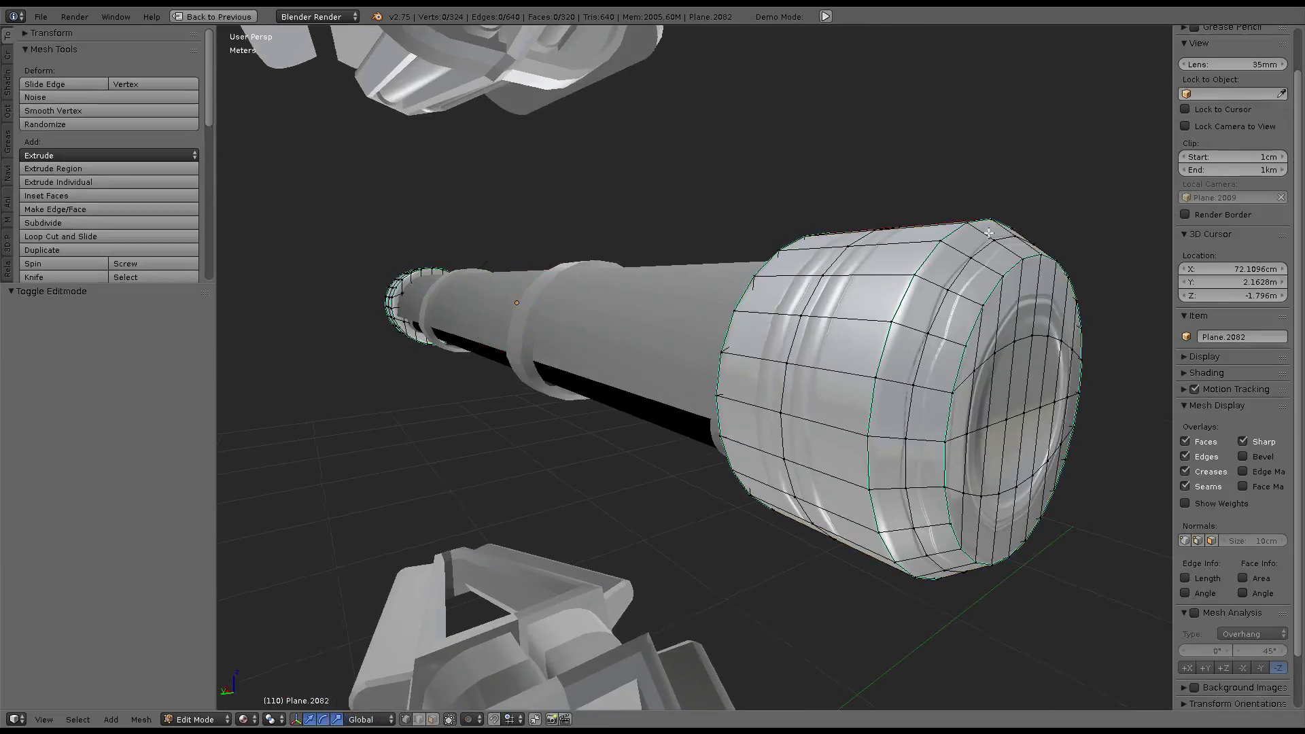
{"action": "middle_click_drag", "start_coordinate": [752, 202], "coordinate": [640, 283]}
{"action": "scroll", "coordinate": [640, 284], "scroll_direction": "up", "scroll_amount": 3}
{"action": "scroll", "coordinate": [640, 283], "scroll_direction": "down", "scroll_amount": 3}
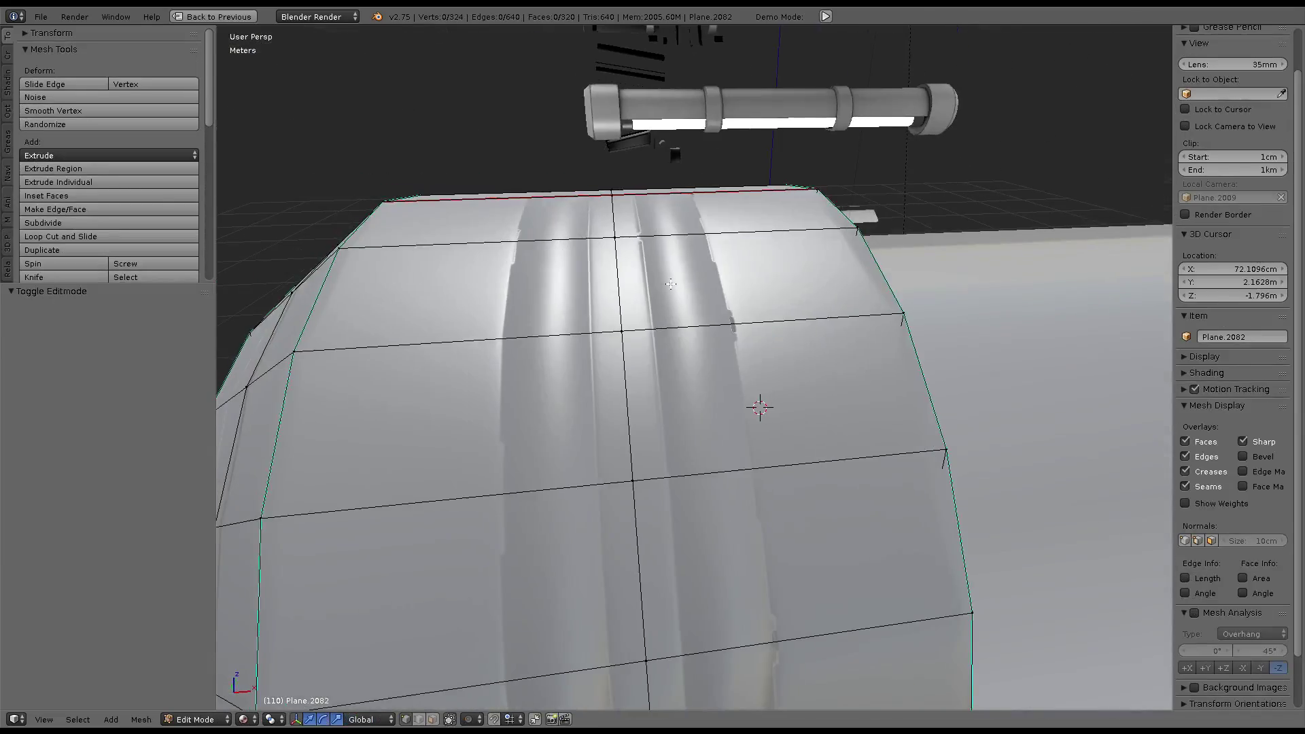
{"action": "key", "text": "Tab"}
{"action": "scroll", "coordinate": [748, 292], "scroll_direction": "down", "scroll_amount": 5}
{"action": "middle_click_drag", "start_coordinate": [748, 293], "coordinate": [794, 289]}
{"action": "scroll", "coordinate": [911, 279], "scroll_direction": "down", "scroll_amount": 2}
{"action": "mouse_move", "coordinate": [911, 279]}
{"action": "middle_mouse_down"}
{"action": "mouse_move", "coordinate": [789, 301]}
{"action": "mouse_move", "coordinate": [724, 220]}
{"action": "middle_mouse_up"}
{"action": "scroll", "coordinate": [834, 337], "scroll_direction": "up", "scroll_amount": 3}
{"action": "scroll", "coordinate": [814, 291], "scroll_direction": "up", "scroll_amount": 2}
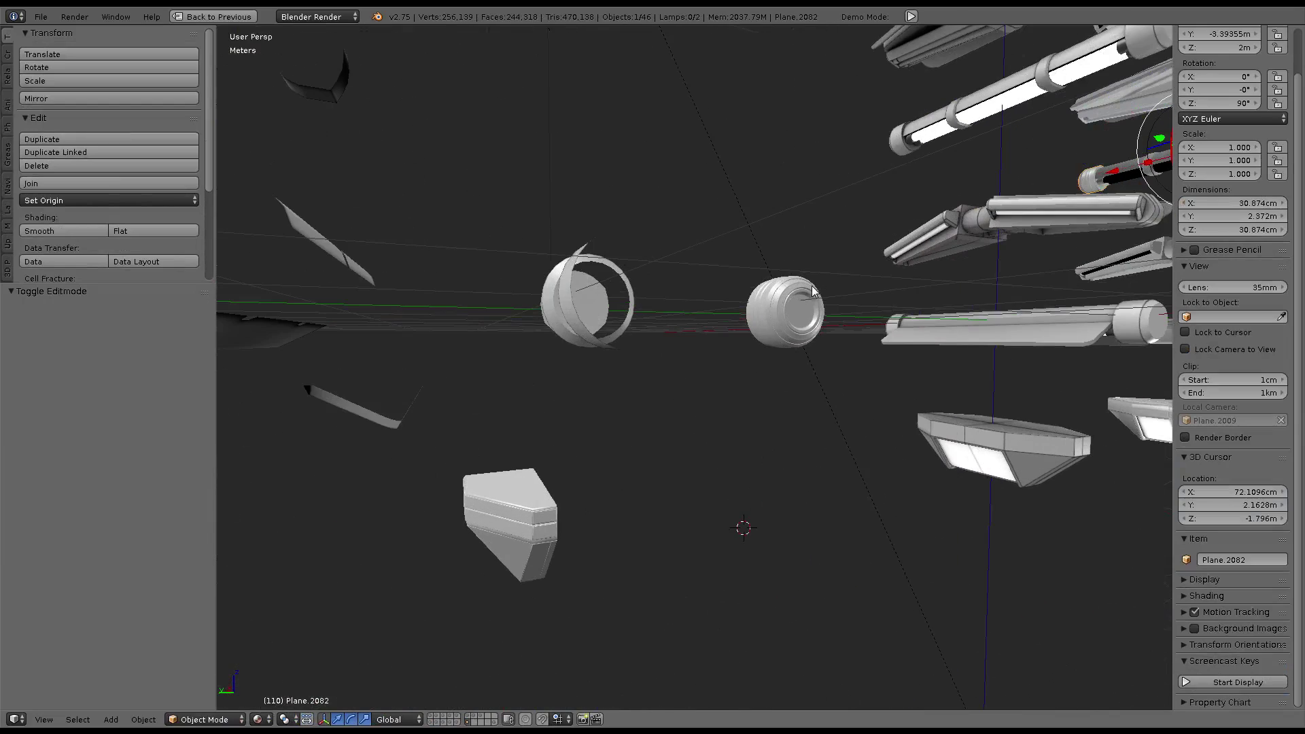
On the ribbed cap Plane.2080, grow the groove ring selection and relax it
{"action": "right_click", "coordinate": [814, 291]}
{"action": "key", "text": "KP_Decimal"}
{"action": "mouse_move", "coordinate": [812, 285]}
{"action": "middle_mouse_down"}
{"action": "mouse_move", "coordinate": [735, 328]}
{"action": "mouse_move", "coordinate": [833, 306]}
{"action": "mouse_move", "coordinate": [650, 288]}
{"action": "middle_mouse_up"}
{"action": "key", "text": "Tab"}
{"action": "scroll", "coordinate": [714, 330], "scroll_direction": "up", "scroll_amount": 3}
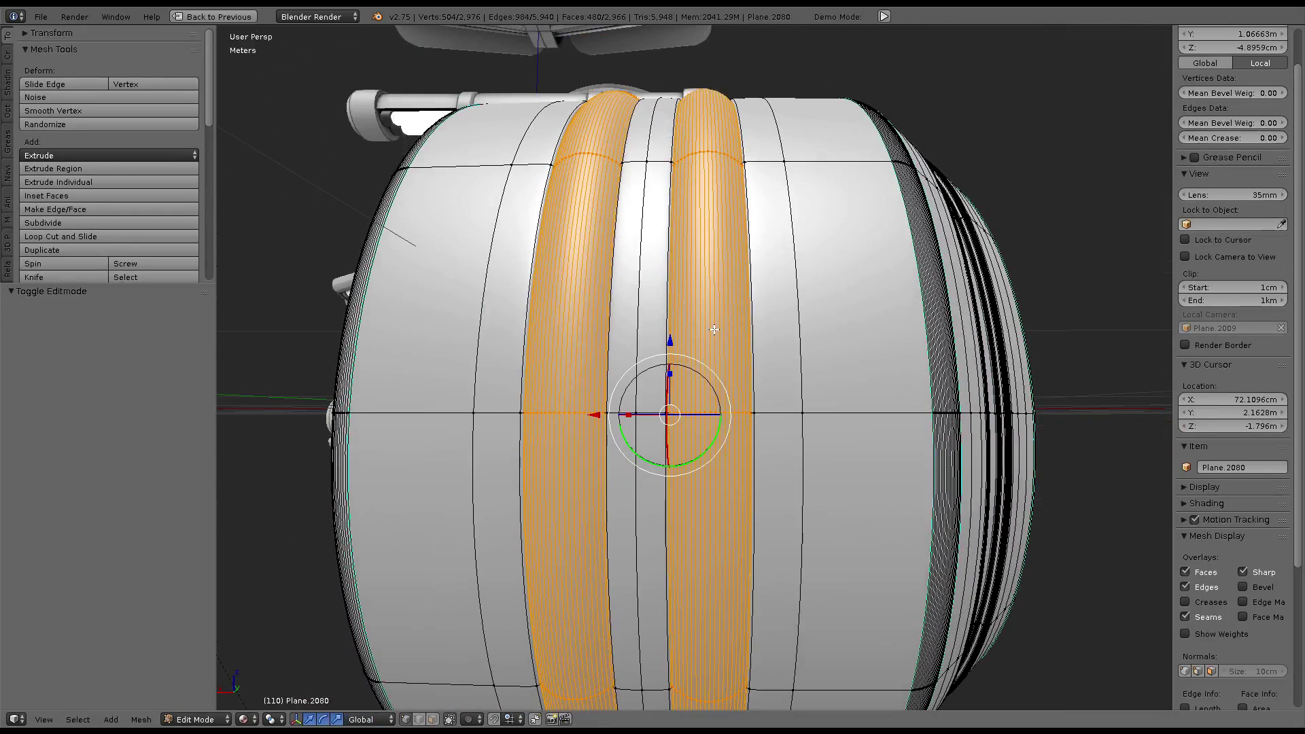
{"action": "key", "text": "ctrl+KP_Add"}
{"action": "key", "text": "w"}
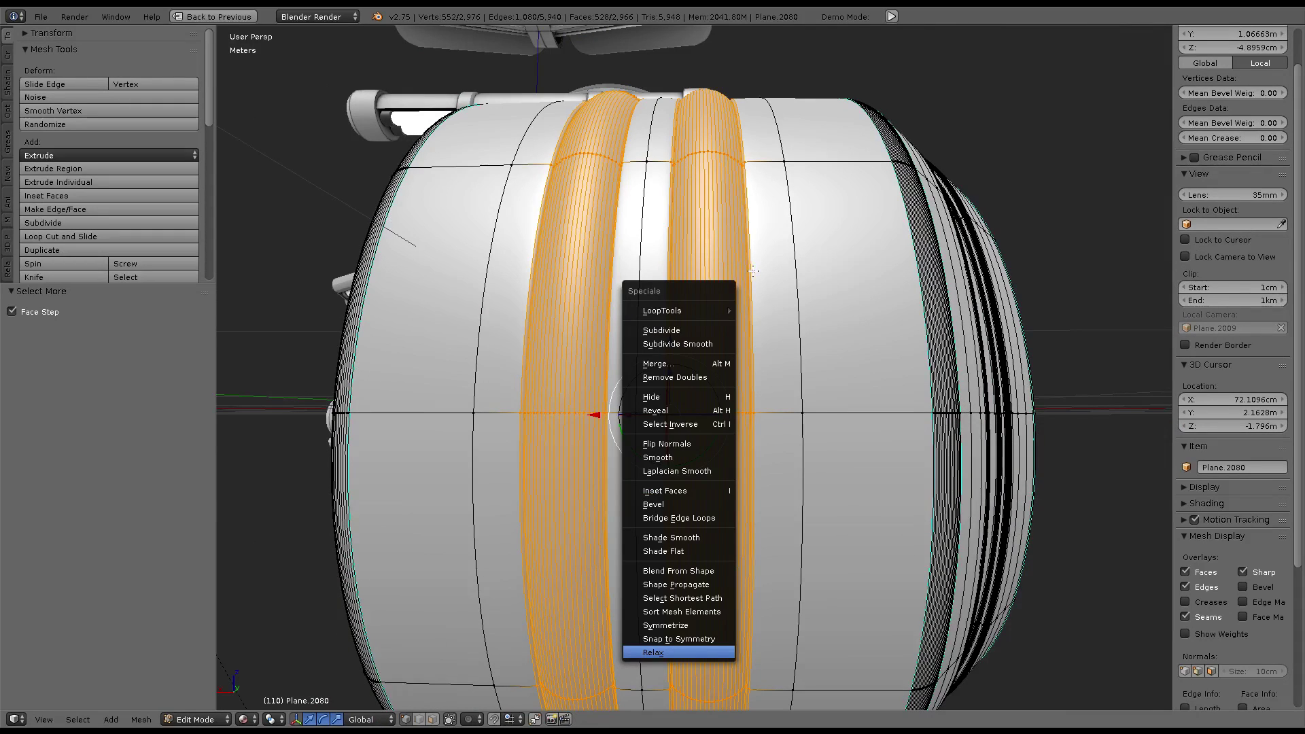
{"action": "key", "text": "Return"}
{"action": "scroll", "coordinate": [752, 271], "scroll_direction": "down", "scroll_amount": 3}
{"action": "scroll", "coordinate": [752, 271], "scroll_direction": "down", "scroll_amount": 3}
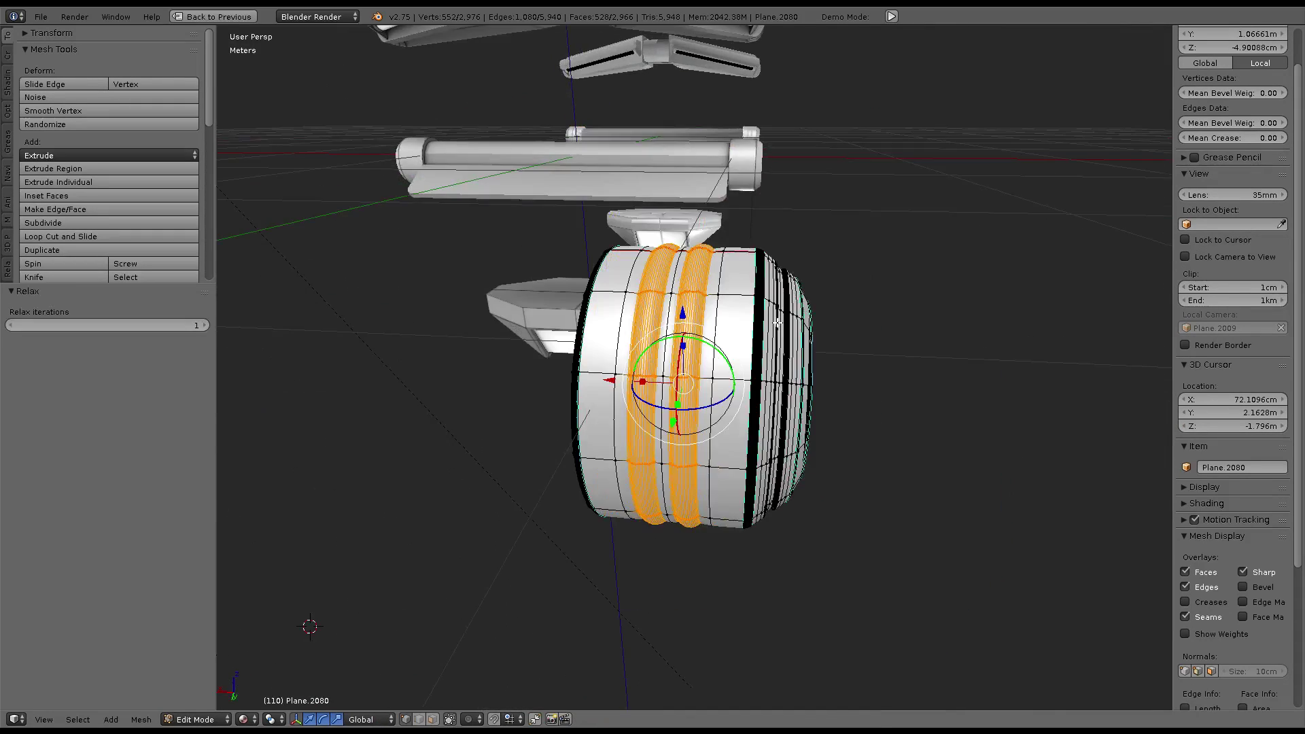
{"action": "scroll", "coordinate": [753, 271], "scroll_direction": "up", "scroll_amount": 5}
{"action": "key", "text": "Tab"}
Select the whole ribbed cap mesh and shade it smooth
{"action": "mouse_move", "coordinate": [789, 355]}
{"action": "middle_mouse_down"}
{"action": "mouse_move", "coordinate": [735, 304]}
{"action": "mouse_move", "coordinate": [807, 291]}
{"action": "middle_mouse_up"}
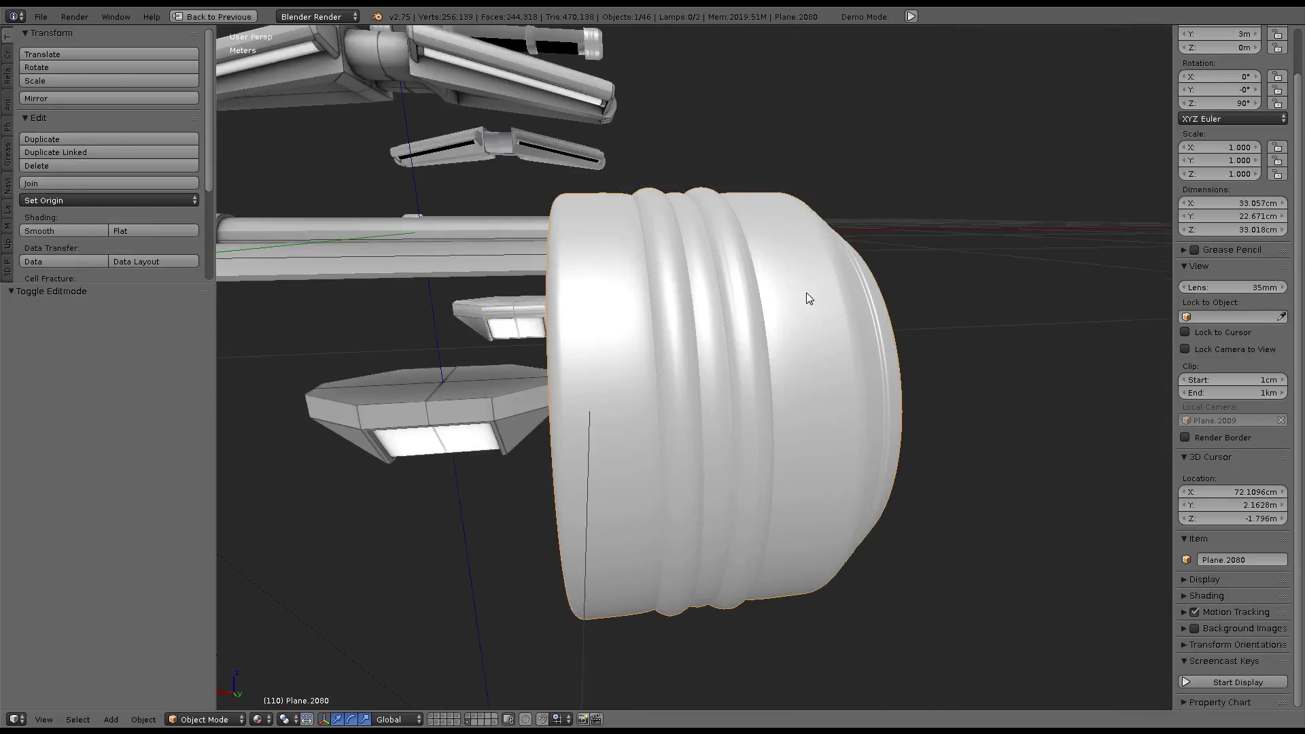
{"action": "key", "text": "Tab"}
{"action": "scroll", "coordinate": [809, 292], "scroll_direction": "up", "scroll_amount": 4}
{"action": "key", "text": "a"}
{"action": "key", "text": "a"}
{"action": "key", "text": "w"}
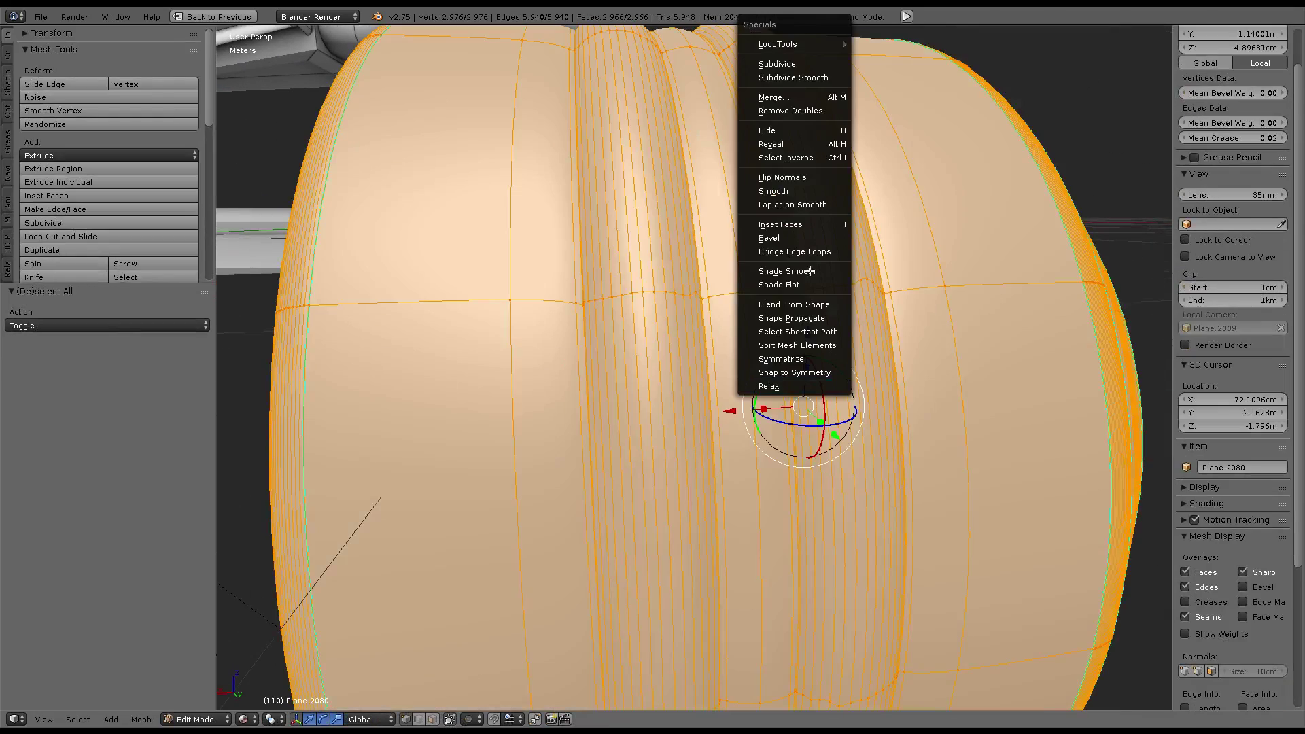
{"action": "left_click", "coordinate": [814, 270]}
{"action": "scroll", "coordinate": [932, 204], "scroll_direction": "down", "scroll_amount": 2}
{"action": "key", "text": "Tab"}
Reapply smooth shading and relax the whole cap mesh with 1 iteration
{"action": "mouse_move", "coordinate": [874, 204]}
{"action": "middle_mouse_down"}
{"action": "mouse_move", "coordinate": [789, 354]}
{"action": "mouse_move", "coordinate": [685, 108]}
{"action": "mouse_move", "coordinate": [842, 134]}
{"action": "mouse_move", "coordinate": [644, 270]}
{"action": "middle_mouse_up"}
{"action": "scroll", "coordinate": [789, 353], "scroll_direction": "up", "scroll_amount": 3}
{"action": "scroll", "coordinate": [842, 134], "scroll_direction": "down", "scroll_amount": 3}
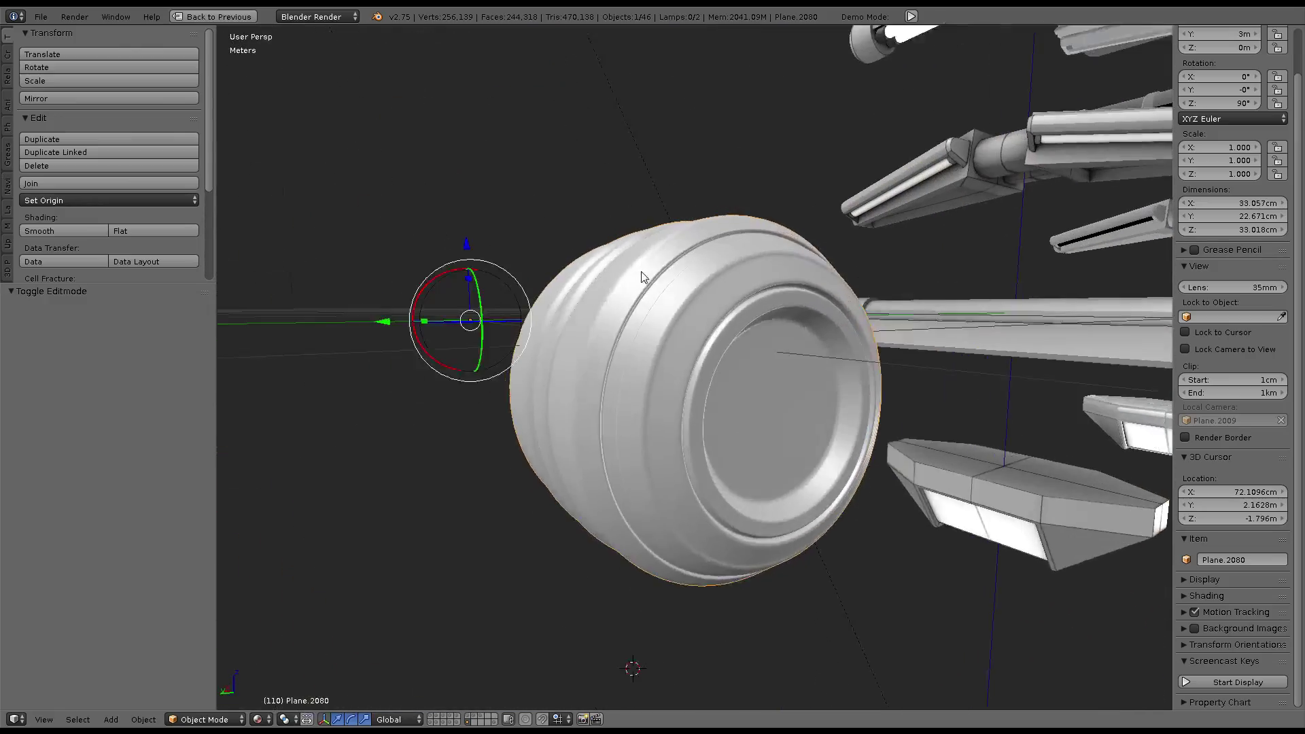
{"action": "mouse_move", "coordinate": [884, 357]}
{"action": "middle_mouse_down"}
{"action": "mouse_move", "coordinate": [680, 233]}
{"action": "mouse_move", "coordinate": [911, 278]}
{"action": "middle_mouse_up"}
{"action": "key", "text": "Tab"}
{"action": "key", "text": "w"}
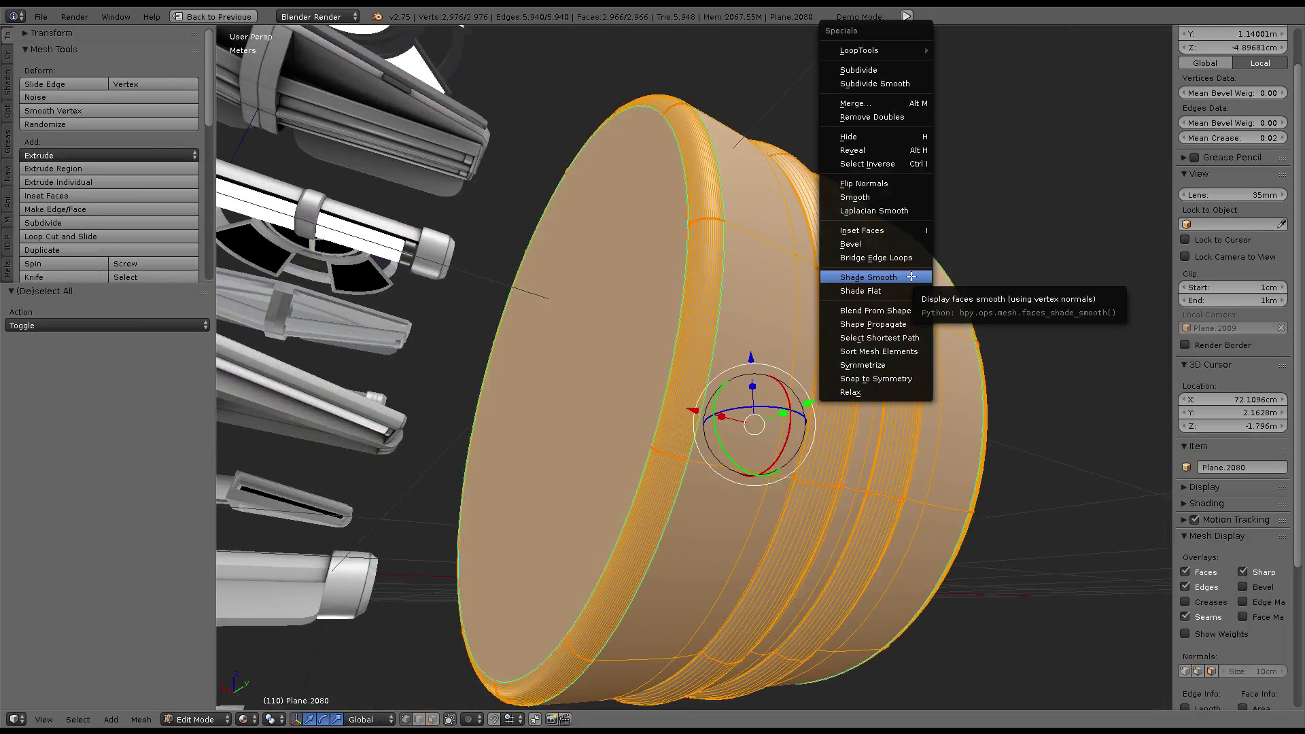
{"action": "left_click", "coordinate": [913, 277]}
{"action": "key", "text": "w"}
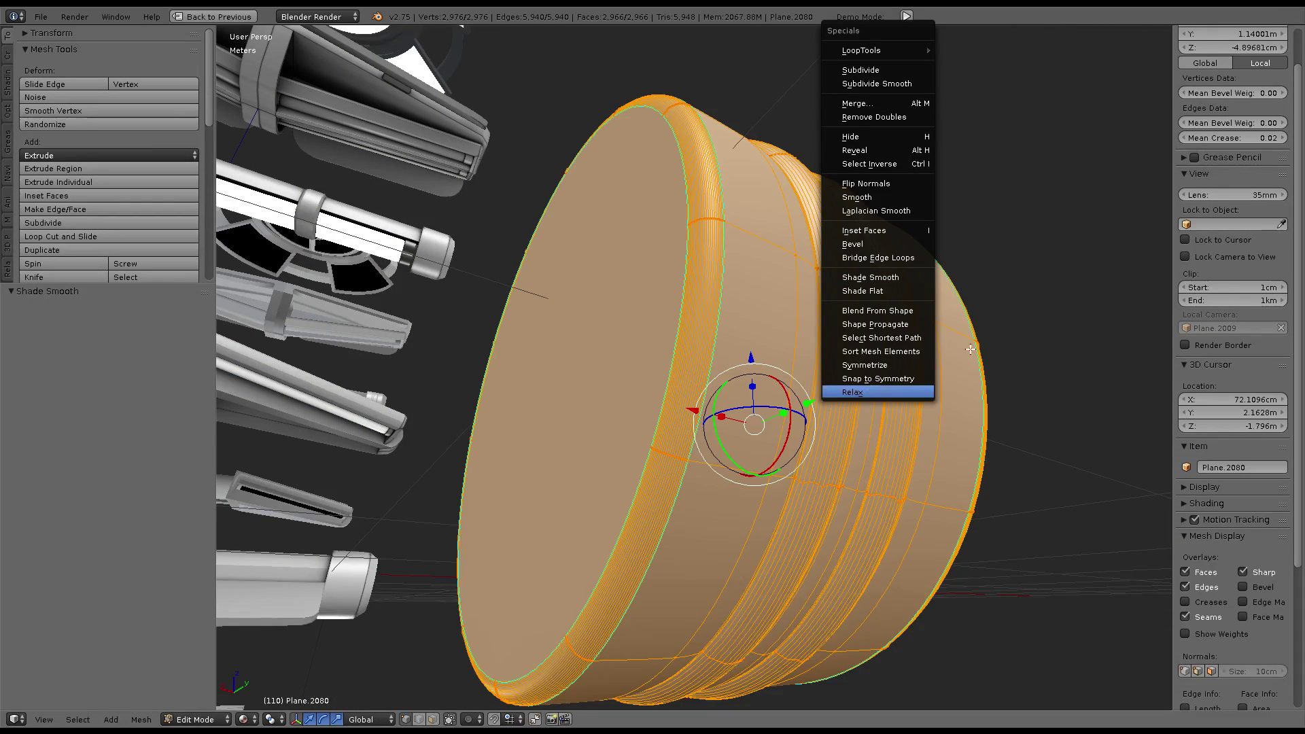
{"action": "key", "text": "Return"}
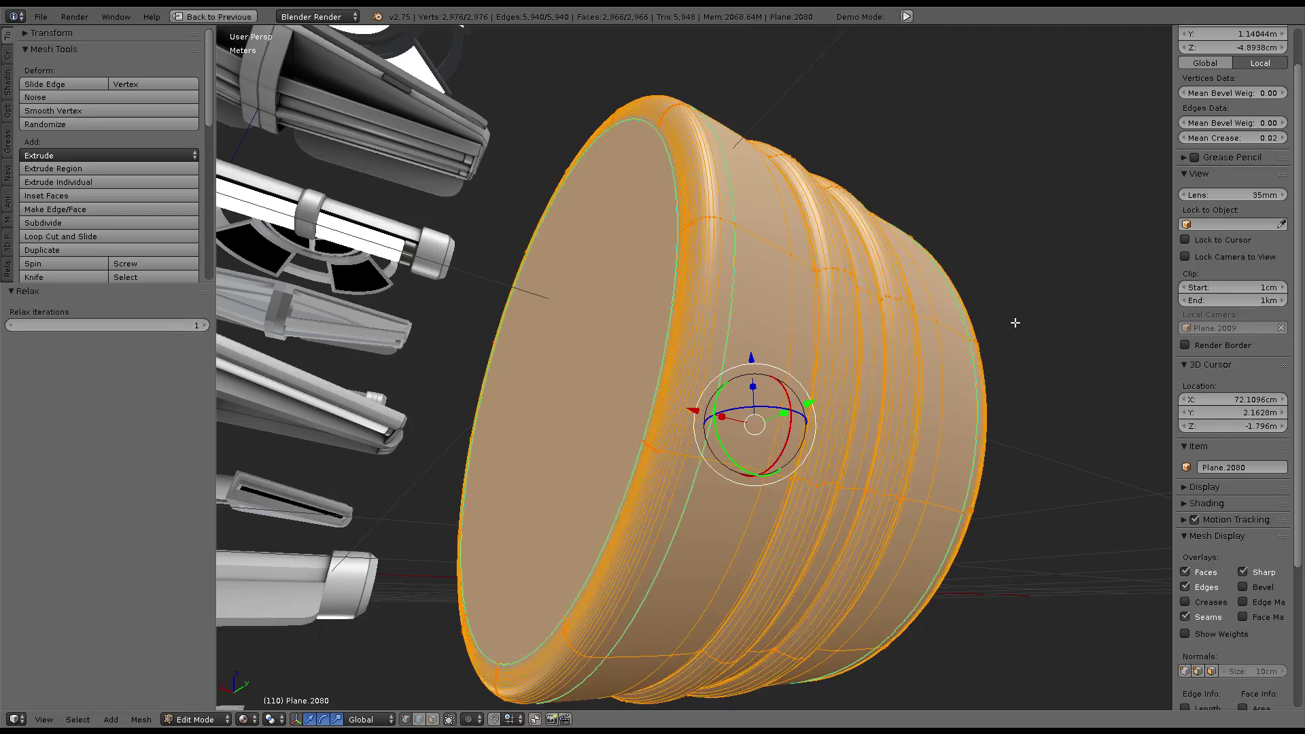
{"action": "key", "text": "Tab"}
{"action": "mouse_move", "coordinate": [894, 242]}
{"action": "middle_mouse_down"}
{"action": "mouse_move", "coordinate": [815, 244]}
{"action": "mouse_move", "coordinate": [797, 296]}
{"action": "mouse_move", "coordinate": [716, 292]}
{"action": "mouse_move", "coordinate": [708, 227]}
{"action": "mouse_move", "coordinate": [766, 271]}
{"action": "mouse_move", "coordinate": [788, 373]}
{"action": "mouse_move", "coordinate": [771, 420]}
{"action": "middle_mouse_up"}
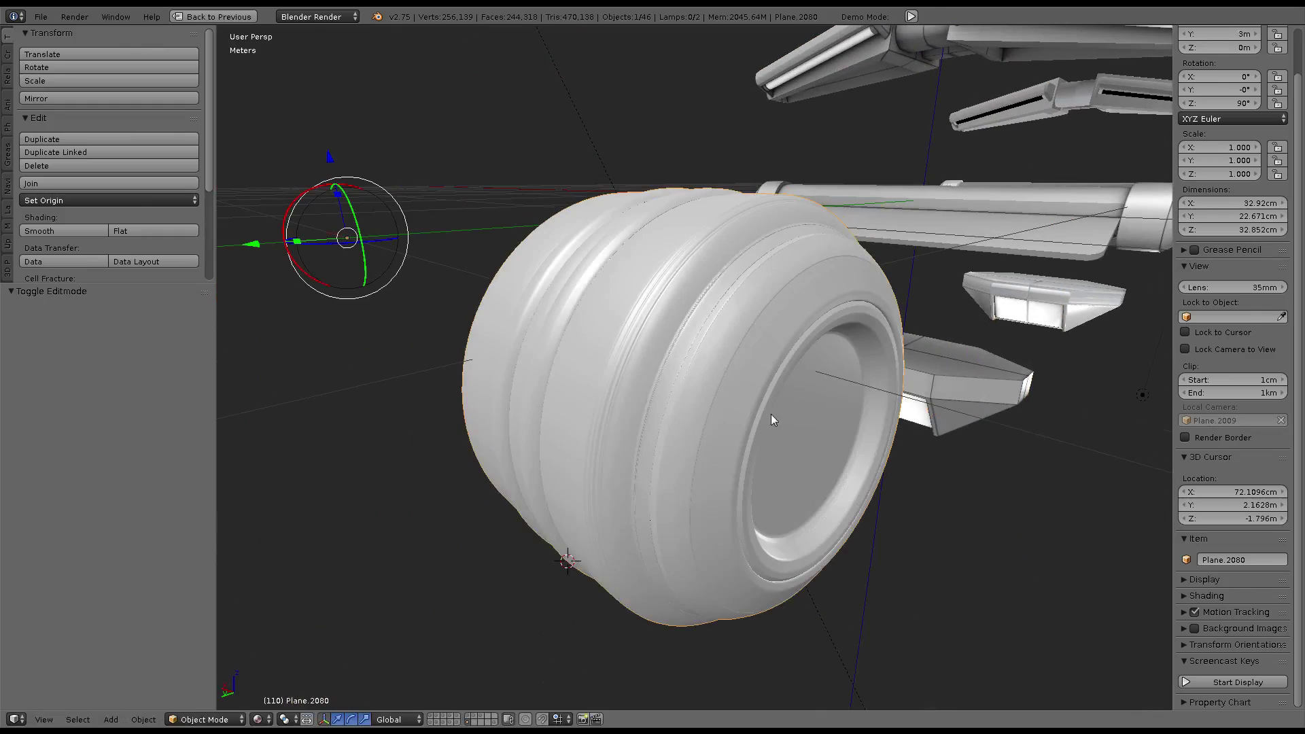
Make the smooth cap the active target, bake the ribbed detail into Lamps_Nor, and inspect it
{"action": "scroll", "coordinate": [760, 305], "scroll_direction": "up", "scroll_amount": 3}
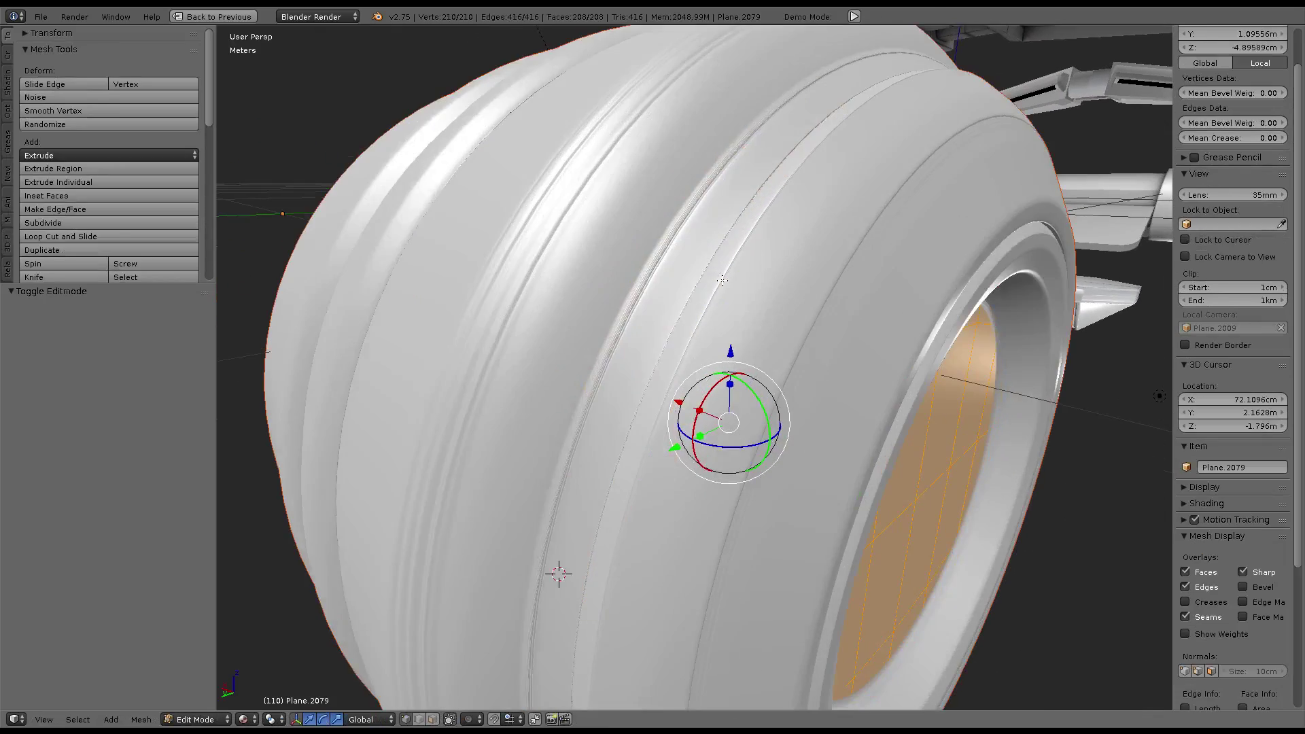
{"action": "scroll", "coordinate": [723, 286], "scroll_direction": "down", "scroll_amount": 5}
{"action": "right_click", "coordinate": [723, 286], "text": "shift"}
{"action": "mouse_move", "coordinate": [722, 280]}
{"action": "middle_mouse_down"}
{"action": "mouse_move", "coordinate": [652, 226]}
{"action": "mouse_move", "coordinate": [737, 283]}
{"action": "middle_mouse_up"}
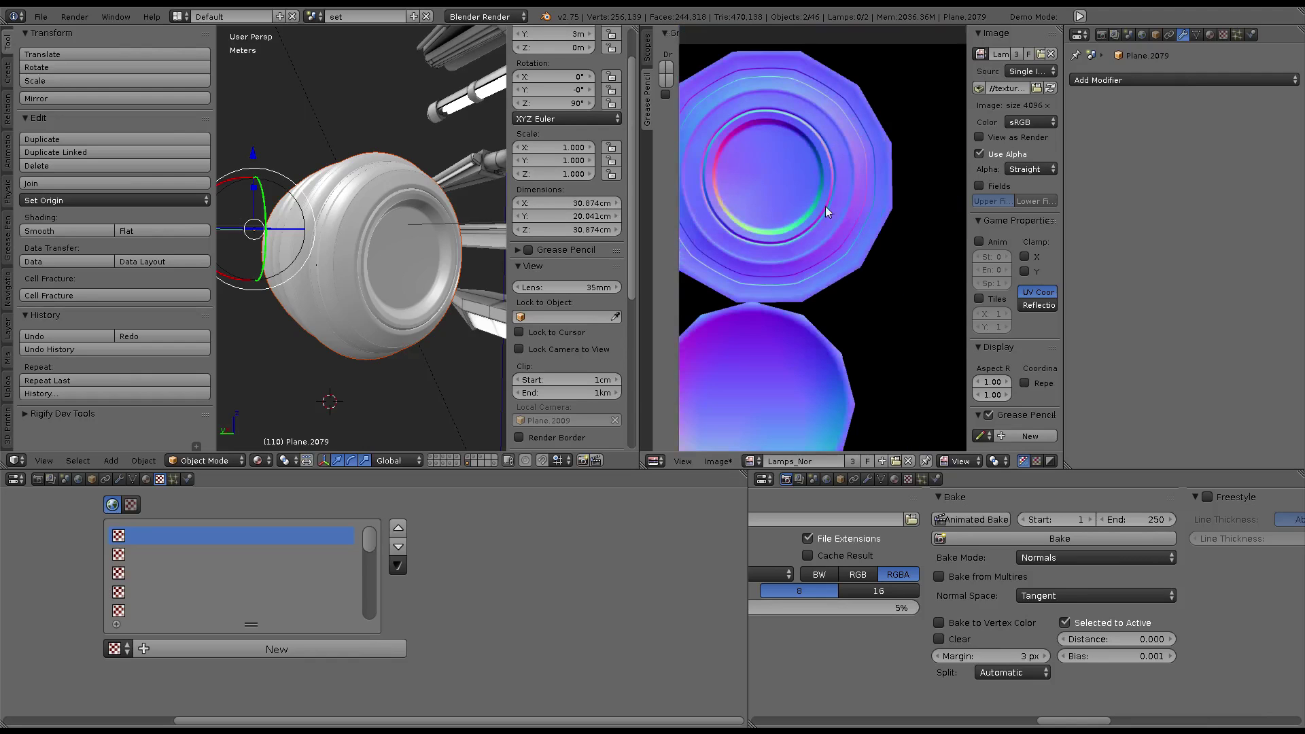
{"action": "left_click", "coordinate": [1048, 540]}
{"action": "scroll", "coordinate": [854, 197], "scroll_direction": "up", "scroll_amount": 2}
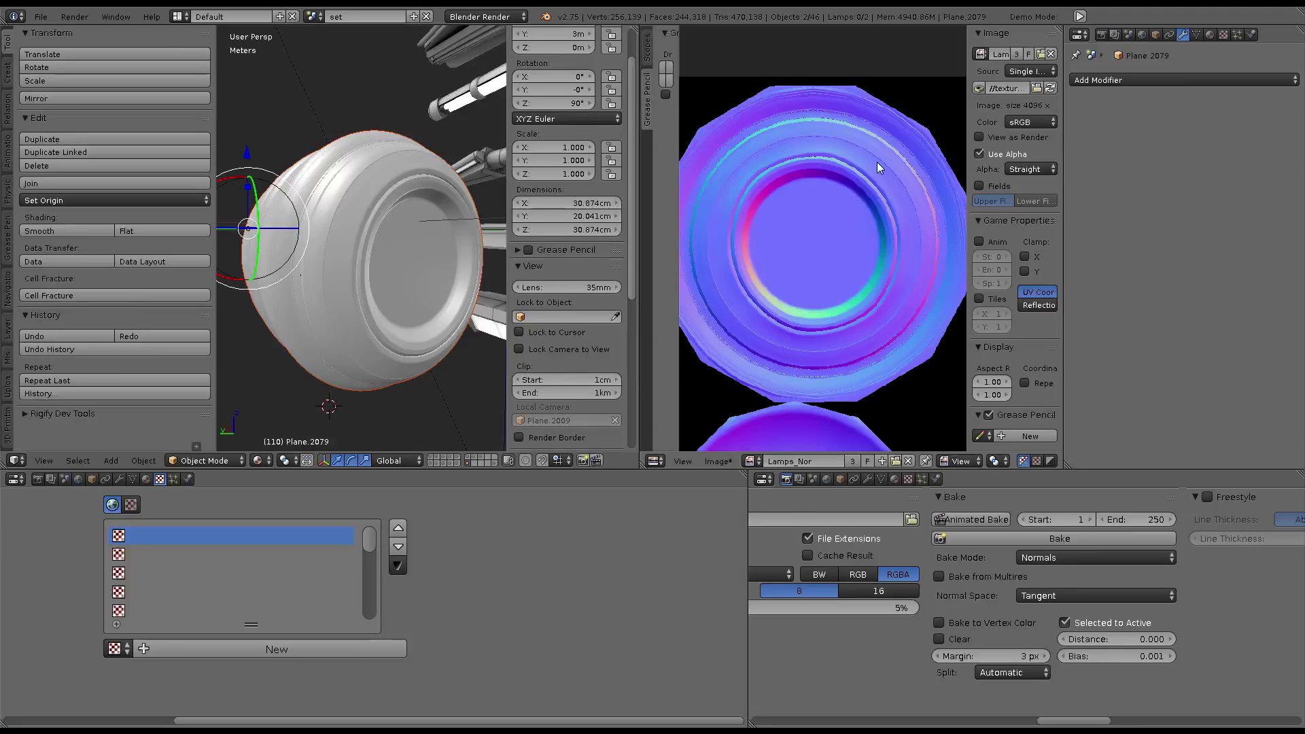
{"action": "scroll", "coordinate": [815, 206], "scroll_direction": "up", "scroll_amount": 3}
{"action": "scroll", "coordinate": [847, 201], "scroll_direction": "down", "scroll_amount": 2}
{"action": "scroll", "coordinate": [342, 194], "scroll_direction": "down", "scroll_amount": 1}
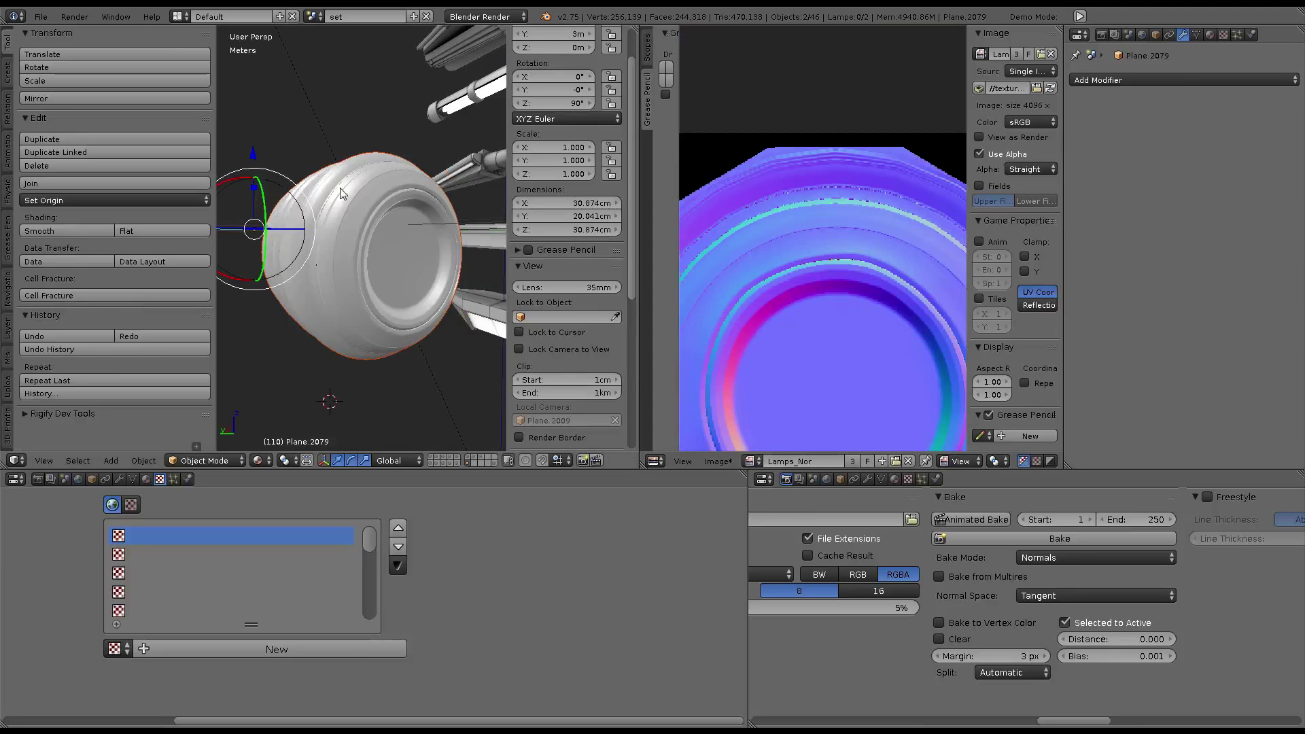
{"action": "scroll", "coordinate": [342, 194], "scroll_direction": "down", "scroll_amount": 2}
{"action": "scroll", "coordinate": [932, 221], "scroll_direction": "down", "scroll_amount": 3}
{"action": "scroll", "coordinate": [874, 209], "scroll_direction": "up", "scroll_amount": 3}
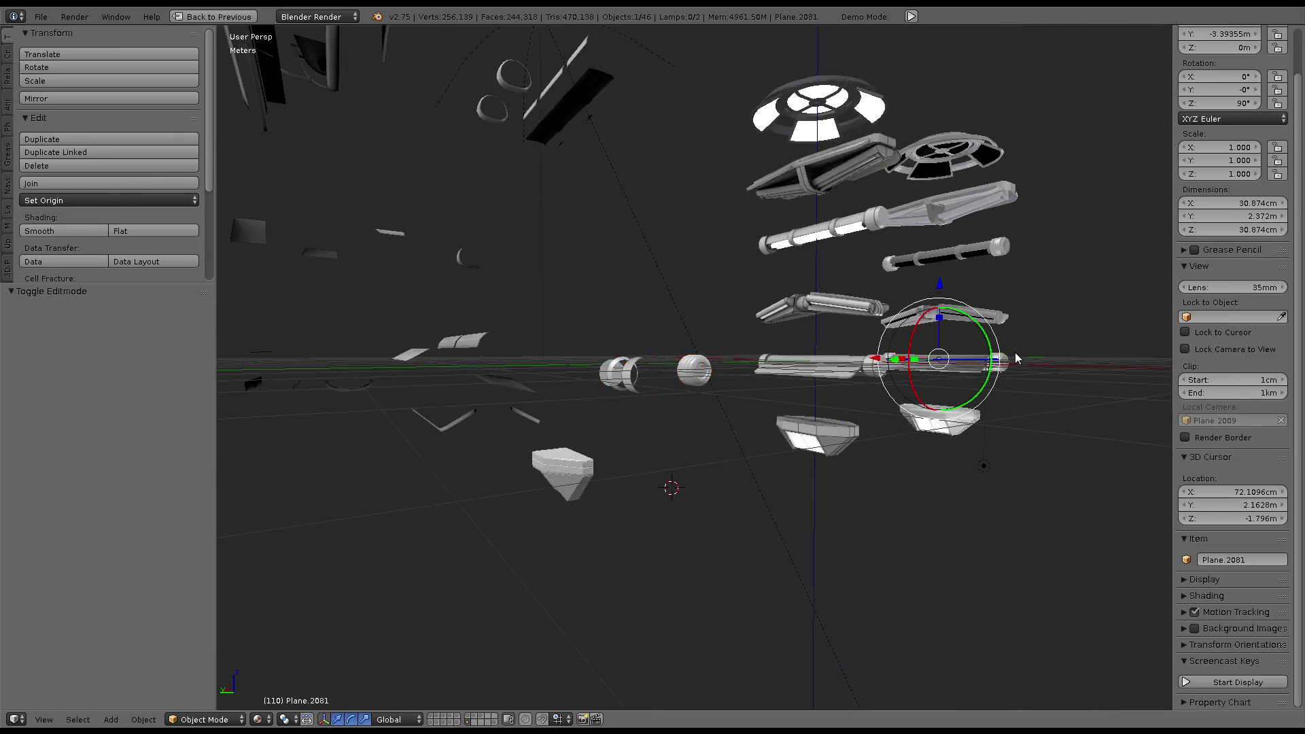
Frame the cylinder, select the ribbed cap, and delete it
{"action": "key", "text": "KP_Decimal"}
{"action": "mouse_move", "coordinate": [1007, 352]}
{"action": "middle_mouse_down"}
{"action": "mouse_move", "coordinate": [671, 377]}
{"action": "mouse_move", "coordinate": [724, 394]}
{"action": "mouse_move", "coordinate": [546, 375]}
{"action": "mouse_move", "coordinate": [561, 337]}
{"action": "mouse_move", "coordinate": [538, 366]}
{"action": "mouse_move", "coordinate": [756, 322]}
{"action": "mouse_move", "coordinate": [796, 340]}
{"action": "middle_mouse_up"}
{"action": "scroll", "coordinate": [537, 364], "scroll_direction": "down", "scroll_amount": 8}
{"action": "scroll", "coordinate": [531, 362], "scroll_direction": "down", "scroll_amount": 5}
{"action": "right_click", "coordinate": [768, 329]}
{"action": "scroll", "coordinate": [769, 329], "scroll_direction": "up", "scroll_amount": 8}
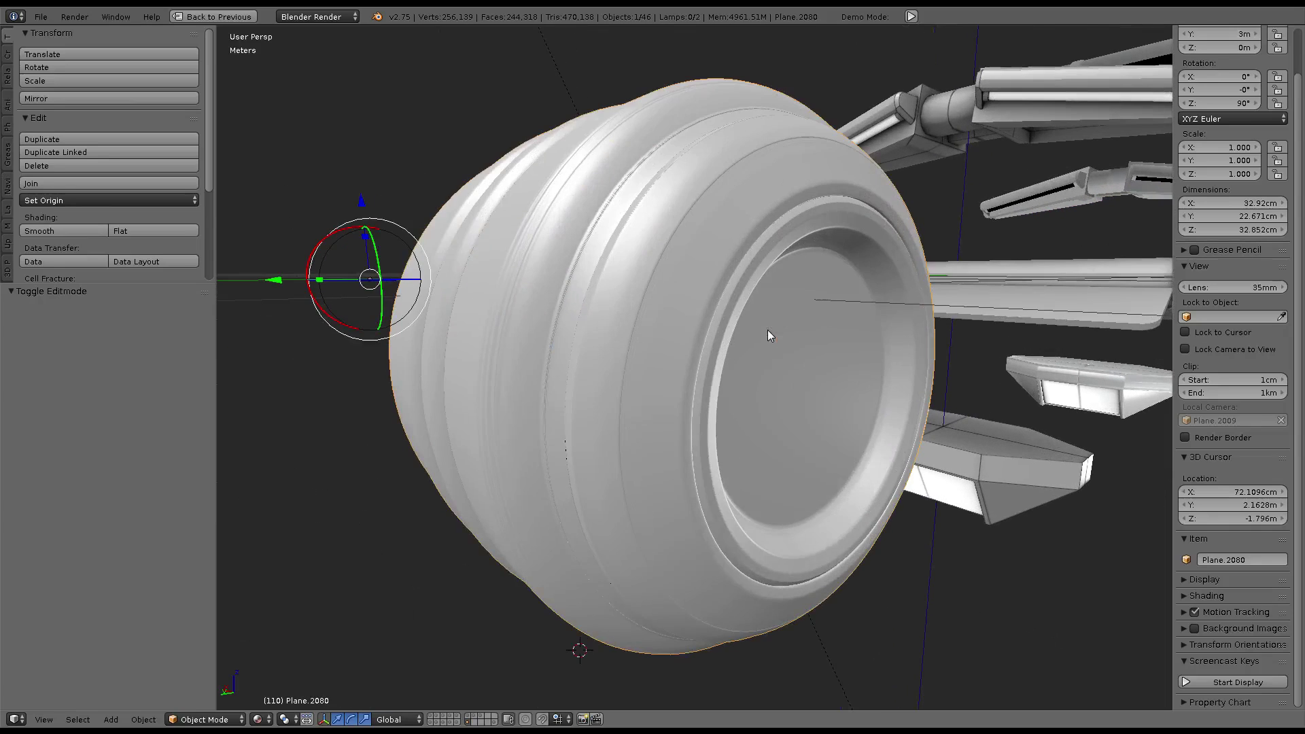
{"action": "scroll", "coordinate": [769, 329], "scroll_direction": "down", "scroll_amount": 5}
{"action": "key", "text": "g"}
{"action": "right_click", "coordinate": [802, 234]}
{"action": "key", "text": "x"}
{"action": "left_click", "coordinate": [767, 227]}
Select the smooth cap Plane.2083 and inspect its mesh in and out of Edit Mode
{"action": "right_click", "coordinate": [715, 357]}
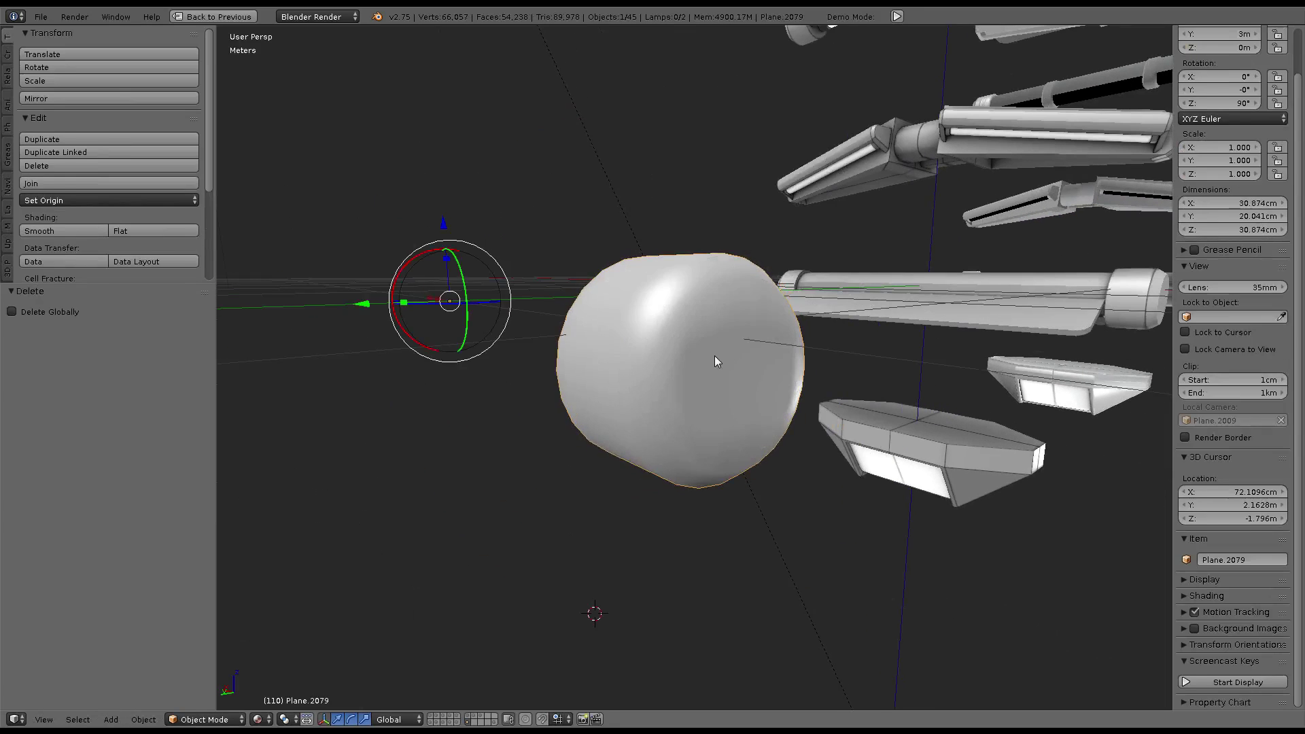
{"action": "key", "text": "KP_Decimal"}
{"action": "key", "text": "Tab"}
{"action": "key", "text": "Tab"}
{"action": "right_click", "coordinate": [705, 359]}
{"action": "key", "text": "KP_Decimal"}
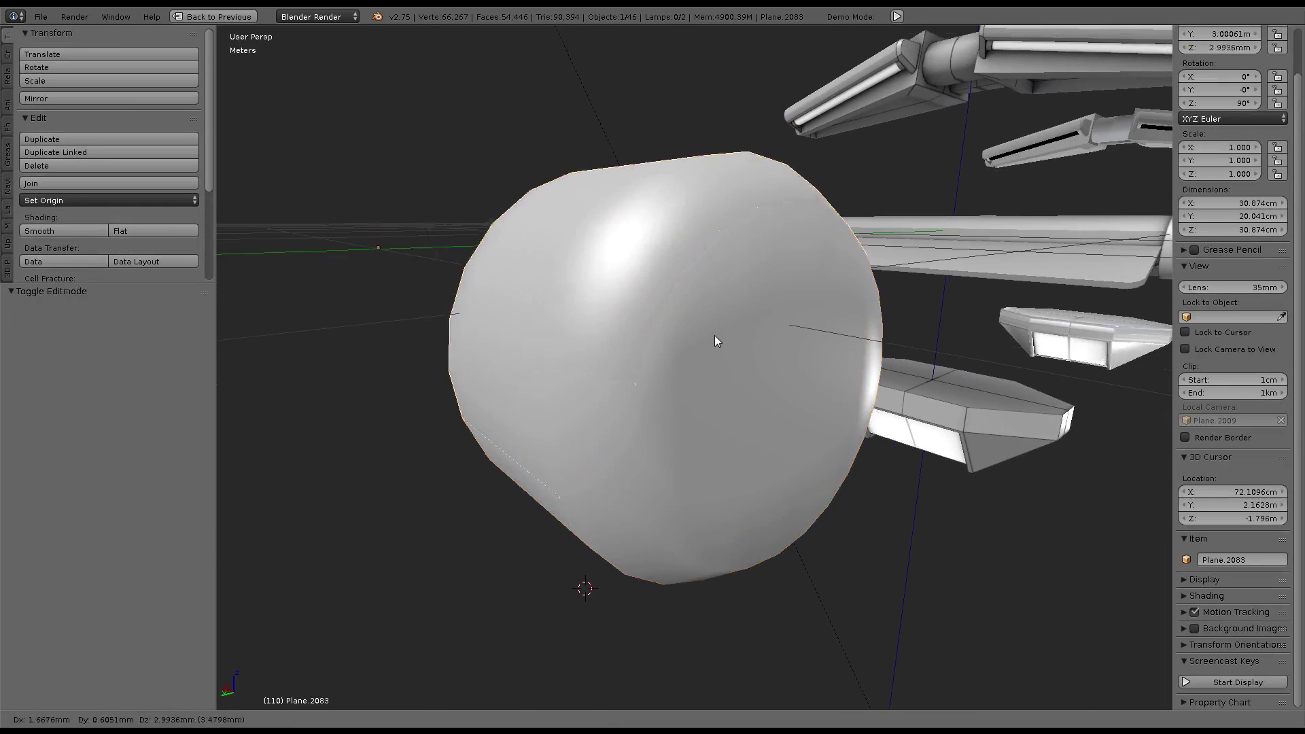
{"action": "key", "text": "Tab"}
{"action": "key", "text": "a"}
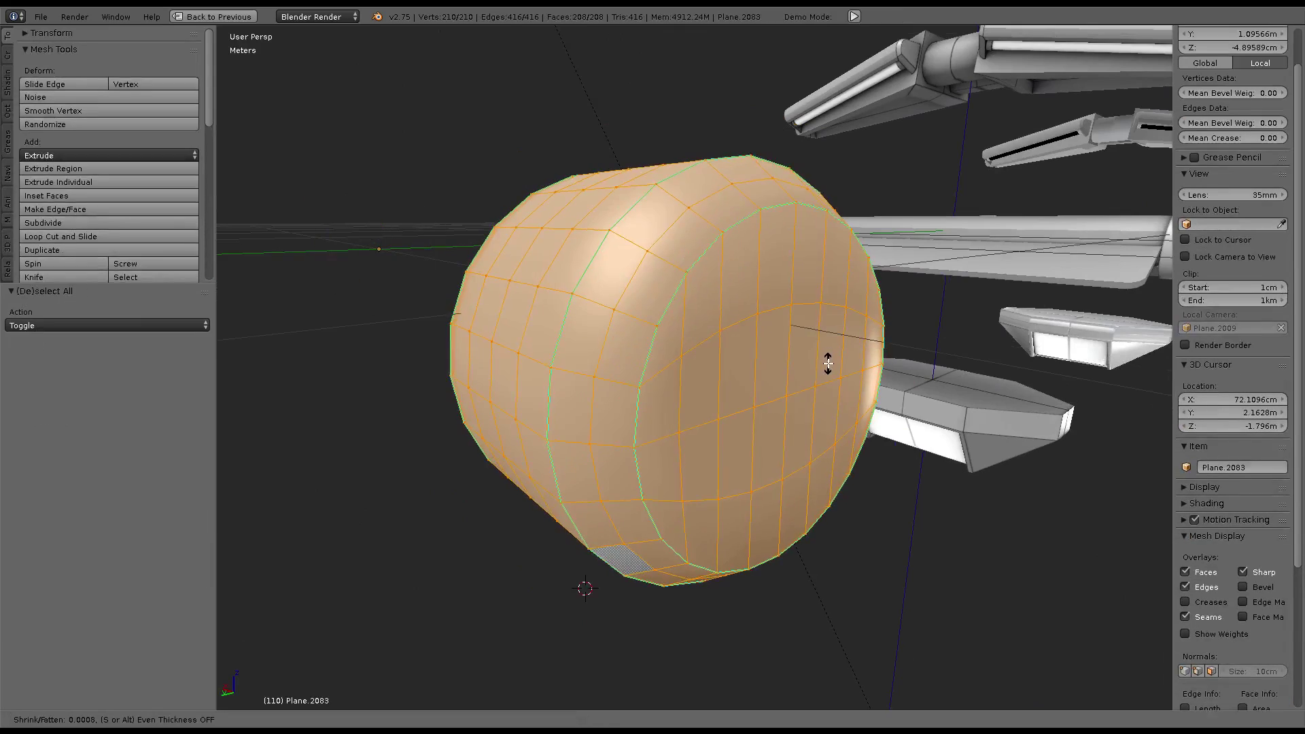
{"action": "key", "text": "Tab"}
{"action": "scroll", "coordinate": [831, 367], "scroll_direction": "down", "scroll_amount": 2}
{"action": "key", "text": "Tab"}
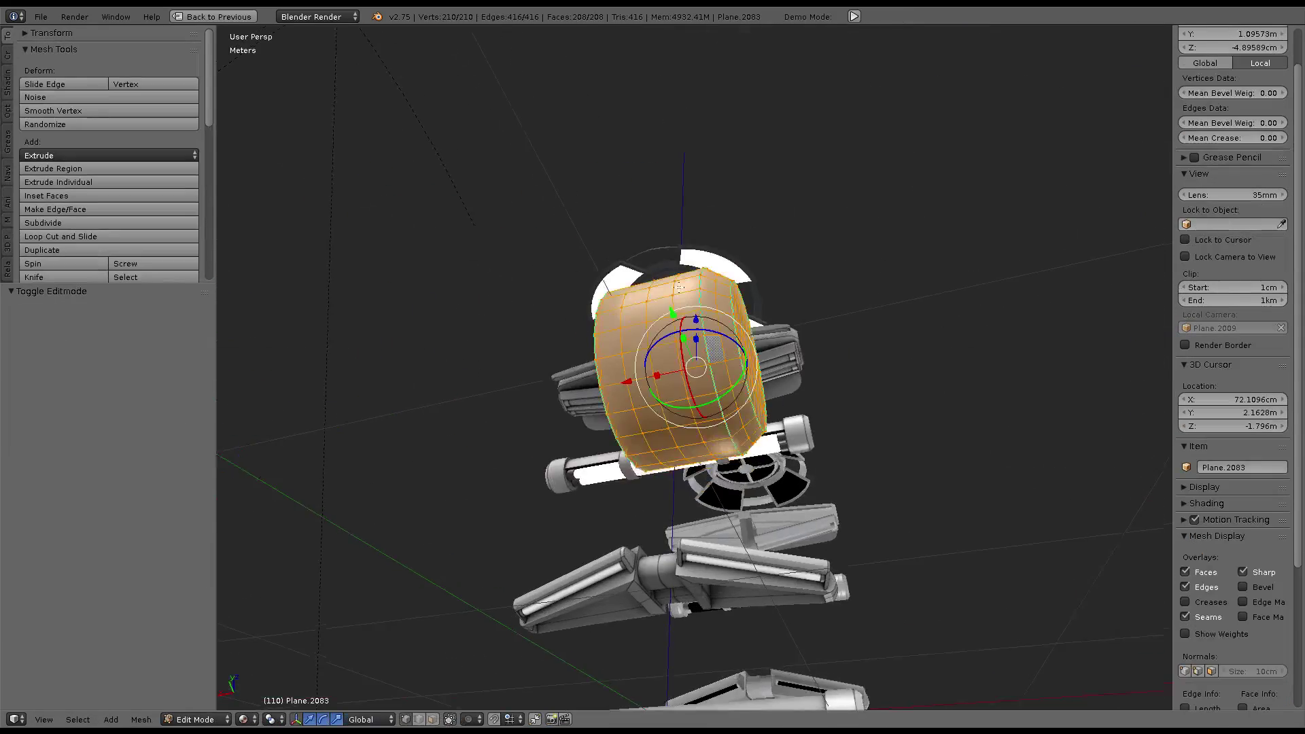
{"action": "mouse_move", "coordinate": [827, 364]}
{"action": "middle_mouse_down"}
{"action": "mouse_move", "coordinate": [764, 394]}
{"action": "mouse_move", "coordinate": [674, 380]}
{"action": "middle_mouse_up"}
{"action": "key", "text": "Tab"}
{"action": "middle_click_drag", "start_coordinate": [703, 487], "coordinate": [789, 263]}
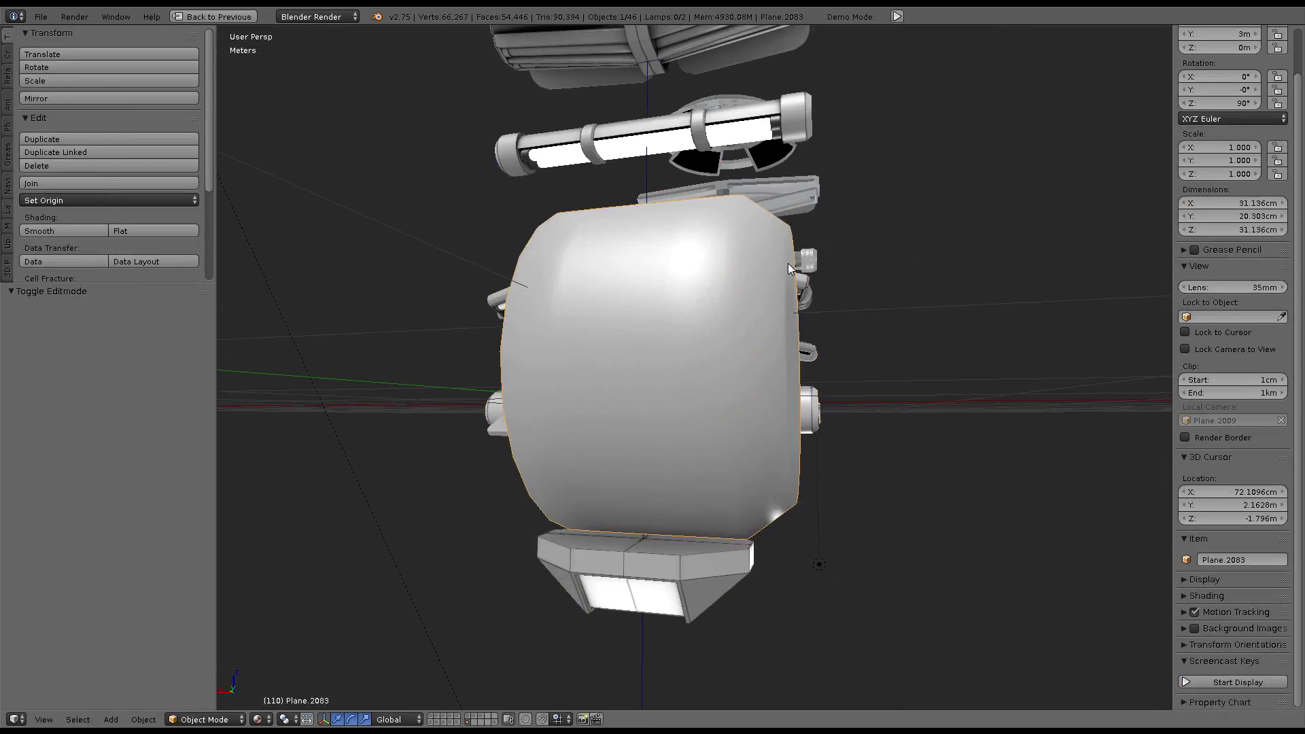
Add a Catmull-Clark Subdivision Surface modifier (View 2, Render 2) to Plane.2083
{"action": "key", "text": "ctrl+Up"}
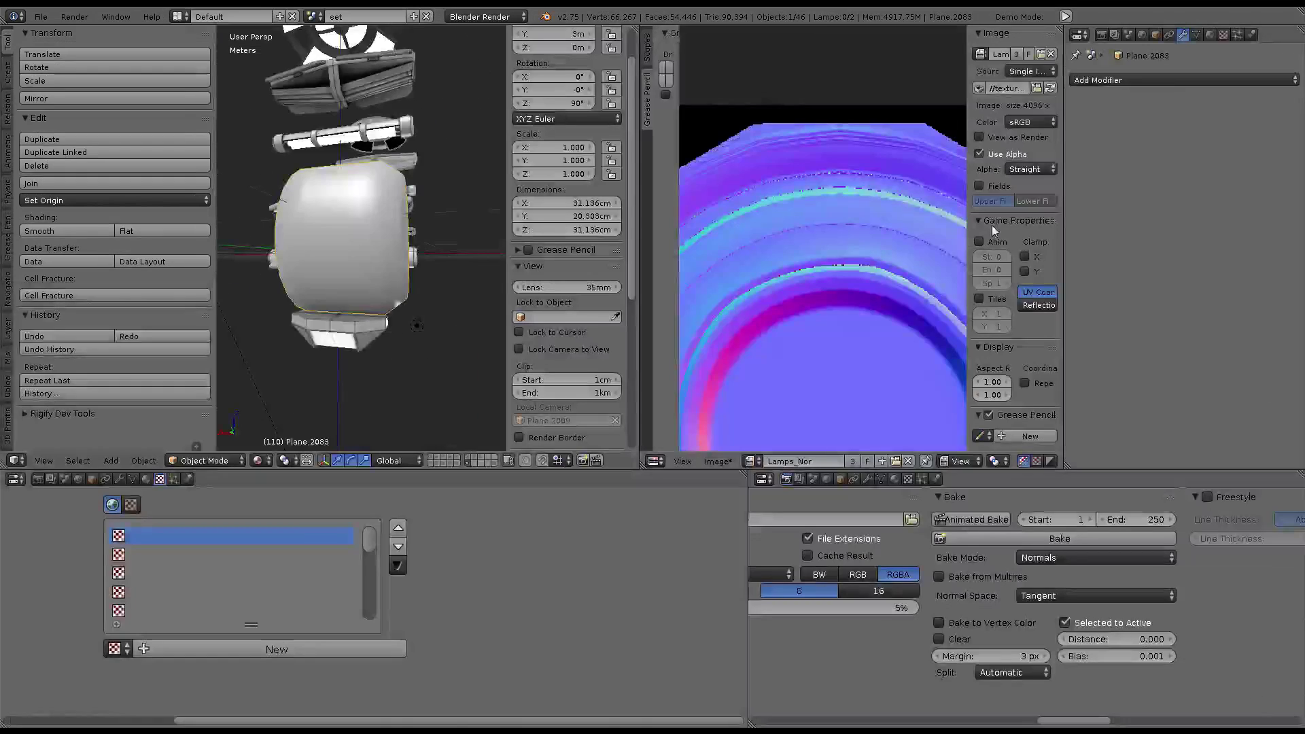
{"action": "left_click", "coordinate": [1199, 79]}
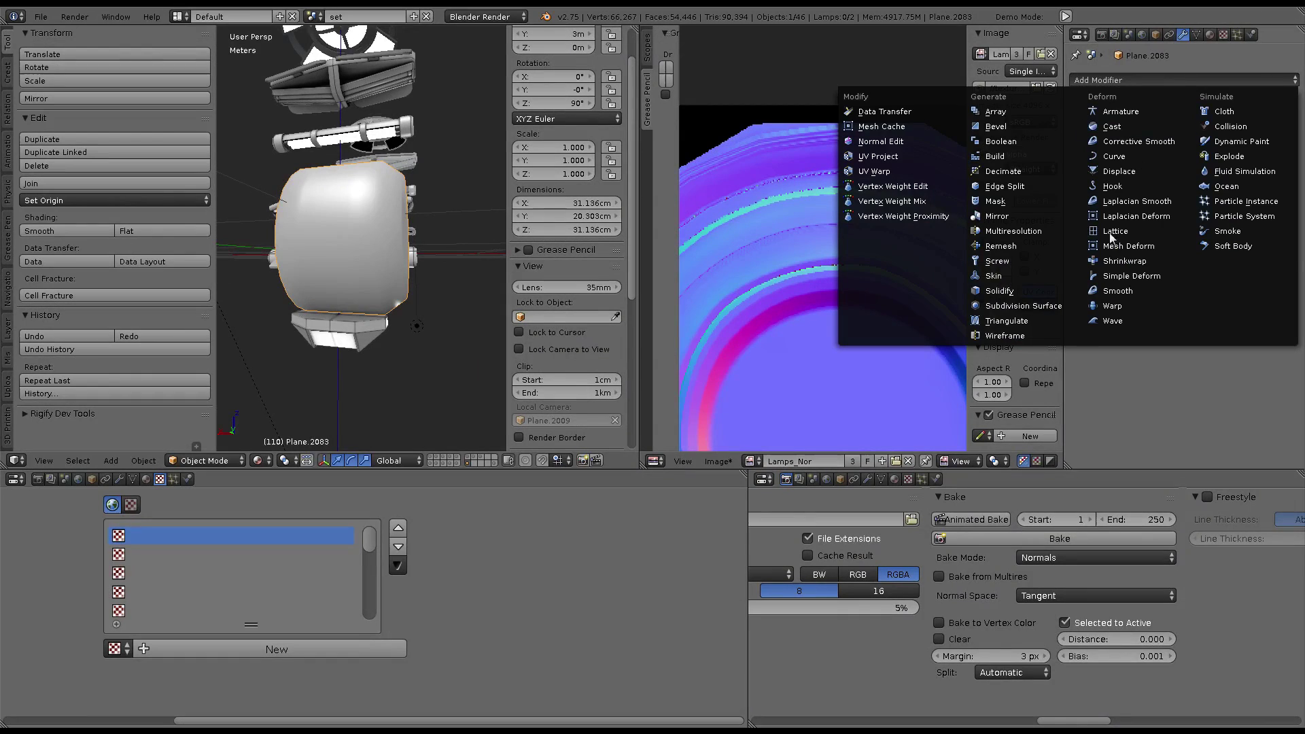
{"action": "left_click", "coordinate": [1033, 309]}
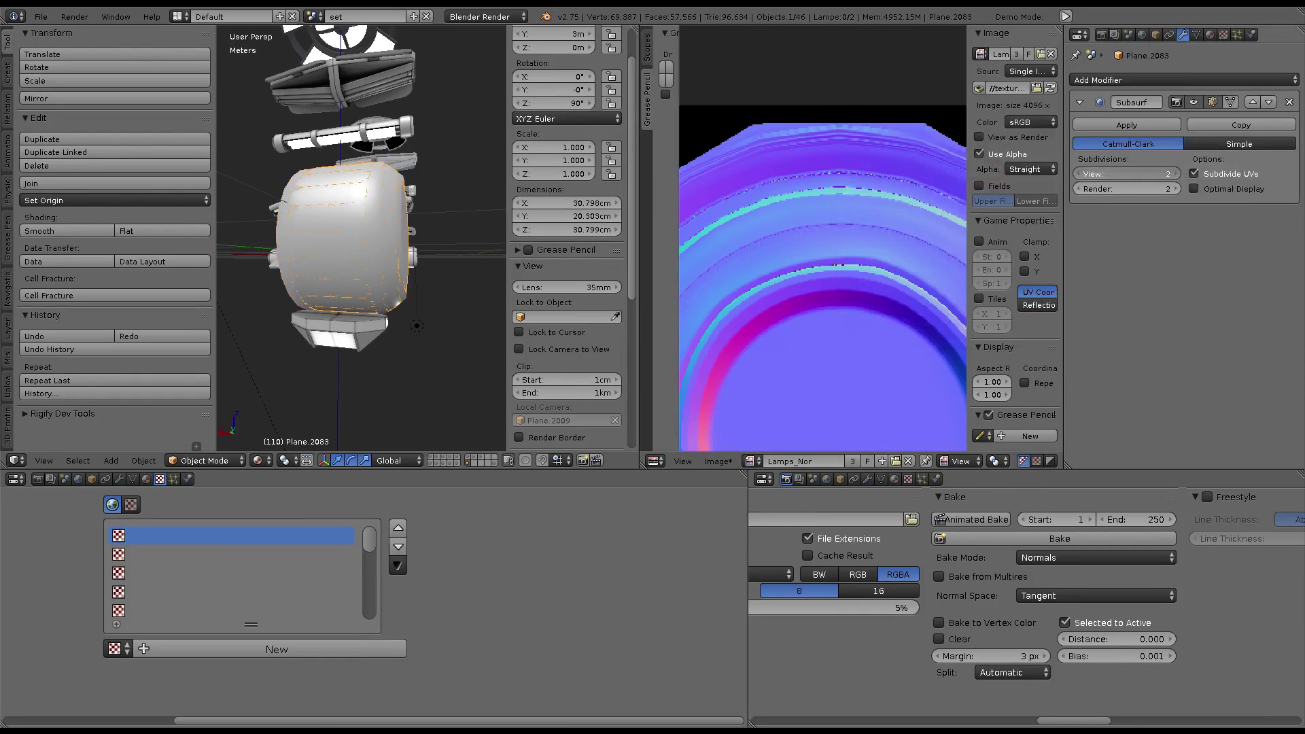
{"action": "key", "text": "ctrl+Up"}
Select two face rings on the cylinder and reduce them to their boundary edge loops
{"action": "key", "text": "Tab"}
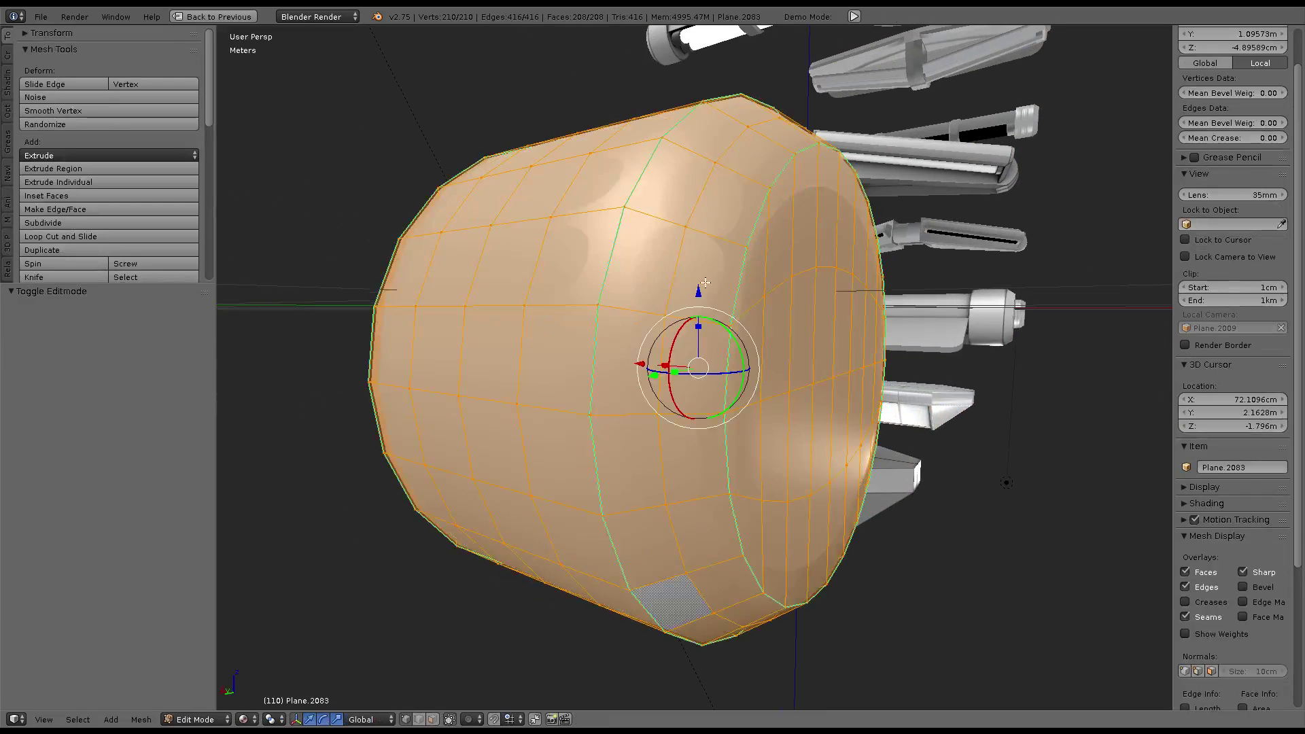
{"action": "right_click", "coordinate": [640, 276], "text": "alt"}
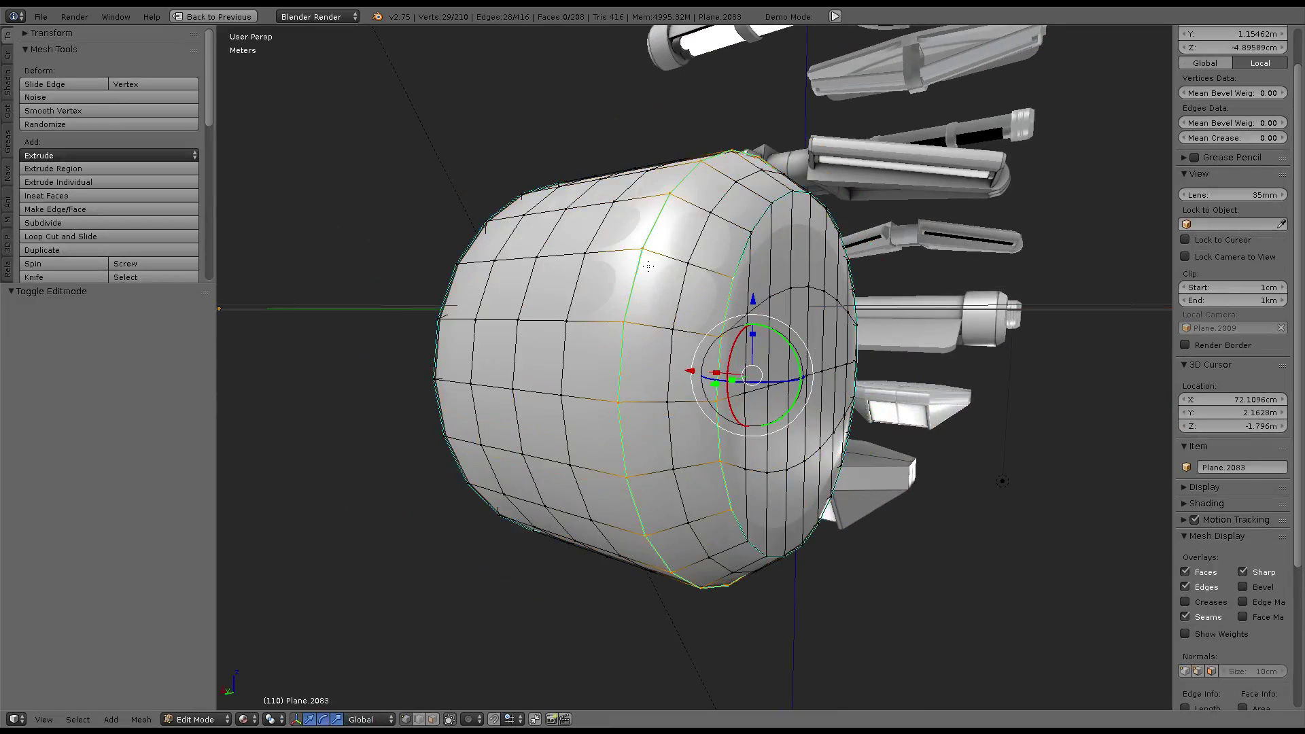
{"action": "left_click", "coordinate": [432, 719]}
{"action": "right_click", "coordinate": [709, 347], "text": "alt"}
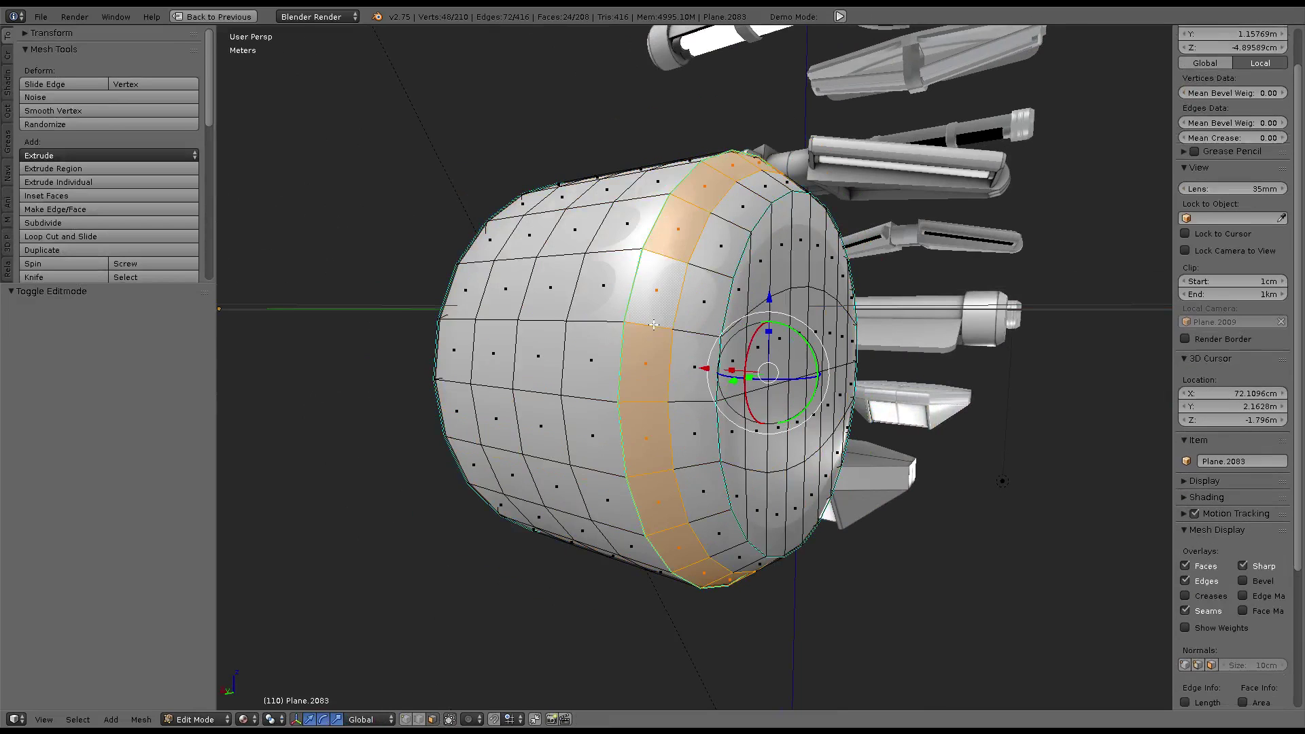
{"action": "right_click", "coordinate": [673, 313], "text": "alt+shift"}
{"action": "key", "text": "ctrl+e"}
{"action": "left_click", "coordinate": [918, 359]}
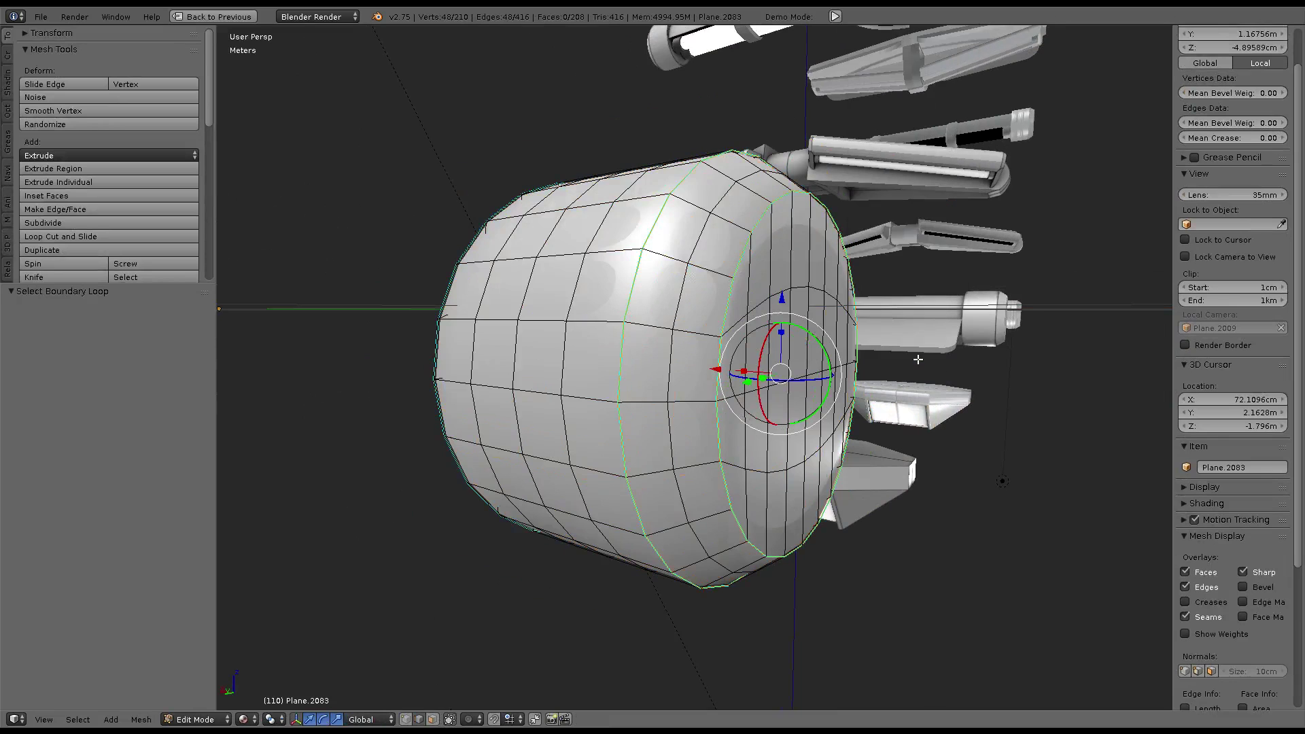
{"action": "key", "text": "ctrl+e"}
{"action": "key", "text": "Escape"}
Bevel the boundary loops into narrow 20-segment bands
{"action": "middle_click_drag", "start_coordinate": [783, 272], "coordinate": [766, 249]}
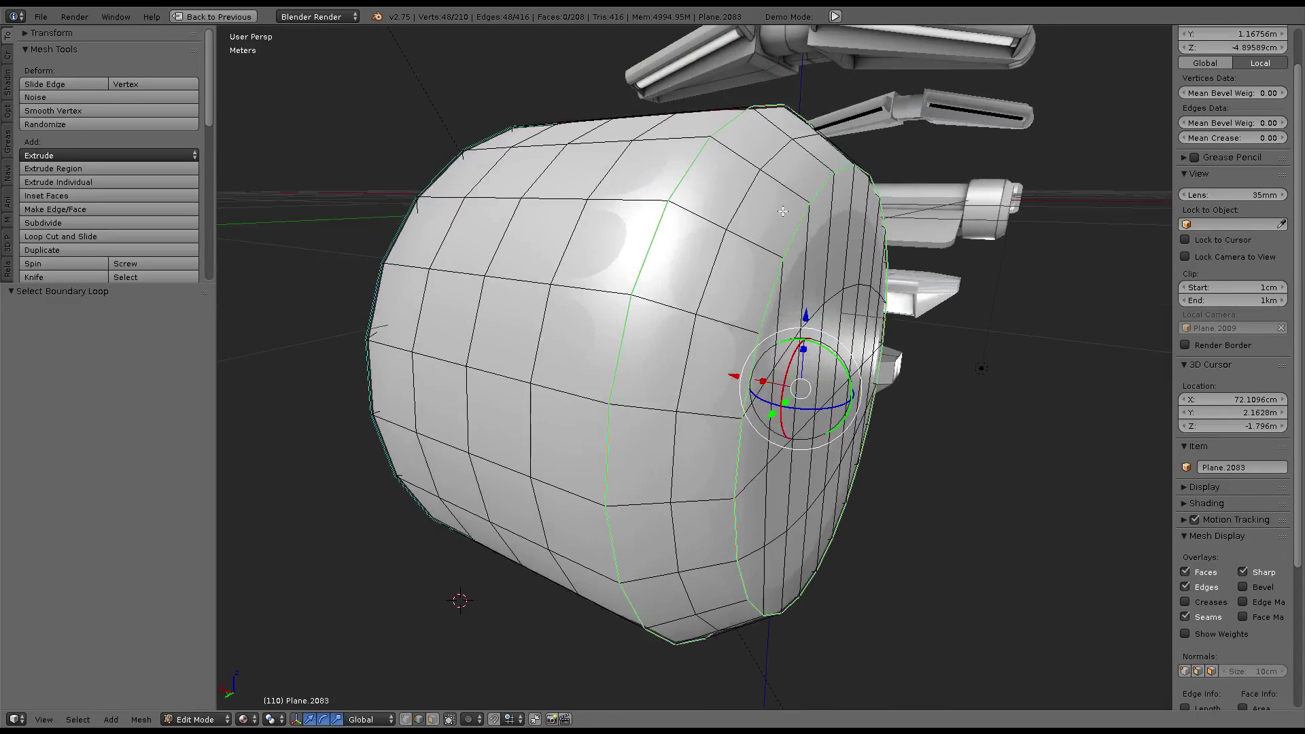
{"action": "scroll", "coordinate": [766, 248], "scroll_direction": "up", "scroll_amount": 3}
{"action": "key", "text": "ctrl+e"}
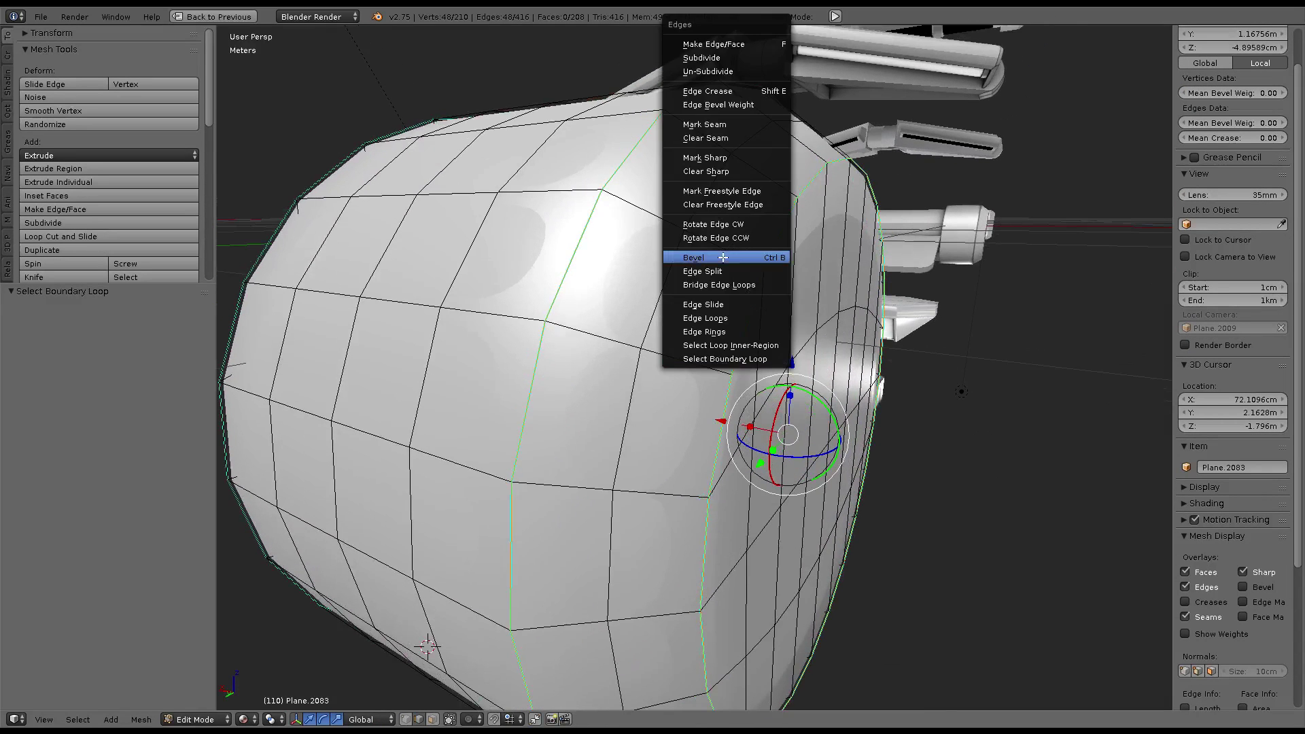
{"action": "left_click", "coordinate": [722, 257]}
{"action": "scroll", "coordinate": [680, 235], "scroll_direction": "up", "scroll_amount": 10}
{"action": "scroll", "coordinate": [673, 228], "scroll_direction": "up", "scroll_amount": 9}
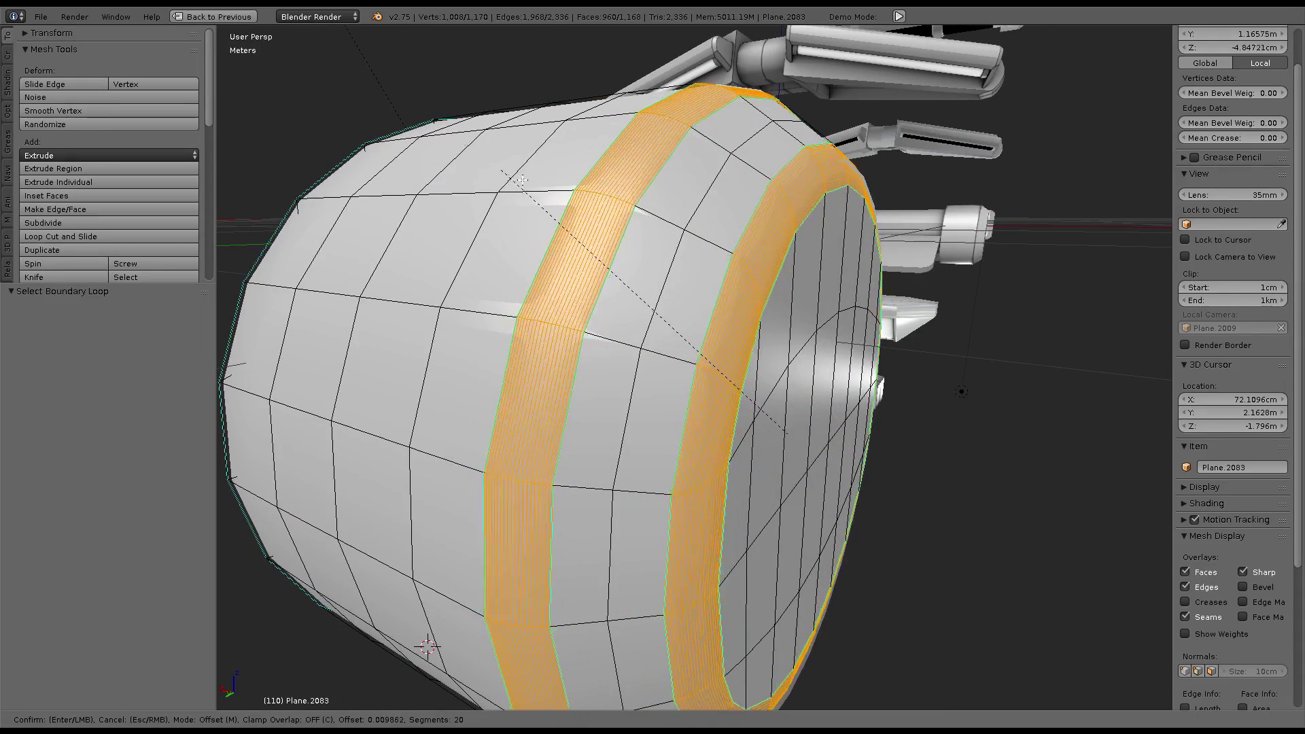
{"action": "left_click", "coordinate": [710, 246]}
Check the grooved cylinder in object mode, then return to edit mode
{"action": "key", "text": "Tab"}
{"action": "scroll", "coordinate": [711, 246], "scroll_direction": "down", "scroll_amount": 3}
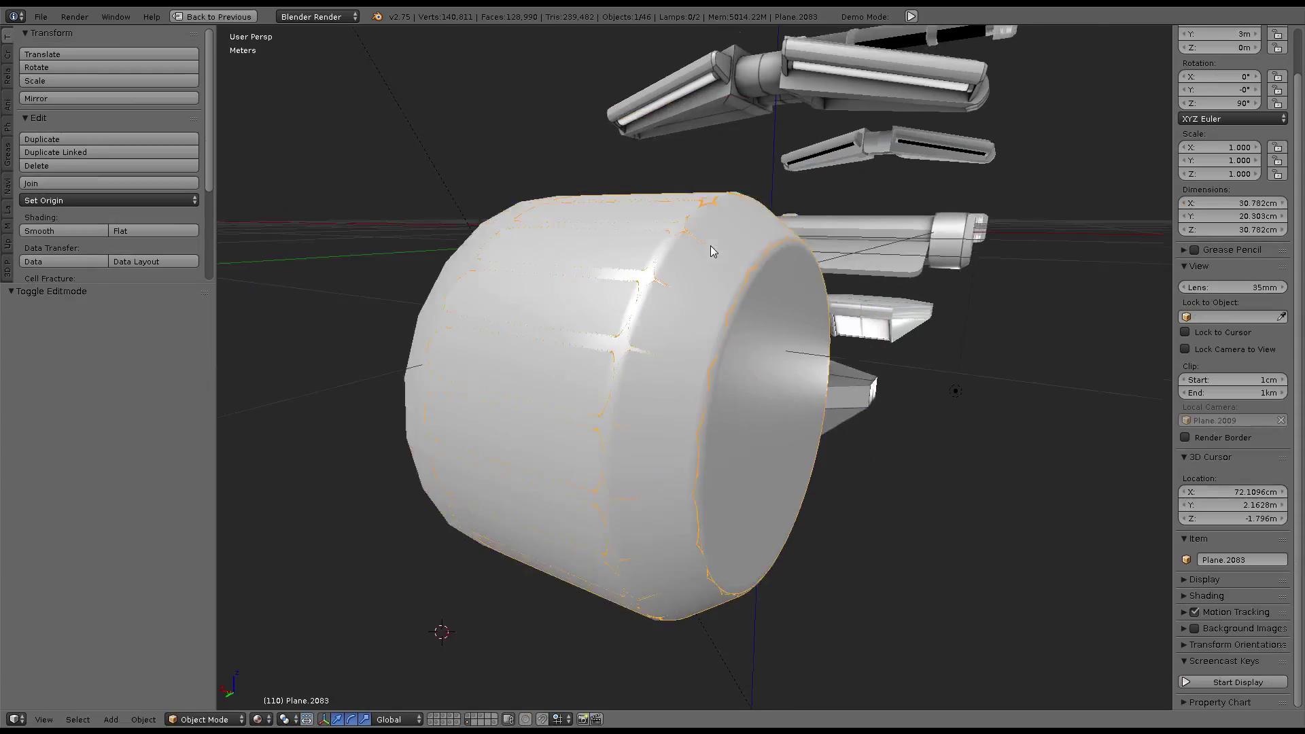
{"action": "mouse_move", "coordinate": [711, 246]}
{"action": "middle_mouse_down"}
{"action": "mouse_move", "coordinate": [661, 190]}
{"action": "mouse_move", "coordinate": [716, 208]}
{"action": "middle_mouse_up"}
{"action": "key", "text": "g"}
{"action": "key", "text": "Escape"}
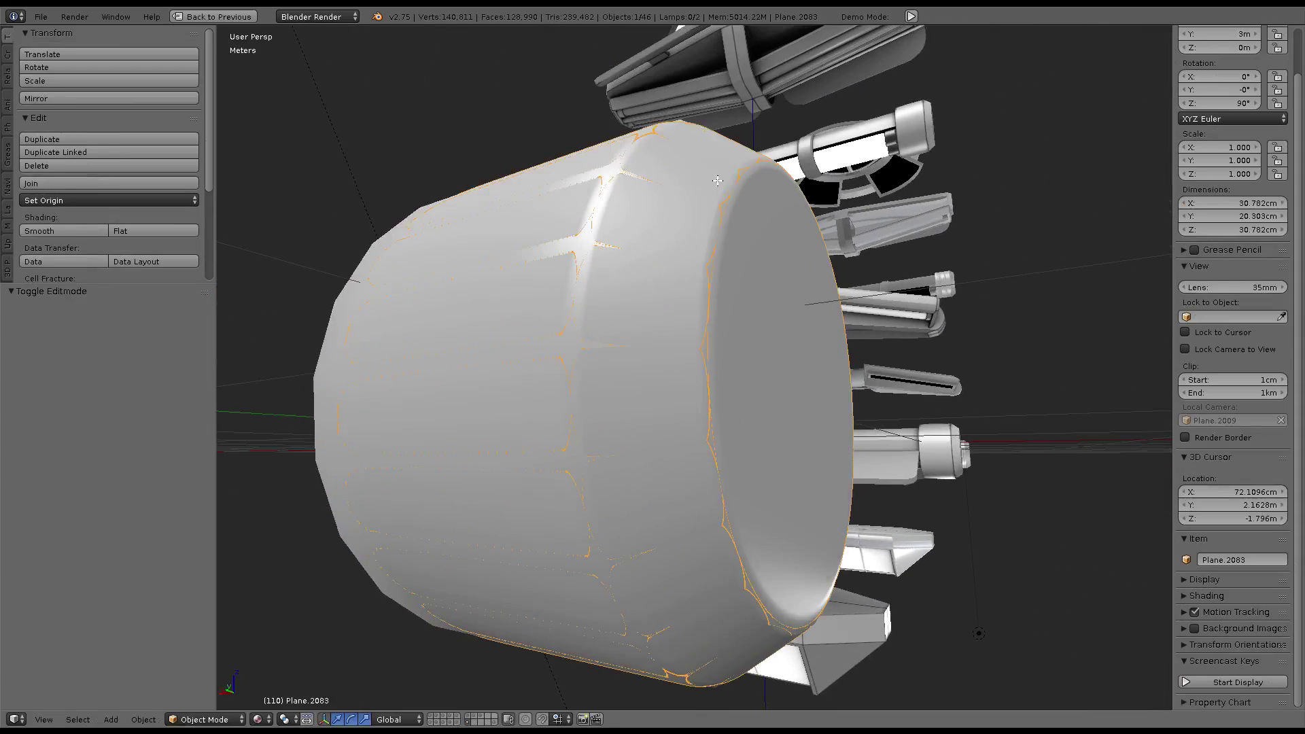
{"action": "key", "text": "Tab"}
Shrink the whole mesh slightly inward along its normals
{"action": "key", "text": "a"}
{"action": "key", "text": "alt+s"}
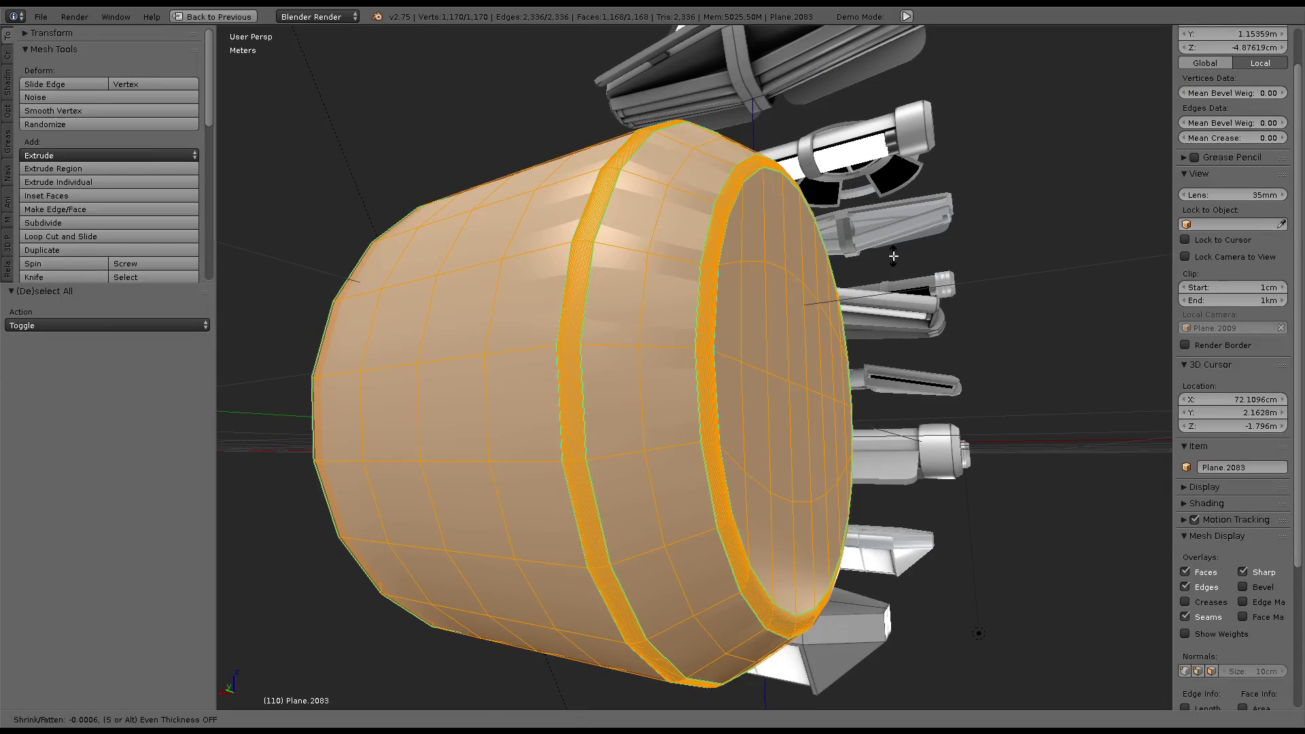
{"action": "left_click", "coordinate": [922, 262]}
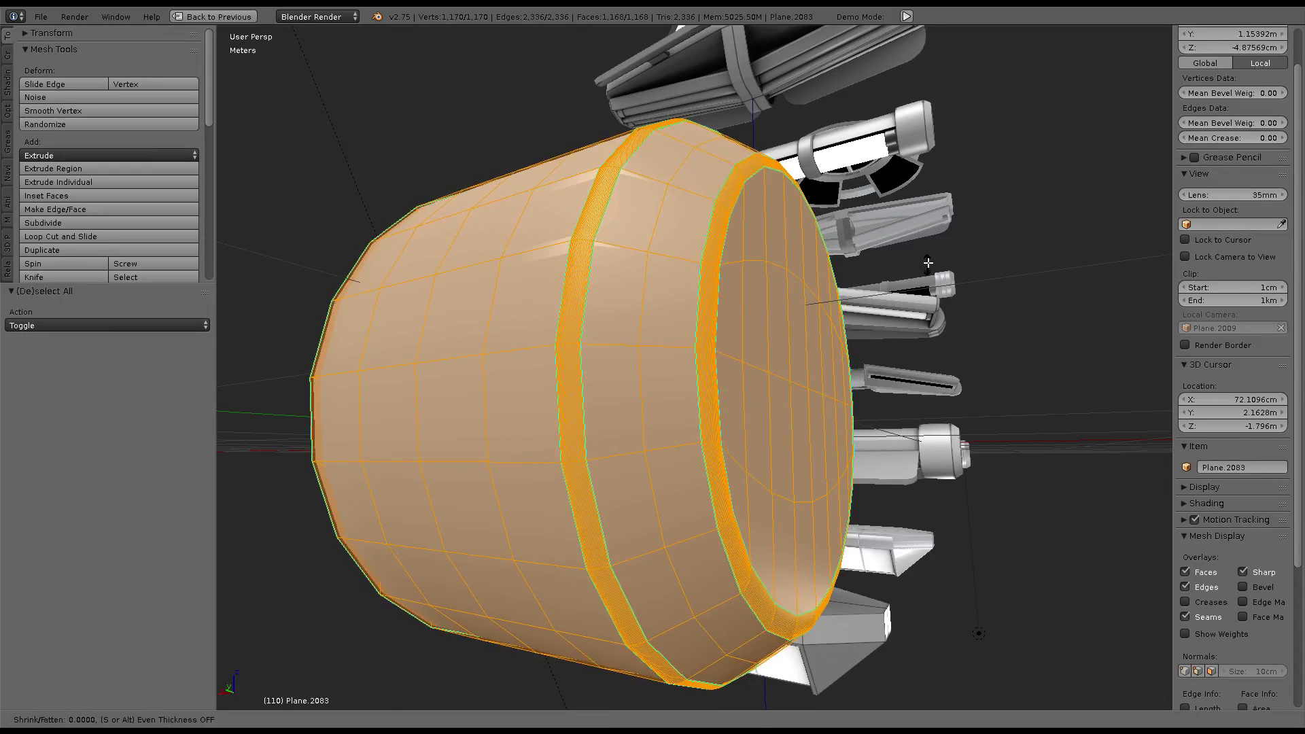
{"action": "mouse_move", "coordinate": [924, 265]}
{"action": "middle_mouse_down"}
{"action": "mouse_move", "coordinate": [742, 288]}
{"action": "mouse_move", "coordinate": [590, 438]}
{"action": "middle_mouse_up"}
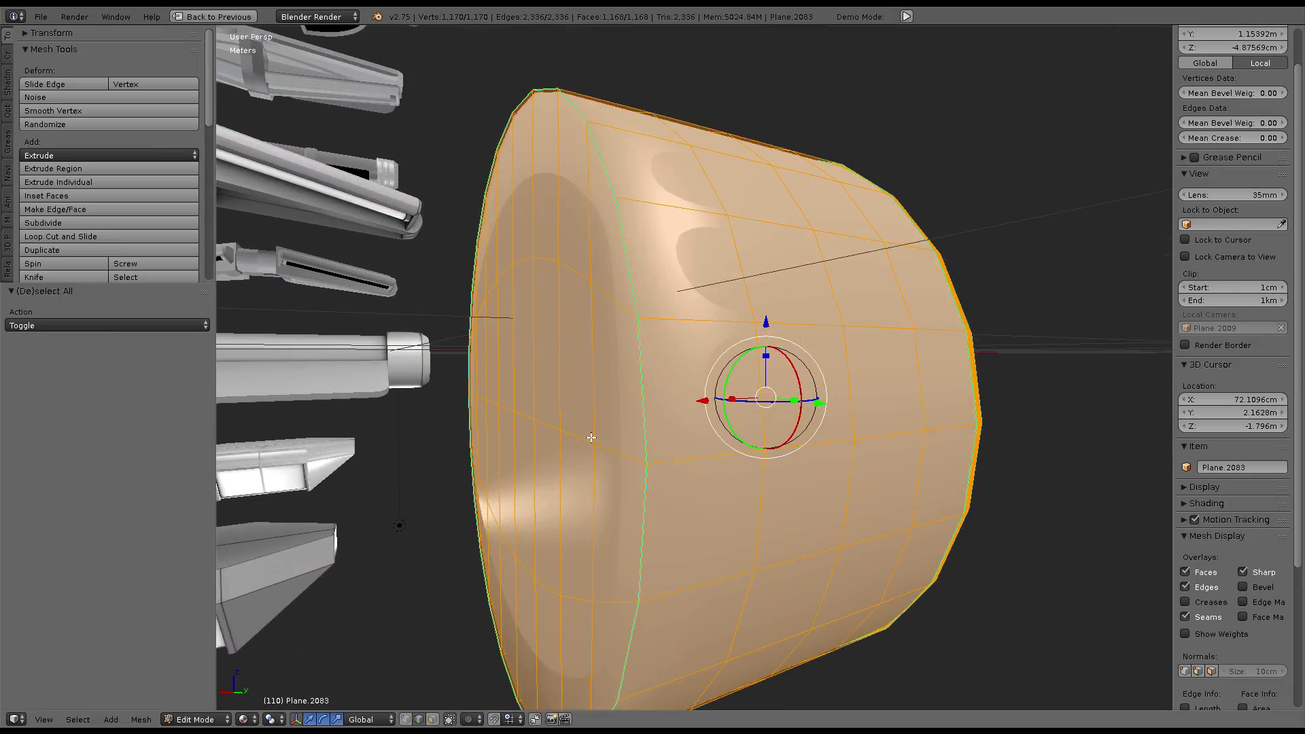
Bevel two edge loops near the cylinder's end rim
{"action": "right_click", "coordinate": [585, 518], "text": "alt"}
{"action": "mouse_move", "coordinate": [584, 519]}
{"action": "middle_mouse_down"}
{"action": "mouse_move", "coordinate": [625, 319]}
{"action": "mouse_move", "coordinate": [774, 299]}
{"action": "mouse_move", "coordinate": [786, 354]}
{"action": "middle_mouse_up"}
{"action": "mouse_move", "coordinate": [808, 517]}
{"action": "middle_mouse_down"}
{"action": "mouse_move", "coordinate": [641, 400]}
{"action": "mouse_move", "coordinate": [781, 411]}
{"action": "mouse_move", "coordinate": [803, 454]}
{"action": "mouse_move", "coordinate": [873, 297]}
{"action": "middle_mouse_up"}
{"action": "right_click", "coordinate": [670, 361], "text": "alt+shift"}
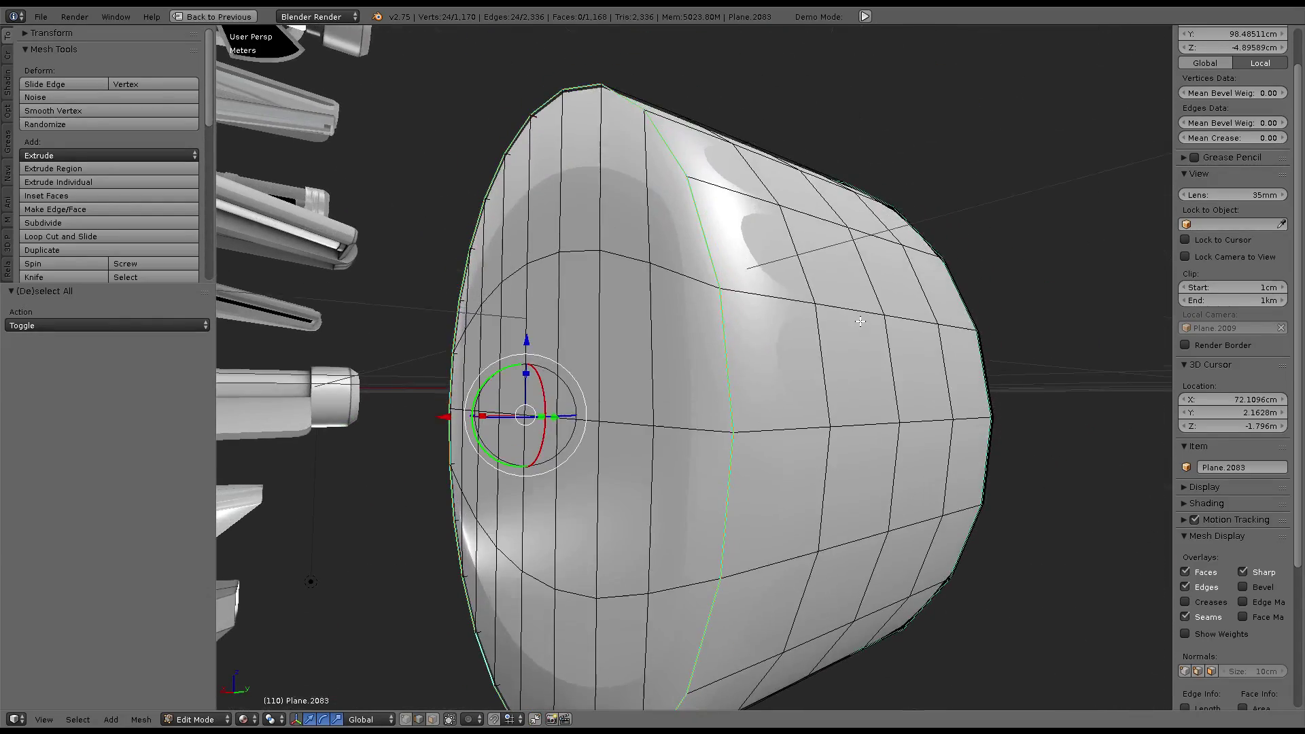
{"action": "key", "text": "ctrl+f"}
{"action": "left_click", "coordinate": [872, 297]}
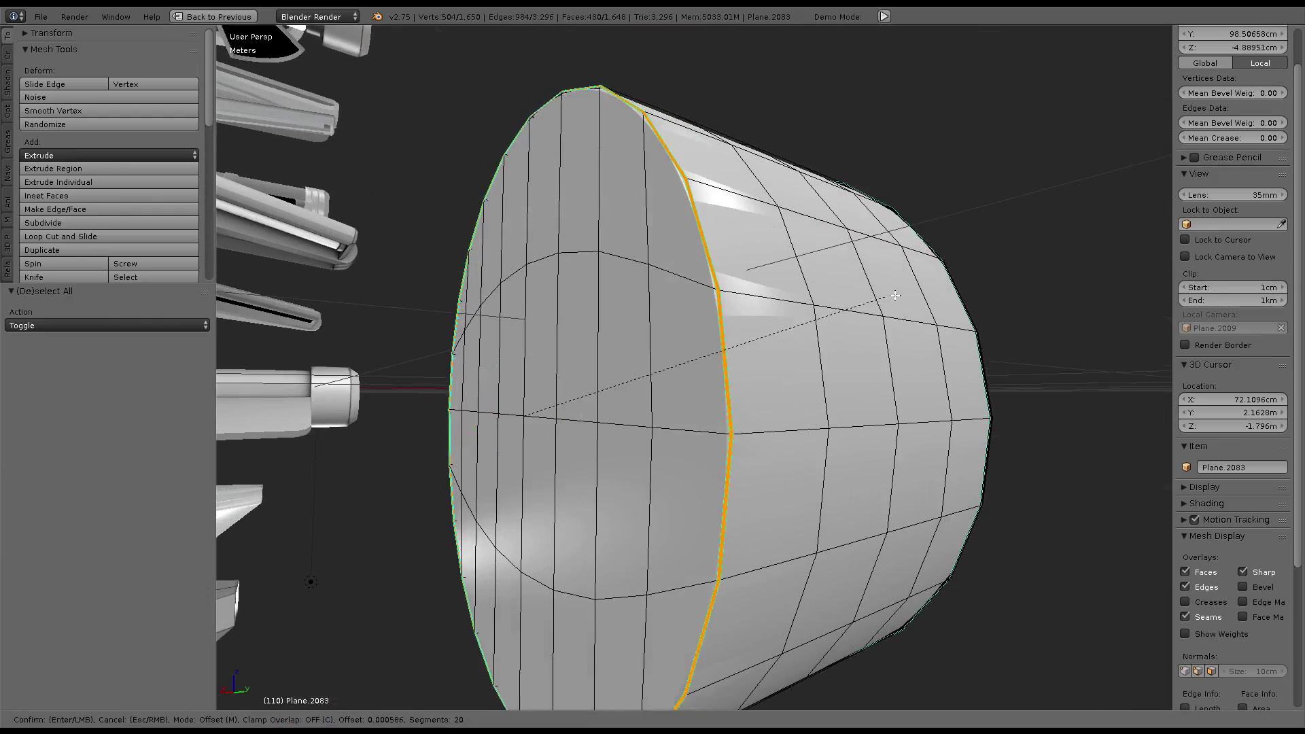
{"action": "left_click", "coordinate": [988, 281]}
{"action": "mouse_move", "coordinate": [988, 281]}
{"action": "middle_mouse_down"}
{"action": "mouse_move", "coordinate": [843, 269]}
{"action": "mouse_move", "coordinate": [875, 287]}
{"action": "middle_mouse_up"}
Shrink the whole mesh by -0.001 and compare it against the normal-map layout
{"action": "key", "text": "a"}
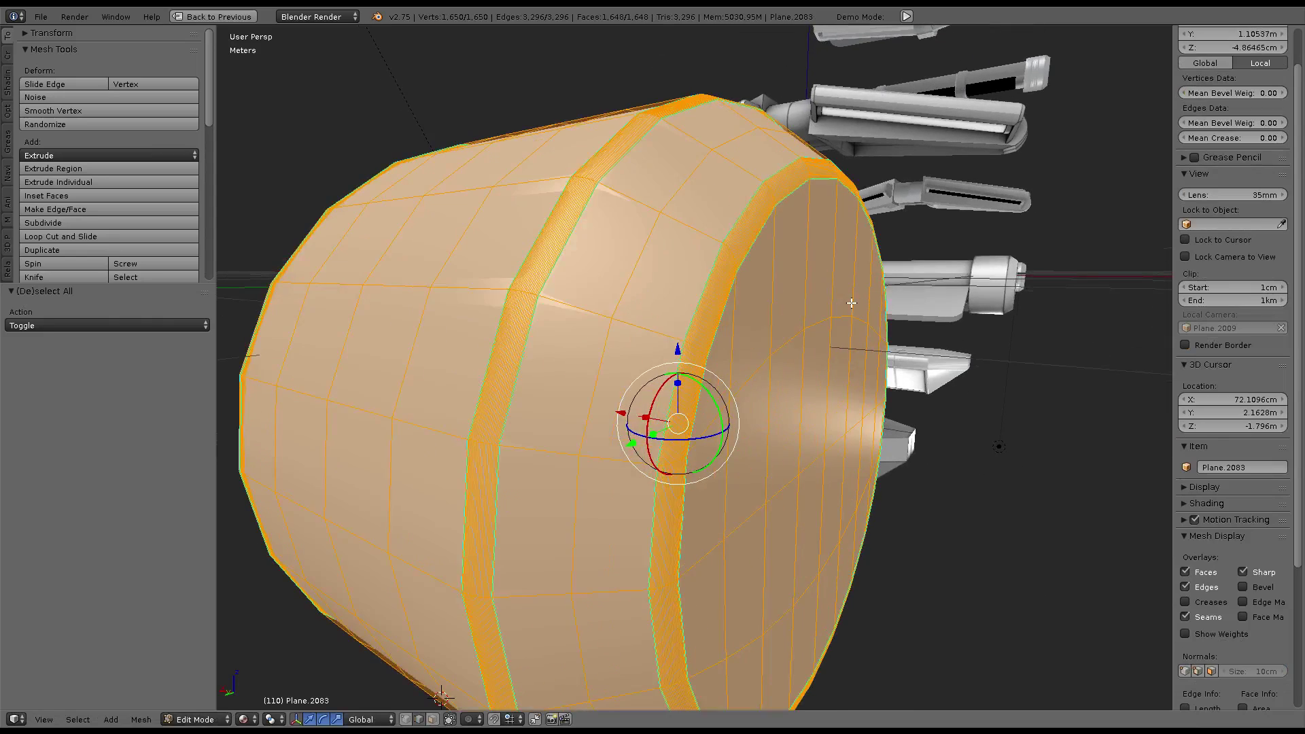
{"action": "key", "text": "alt+s"}
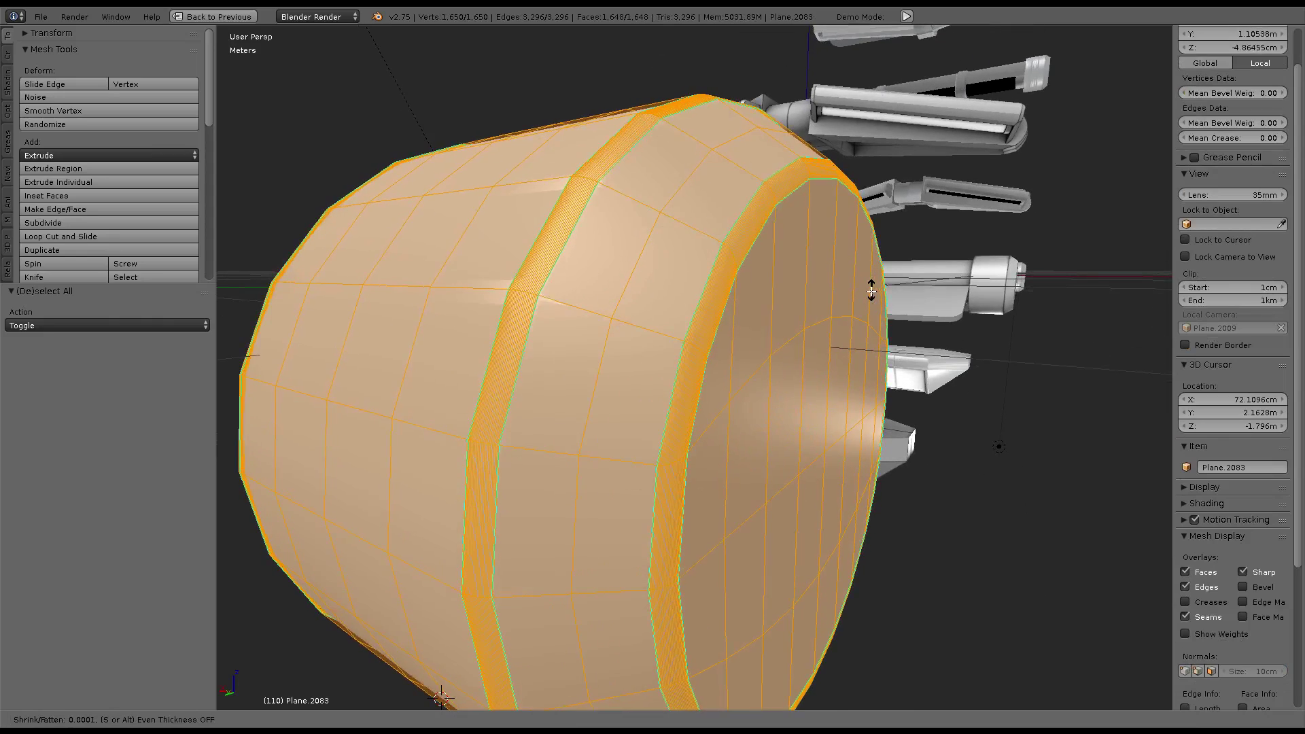
{"action": "left_click", "coordinate": [866, 298]}
{"action": "key", "text": "Tab"}
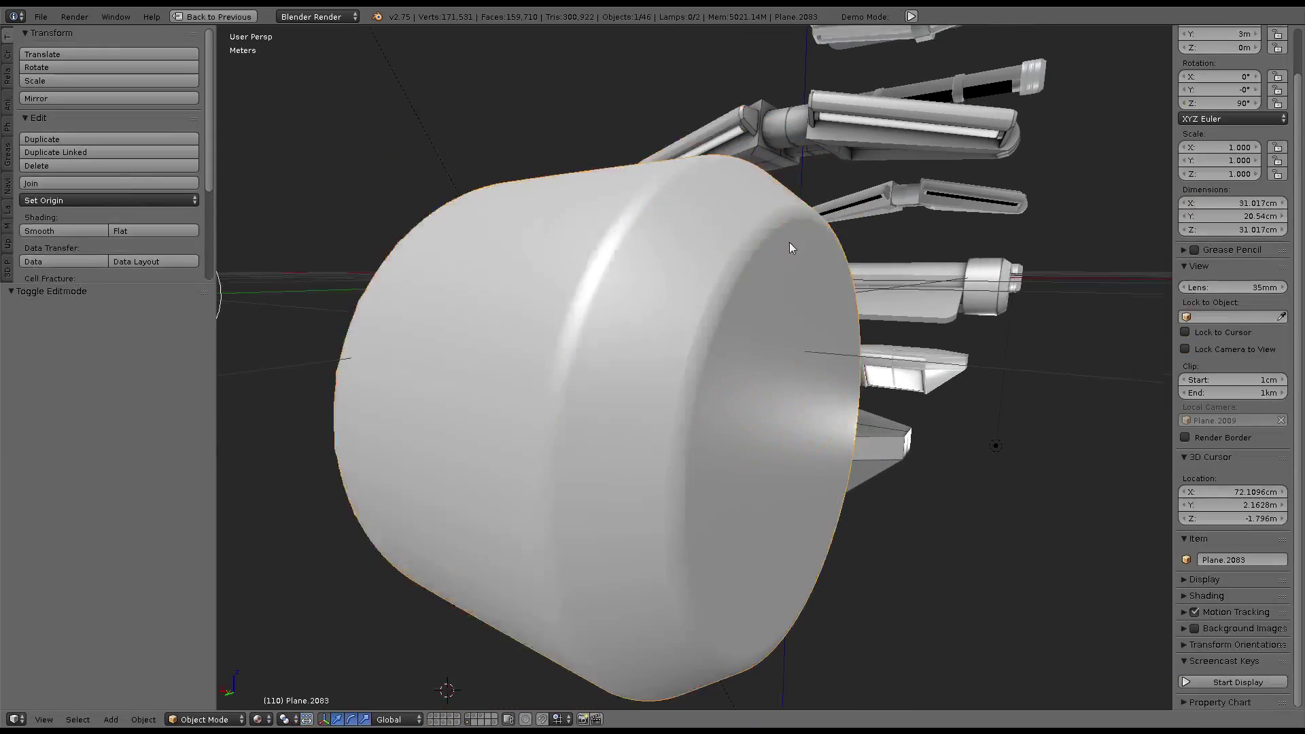
{"action": "mouse_move", "coordinate": [789, 242]}
{"action": "middle_mouse_down"}
{"action": "mouse_move", "coordinate": [627, 223]}
{"action": "mouse_move", "coordinate": [630, 193]}
{"action": "mouse_move", "coordinate": [674, 213]}
{"action": "middle_mouse_up"}
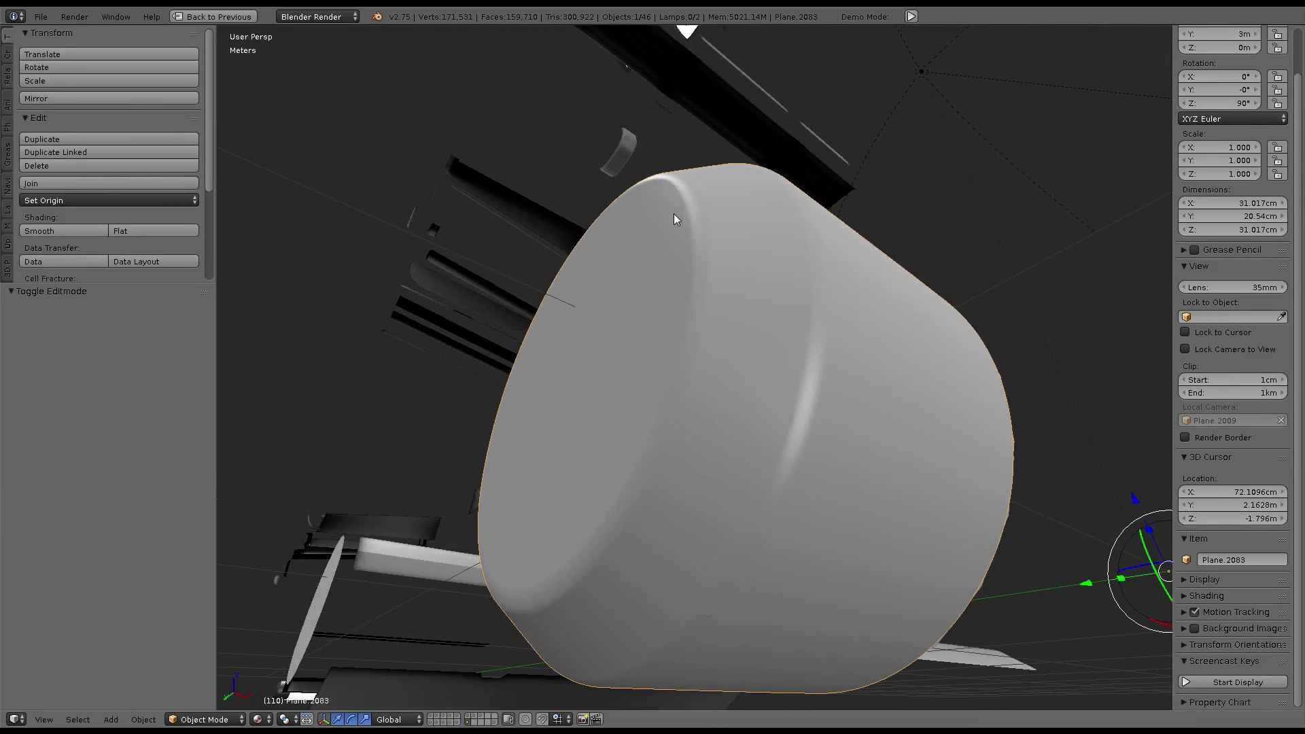
{"action": "key", "text": "ctrl+space"}
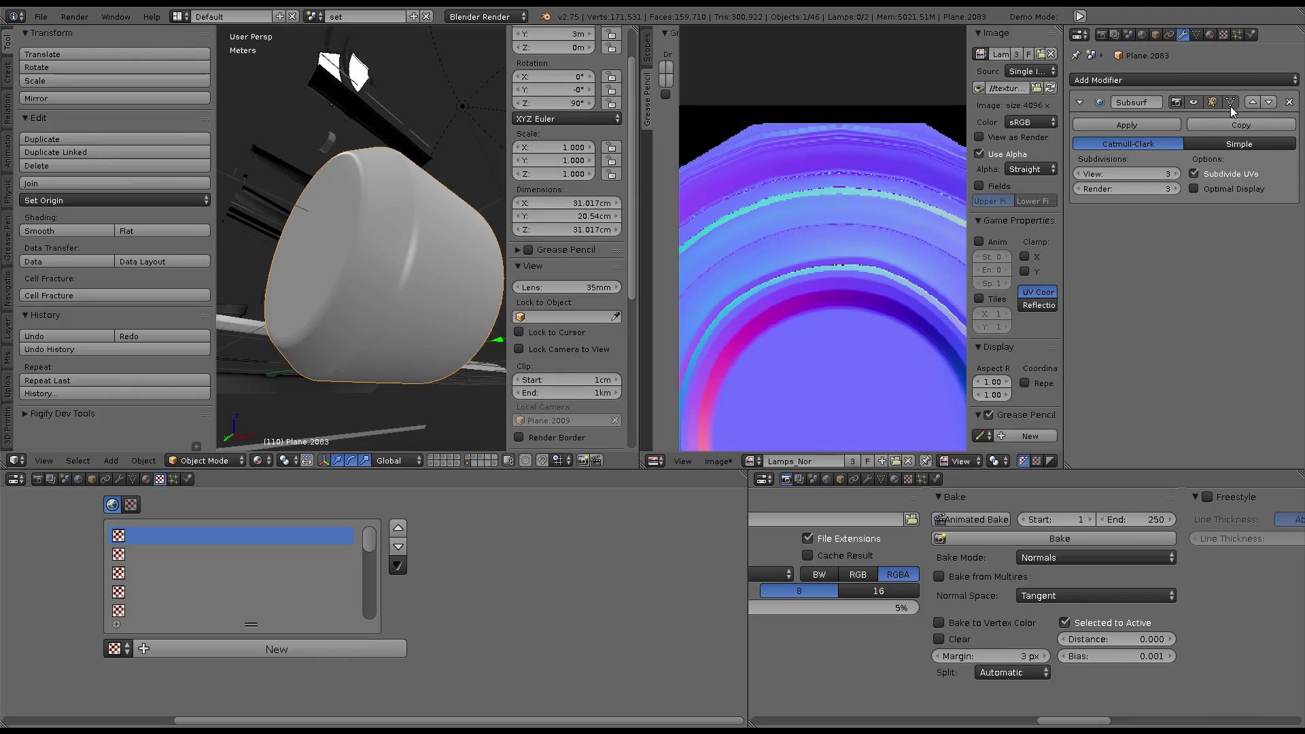
{"action": "key", "text": "ctrl+space"}
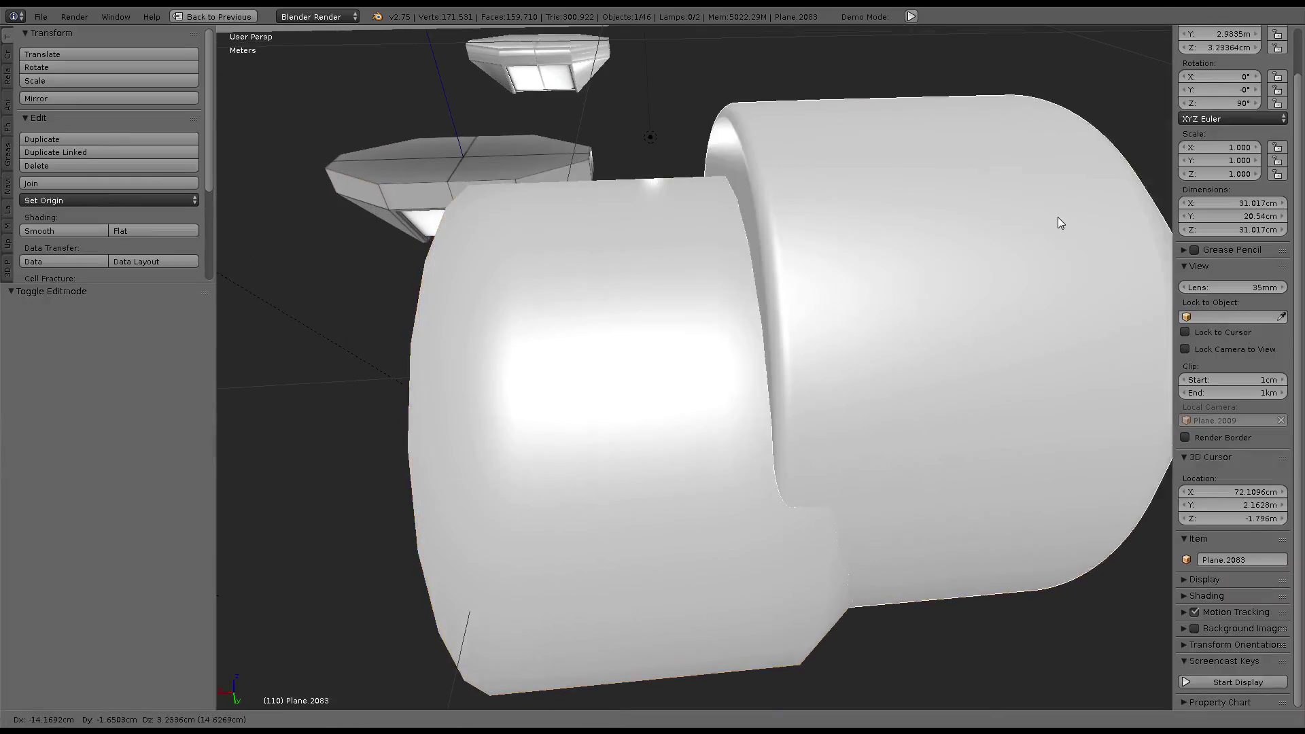
{"action": "key", "text": "Tab"}
{"action": "middle_click_drag", "start_coordinate": [874, 265], "coordinate": [693, 253]}
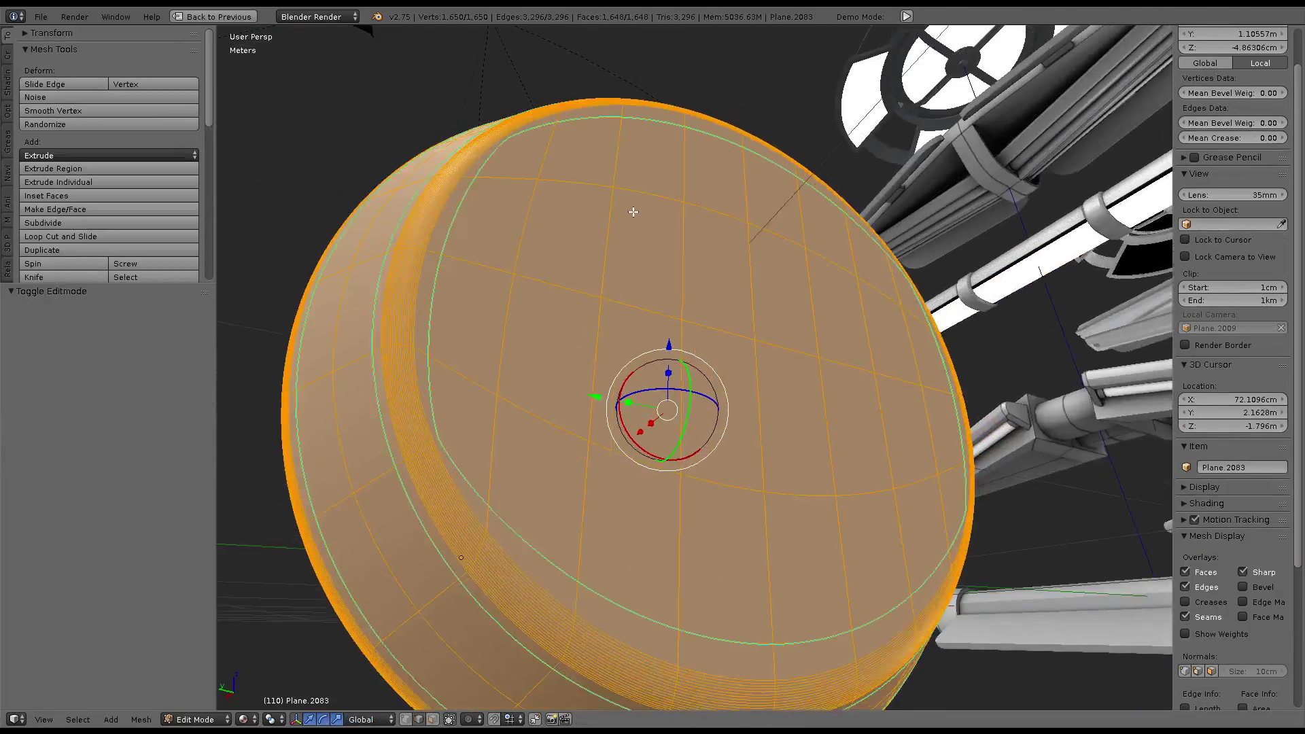
Subdivide selected edge loops near the cylinder's end
{"action": "key", "text": "a"}
{"action": "scroll", "coordinate": [679, 195], "scroll_direction": "up", "scroll_amount": 3}
{"action": "right_click", "coordinate": [679, 195], "text": "alt"}
{"action": "scroll", "coordinate": [679, 195], "scroll_direction": "down", "scroll_amount": 3}
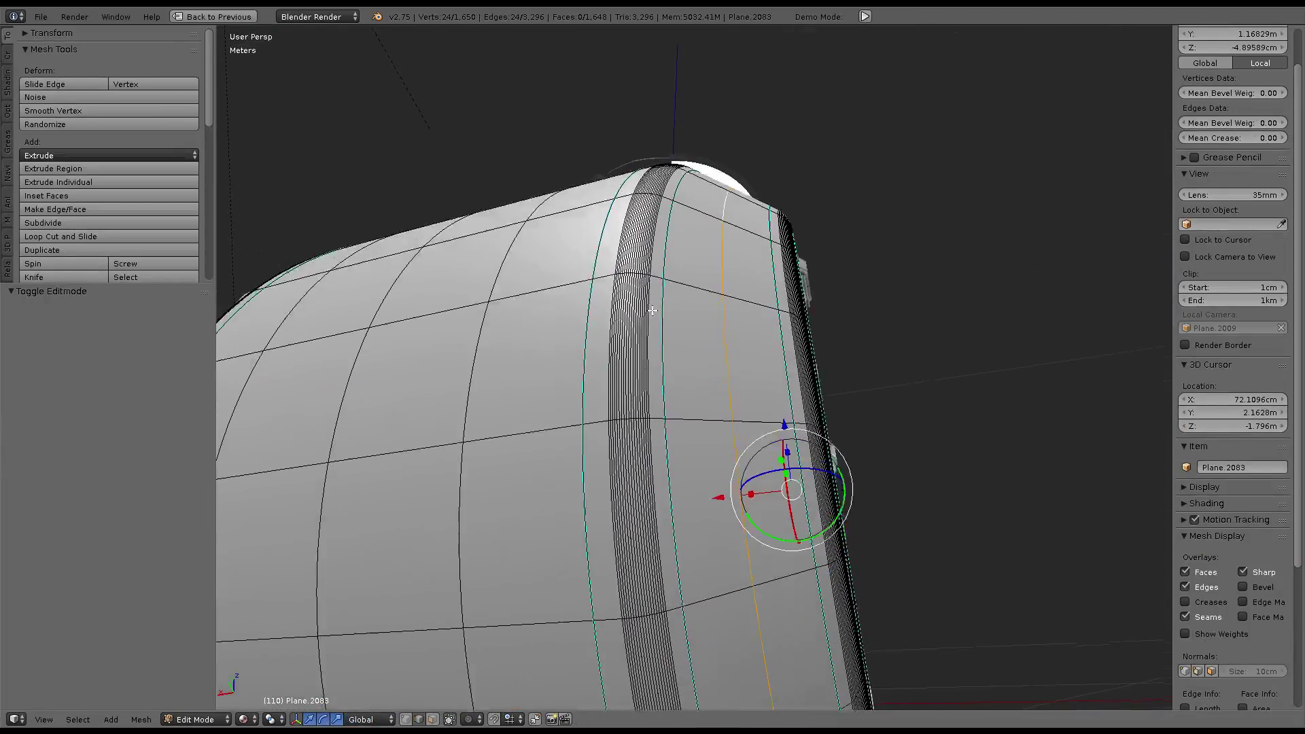
{"action": "right_click", "coordinate": [759, 312], "text": "alt+shift"}
{"action": "key", "text": "w"}
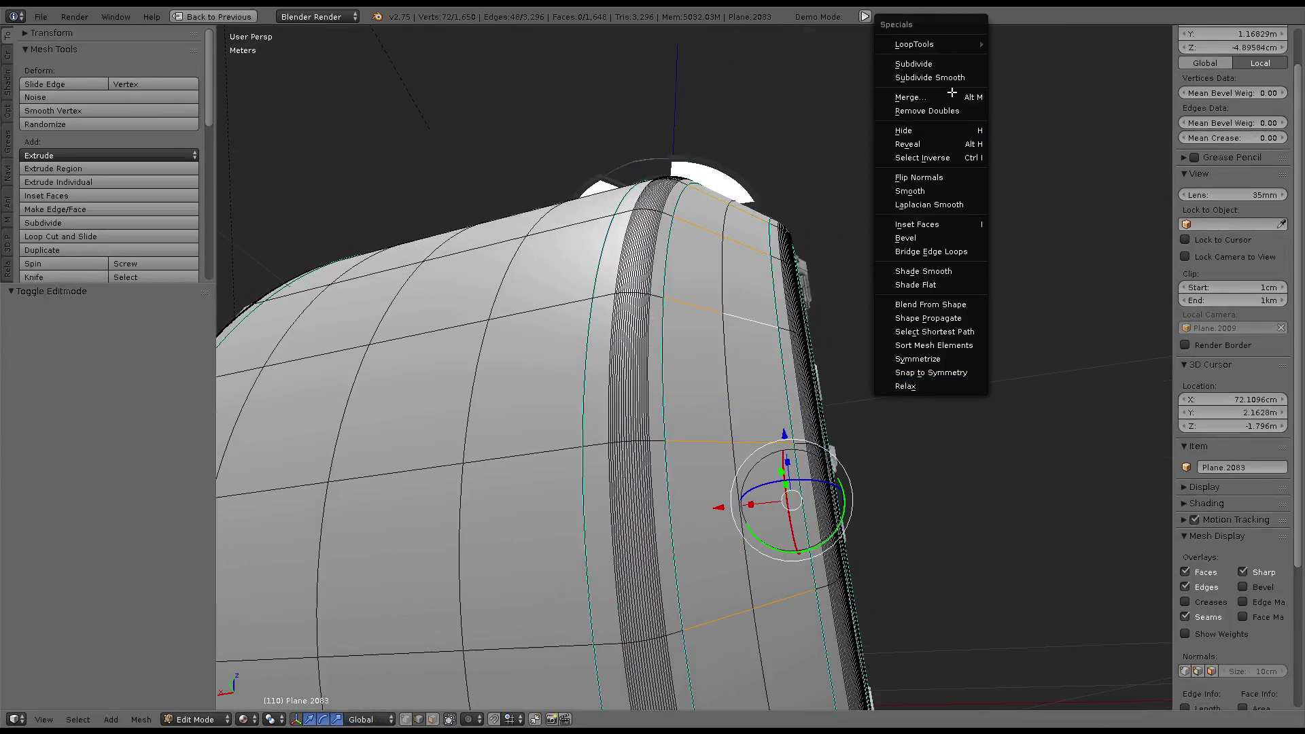
{"action": "left_click", "coordinate": [918, 64]}
{"action": "middle_click_drag", "start_coordinate": [918, 64], "coordinate": [748, 272]}
Grow one new loop into a face band and subdivide that band
{"action": "right_click", "coordinate": [615, 270], "text": "alt"}
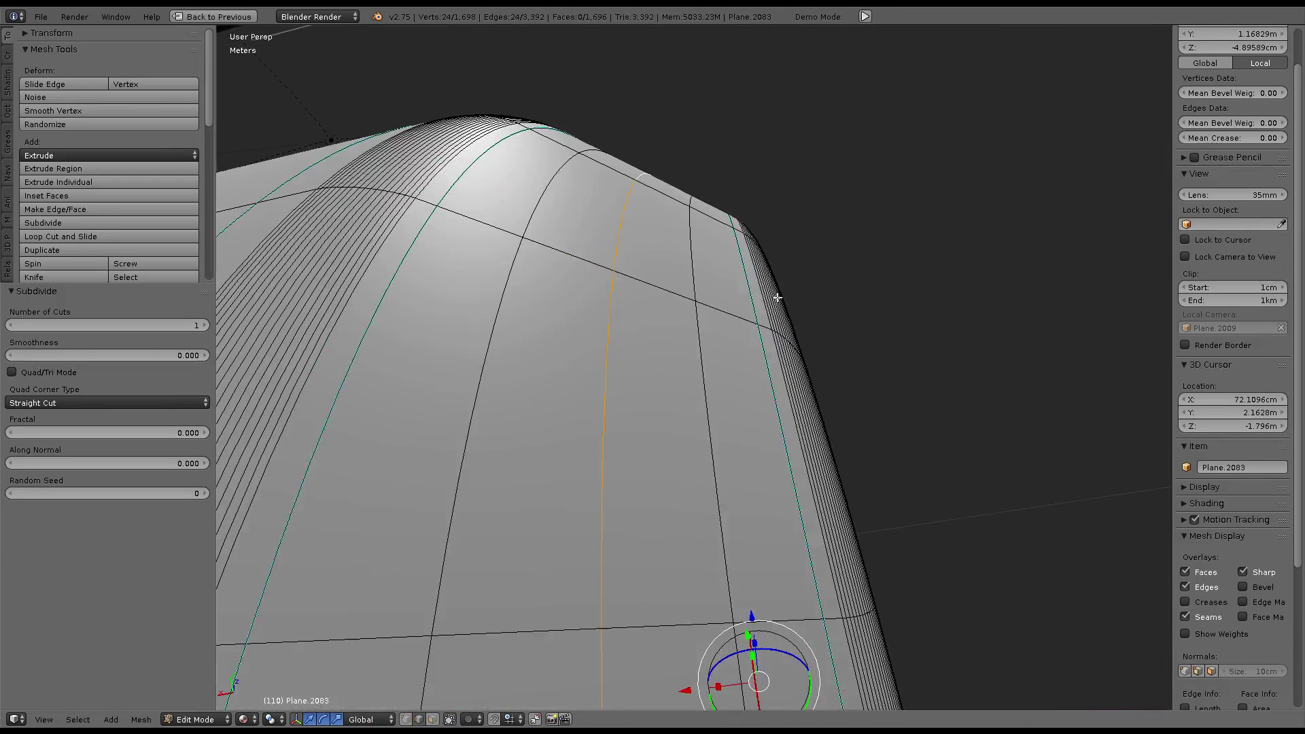
{"action": "key", "text": "alt+s"}
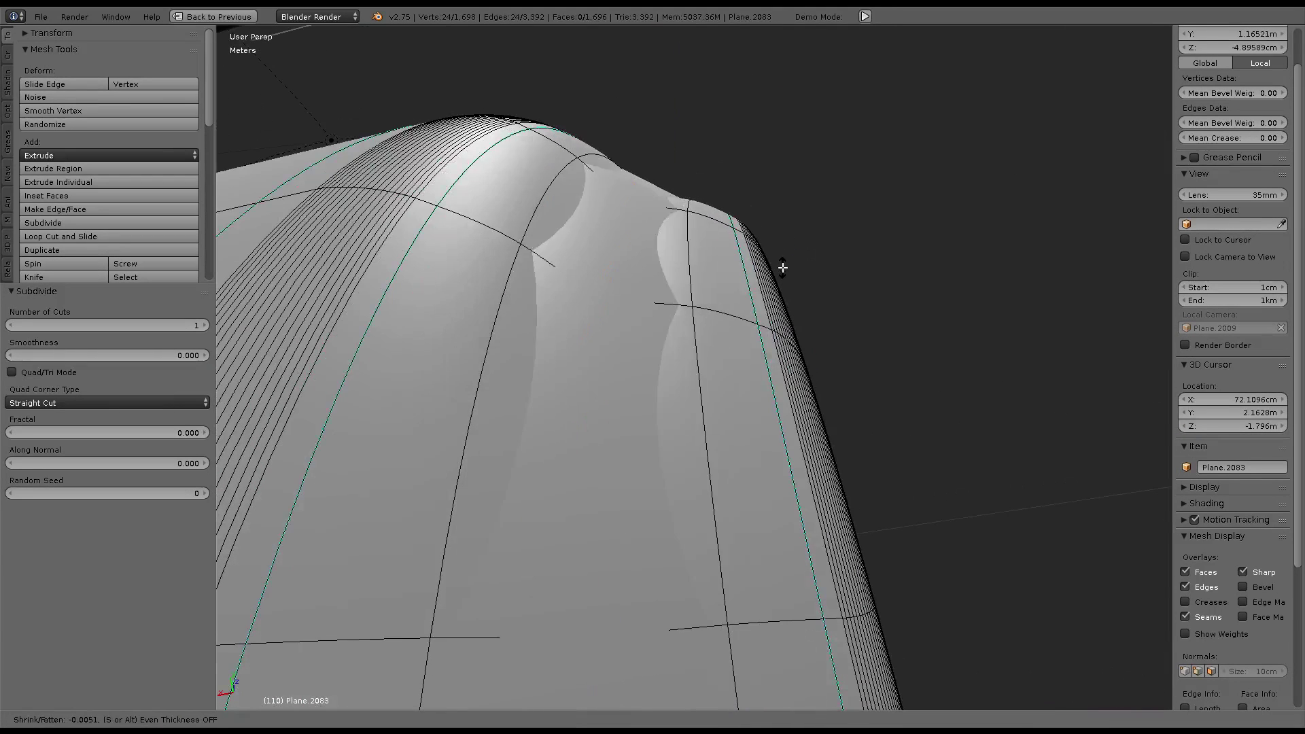
{"action": "right_click", "coordinate": [652, 209]}
{"action": "key", "text": "ctrl+KP_Add"}
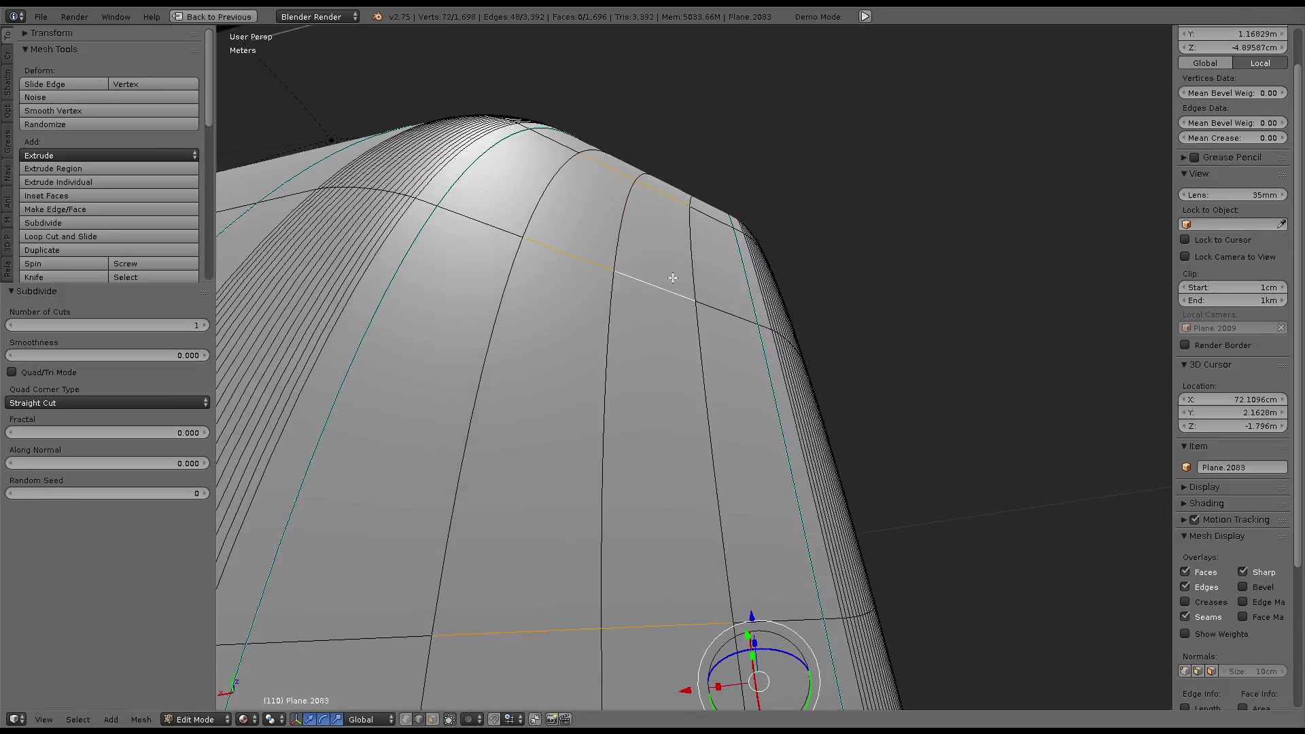
{"action": "key", "text": "w"}
{"action": "left_click", "coordinate": [872, 204]}
{"action": "key", "text": "a"}
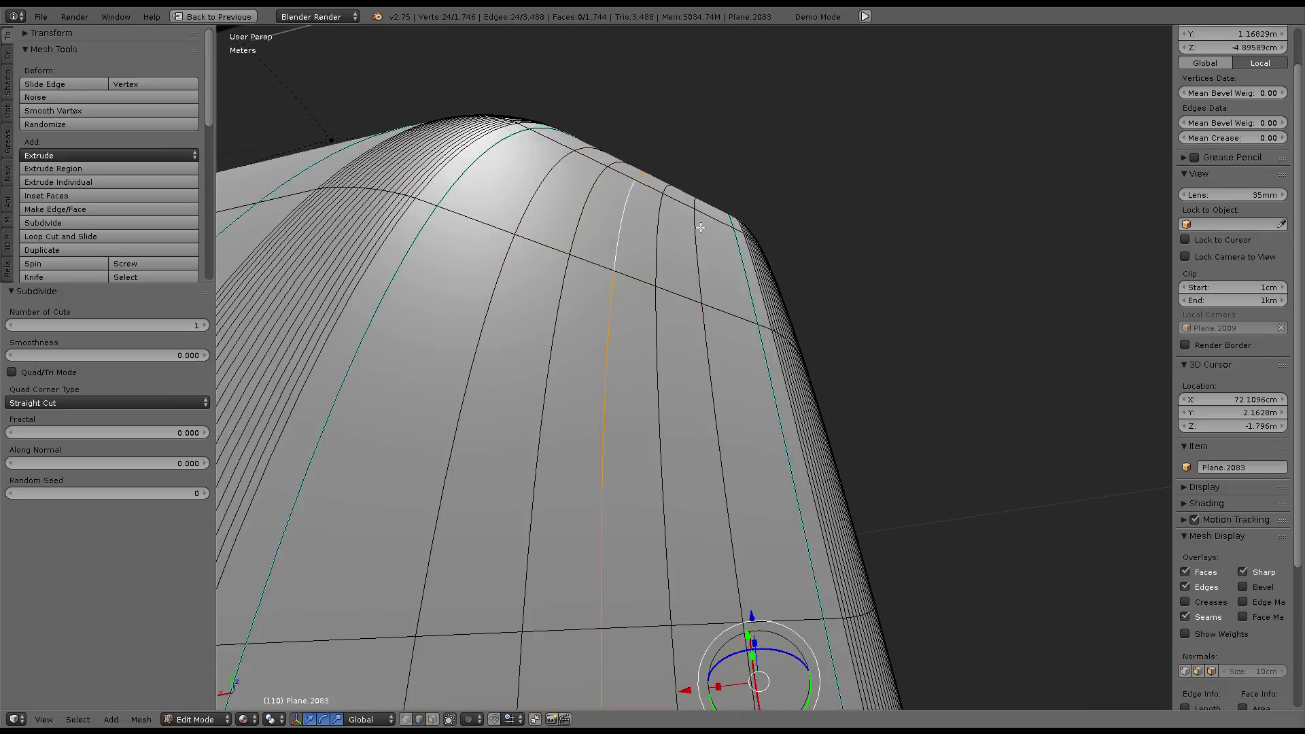
Pinch two vertical edge loops inward by -0.005
{"action": "right_click", "coordinate": [615, 272], "text": "alt"}
{"action": "right_click", "coordinate": [664, 229], "text": "alt+shift"}
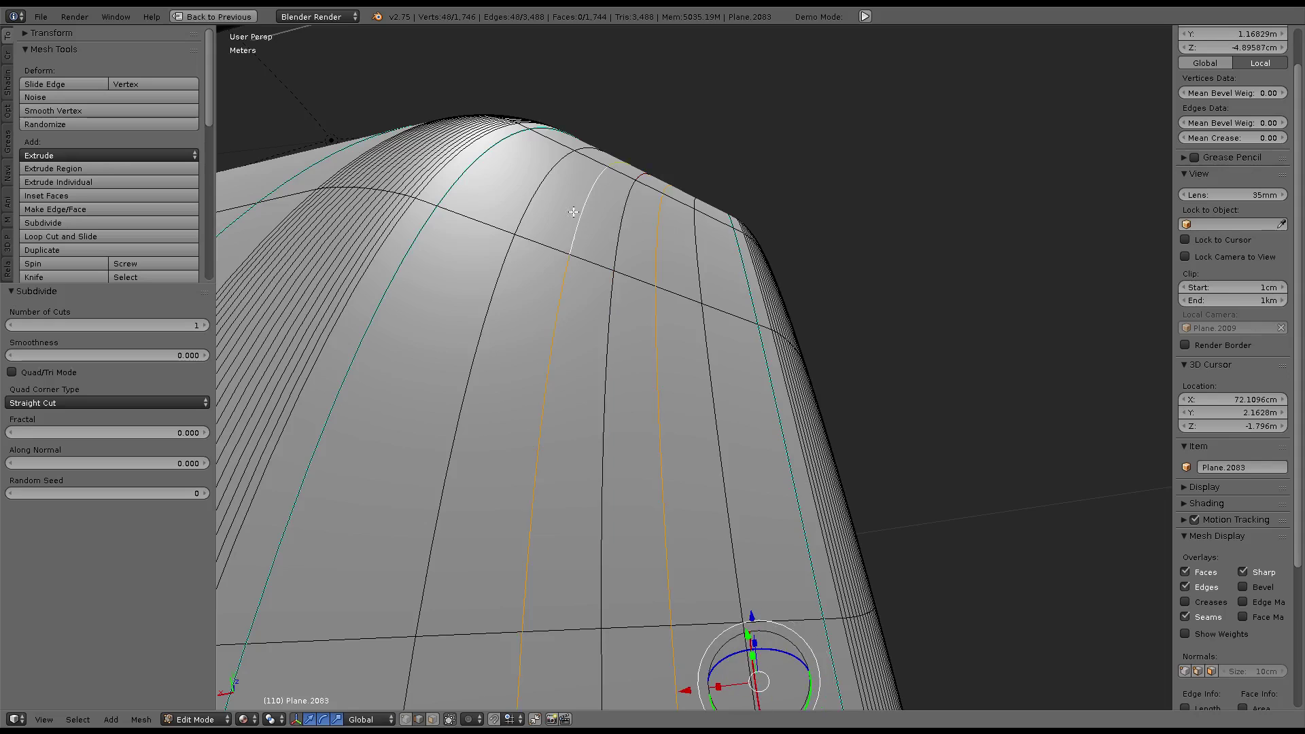
{"action": "key", "text": "alt+s"}
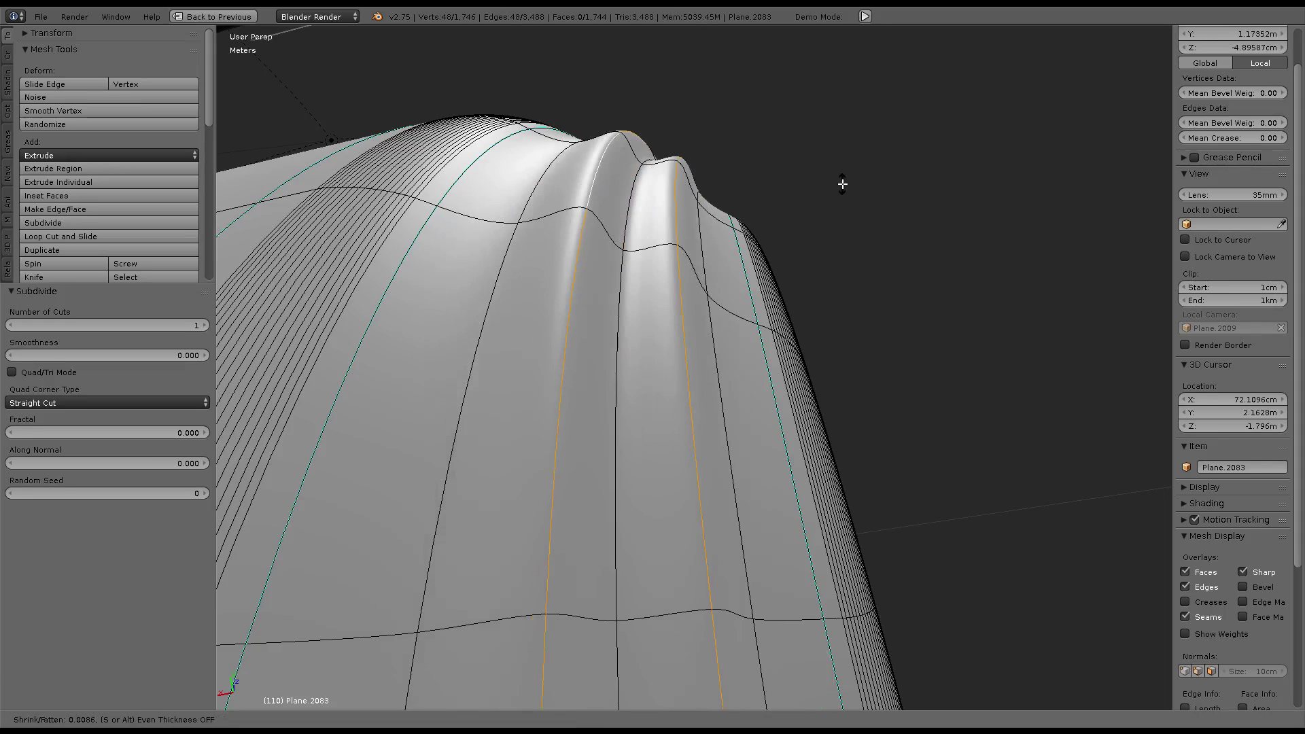
{"action": "key", "text": "Escape"}
{"action": "key", "text": "alt+s"}
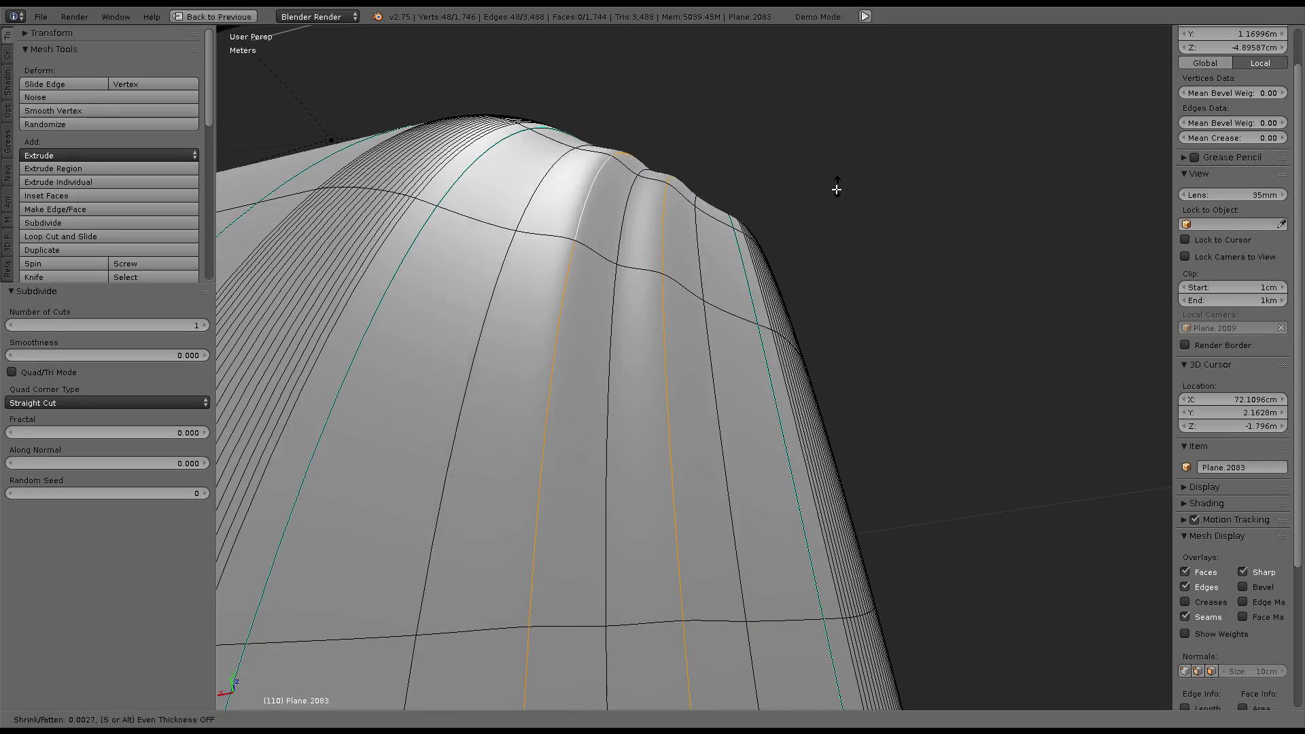
{"action": "left_click", "coordinate": [836, 192]}
Bevel the pinched loops at 0.006 with 20 segments and view the object
{"action": "key", "text": "ctrl+f"}
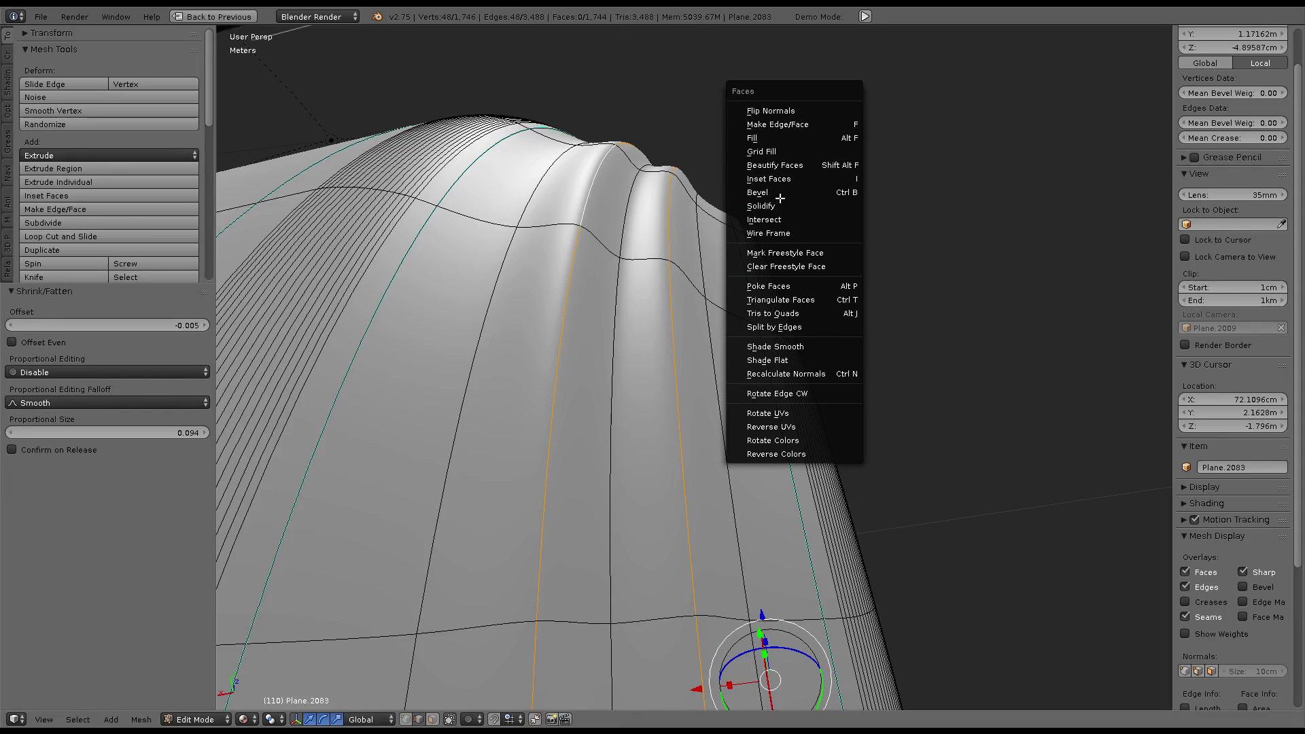
{"action": "left_click", "coordinate": [778, 192]}
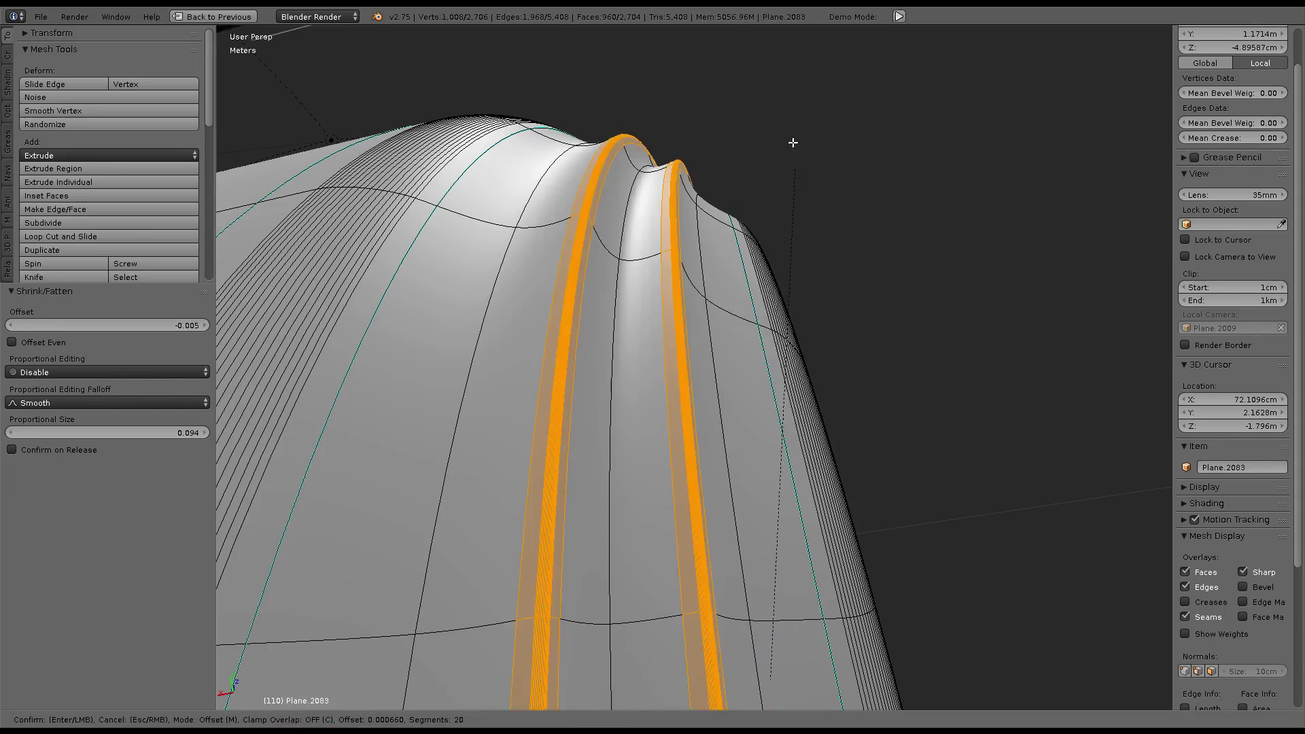
{"action": "left_click", "coordinate": [780, 665]}
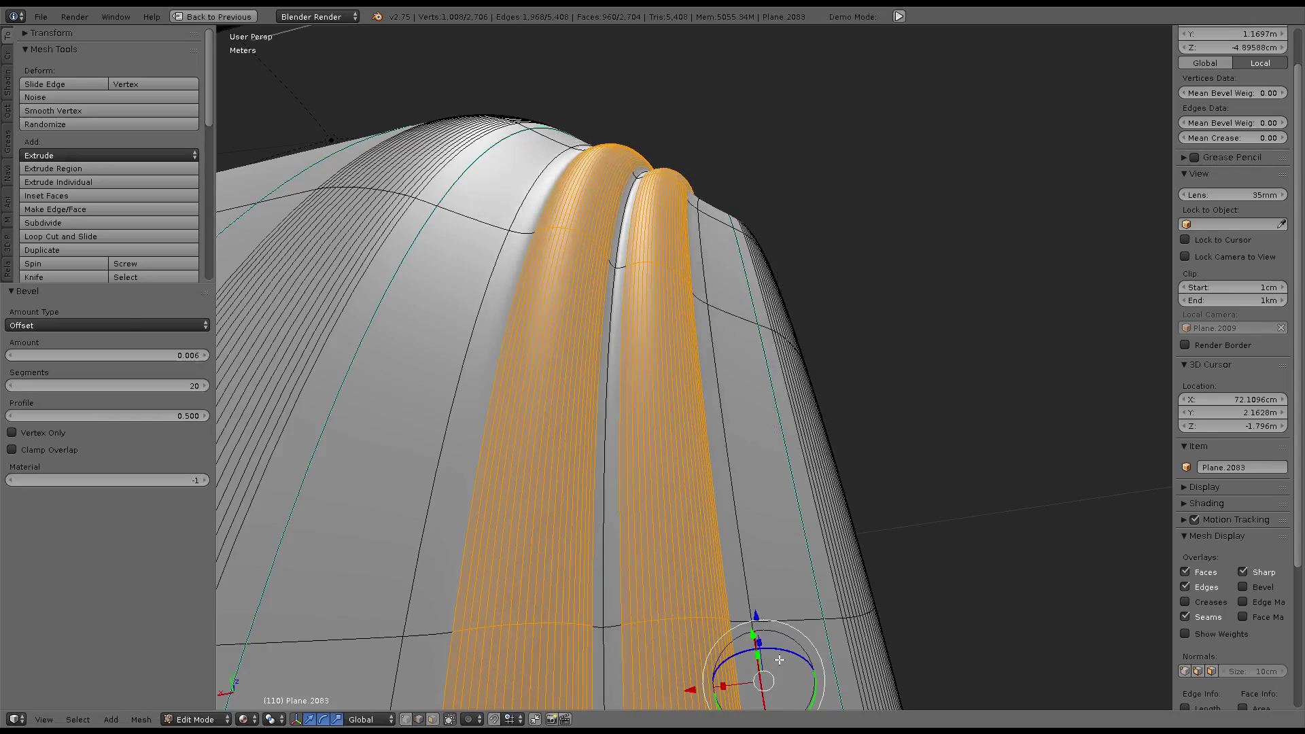
{"action": "key", "text": "Tab"}
{"action": "key", "text": "KP_Divide"}
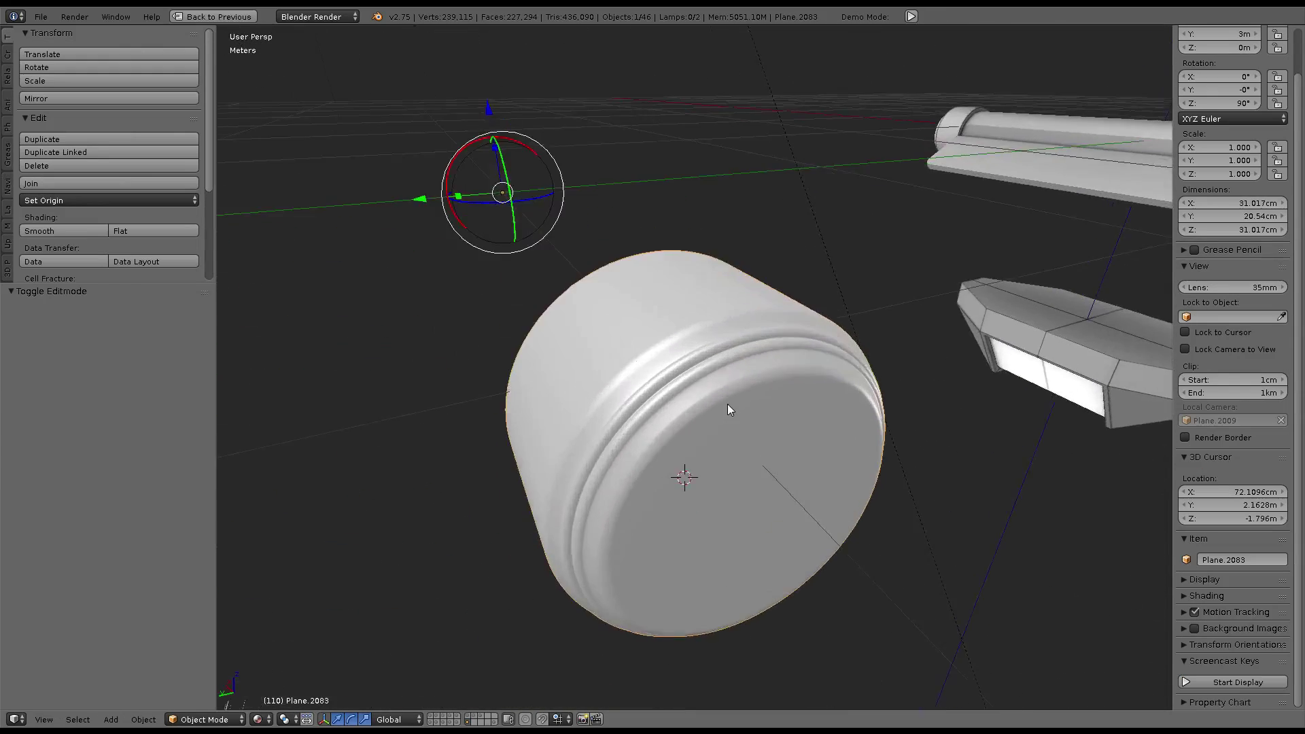
Subdivide the cylinder's side edge ring with 3 cuts
{"action": "middle_click_drag", "start_coordinate": [696, 413], "coordinate": [820, 296]}
{"action": "key", "text": "Tab"}
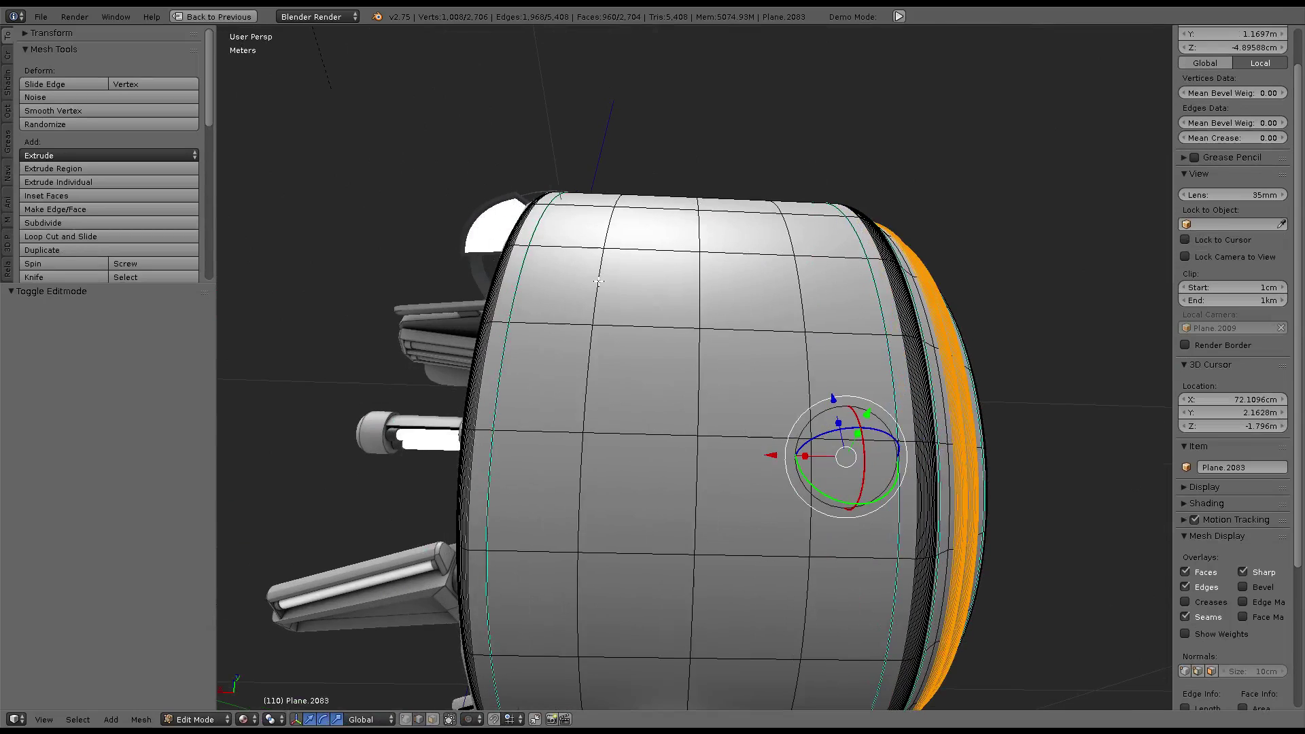
{"action": "right_click", "coordinate": [567, 322], "text": "ctrl+alt"}
{"action": "right_click", "coordinate": [646, 327], "text": "ctrl+alt+shift"}
{"action": "right_click", "coordinate": [748, 330], "text": "ctrl+alt+shift"}
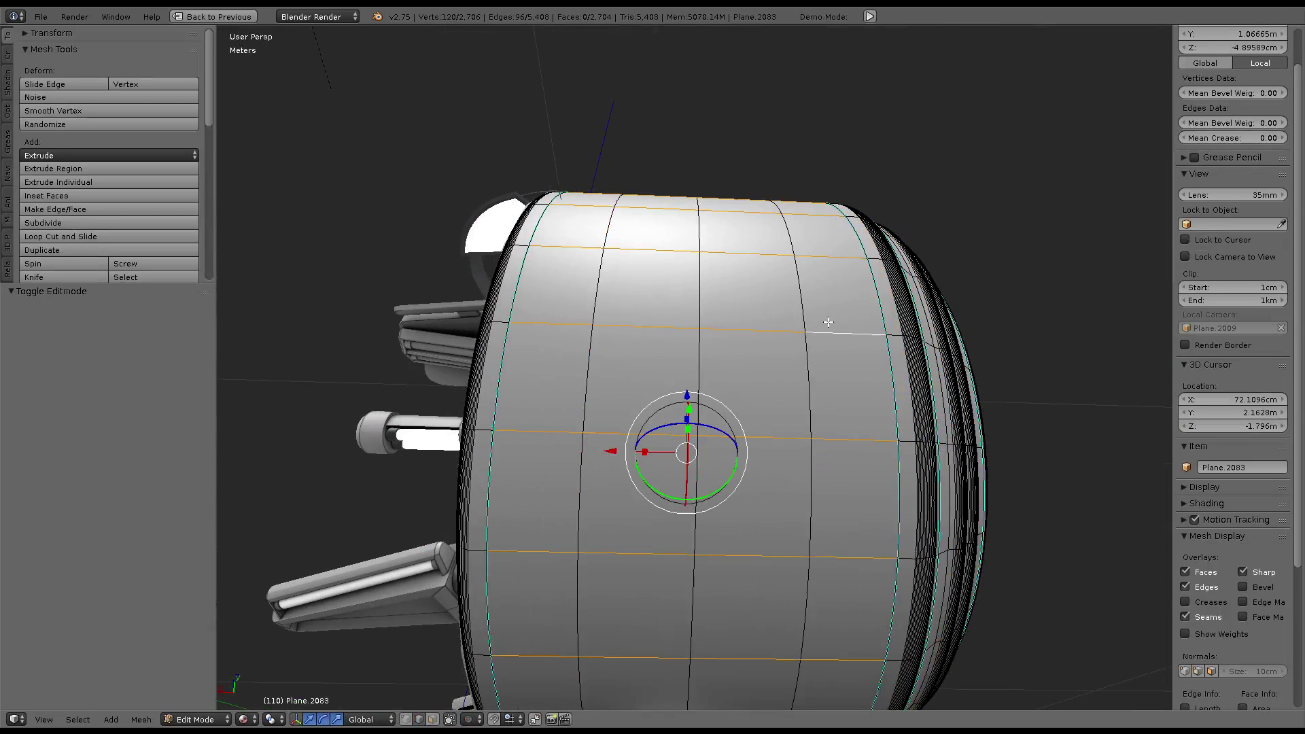
{"action": "right_click", "coordinate": [827, 325], "text": "ctrl+alt+shift"}
{"action": "key", "text": "w"}
{"action": "left_click", "coordinate": [1029, 248]}
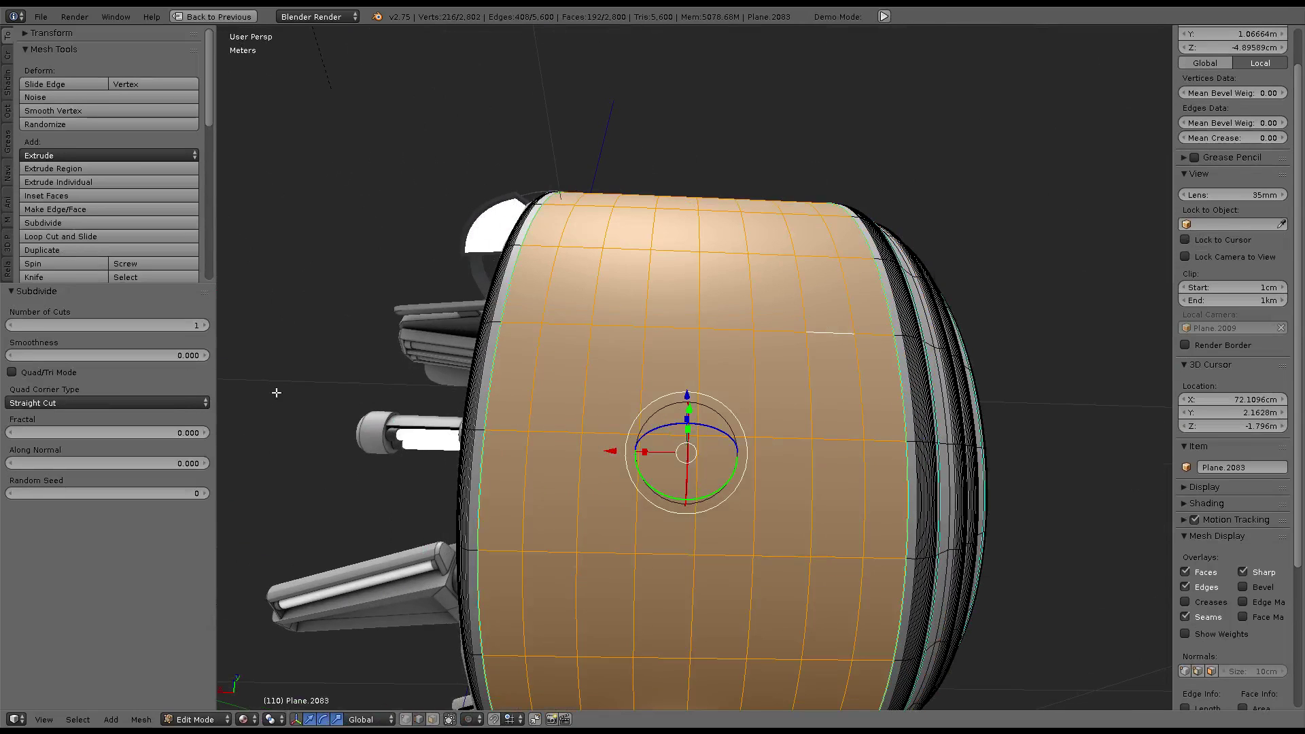
{"action": "left_click", "coordinate": [204, 325]}
{"action": "left_click", "coordinate": [204, 325]}
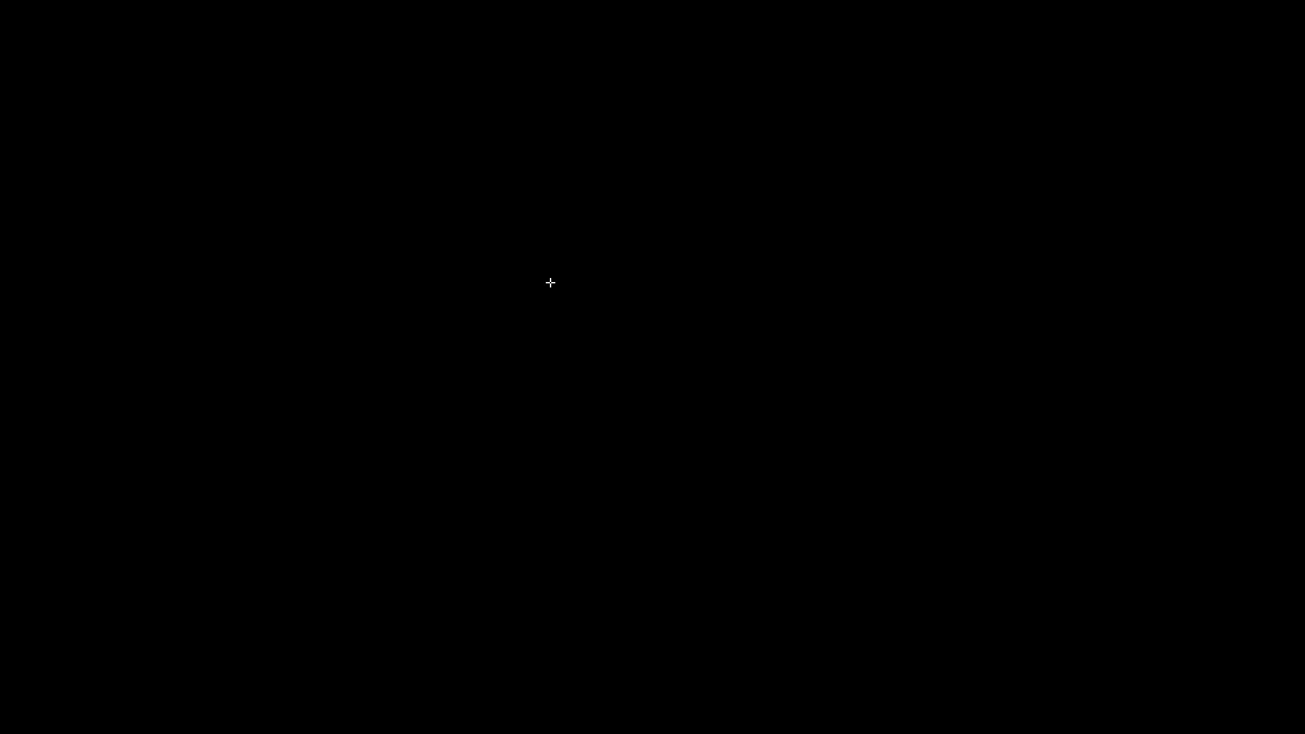
Shrink four vertical edge loops inward by -0.013
{"action": "right_click", "coordinate": [527, 284], "text": "alt"}
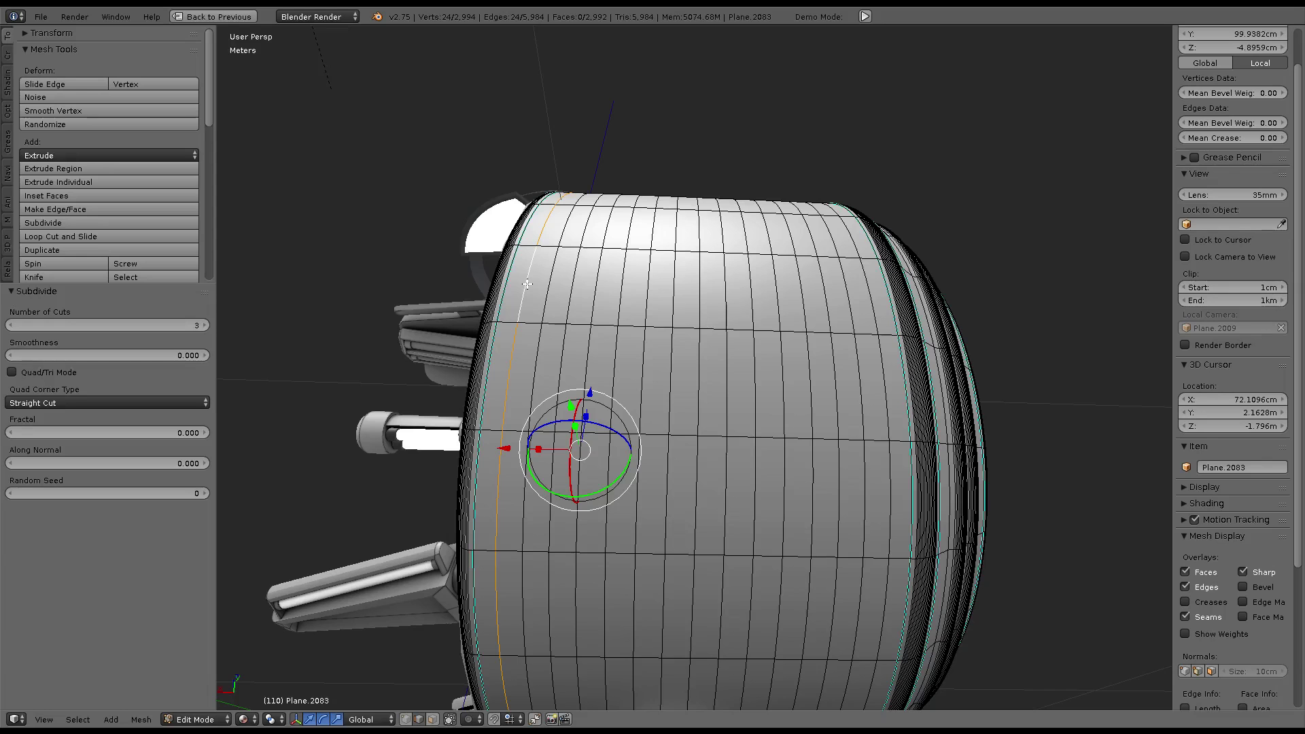
{"action": "right_click", "coordinate": [875, 289], "text": "alt+shift"}
{"action": "middle_click_drag", "start_coordinate": [875, 288], "coordinate": [869, 283]}
{"action": "mouse_move", "coordinate": [916, 242]}
{"action": "middle_mouse_down"}
{"action": "mouse_move", "coordinate": [903, 184]}
{"action": "mouse_move", "coordinate": [900, 283]}
{"action": "middle_mouse_up"}
{"action": "key", "text": "alt+s"}
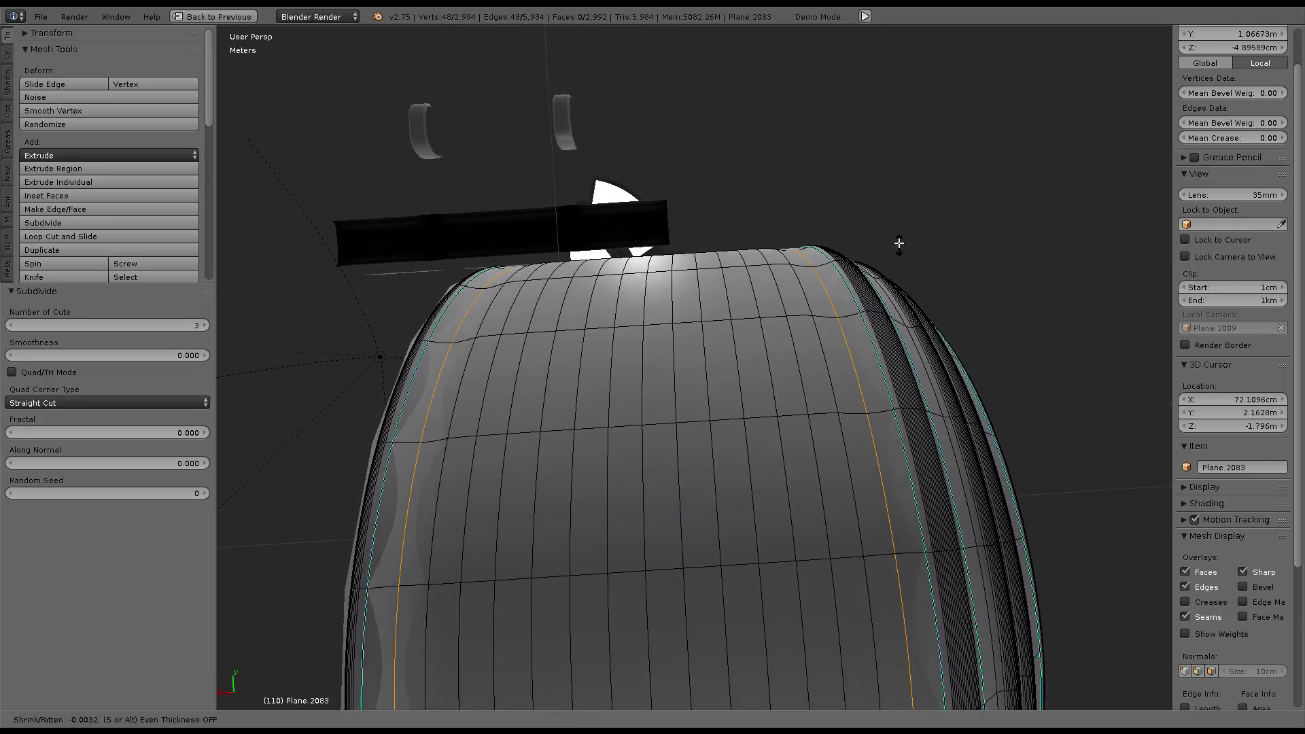
{"action": "right_click", "coordinate": [887, 289]}
{"action": "right_click", "coordinate": [487, 371], "text": "alt+shift"}
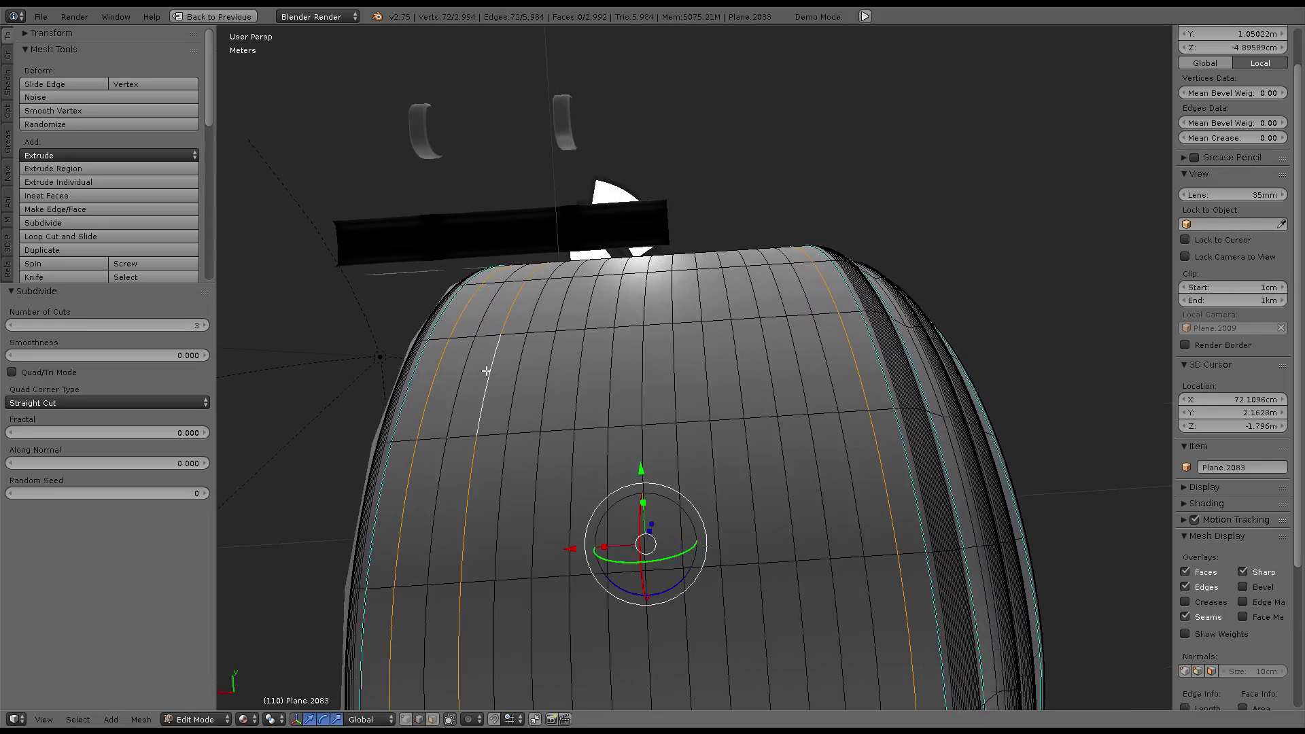
{"action": "right_click", "coordinate": [816, 338], "text": "alt+shift"}
{"action": "key", "text": "alt+s"}
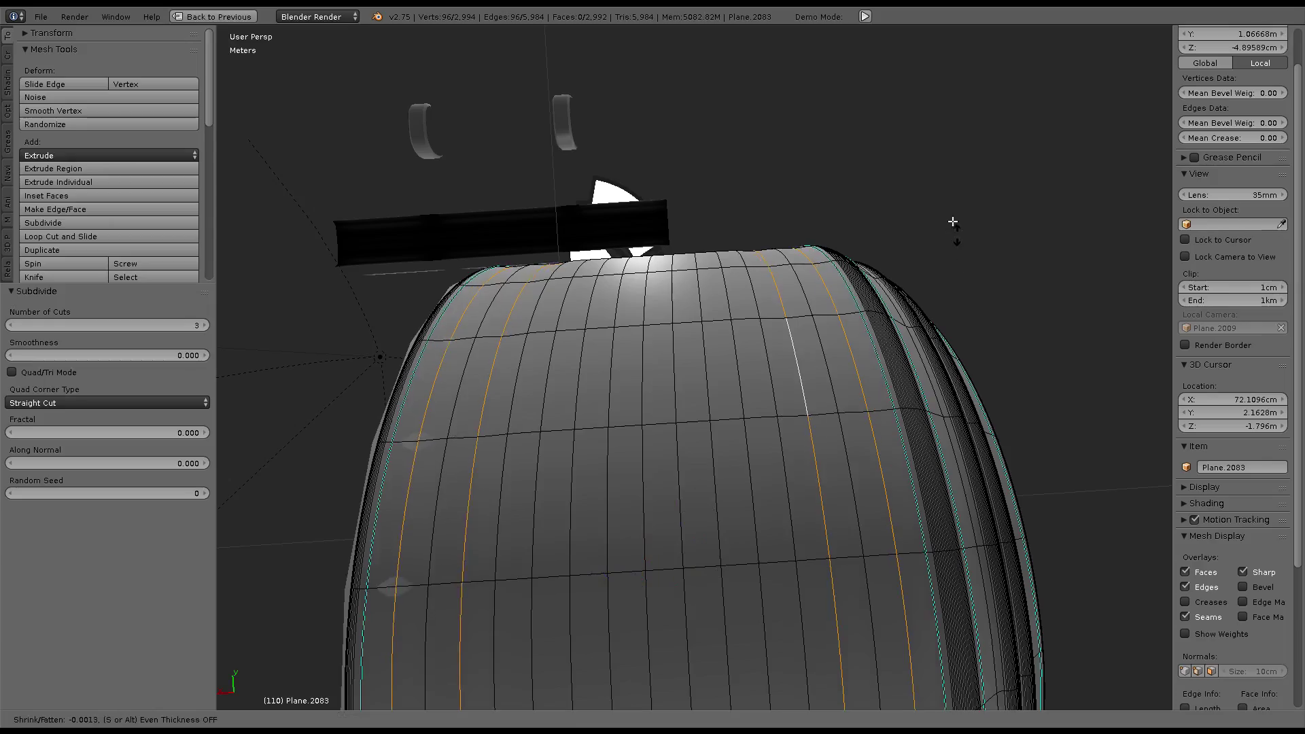
{"action": "left_click", "coordinate": [904, 381]}
{"action": "middle_click_drag", "start_coordinate": [905, 381], "coordinate": [845, 247]}
Bevel the pinched loops at 0.013 with 20 segments and inspect the result
{"action": "key", "text": "ctrl+f"}
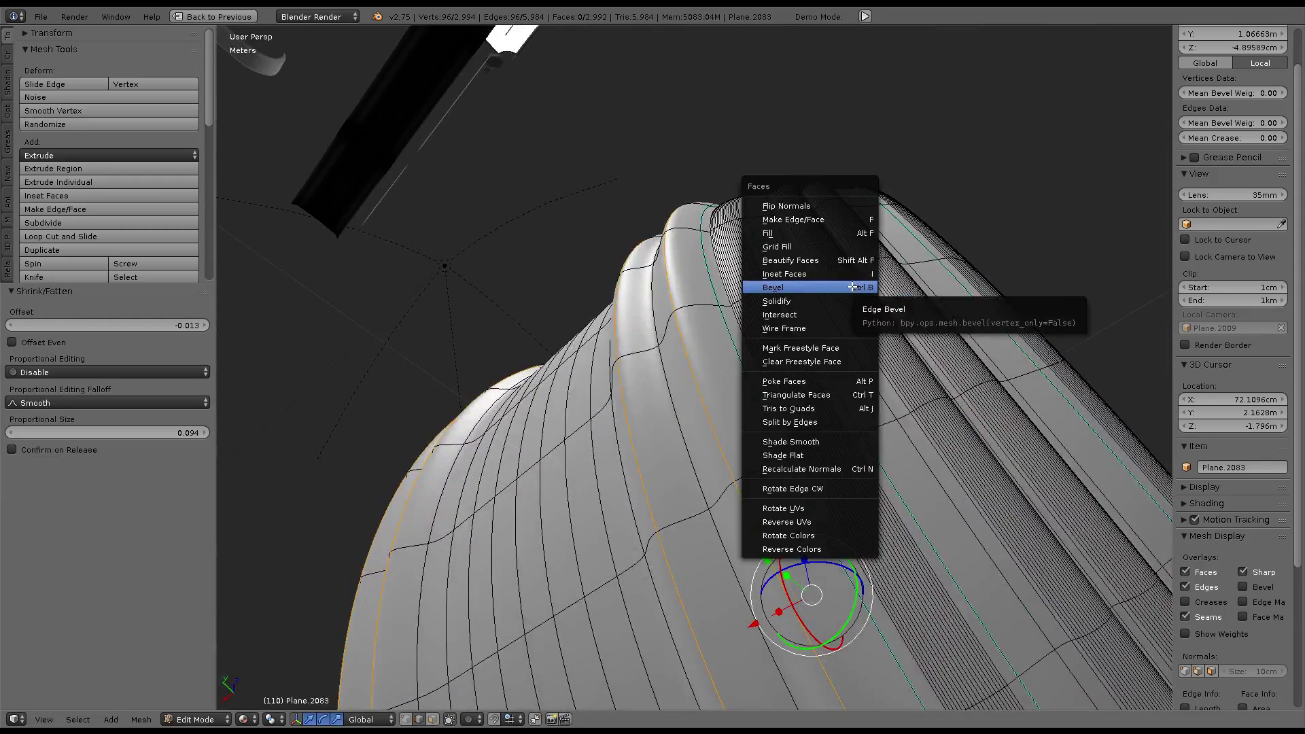
{"action": "left_click", "coordinate": [859, 280]}
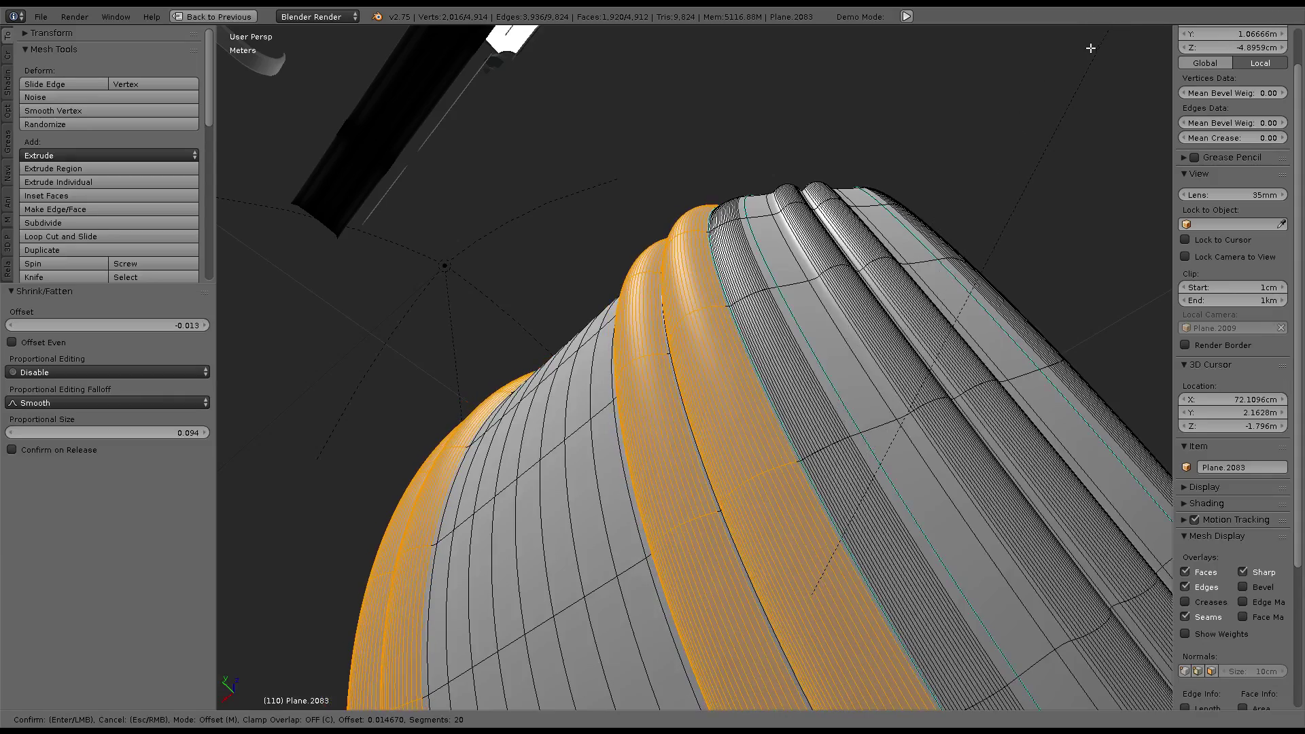
{"action": "left_click", "coordinate": [959, 122]}
{"action": "mouse_move", "coordinate": [959, 122]}
{"action": "middle_mouse_down"}
{"action": "mouse_move", "coordinate": [827, 181]}
{"action": "mouse_move", "coordinate": [872, 338]}
{"action": "middle_mouse_up"}
{"action": "key", "text": "Tab"}
{"action": "middle_click_drag", "start_coordinate": [606, 314], "coordinate": [448, 272]}
{"action": "scroll", "coordinate": [530, 299], "scroll_direction": "down", "scroll_amount": 5}
{"action": "mouse_move", "coordinate": [613, 328]}
{"action": "middle_mouse_down"}
{"action": "mouse_move", "coordinate": [737, 419]}
{"action": "mouse_move", "coordinate": [716, 397]}
{"action": "mouse_move", "coordinate": [587, 641]}
{"action": "middle_mouse_up"}
Select all 32 faces of the cylinder's end cap
{"action": "key", "text": "Tab"}
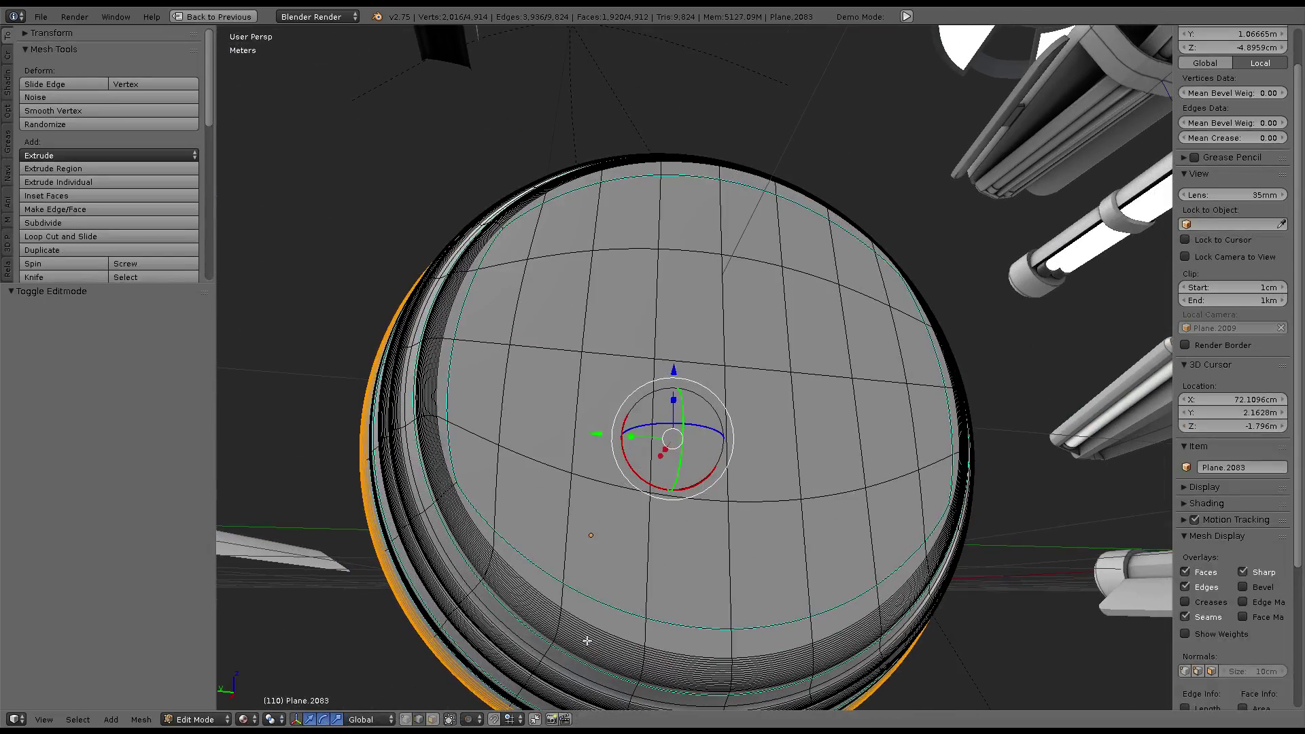
{"action": "left_click", "coordinate": [436, 720]}
{"action": "right_click", "coordinate": [565, 456]}
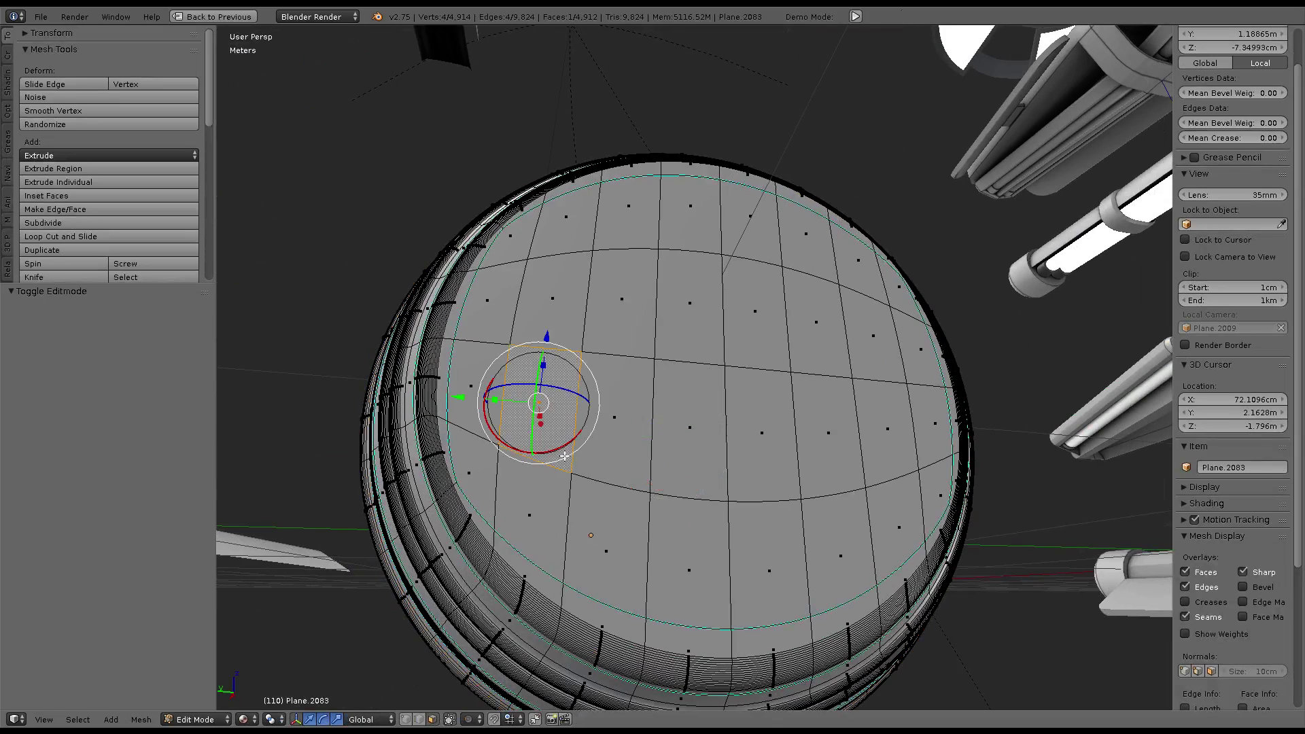
{"action": "right_click", "coordinate": [516, 489], "text": "shift"}
{"action": "right_click", "coordinate": [679, 286], "text": "shift"}
{"action": "middle_click_drag", "start_coordinate": [679, 285], "coordinate": [680, 381]}
{"action": "right_click", "coordinate": [720, 584], "text": "shift"}
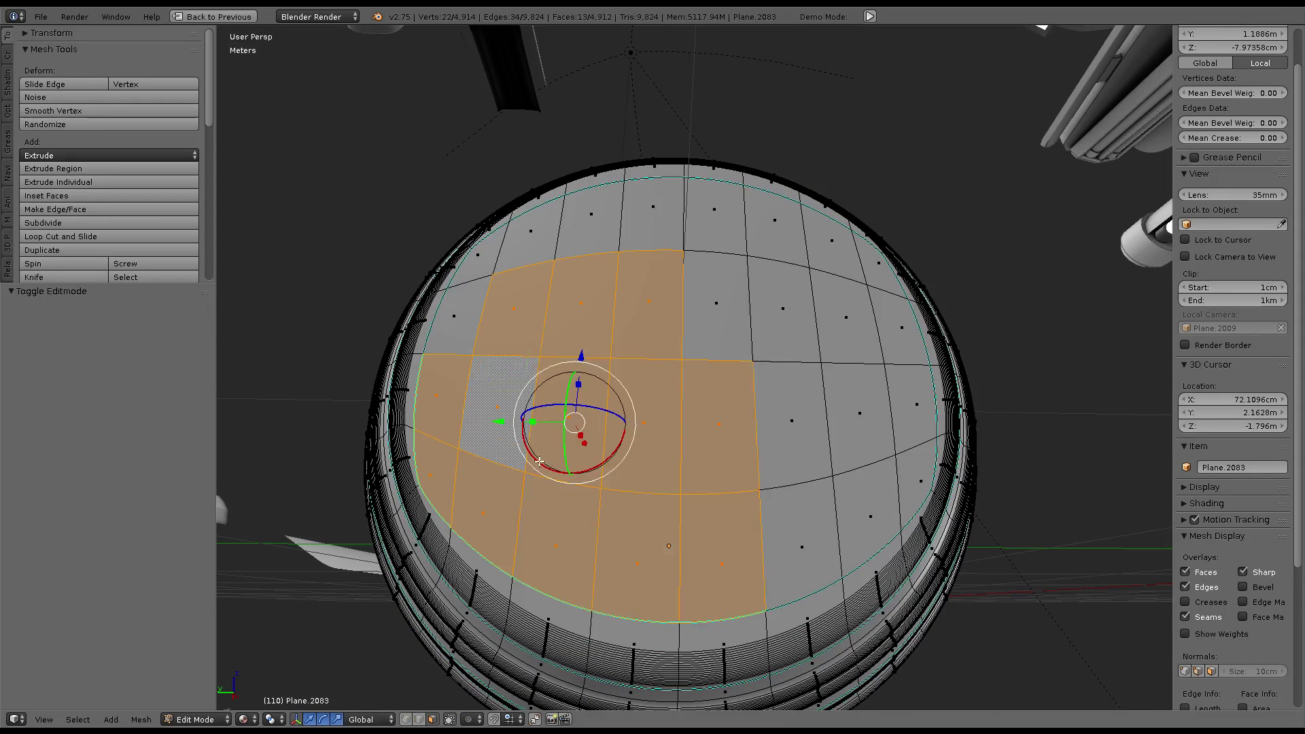
{"action": "right_click", "coordinate": [792, 421], "text": "shift"}
{"action": "middle_click_drag", "start_coordinate": [797, 400], "coordinate": [802, 408]}
{"action": "right_click", "coordinate": [802, 408], "text": "shift"}
{"action": "right_click", "coordinate": [786, 326], "text": "shift"}
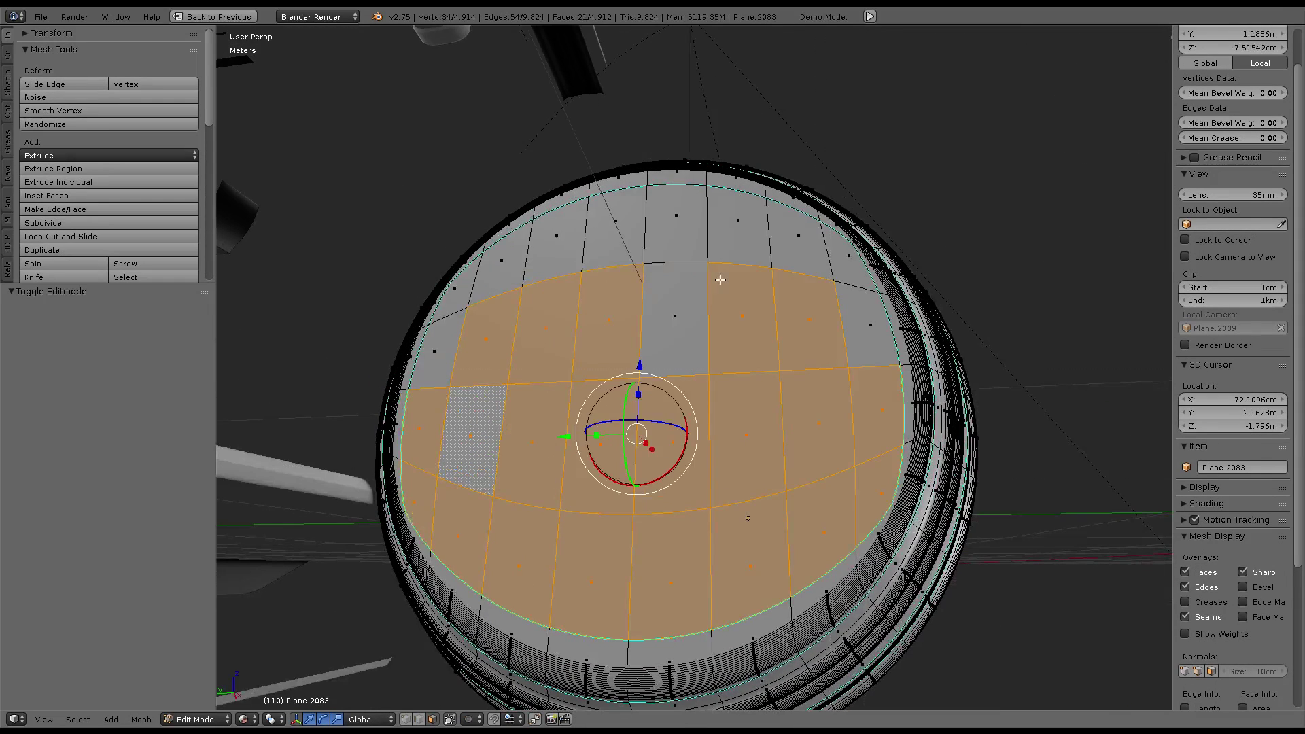
{"action": "middle_click_drag", "start_coordinate": [785, 327], "coordinate": [870, 383]}
{"action": "key", "text": "b"}
{"action": "left_click_drag", "start_coordinate": [871, 382], "coordinate": [811, 272]}
{"action": "right_click", "coordinate": [694, 268], "text": "shift"}
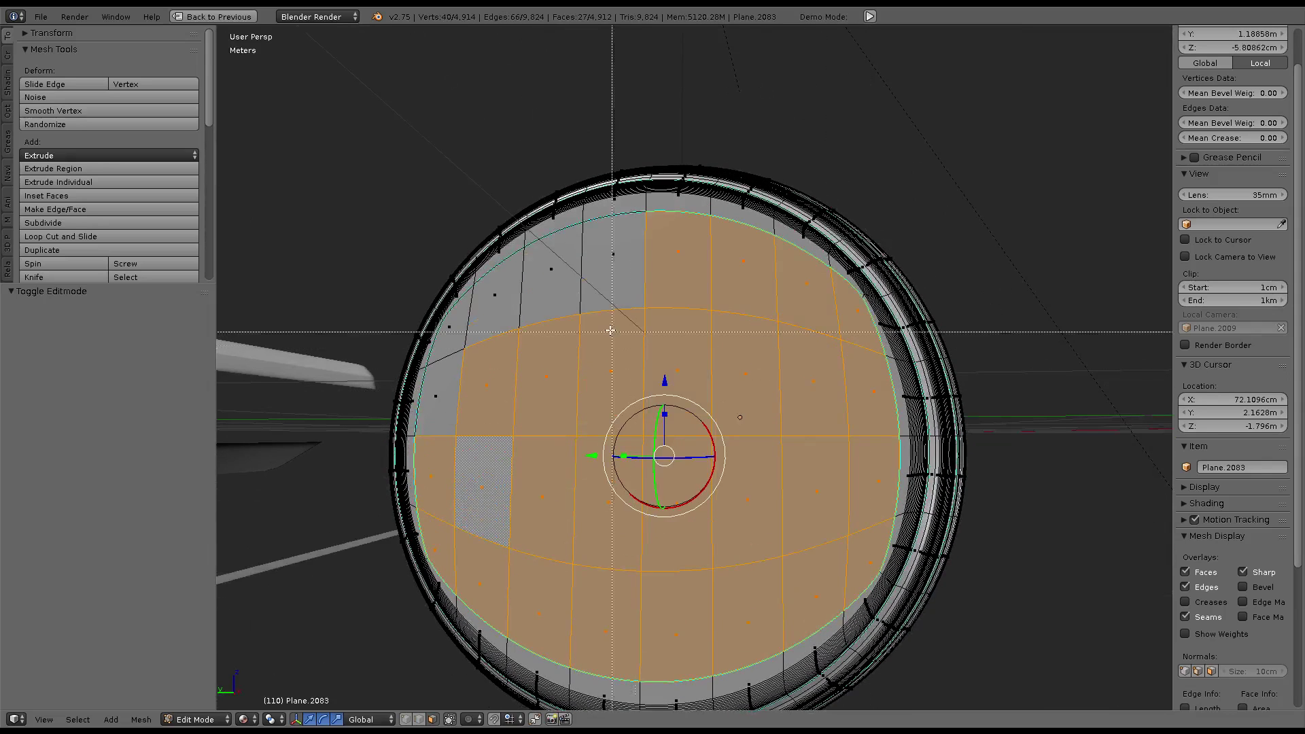
{"action": "left_click_drag", "start_coordinate": [610, 330], "coordinate": [537, 225]}
{"action": "middle_click_drag", "start_coordinate": [538, 224], "coordinate": [578, 286]}
{"action": "right_click", "coordinate": [554, 305], "text": "shift"}
{"action": "right_click", "coordinate": [493, 373], "text": "shift"}
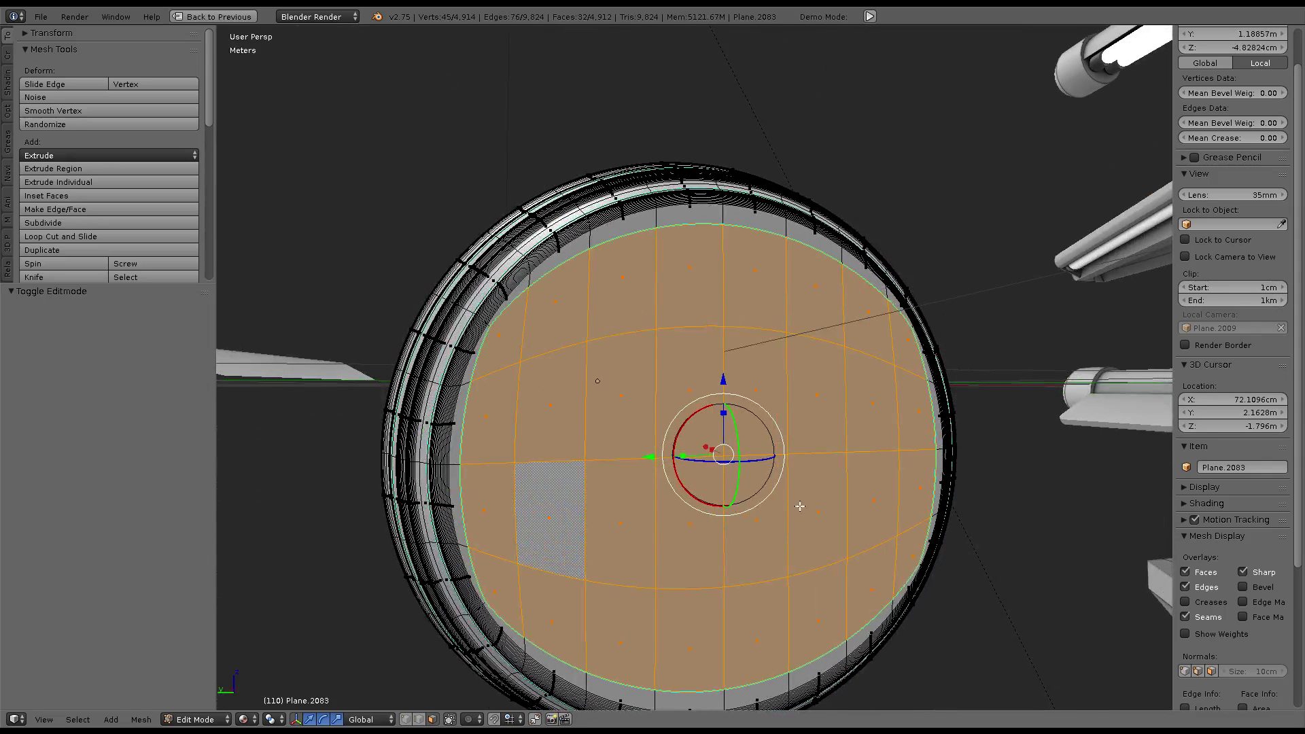
Merge the cap faces into one face and give its edges crease 1
{"action": "key", "text": "f"}
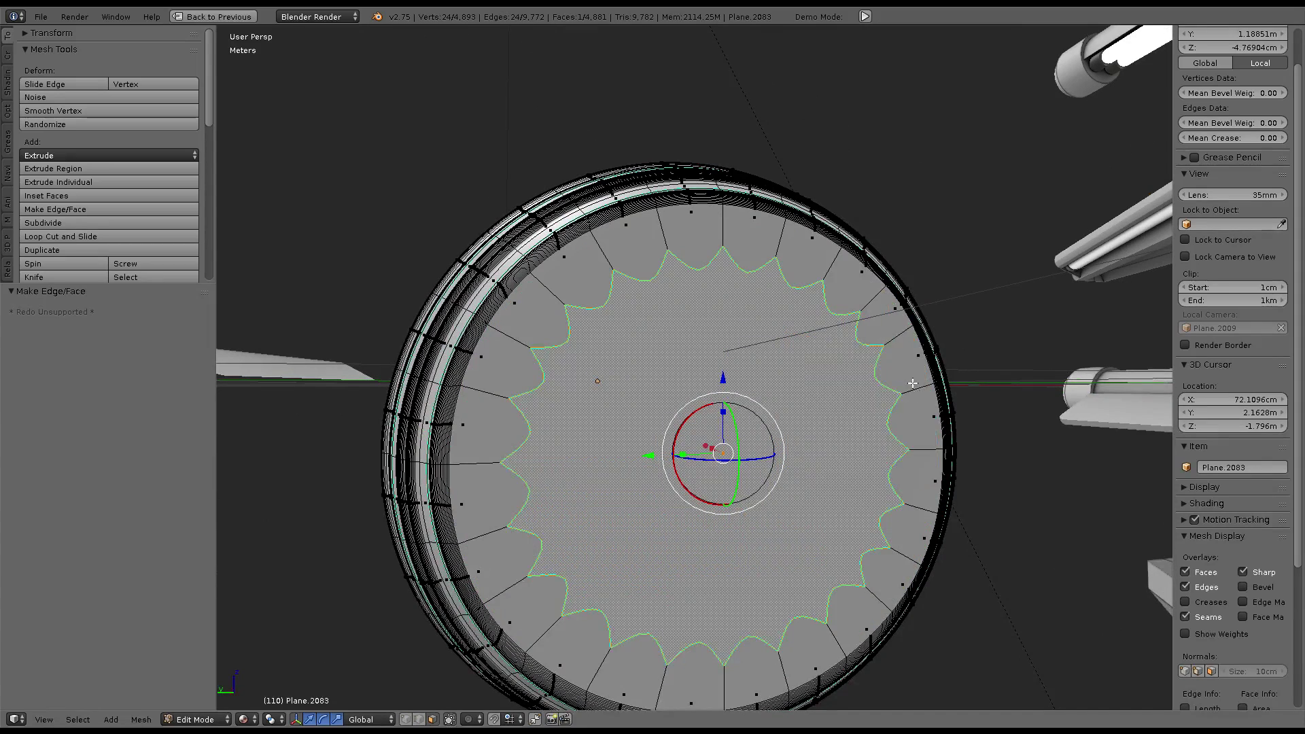
{"action": "key", "text": "ctrl+e"}
{"action": "middle_click_drag", "start_coordinate": [895, 460], "coordinate": [1020, 395]}
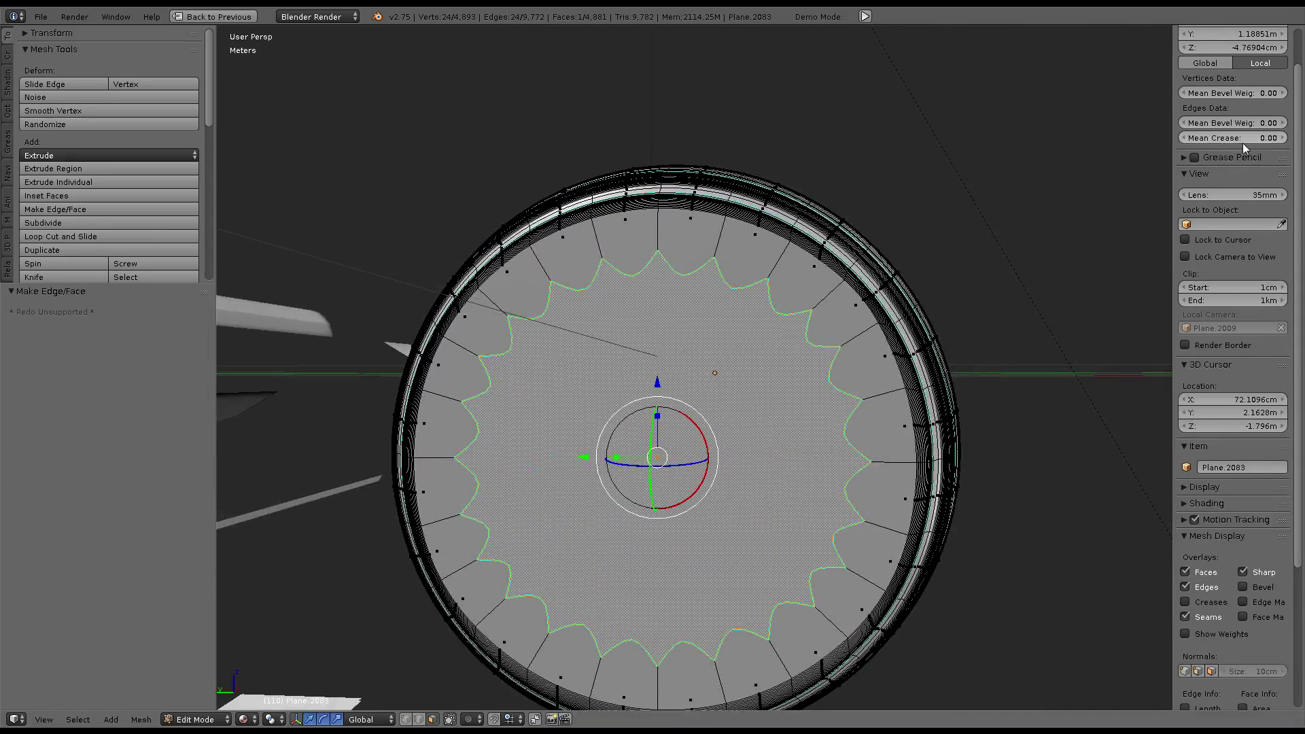
{"action": "key", "text": "shift+e"}
{"action": "type", "text": "1"}
{"action": "key", "text": "Return"}
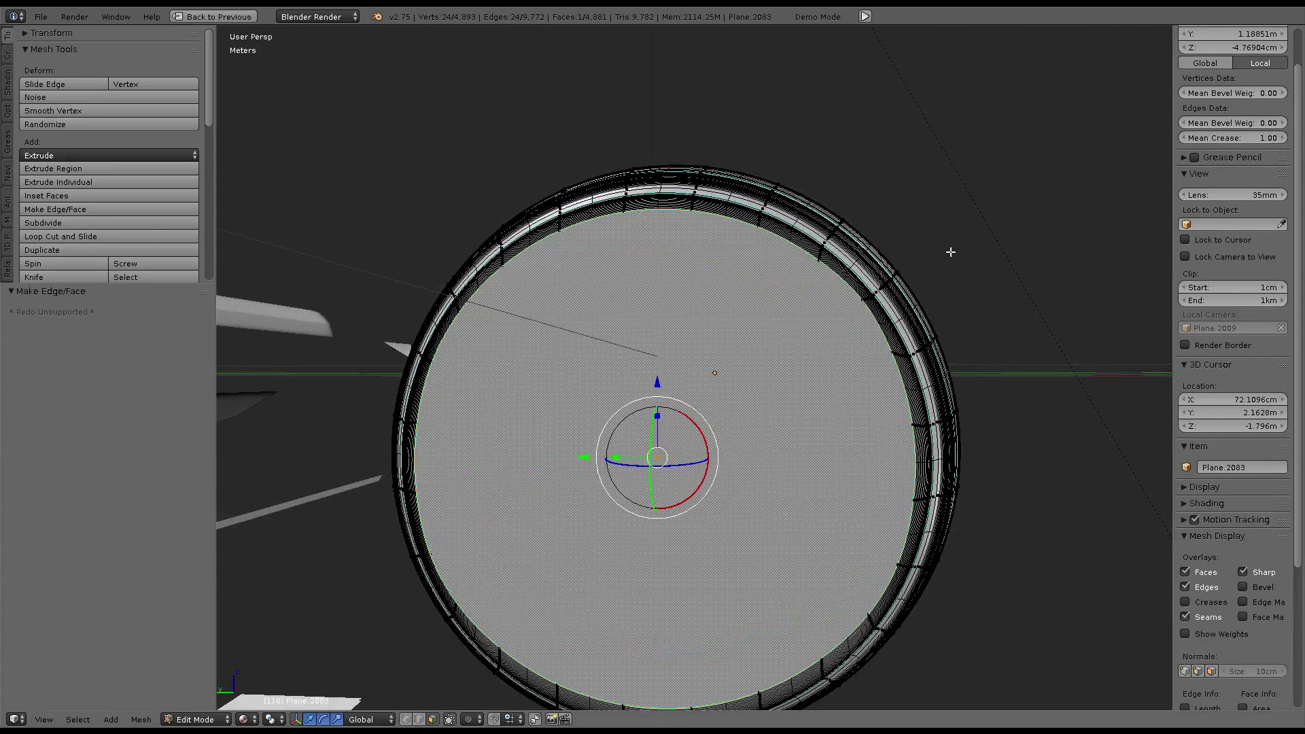
Extrude the cap face, scale it to 0.747, and move it -2.852 cm along X
{"action": "key", "text": "e"}
{"action": "key", "text": "s"}
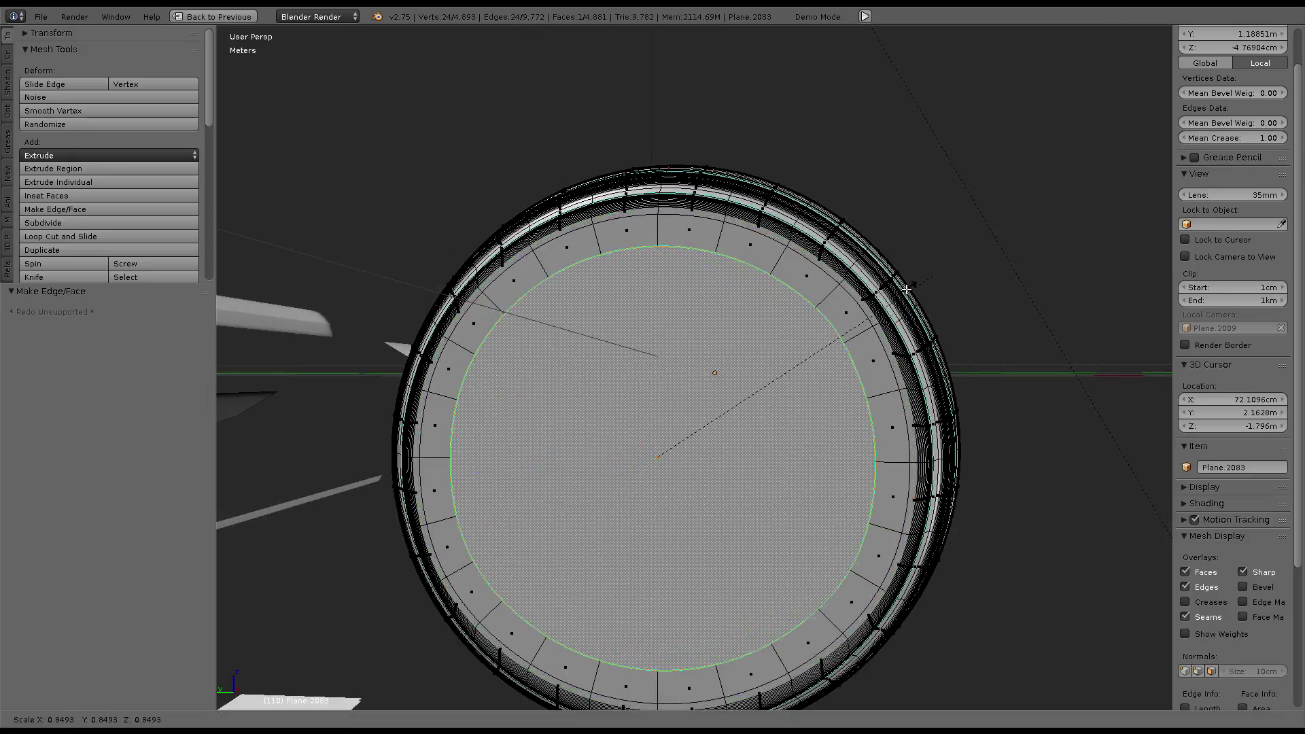
{"action": "left_click", "coordinate": [895, 295]}
{"action": "middle_click_drag", "start_coordinate": [895, 295], "coordinate": [730, 405]}
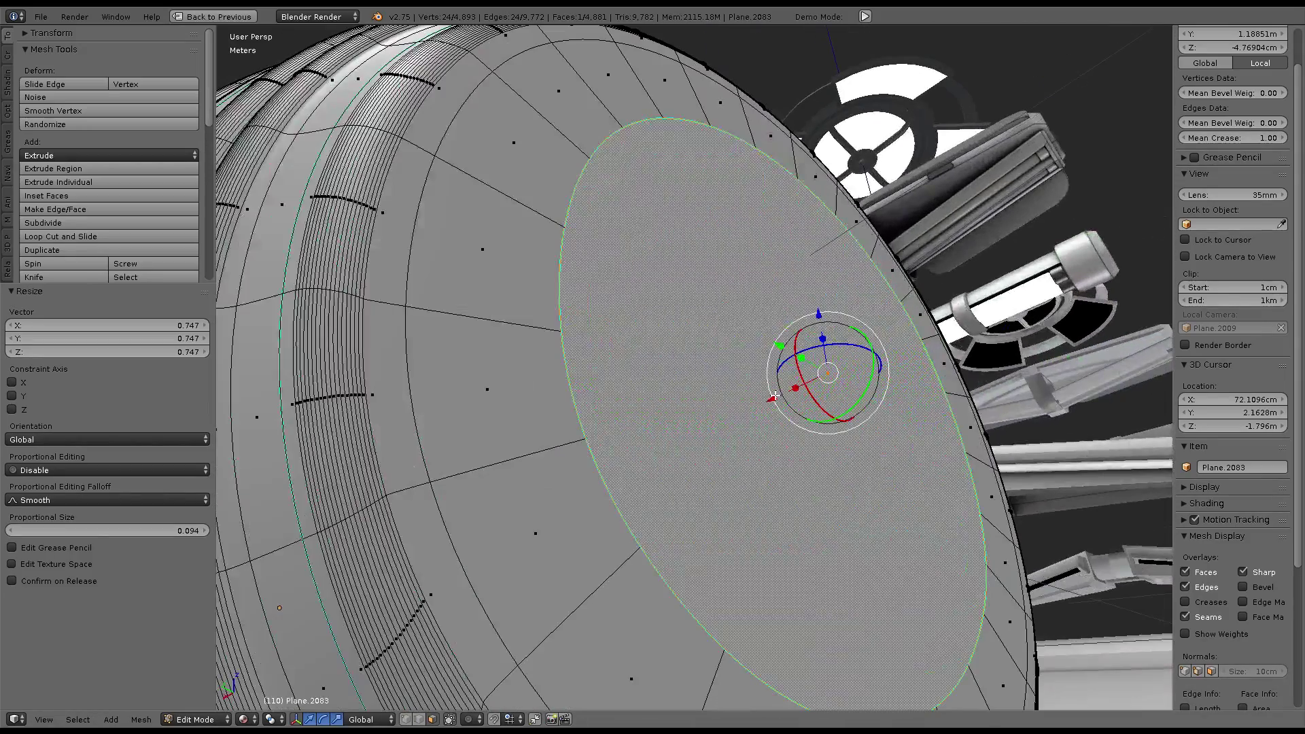
{"action": "left_click_drag", "start_coordinate": [774, 396], "coordinate": [848, 364]}
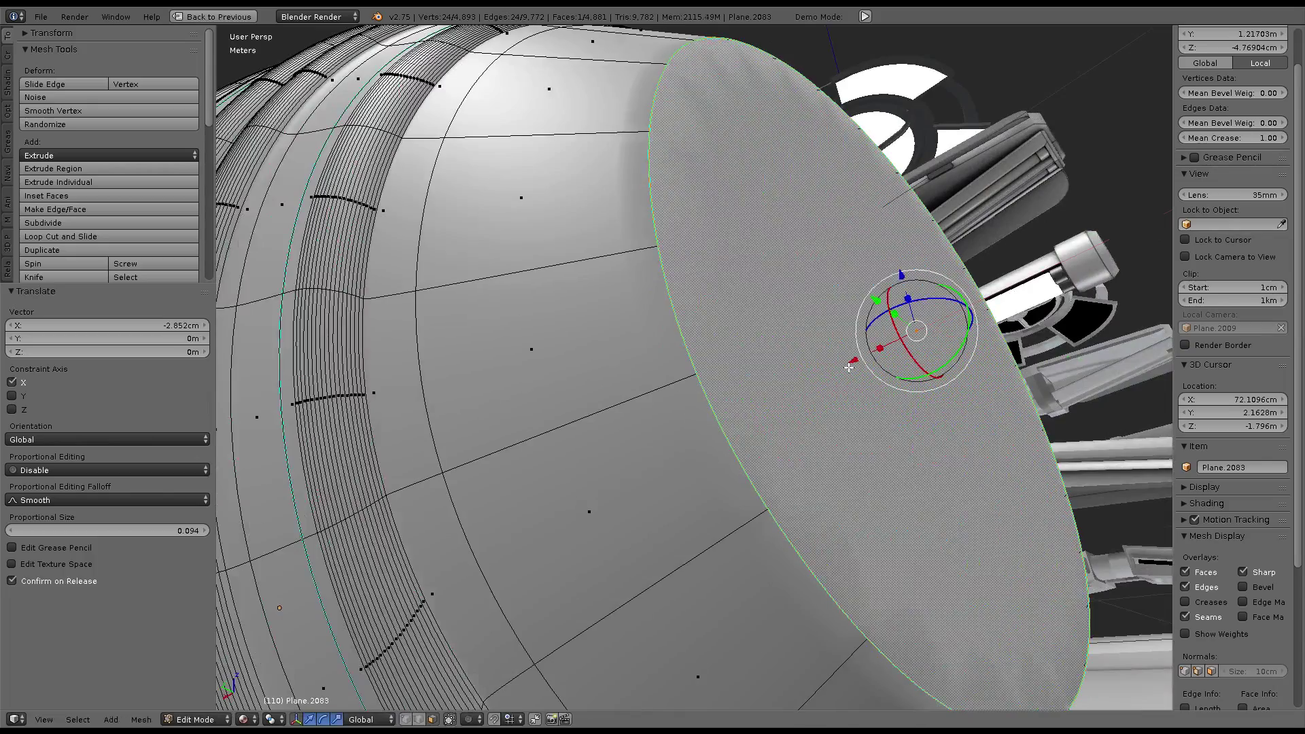
{"action": "mouse_move", "coordinate": [847, 364]}
{"action": "middle_mouse_down"}
{"action": "mouse_move", "coordinate": [691, 352]}
{"action": "mouse_move", "coordinate": [930, 314]}
{"action": "middle_mouse_up"}
Inset the end-cap face and select the cap's circular edge loop
{"action": "key", "text": "ctrl+f"}
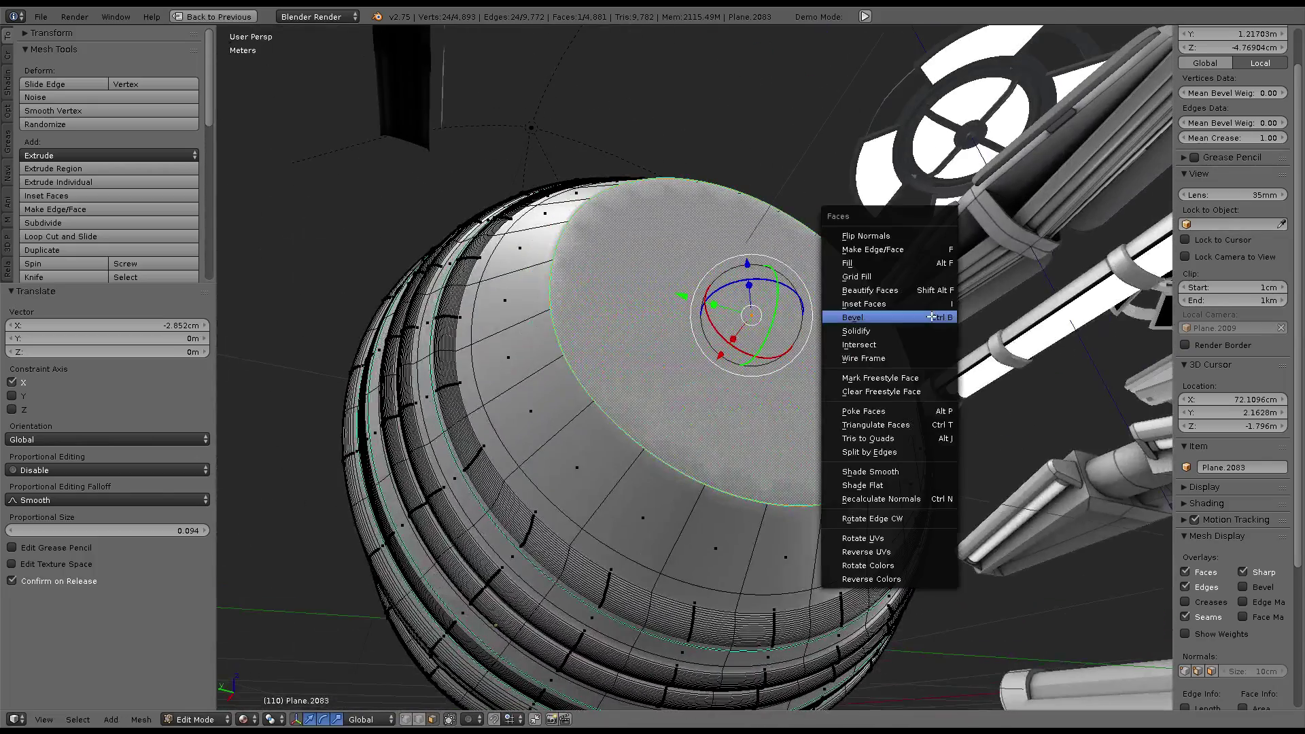
{"action": "left_click", "coordinate": [925, 300]}
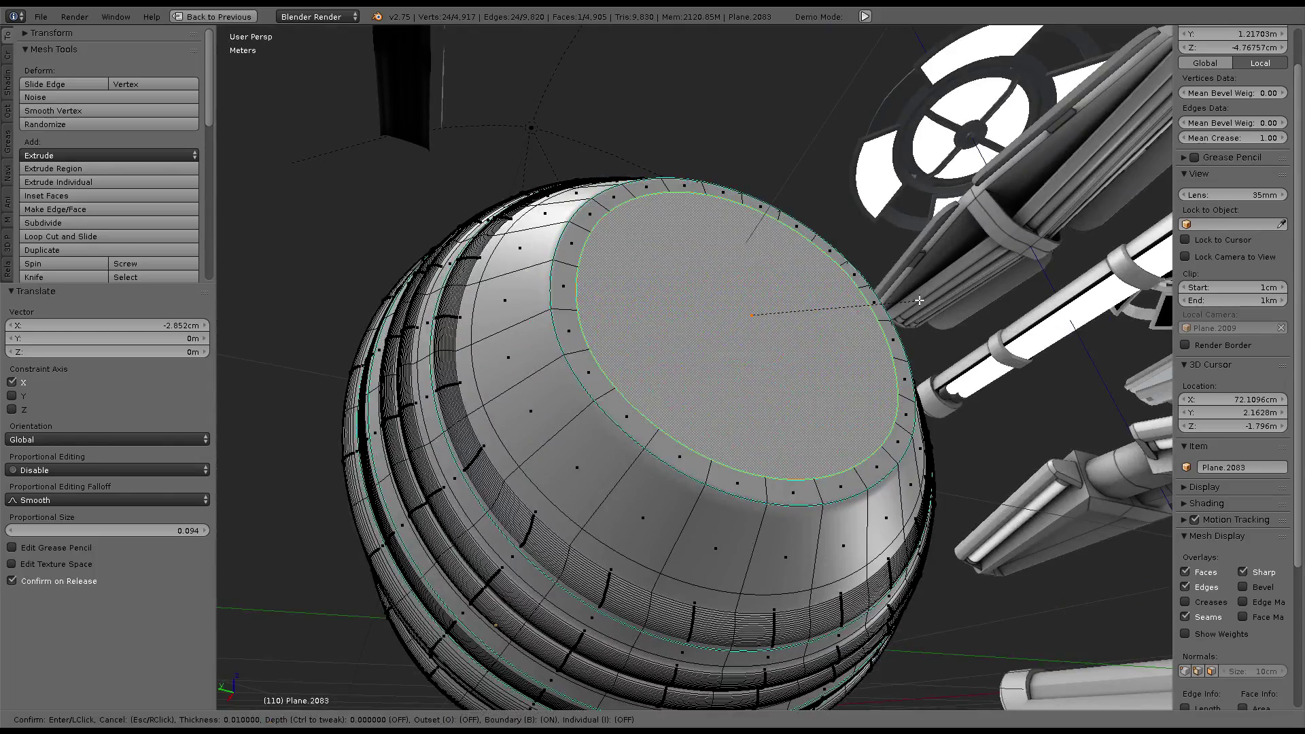
{"action": "left_click", "coordinate": [919, 300]}
{"action": "middle_click_drag", "start_coordinate": [919, 300], "coordinate": [901, 397]}
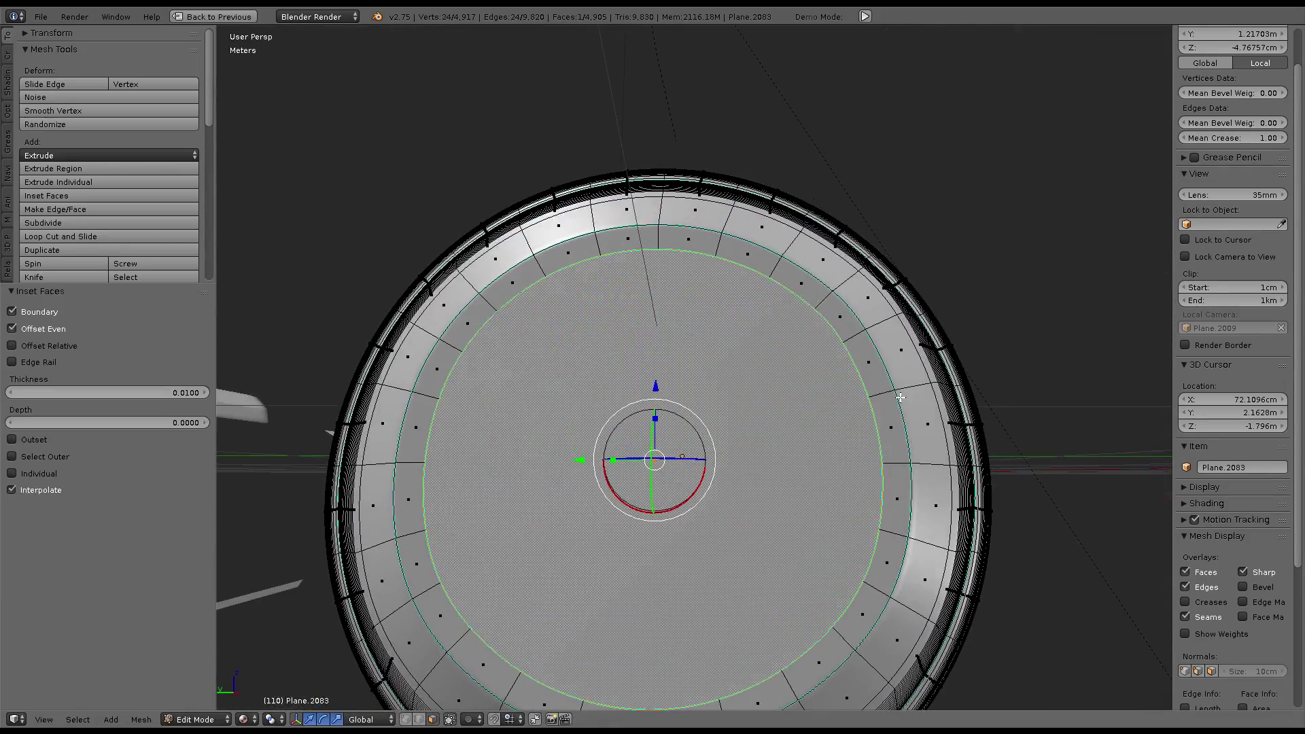
{"action": "right_click", "coordinate": [900, 397], "text": "alt"}
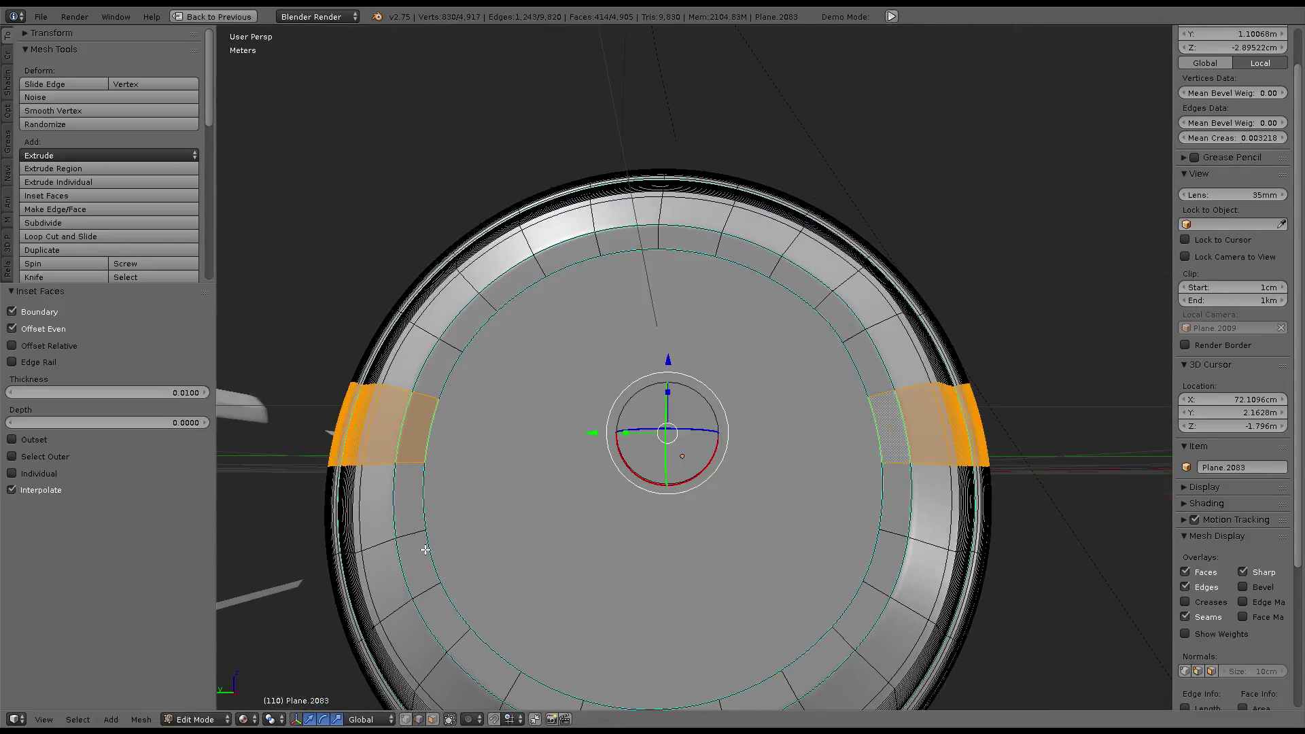
{"action": "right_click", "coordinate": [430, 390], "text": "alt"}
Round the cap into a true circle with To Sphere at strength 1, then inspect it
{"action": "key", "text": "shift+alt+s"}
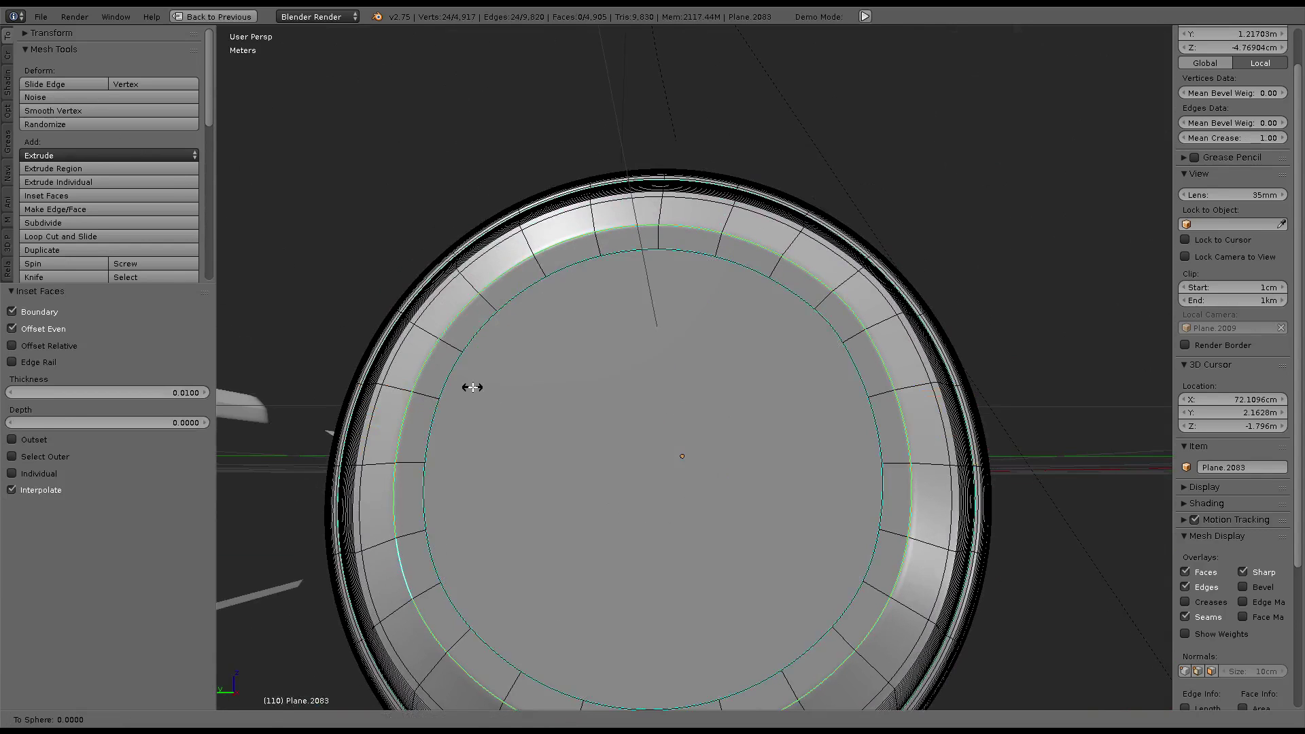
{"action": "left_click", "coordinate": [476, 380]}
{"action": "key", "text": "shift+alt+s"}
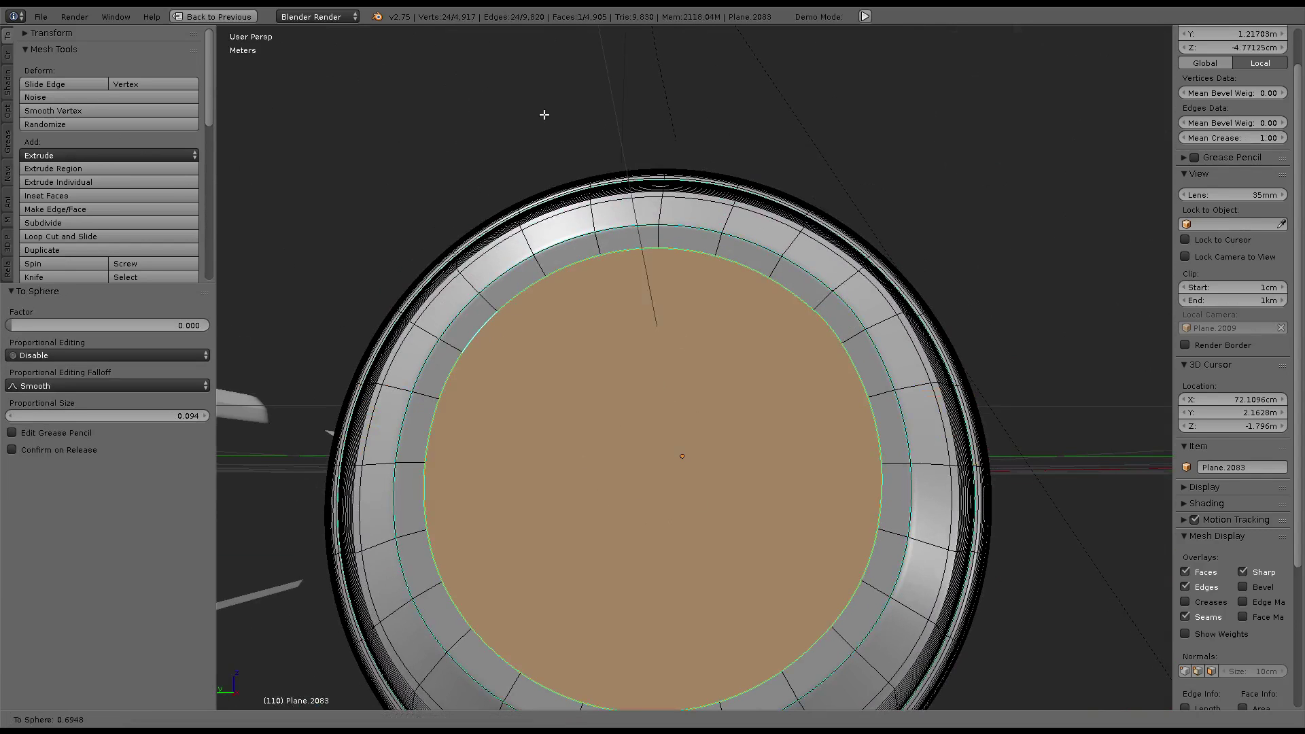
{"action": "left_click", "coordinate": [819, 541]}
{"action": "scroll", "coordinate": [882, 349], "scroll_direction": "down", "scroll_amount": 2}
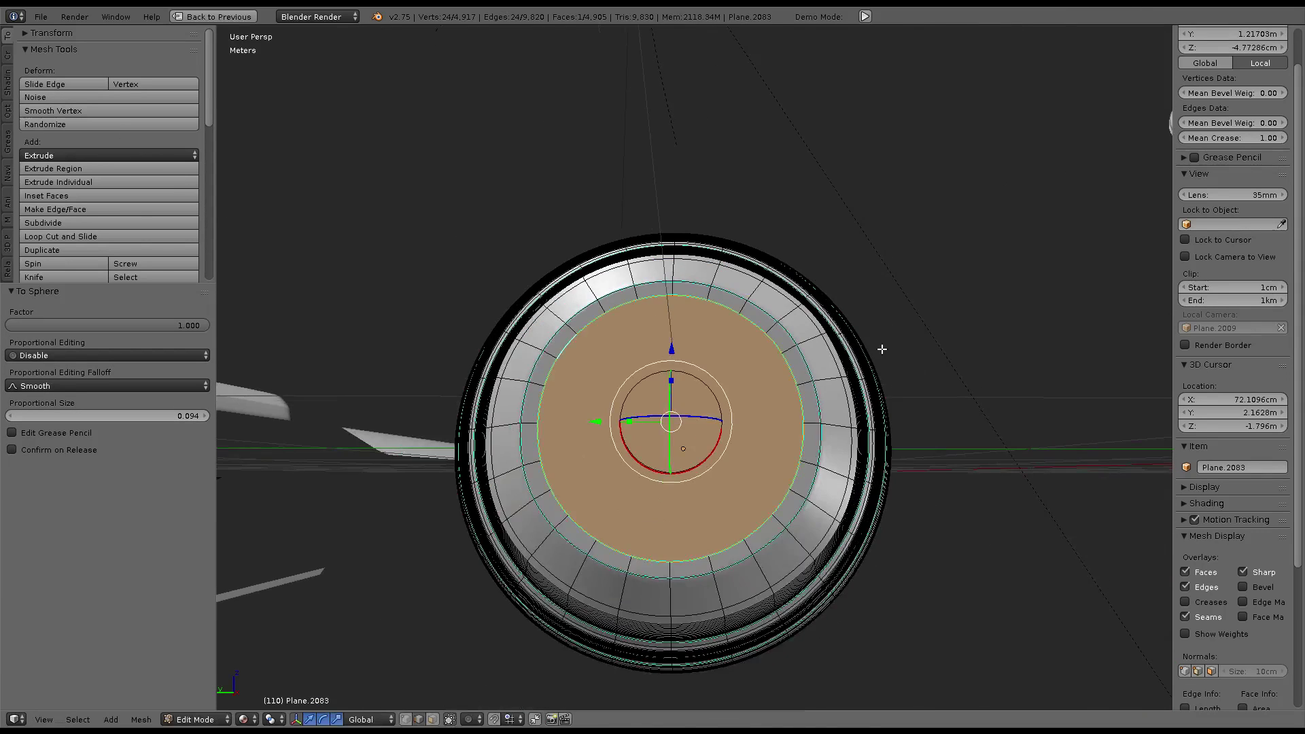
{"action": "key", "text": "Tab"}
{"action": "scroll", "coordinate": [830, 393], "scroll_direction": "down", "scroll_amount": 3}
{"action": "mouse_move", "coordinate": [827, 478]}
{"action": "middle_mouse_down"}
{"action": "mouse_move", "coordinate": [727, 428]}
{"action": "mouse_move", "coordinate": [1035, 381]}
{"action": "mouse_move", "coordinate": [1022, 461]}
{"action": "mouse_move", "coordinate": [862, 465]}
{"action": "mouse_move", "coordinate": [826, 382]}
{"action": "middle_mouse_up"}
Extrude the inner cap face, sink it 2.481 cm along X, and scale the floor to 0.816
{"action": "key", "text": "Tab"}
{"action": "key", "text": "e"}
{"action": "right_click", "coordinate": [699, 353]}
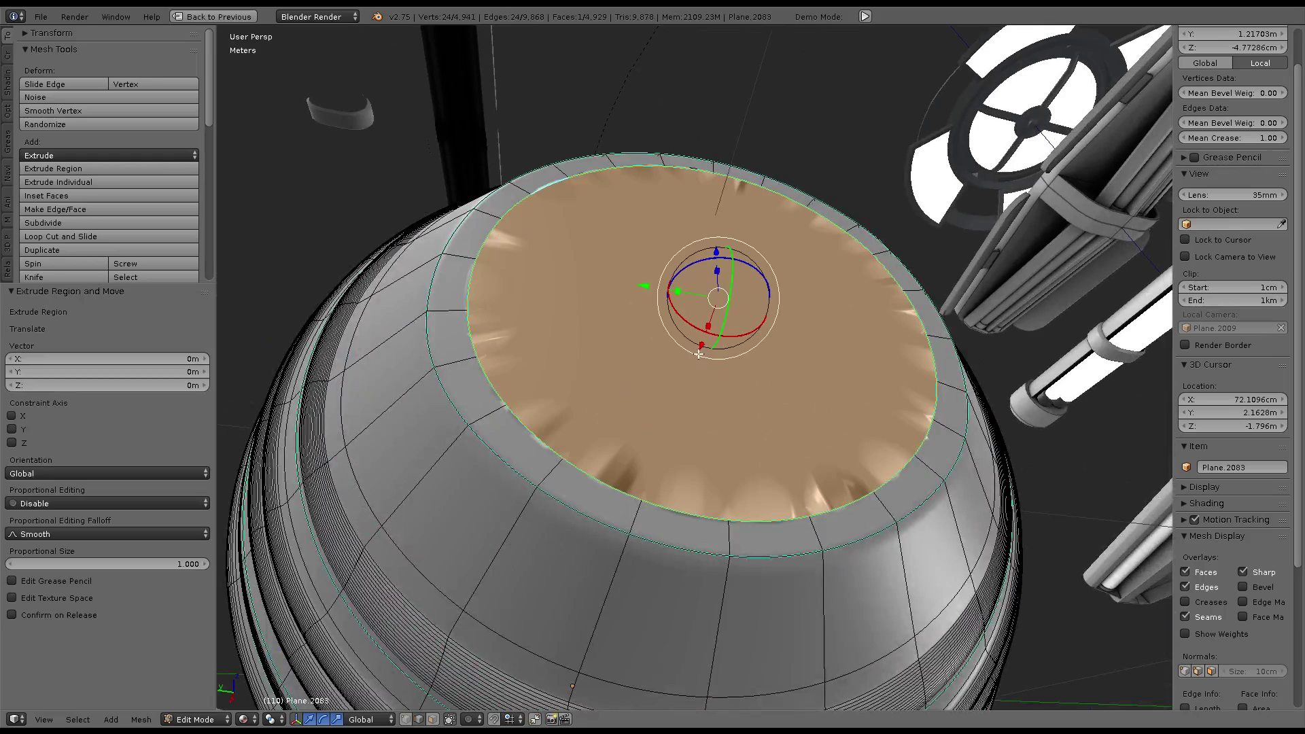
{"action": "key", "text": "g"}
{"action": "key", "text": "x"}
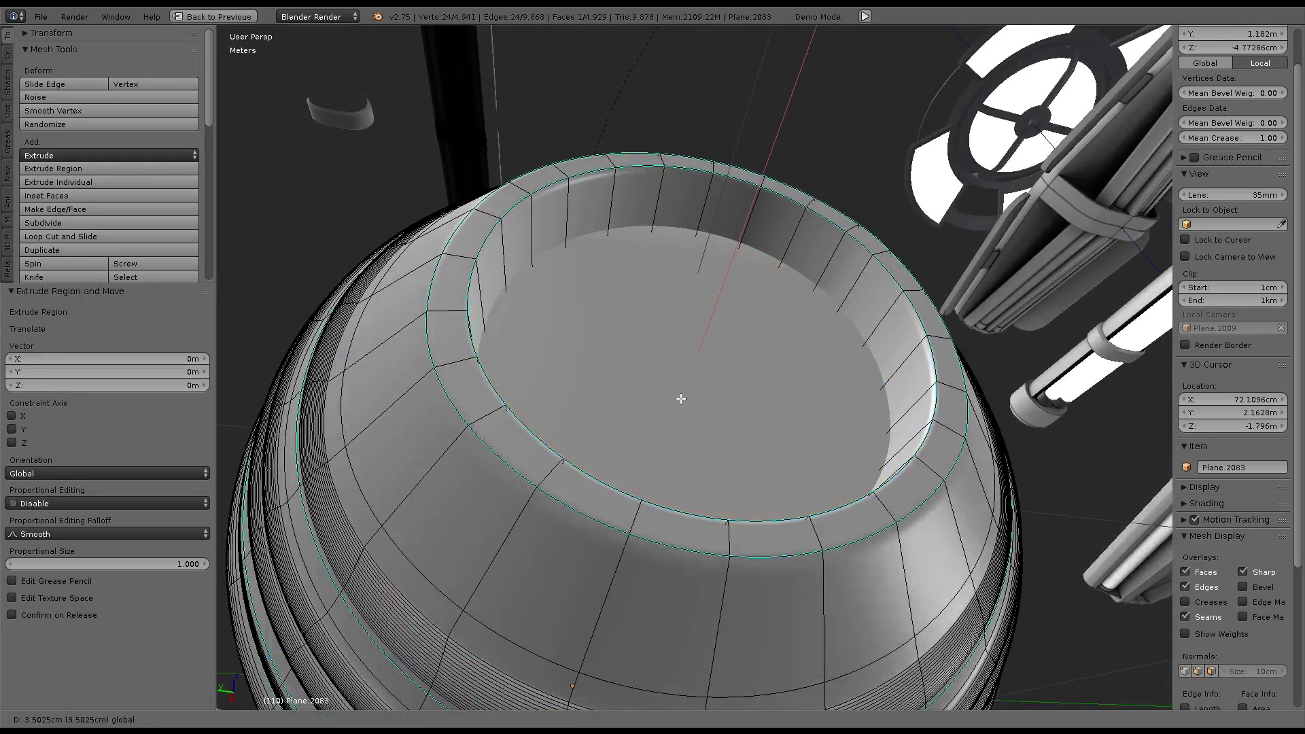
{"action": "left_click", "coordinate": [693, 394]}
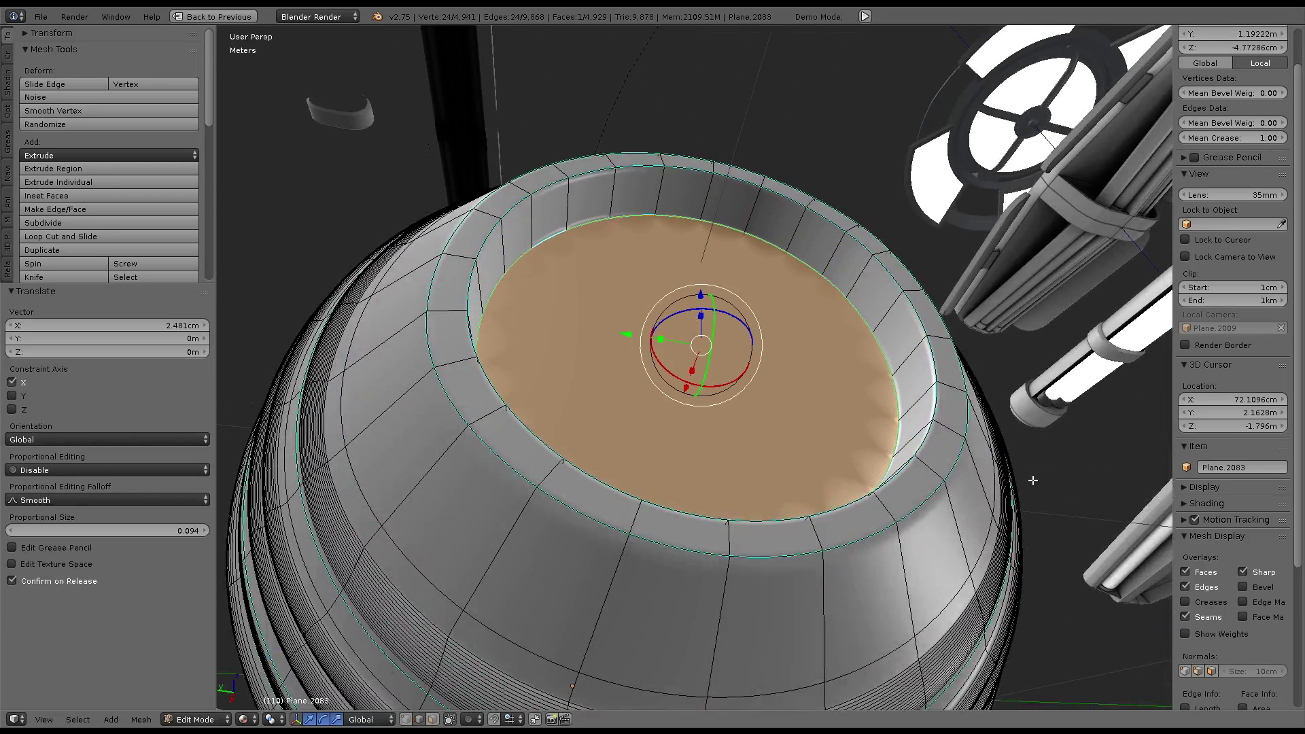
{"action": "key", "text": "s"}
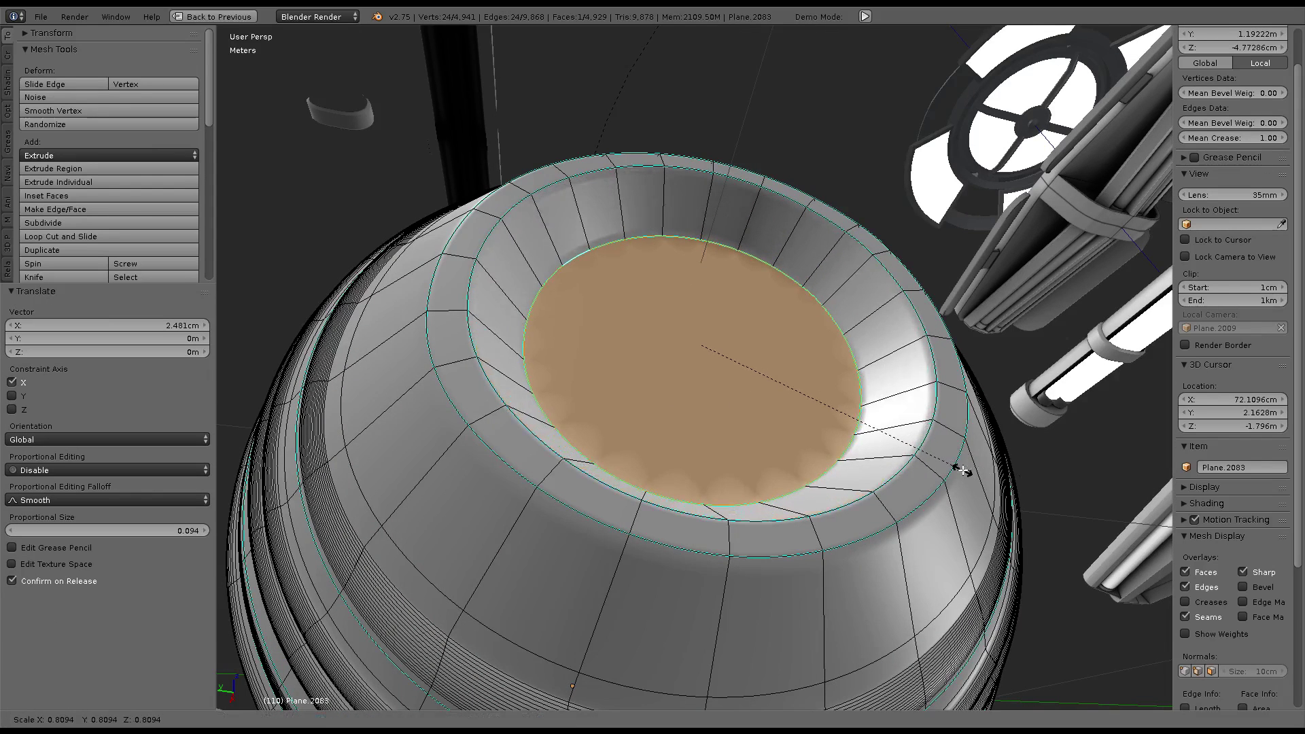
{"action": "left_click", "coordinate": [967, 470]}
{"action": "key", "text": "ctrl+e"}
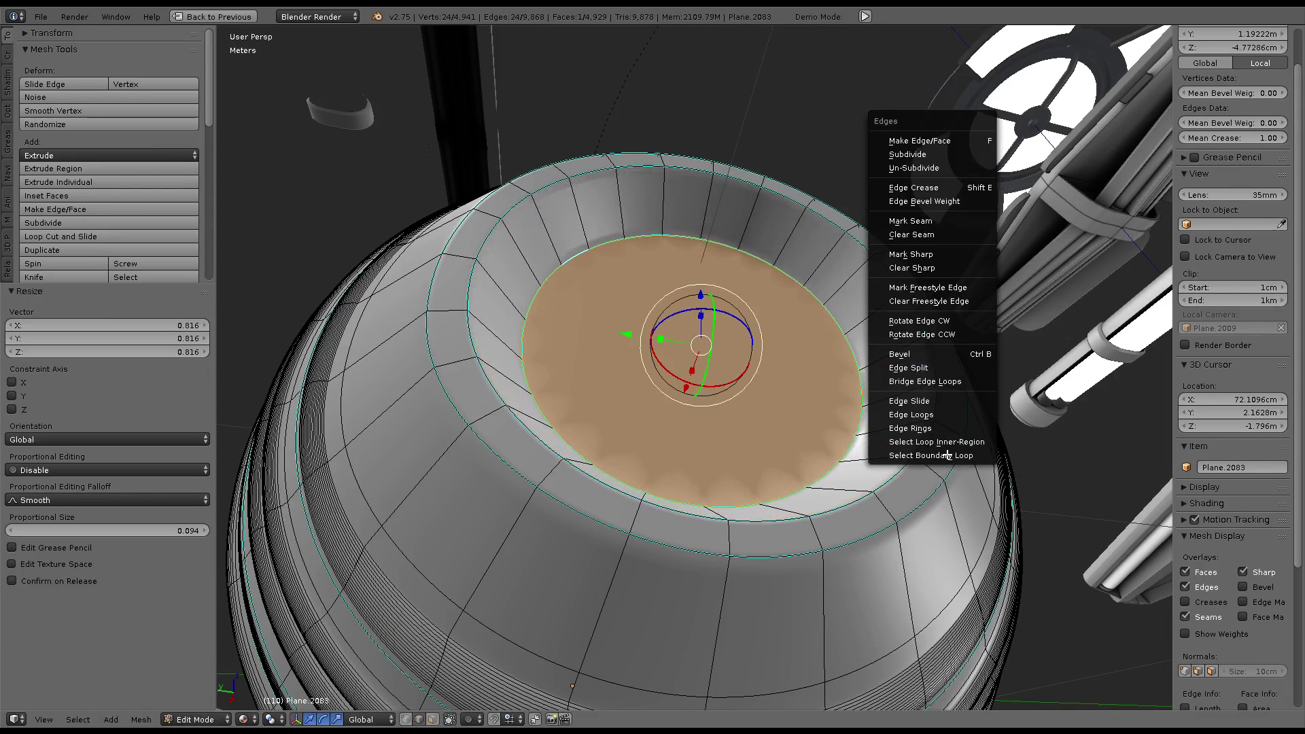
Bevel the recess floor's boundary loop with 20 segments and 0.005 offset
{"action": "left_click", "coordinate": [947, 455]}
{"action": "key", "text": "ctrl+e"}
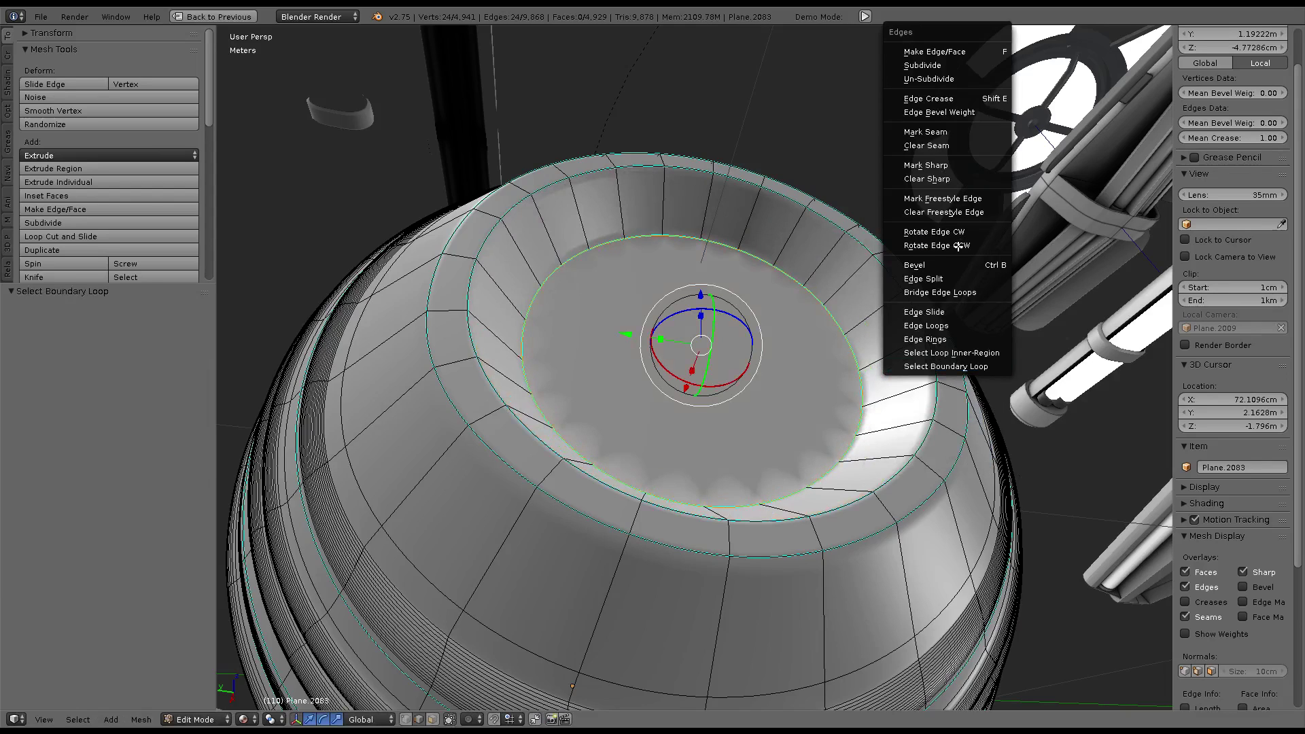
{"action": "left_click", "coordinate": [948, 265]}
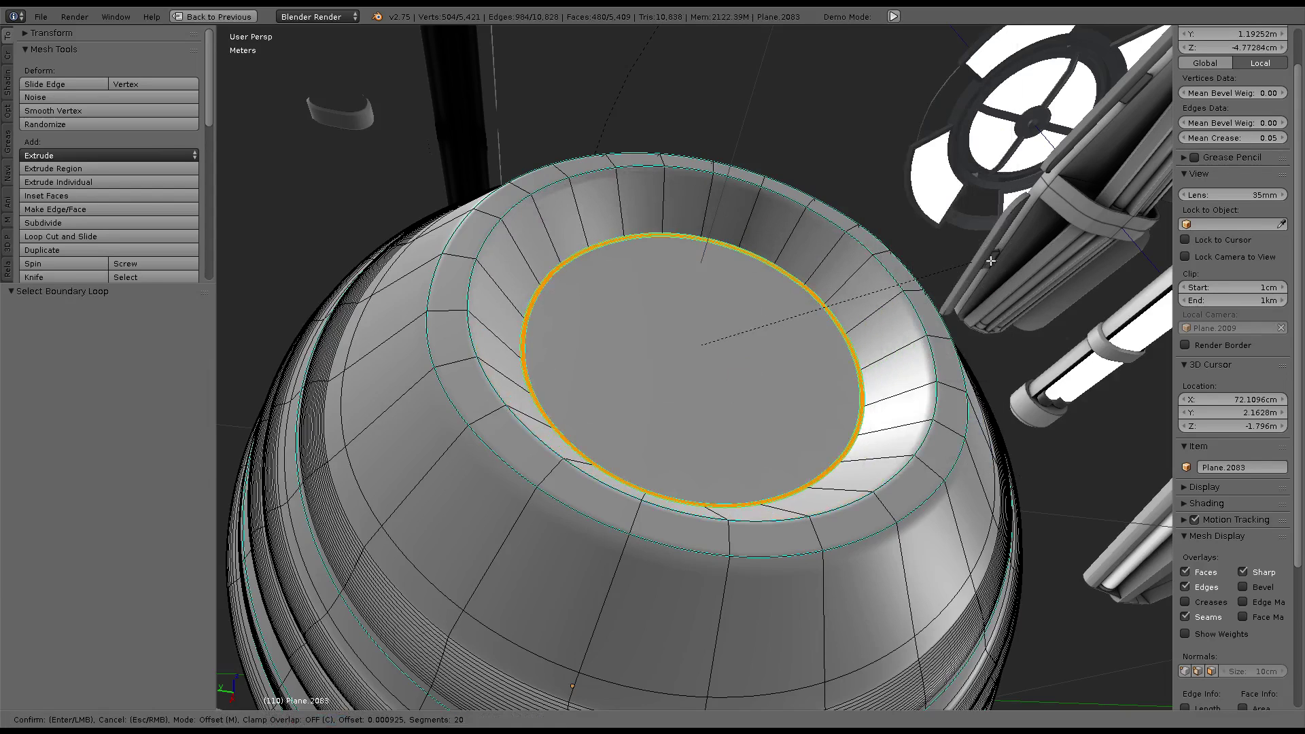
{"action": "left_click", "coordinate": [1074, 246]}
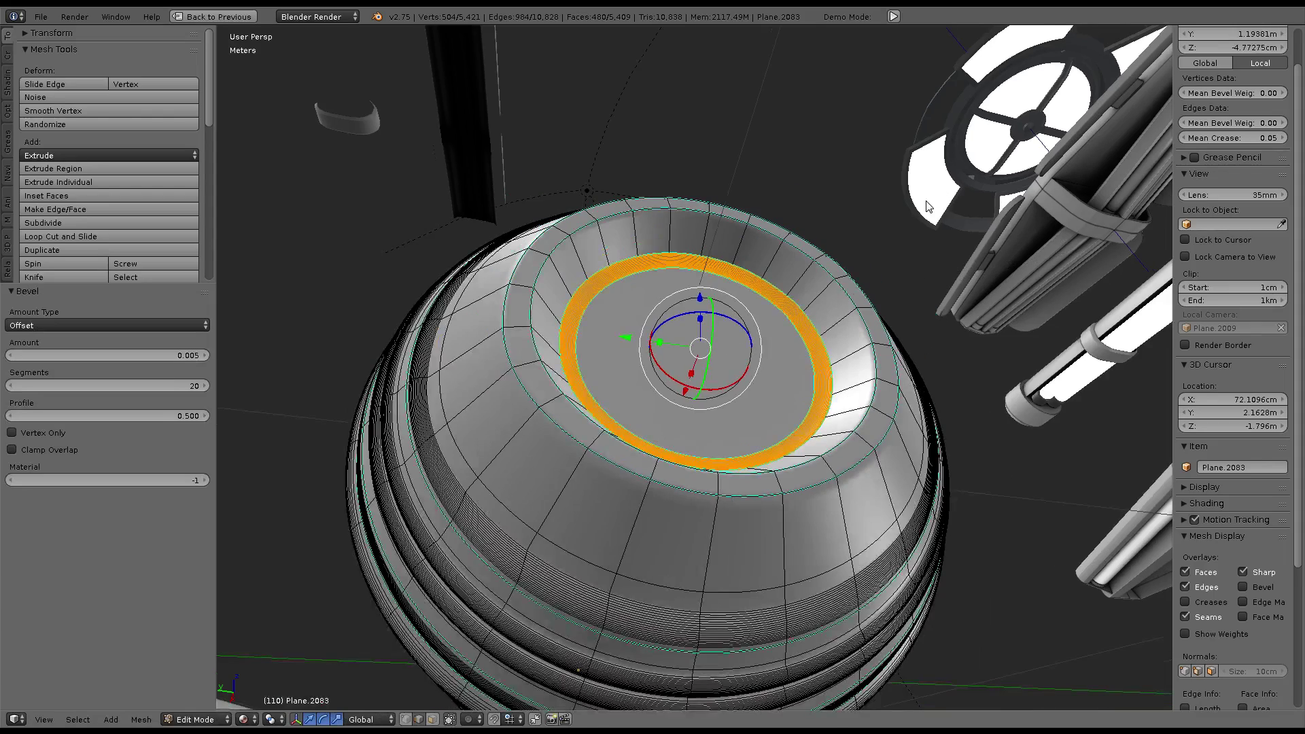
Inspect the beveled recess from the bowl's base in Object Mode
{"action": "key", "text": "Tab"}
{"action": "mouse_move", "coordinate": [898, 194]}
{"action": "middle_mouse_down"}
{"action": "mouse_move", "coordinate": [866, 291]}
{"action": "mouse_move", "coordinate": [902, 321]}
{"action": "mouse_move", "coordinate": [825, 279]}
{"action": "mouse_move", "coordinate": [957, 369]}
{"action": "mouse_move", "coordinate": [1095, 372]}
{"action": "mouse_move", "coordinate": [979, 312]}
{"action": "mouse_move", "coordinate": [982, 245]}
{"action": "mouse_move", "coordinate": [857, 166]}
{"action": "mouse_move", "coordinate": [723, 225]}
{"action": "mouse_move", "coordinate": [691, 34]}
{"action": "mouse_move", "coordinate": [600, 417]}
{"action": "mouse_move", "coordinate": [813, 355]}
{"action": "middle_mouse_up"}
{"action": "key", "text": "Tab"}
{"action": "key", "text": "Tab"}
{"action": "key", "text": "g"}
{"action": "key", "text": "Escape"}
{"action": "mouse_move", "coordinate": [876, 414]}
{"action": "middle_mouse_down"}
{"action": "mouse_move", "coordinate": [873, 347]}
{"action": "mouse_move", "coordinate": [778, 288]}
{"action": "mouse_move", "coordinate": [900, 402]}
{"action": "mouse_move", "coordinate": [875, 539]}
{"action": "mouse_move", "coordinate": [871, 430]}
{"action": "mouse_move", "coordinate": [837, 402]}
{"action": "mouse_move", "coordinate": [667, 353]}
{"action": "mouse_move", "coordinate": [731, 394]}
{"action": "mouse_move", "coordinate": [713, 357]}
{"action": "mouse_move", "coordinate": [722, 282]}
{"action": "mouse_move", "coordinate": [705, 282]}
{"action": "middle_mouse_up"}
{"action": "key", "text": "Tab"}
Slide two edge loops of the cap recess about 7 mm along X
{"action": "right_click", "coordinate": [596, 251], "text": "alt"}
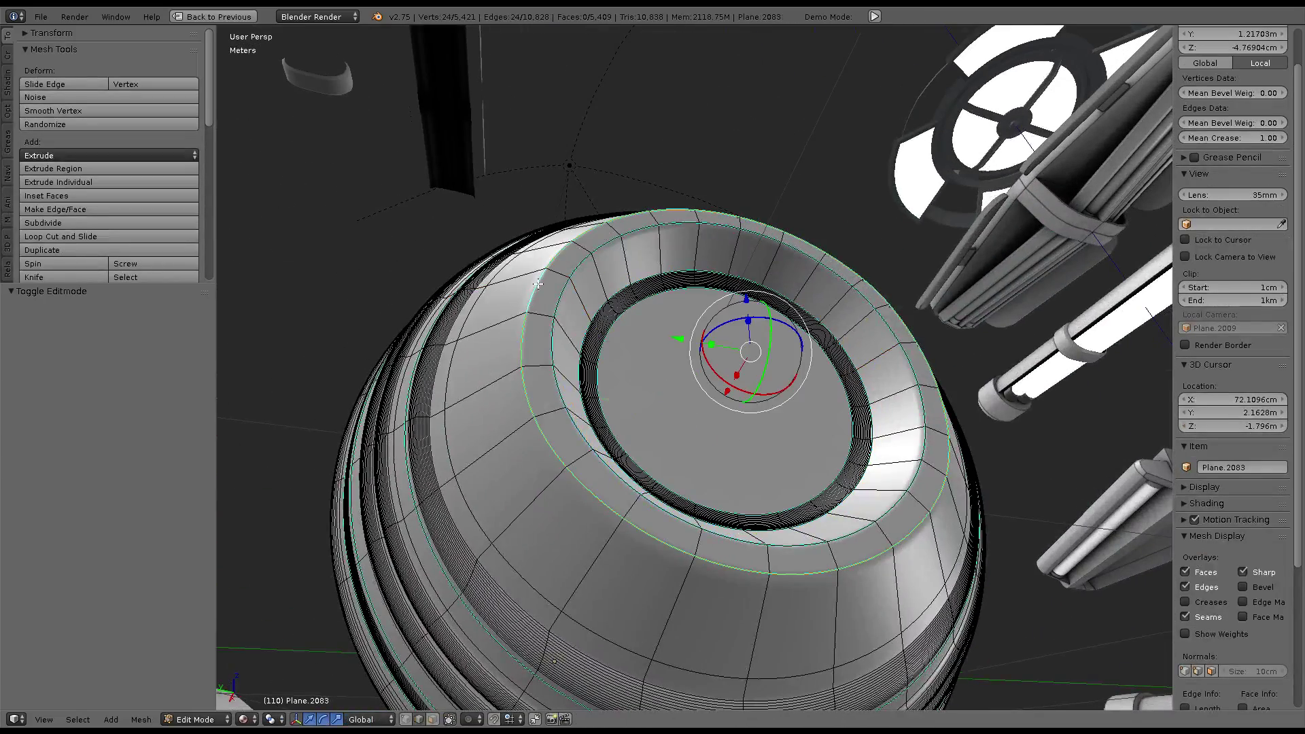
{"action": "right_click", "coordinate": [559, 298], "text": "alt+shift"}
{"action": "middle_click_drag", "start_coordinate": [559, 299], "coordinate": [759, 359]}
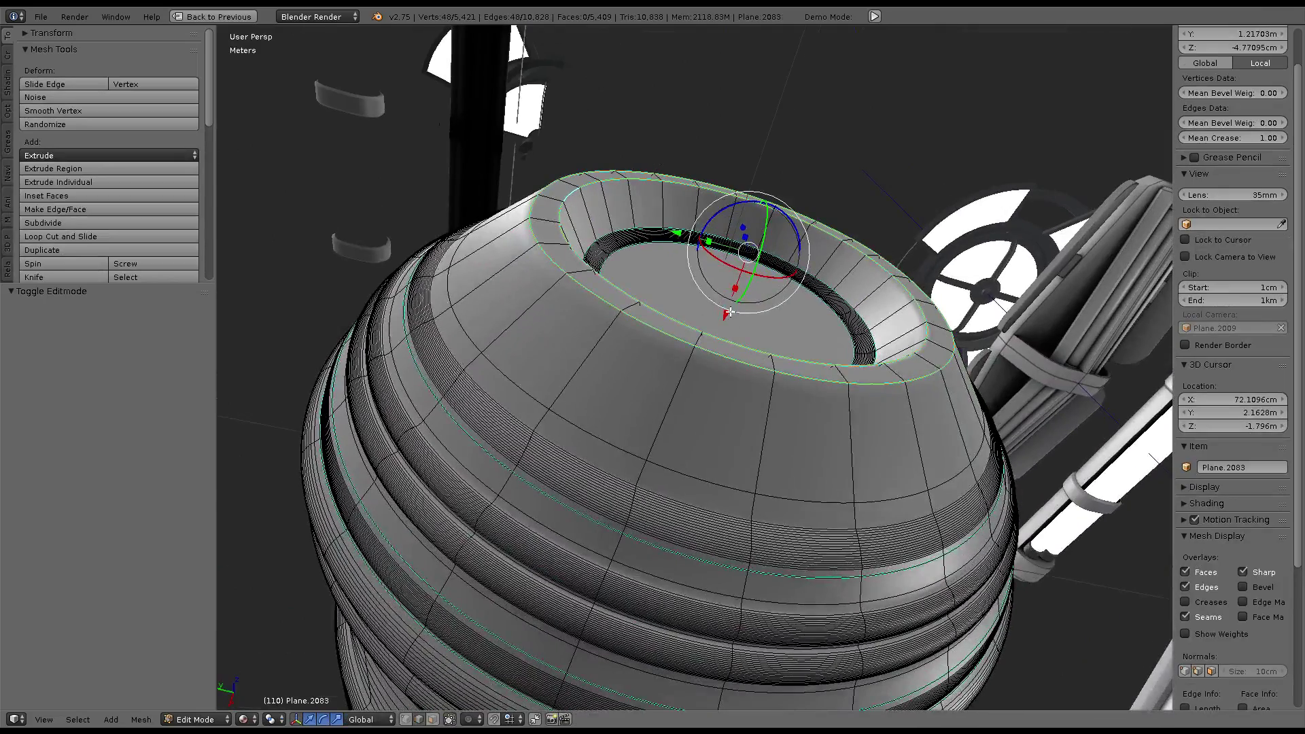
{"action": "mouse_move", "coordinate": [730, 312]}
{"action": "left_mouse_down"}
{"action": "mouse_move", "coordinate": [705, 379]}
{"action": "mouse_move", "coordinate": [701, 362]}
{"action": "mouse_move", "coordinate": [670, 362]}
{"action": "mouse_move", "coordinate": [705, 353]}
{"action": "left_mouse_up"}
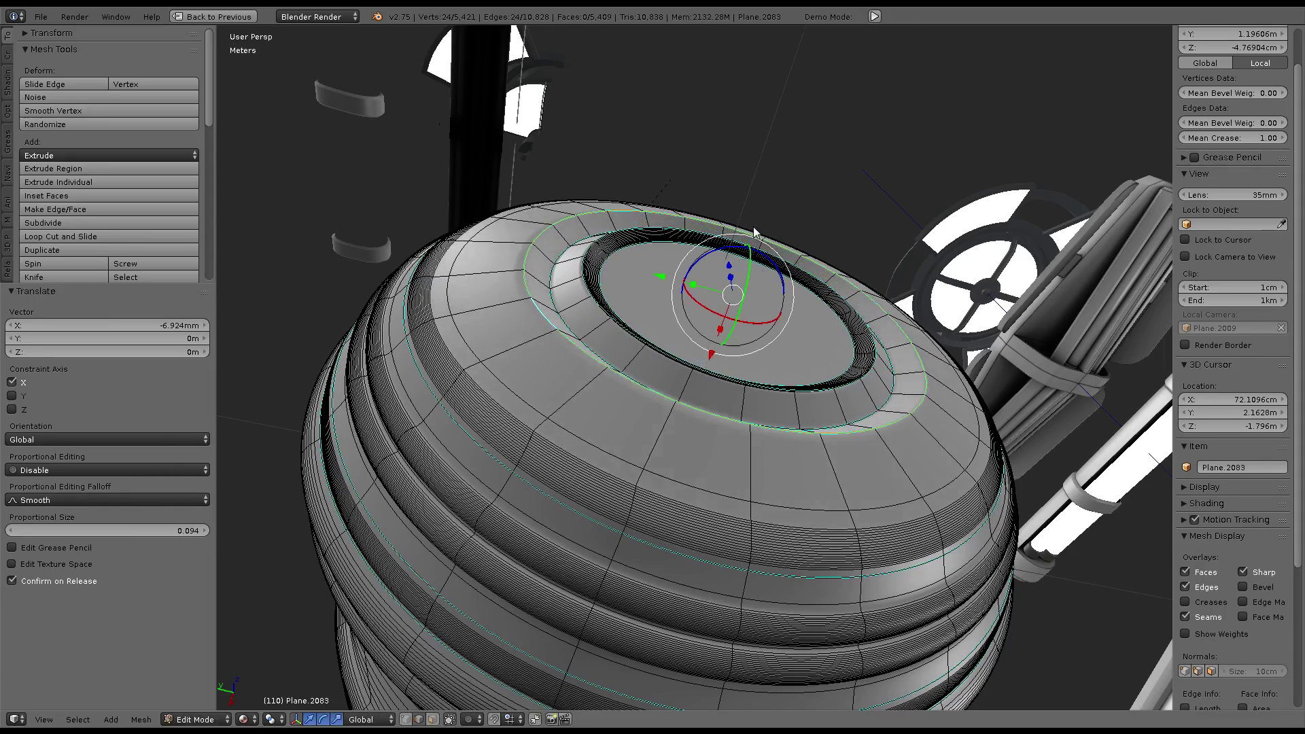
Return to Object Mode, make Plane.2079 the active bake target, and restore the Default layout
{"action": "key", "text": "Tab"}
{"action": "mouse_move", "coordinate": [753, 232]}
{"action": "middle_mouse_down"}
{"action": "mouse_move", "coordinate": [749, 299]}
{"action": "mouse_move", "coordinate": [666, 329]}
{"action": "mouse_move", "coordinate": [455, 359]}
{"action": "mouse_move", "coordinate": [625, 325]}
{"action": "mouse_move", "coordinate": [728, 372]}
{"action": "middle_mouse_up"}
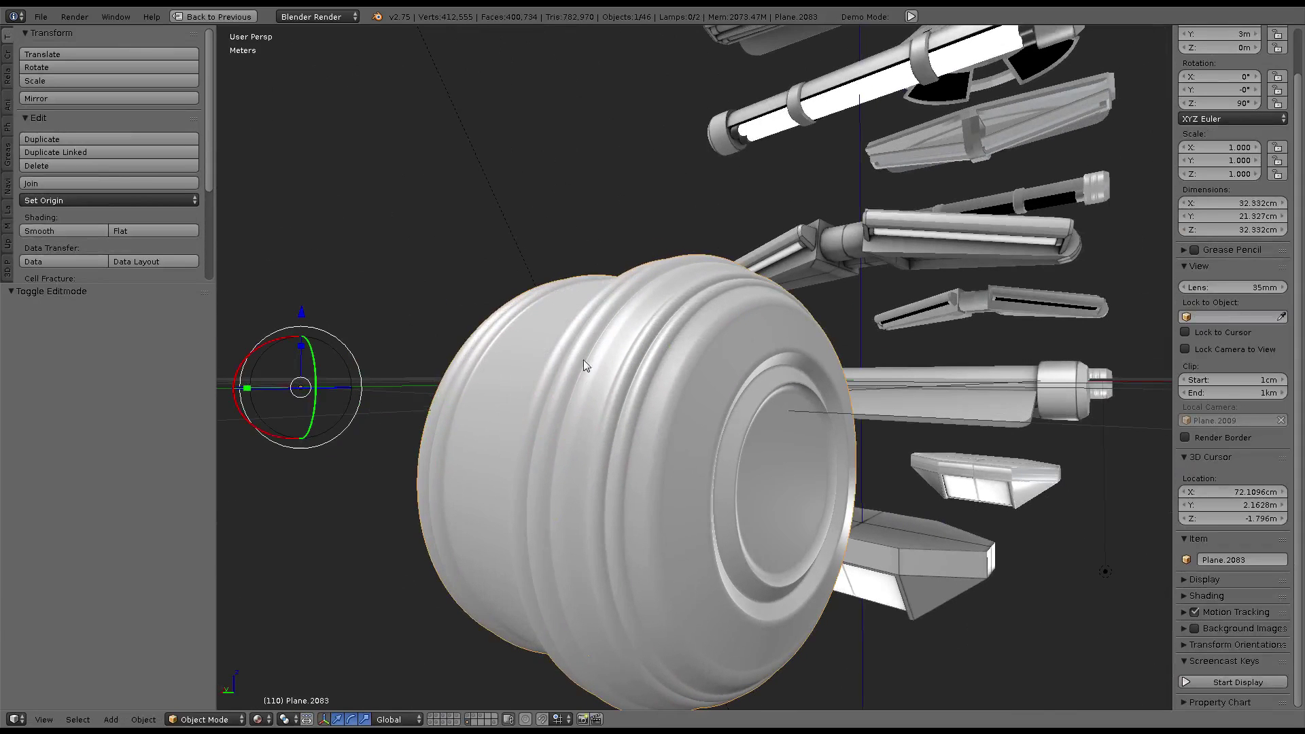
{"action": "scroll", "coordinate": [745, 384], "scroll_direction": "up", "scroll_amount": 3}
{"action": "scroll", "coordinate": [552, 373], "scroll_direction": "down", "scroll_amount": 3}
{"action": "scroll", "coordinate": [569, 349], "scroll_direction": "down", "scroll_amount": 2}
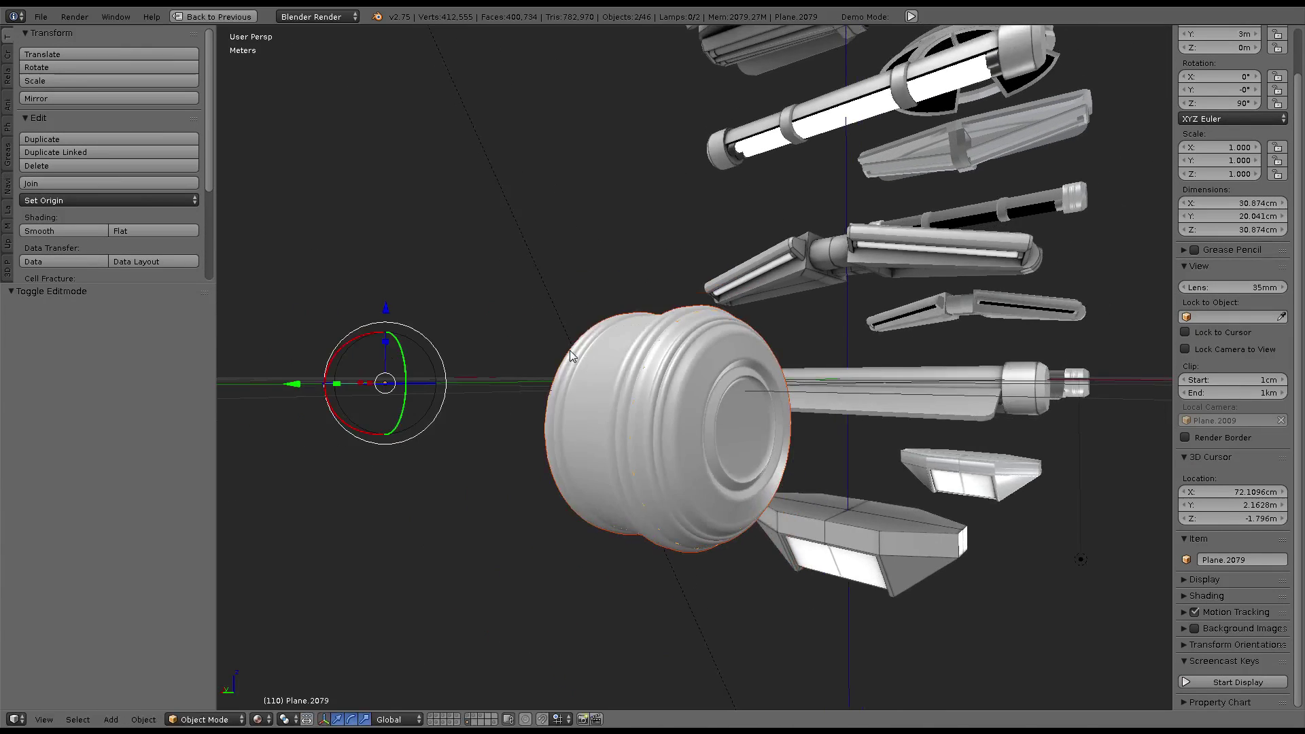
{"action": "right_click", "coordinate": [569, 350], "text": "shift"}
{"action": "key", "text": "ctrl+Up"}
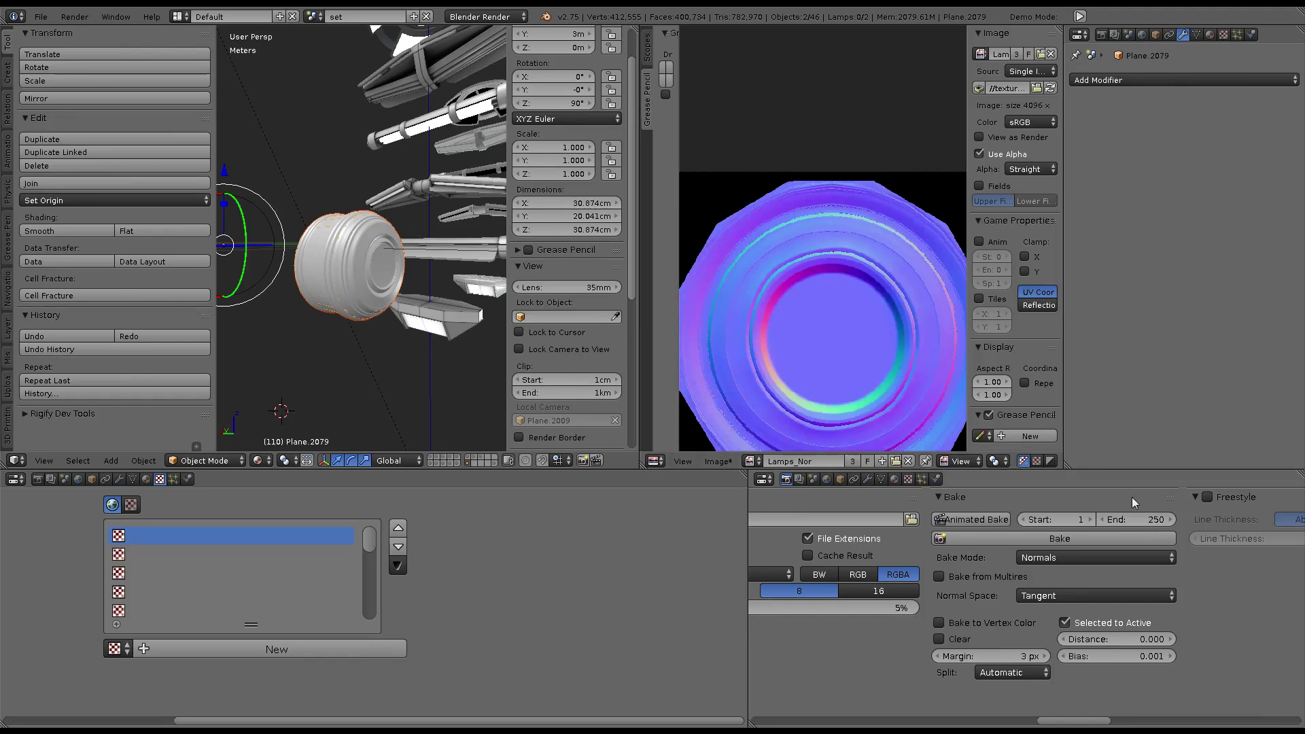
Bake a Normals map into Lamps_Nor and pan the image to check the cap ring
{"action": "left_click", "coordinate": [1042, 539]}
{"action": "middle_click_drag", "start_coordinate": [856, 306], "coordinate": [855, 255]}
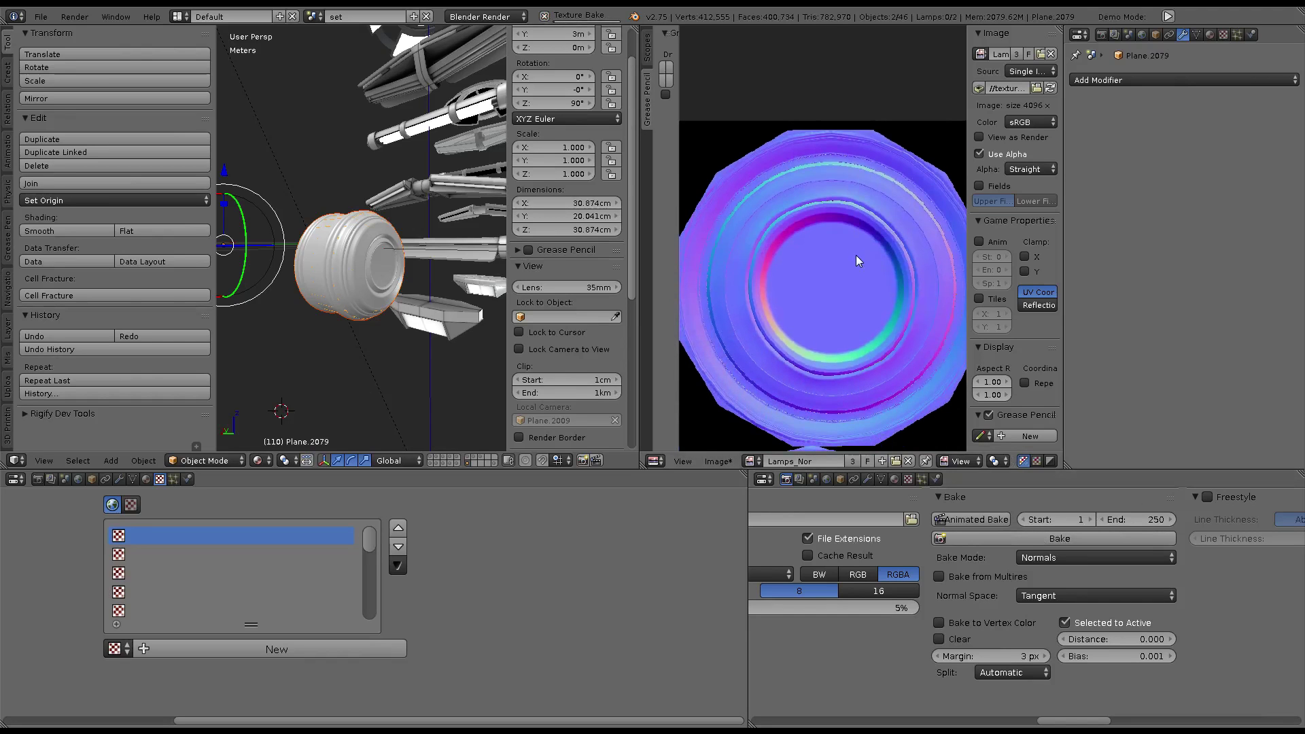
{"action": "scroll", "coordinate": [855, 255], "scroll_direction": "down", "scroll_amount": 3}
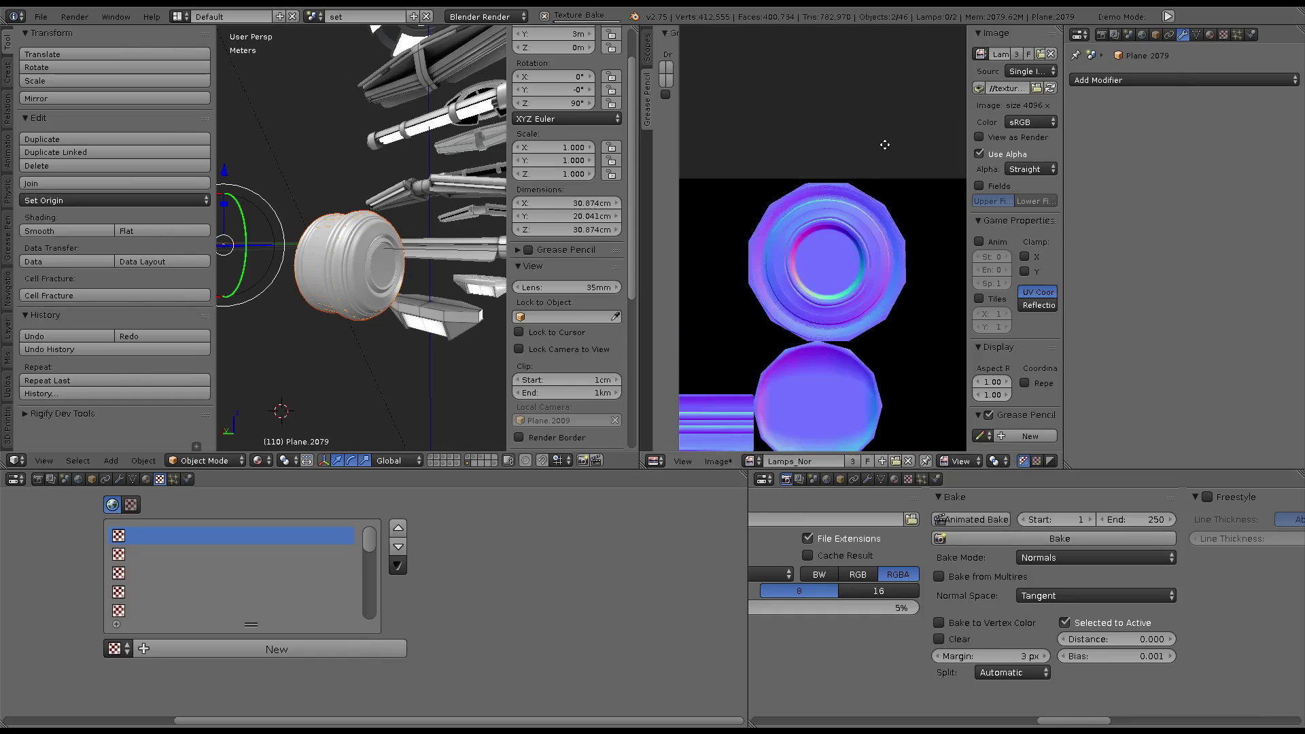
{"action": "middle_click_drag", "start_coordinate": [801, 287], "coordinate": [800, 291]}
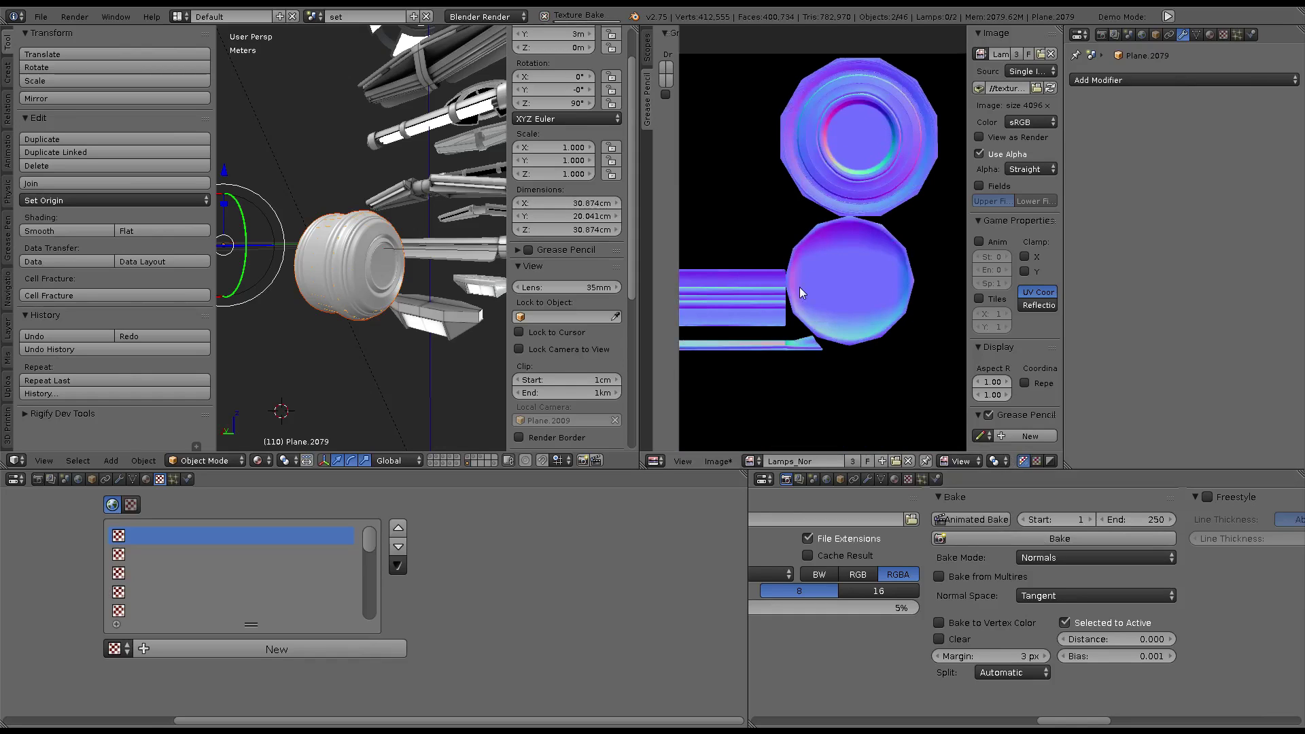
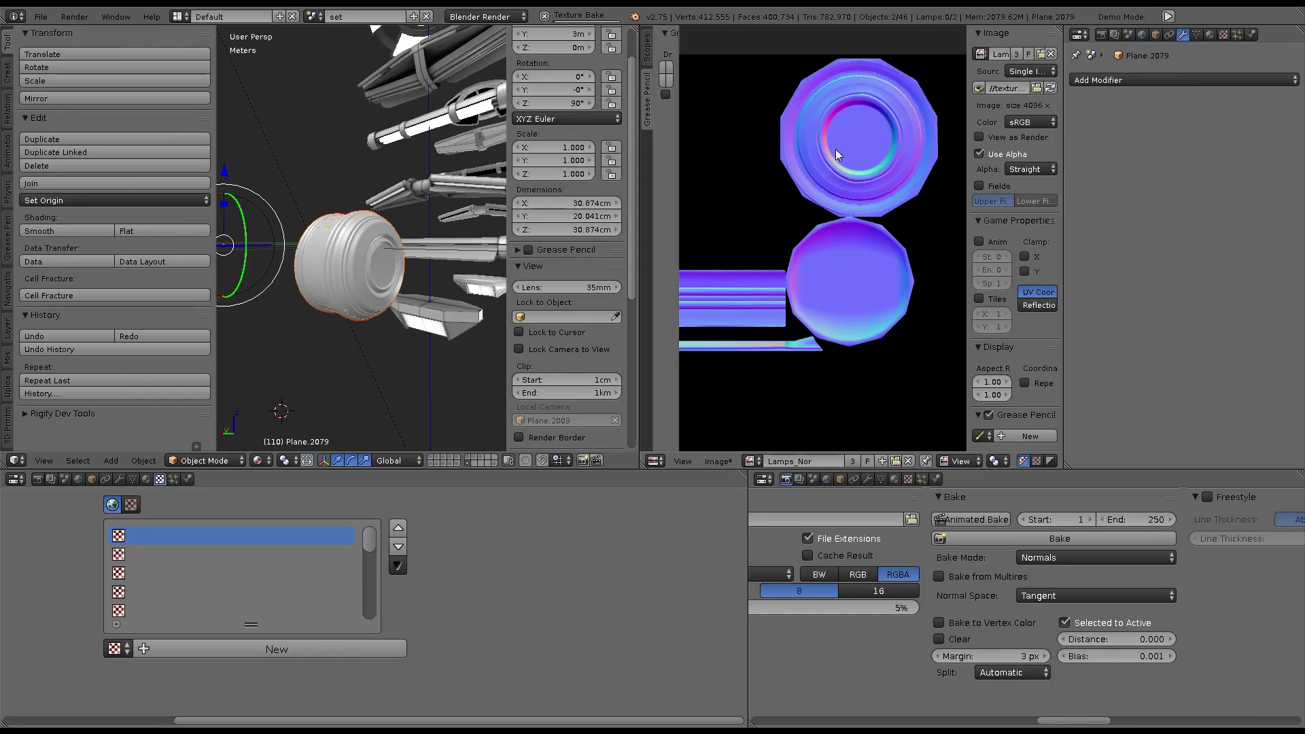
Pan and zoom across the baked lamp normal map to inspect the other pieces
{"action": "middle_click_drag", "start_coordinate": [827, 236], "coordinate": [836, 155]}
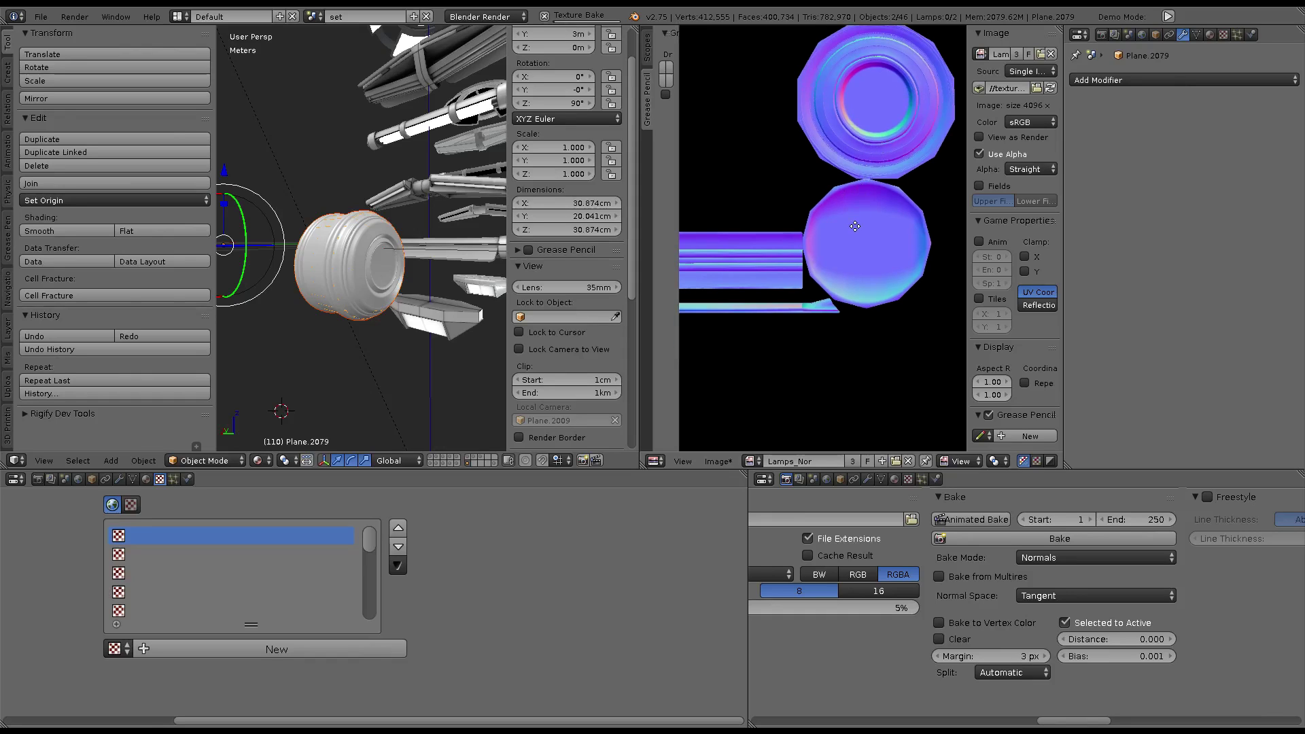
{"action": "middle_click_drag", "start_coordinate": [855, 226], "coordinate": [823, 312]}
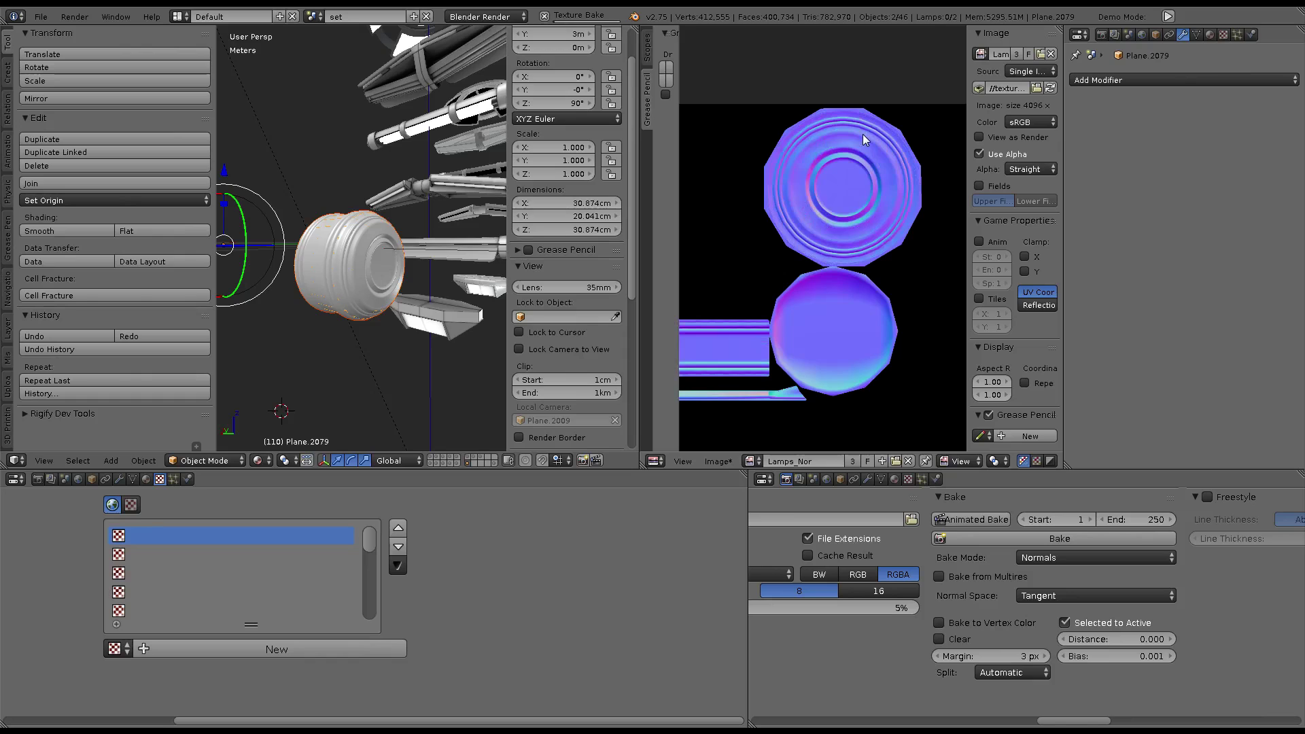
{"action": "scroll", "coordinate": [834, 247], "scroll_direction": "up", "scroll_amount": 3}
{"action": "scroll", "coordinate": [834, 250], "scroll_direction": "up", "scroll_amount": 4}
{"action": "scroll", "coordinate": [833, 250], "scroll_direction": "down", "scroll_amount": 4}
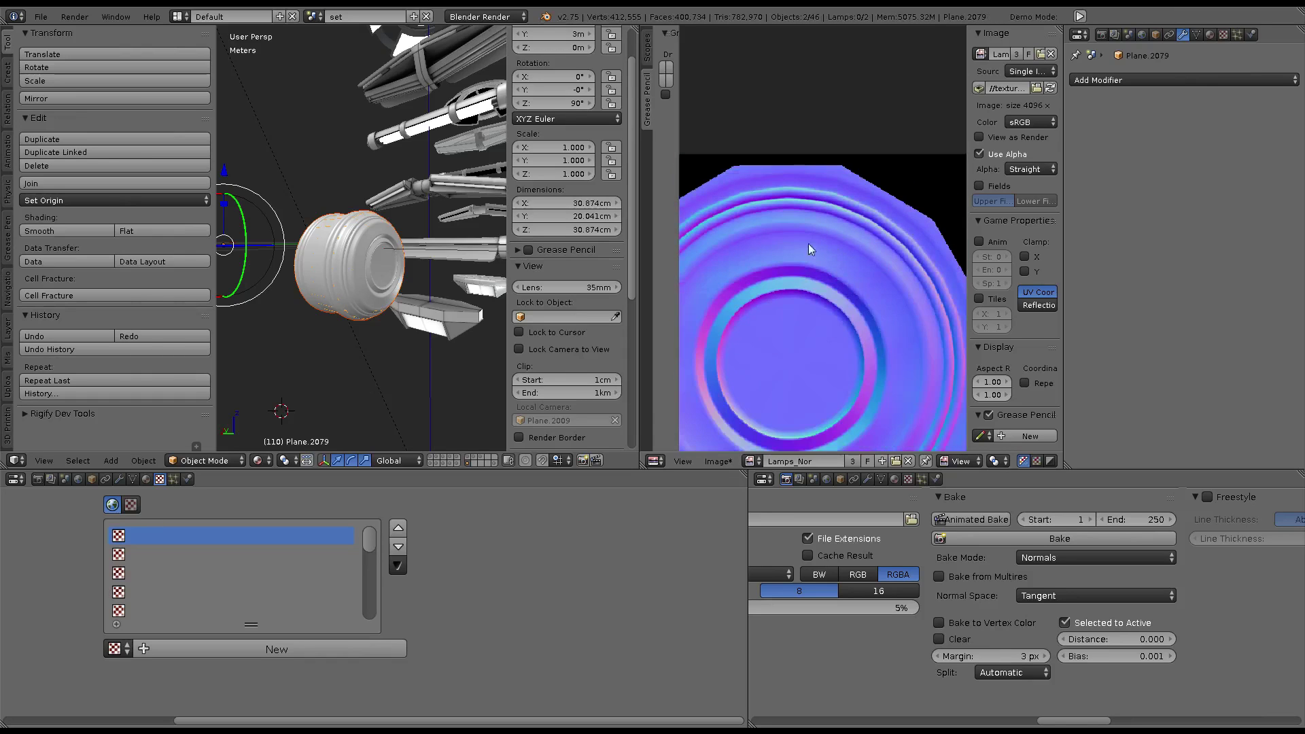
Maximize the 3D view and orbit around the capped tube piece
{"action": "key", "text": "ctrl+Up"}
{"action": "mouse_move", "coordinate": [642, 353]}
{"action": "middle_mouse_down"}
{"action": "mouse_move", "coordinate": [867, 361]}
{"action": "mouse_move", "coordinate": [231, 291]}
{"action": "mouse_move", "coordinate": [805, 336]}
{"action": "mouse_move", "coordinate": [882, 308]}
{"action": "mouse_move", "coordinate": [825, 291]}
{"action": "mouse_move", "coordinate": [807, 253]}
{"action": "middle_mouse_up"}
{"action": "mouse_move", "coordinate": [870, 461]}
{"action": "middle_mouse_down"}
{"action": "mouse_move", "coordinate": [940, 414]}
{"action": "mouse_move", "coordinate": [909, 489]}
{"action": "mouse_move", "coordinate": [782, 426]}
{"action": "mouse_move", "coordinate": [804, 472]}
{"action": "mouse_move", "coordinate": [875, 520]}
{"action": "mouse_move", "coordinate": [779, 238]}
{"action": "mouse_move", "coordinate": [802, 472]}
{"action": "mouse_move", "coordinate": [752, 394]}
{"action": "mouse_move", "coordinate": [704, 468]}
{"action": "mouse_move", "coordinate": [772, 374]}
{"action": "mouse_move", "coordinate": [748, 442]}
{"action": "mouse_move", "coordinate": [728, 442]}
{"action": "mouse_move", "coordinate": [707, 391]}
{"action": "middle_mouse_up"}
{"action": "scroll", "coordinate": [803, 471], "scroll_direction": "down", "scroll_amount": 3}
{"action": "scroll", "coordinate": [709, 470], "scroll_direction": "up", "scroll_amount": 4}
Select the capped canister Plane.2082 and toggle it into Edit Mode
{"action": "right_click", "coordinate": [775, 374]}
{"action": "key", "text": "Tab"}
{"action": "key", "text": "Tab"}
{"action": "scroll", "coordinate": [753, 384], "scroll_direction": "down", "scroll_amount": 3}
{"action": "scroll", "coordinate": [729, 443], "scroll_direction": "up", "scroll_amount": 3}
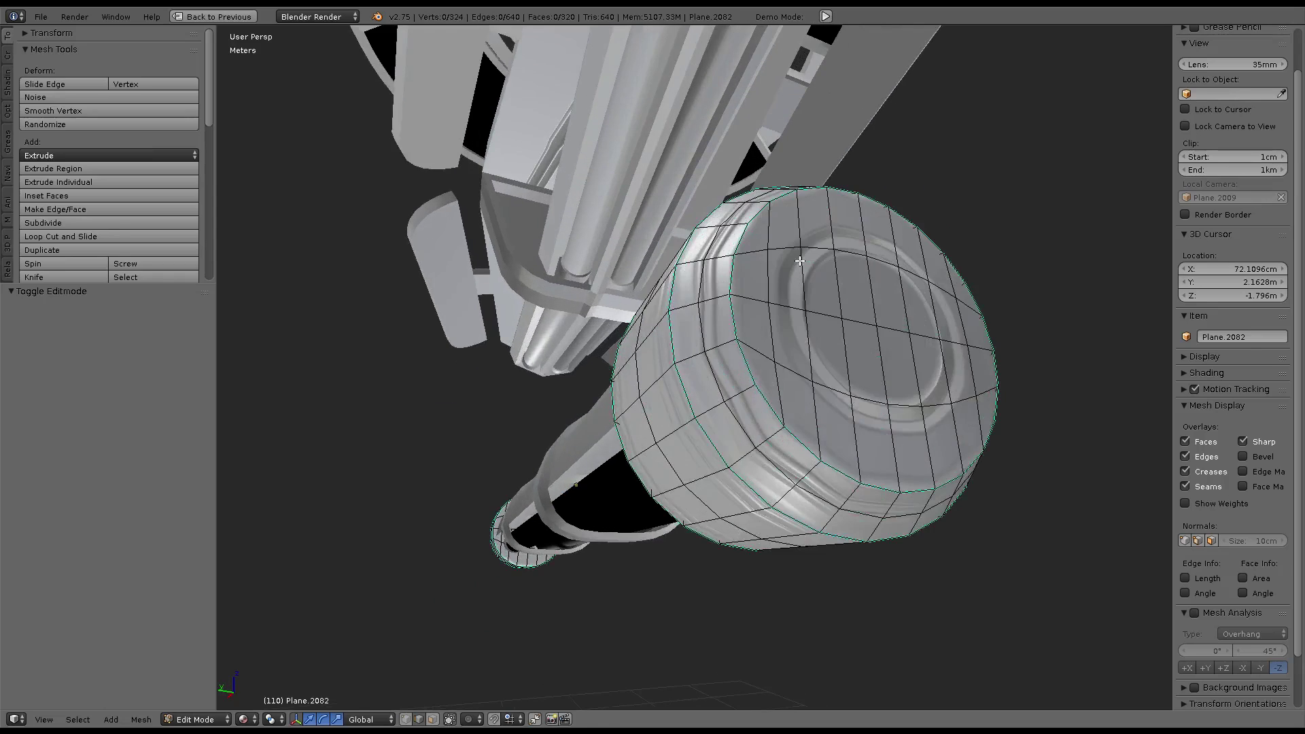
Delete the old end cap object Plane.2082 from the middle tube
{"action": "scroll", "coordinate": [759, 395], "scroll_direction": "down", "scroll_amount": 5}
{"action": "scroll", "coordinate": [715, 419], "scroll_direction": "up", "scroll_amount": 3}
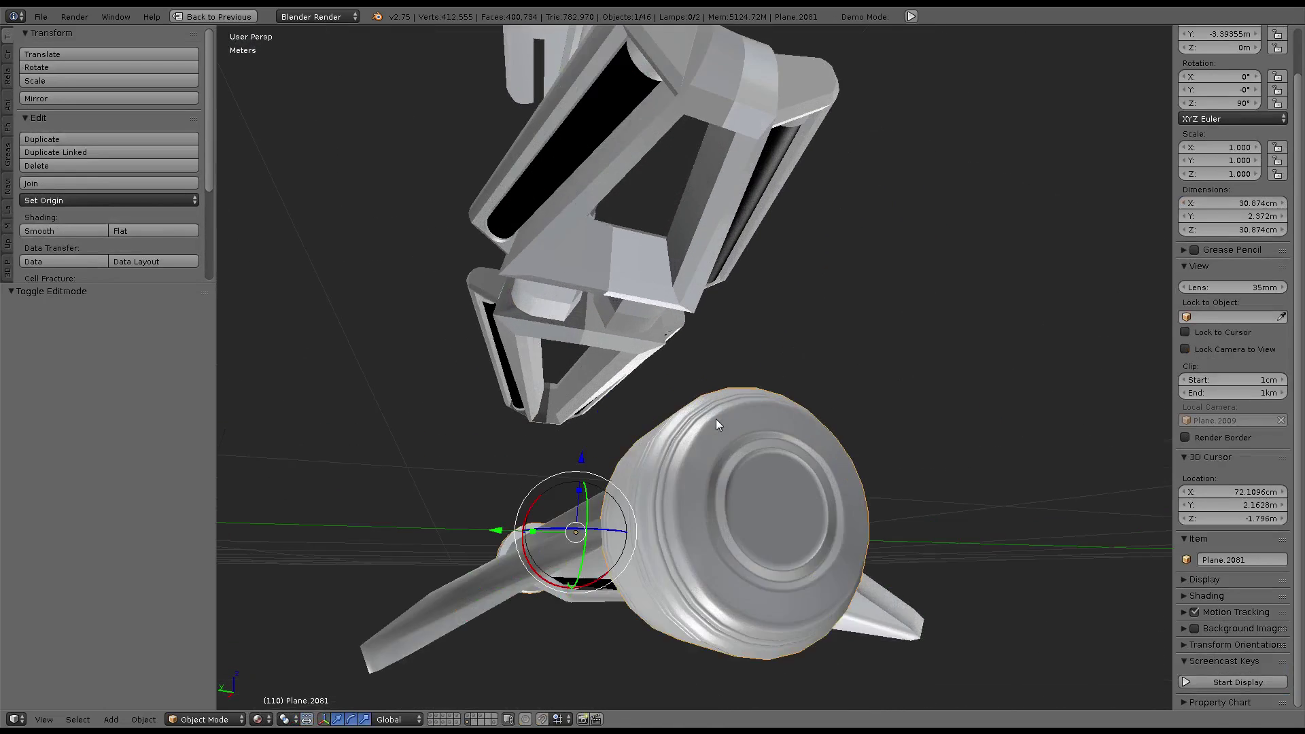
{"action": "scroll", "coordinate": [716, 419], "scroll_direction": "up", "scroll_amount": 2}
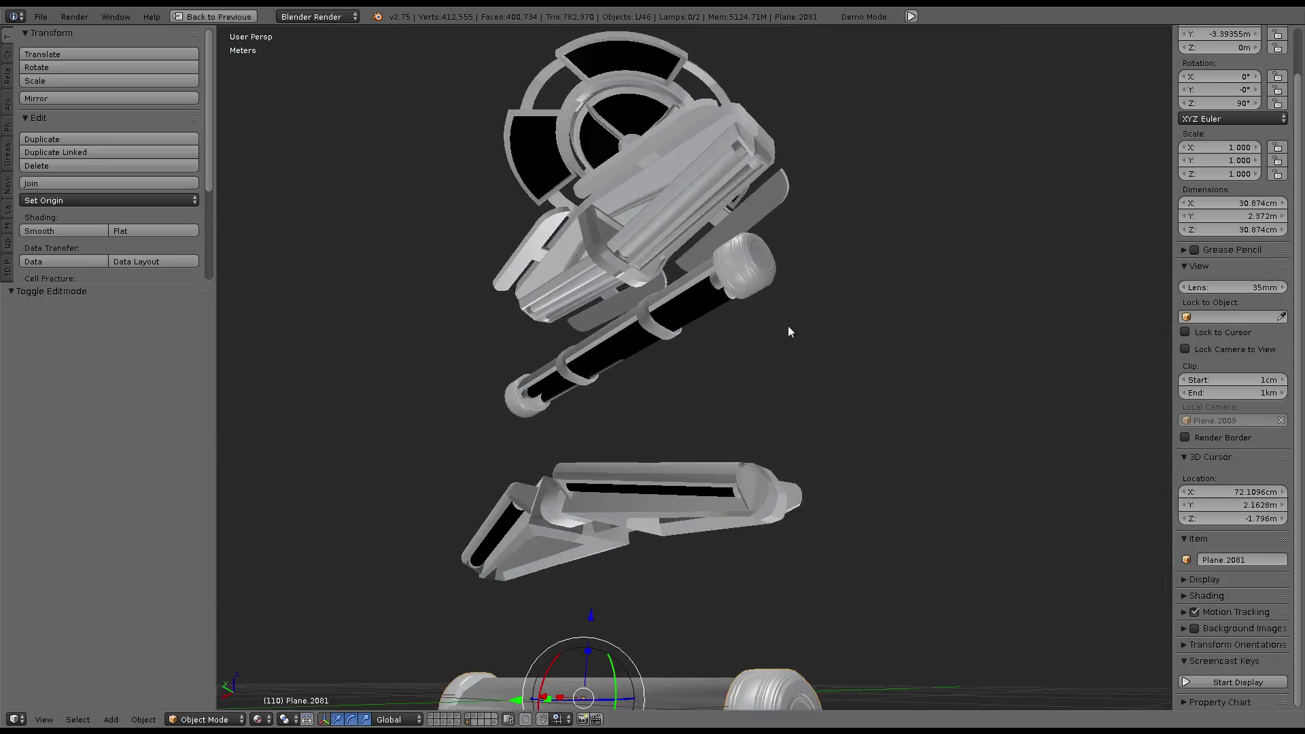
{"action": "right_click", "coordinate": [776, 257]}
{"action": "middle_click_drag", "start_coordinate": [777, 257], "coordinate": [780, 286]}
{"action": "key", "text": "x"}
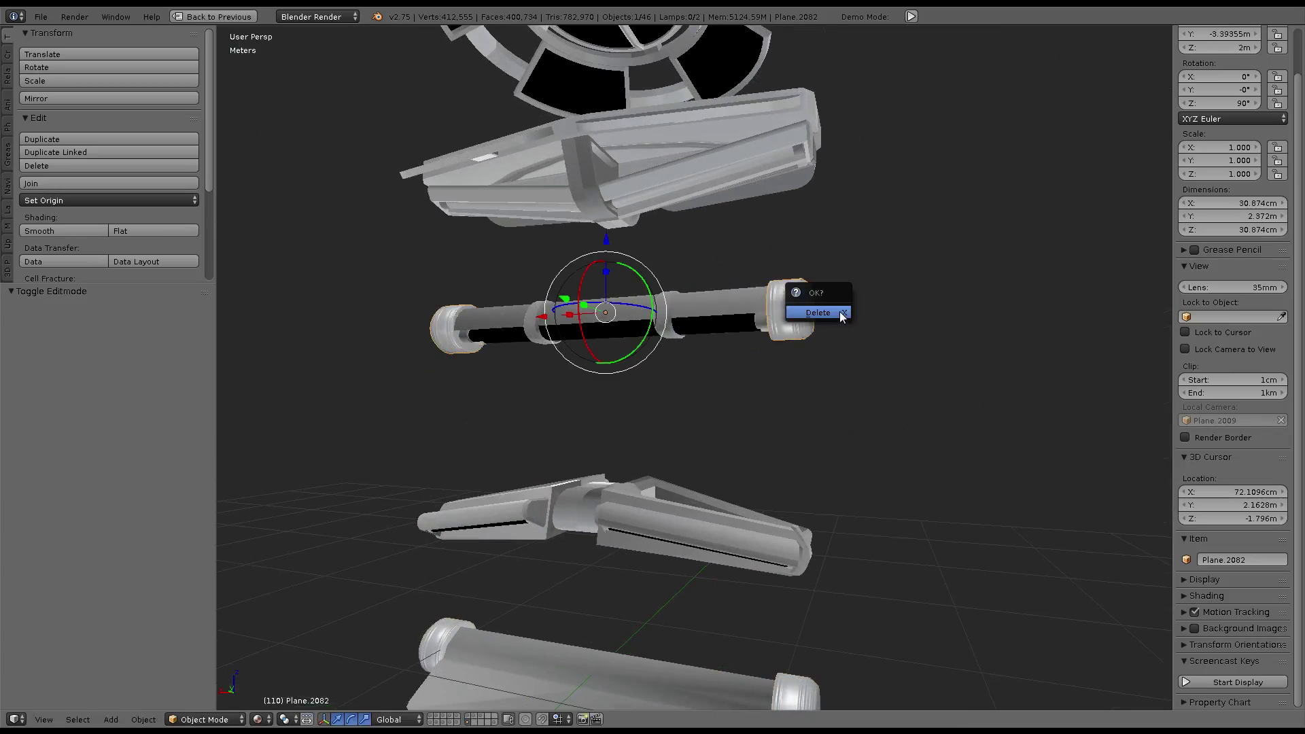
{"action": "left_click", "coordinate": [789, 296]}
Snap the 3D cursor to the middle tube
{"action": "right_click", "coordinate": [721, 328]}
{"action": "key", "text": "shift+s"}
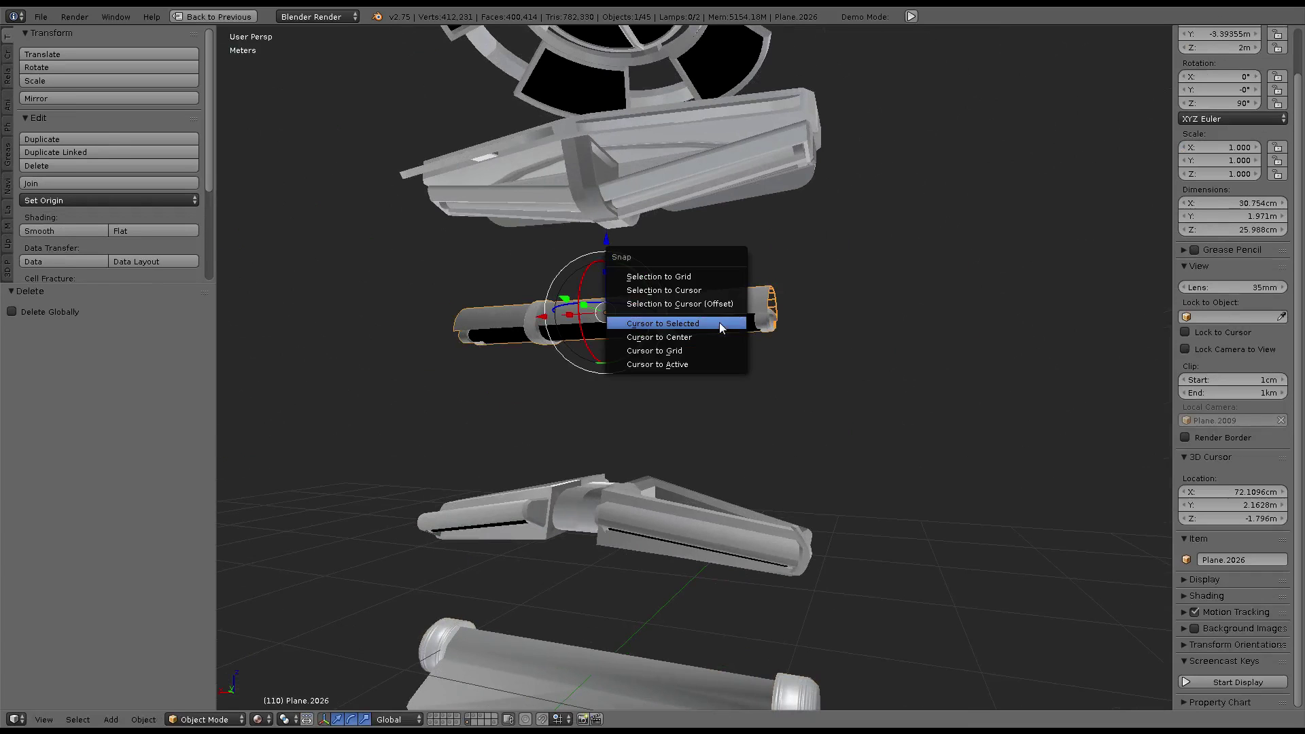
{"action": "left_click", "coordinate": [716, 328]}
Make a linked duplicate of the lower piece's rounded caps, leaving it in place
{"action": "mouse_move", "coordinate": [811, 404]}
{"action": "middle_mouse_down"}
{"action": "mouse_move", "coordinate": [835, 556]}
{"action": "mouse_move", "coordinate": [865, 514]}
{"action": "middle_mouse_up"}
{"action": "right_click", "coordinate": [840, 577]}
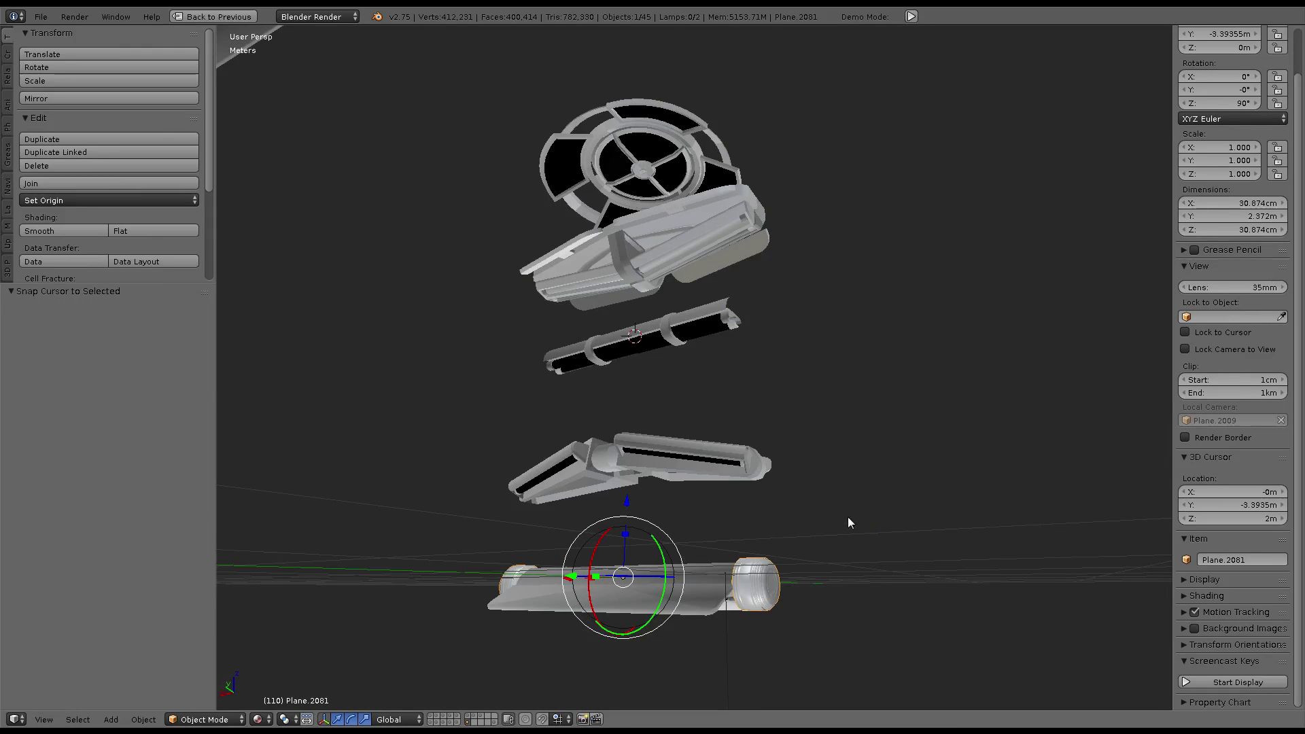
{"action": "key", "text": "alt+d"}
{"action": "key", "text": "Escape"}
Snap the linked cap copy to the 3D cursor and inspect the tube's end
{"action": "key", "text": "shift+s"}
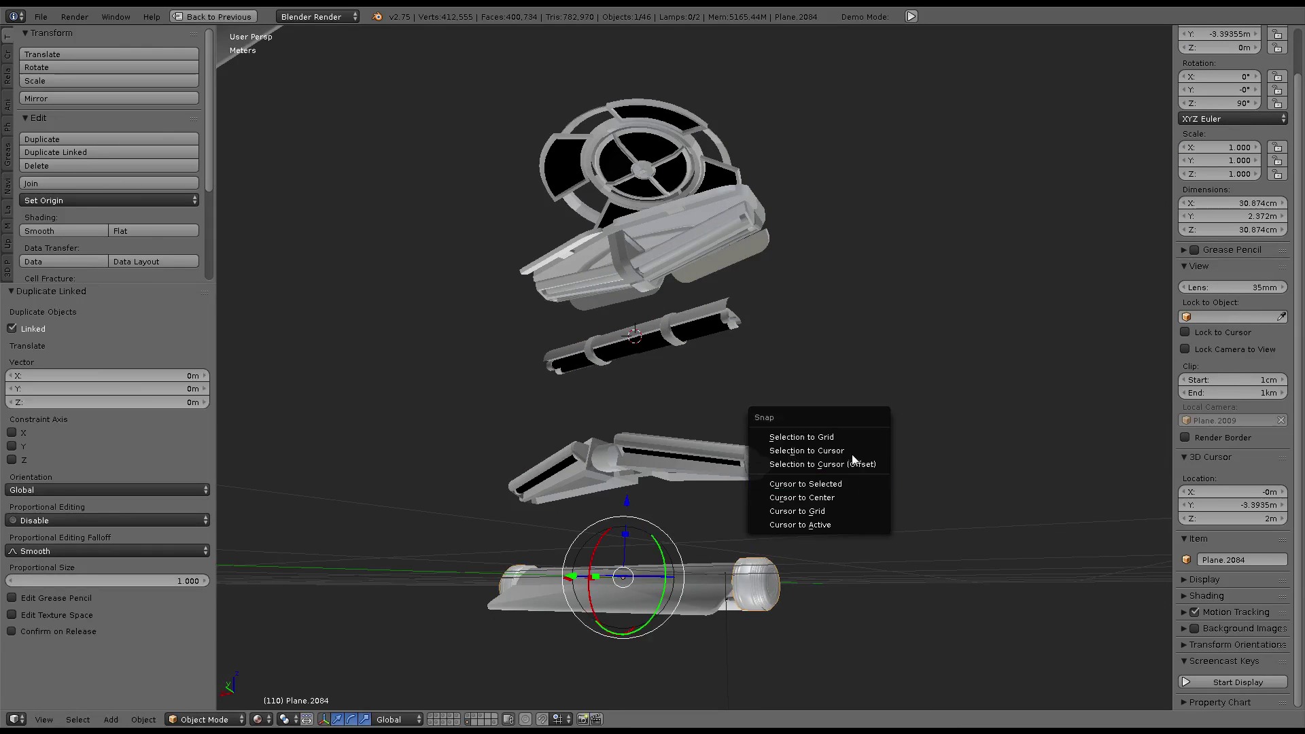
{"action": "left_click", "coordinate": [850, 450]}
{"action": "scroll", "coordinate": [789, 320], "scroll_direction": "up", "scroll_amount": 4}
{"action": "key", "text": "a"}
{"action": "scroll", "coordinate": [655, 369], "scroll_direction": "up", "scroll_amount": 3}
{"action": "scroll", "coordinate": [709, 409], "scroll_direction": "up", "scroll_amount": 2}
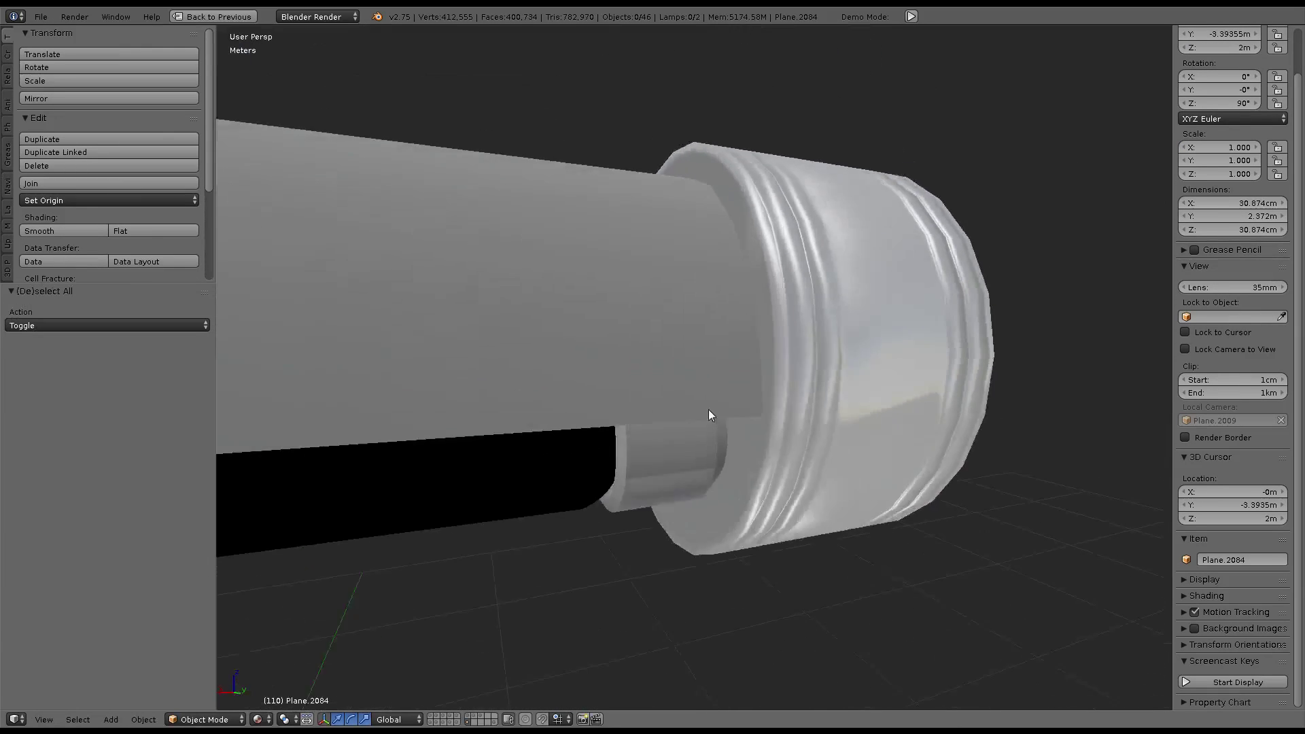
{"action": "mouse_move", "coordinate": [709, 409]}
{"action": "middle_mouse_down"}
{"action": "mouse_move", "coordinate": [749, 469]}
{"action": "mouse_move", "coordinate": [893, 524]}
{"action": "mouse_move", "coordinate": [928, 358]}
{"action": "mouse_move", "coordinate": [618, 401]}
{"action": "mouse_move", "coordinate": [899, 400]}
{"action": "middle_mouse_up"}
{"action": "scroll", "coordinate": [822, 340], "scroll_direction": "up", "scroll_amount": 3}
{"action": "scroll", "coordinate": [681, 407], "scroll_direction": "down", "scroll_amount": 3}
{"action": "mouse_move", "coordinate": [821, 340]}
{"action": "middle_mouse_down"}
{"action": "mouse_move", "coordinate": [682, 407]}
{"action": "mouse_move", "coordinate": [793, 389]}
{"action": "mouse_move", "coordinate": [769, 475]}
{"action": "mouse_move", "coordinate": [825, 440]}
{"action": "mouse_move", "coordinate": [714, 496]}
{"action": "mouse_move", "coordinate": [857, 408]}
{"action": "middle_mouse_up"}
{"action": "scroll", "coordinate": [794, 389], "scroll_direction": "up", "scroll_amount": 2}
{"action": "scroll", "coordinate": [794, 389], "scroll_direction": "up", "scroll_amount": 2}
{"action": "scroll", "coordinate": [794, 389], "scroll_direction": "down", "scroll_amount": 2}
{"action": "scroll", "coordinate": [771, 460], "scroll_direction": "down", "scroll_amount": 4}
Briefly enter Edit Mode on the cap mesh to look it over
{"action": "key", "text": "Tab"}
{"action": "middle_click_drag", "start_coordinate": [774, 425], "coordinate": [598, 371]}
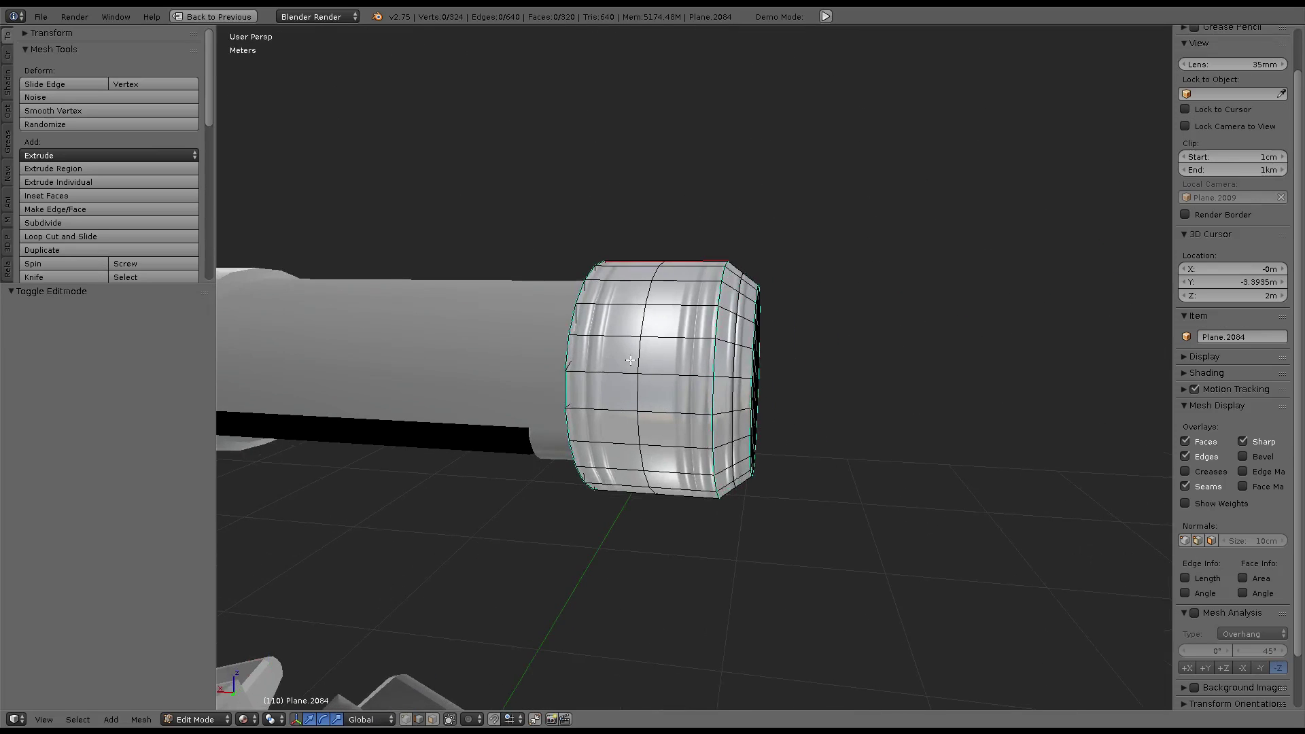
{"action": "scroll", "coordinate": [631, 360], "scroll_direction": "down", "scroll_amount": 4}
{"action": "key", "text": "Tab"}
Cancel a stray move and re-snap the copied caps to the 3D cursor
{"action": "key", "text": "g"}
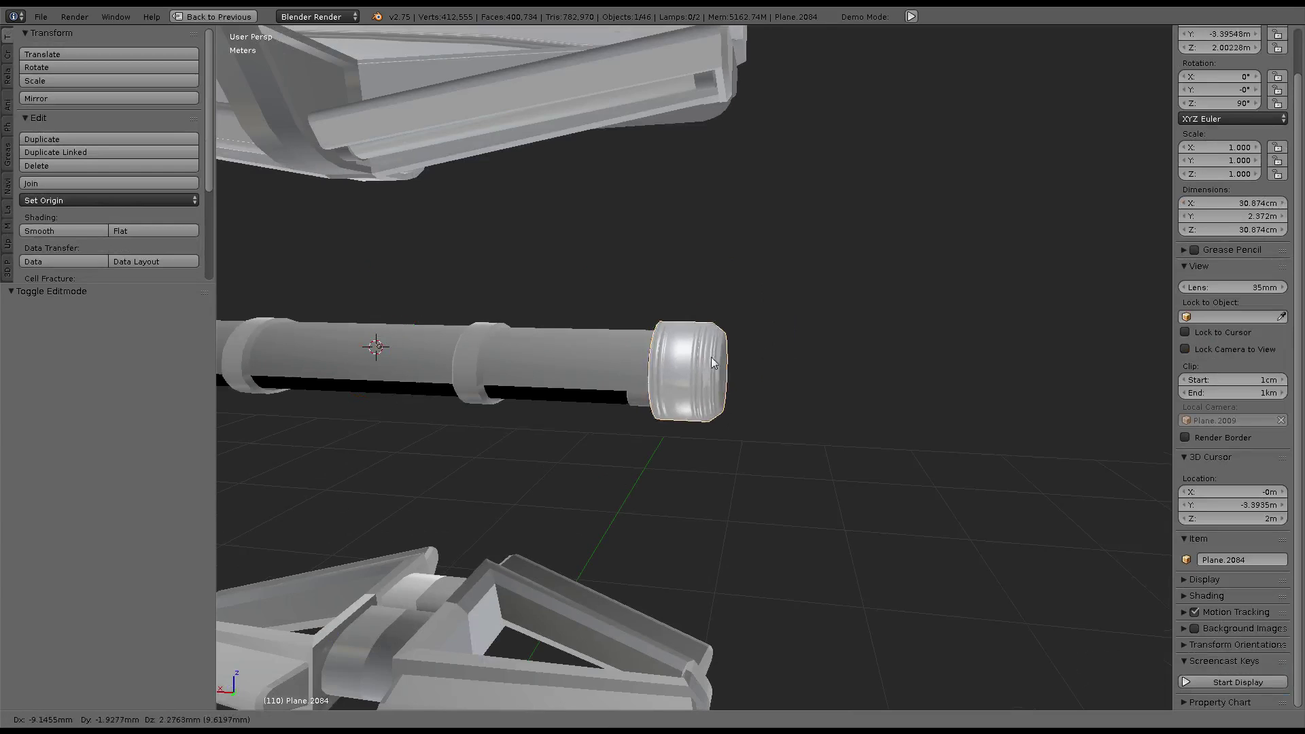
{"action": "right_click", "coordinate": [713, 362]}
{"action": "scroll", "coordinate": [784, 546], "scroll_direction": "down", "scroll_amount": 4}
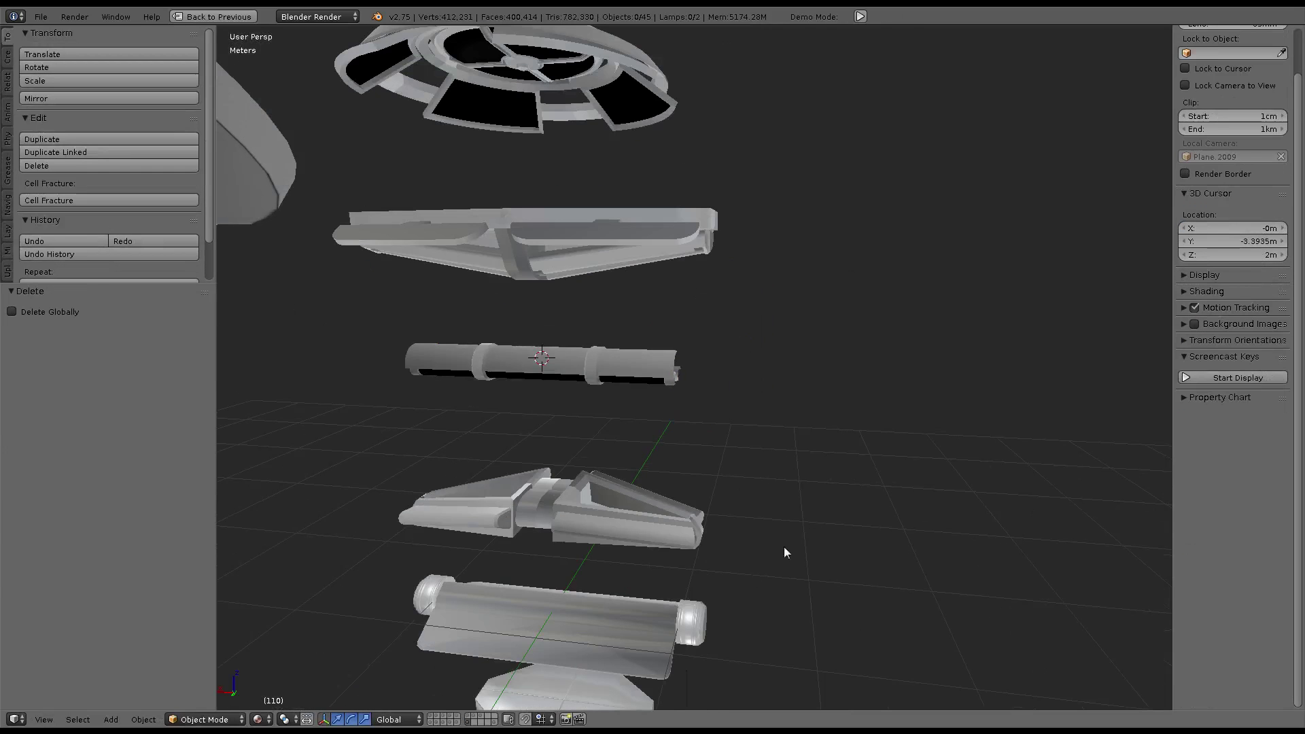
{"action": "key", "text": "shift+s"}
{"action": "left_click", "coordinate": [777, 582]}
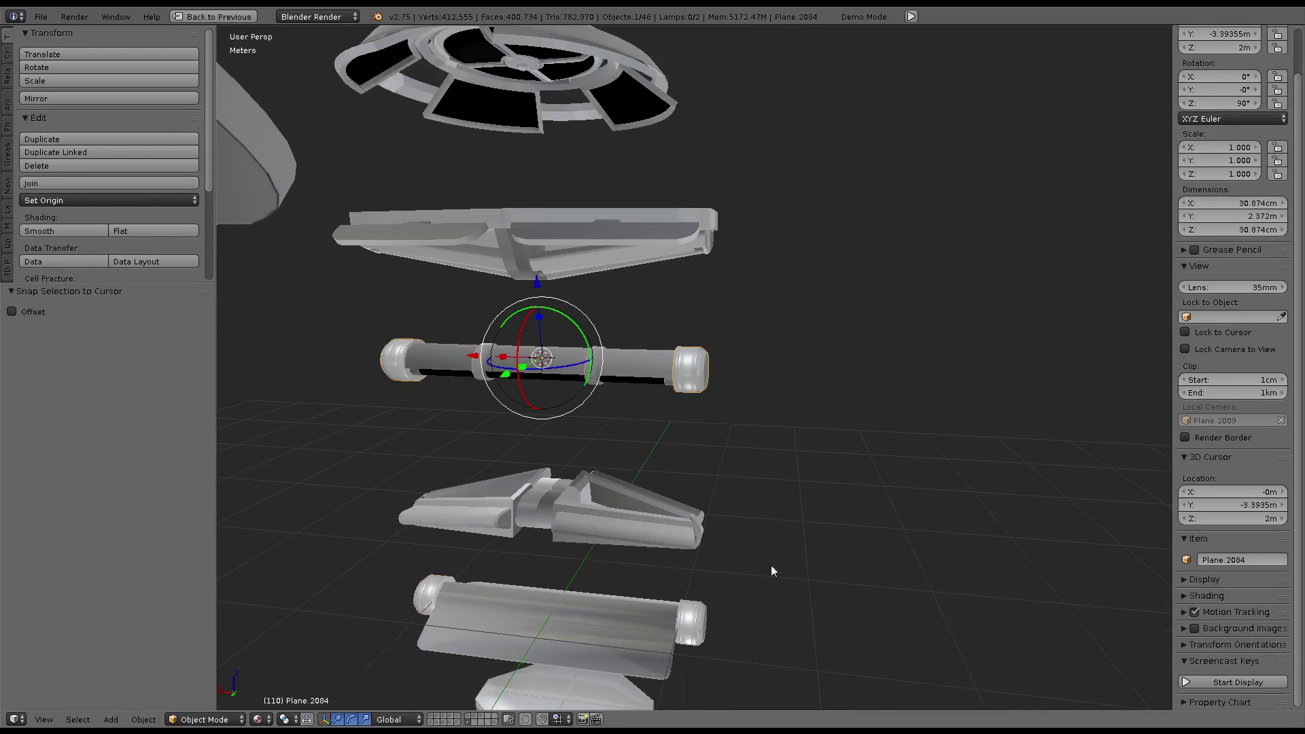
Edge-slide a cap edge loop to fit the middle tube's end
{"action": "key", "text": "Tab"}
{"action": "key", "text": "KP_Decimal"}
{"action": "right_click", "coordinate": [618, 342], "text": "alt"}
{"action": "key", "text": "g"}
{"action": "key", "text": "g"}
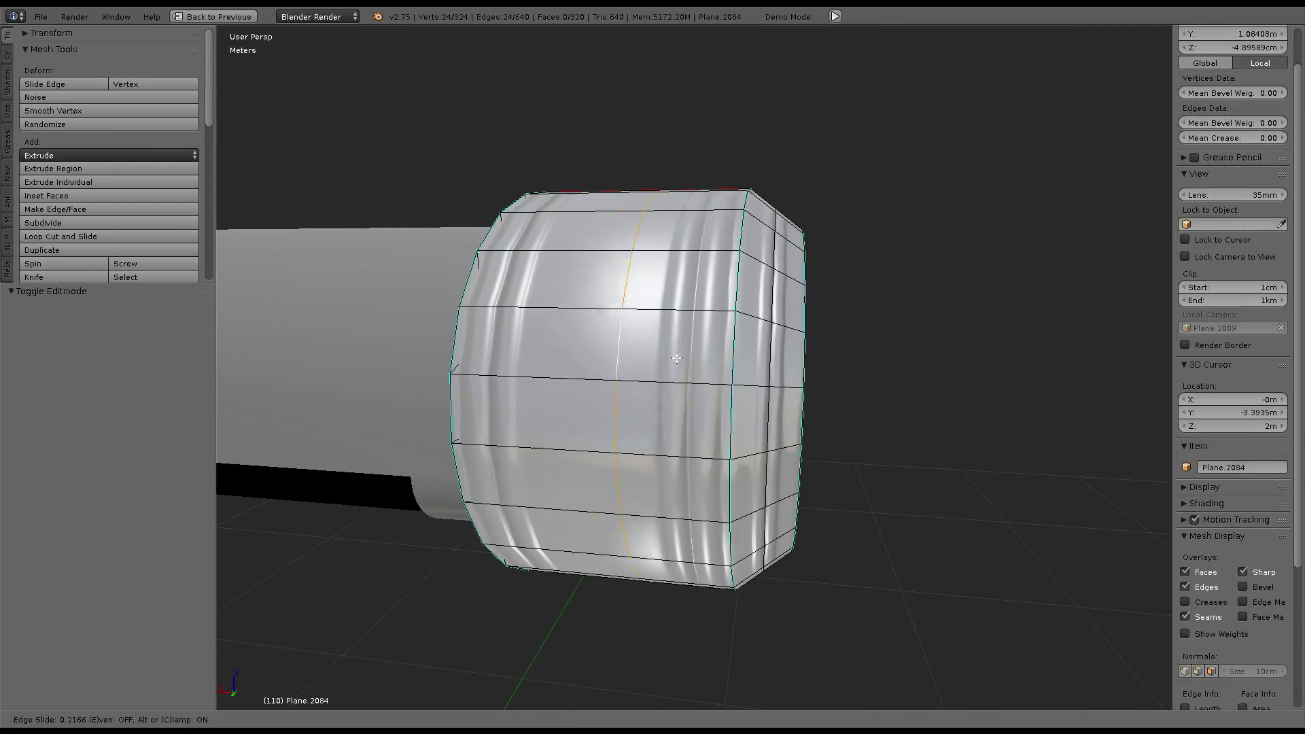
{"action": "left_click", "coordinate": [968, 364]}
Orbit along the tube to check the fitted cap from the side
{"action": "scroll", "coordinate": [968, 364], "scroll_direction": "down", "scroll_amount": 3}
{"action": "mouse_move", "coordinate": [967, 365]}
{"action": "middle_mouse_down"}
{"action": "mouse_move", "coordinate": [490, 315]}
{"action": "mouse_move", "coordinate": [612, 299]}
{"action": "middle_mouse_up"}
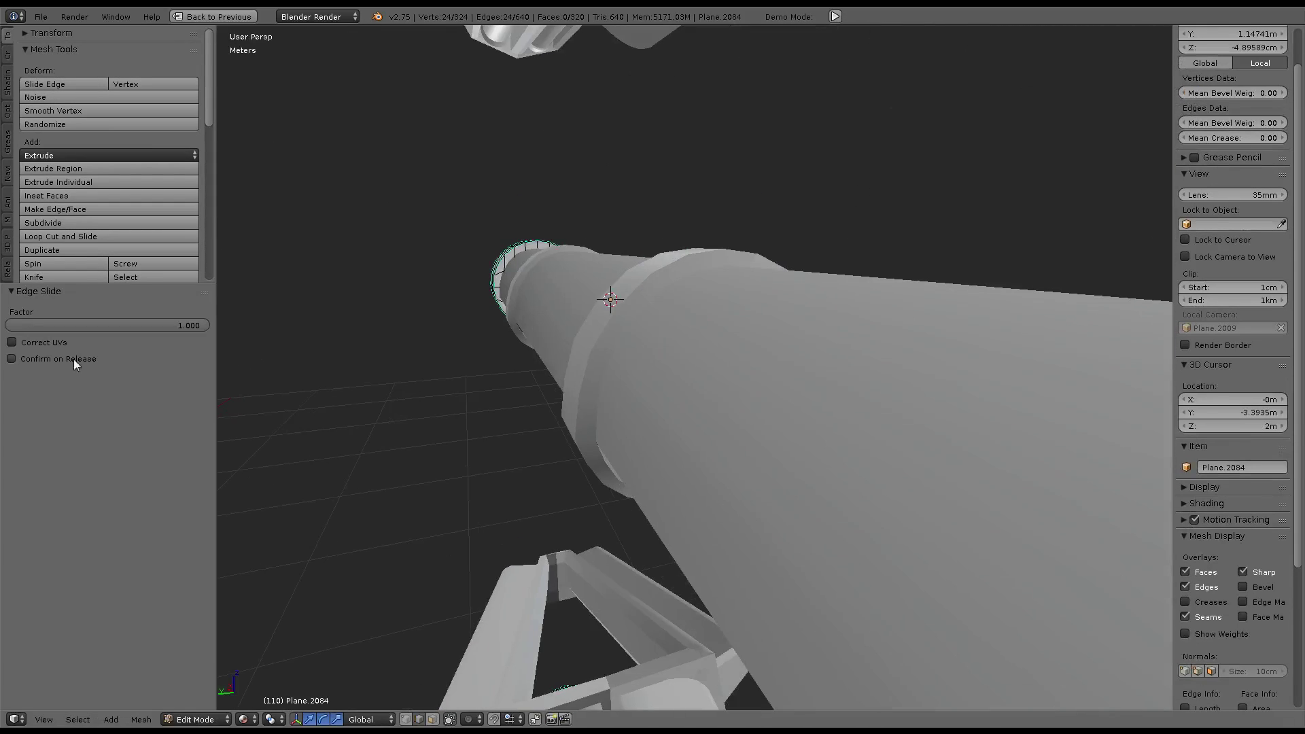
{"action": "middle_click_drag", "start_coordinate": [476, 326], "coordinate": [509, 340]}
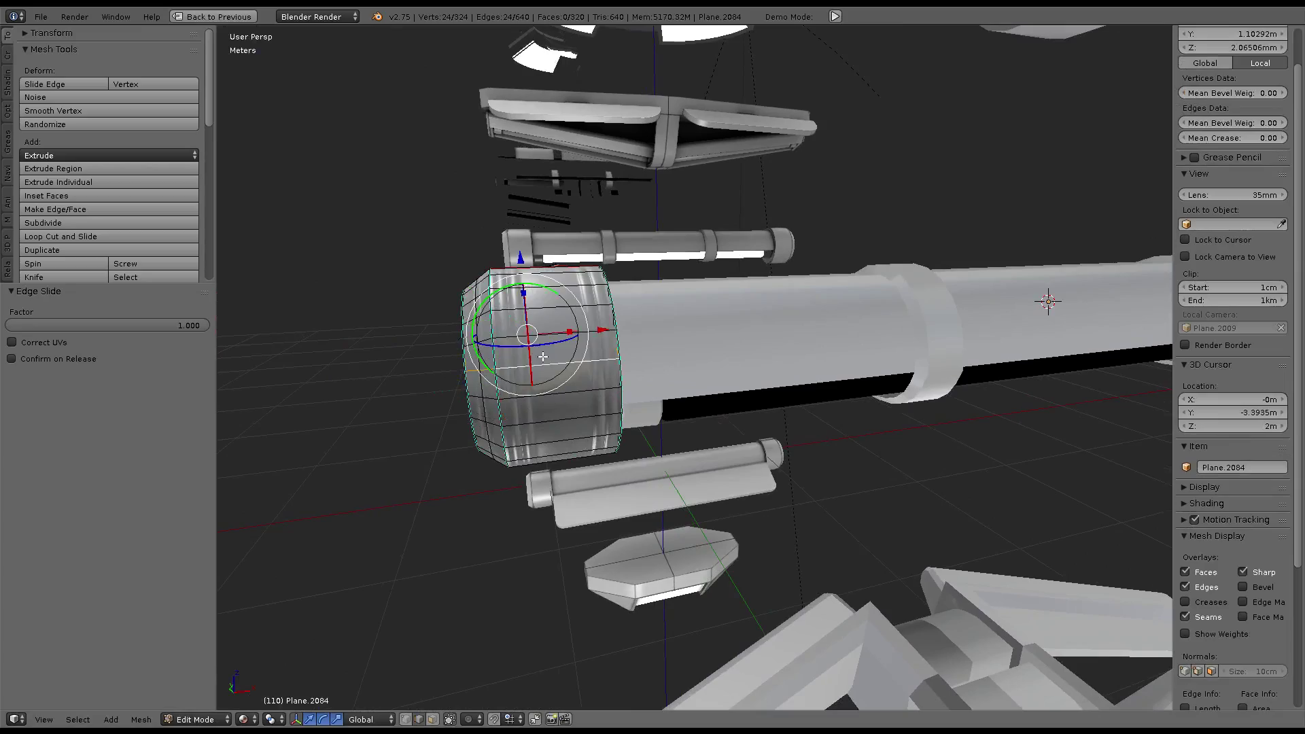
{"action": "mouse_move", "coordinate": [629, 353]}
{"action": "middle_mouse_down"}
{"action": "mouse_move", "coordinate": [684, 356]}
{"action": "mouse_move", "coordinate": [582, 348]}
{"action": "mouse_move", "coordinate": [680, 333]}
{"action": "mouse_move", "coordinate": [781, 350]}
{"action": "mouse_move", "coordinate": [729, 331]}
{"action": "mouse_move", "coordinate": [945, 340]}
{"action": "middle_mouse_up"}
{"action": "key", "text": "Tab"}
{"action": "key", "text": "Tab"}
Delete the linked cap copy from the middle tube
{"action": "key", "text": "Tab"}
{"action": "key", "text": "x"}
{"action": "left_click", "coordinate": [949, 344]}
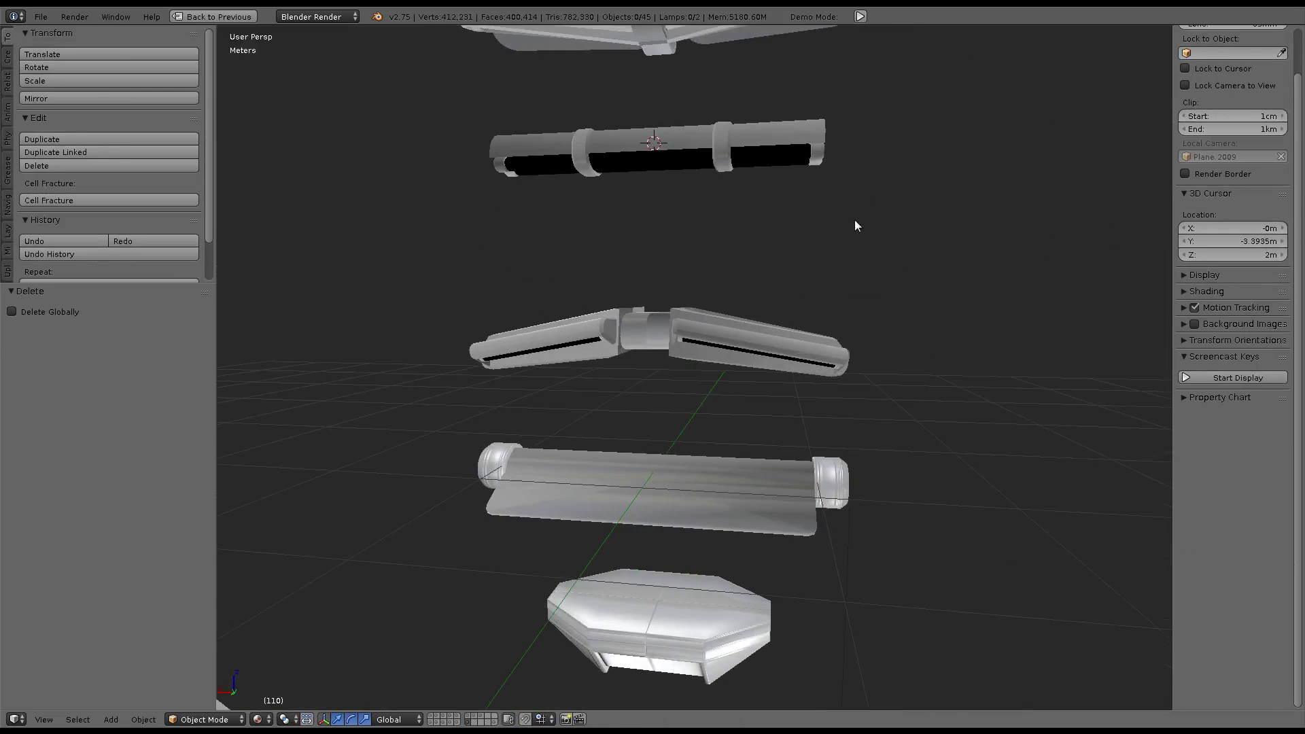
{"action": "right_click", "coordinate": [841, 486]}
{"action": "key", "text": "Tab"}
Delete the left cap geometry from the lower piece's cap object
{"action": "mouse_move", "coordinate": [816, 476]}
{"action": "middle_mouse_down"}
{"action": "mouse_move", "coordinate": [422, 466]}
{"action": "mouse_move", "coordinate": [476, 585]}
{"action": "middle_mouse_up"}
{"action": "right_click", "coordinate": [440, 462]}
{"action": "key", "text": "l"}
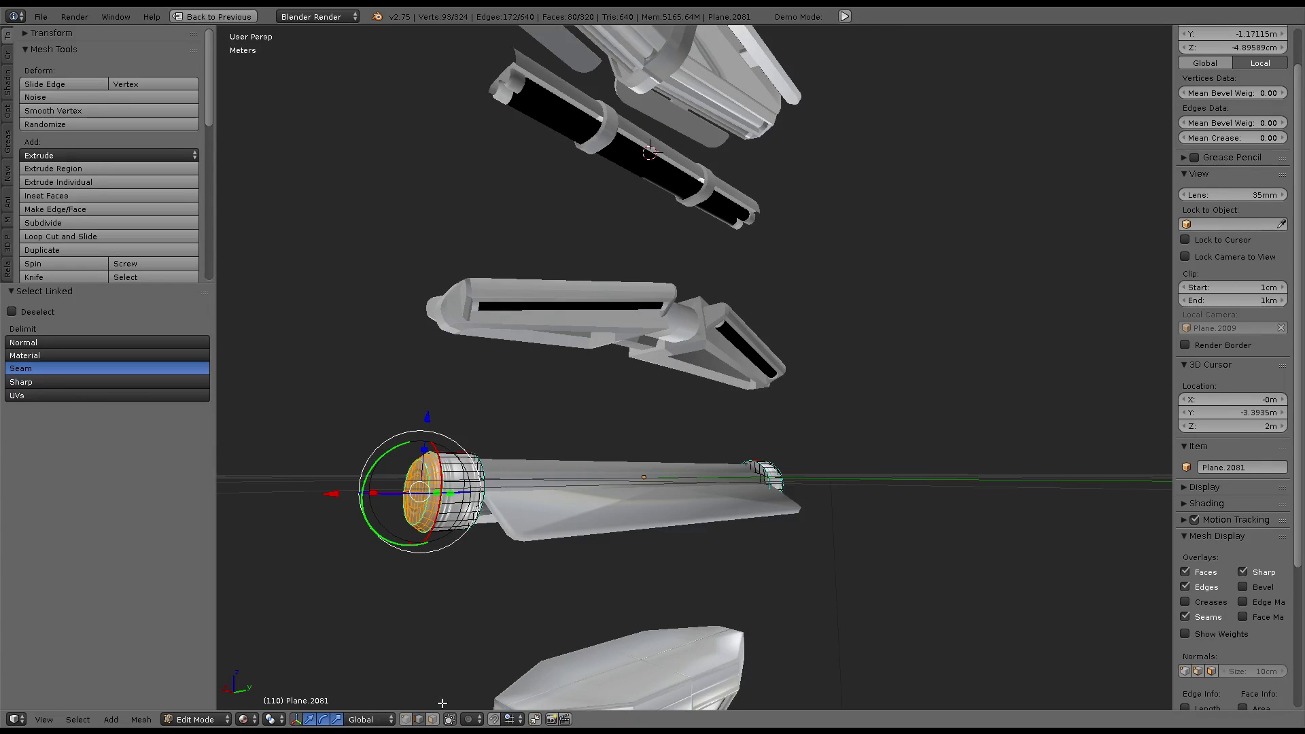
{"action": "right_click", "coordinate": [473, 495]}
{"action": "key", "text": "l"}
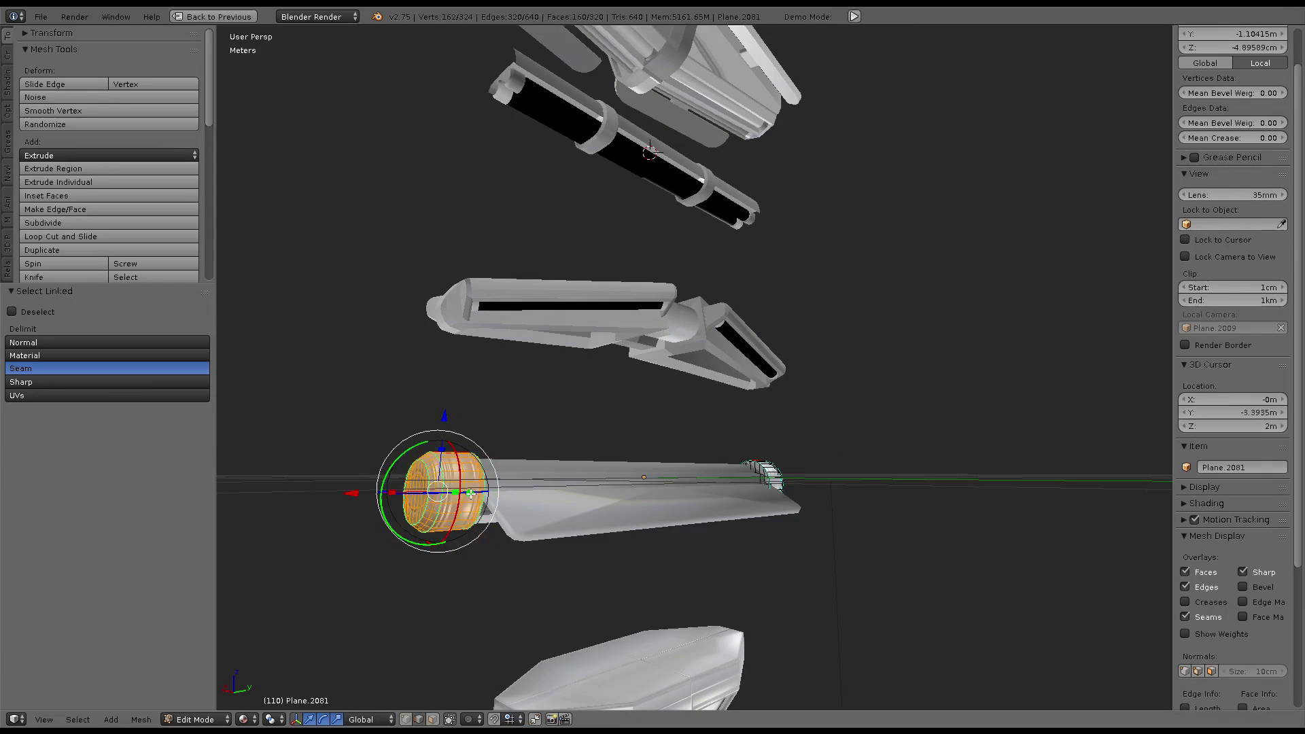
{"action": "key", "text": "x"}
{"action": "left_click", "coordinate": [415, 488]}
{"action": "key", "text": "Tab"}
Add a Mirror modifier to the cap object, test it, then remove it
{"action": "middle_click_drag", "start_coordinate": [435, 490], "coordinate": [680, 476]}
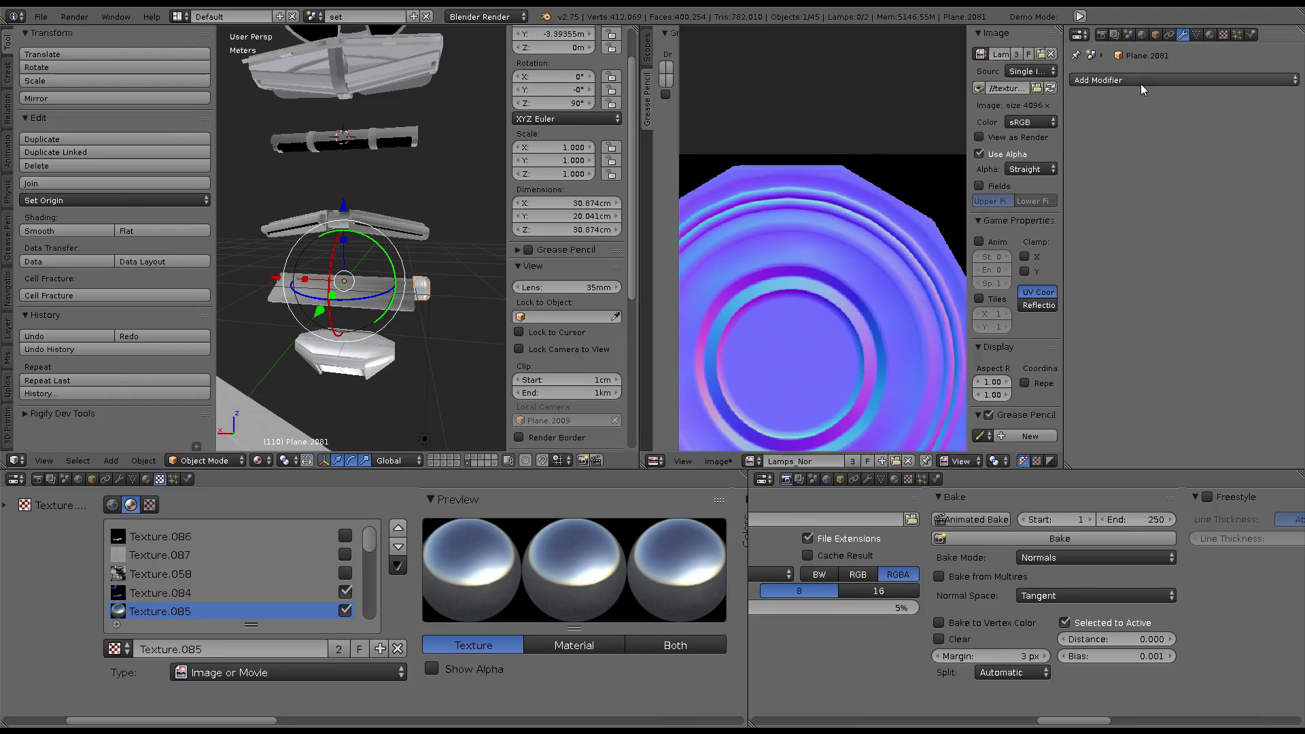
{"action": "left_click", "coordinate": [1141, 83]}
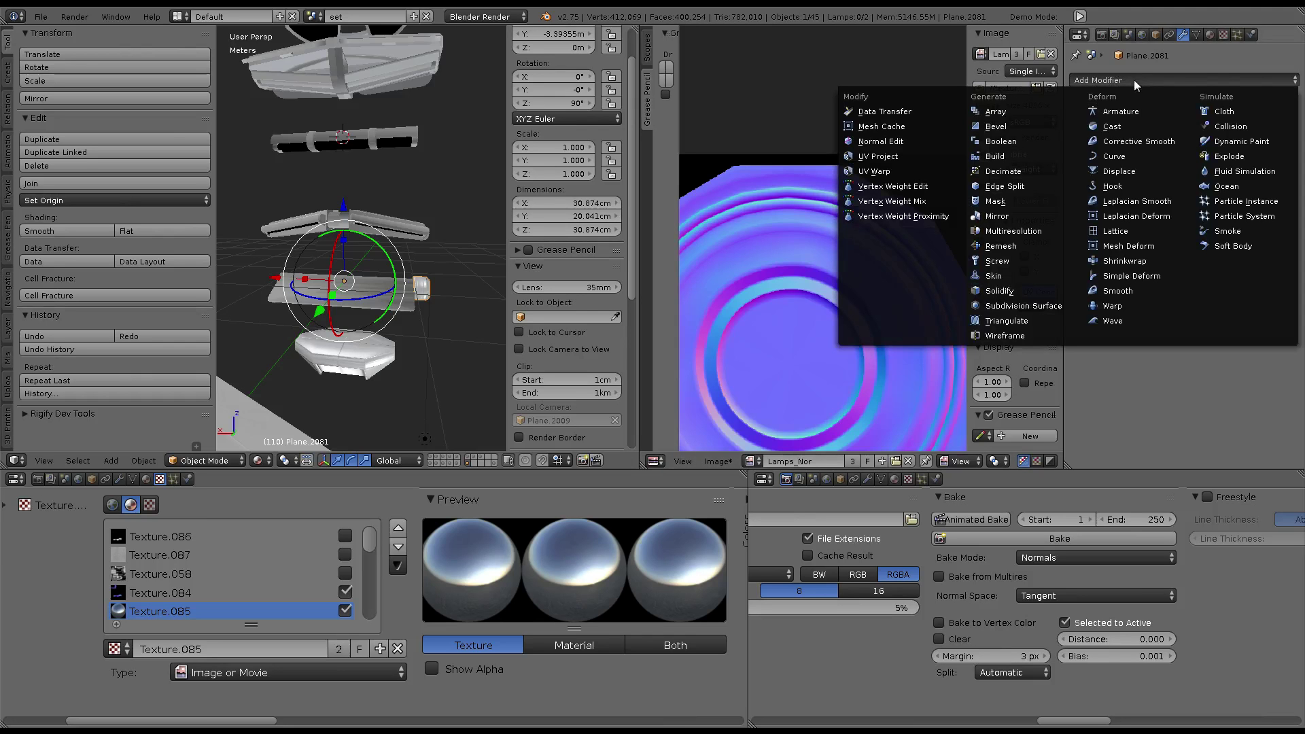
{"action": "left_click", "coordinate": [1014, 211]}
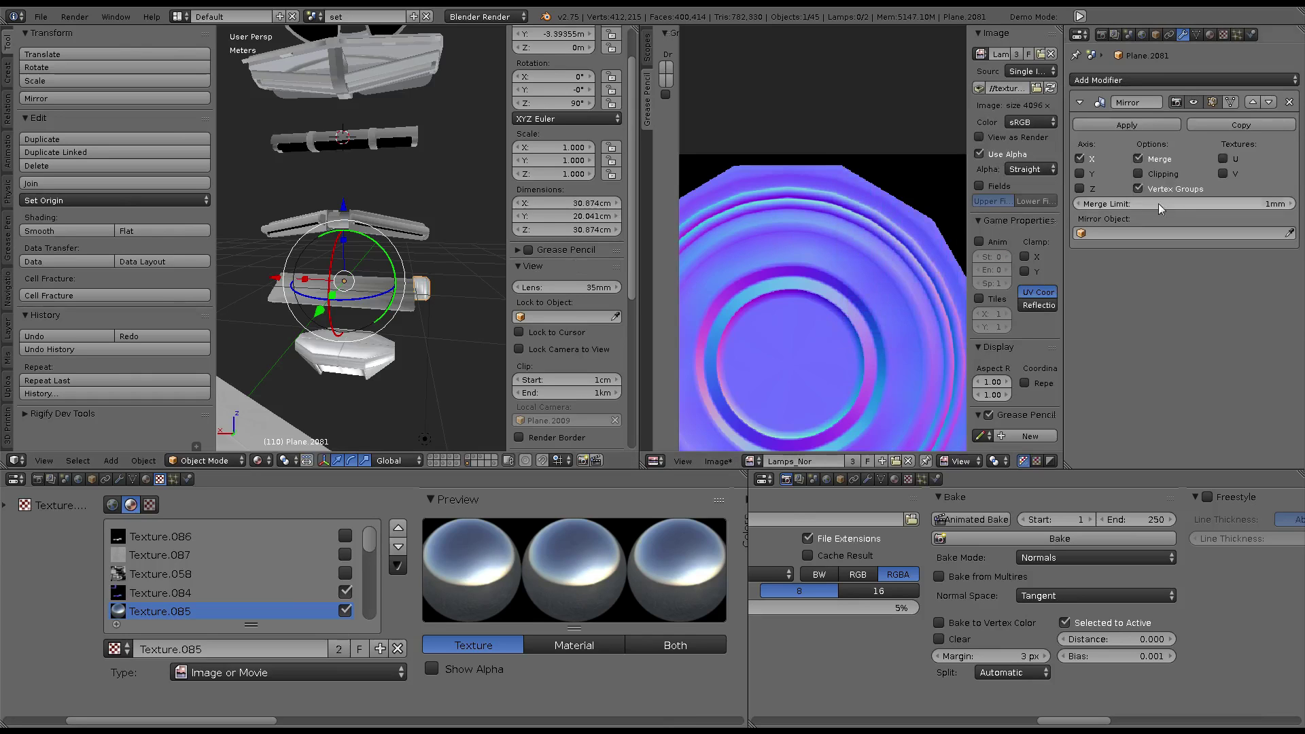
{"action": "key", "text": "ctrl+Up"}
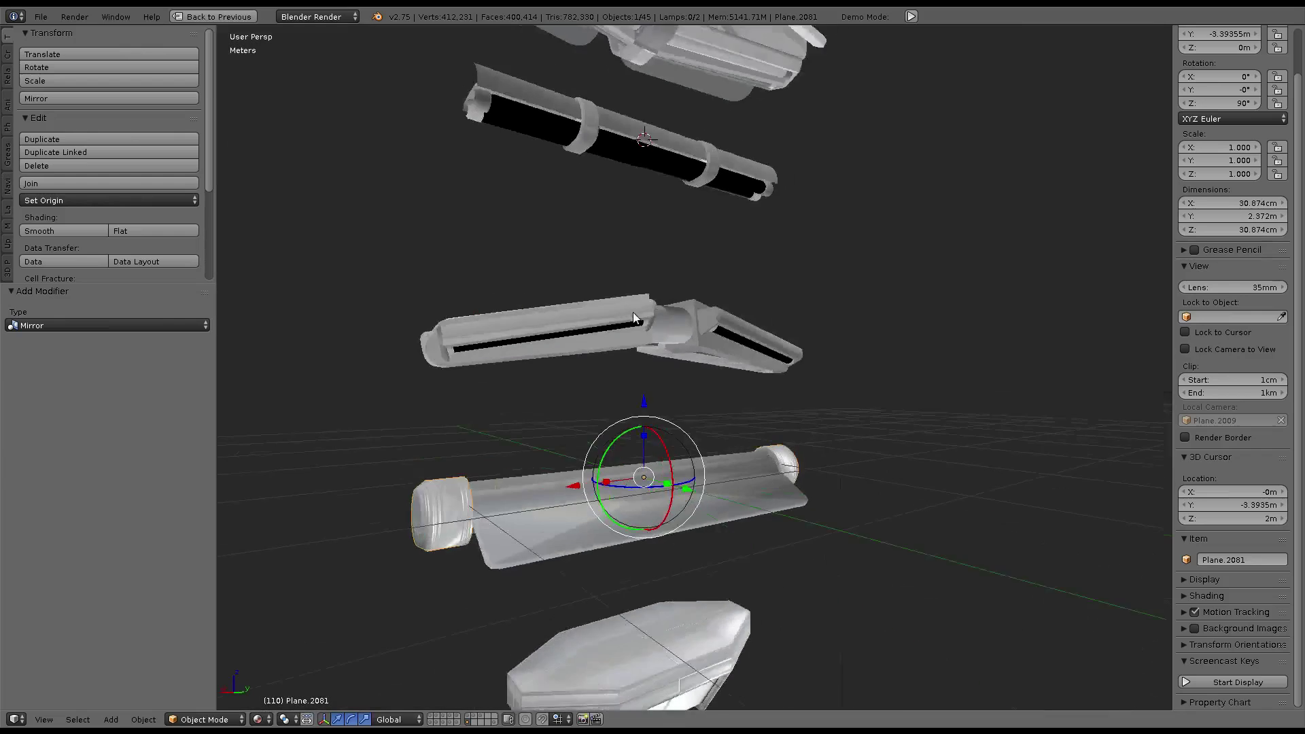
{"action": "mouse_move", "coordinate": [633, 312]}
{"action": "middle_mouse_down"}
{"action": "mouse_move", "coordinate": [738, 242]}
{"action": "mouse_move", "coordinate": [611, 350]}
{"action": "mouse_move", "coordinate": [705, 271]}
{"action": "mouse_move", "coordinate": [646, 270]}
{"action": "mouse_move", "coordinate": [664, 301]}
{"action": "mouse_move", "coordinate": [624, 277]}
{"action": "middle_mouse_up"}
{"action": "middle_click_drag", "start_coordinate": [777, 326], "coordinate": [793, 358]}
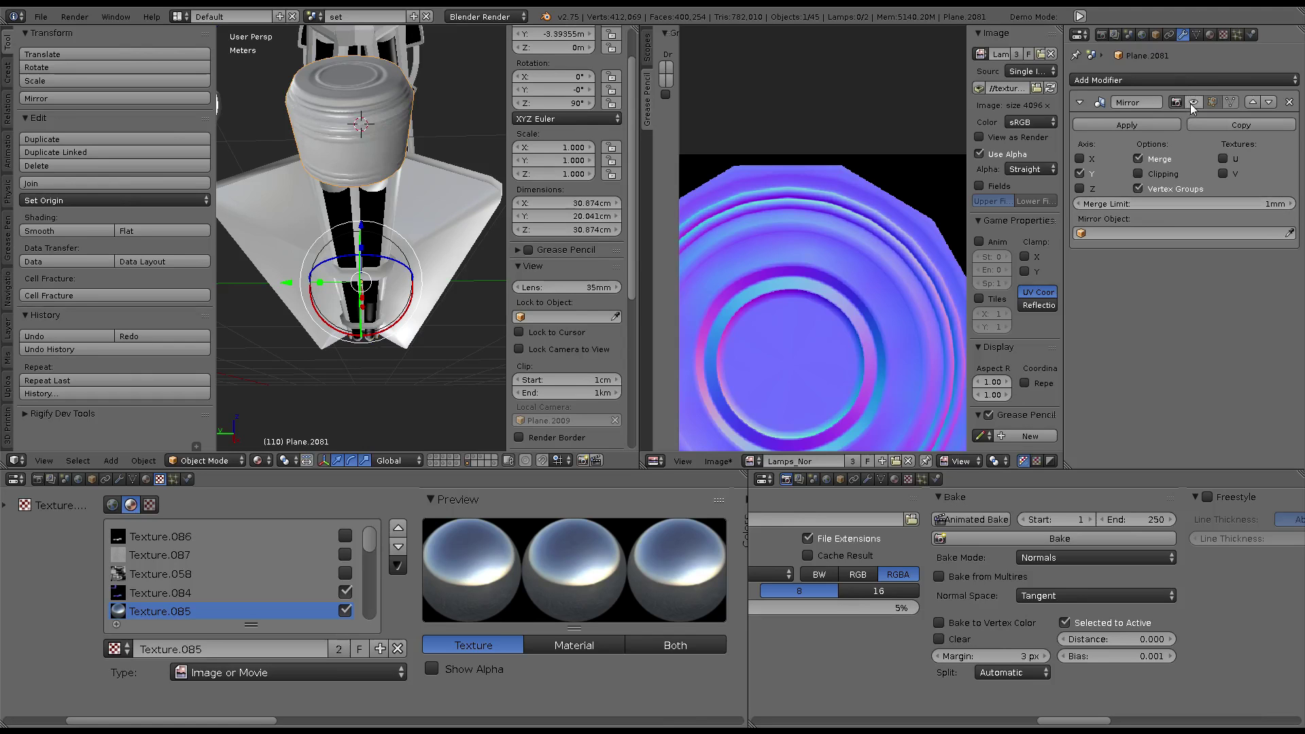
{"action": "left_click", "coordinate": [1190, 103]}
{"action": "left_click", "coordinate": [1289, 103]}
Make a linked copy of the cap rotated 180° for the tube's opposite end
{"action": "key", "text": "ctrl+Up"}
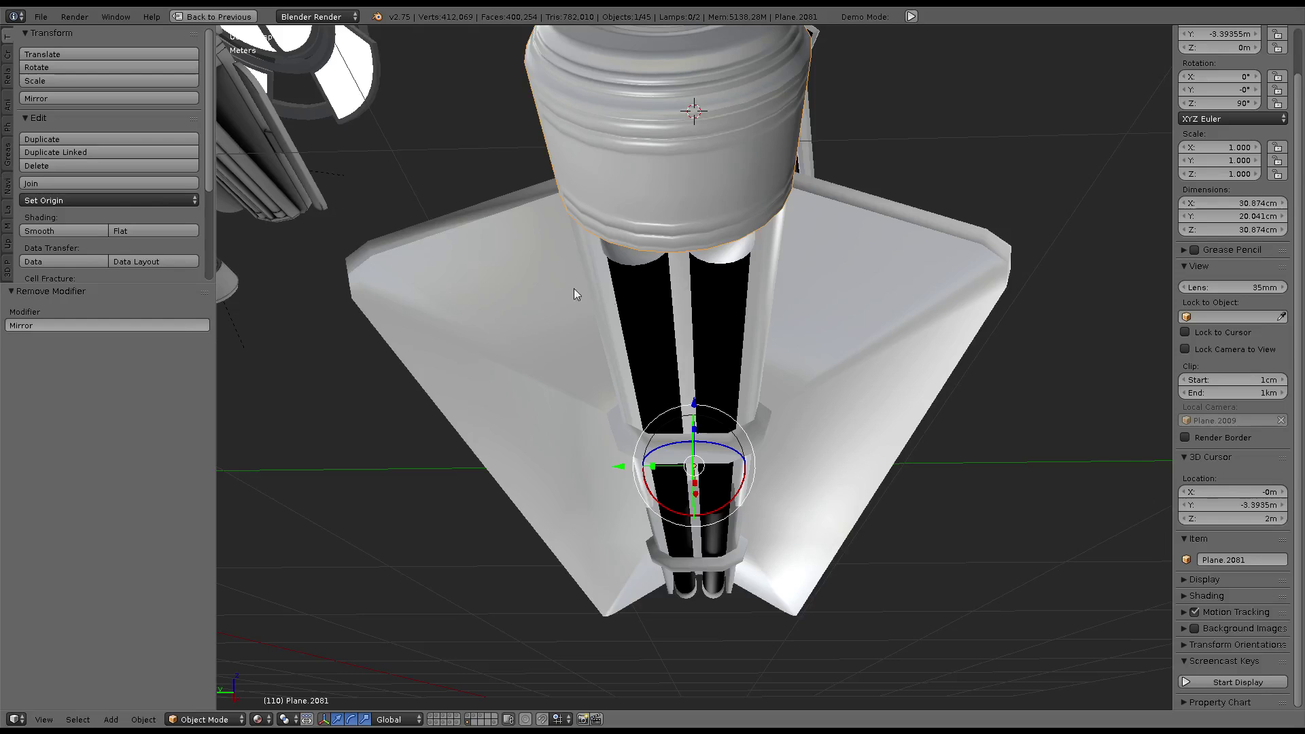
{"action": "mouse_move", "coordinate": [574, 288]}
{"action": "middle_mouse_down"}
{"action": "mouse_move", "coordinate": [693, 323]}
{"action": "mouse_move", "coordinate": [839, 316]}
{"action": "mouse_move", "coordinate": [831, 255]}
{"action": "middle_mouse_up"}
{"action": "key", "text": "alt+d"}
{"action": "key", "text": "Escape"}
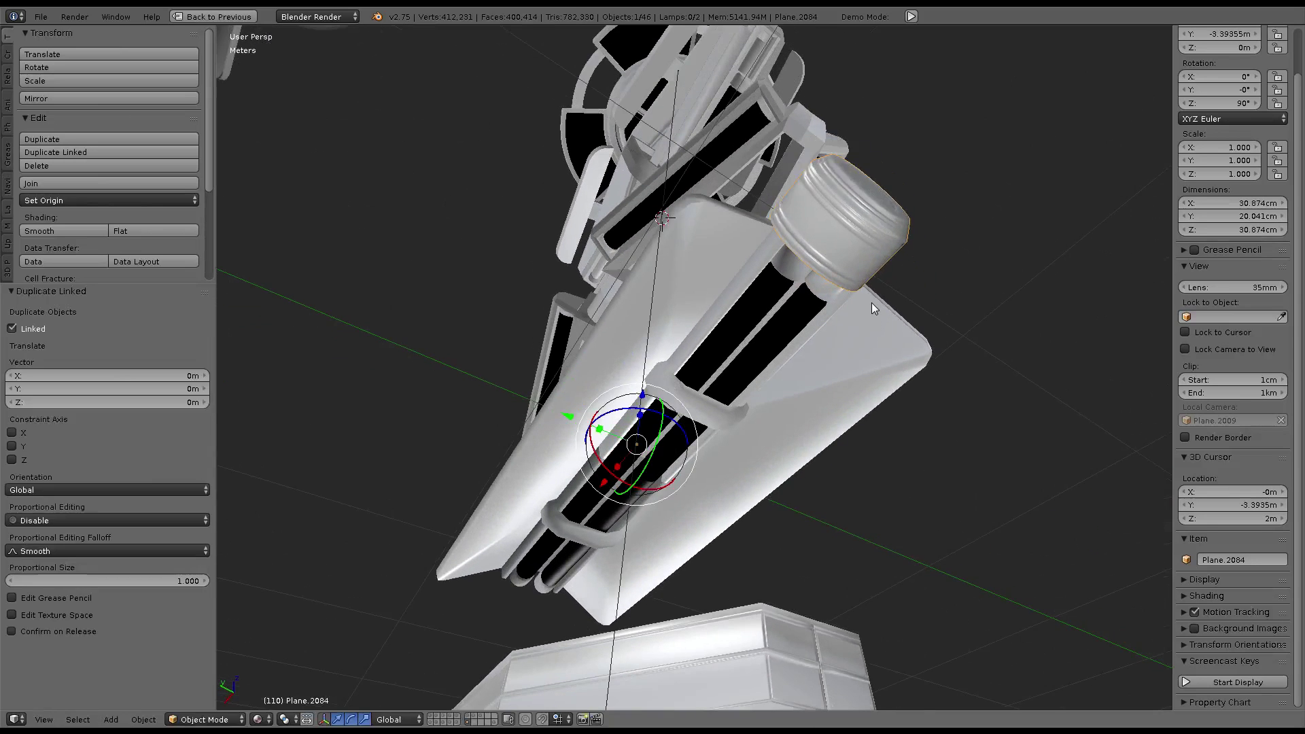
{"action": "key", "text": "r"}
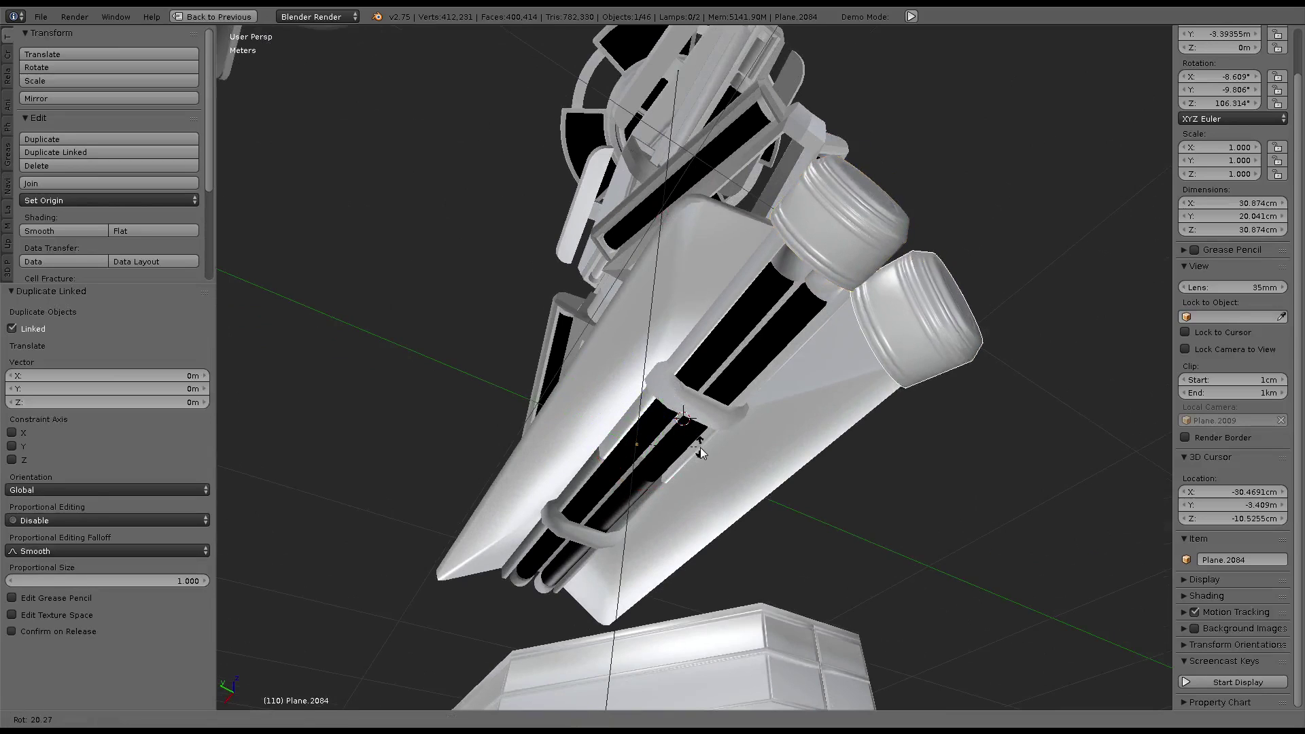
{"action": "key", "text": "Escape"}
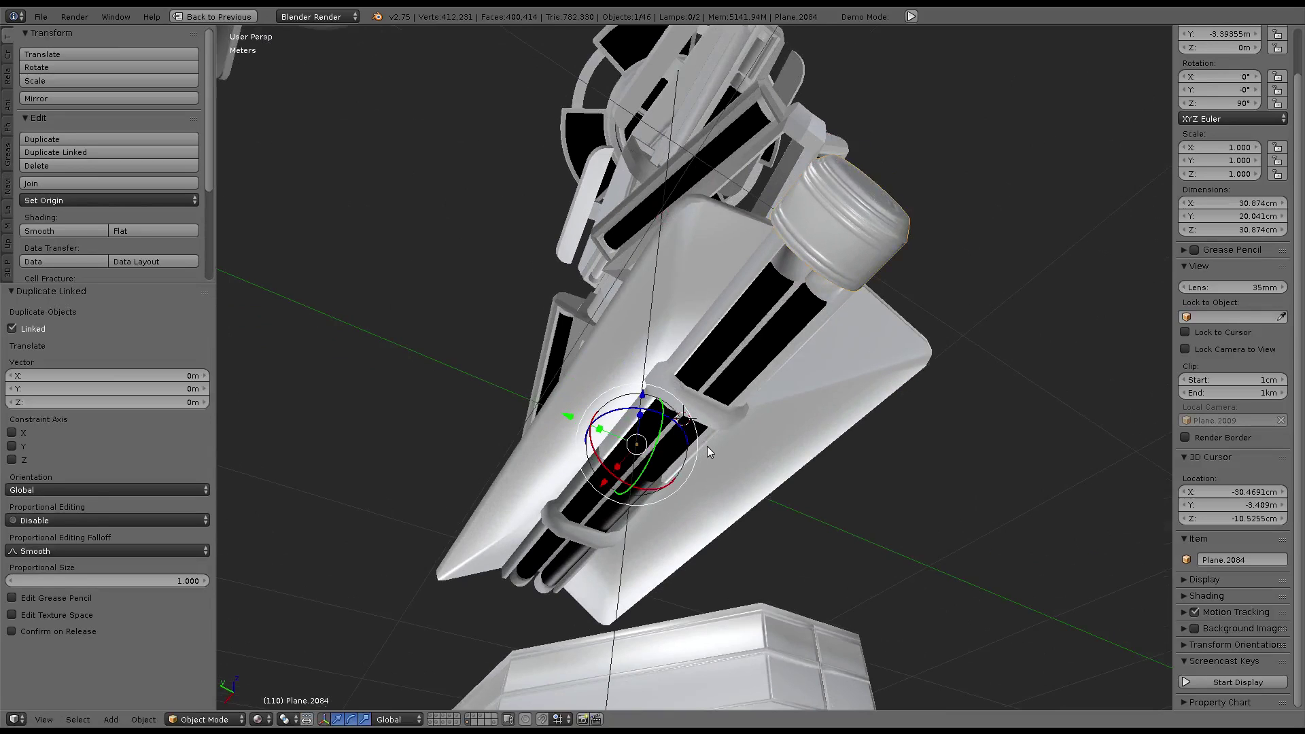
{"action": "type", "text": "r1"}
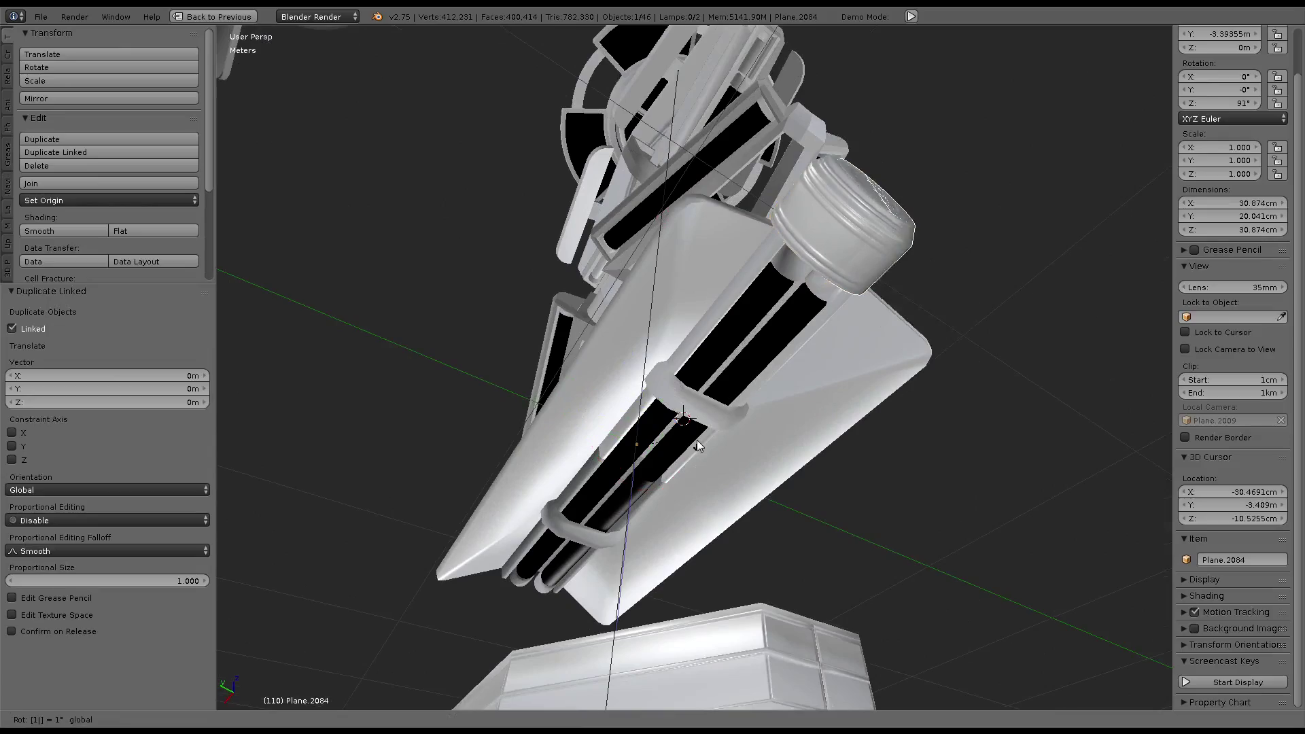
{"action": "type", "text": "80"}
{"action": "key", "text": "Return"}
Orbit around the tube piece and add the second end cap to the selection
{"action": "mouse_move", "coordinate": [502, 462]}
{"action": "middle_mouse_down"}
{"action": "mouse_move", "coordinate": [691, 500]}
{"action": "mouse_move", "coordinate": [678, 505]}
{"action": "mouse_move", "coordinate": [708, 577]}
{"action": "mouse_move", "coordinate": [632, 579]}
{"action": "mouse_move", "coordinate": [864, 564]}
{"action": "middle_mouse_up"}
{"action": "scroll", "coordinate": [648, 417], "scroll_direction": "up", "scroll_amount": 5}
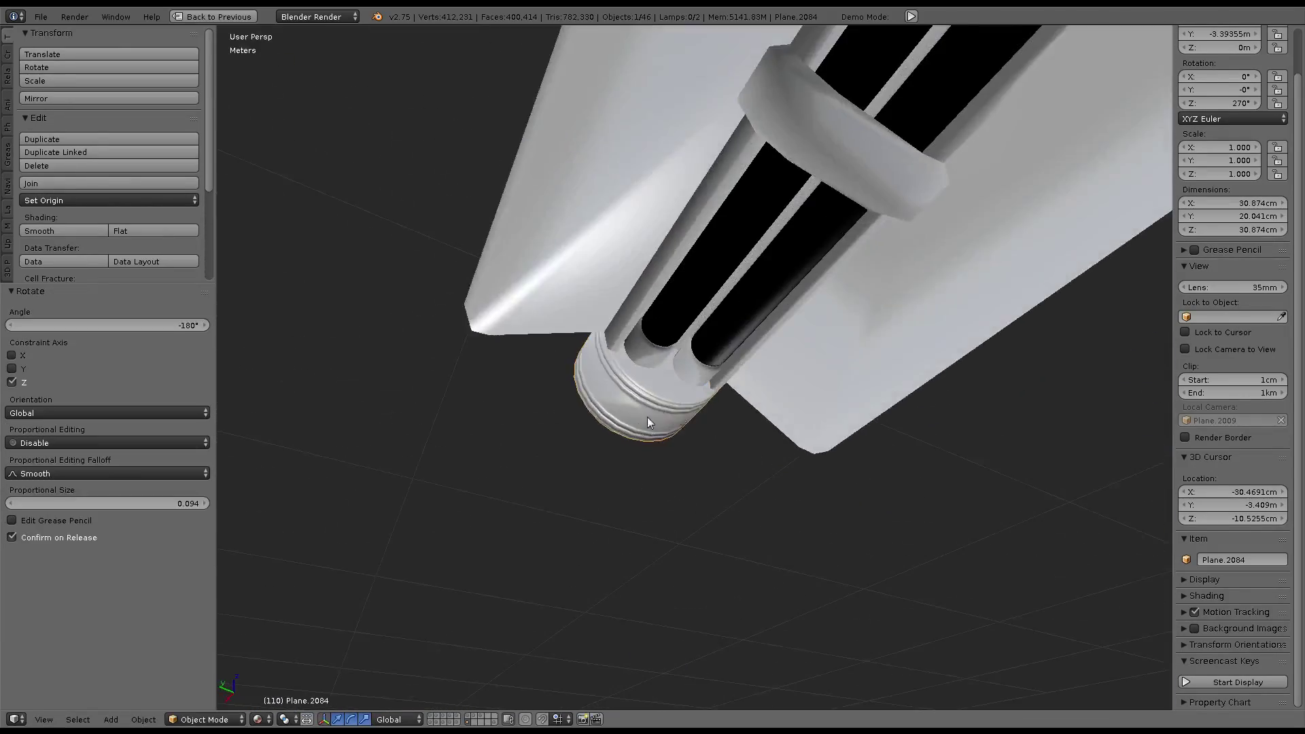
{"action": "mouse_move", "coordinate": [648, 417]}
{"action": "middle_mouse_down"}
{"action": "mouse_move", "coordinate": [635, 421]}
{"action": "mouse_move", "coordinate": [608, 377]}
{"action": "mouse_move", "coordinate": [561, 429]}
{"action": "mouse_move", "coordinate": [784, 453]}
{"action": "mouse_move", "coordinate": [477, 489]}
{"action": "mouse_move", "coordinate": [558, 468]}
{"action": "middle_mouse_up"}
{"action": "scroll", "coordinate": [476, 489], "scroll_direction": "down", "scroll_amount": 4}
{"action": "mouse_move", "coordinate": [1022, 439]}
{"action": "middle_mouse_down"}
{"action": "mouse_move", "coordinate": [814, 355]}
{"action": "mouse_move", "coordinate": [770, 487]}
{"action": "middle_mouse_up"}
{"action": "right_click", "coordinate": [770, 487], "text": "shift"}
Duplicate the selected end caps and move the copies up along Z
{"action": "key", "text": "shift+d"}
{"action": "right_click", "coordinate": [719, 410]}
{"action": "key", "text": "g"}
{"action": "key", "text": "z"}
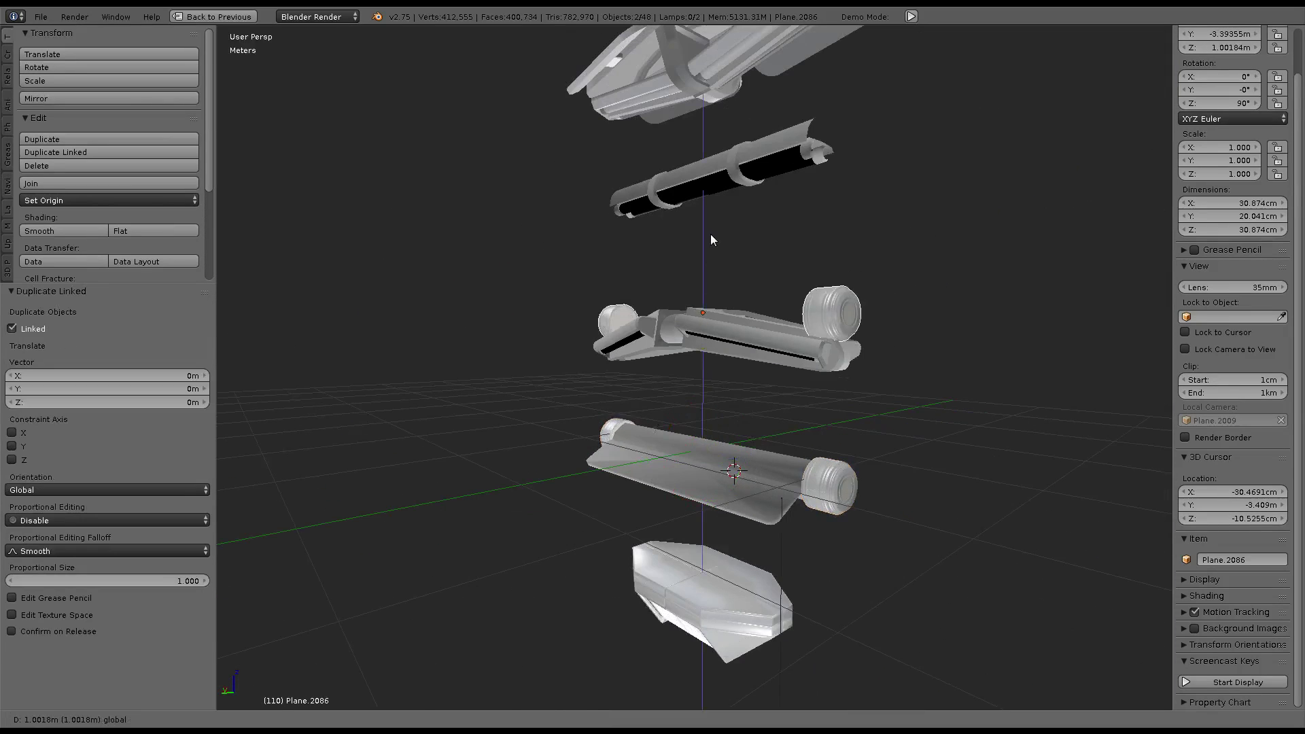
{"action": "left_click", "coordinate": [711, 234]}
Snap the 3D cursor to the upper tube piece
{"action": "right_click", "coordinate": [740, 155]}
{"action": "key", "text": "shift+s"}
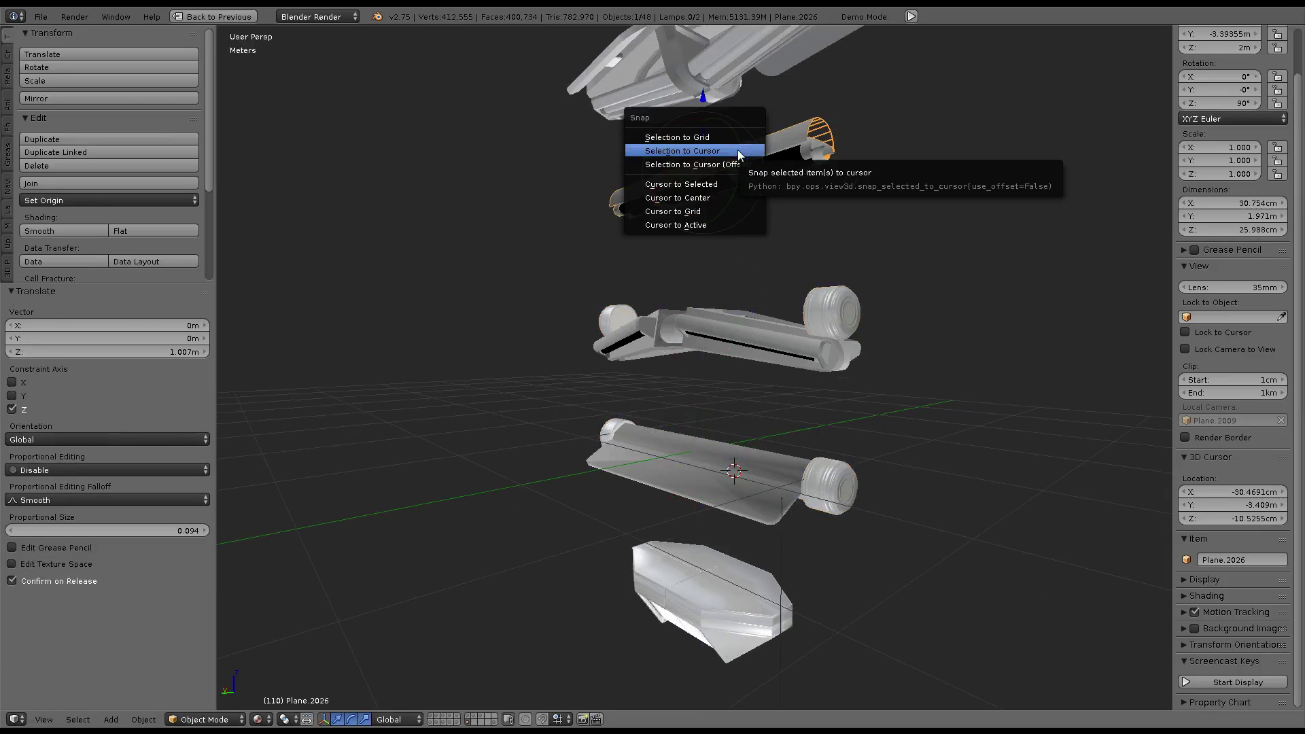
{"action": "left_click", "coordinate": [680, 184]}
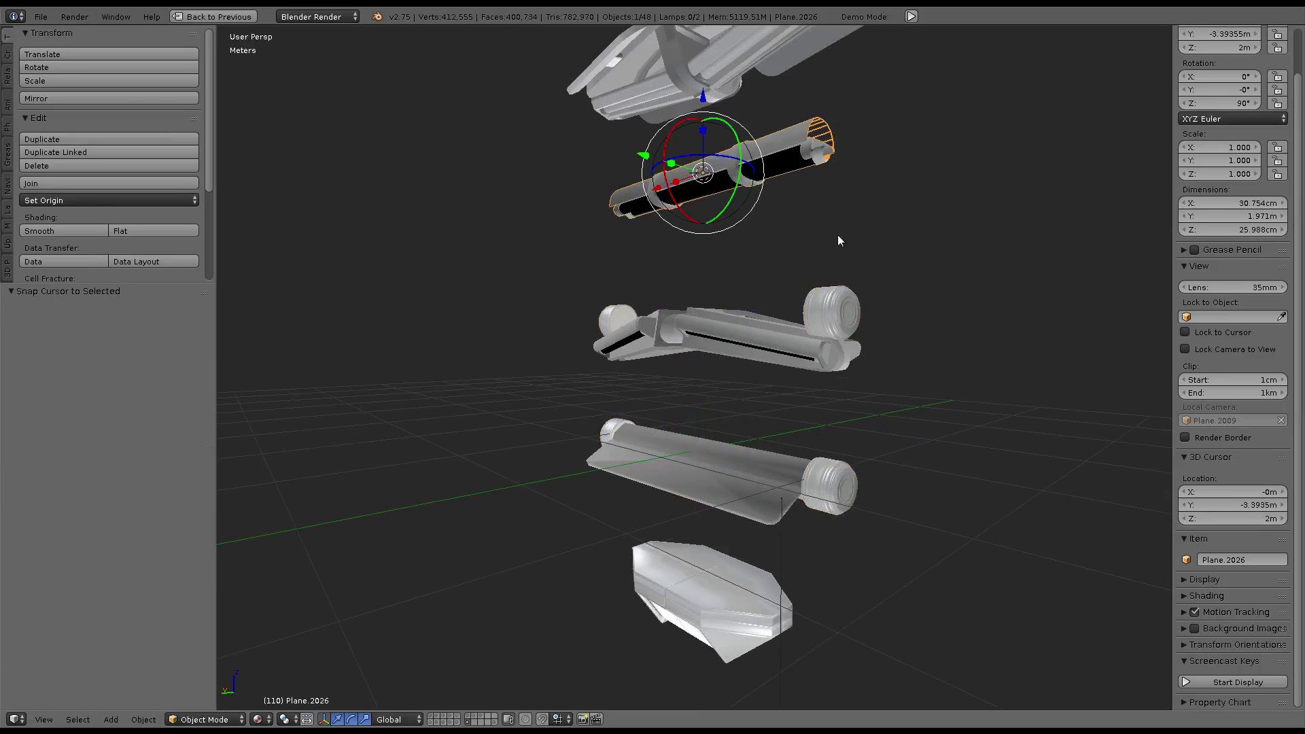
Snap the copied end caps onto the 3D cursor at the upper tube piece
{"action": "right_click", "coordinate": [607, 312], "text": "shift"}
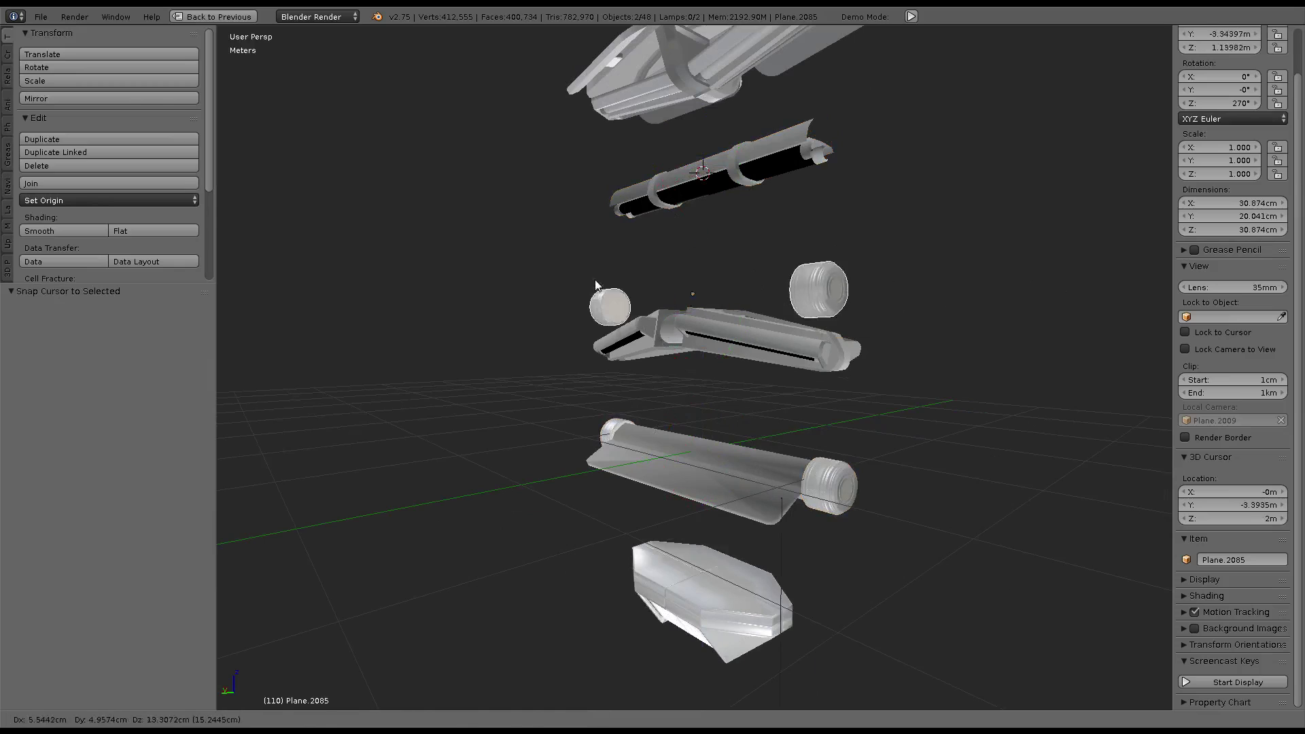
{"action": "key", "text": "shift+s"}
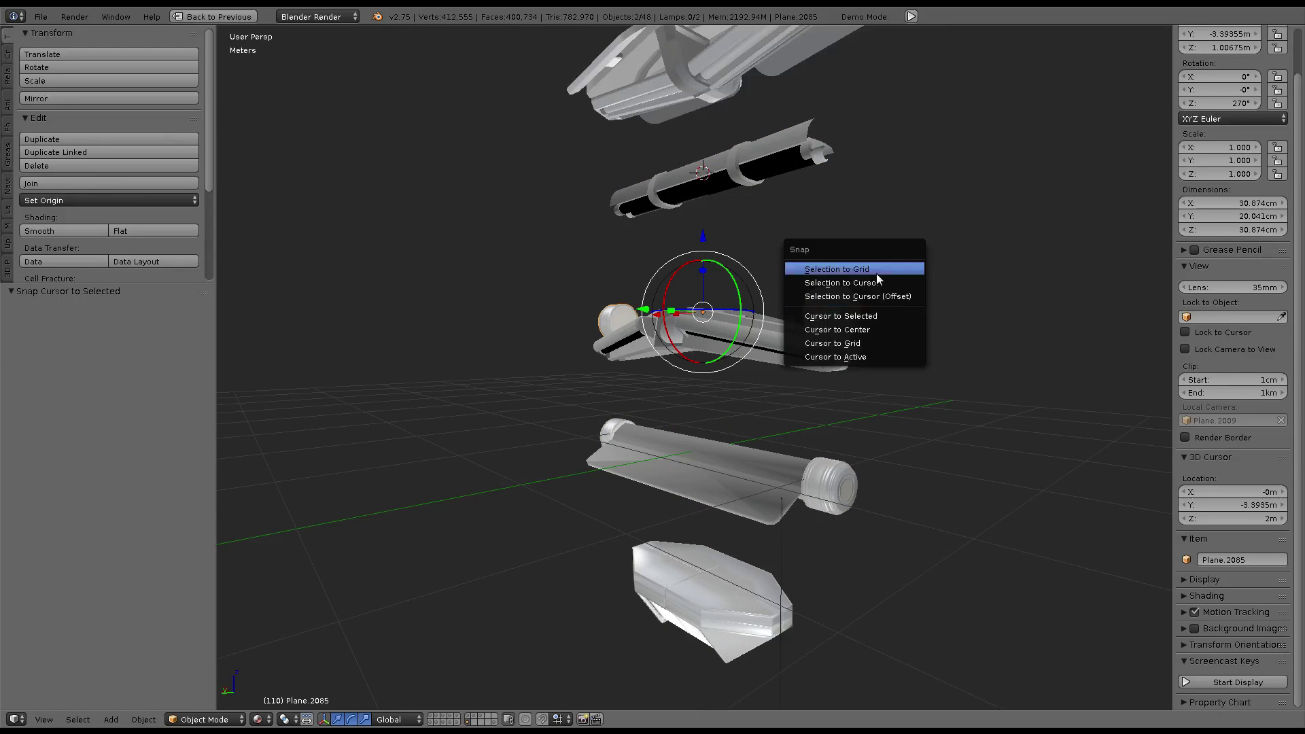
{"action": "left_click", "coordinate": [863, 269]}
{"action": "key", "text": "shift+s"}
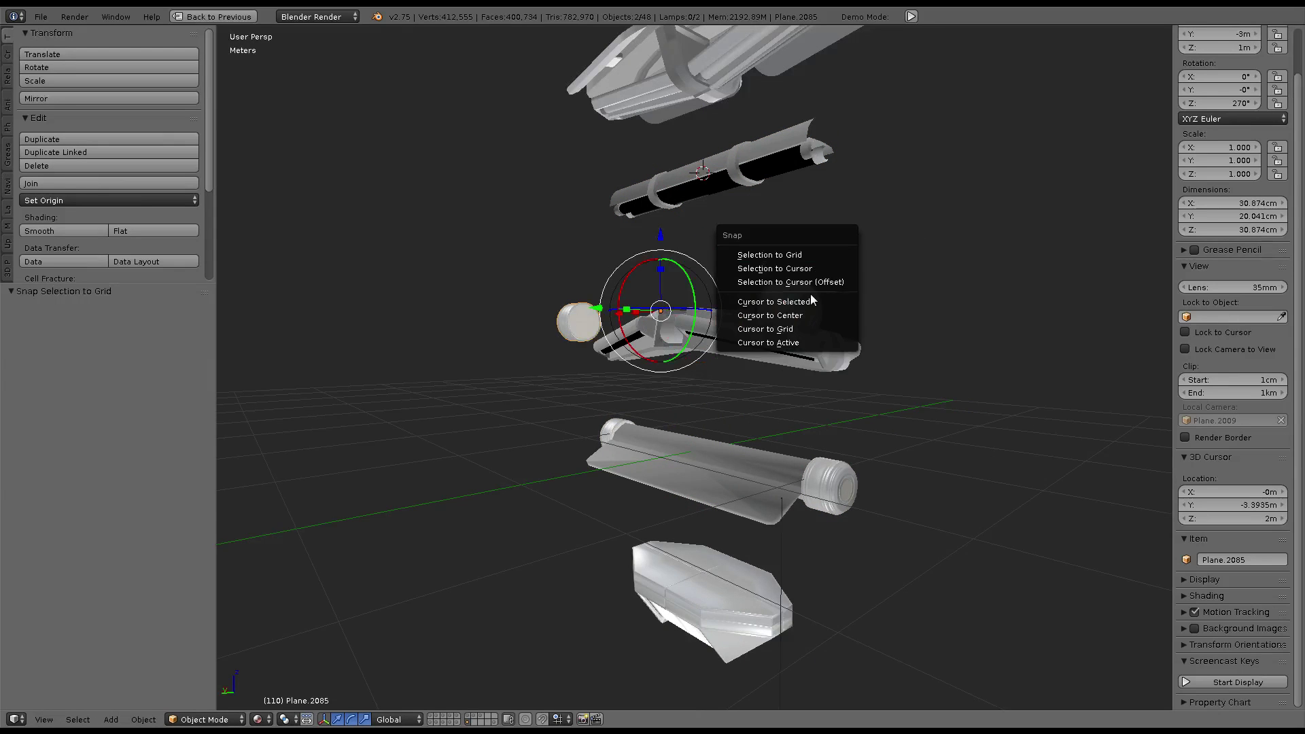
{"action": "left_click", "coordinate": [801, 268]}
Select only the right end cap and zoom in on it
{"action": "middle_click_drag", "start_coordinate": [803, 271], "coordinate": [752, 364]}
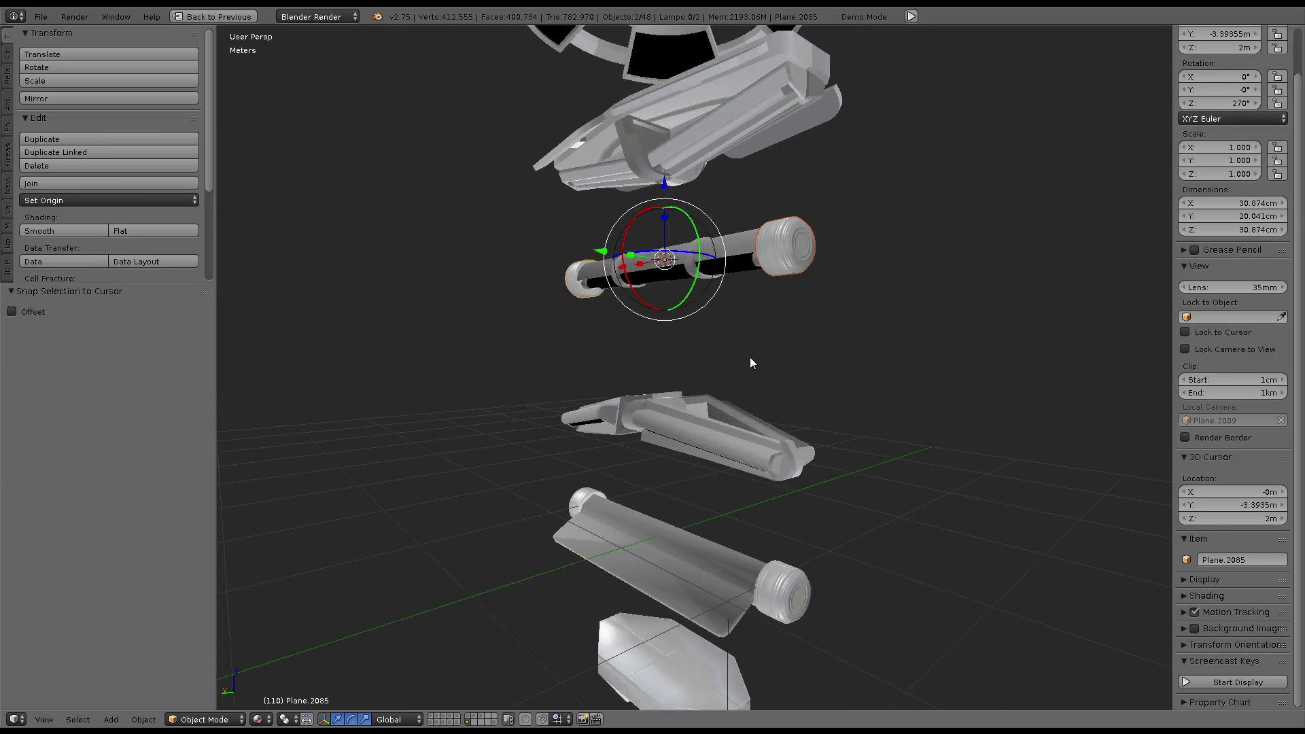
{"action": "right_click", "coordinate": [799, 250]}
{"action": "key", "text": "KP_Decimal"}
Frame the end cap in Edit Mode and slide one of its edge loops toward the rim
{"action": "key", "text": "Tab"}
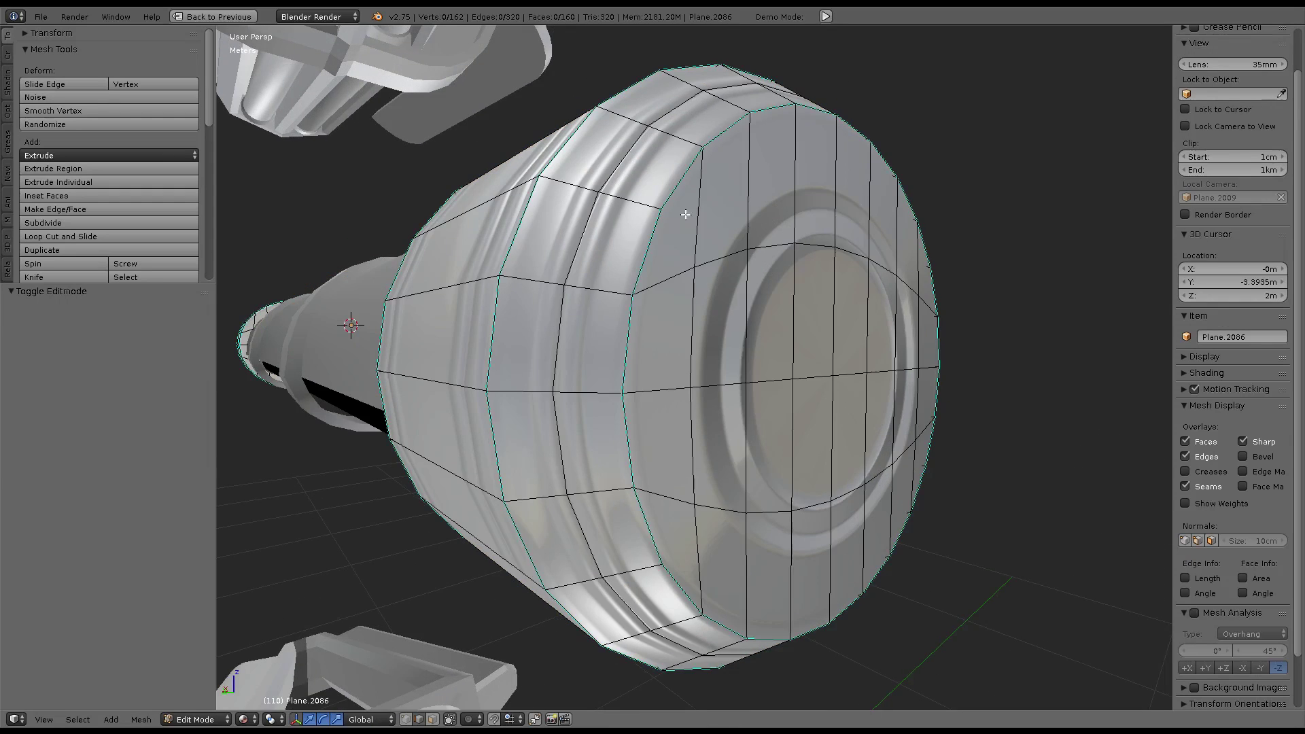
{"action": "middle_click_drag", "start_coordinate": [350, 320], "coordinate": [699, 249]}
{"action": "scroll", "coordinate": [570, 256], "scroll_direction": "down", "scroll_amount": 3}
{"action": "scroll", "coordinate": [571, 256], "scroll_direction": "down", "scroll_amount": 3}
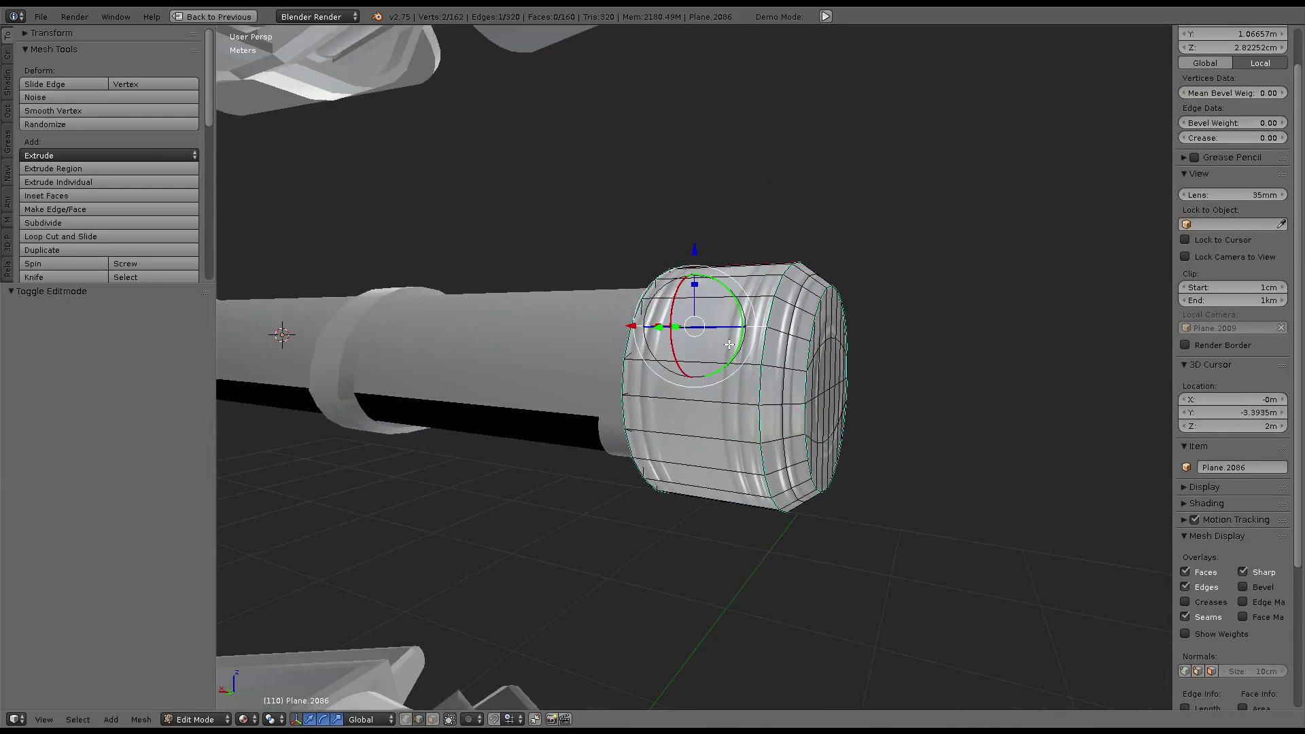
{"action": "scroll", "coordinate": [571, 255], "scroll_direction": "down", "scroll_amount": 3}
{"action": "scroll", "coordinate": [726, 360], "scroll_direction": "down", "scroll_amount": 2}
{"action": "key", "text": "Tab"}
{"action": "key", "text": "KP_Decimal"}
{"action": "key", "text": "Tab"}
{"action": "middle_click_drag", "start_coordinate": [706, 347], "coordinate": [590, 341]}
{"action": "scroll", "coordinate": [719, 353], "scroll_direction": "up", "scroll_amount": 3}
{"action": "right_click", "coordinate": [877, 327], "text": "alt"}
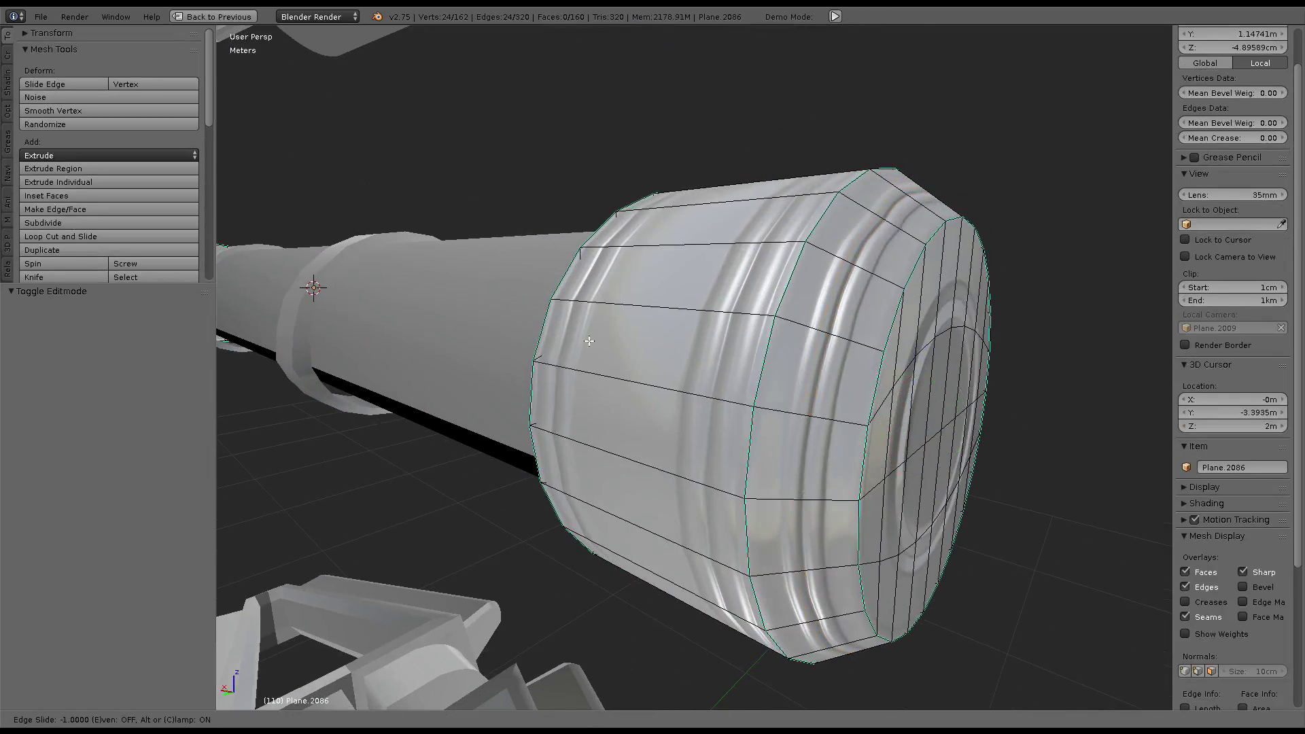
{"action": "key", "text": "g"}
{"action": "key", "text": "g"}
{"action": "left_click", "coordinate": [393, 308]}
Apply Shade Smooth to the whole end cap mesh
{"action": "key", "text": "a"}
{"action": "key", "text": "w"}
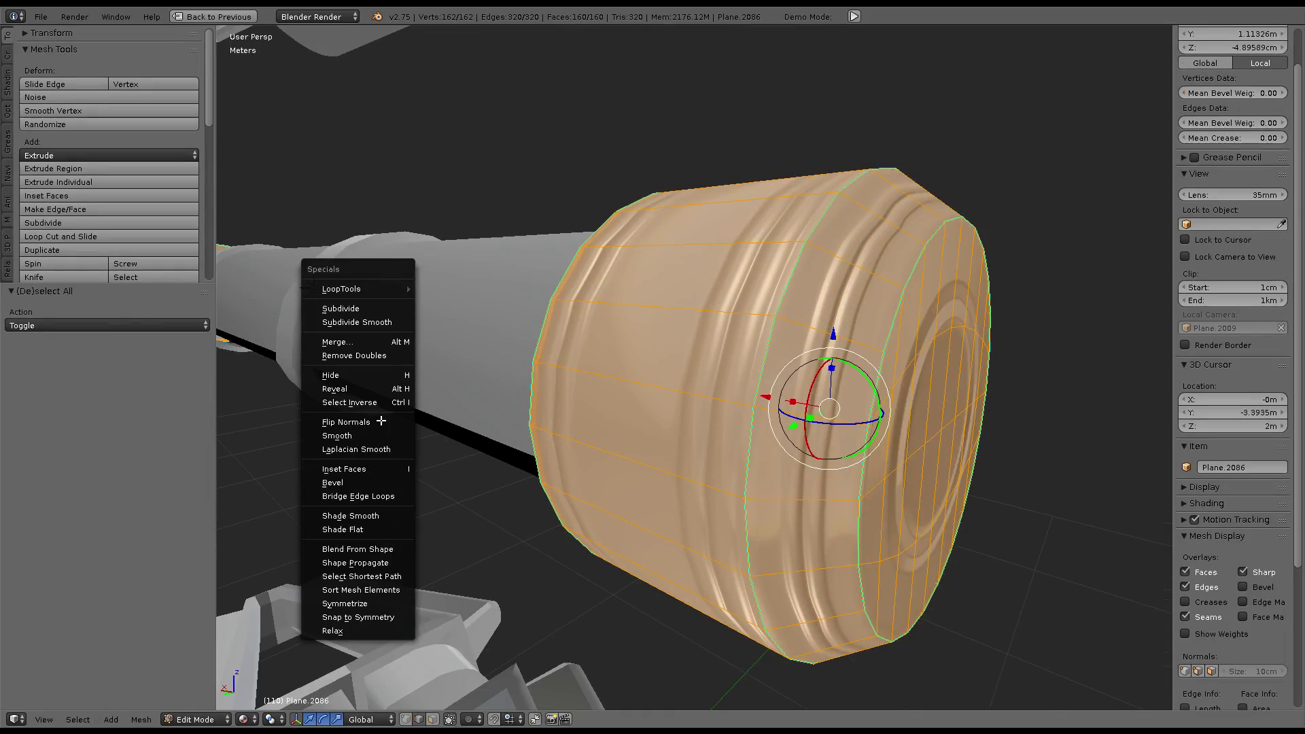
{"action": "left_click", "coordinate": [385, 516]}
{"action": "key", "text": "Tab"}
{"action": "scroll", "coordinate": [726, 378], "scroll_direction": "down", "scroll_amount": 3}
{"action": "scroll", "coordinate": [726, 378], "scroll_direction": "up", "scroll_amount": 2}
{"action": "mouse_move", "coordinate": [726, 378]}
{"action": "middle_mouse_down"}
{"action": "mouse_move", "coordinate": [675, 385]}
{"action": "mouse_move", "coordinate": [667, 459]}
{"action": "mouse_move", "coordinate": [609, 459]}
{"action": "mouse_move", "coordinate": [662, 479]}
{"action": "mouse_move", "coordinate": [659, 437]}
{"action": "mouse_move", "coordinate": [720, 344]}
{"action": "mouse_move", "coordinate": [732, 225]}
{"action": "mouse_move", "coordinate": [757, 328]}
{"action": "mouse_move", "coordinate": [852, 332]}
{"action": "mouse_move", "coordinate": [826, 255]}
{"action": "mouse_move", "coordinate": [723, 496]}
{"action": "mouse_move", "coordinate": [582, 344]}
{"action": "mouse_move", "coordinate": [607, 355]}
{"action": "middle_mouse_up"}
Inspect the end cap mesh against the whole assembly, then refocus on the cap
{"action": "key", "text": "Tab"}
{"action": "key", "text": "Tab"}
{"action": "key", "text": "Tab"}
{"action": "scroll", "coordinate": [607, 355], "scroll_direction": "down", "scroll_amount": 5}
{"action": "scroll", "coordinate": [607, 354], "scroll_direction": "down", "scroll_amount": 4}
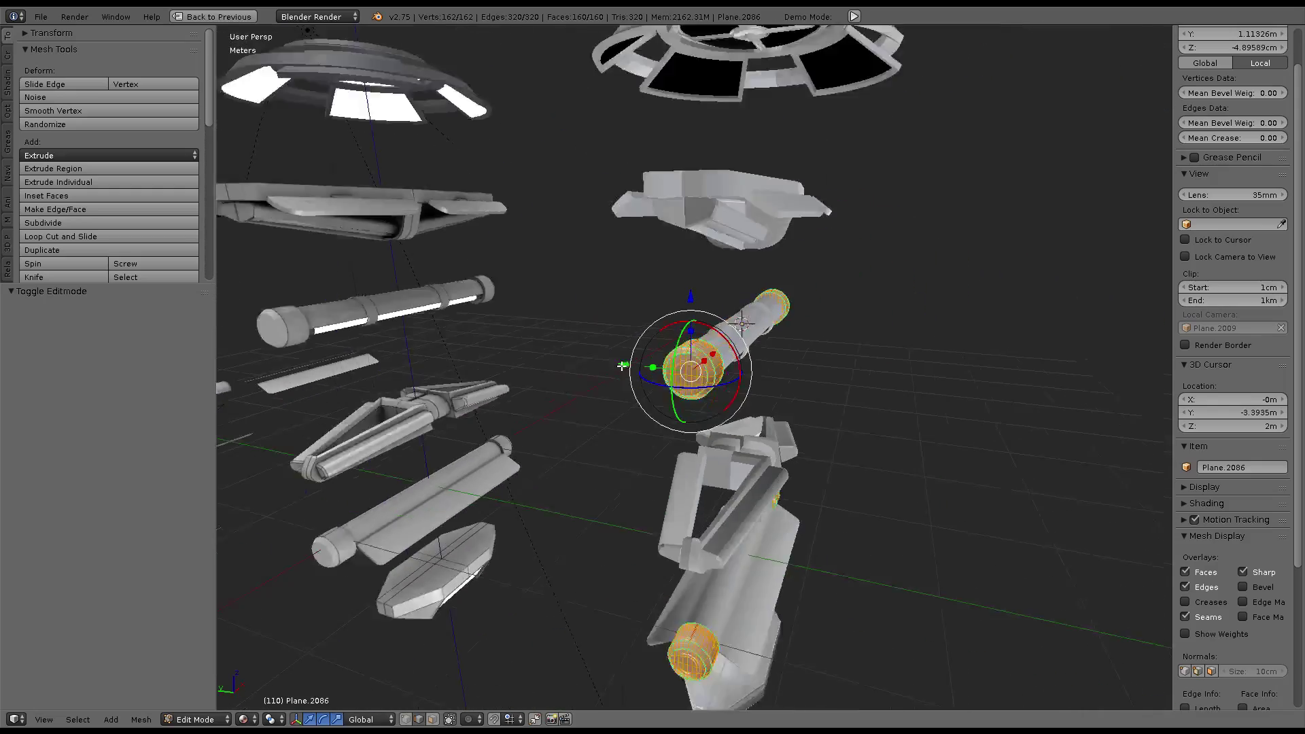
{"action": "mouse_move", "coordinate": [272, 381]}
{"action": "middle_mouse_down", "text": "shift"}
{"action": "mouse_move", "coordinate": [578, 400]}
{"action": "mouse_move", "coordinate": [837, 460]}
{"action": "middle_mouse_up", "text": "shift"}
{"action": "key", "text": "Tab"}
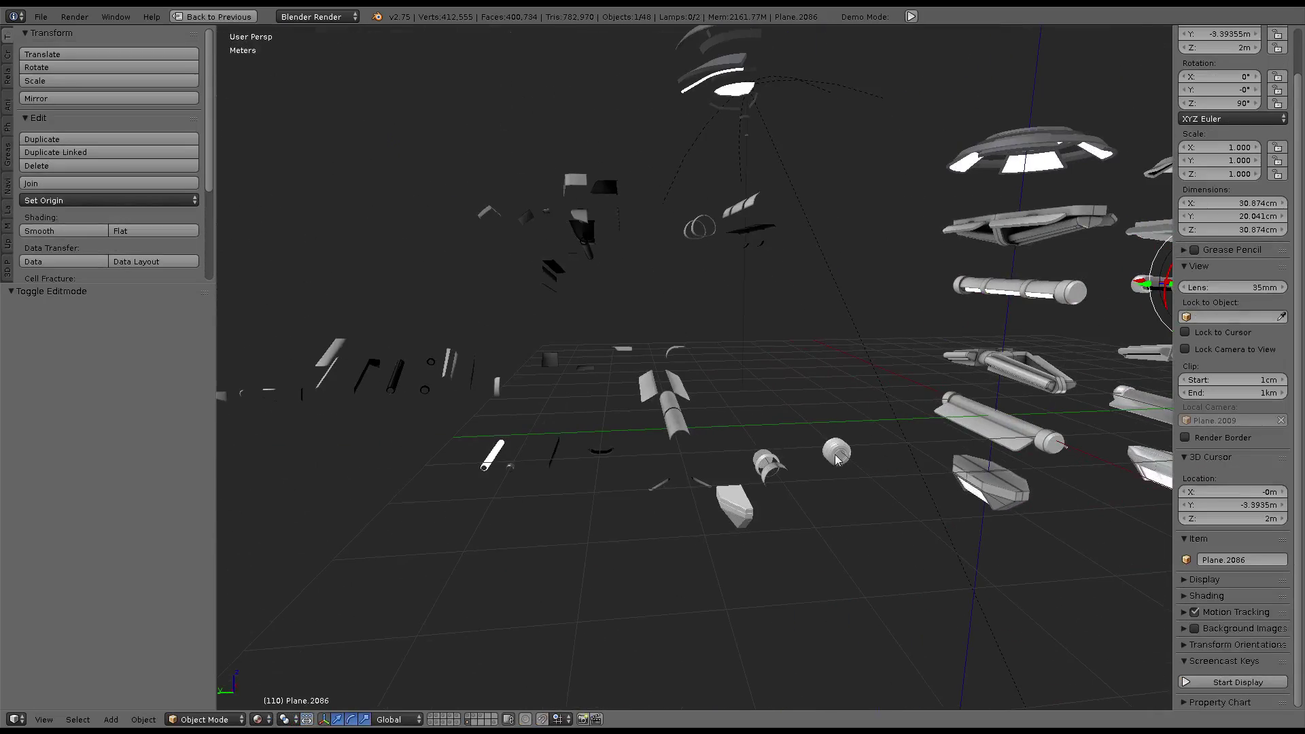
{"action": "key", "text": "KP_Decimal"}
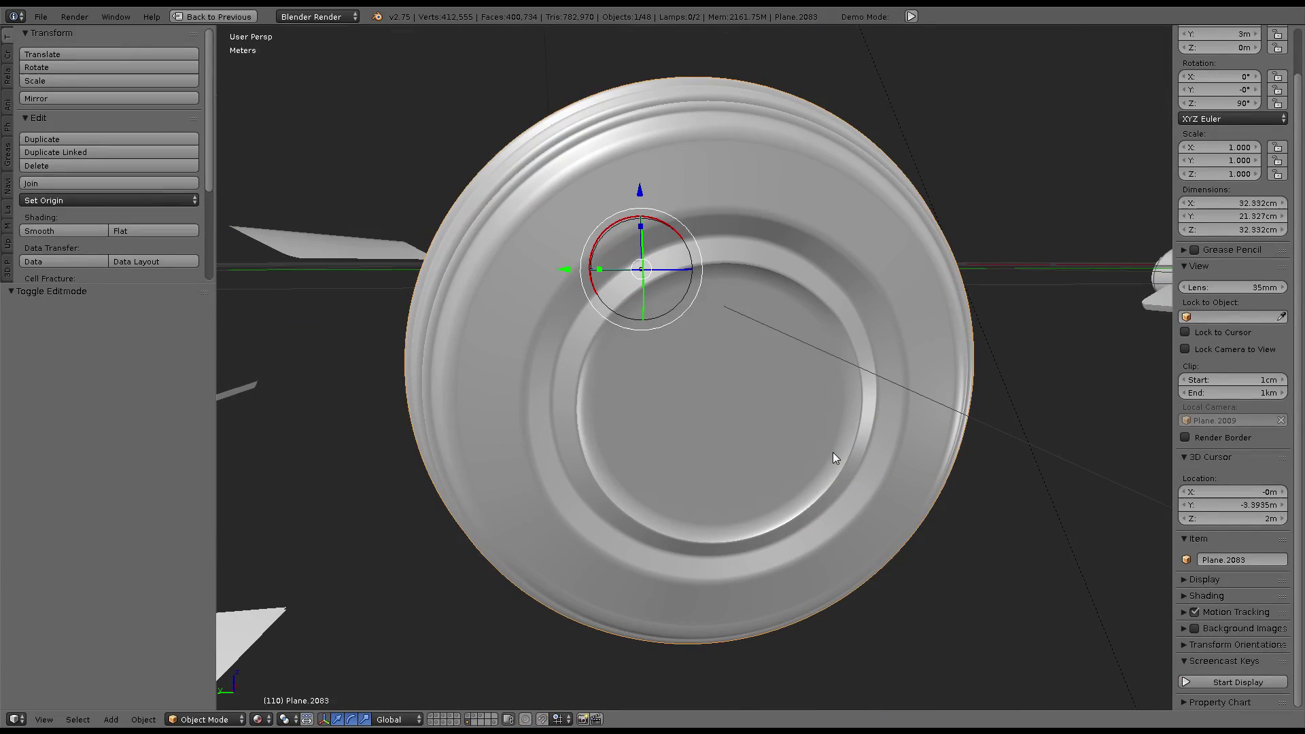
Hide the cap, slide the rounded inner piece's edge loop rimward with Correct UVs, and restore the layout
{"action": "key", "text": "h"}
{"action": "right_click", "coordinate": [799, 370]}
{"action": "key", "text": "Tab"}
{"action": "mouse_move", "coordinate": [798, 370]}
{"action": "middle_mouse_down"}
{"action": "mouse_move", "coordinate": [575, 305]}
{"action": "mouse_move", "coordinate": [557, 257]}
{"action": "middle_mouse_up"}
{"action": "left_click", "coordinate": [574, 305], "text": "alt"}
{"action": "key", "text": "g"}
{"action": "key", "text": "g"}
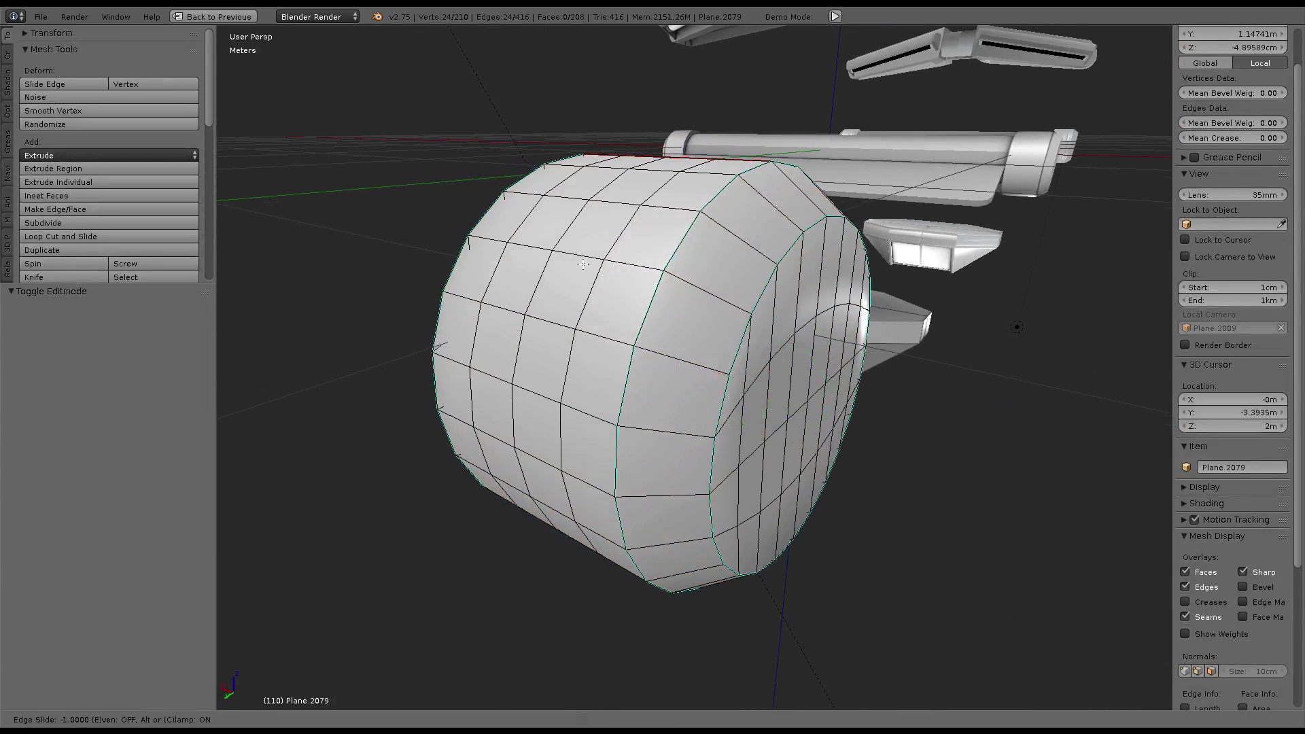
{"action": "left_click", "coordinate": [558, 257]}
{"action": "left_click", "coordinate": [27, 342]}
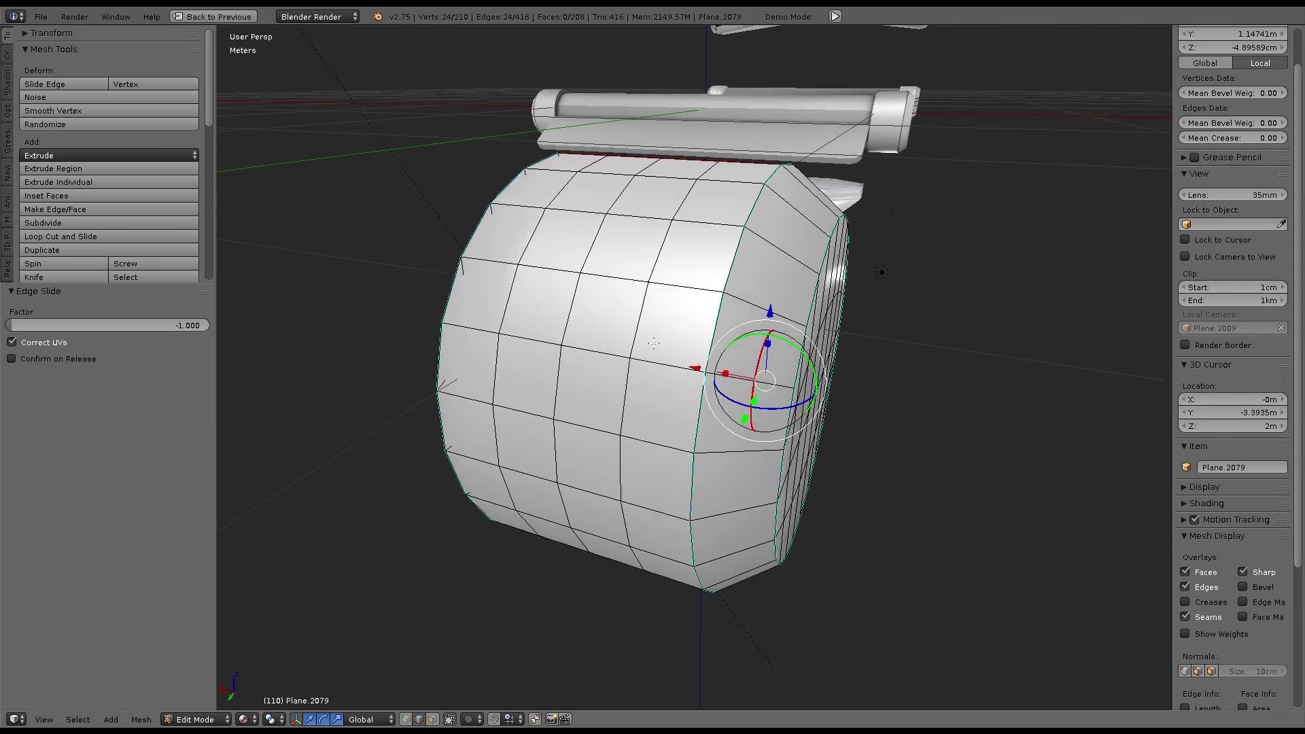
{"action": "key", "text": "ctrl+Up"}
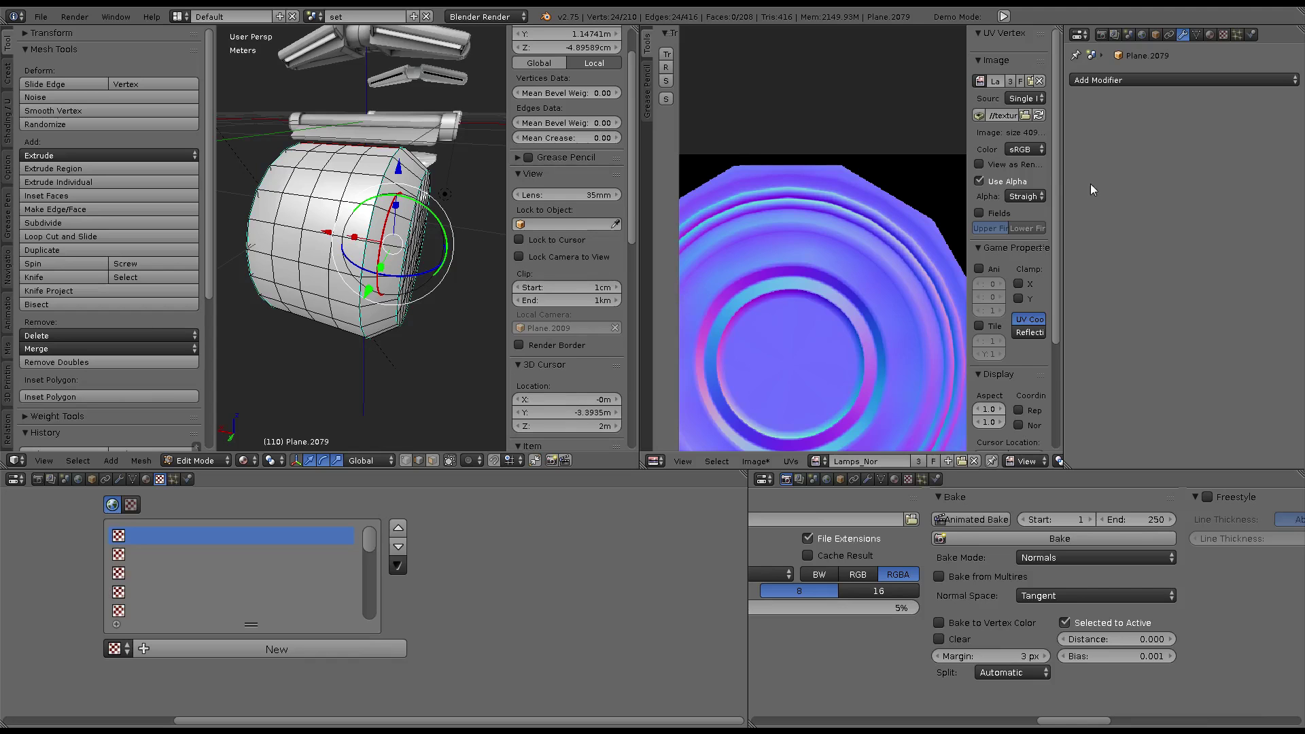
Slide an edge loop and move a vertical edge loop on the rounded piece
{"action": "scroll", "coordinate": [891, 286], "scroll_direction": "down", "scroll_amount": 2}
{"action": "scroll", "coordinate": [889, 291], "scroll_direction": "down", "scroll_amount": 1}
{"action": "scroll", "coordinate": [888, 294], "scroll_direction": "down", "scroll_amount": 3}
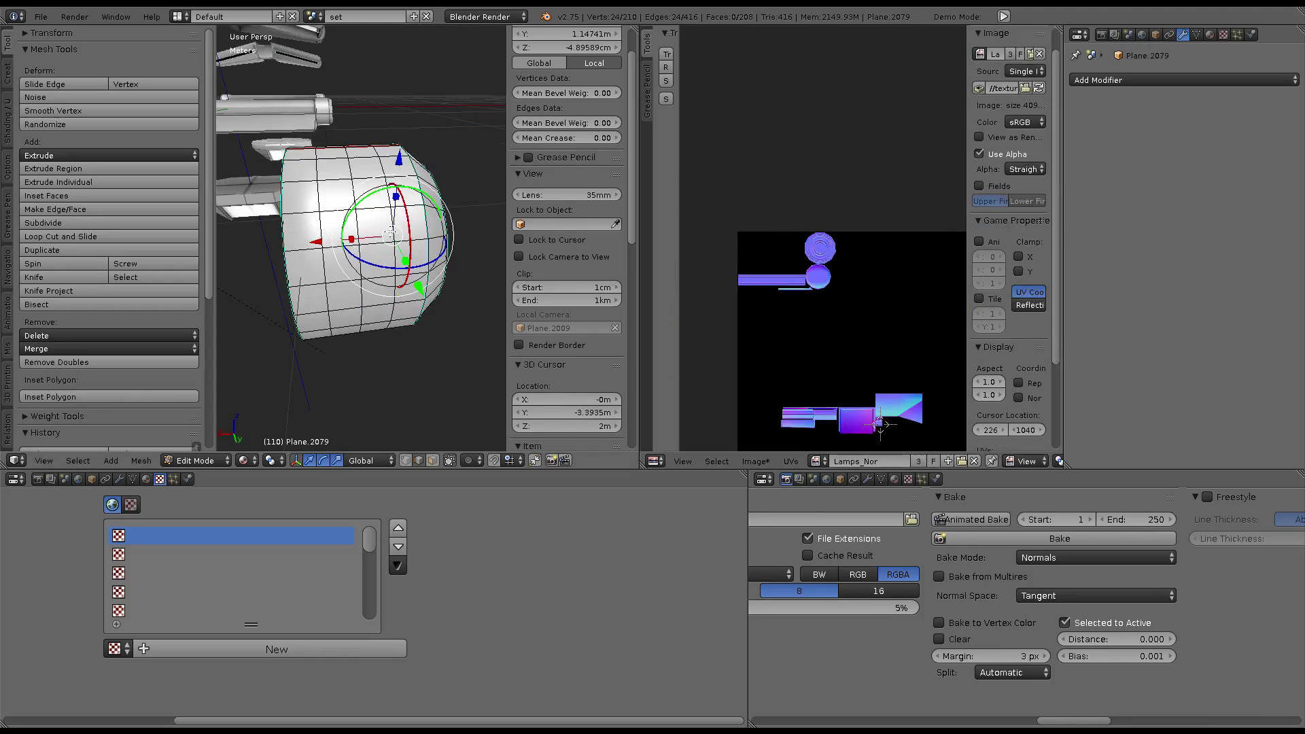
{"action": "mouse_move", "coordinate": [336, 220]}
{"action": "middle_mouse_down"}
{"action": "mouse_move", "coordinate": [344, 233]}
{"action": "mouse_move", "coordinate": [382, 232]}
{"action": "middle_mouse_up"}
{"action": "key", "text": "g"}
{"action": "key", "text": "g"}
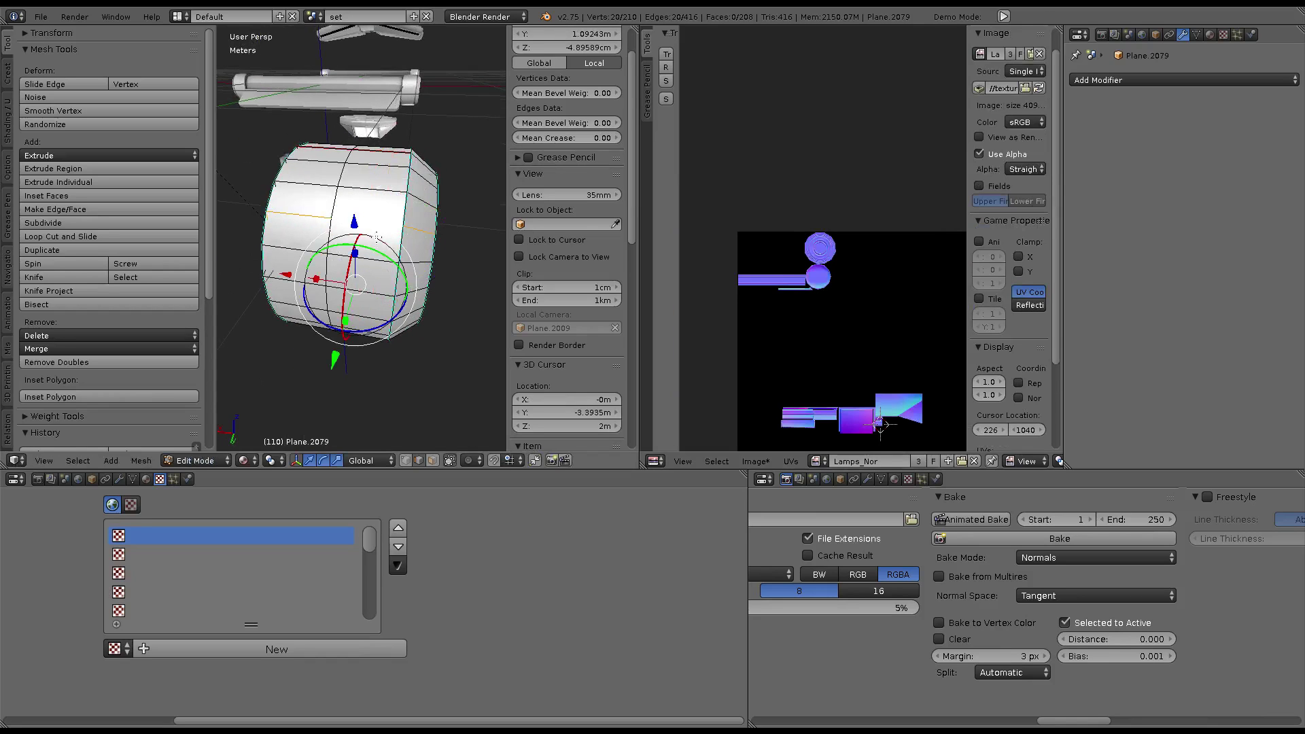
{"action": "right_click", "coordinate": [378, 237], "text": "alt"}
{"action": "key", "text": "g"}
{"action": "left_click", "coordinate": [501, 211]}
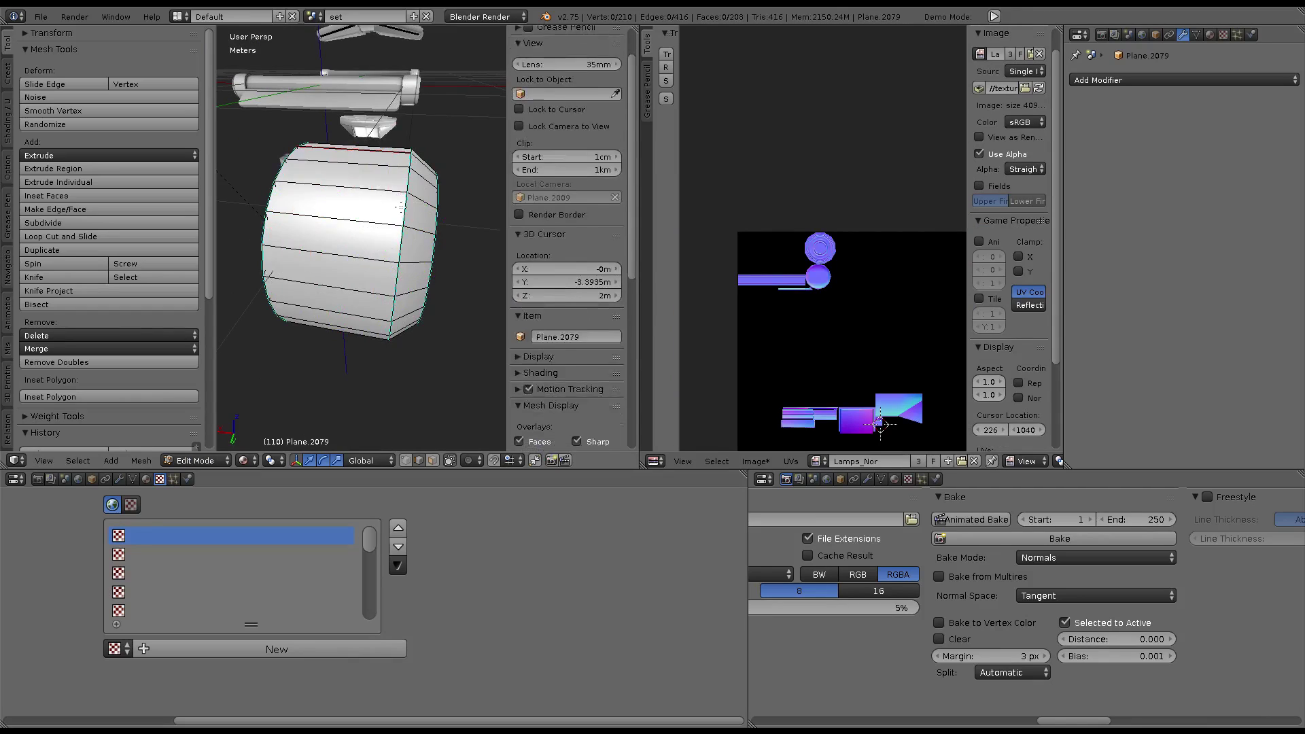
Relax the whole rounded piece with Laplacian Smooth, then apply Shade Smooth
{"action": "key", "text": "a"}
{"action": "key", "text": "w"}
{"action": "left_click", "coordinate": [401, 206]}
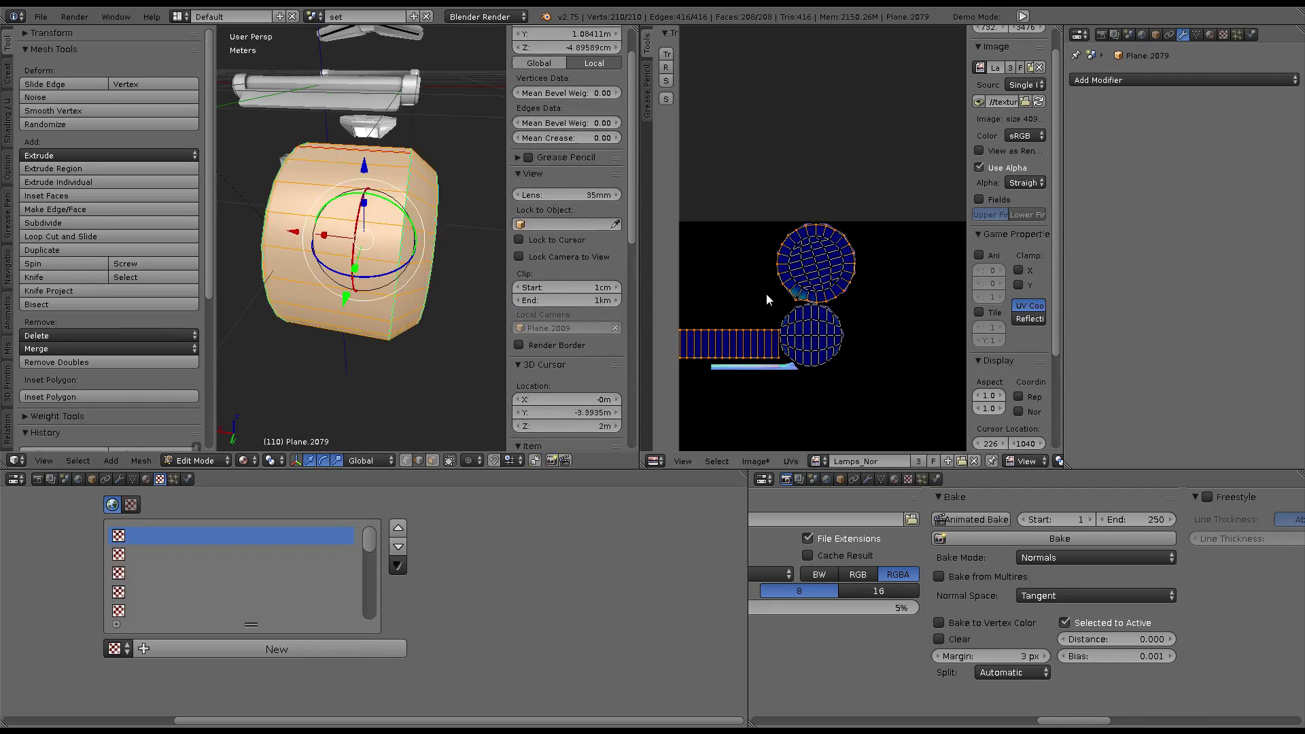
{"action": "middle_click_drag", "start_coordinate": [381, 224], "coordinate": [335, 175]}
{"action": "key", "text": "w"}
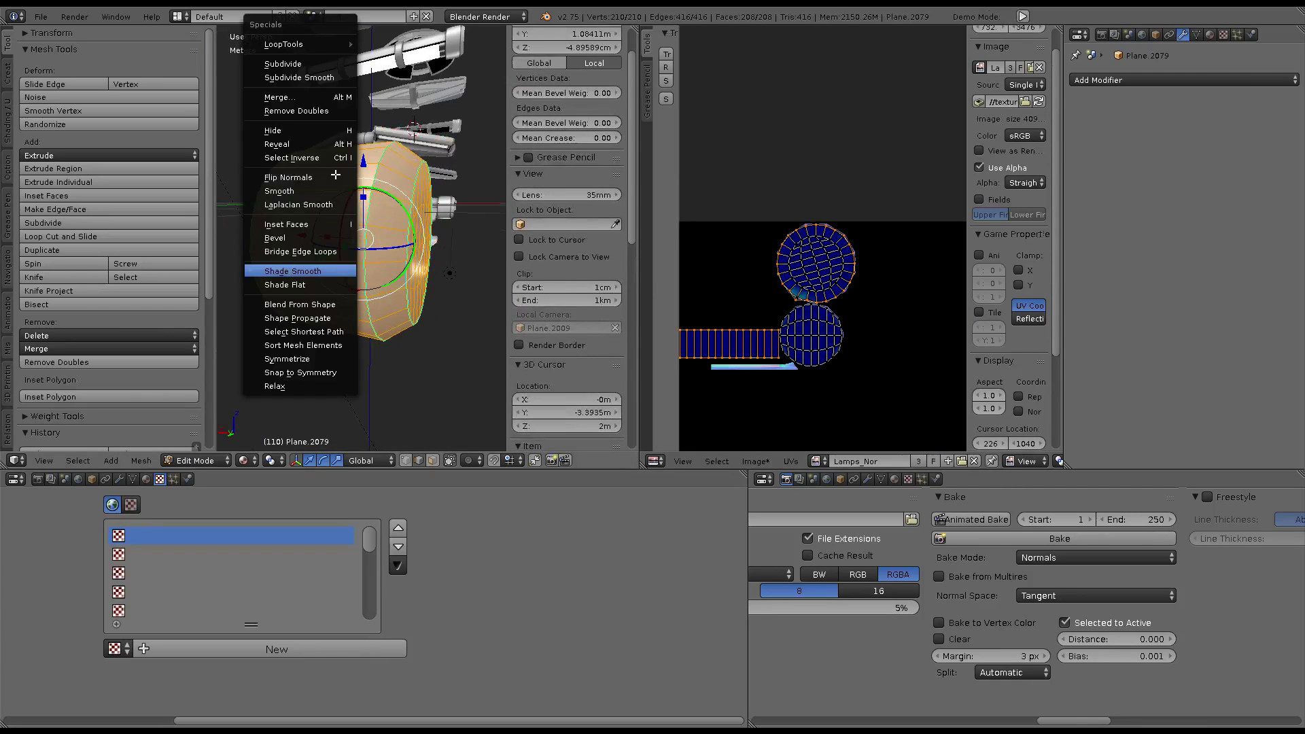
{"action": "left_click", "coordinate": [309, 108]}
{"action": "middle_click_drag", "start_coordinate": [309, 136], "coordinate": [347, 222]}
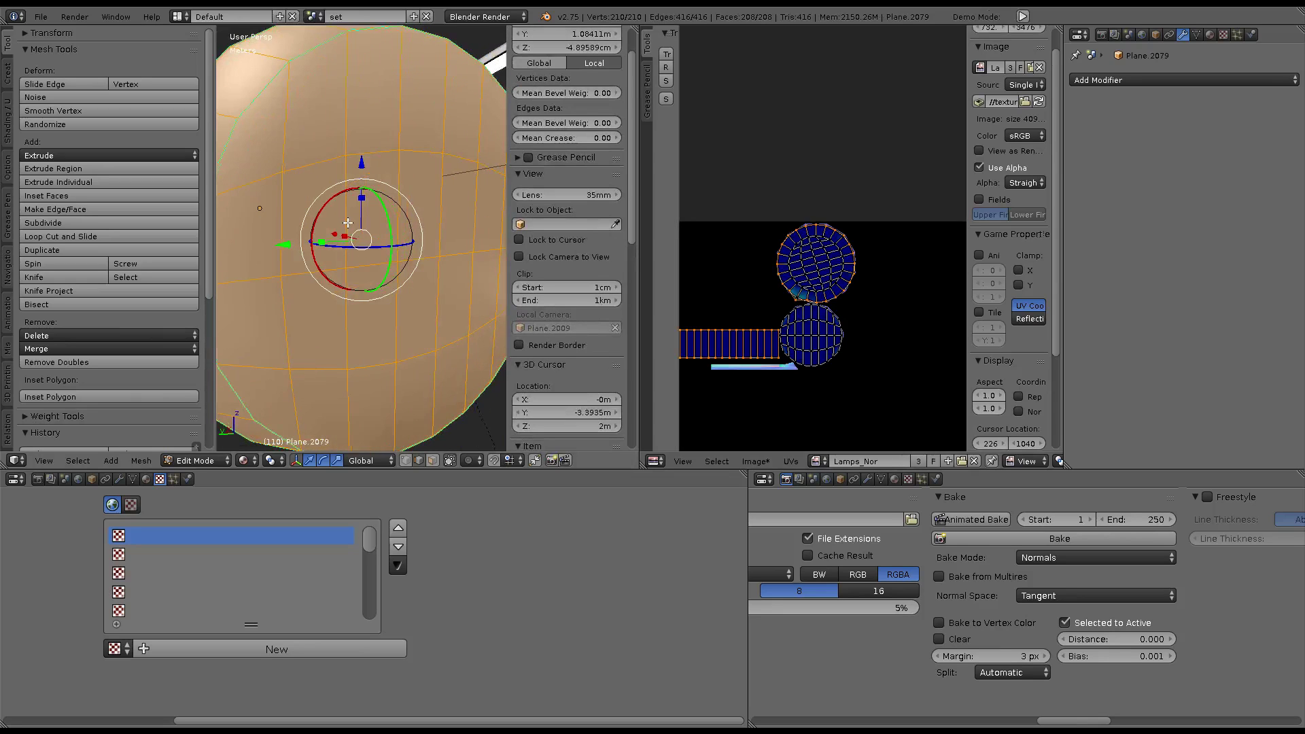
{"action": "scroll", "coordinate": [348, 222], "scroll_direction": "down", "scroll_amount": 2}
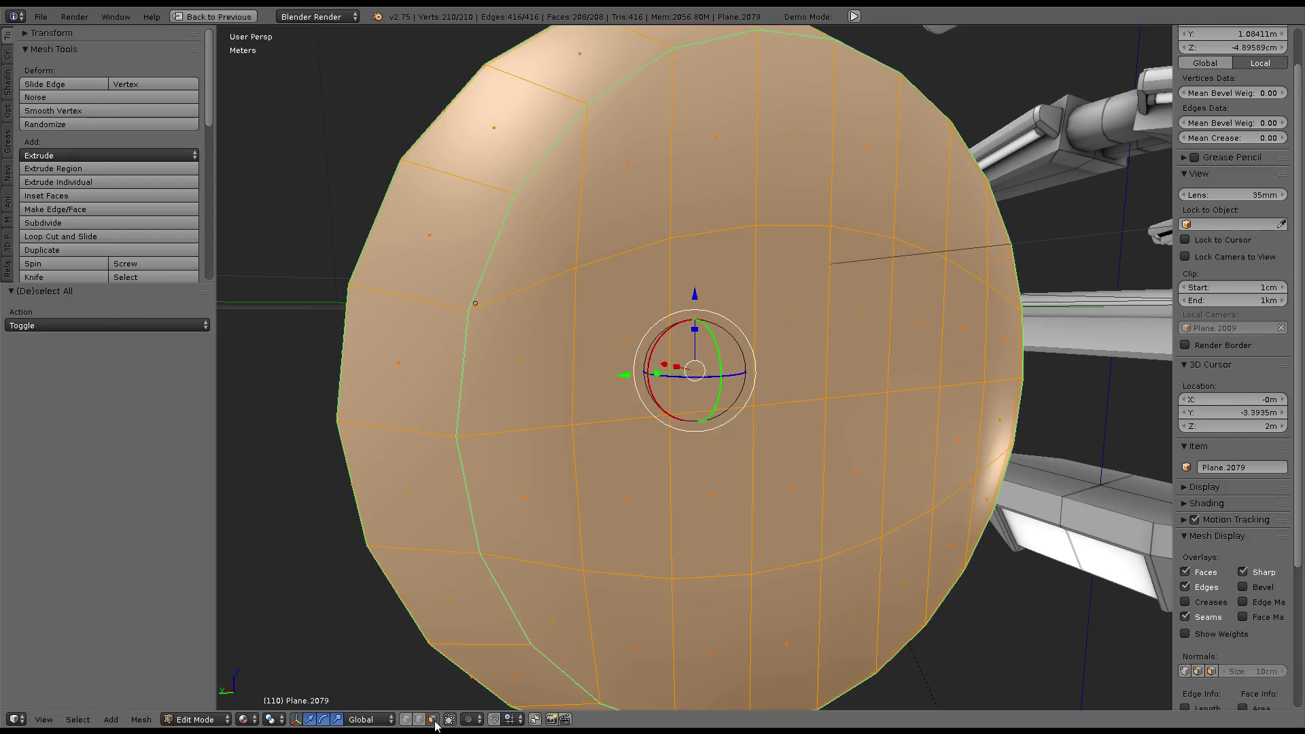
Merge three neighbouring faces on the sphere's front At Center
{"action": "scroll", "coordinate": [628, 350], "scroll_direction": "down", "scroll_amount": 3}
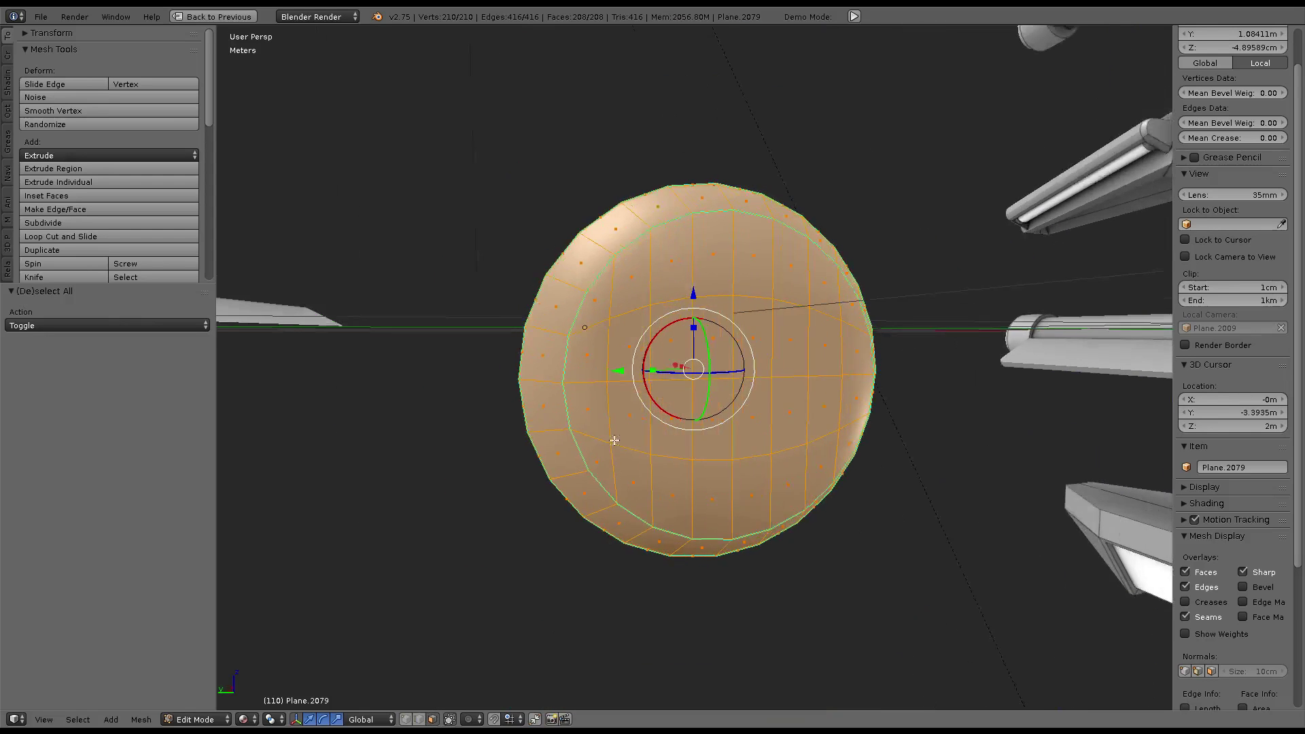
{"action": "right_click", "coordinate": [628, 350]}
{"action": "middle_click_drag", "start_coordinate": [746, 337], "coordinate": [779, 348]}
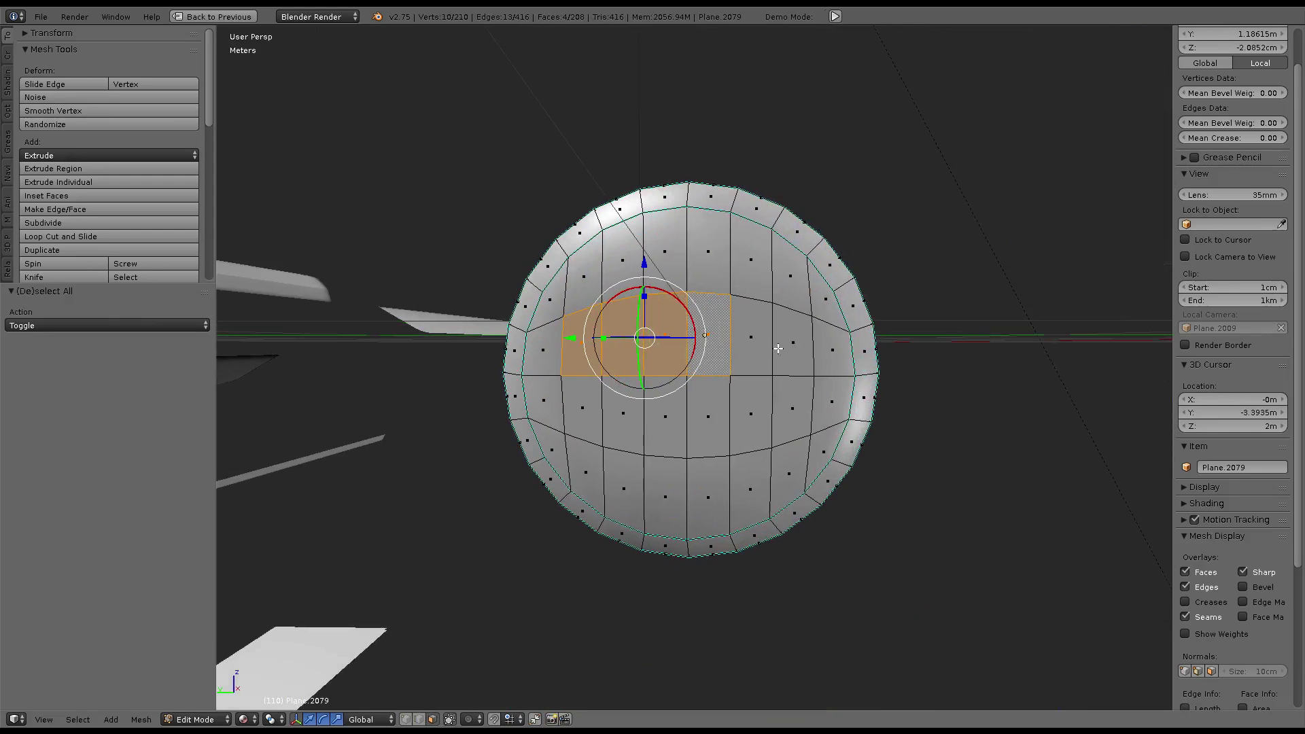
{"action": "right_click", "coordinate": [768, 342], "text": "shift"}
{"action": "right_click", "coordinate": [790, 408], "text": "shift"}
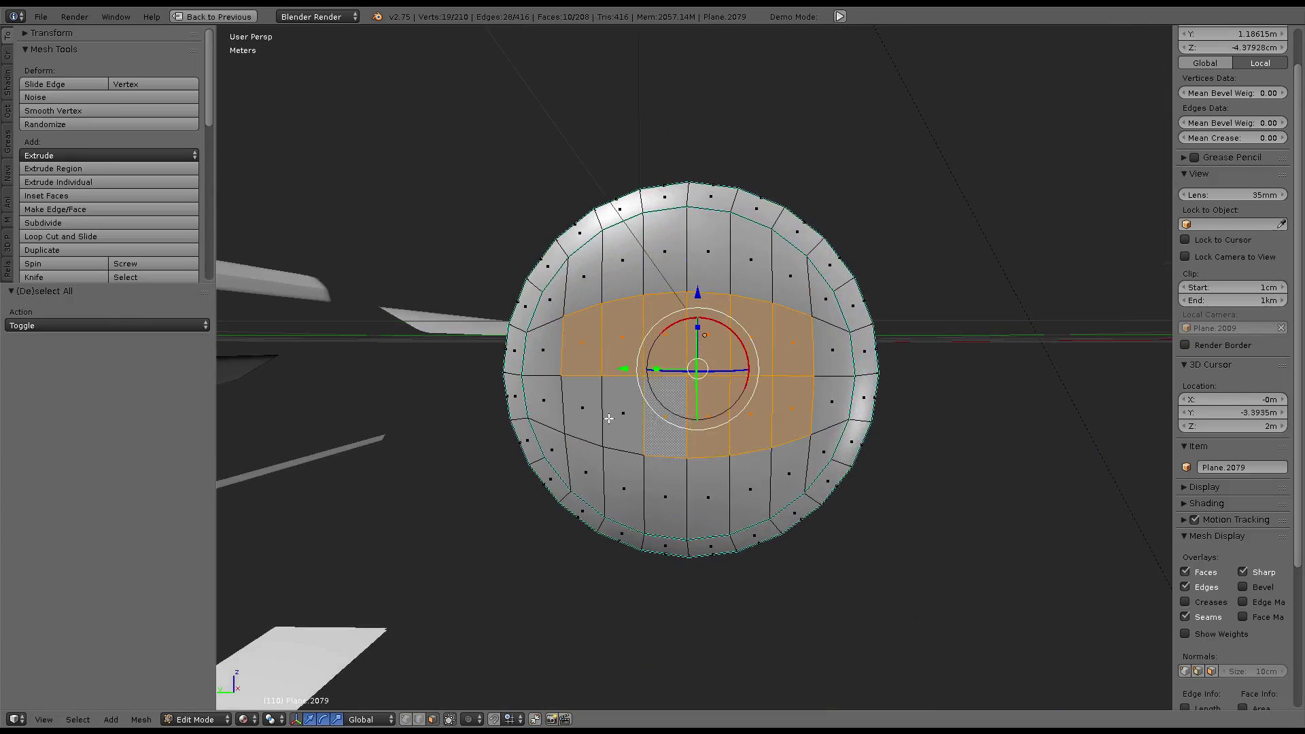
{"action": "key", "text": "w"}
{"action": "left_click", "coordinate": [724, 347]}
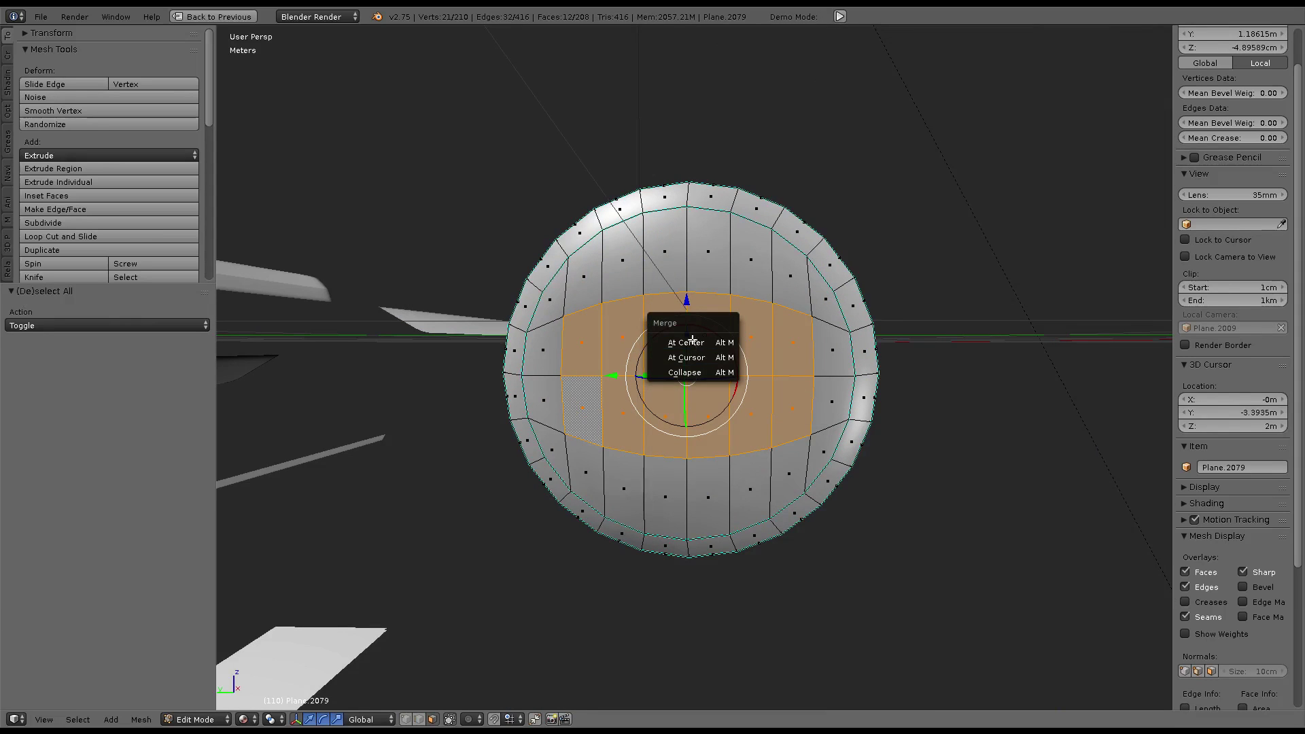
{"action": "left_click", "coordinate": [693, 342]}
{"action": "middle_click_drag", "start_coordinate": [692, 342], "coordinate": [615, 318]}
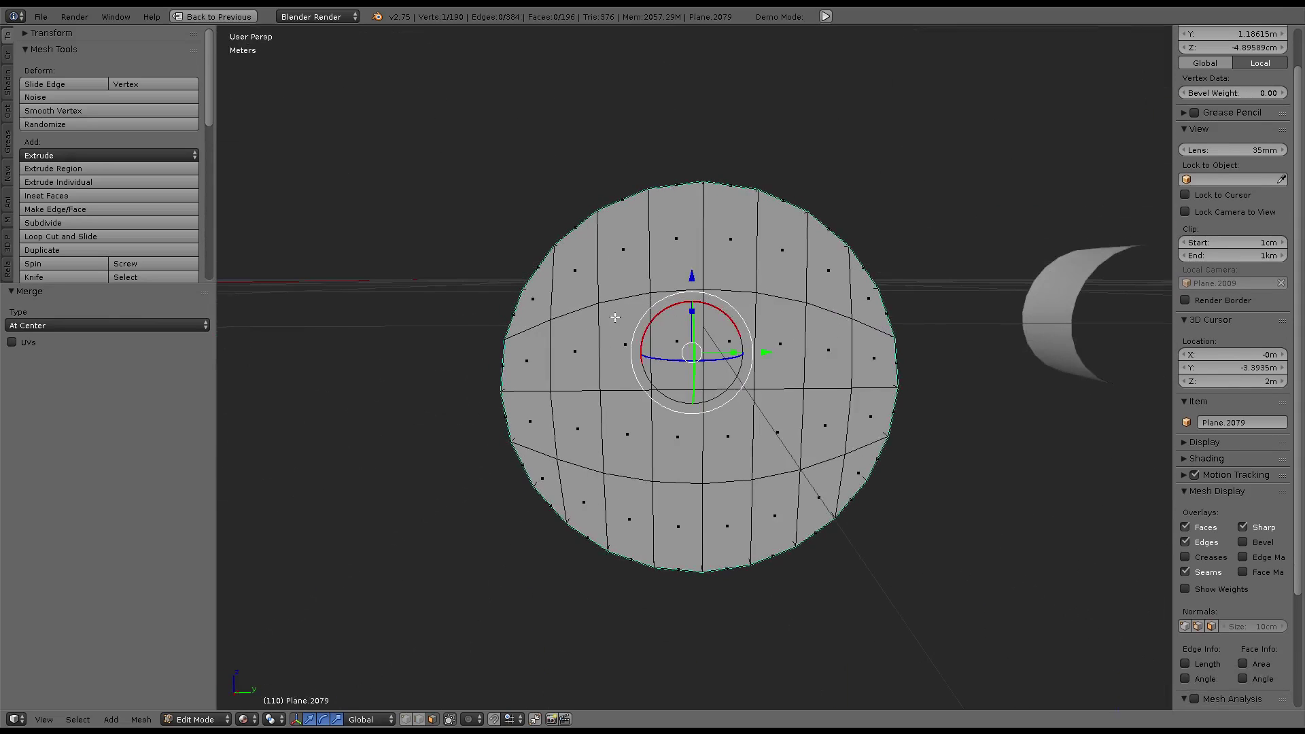
Merge another band of adjacent faces into one point and leave Edit Mode
{"action": "left_click", "coordinate": [650, 328]}
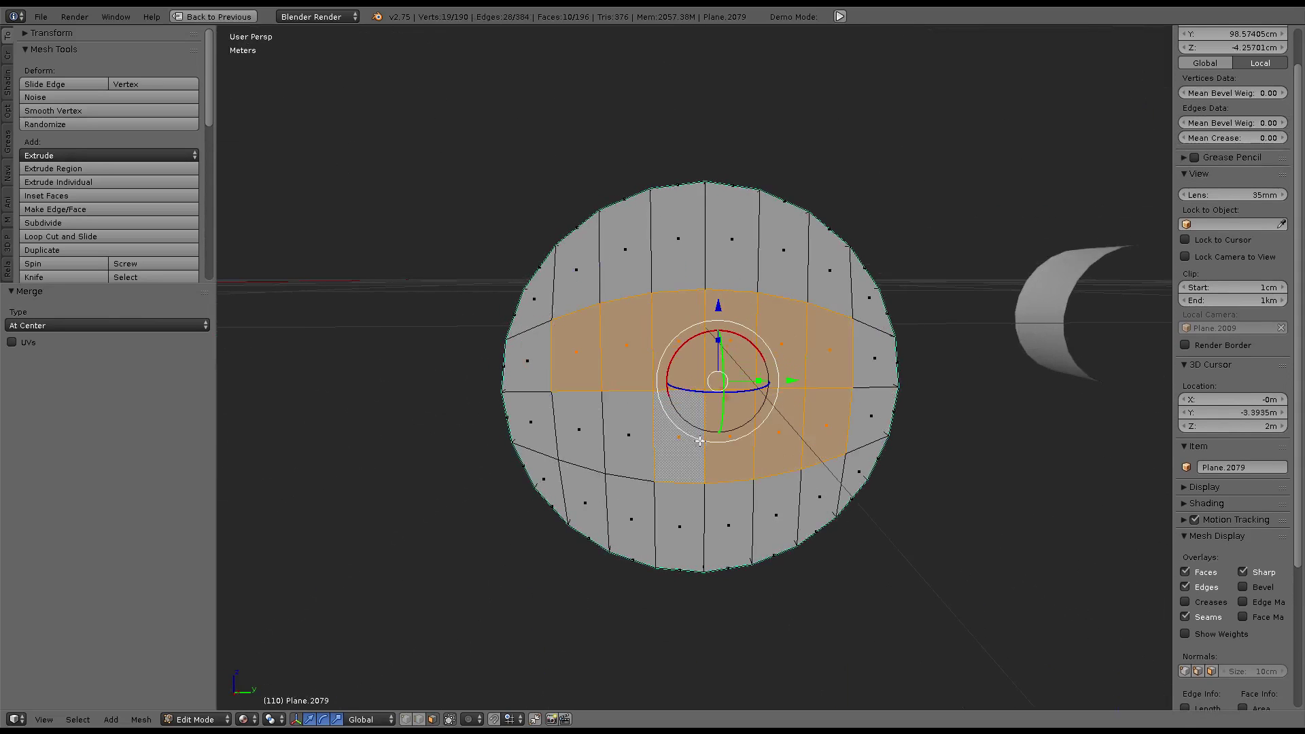
{"action": "key", "text": "w"}
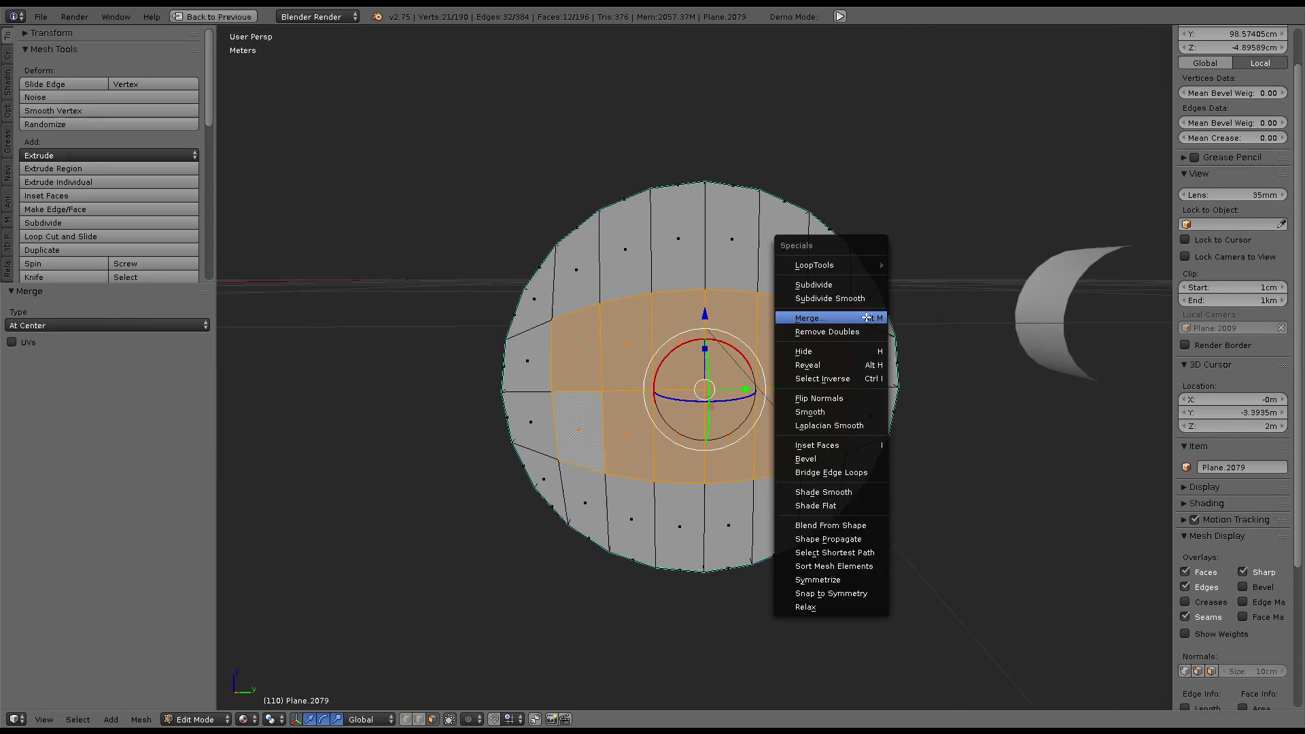
{"action": "left_click", "coordinate": [867, 314]}
{"action": "middle_click_drag", "start_coordinate": [868, 310], "coordinate": [611, 281]}
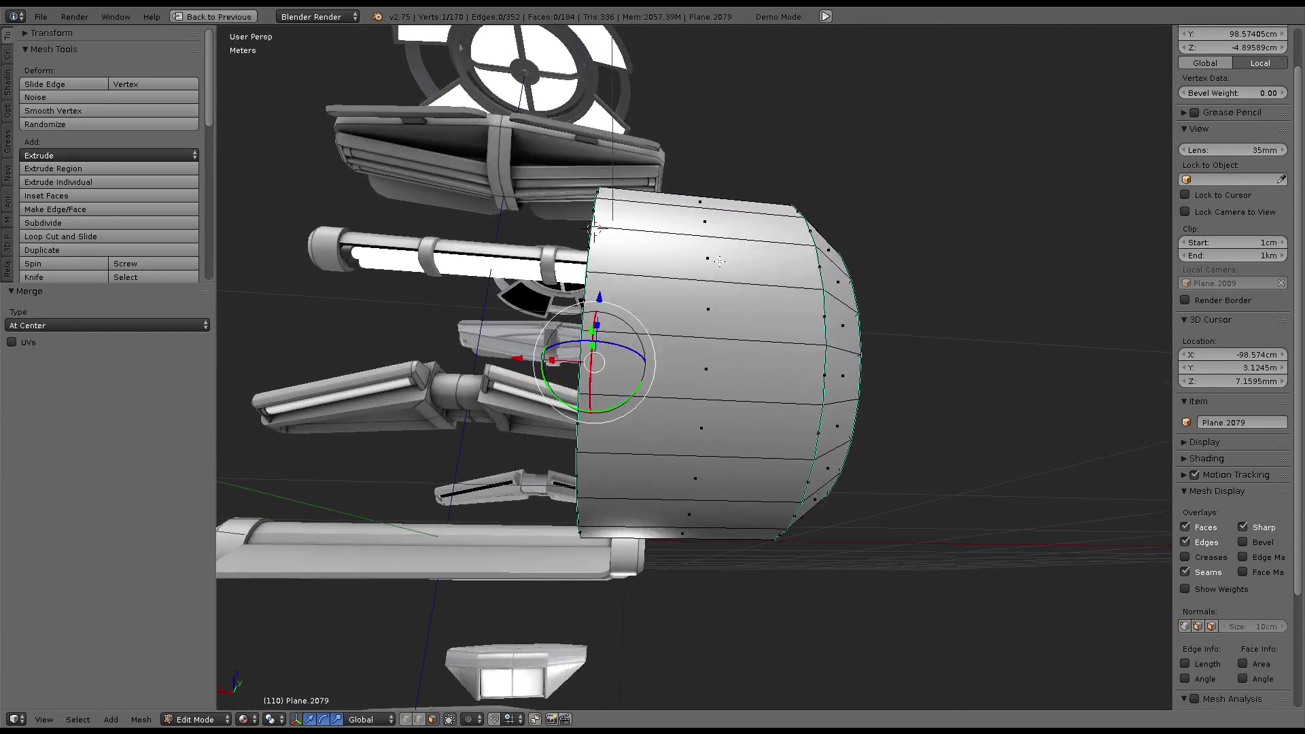
{"action": "key", "text": "Tab"}
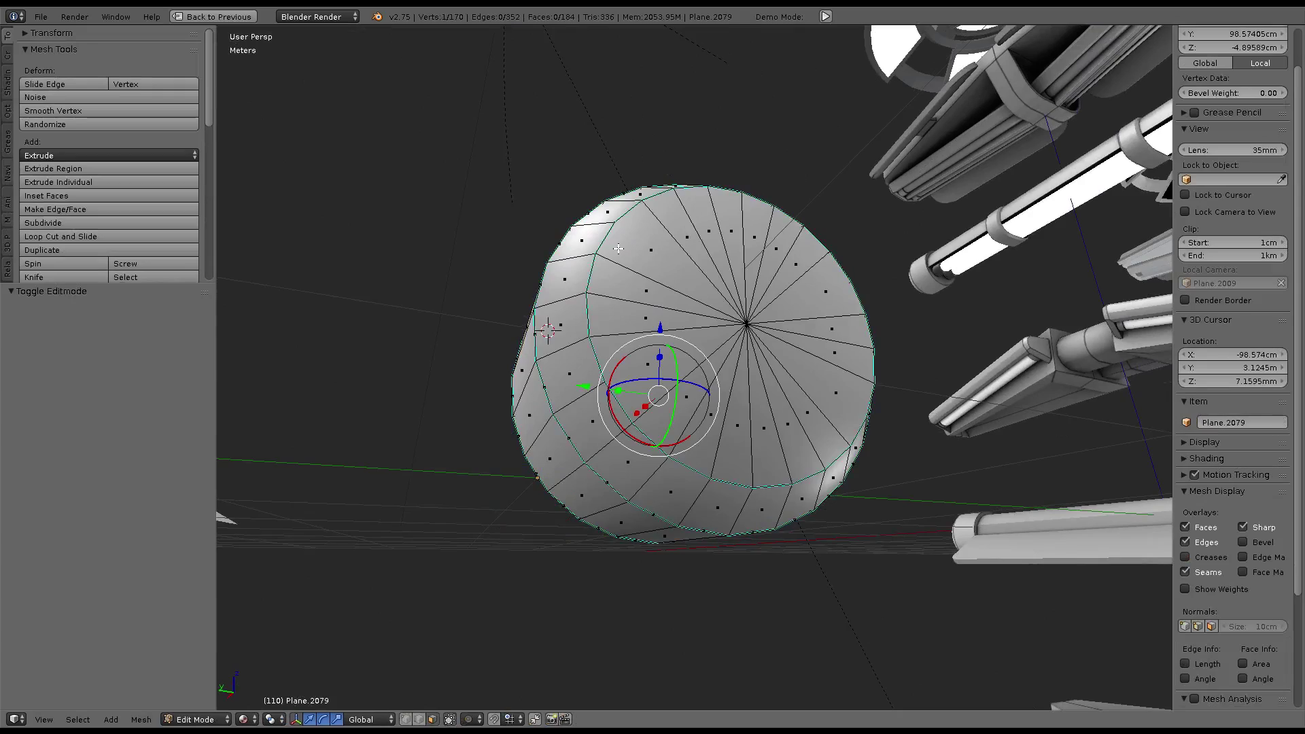
Select faces of the triangle fan around the cap's centre pole
{"action": "middle_click_drag", "start_coordinate": [618, 249], "coordinate": [533, 288]}
{"action": "scroll", "coordinate": [626, 341], "scroll_direction": "up", "scroll_amount": 3}
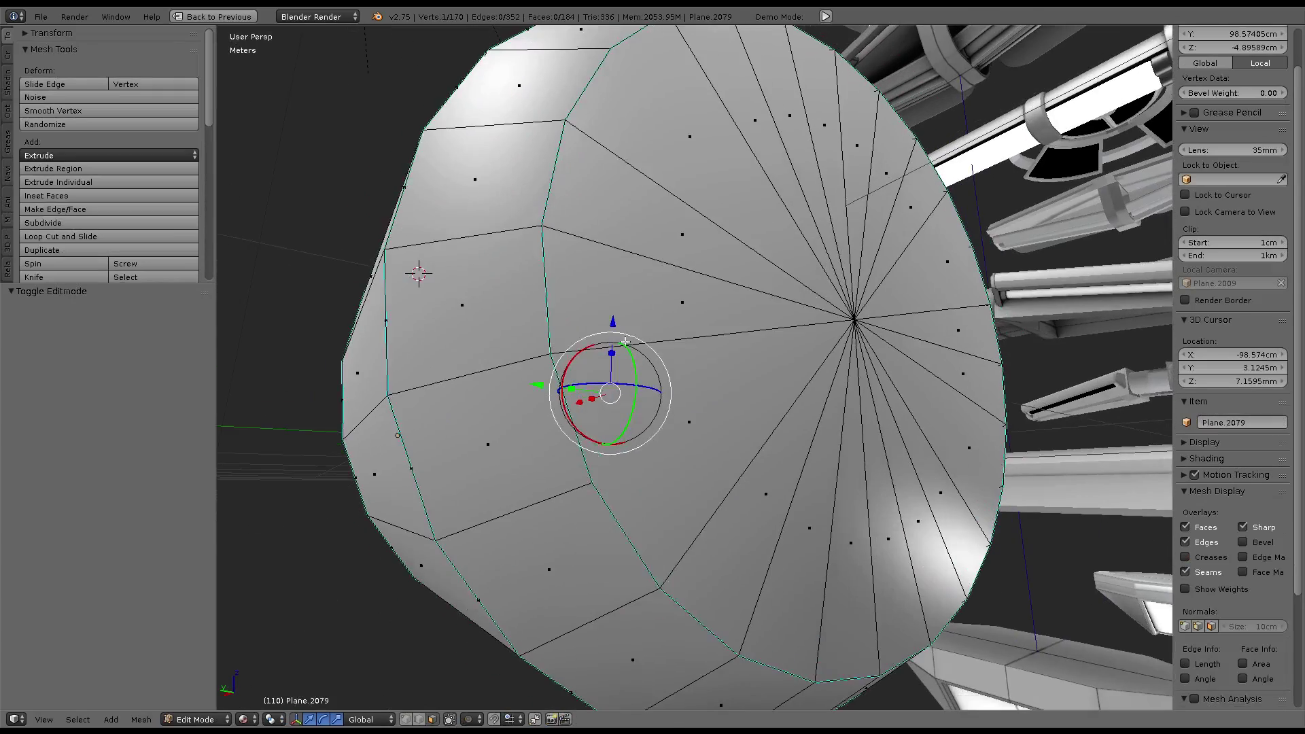
{"action": "scroll", "coordinate": [625, 341], "scroll_direction": "down", "scroll_amount": 5}
{"action": "mouse_move", "coordinate": [625, 341]}
{"action": "middle_mouse_down"}
{"action": "mouse_move", "coordinate": [796, 359]}
{"action": "mouse_move", "coordinate": [769, 425]}
{"action": "middle_mouse_up"}
{"action": "right_click", "coordinate": [795, 359]}
{"action": "right_click", "coordinate": [769, 426], "text": "shift"}
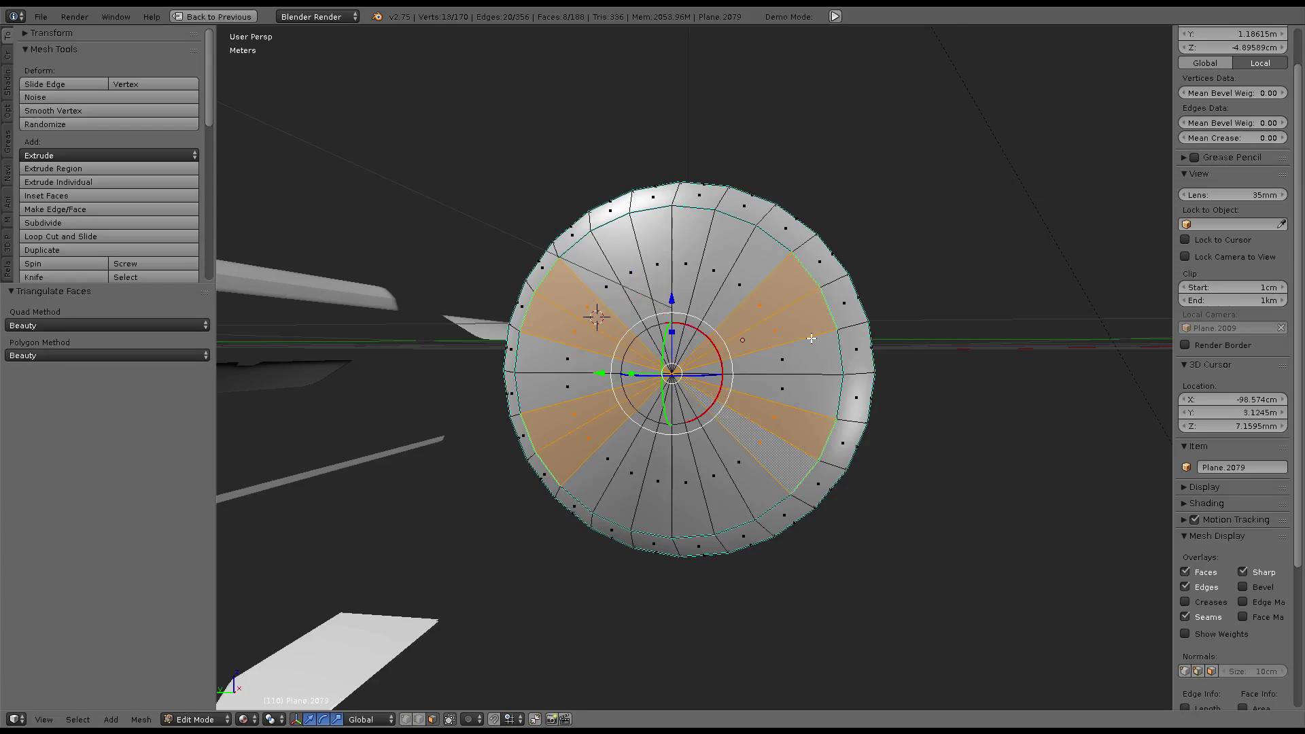
{"action": "scroll", "coordinate": [812, 339], "scroll_direction": "up", "scroll_amount": 3}
{"action": "key", "text": "Tab"}
{"action": "scroll", "coordinate": [765, 340], "scroll_direction": "down", "scroll_amount": 3}
Unhide the detailed cap, select all of the low-poly cap's mesh, and maximise the image editor
{"action": "key", "text": "alt+h"}
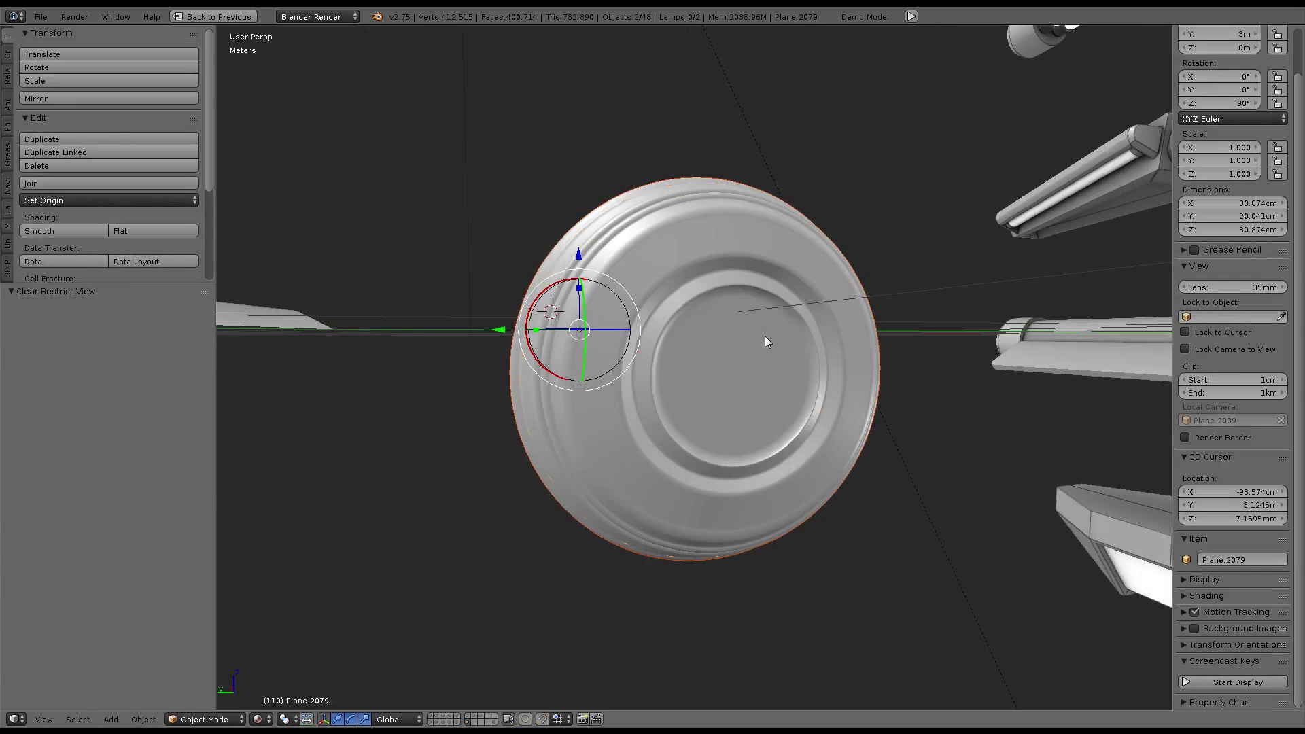
{"action": "right_click", "coordinate": [707, 247]}
{"action": "middle_click_drag", "start_coordinate": [707, 248], "coordinate": [968, 417]}
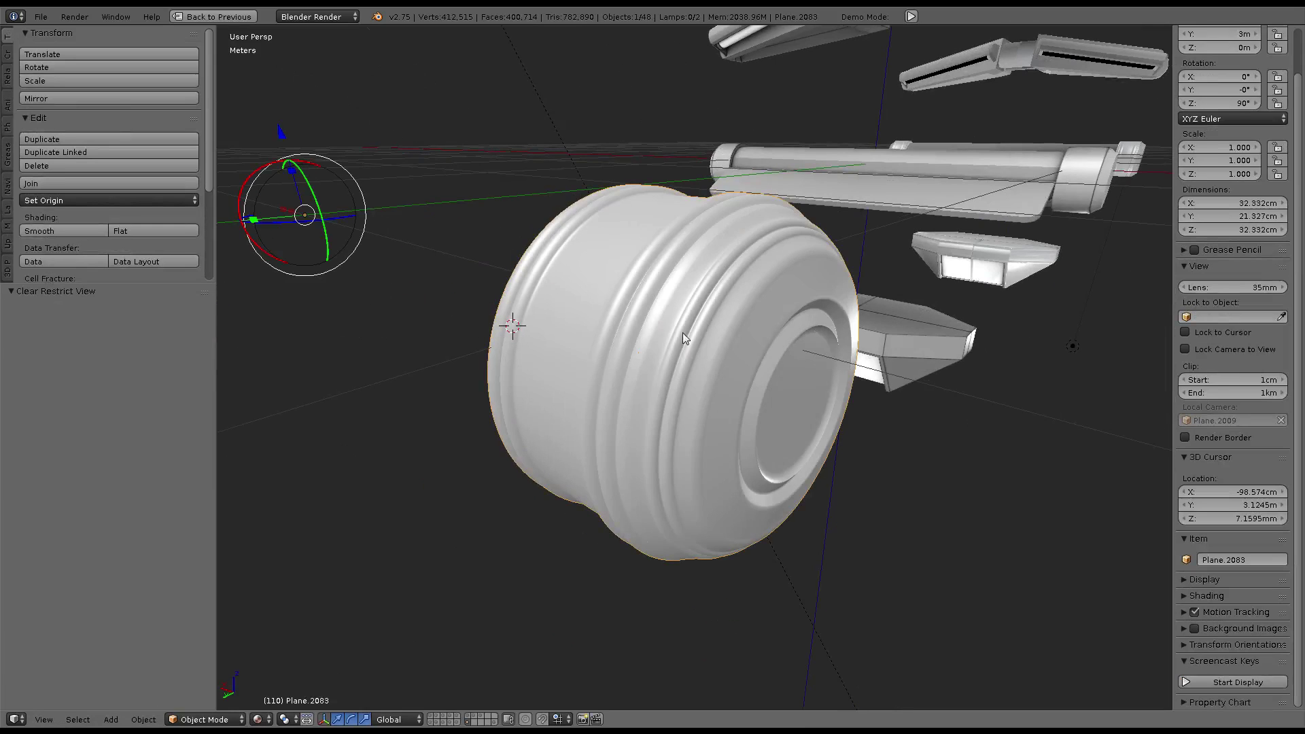
{"action": "right_click", "coordinate": [783, 313]}
{"action": "key", "text": "Tab"}
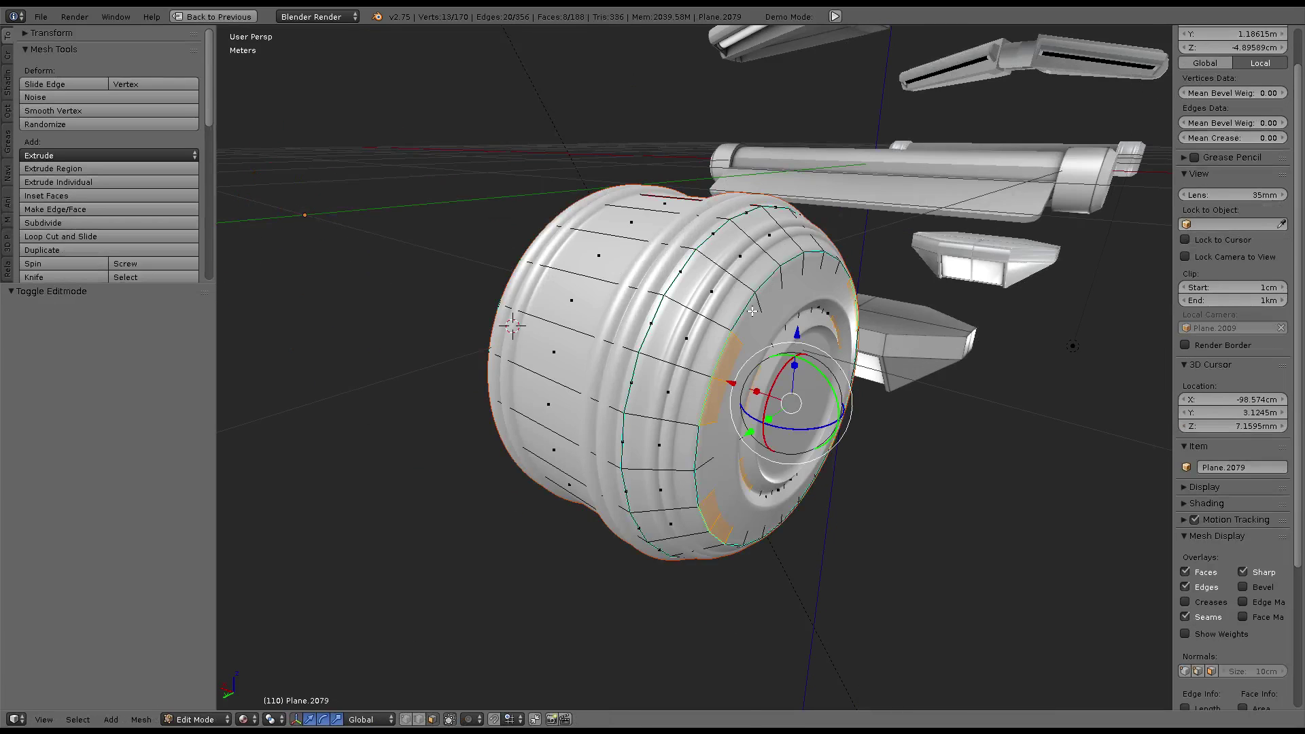
{"action": "key", "text": "ctrl+Up"}
{"action": "key", "text": "a"}
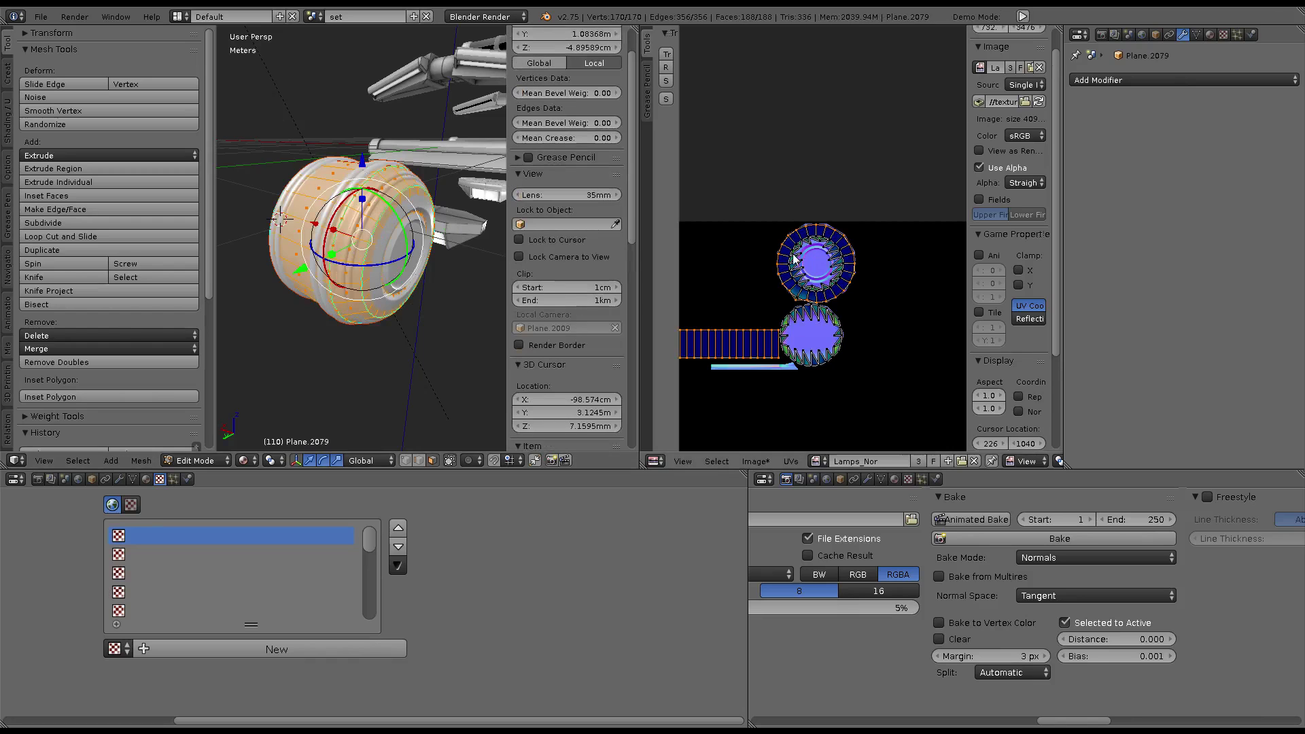
{"action": "key", "text": "ctrl+Up"}
Select the rectangular strip UV island with L over the Lamps_Nor map
{"action": "scroll", "coordinate": [874, 306], "scroll_direction": "up", "scroll_amount": 3}
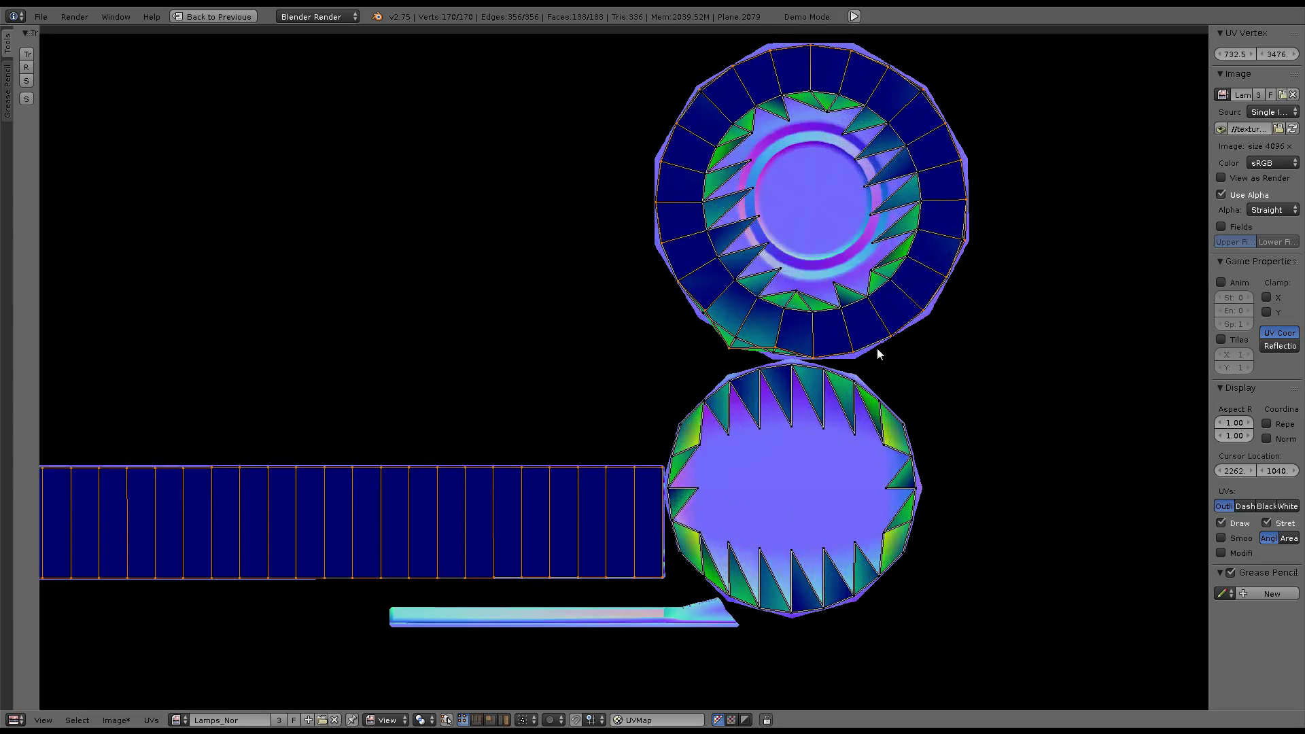
{"action": "scroll", "coordinate": [619, 267], "scroll_direction": "up", "scroll_amount": 4}
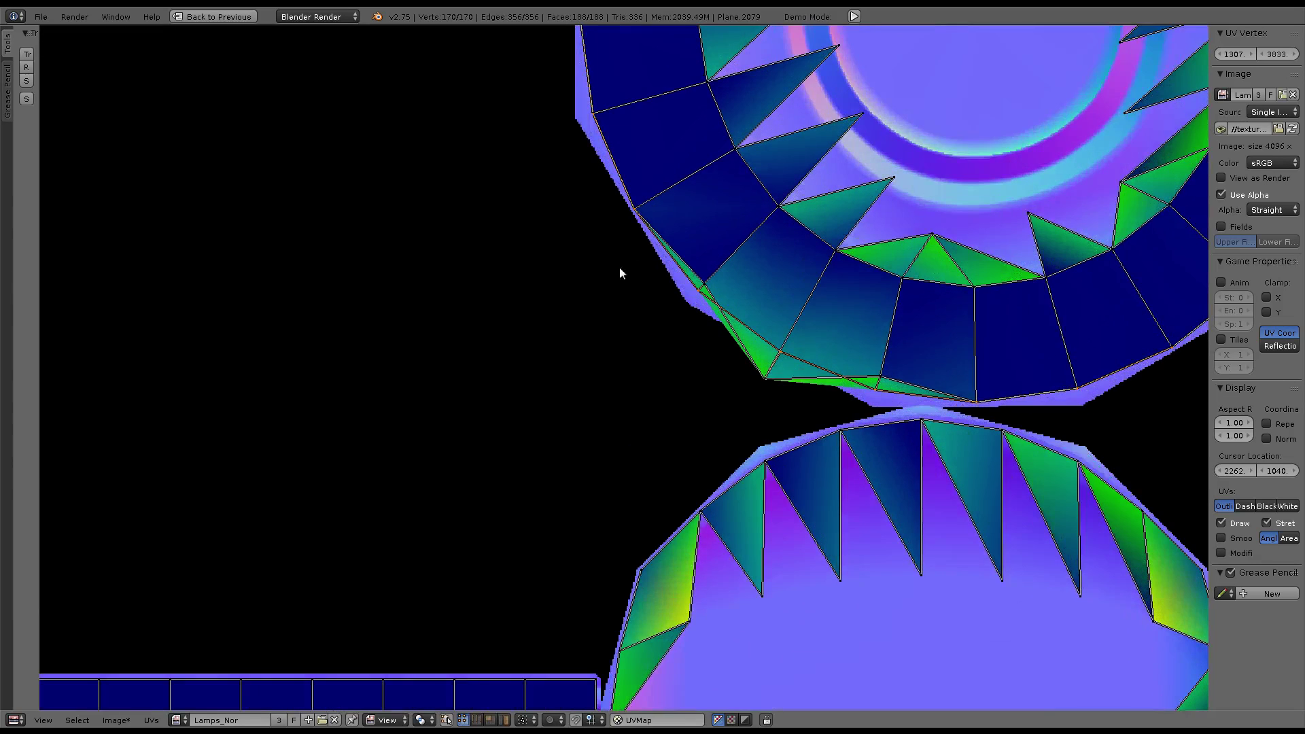
{"action": "scroll", "coordinate": [627, 164], "scroll_direction": "down", "scroll_amount": 4}
{"action": "left_click", "coordinate": [628, 147]}
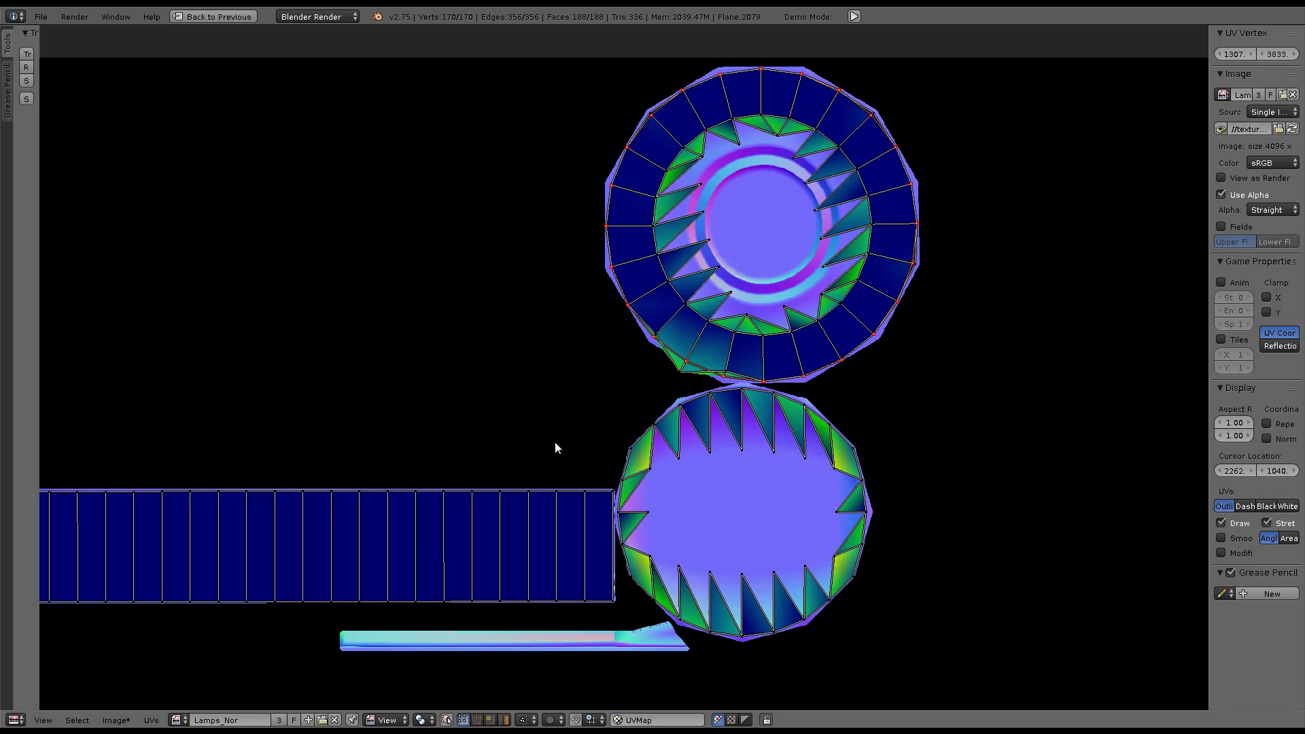
{"action": "right_click", "coordinate": [524, 502]}
{"action": "key", "text": "l"}
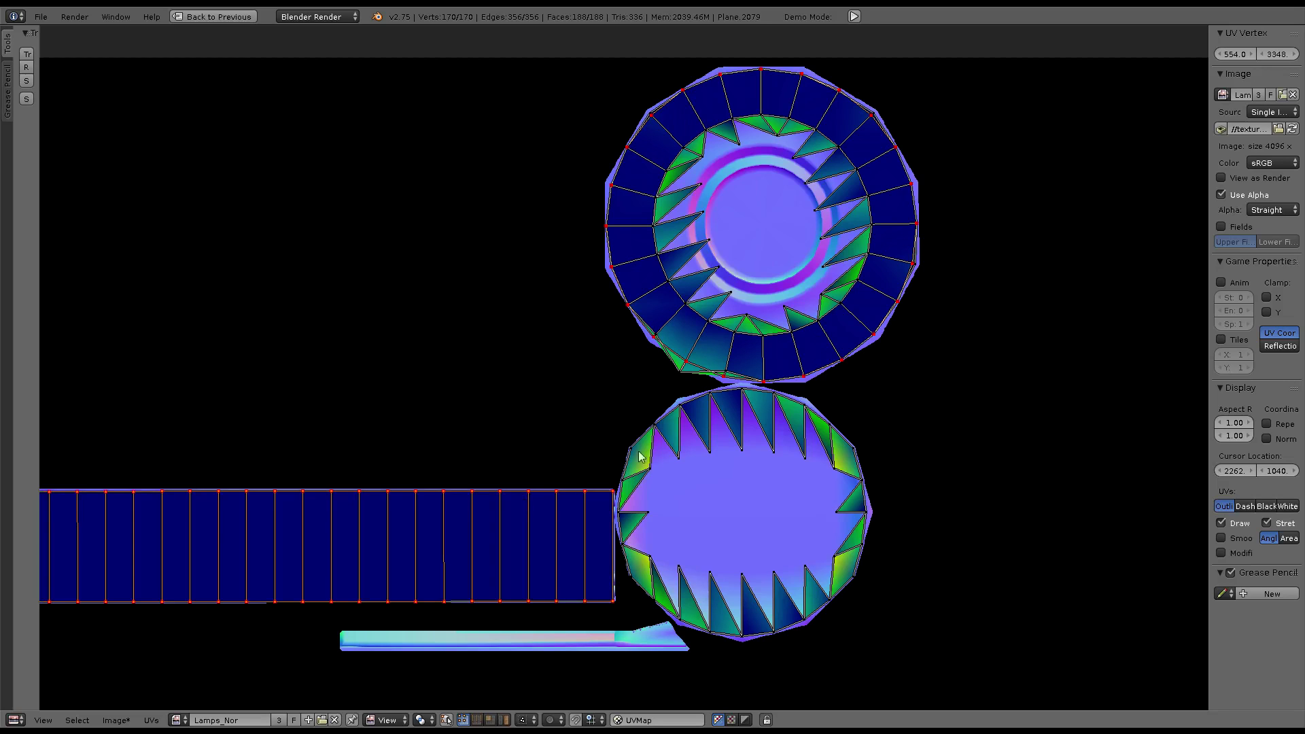
Inspect the UV islands and select a vertex on the lower circle island
{"action": "scroll", "coordinate": [802, 344], "scroll_direction": "down", "scroll_amount": 4}
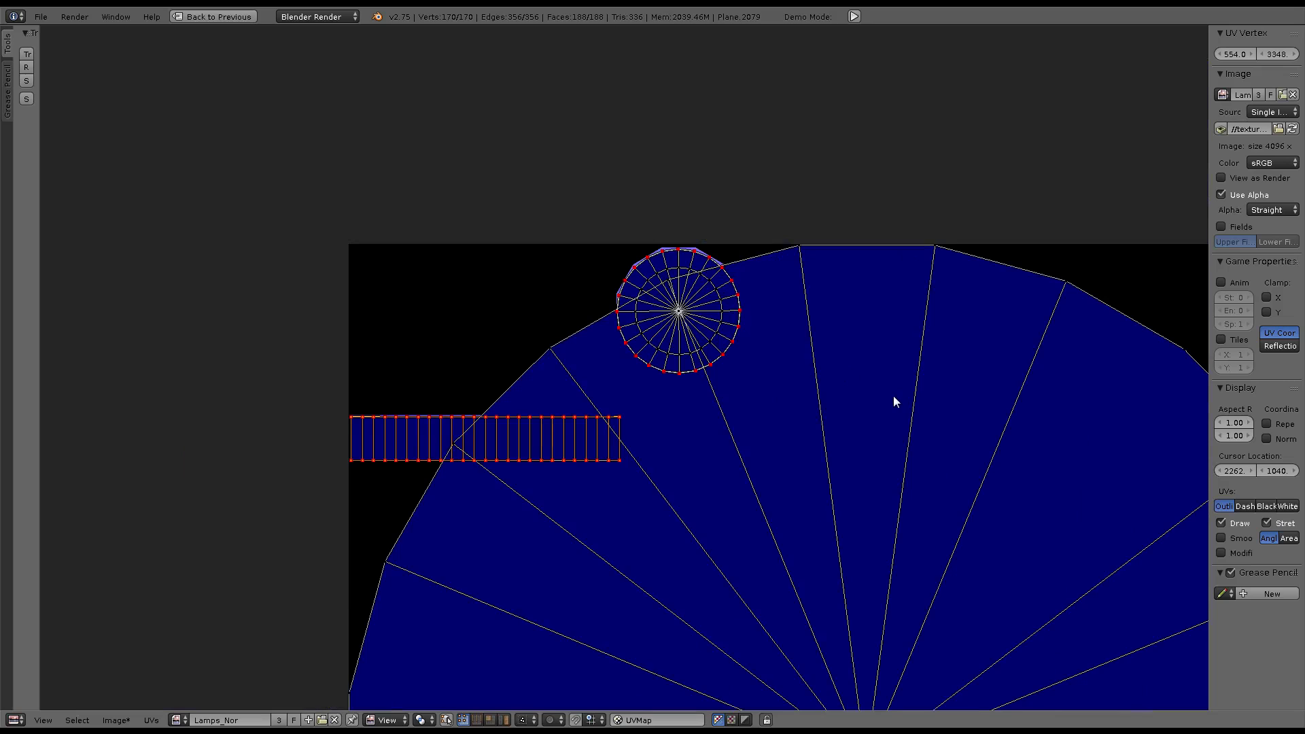
{"action": "scroll", "coordinate": [782, 371], "scroll_direction": "up", "scroll_amount": 2}
{"action": "scroll", "coordinate": [741, 340], "scroll_direction": "up", "scroll_amount": 4}
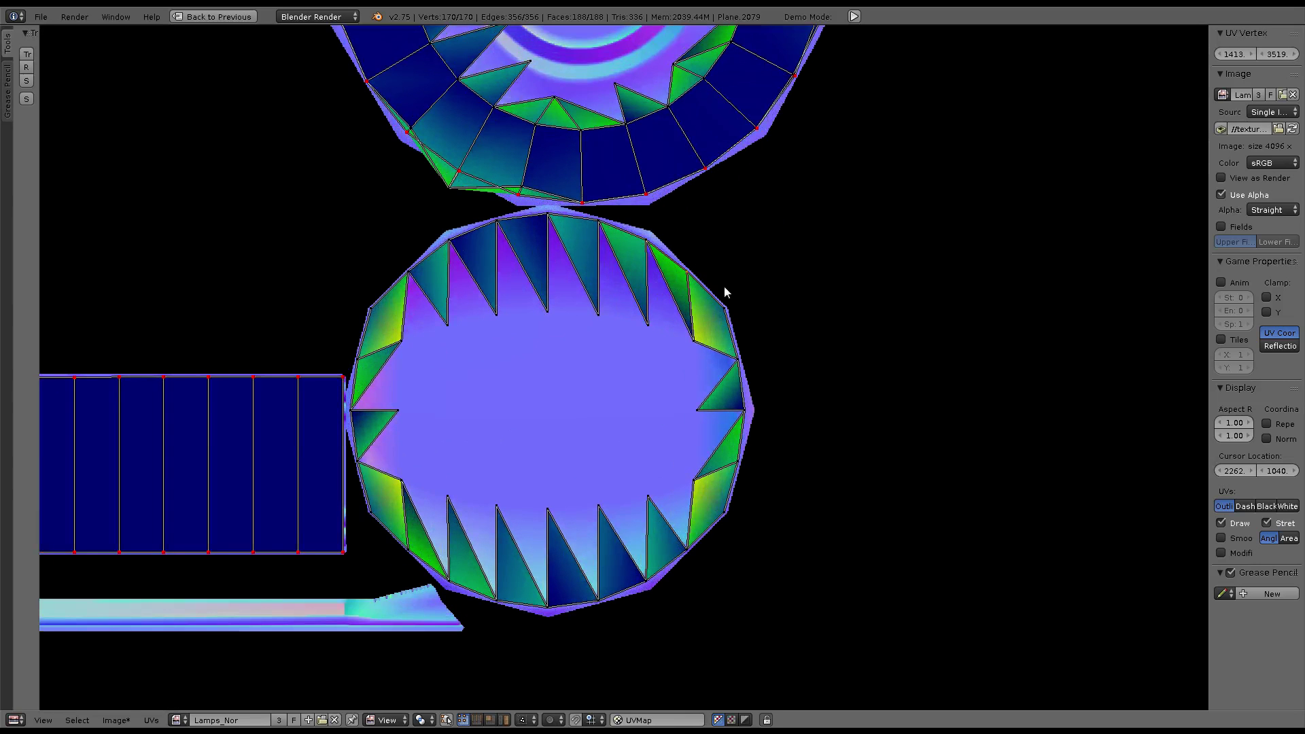
{"action": "scroll", "coordinate": [700, 496], "scroll_direction": "down", "scroll_amount": 1}
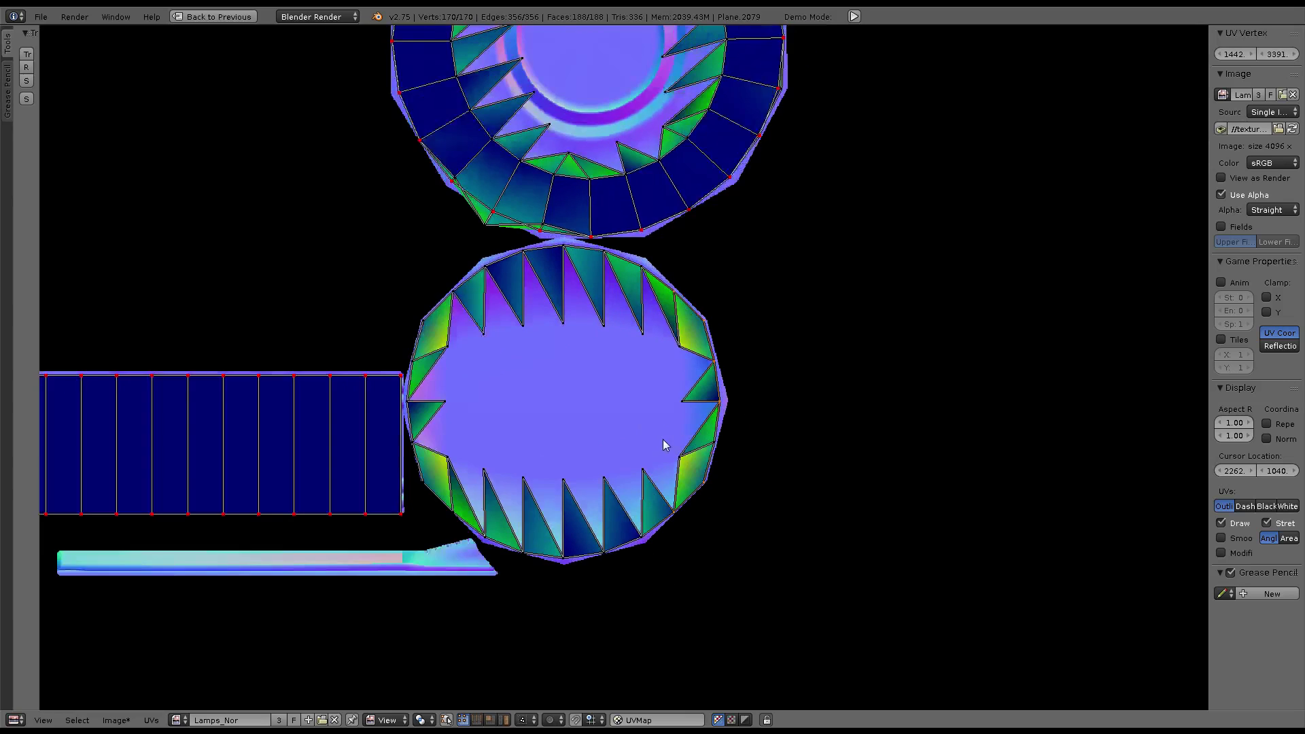
{"action": "scroll", "coordinate": [680, 425], "scroll_direction": "down", "scroll_amount": 9}
{"action": "scroll", "coordinate": [714, 339], "scroll_direction": "up", "scroll_amount": 6}
{"action": "scroll", "coordinate": [707, 421], "scroll_direction": "up", "scroll_amount": 3}
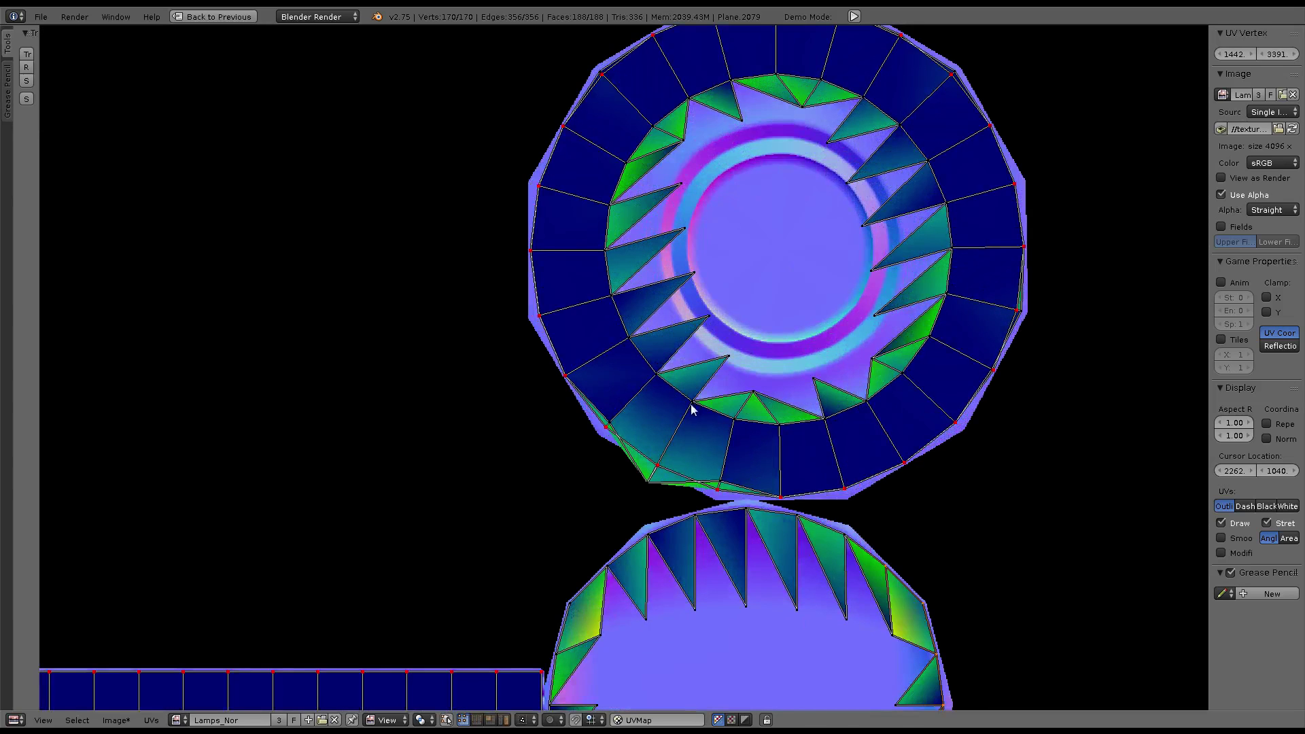
{"action": "scroll", "coordinate": [680, 401], "scroll_direction": "down", "scroll_amount": 1}
{"action": "scroll", "coordinate": [612, 489], "scroll_direction": "up", "scroll_amount": 1}
{"action": "scroll", "coordinate": [563, 507], "scroll_direction": "up", "scroll_amount": 2}
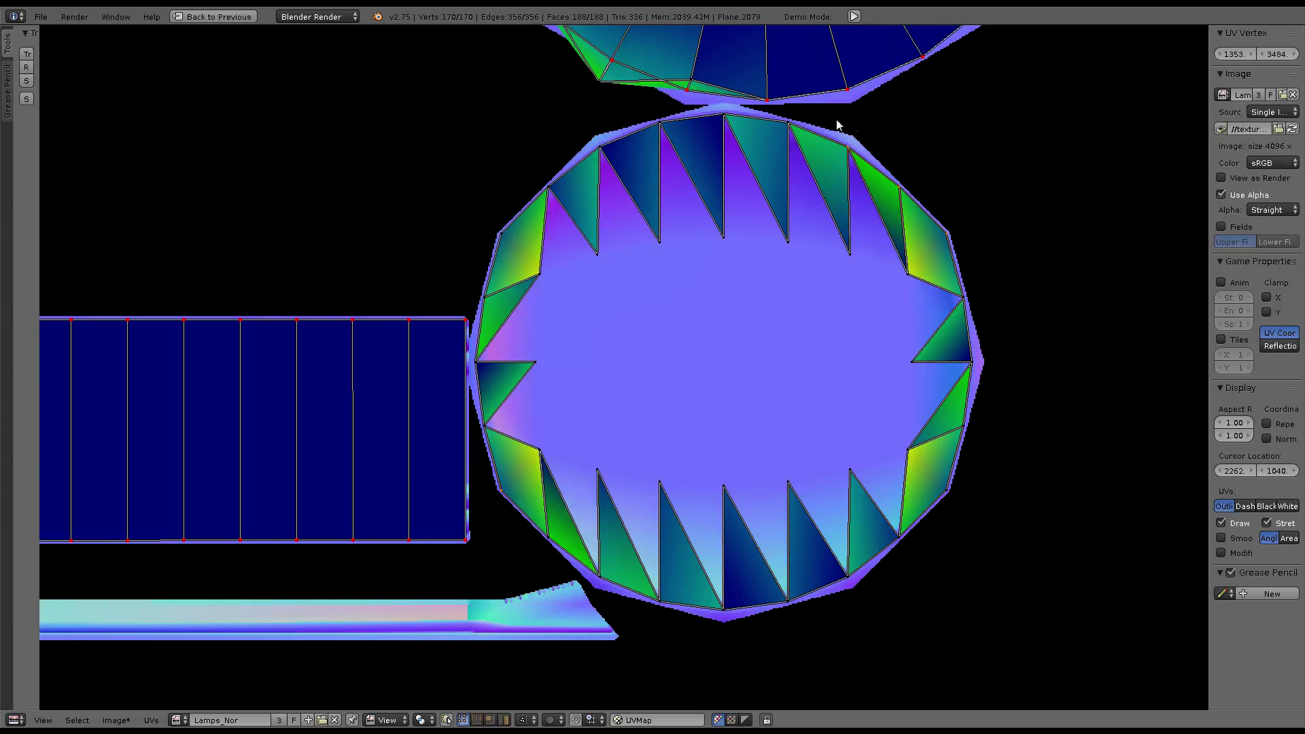
{"action": "scroll", "coordinate": [917, 197], "scroll_direction": "down", "scroll_amount": 2}
{"action": "scroll", "coordinate": [816, 279], "scroll_direction": "down", "scroll_amount": 5}
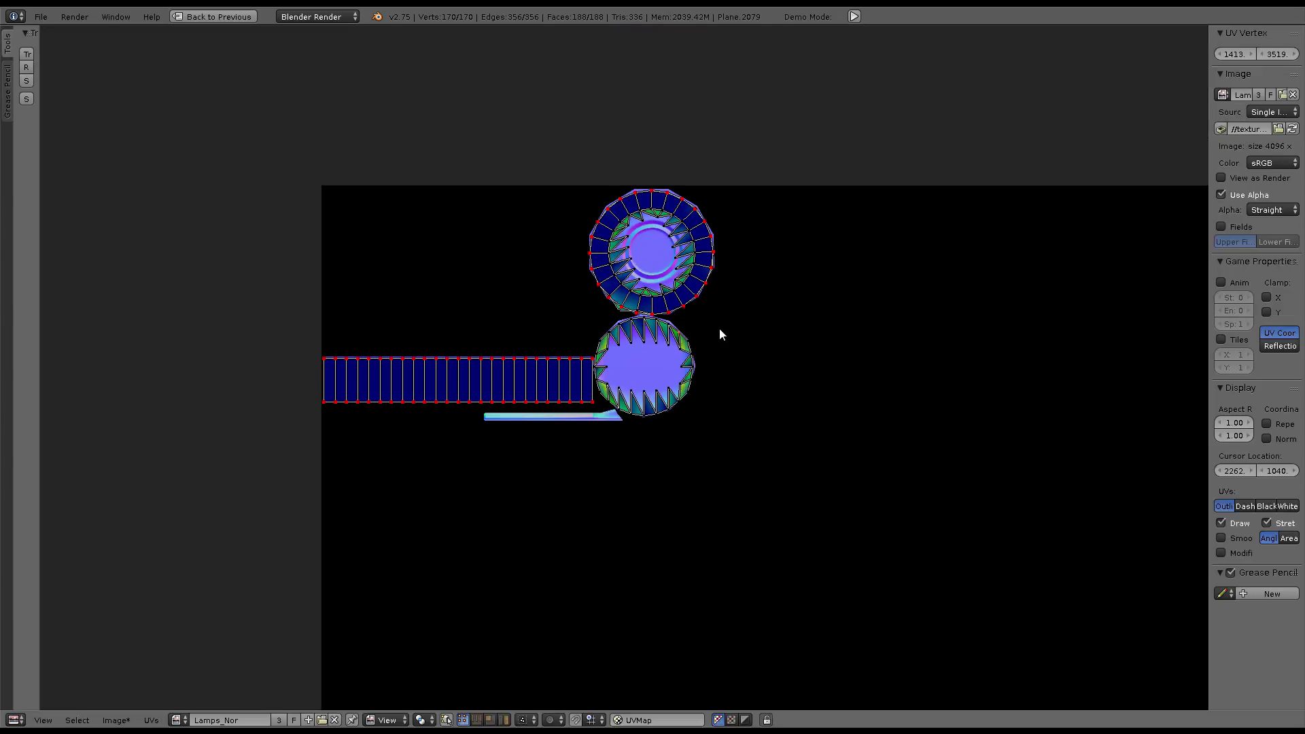
{"action": "scroll", "coordinate": [687, 364], "scroll_direction": "up", "scroll_amount": 2}
{"action": "scroll", "coordinate": [656, 391], "scroll_direction": "up", "scroll_amount": 5}
{"action": "middle_click_drag", "start_coordinate": [667, 326], "coordinate": [787, 370]}
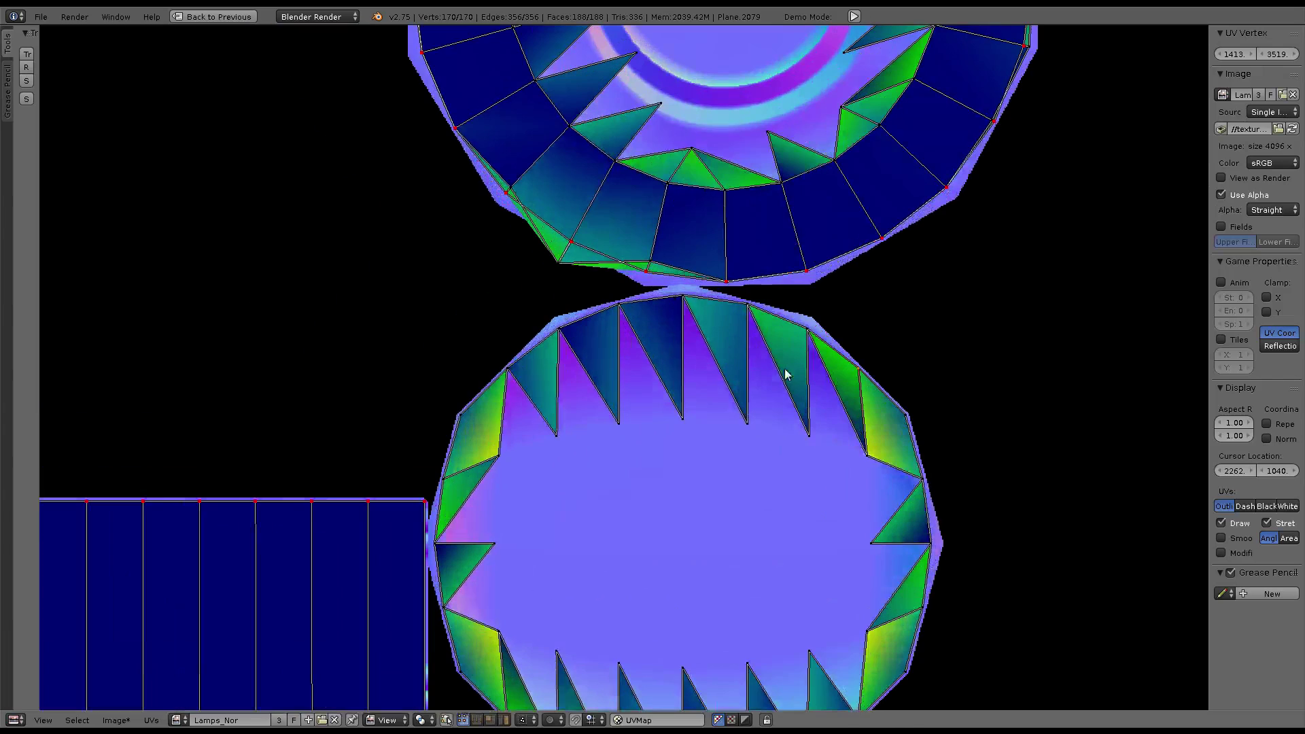
{"action": "right_click", "coordinate": [463, 402]}
{"action": "scroll", "coordinate": [680, 296], "scroll_direction": "down", "scroll_amount": 4}
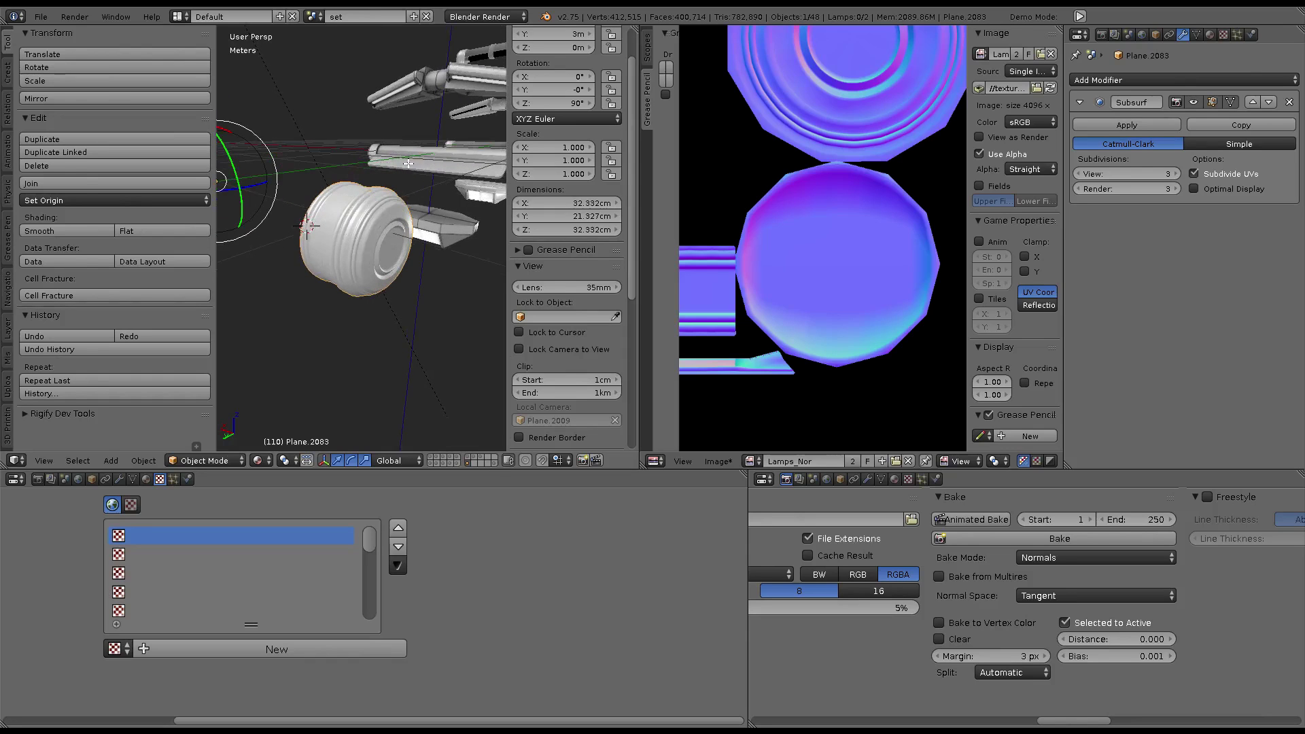
Display the cap's UVs, then reselect the low-poly cap without moving it
{"action": "key", "text": "Tab"}
{"action": "key", "text": "a"}
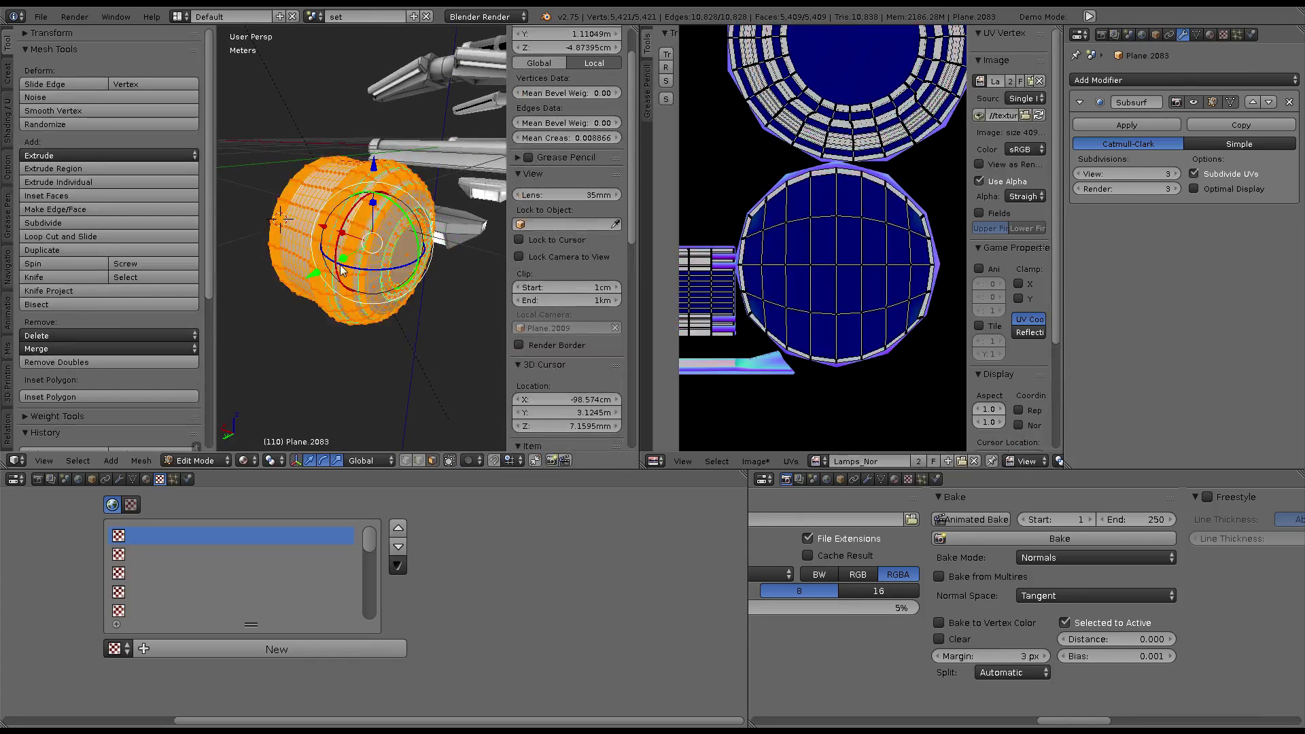
{"action": "key", "text": "Tab"}
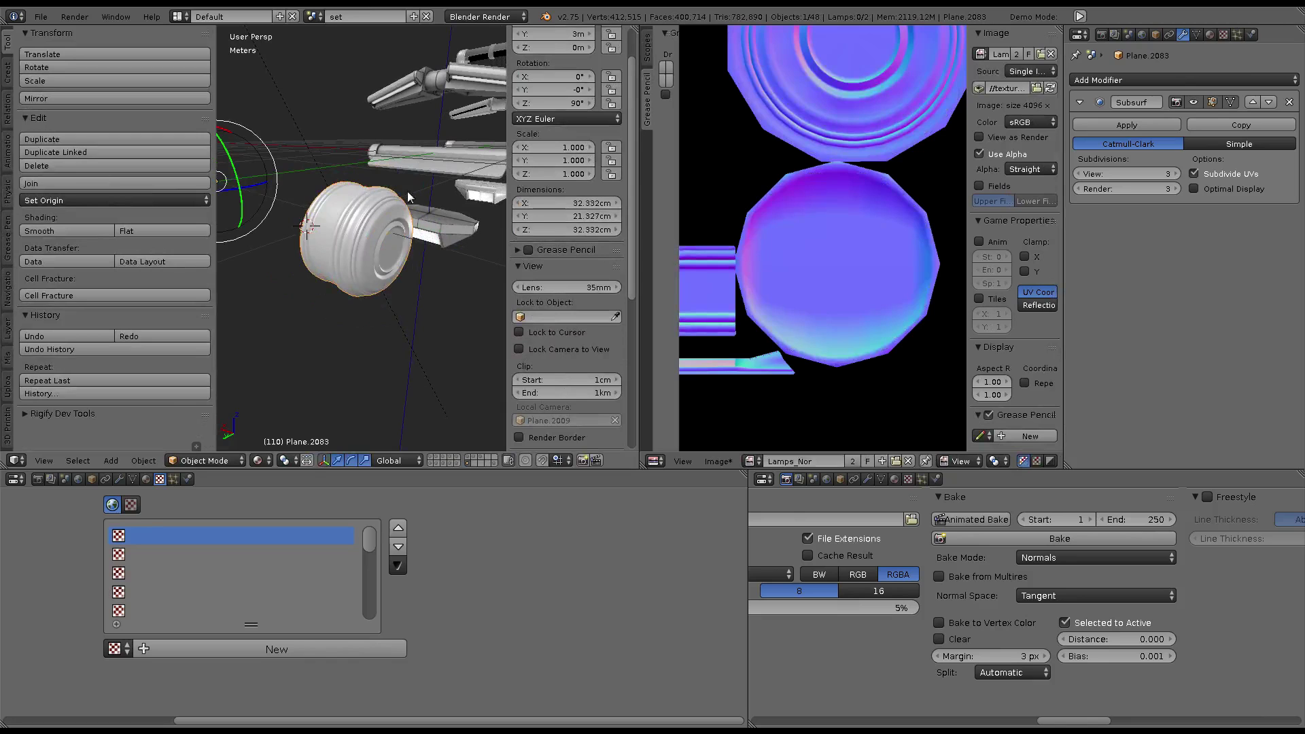
{"action": "right_click", "coordinate": [344, 218]}
{"action": "key", "text": "g"}
{"action": "right_click", "coordinate": [394, 197]}
Select all low-poly cap vertices to show every UV, frame the mesh, and exit Edit Mode
{"action": "key", "text": "Tab"}
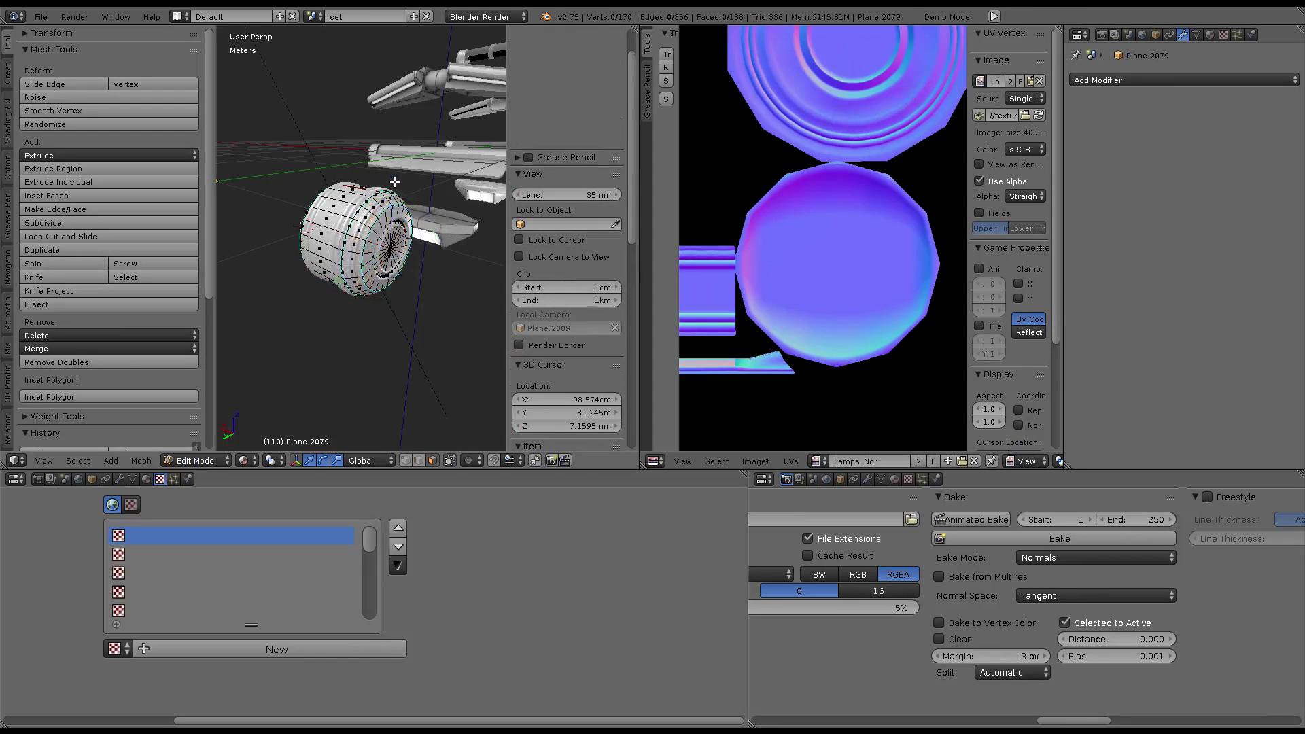
{"action": "key", "text": "a"}
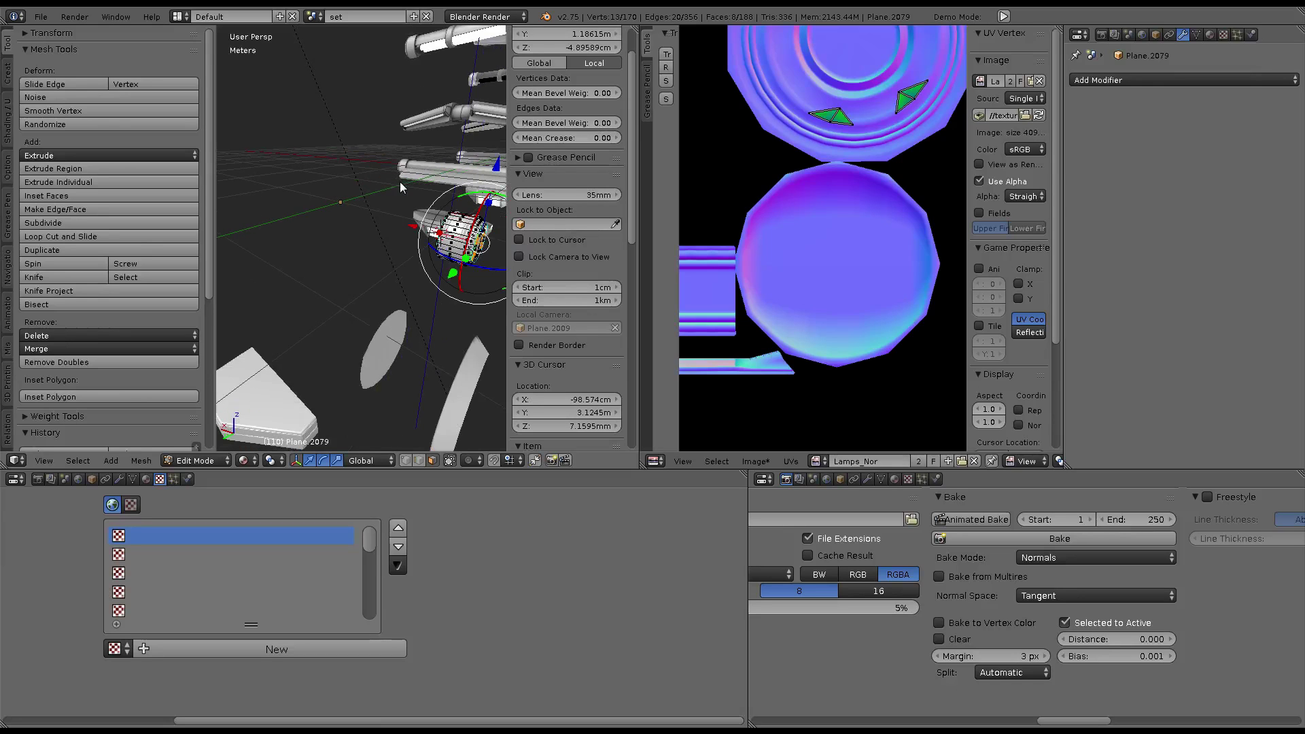
{"action": "key", "text": "a"}
{"action": "key", "text": "a"}
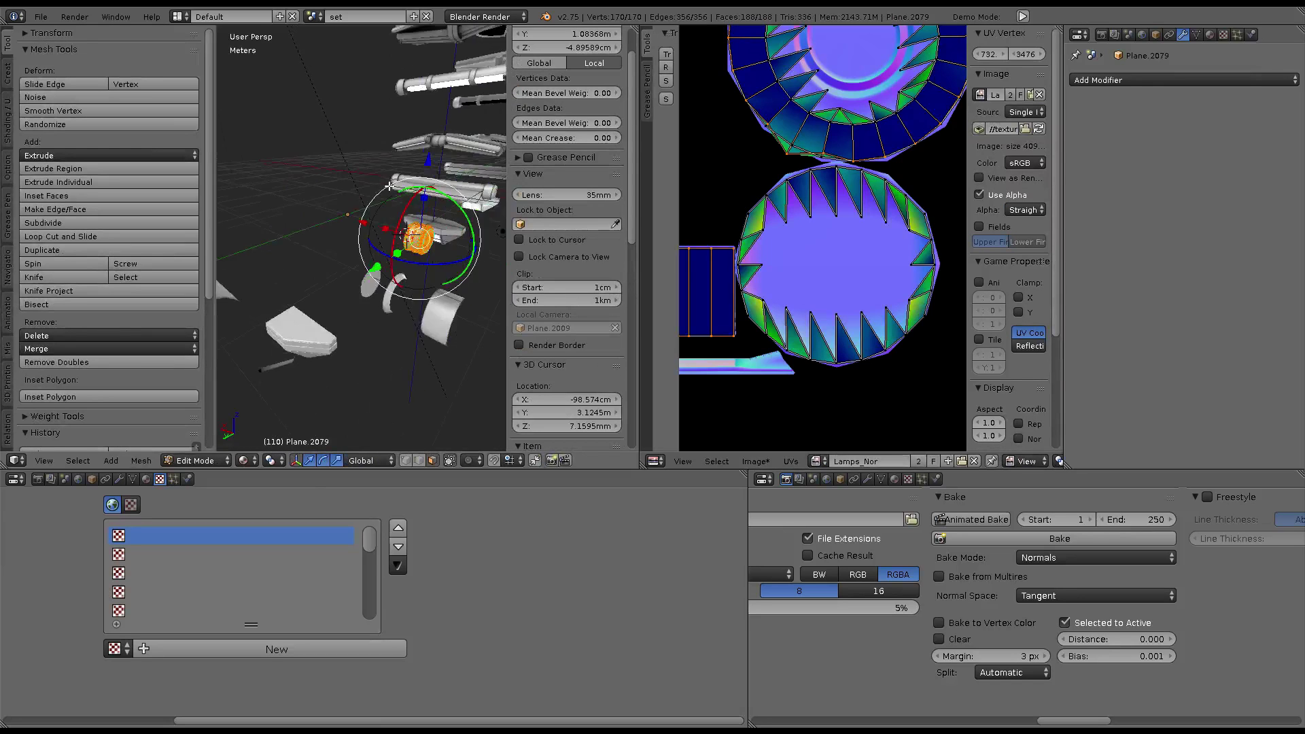
{"action": "mouse_move", "coordinate": [401, 182]}
{"action": "middle_mouse_down"}
{"action": "mouse_move", "coordinate": [252, 165]}
{"action": "mouse_move", "coordinate": [397, 176]}
{"action": "middle_mouse_up"}
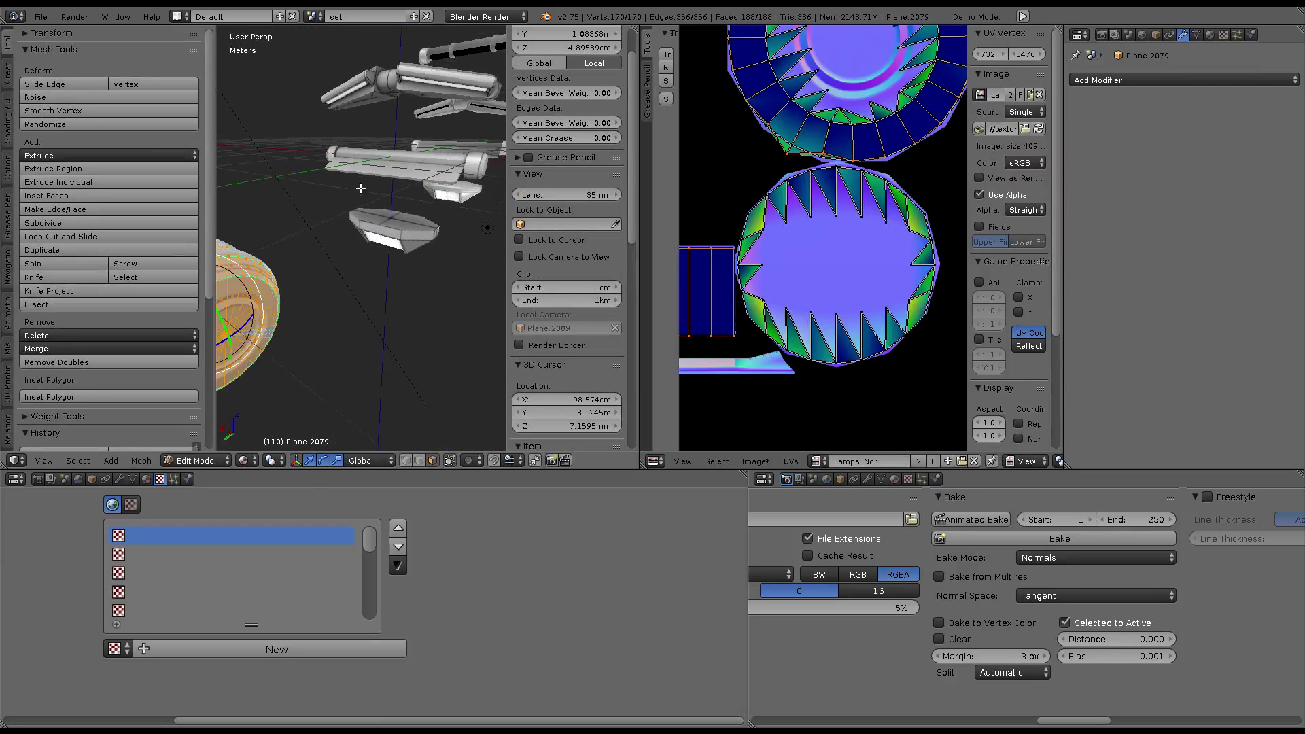
{"action": "key", "text": "KP_Decimal"}
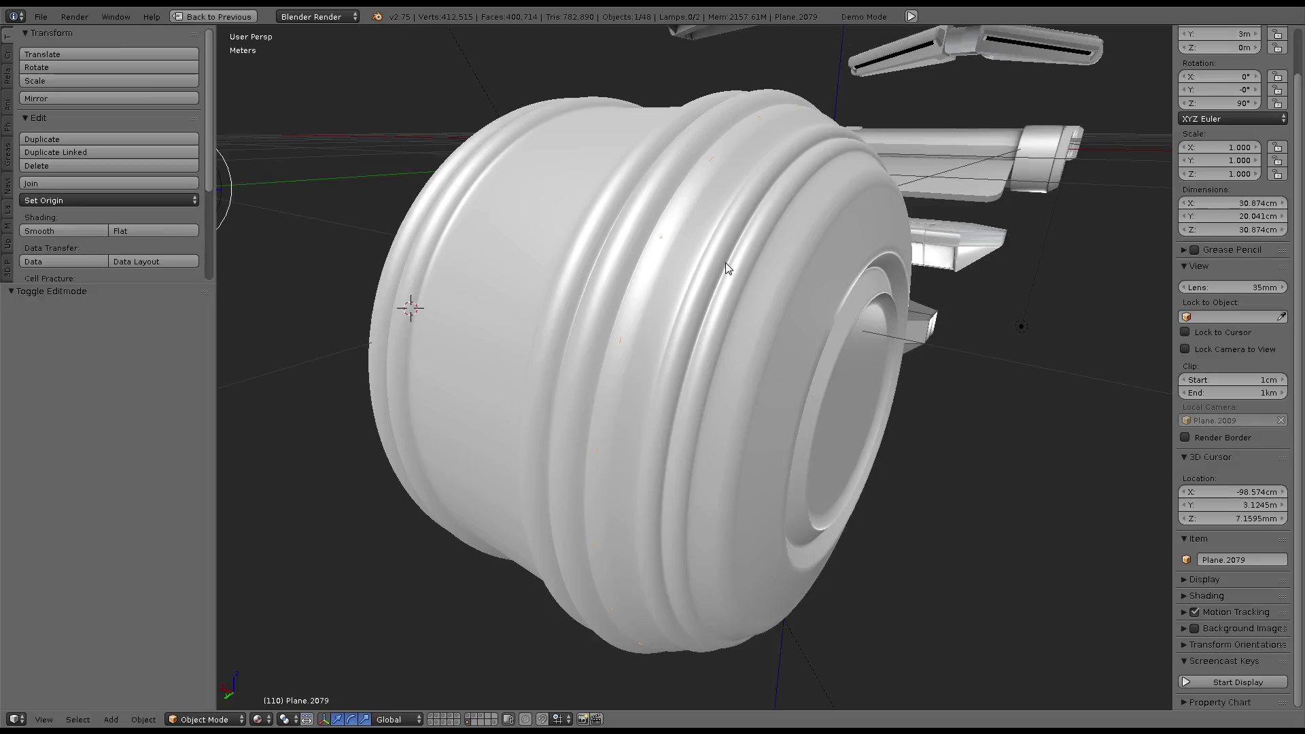
{"action": "key", "text": "Tab"}
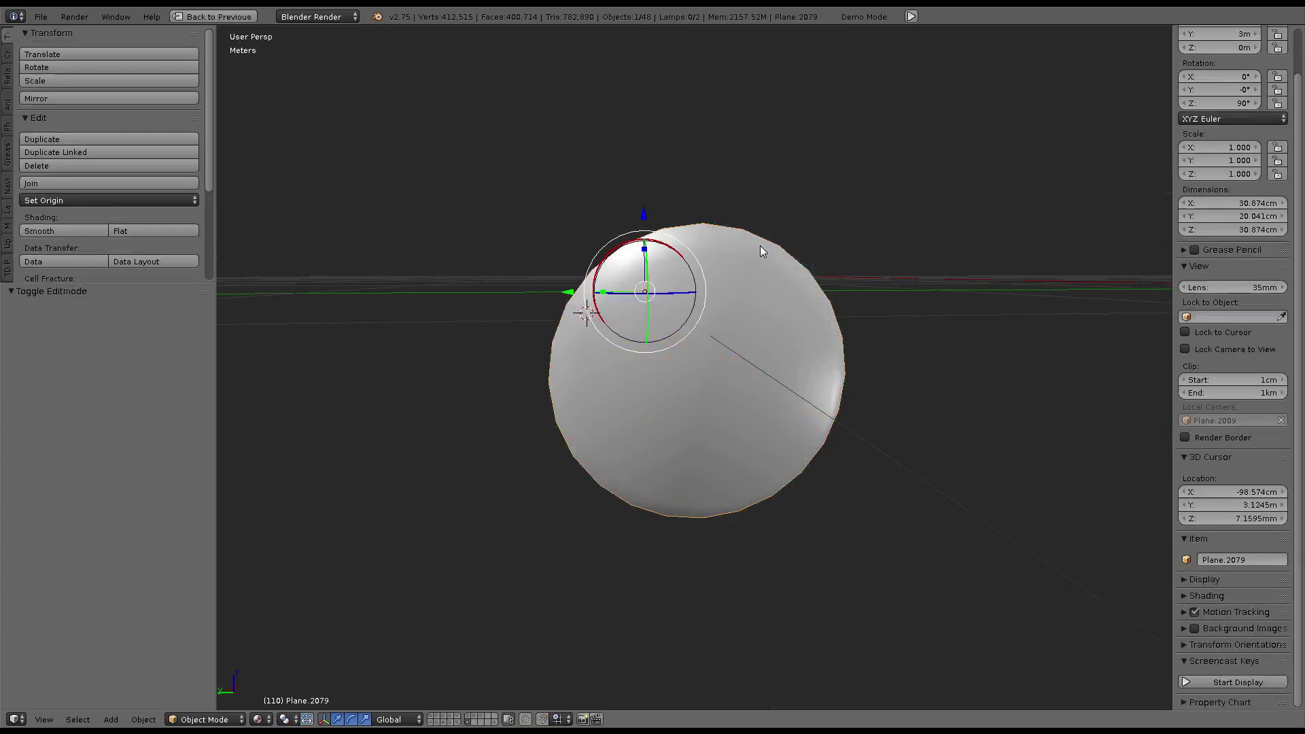
Reveal all hidden objects and delete the stray can
{"action": "scroll", "coordinate": [758, 251], "scroll_direction": "down", "scroll_amount": 3}
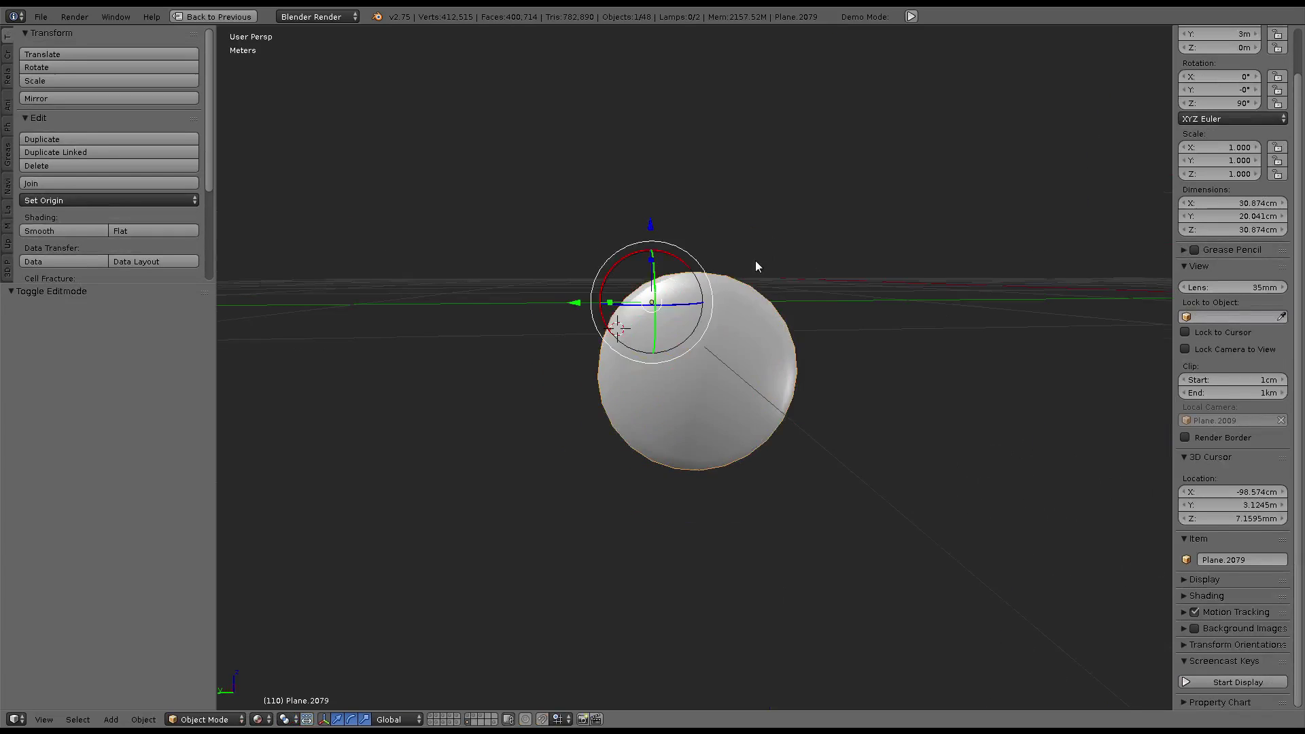
{"action": "scroll", "coordinate": [896, 301], "scroll_direction": "down", "scroll_amount": 4}
{"action": "scroll", "coordinate": [938, 374], "scroll_direction": "down", "scroll_amount": 2}
{"action": "key", "text": "alt+h"}
{"action": "scroll", "coordinate": [759, 366], "scroll_direction": "up", "scroll_amount": 4}
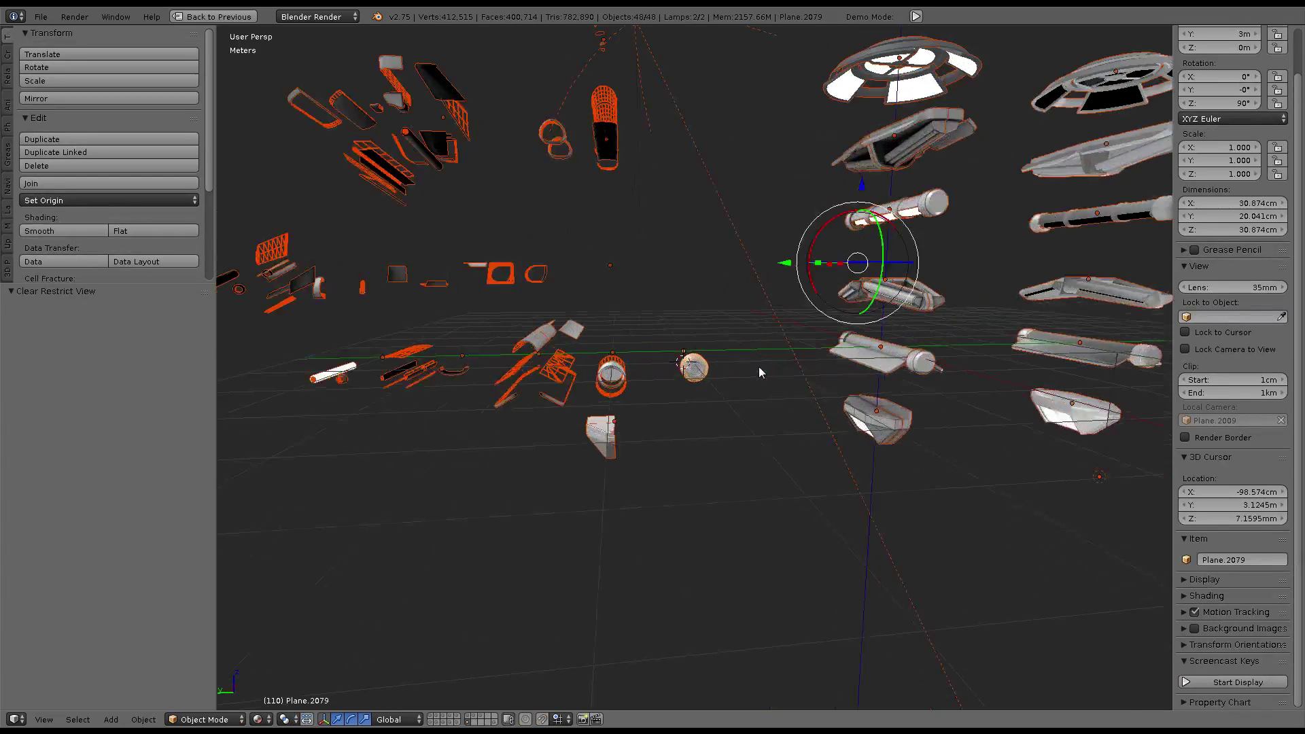
{"action": "scroll", "coordinate": [718, 367], "scroll_direction": "up", "scroll_amount": 3}
{"action": "scroll", "coordinate": [704, 361], "scroll_direction": "up", "scroll_amount": 1}
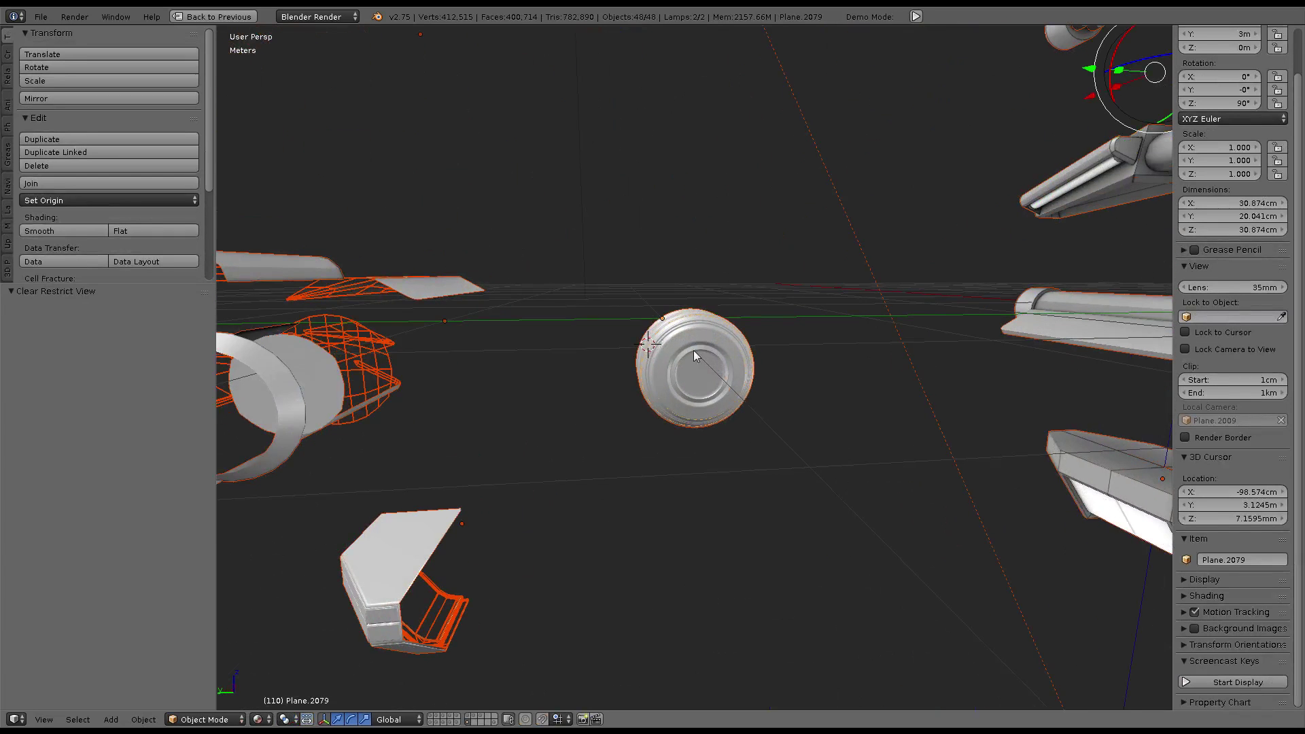
{"action": "right_click", "coordinate": [693, 350]}
{"action": "scroll", "coordinate": [725, 357], "scroll_direction": "up", "scroll_amount": 2}
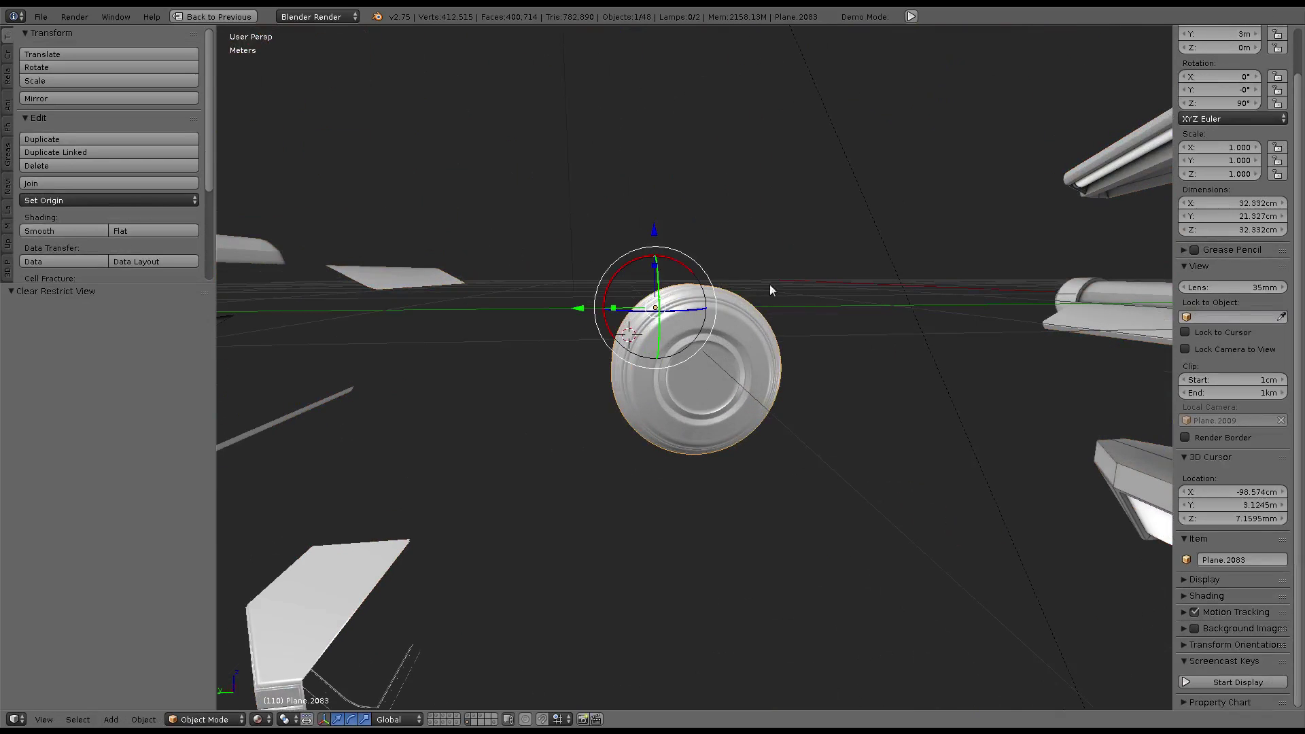
{"action": "key", "text": "x"}
{"action": "left_click", "coordinate": [578, 304]}
Make an independent copy of the ribbed cap and move it 6 m along Y
{"action": "scroll", "coordinate": [748, 340], "scroll_direction": "down", "scroll_amount": 4}
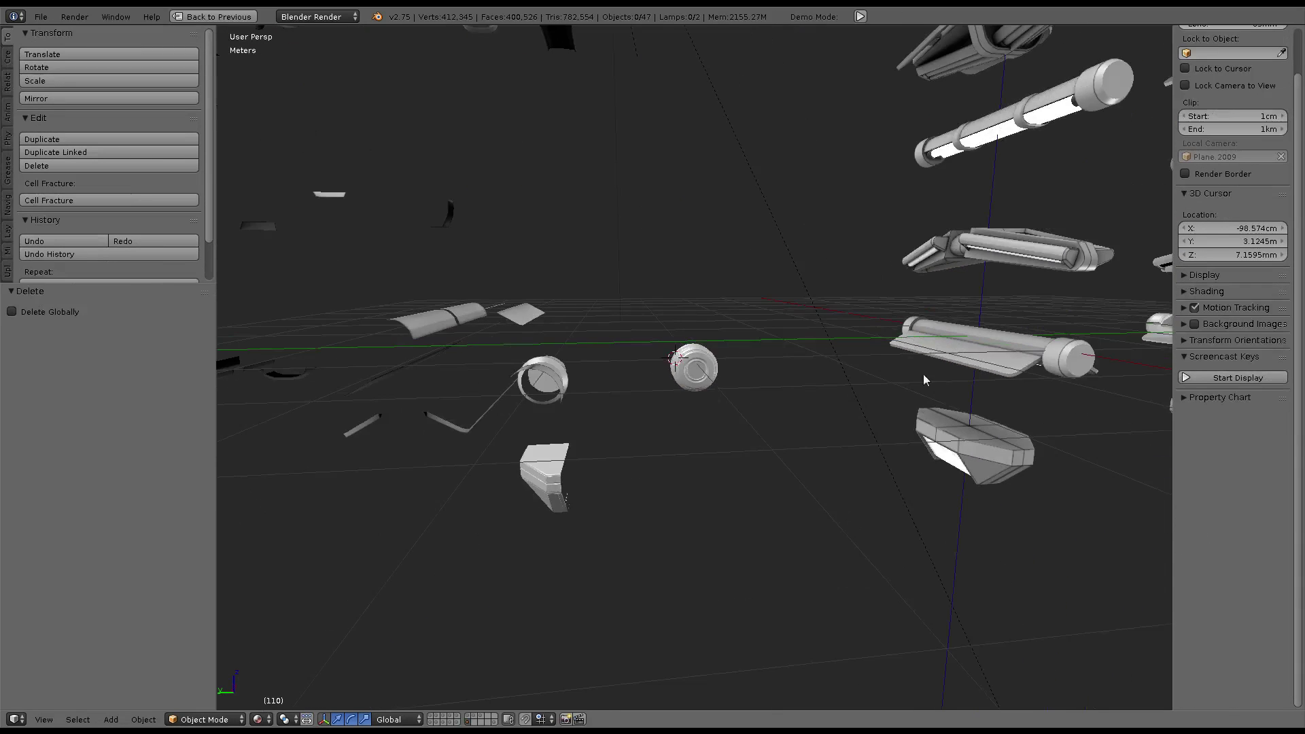
{"action": "mouse_move", "coordinate": [923, 374]}
{"action": "middle_mouse_down"}
{"action": "mouse_move", "coordinate": [294, 338]}
{"action": "mouse_move", "coordinate": [708, 353]}
{"action": "middle_mouse_up"}
{"action": "scroll", "coordinate": [748, 306], "scroll_direction": "up", "scroll_amount": 2}
{"action": "right_click", "coordinate": [829, 297]}
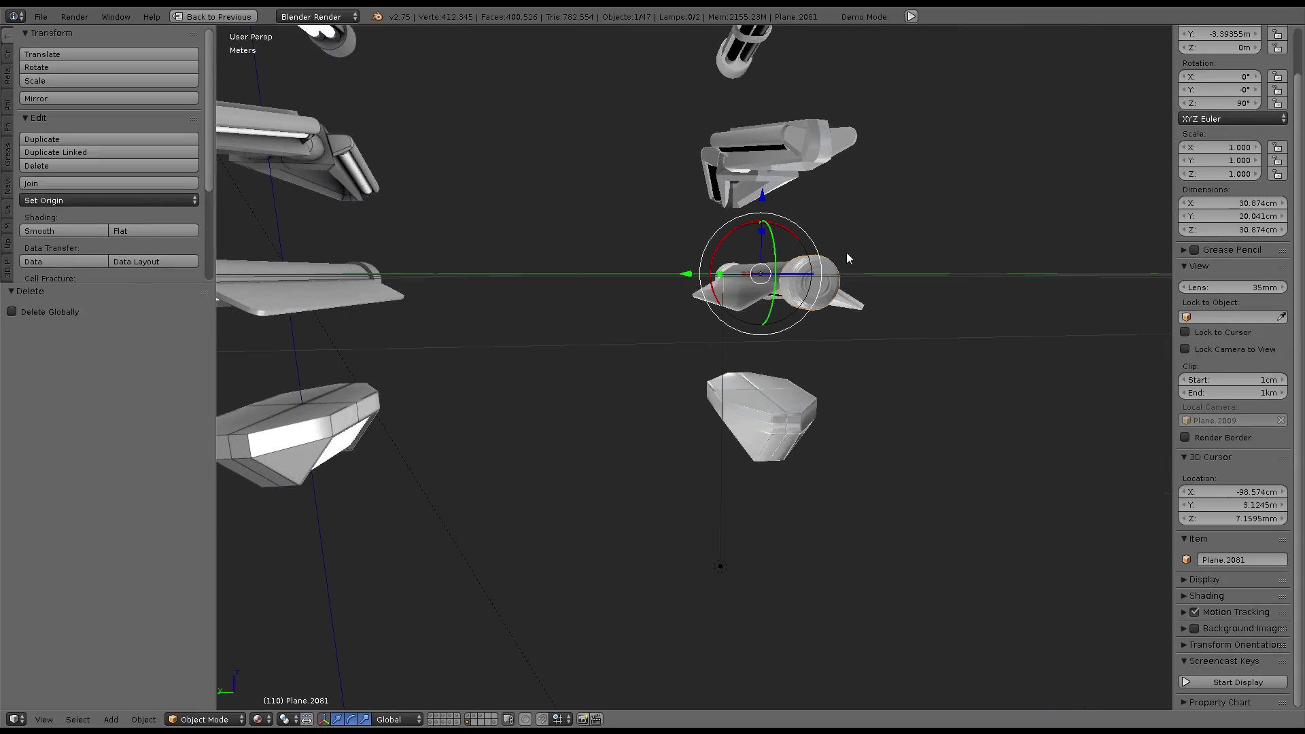
{"action": "mouse_move", "coordinate": [847, 259]}
{"action": "middle_mouse_down"}
{"action": "mouse_move", "coordinate": [909, 335]}
{"action": "mouse_move", "coordinate": [758, 320]}
{"action": "mouse_move", "coordinate": [1005, 306]}
{"action": "mouse_move", "coordinate": [932, 308]}
{"action": "middle_mouse_up"}
{"action": "left_click_drag", "start_coordinate": [931, 302], "coordinate": [949, 289]}
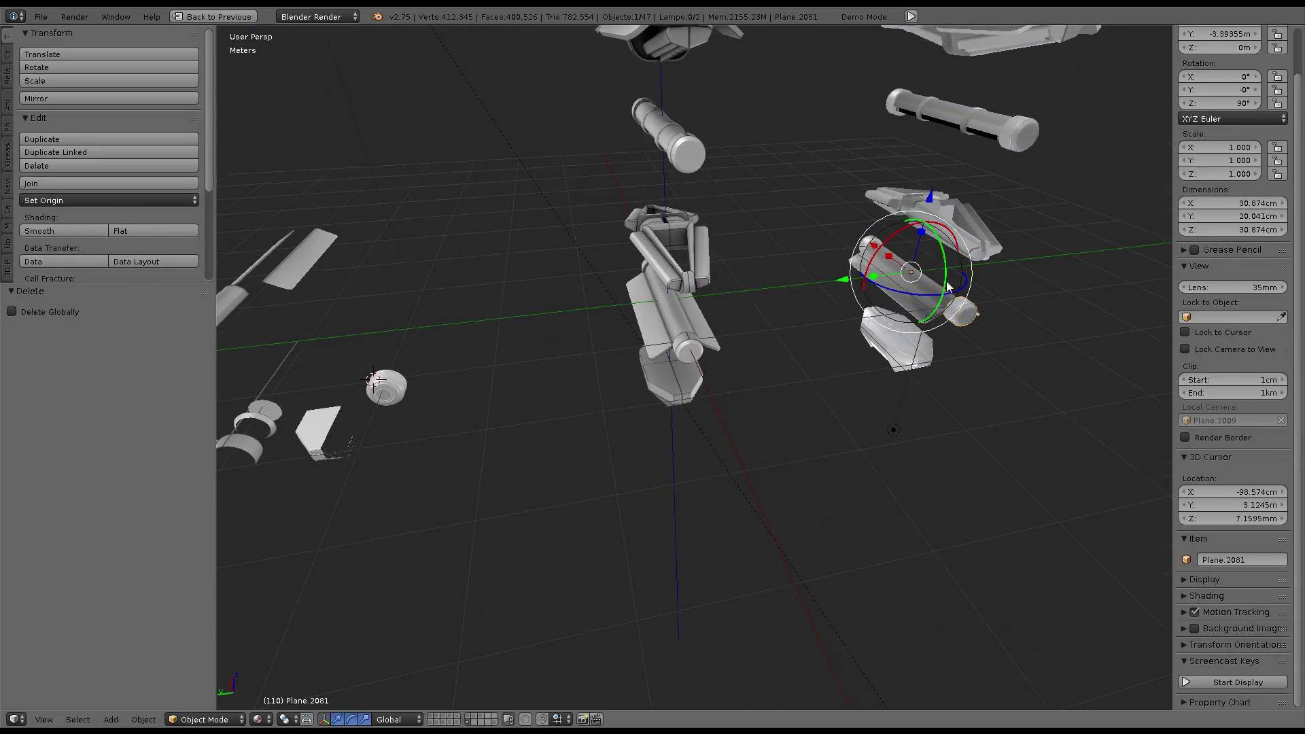
{"action": "key", "text": "alt+d"}
{"action": "key", "text": "Escape"}
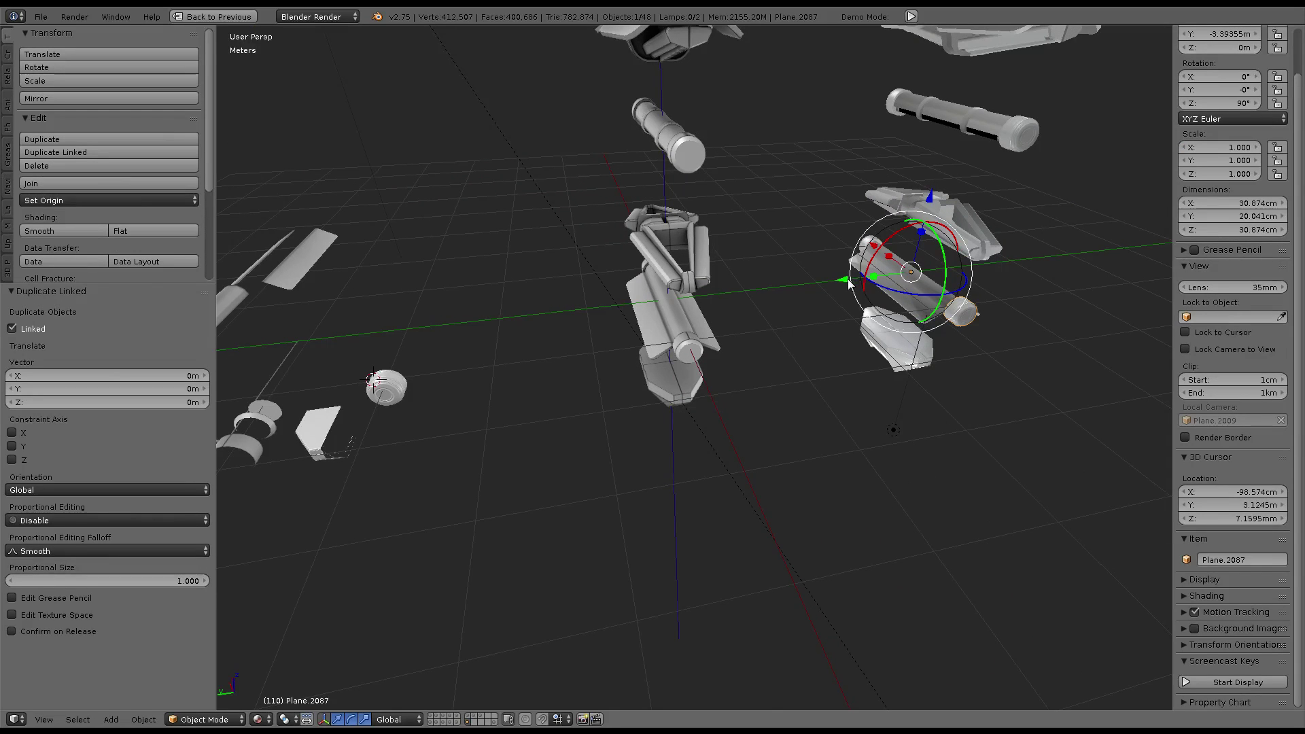
{"action": "key", "text": "ctrl+z"}
{"action": "key", "text": "shift+d"}
{"action": "key", "text": "Escape"}
{"action": "key", "text": "g"}
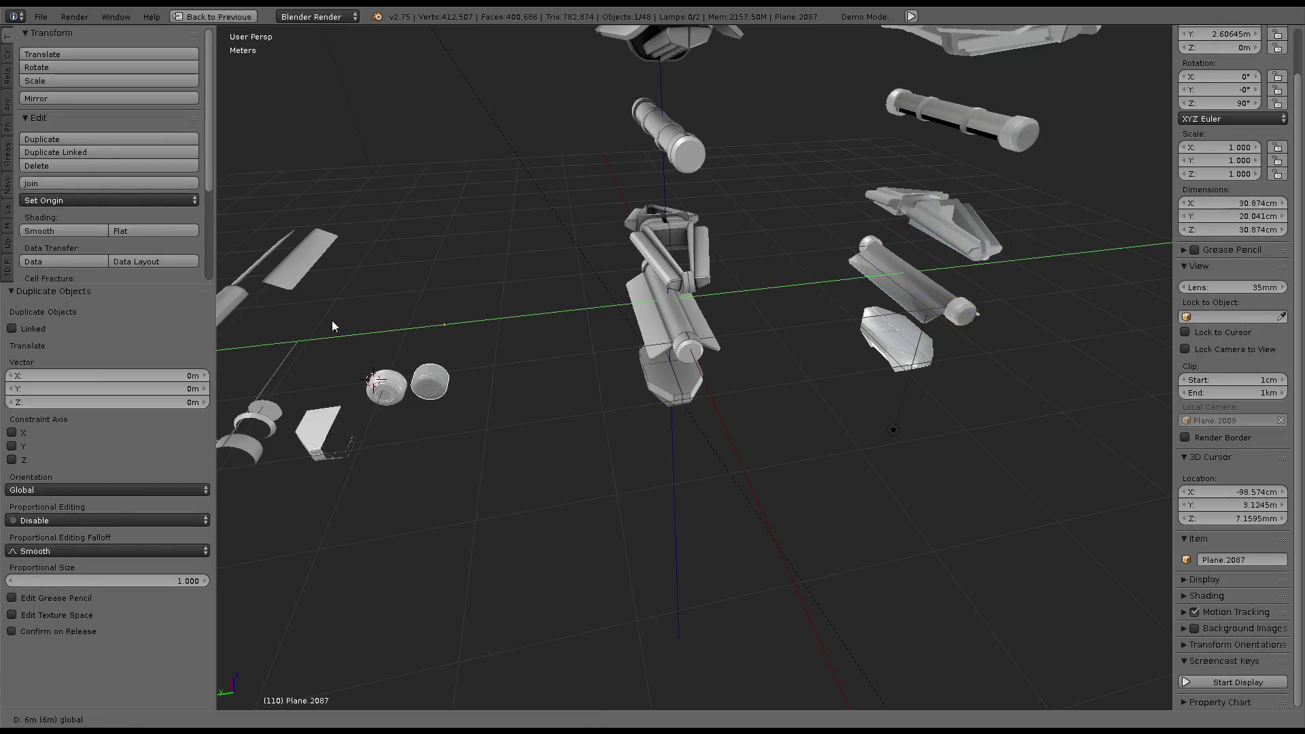
{"action": "left_click", "coordinate": [395, 321]}
{"action": "key", "text": "KP_Decimal"}
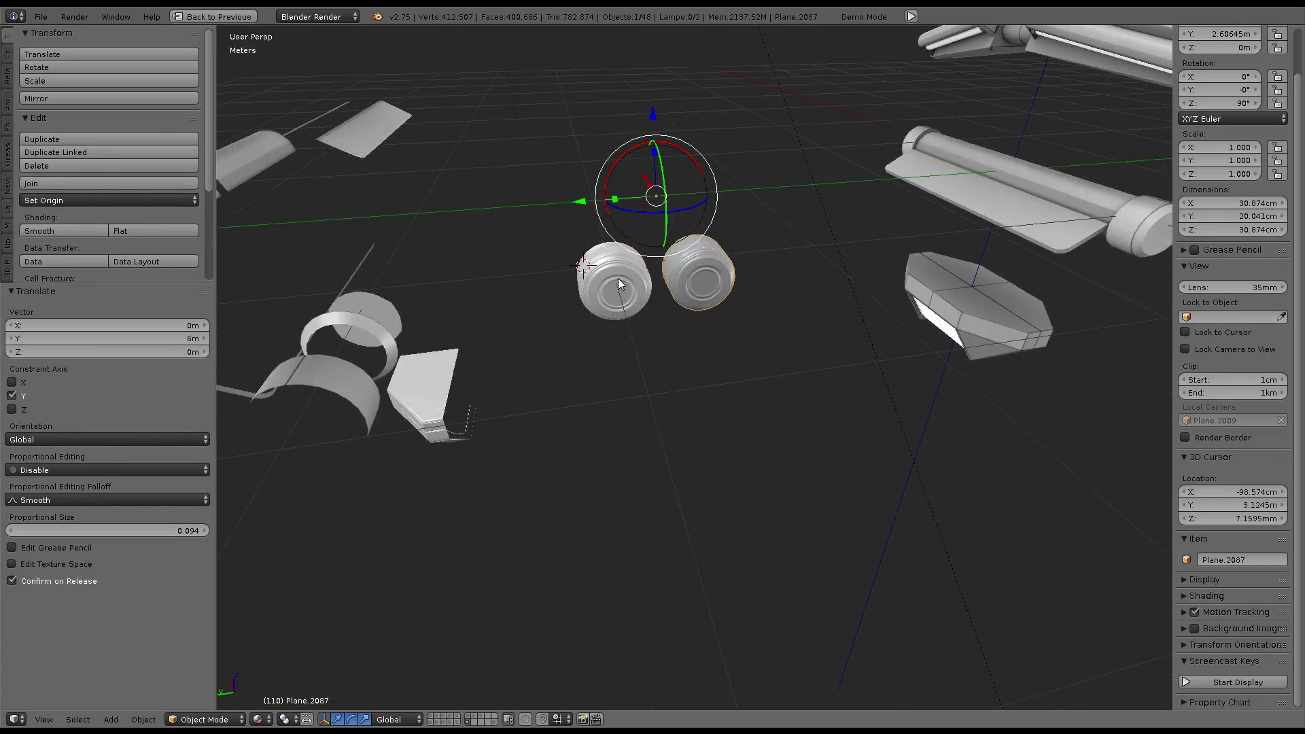
Snap the 3D cursor to the other cap, then snap the copy onto the cursor
{"action": "right_click", "coordinate": [672, 292]}
{"action": "middle_click_drag", "start_coordinate": [671, 292], "coordinate": [760, 314]}
{"action": "key", "text": "shift+s"}
{"action": "left_click", "coordinate": [761, 314]}
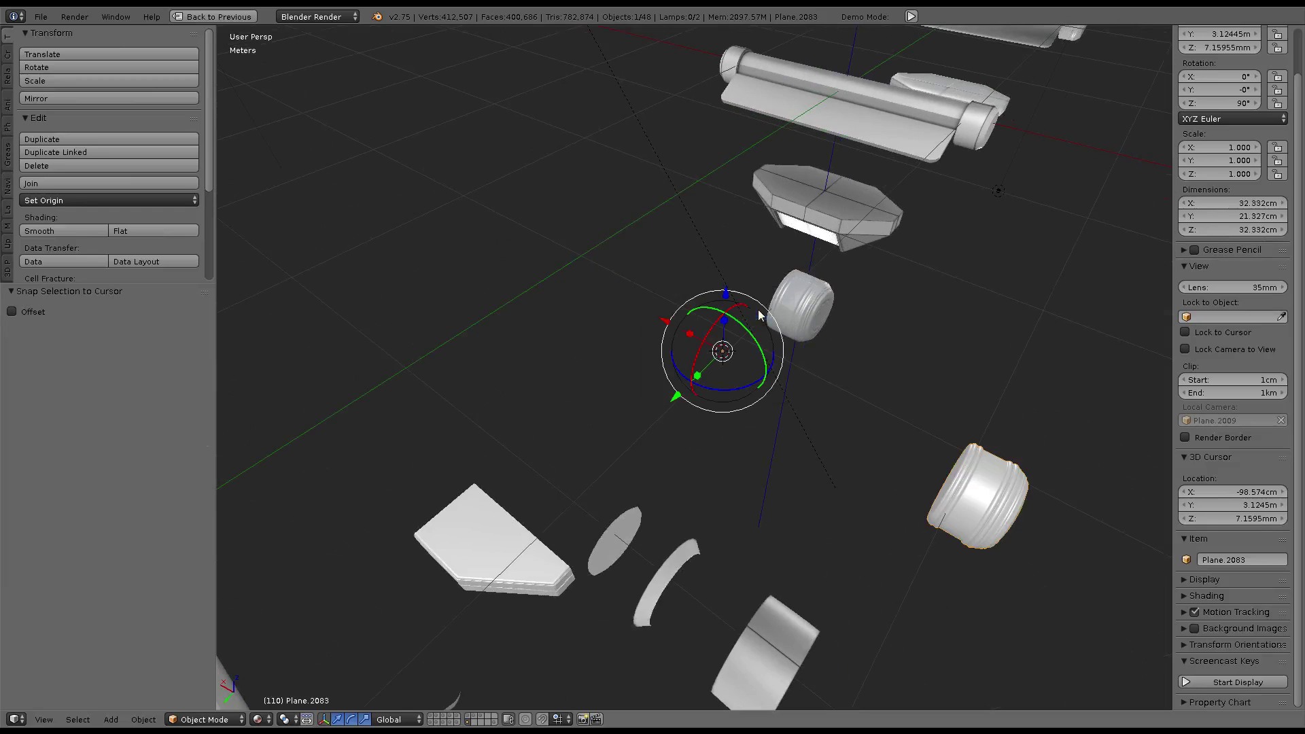
{"action": "key", "text": "ctrl+z"}
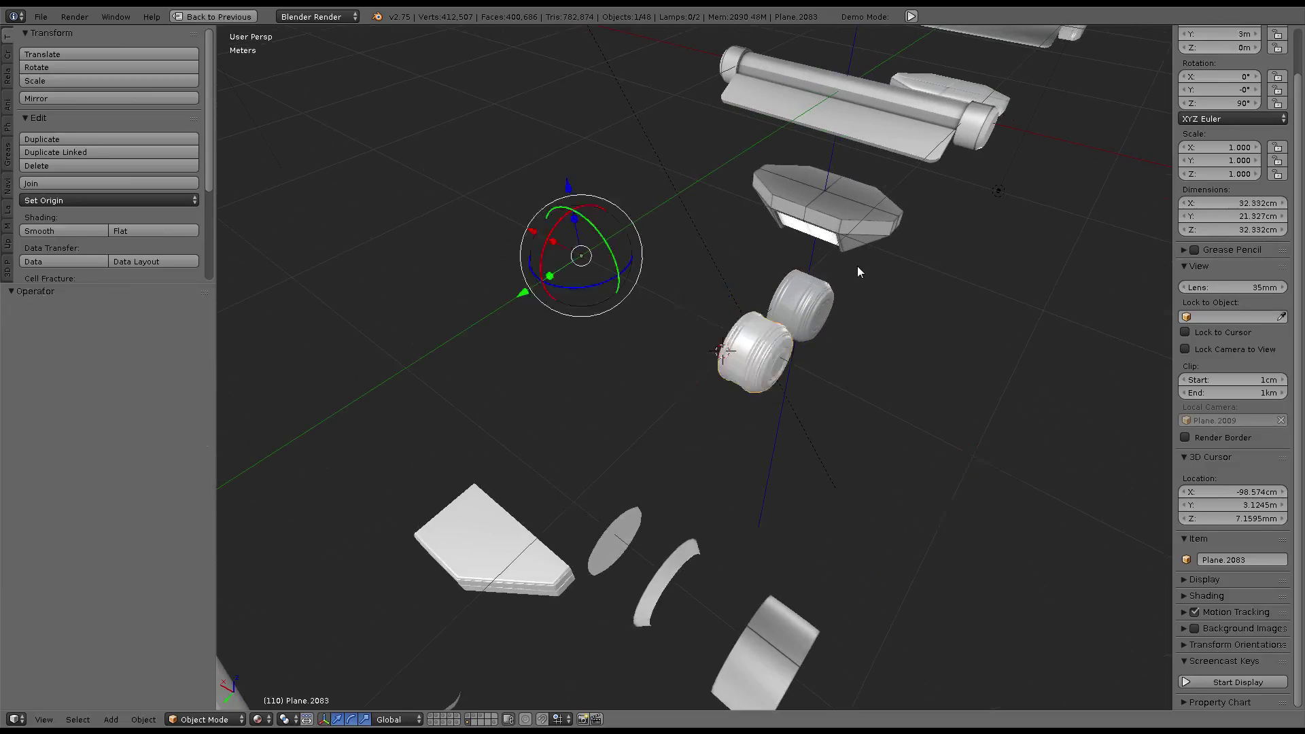
{"action": "key", "text": "shift+s"}
{"action": "left_click", "coordinate": [823, 301]}
{"action": "right_click", "coordinate": [823, 301]}
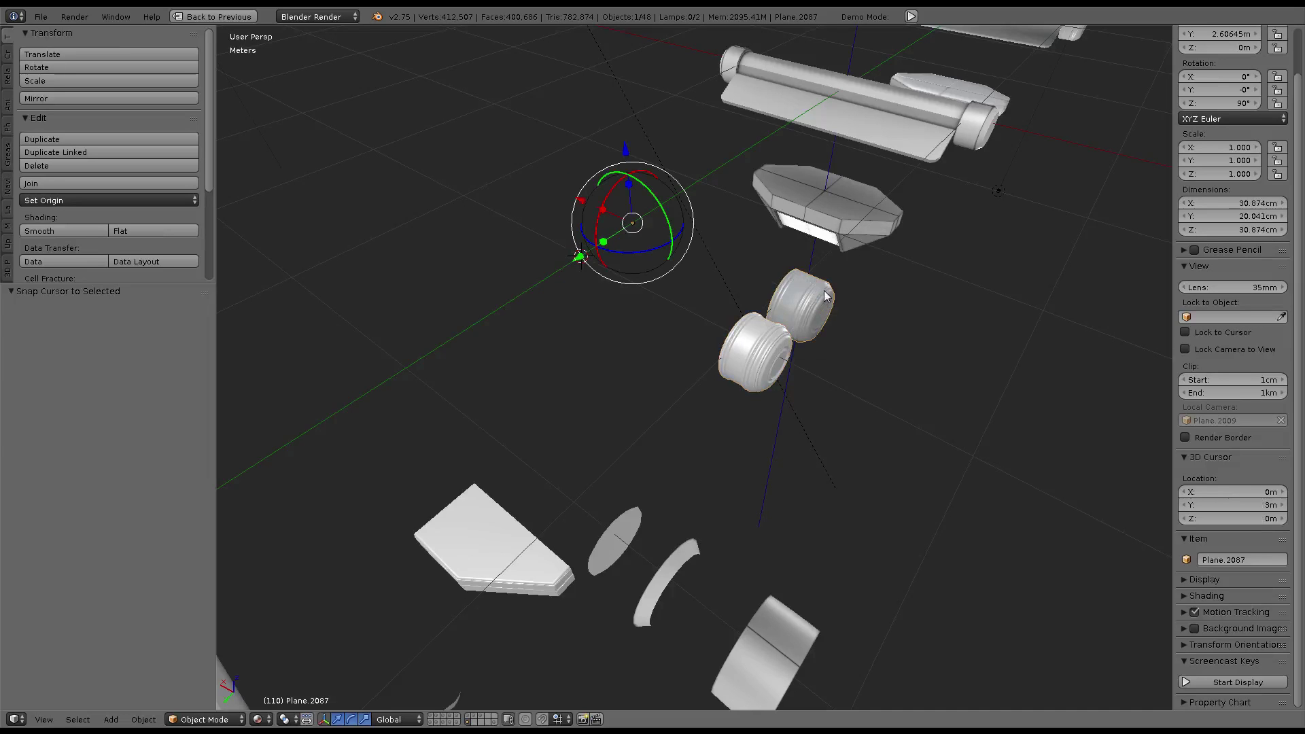
{"action": "key", "text": "shift+s"}
{"action": "left_click", "coordinate": [786, 255]}
{"action": "mouse_move", "coordinate": [787, 257]}
{"action": "middle_mouse_down"}
{"action": "mouse_move", "coordinate": [740, 204]}
{"action": "mouse_move", "coordinate": [749, 277]}
{"action": "mouse_move", "coordinate": [726, 302]}
{"action": "middle_mouse_up"}
Frame the cap copy in Edit Mode, then save the blend file
{"action": "key", "text": "Tab"}
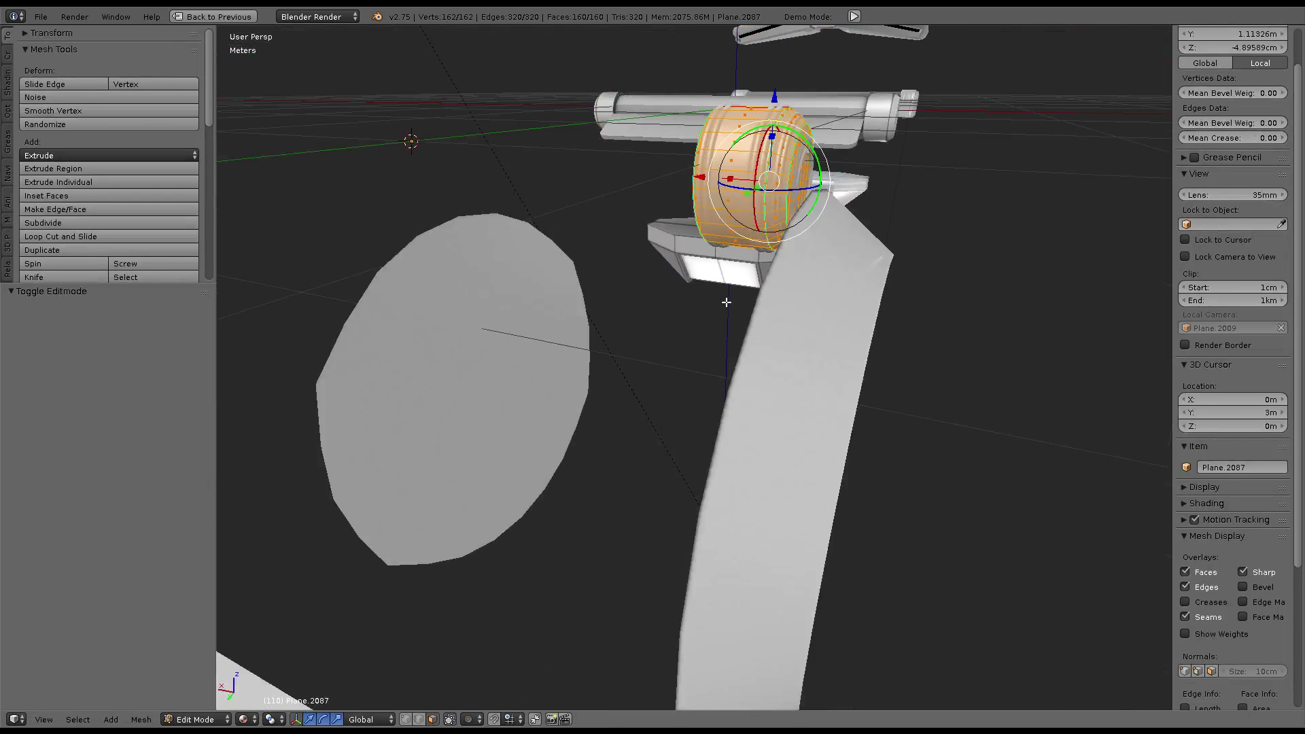
{"action": "key", "text": "KP_Decimal"}
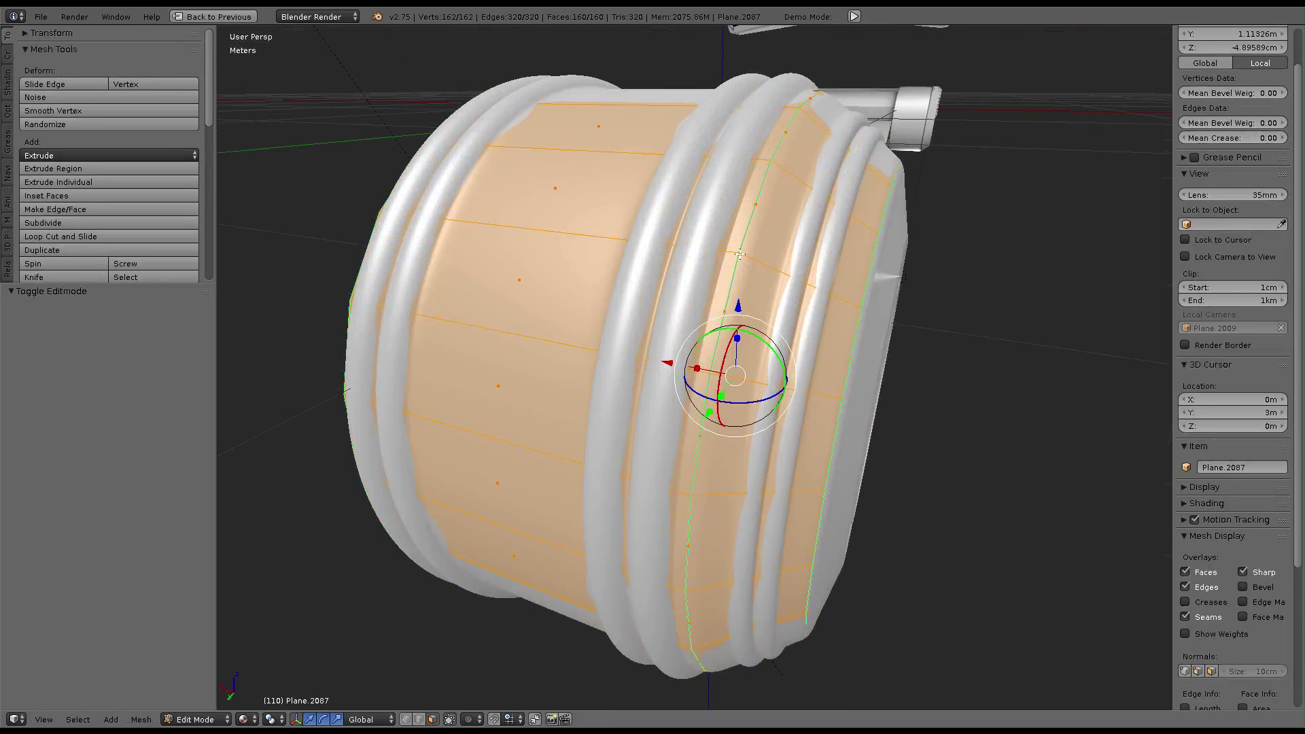
{"action": "key", "text": "ctrl+Up"}
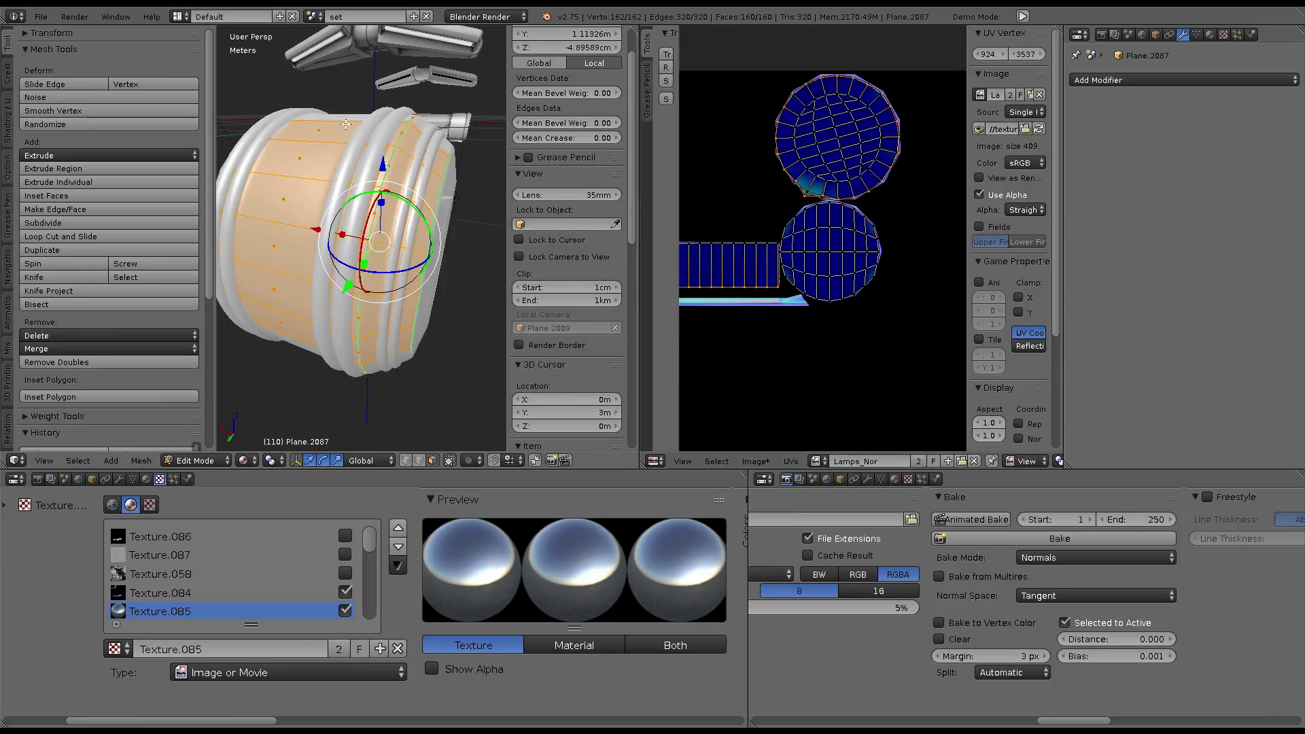
{"action": "key", "text": "Tab"}
{"action": "left_click", "coordinate": [41, 17]}
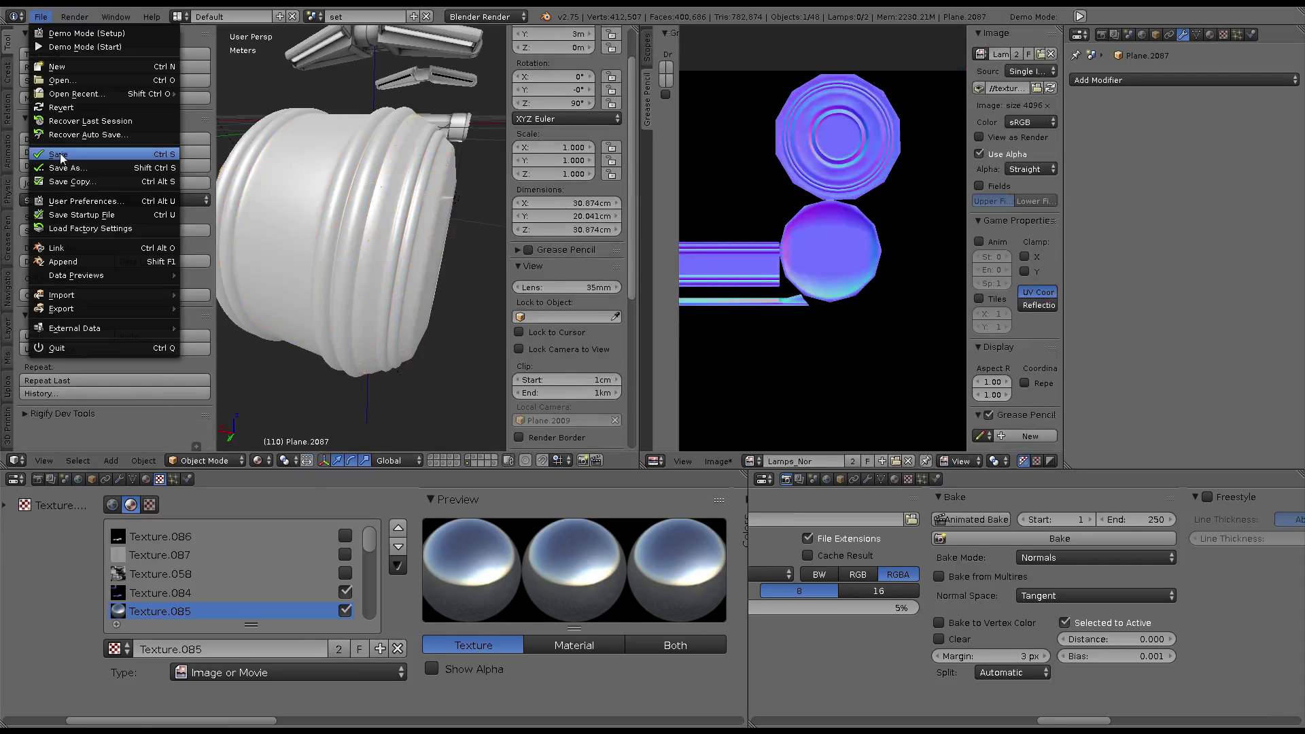
{"action": "left_click", "coordinate": [154, 147]}
Select the boundary loops of the cap's two UV circles over Lamps_AO
{"action": "key", "text": "Tab"}
{"action": "scroll", "coordinate": [896, 293], "scroll_direction": "up", "scroll_amount": 2}
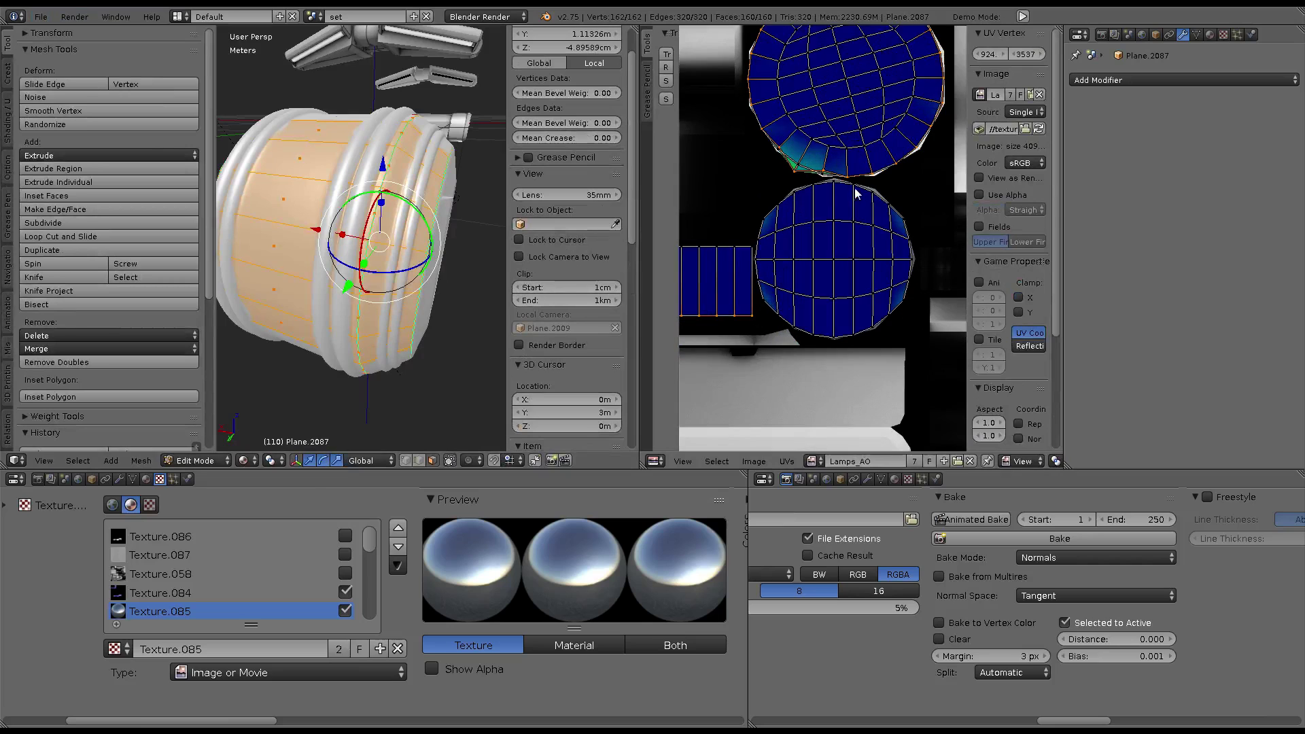
{"action": "right_click", "coordinate": [913, 299]}
{"action": "key", "text": "ctrl+Up"}
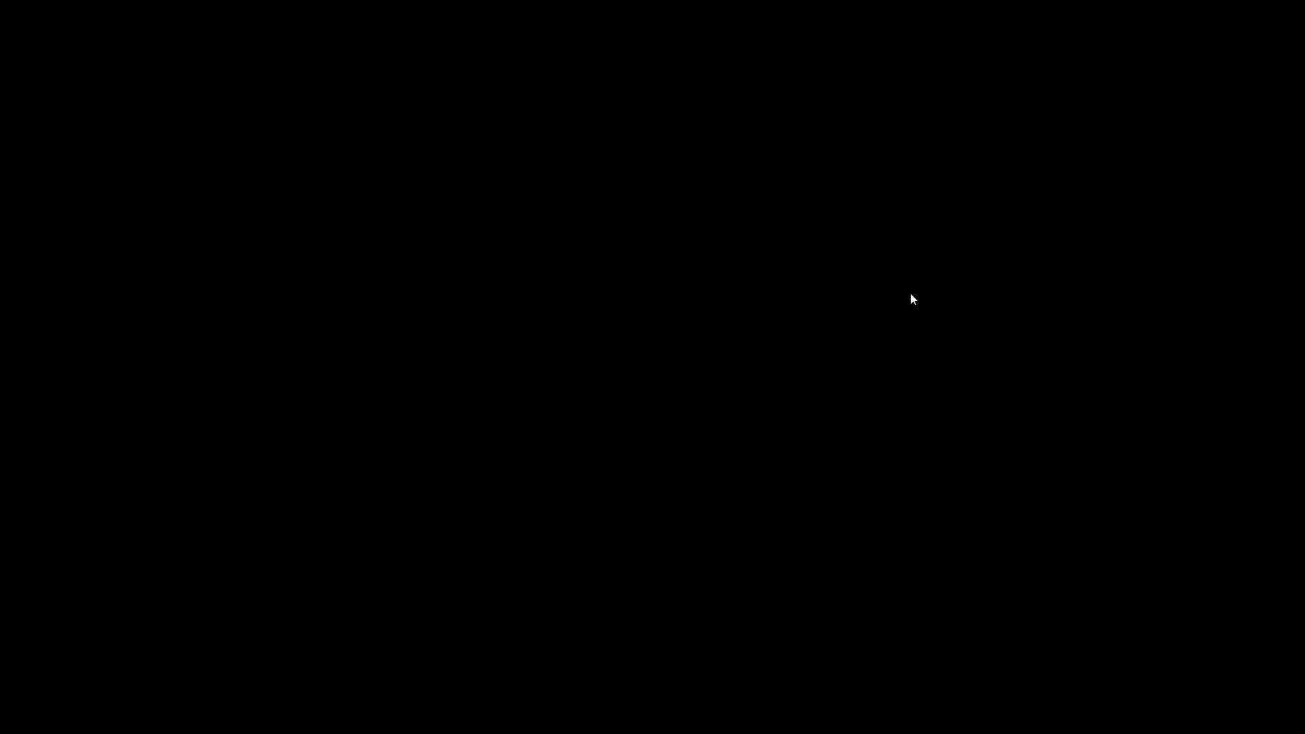
{"action": "right_click", "coordinate": [738, 536], "text": "alt+shift"}
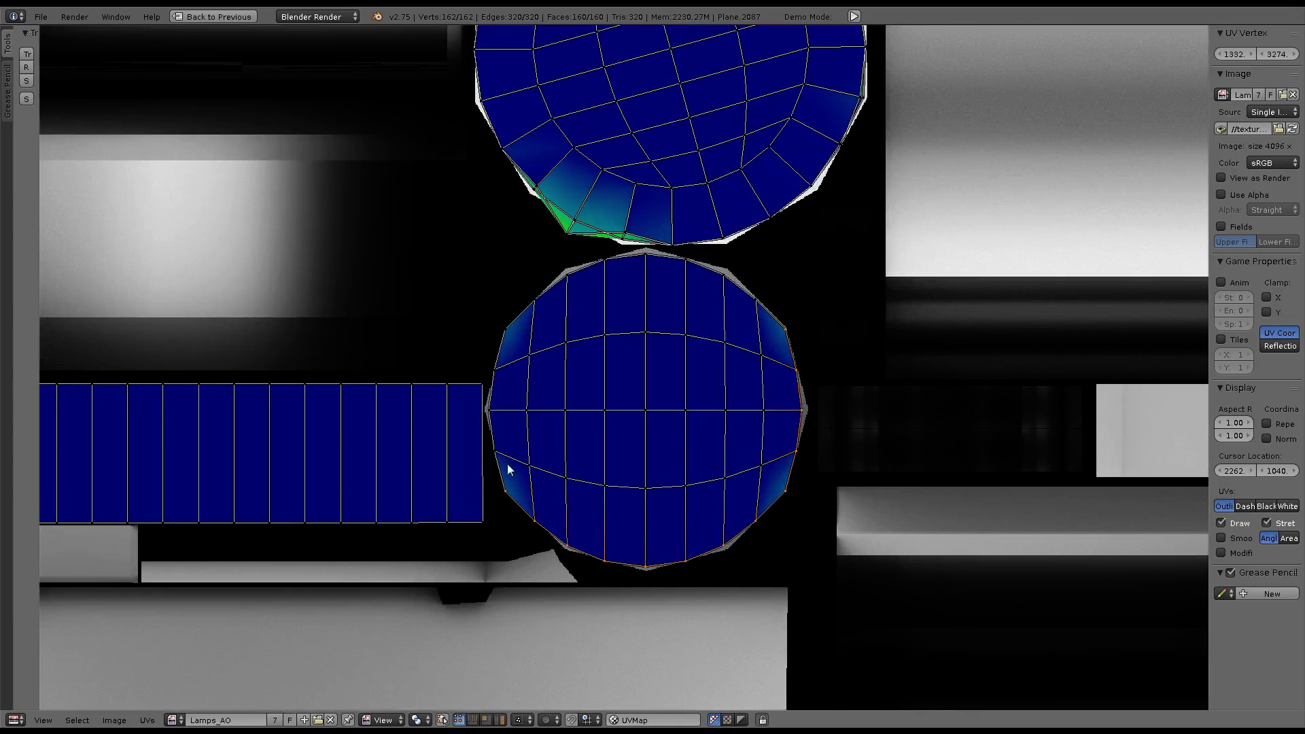
{"action": "right_click", "coordinate": [603, 279], "text": "alt+shift"}
{"action": "middle_click_drag", "start_coordinate": [793, 210], "coordinate": [789, 348]}
{"action": "right_click", "coordinate": [785, 349], "text": "alt+shift"}
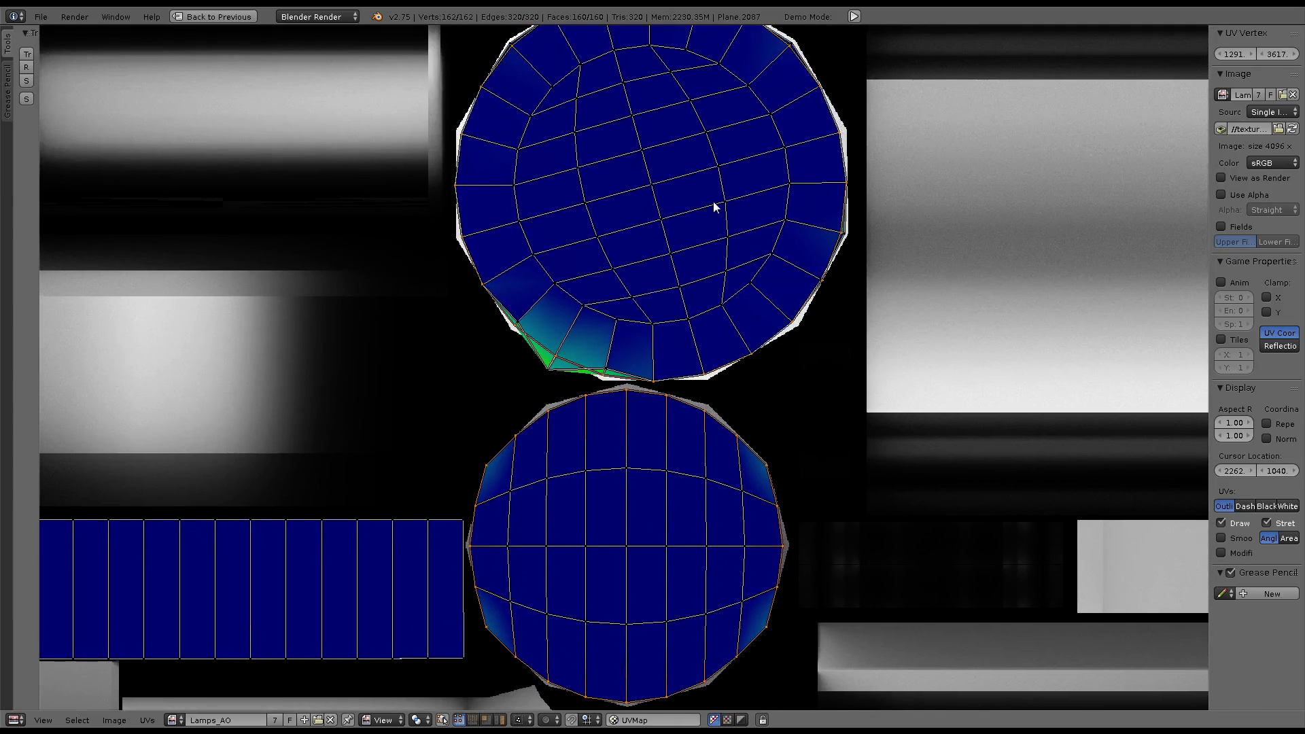
{"action": "scroll", "coordinate": [773, 299], "scroll_direction": "up", "scroll_amount": 2}
{"action": "middle_click_drag", "start_coordinate": [779, 272], "coordinate": [777, 425]}
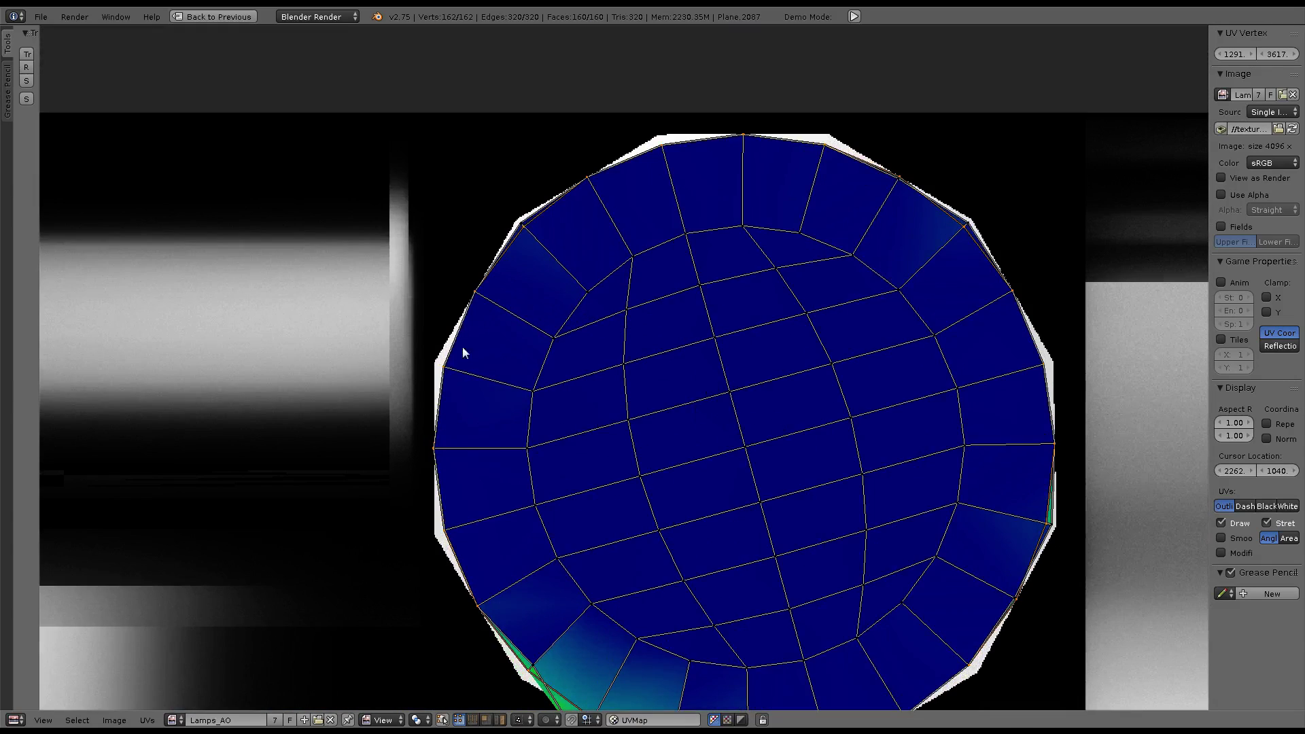
{"action": "scroll", "coordinate": [841, 320], "scroll_direction": "down", "scroll_amount": 3}
Select the whole UV strip island with L and check its placement
{"action": "middle_click_drag", "start_coordinate": [570, 659], "coordinate": [570, 442]}
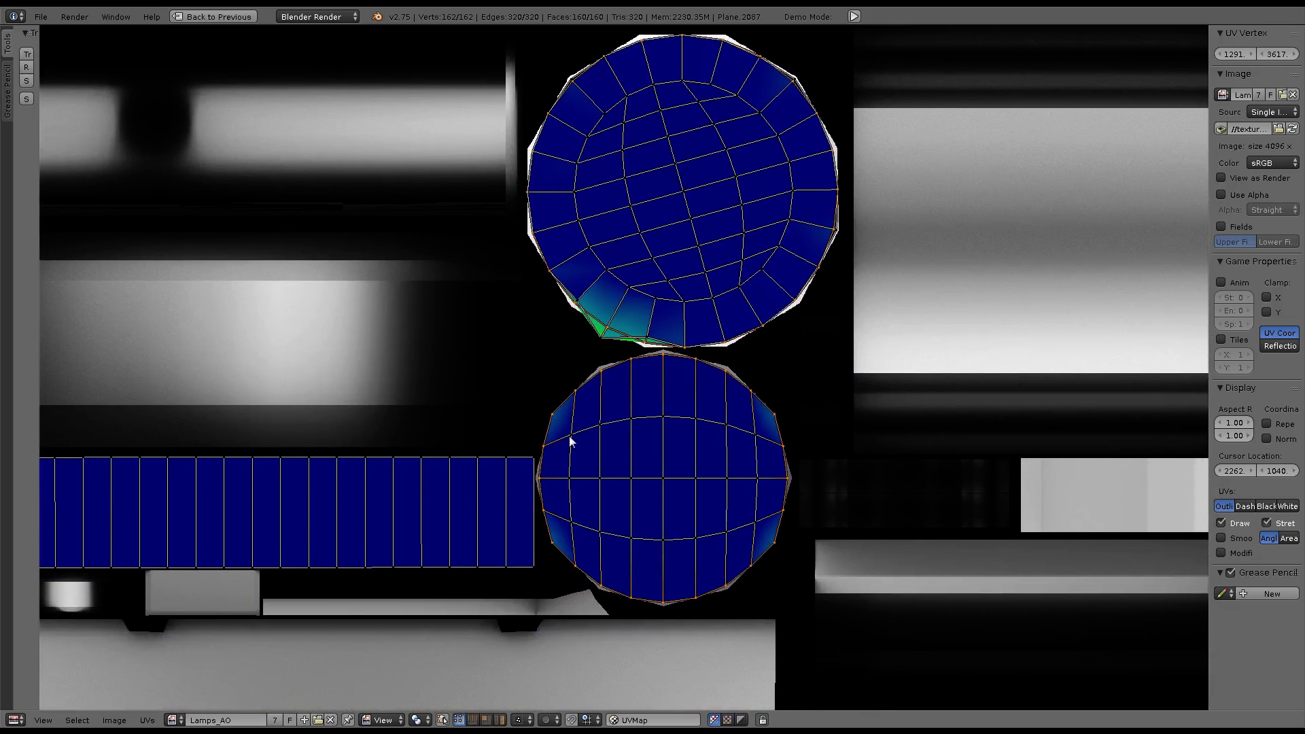
{"action": "left_click", "coordinate": [461, 446]}
{"action": "key", "text": "l"}
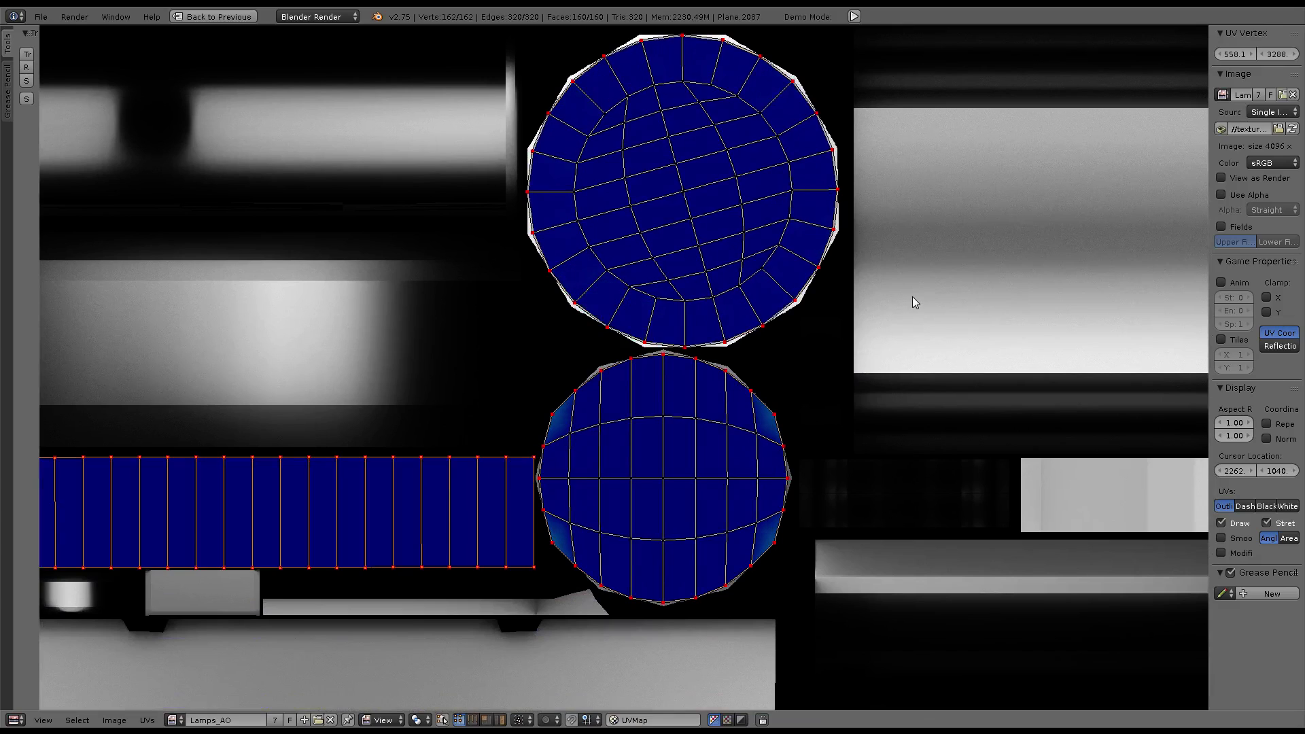
{"action": "scroll", "coordinate": [856, 320], "scroll_direction": "down", "scroll_amount": 1}
{"action": "mouse_move", "coordinate": [855, 321]}
{"action": "middle_mouse_down"}
{"action": "mouse_move", "coordinate": [844, 181]}
{"action": "mouse_move", "coordinate": [826, 369]}
{"action": "middle_mouse_up"}
{"action": "scroll", "coordinate": [845, 186], "scroll_direction": "up", "scroll_amount": 1}
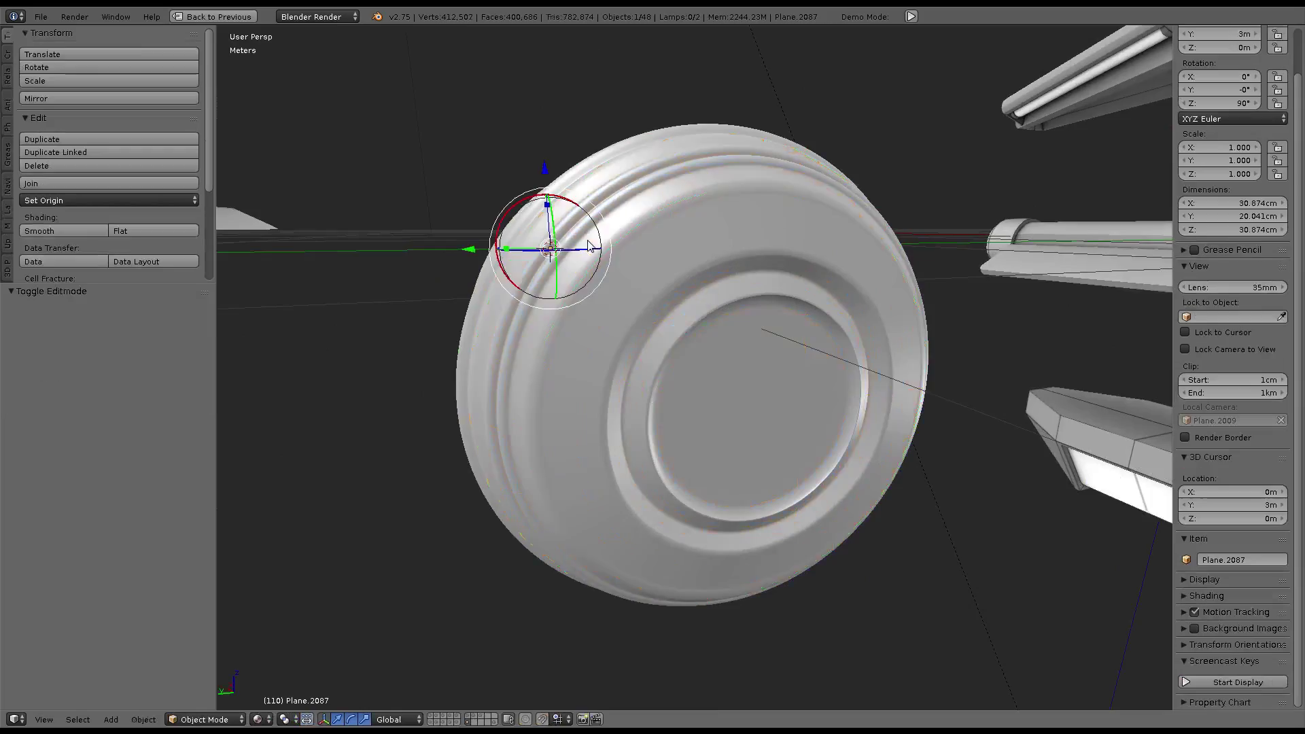
{"action": "mouse_move", "coordinate": [591, 246]}
{"action": "middle_mouse_down"}
{"action": "mouse_move", "coordinate": [868, 208]}
{"action": "mouse_move", "coordinate": [766, 171]}
{"action": "mouse_move", "coordinate": [620, 274]}
{"action": "middle_mouse_up"}
{"action": "key", "text": "Tab"}
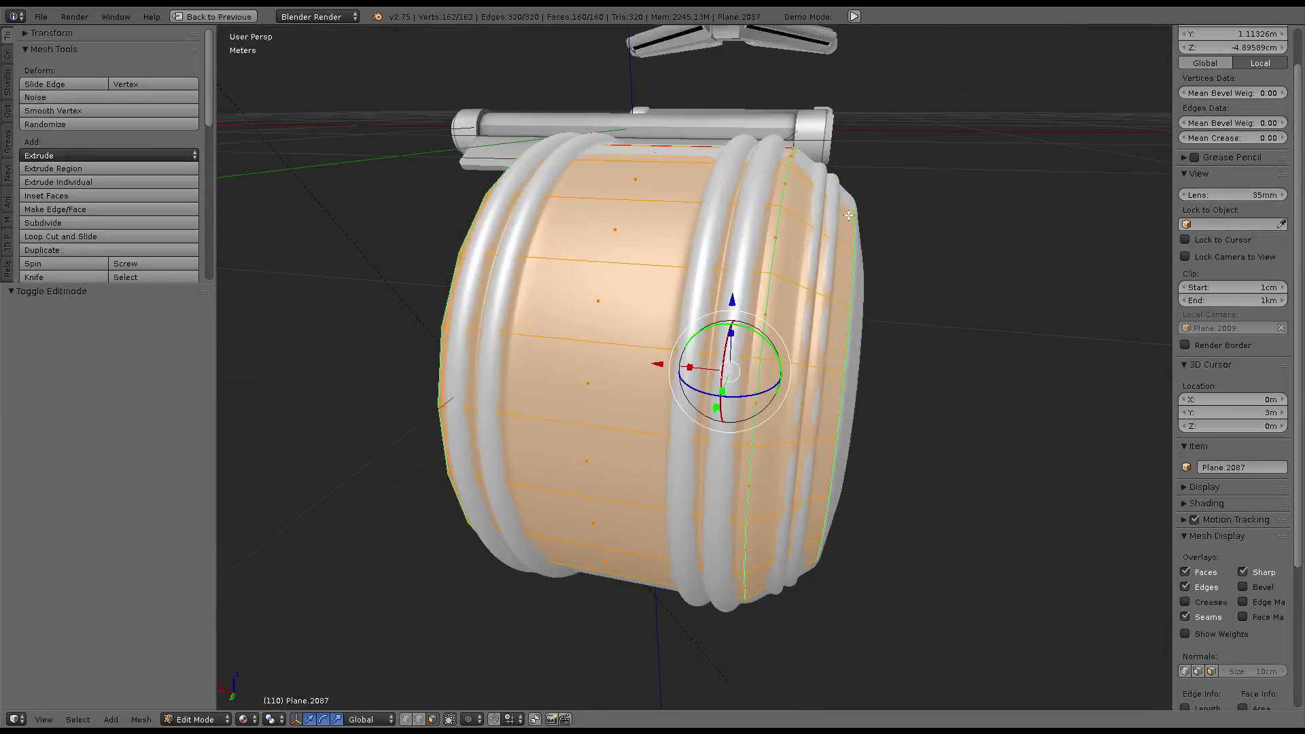
Isolate the cap, box-select its centre front faces and collapse them, keeping UVs
{"action": "key", "text": "Tab"}
{"action": "key", "text": "shift+h"}
{"action": "key", "text": "Tab"}
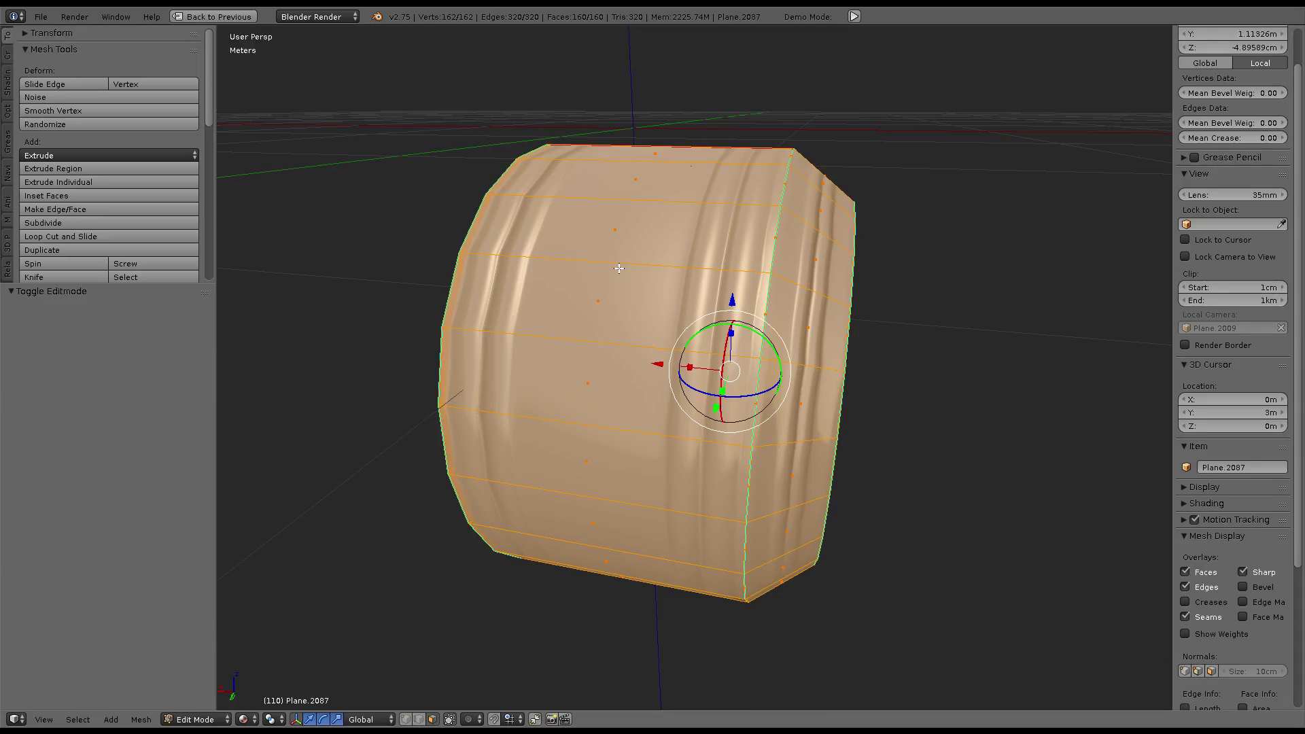
{"action": "middle_click_drag", "start_coordinate": [429, 714], "coordinate": [612, 408]}
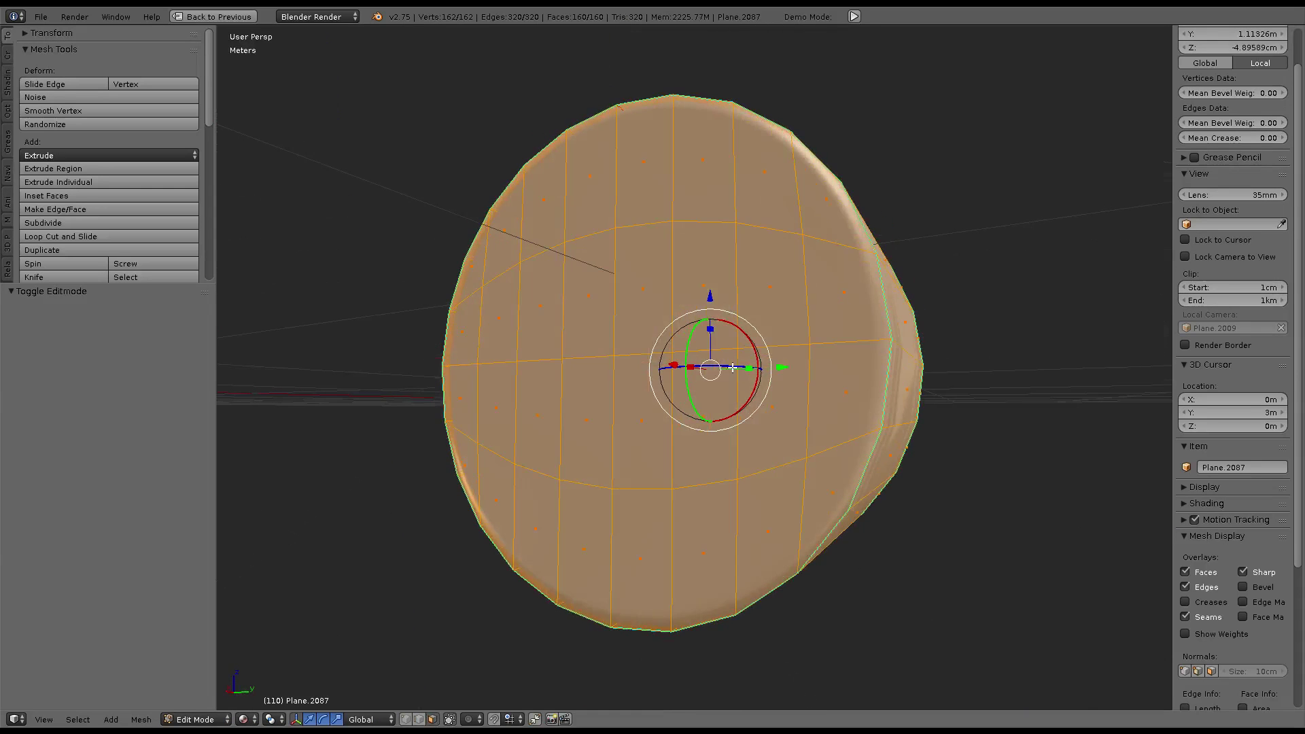
{"action": "right_click", "coordinate": [704, 286]}
{"action": "key", "text": "b"}
{"action": "left_click_drag", "start_coordinate": [501, 320], "coordinate": [787, 399]}
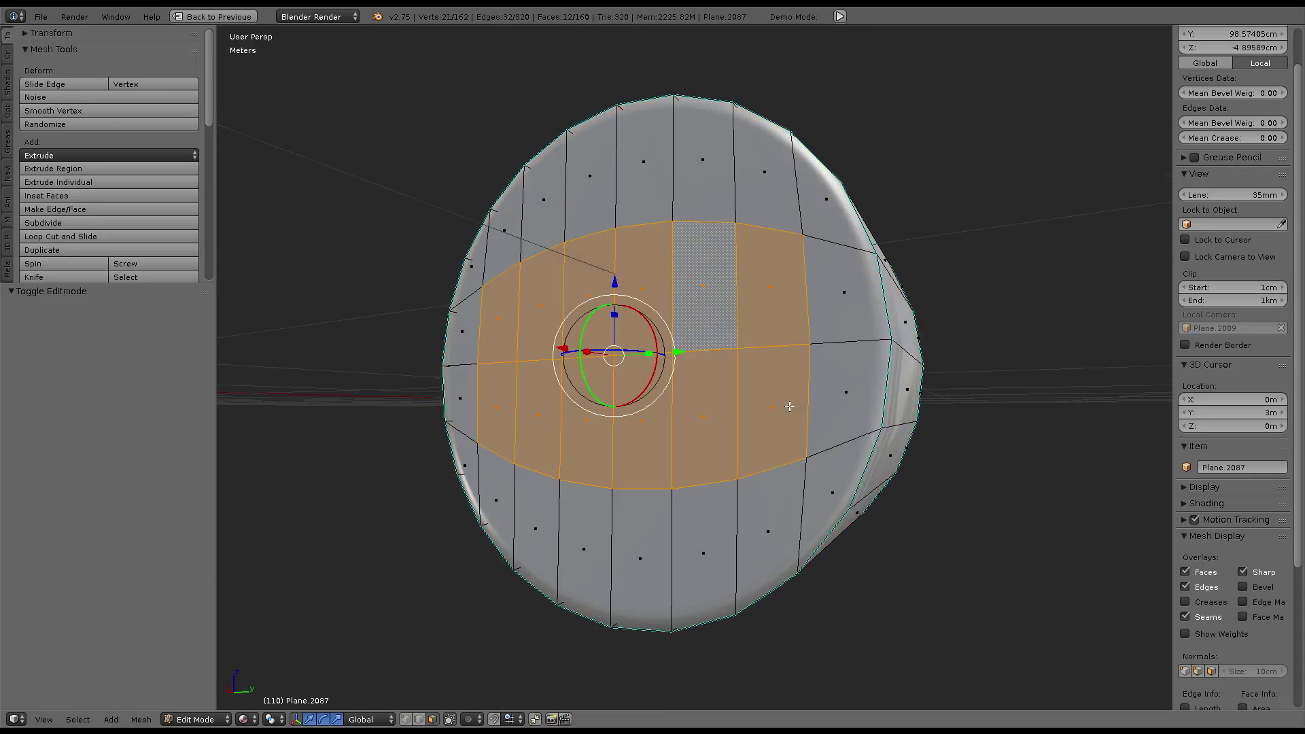
{"action": "key", "text": "w"}
{"action": "left_click", "coordinate": [1047, 271]}
{"action": "left_click", "coordinate": [1013, 303]}
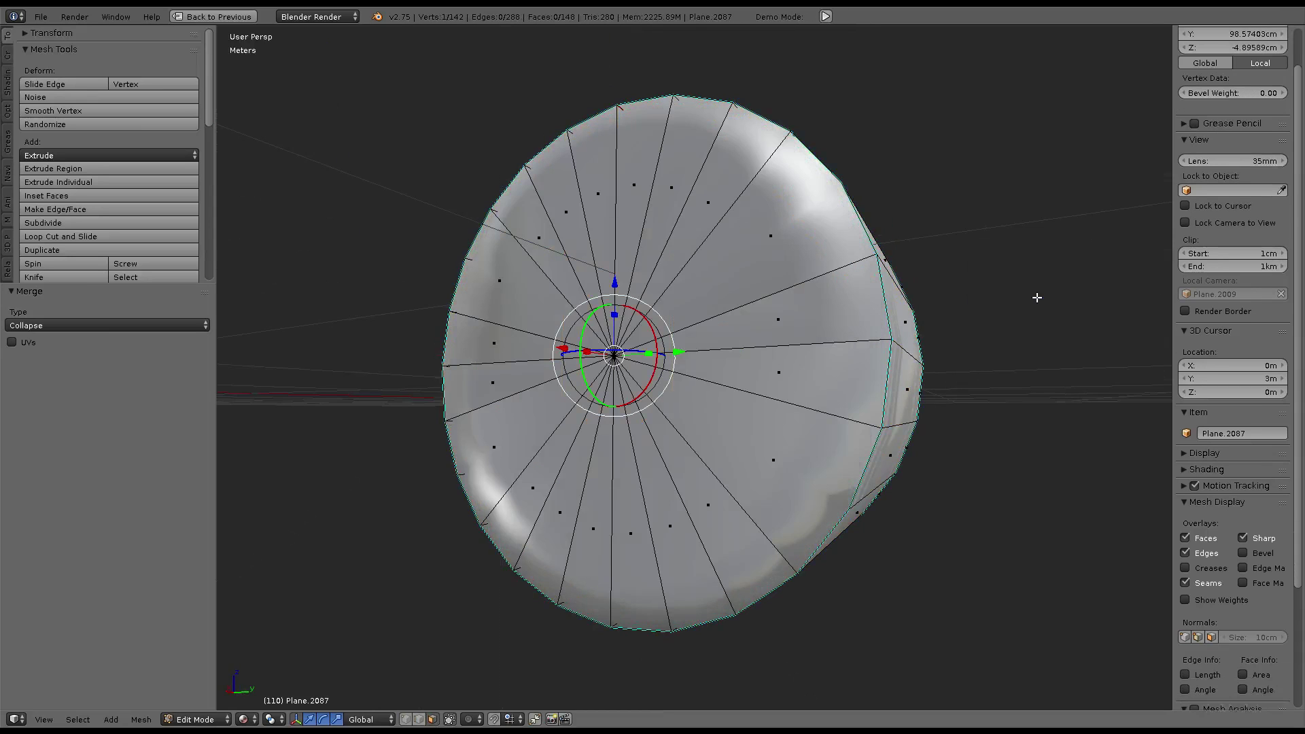
{"action": "left_click", "coordinate": [11, 342]}
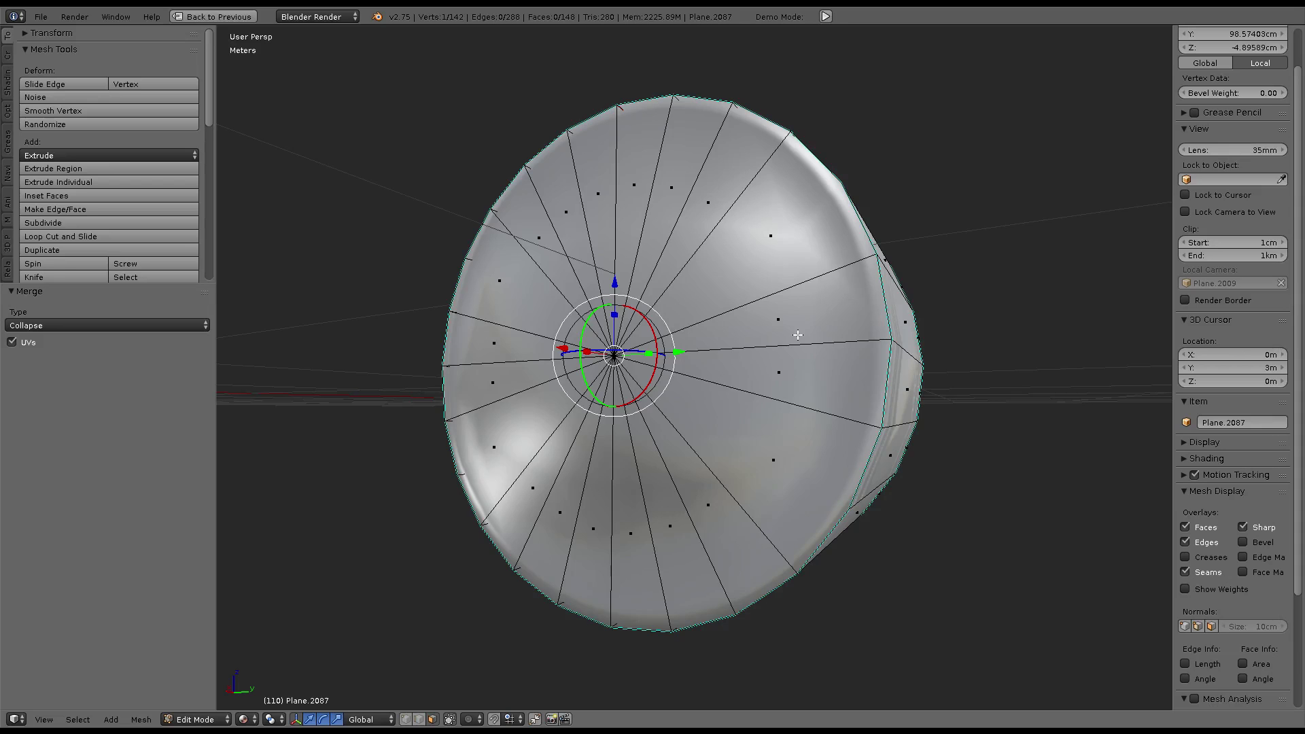
{"action": "key", "text": "ctrl+Up"}
Select all cap faces in Edit Mode and browse the image list, trying Texture.084
{"action": "key", "text": "ctrl+Up"}
{"action": "scroll", "coordinate": [898, 257], "scroll_direction": "down", "scroll_amount": 5}
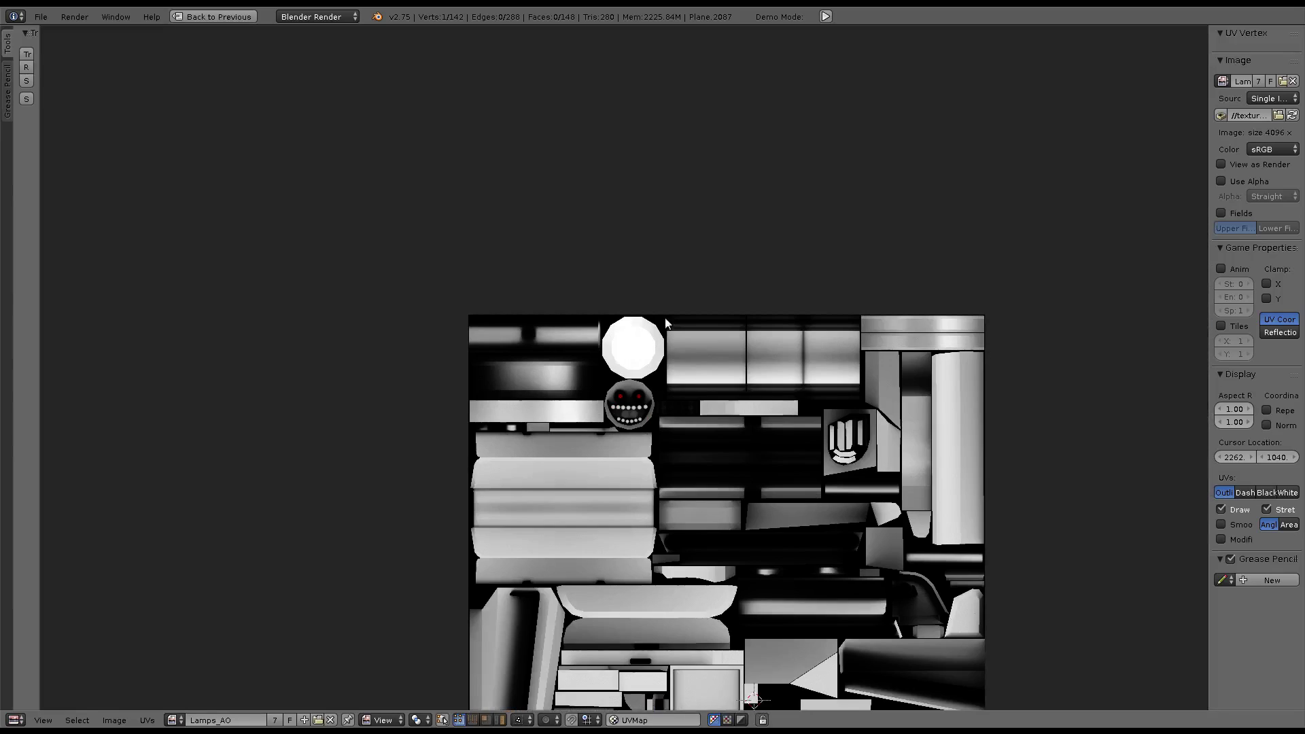
{"action": "scroll", "coordinate": [897, 257], "scroll_direction": "up", "scroll_amount": 1}
{"action": "key", "text": "ctrl+Up"}
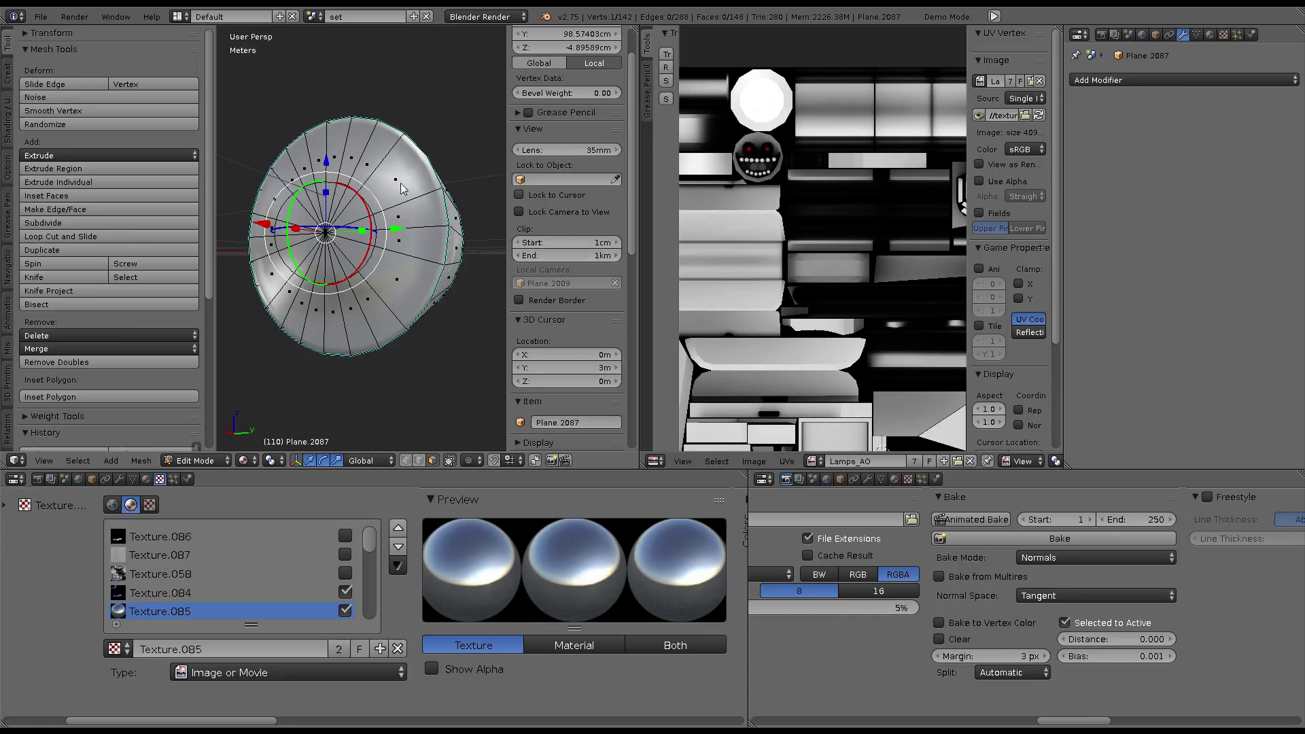
{"action": "key", "text": "Tab"}
{"action": "key", "text": "Tab"}
{"action": "key", "text": "Tab"}
{"action": "key", "text": "Tab"}
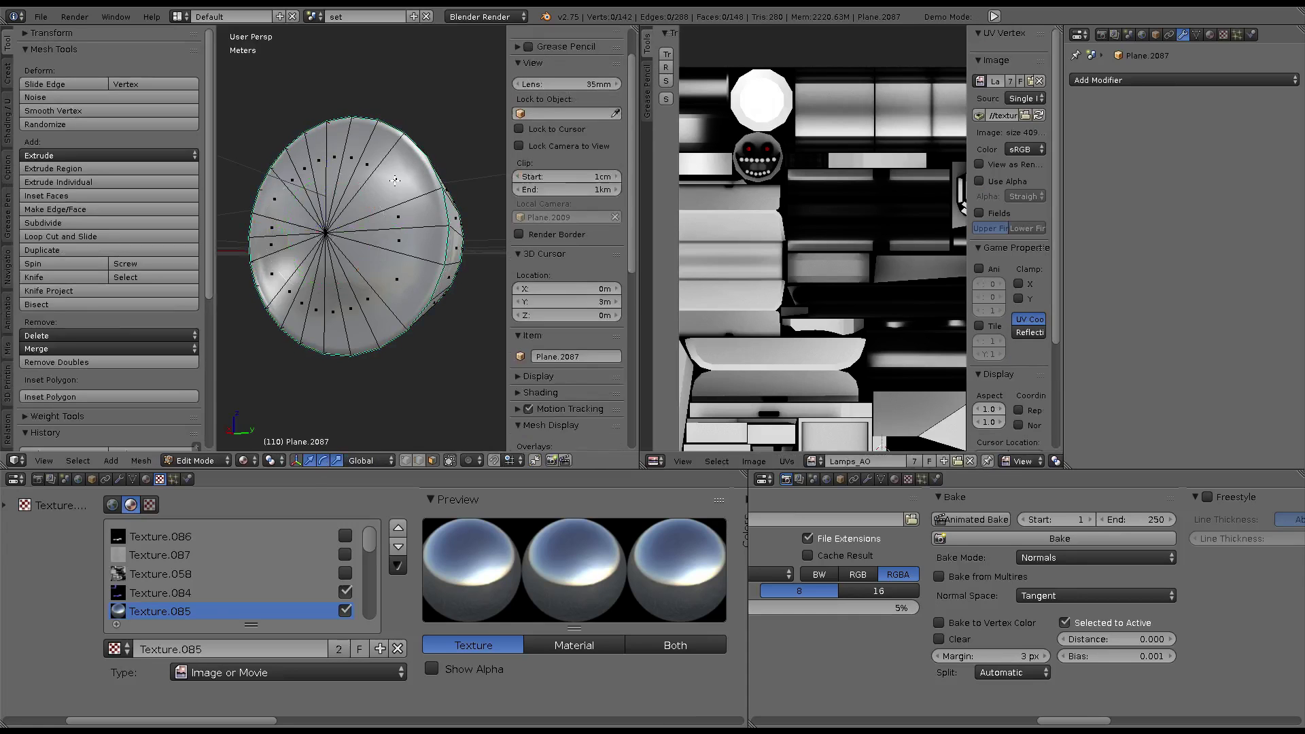
{"action": "key", "text": "a"}
{"action": "scroll", "coordinate": [836, 238], "scroll_direction": "up", "scroll_amount": 2}
{"action": "scroll", "coordinate": [836, 238], "scroll_direction": "up", "scroll_amount": 2}
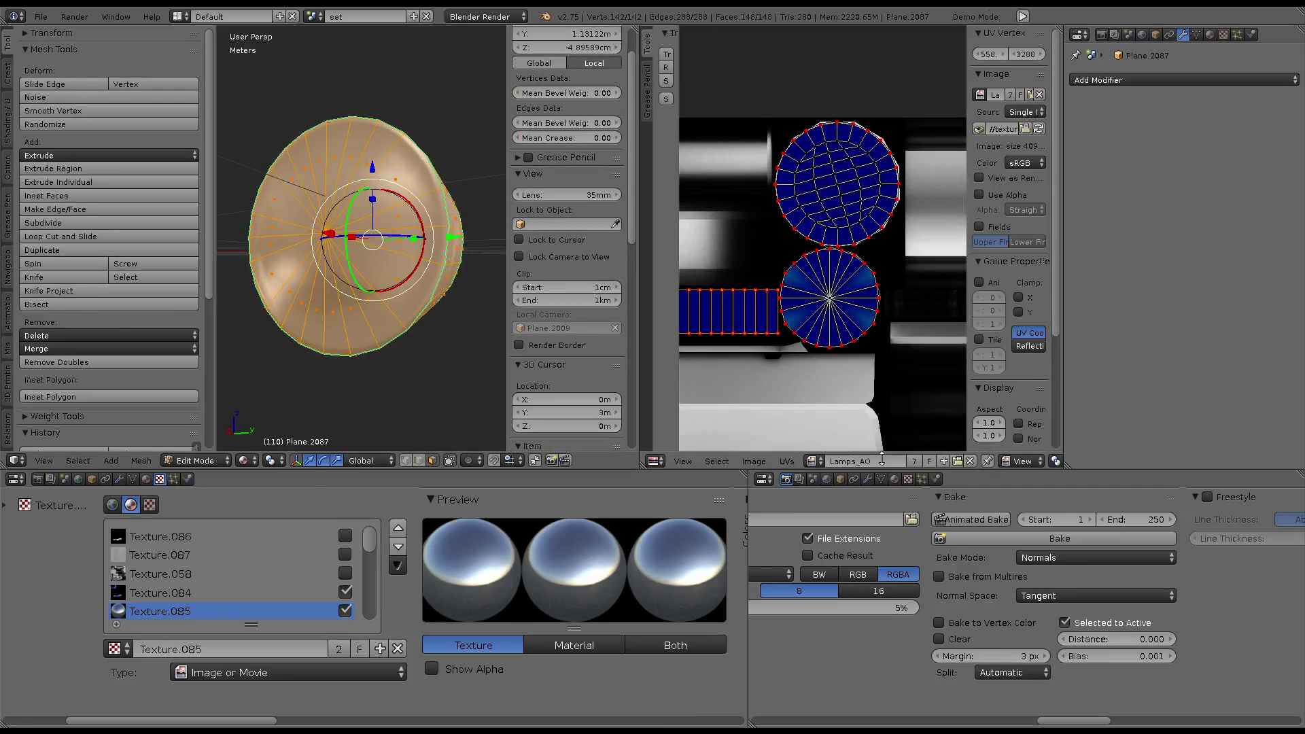
{"action": "left_click", "coordinate": [813, 461]}
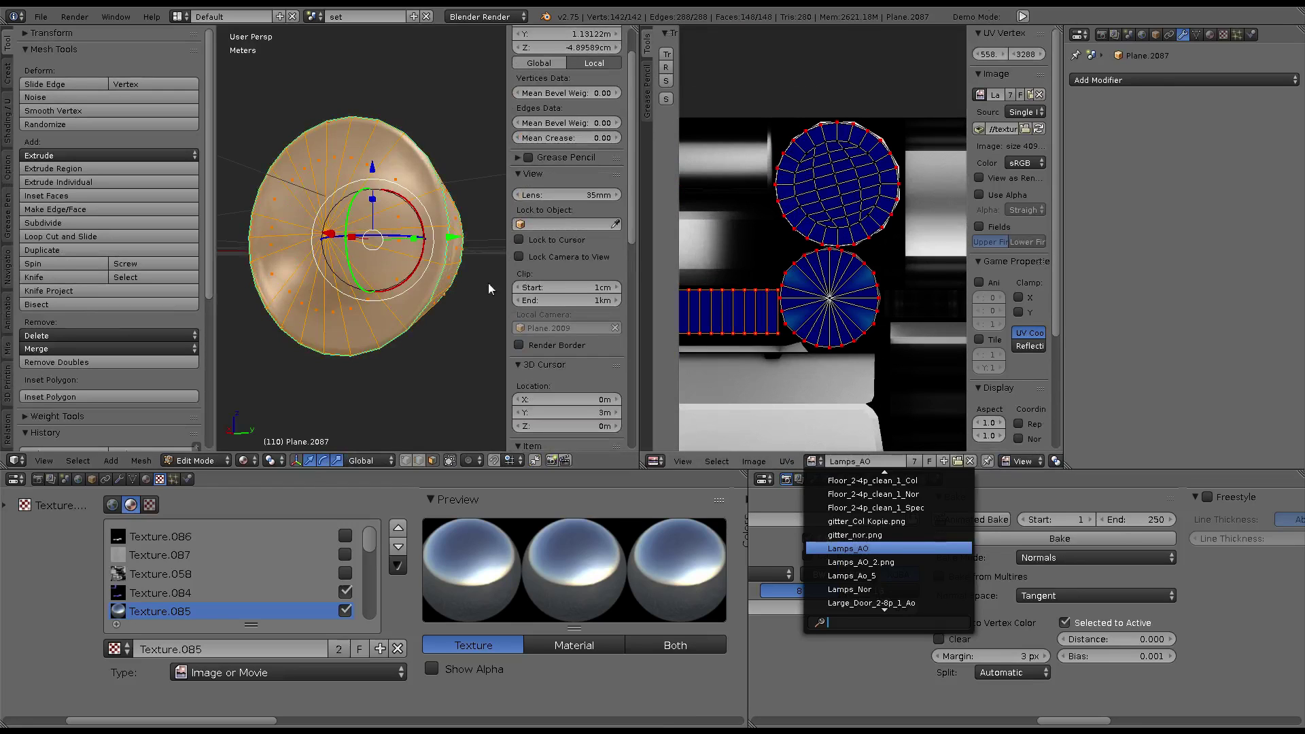
{"action": "left_click", "coordinate": [153, 593]}
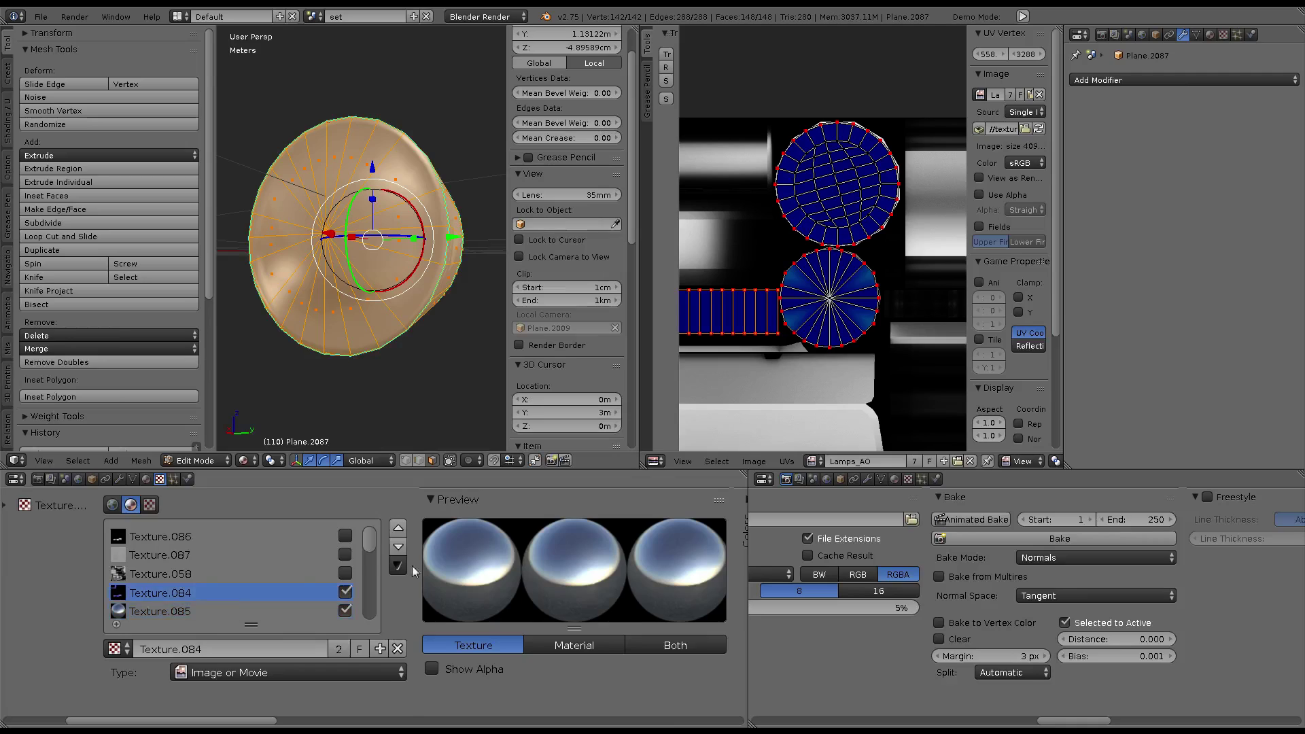
{"action": "scroll", "coordinate": [415, 571], "scroll_direction": "down", "scroll_amount": 5}
{"action": "left_click", "coordinate": [436, 532]}
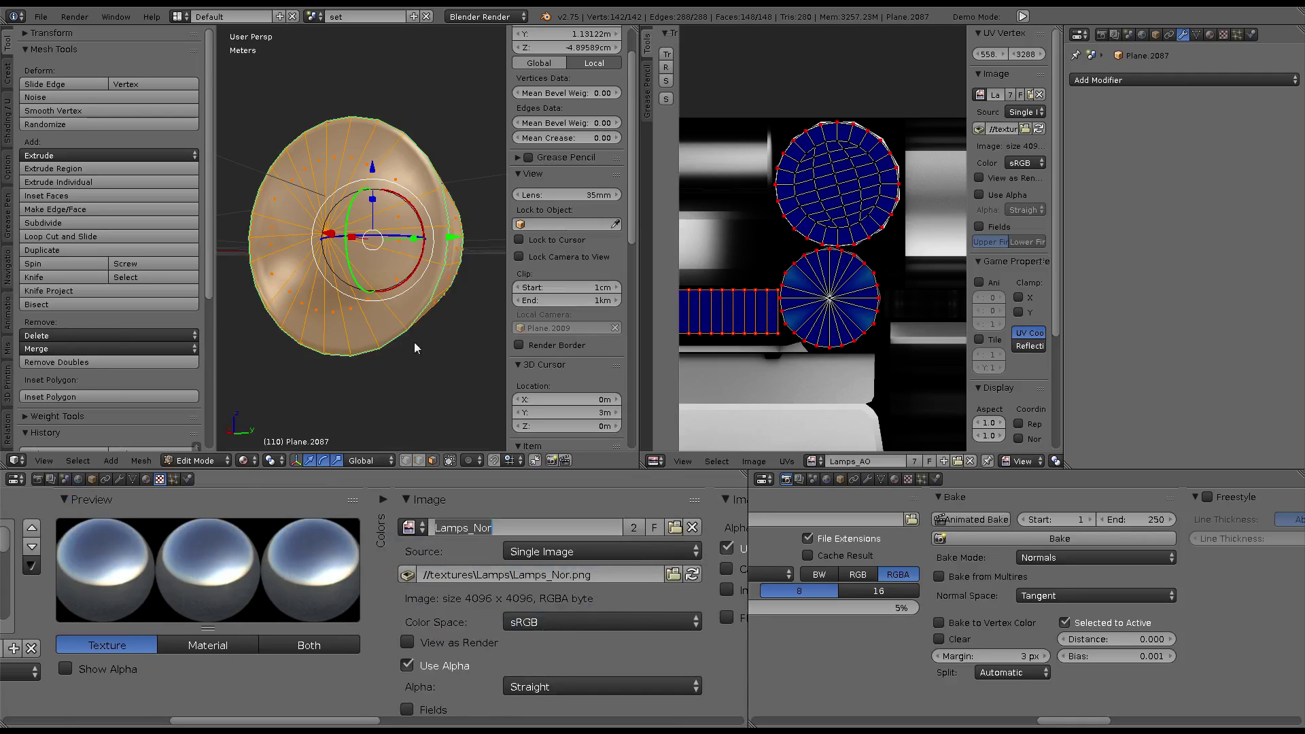
{"action": "key", "text": "Return"}
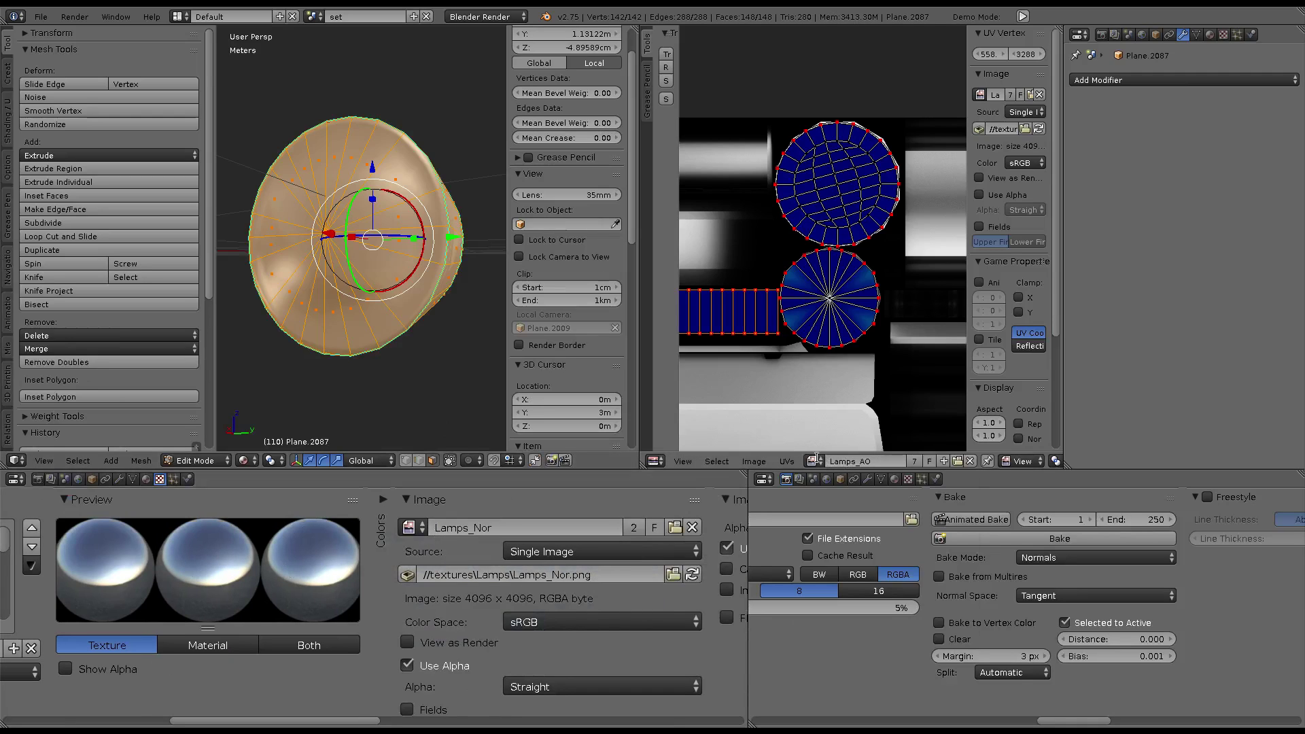
Search for Lamps_Nor, show it on the cap's UVs and return to Object Mode
{"action": "left_click", "coordinate": [815, 460]}
{"action": "key", "text": "Escape"}
{"action": "left_click", "coordinate": [816, 461]}
{"action": "type", "text": "Lamps_Nor"}
{"action": "left_click", "coordinate": [843, 480]}
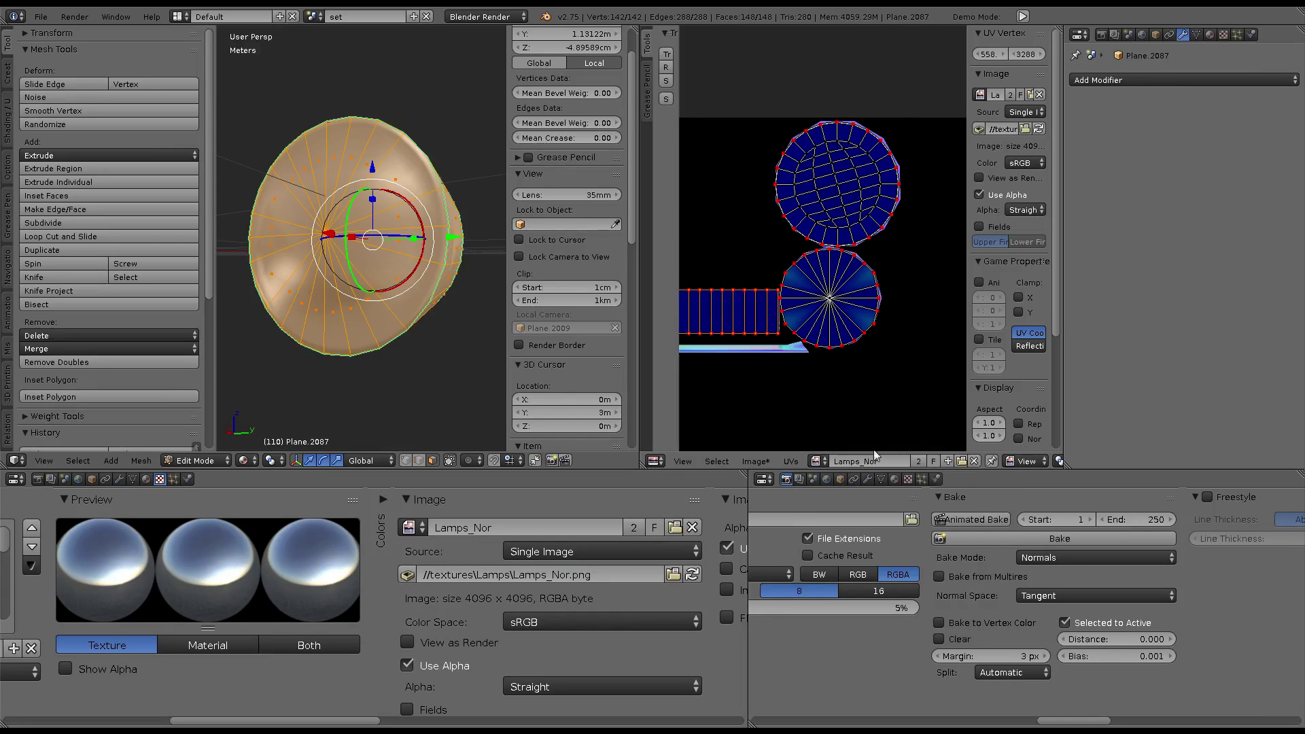
{"action": "key", "text": "Tab"}
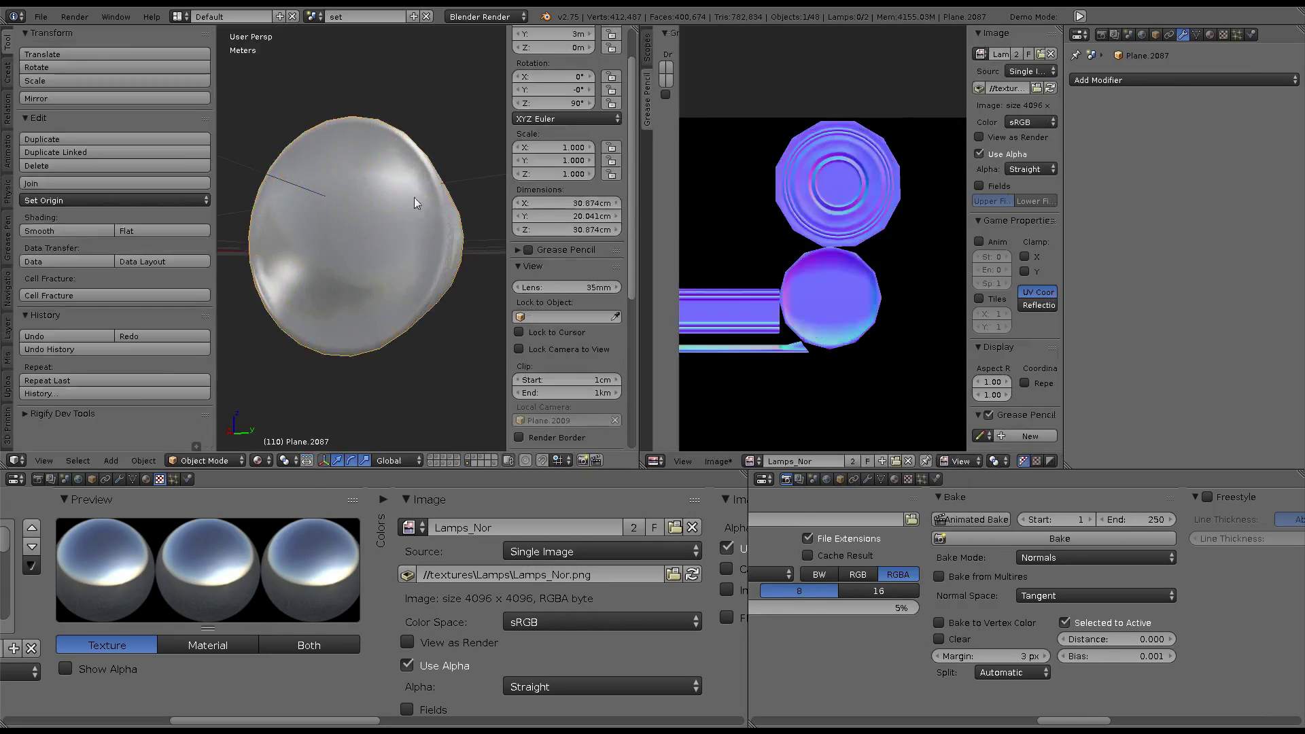
Triangulate four wedge faces on the cap's end
{"action": "key", "text": "shift+space"}
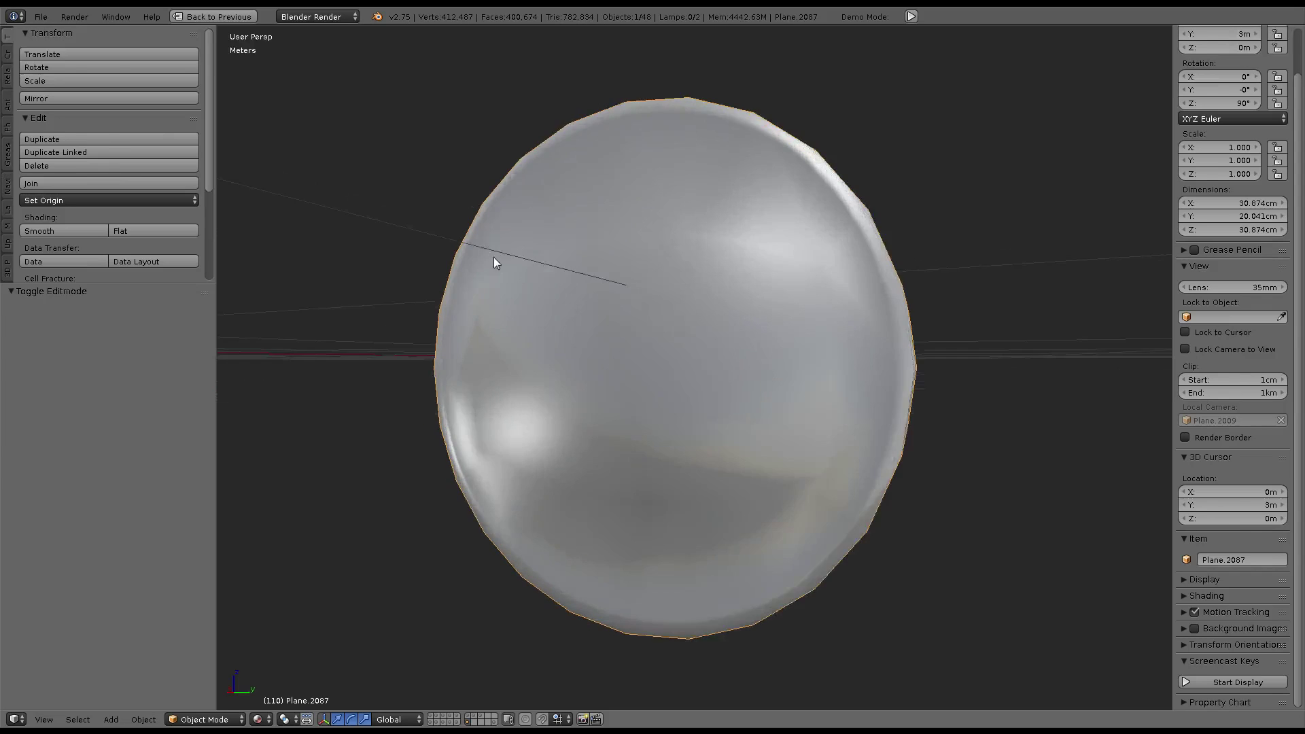
{"action": "key", "text": "Tab"}
{"action": "right_click", "coordinate": [849, 341]}
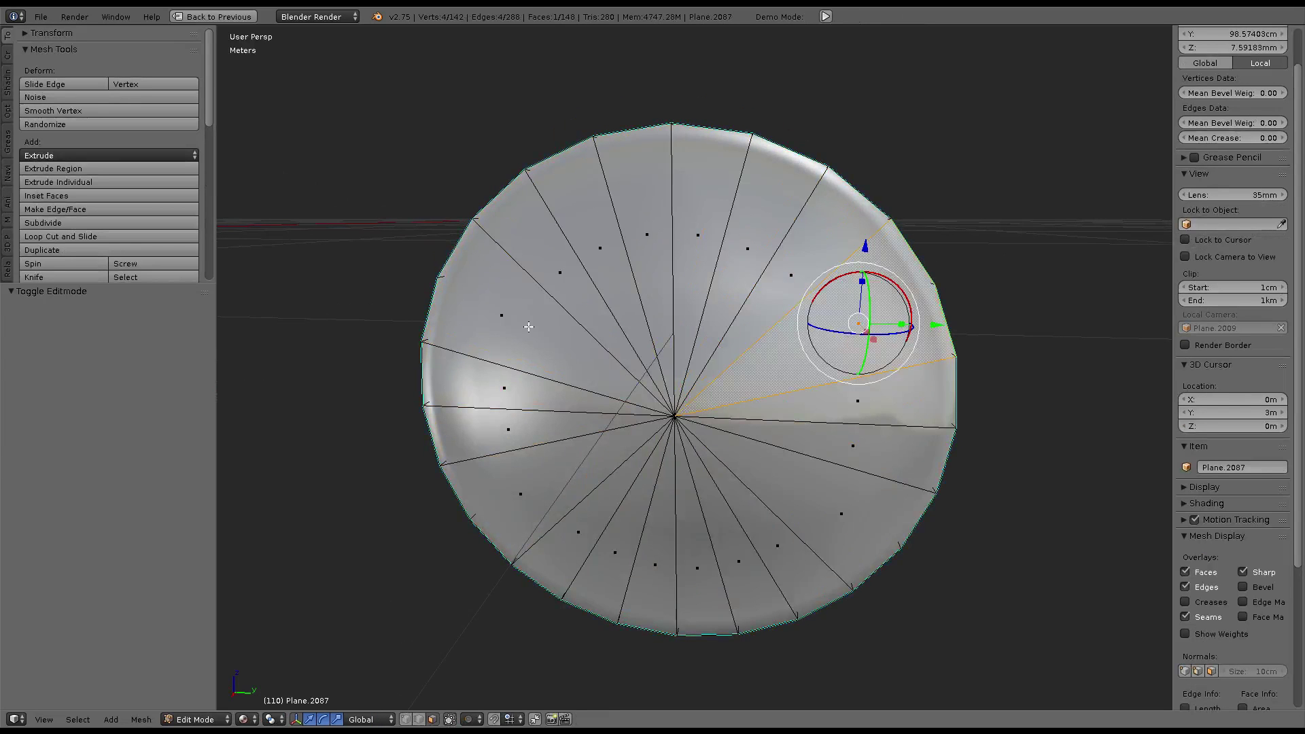
{"action": "right_click", "coordinate": [529, 327], "text": "shift"}
{"action": "right_click", "coordinate": [516, 523], "text": "shift"}
{"action": "right_click", "coordinate": [808, 494], "text": "shift"}
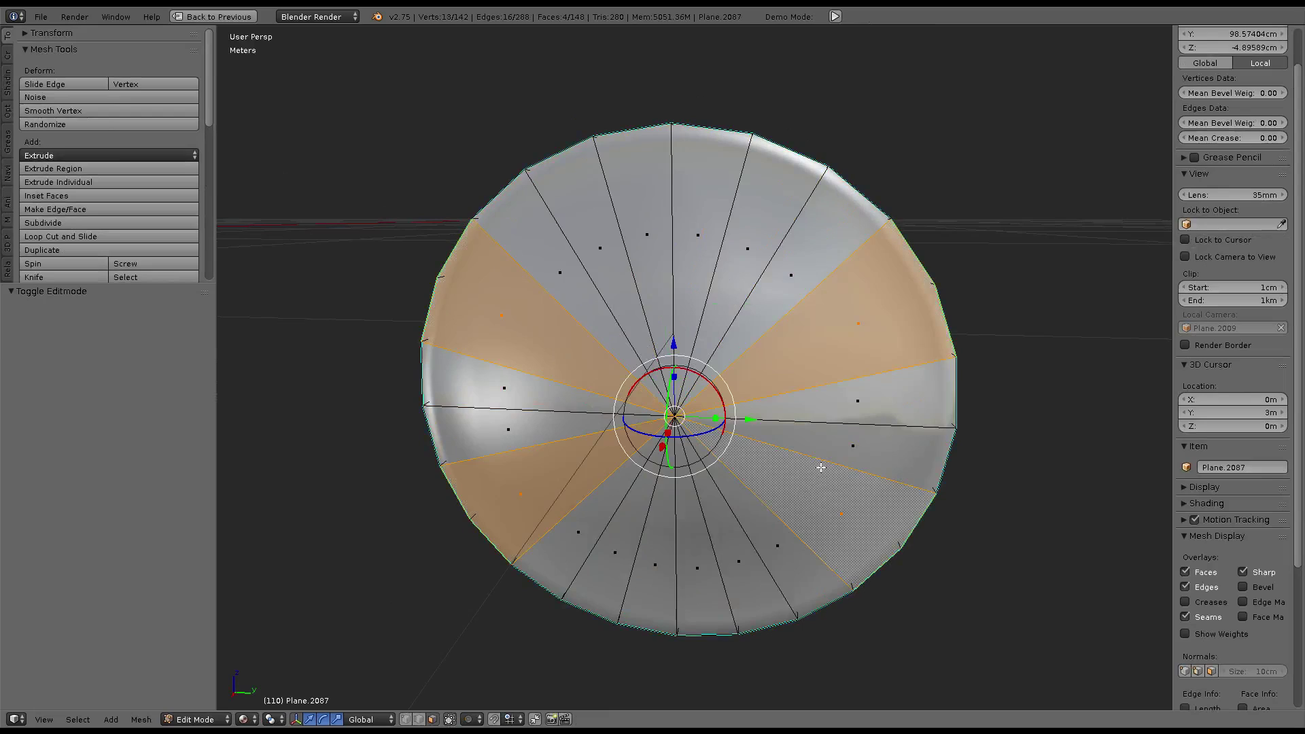
{"action": "key", "text": "ctrl+t"}
Grow a selection over the cap's central faces and merge them together
{"action": "mouse_move", "coordinate": [822, 467]}
{"action": "middle_mouse_down"}
{"action": "mouse_move", "coordinate": [731, 372]}
{"action": "mouse_move", "coordinate": [646, 340]}
{"action": "middle_mouse_up"}
{"action": "scroll", "coordinate": [723, 359], "scroll_direction": "down", "scroll_amount": 3}
{"action": "right_click", "coordinate": [643, 340]}
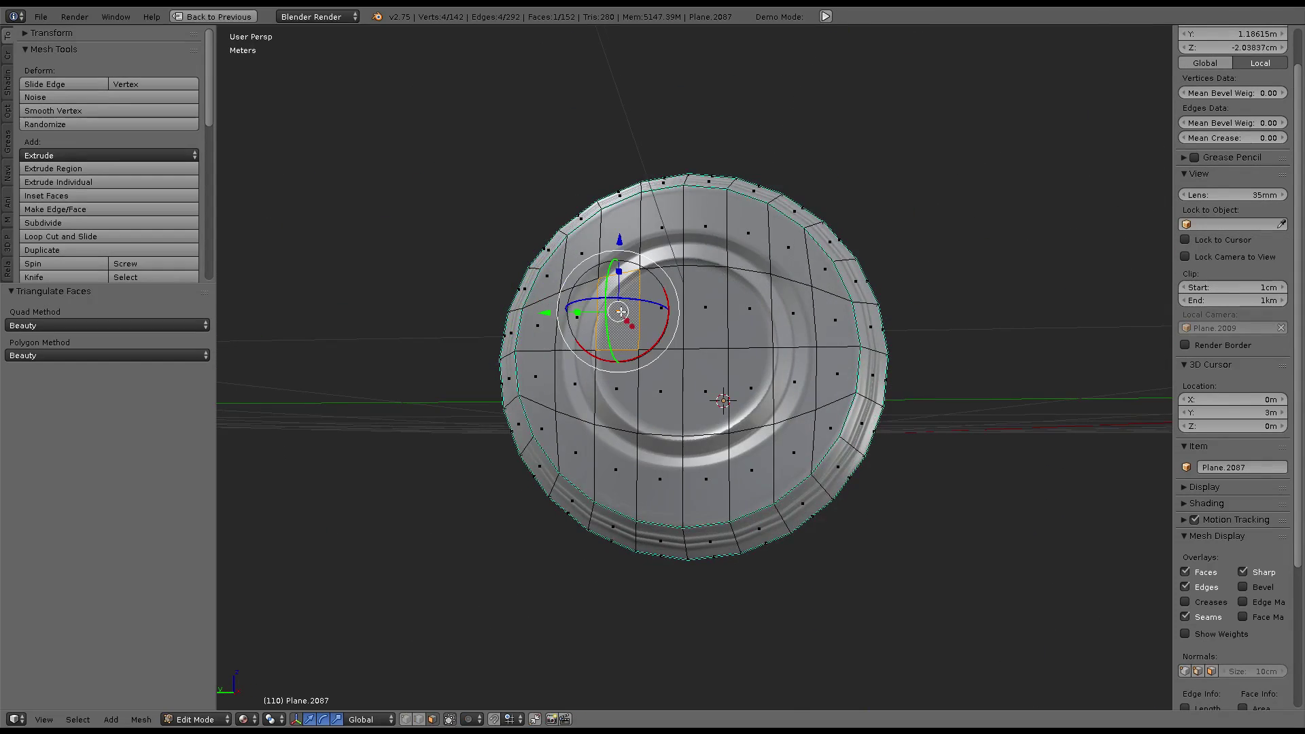
{"action": "scroll", "coordinate": [634, 338], "scroll_direction": "up", "scroll_amount": 2}
{"action": "key", "text": "ctrl+KP_Add"}
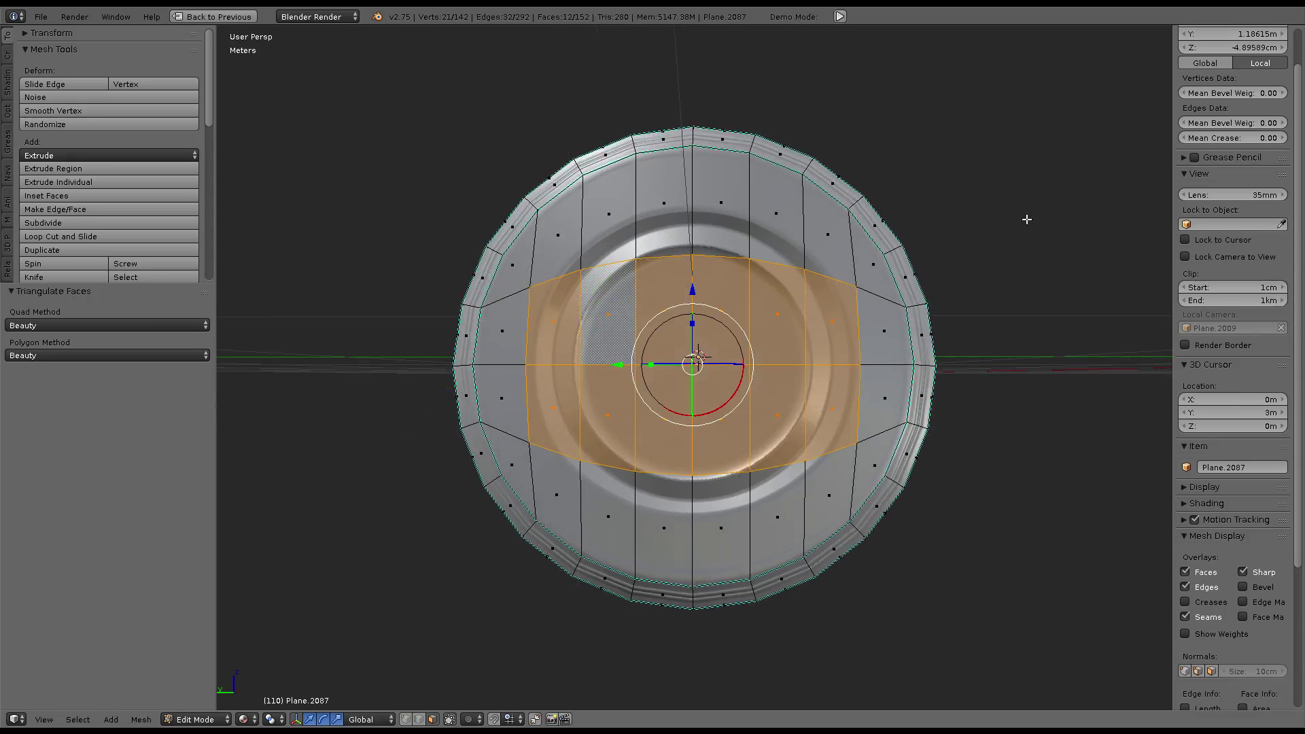
{"action": "key", "text": "w"}
{"action": "left_click", "coordinate": [1031, 206]}
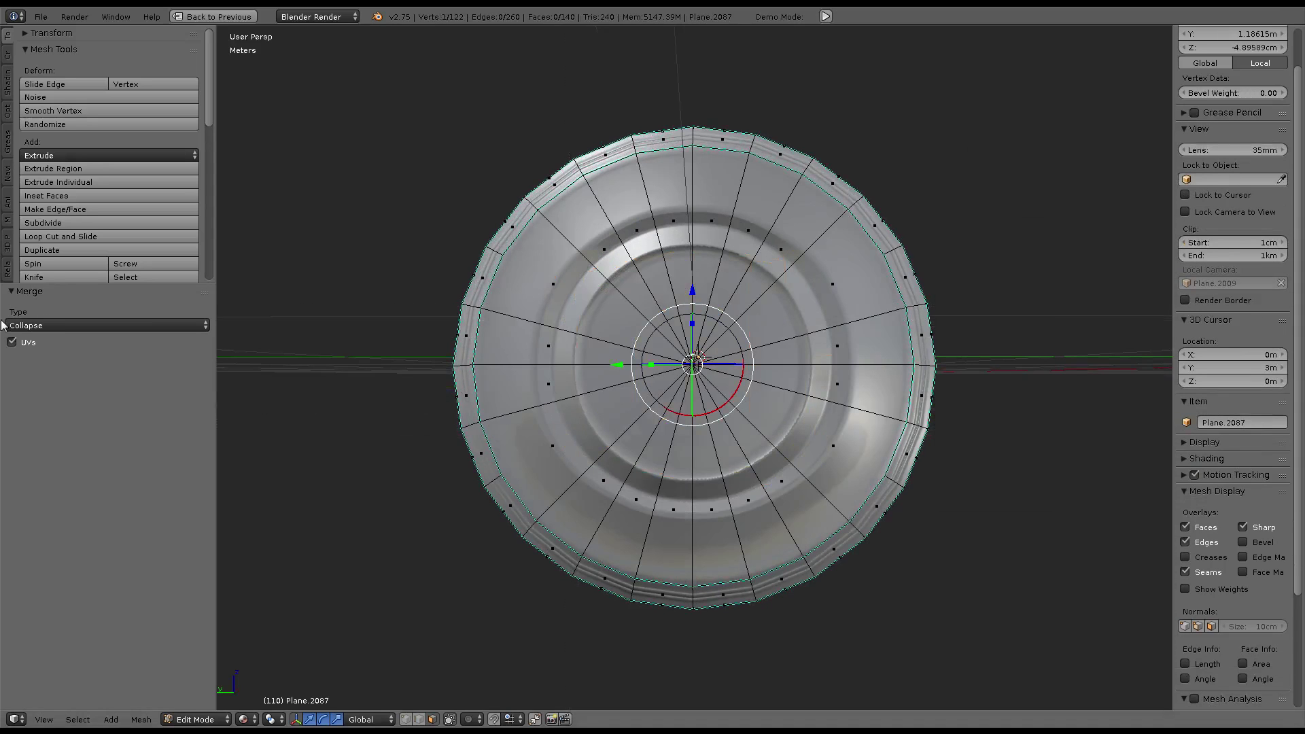
{"action": "key", "text": "Tab"}
Triangulate three wedge faces on the cap's other end
{"action": "scroll", "coordinate": [683, 272], "scroll_direction": "down", "scroll_amount": 2}
{"action": "scroll", "coordinate": [675, 279], "scroll_direction": "down", "scroll_amount": 3}
{"action": "middle_click_drag", "start_coordinate": [673, 277], "coordinate": [681, 323]}
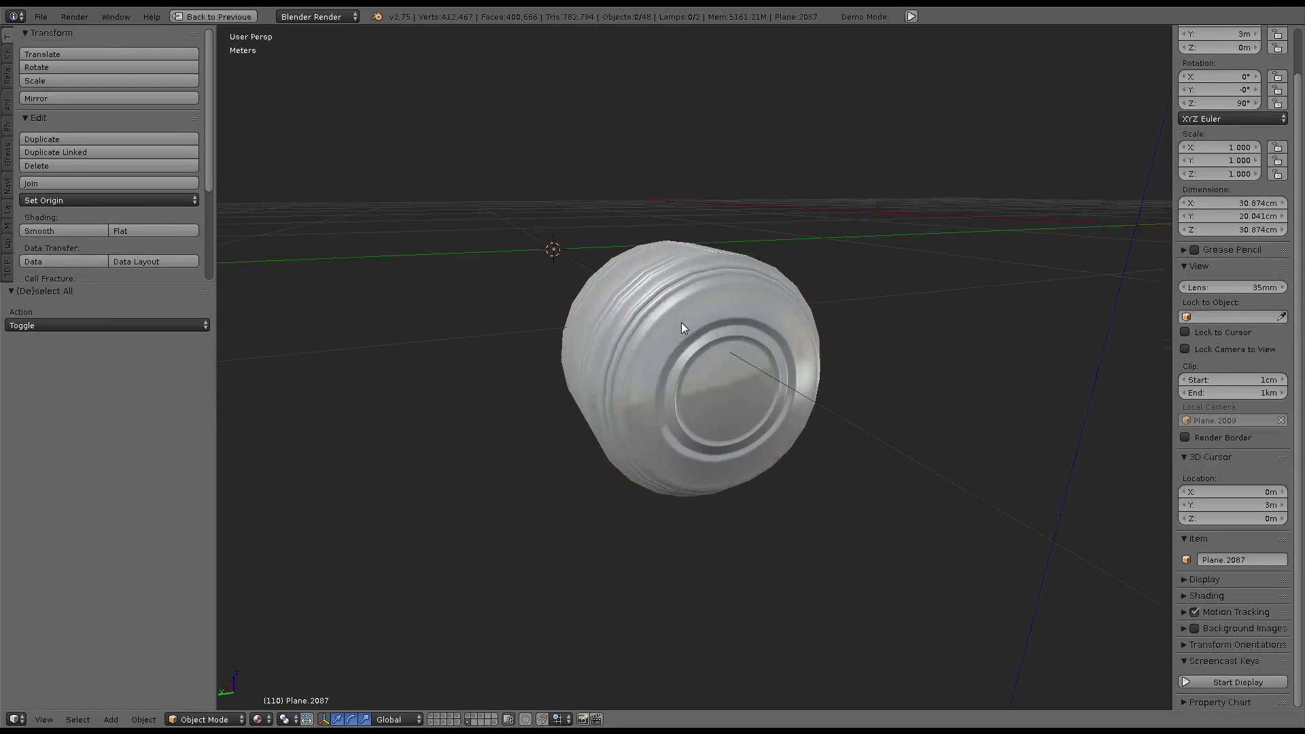
{"action": "key", "text": "Tab"}
{"action": "scroll", "coordinate": [681, 322], "scroll_direction": "up", "scroll_amount": 2}
{"action": "scroll", "coordinate": [700, 490], "scroll_direction": "up", "scroll_amount": 2}
{"action": "middle_click_drag", "start_coordinate": [701, 489], "coordinate": [680, 381]}
{"action": "scroll", "coordinate": [680, 380], "scroll_direction": "down", "scroll_amount": 3}
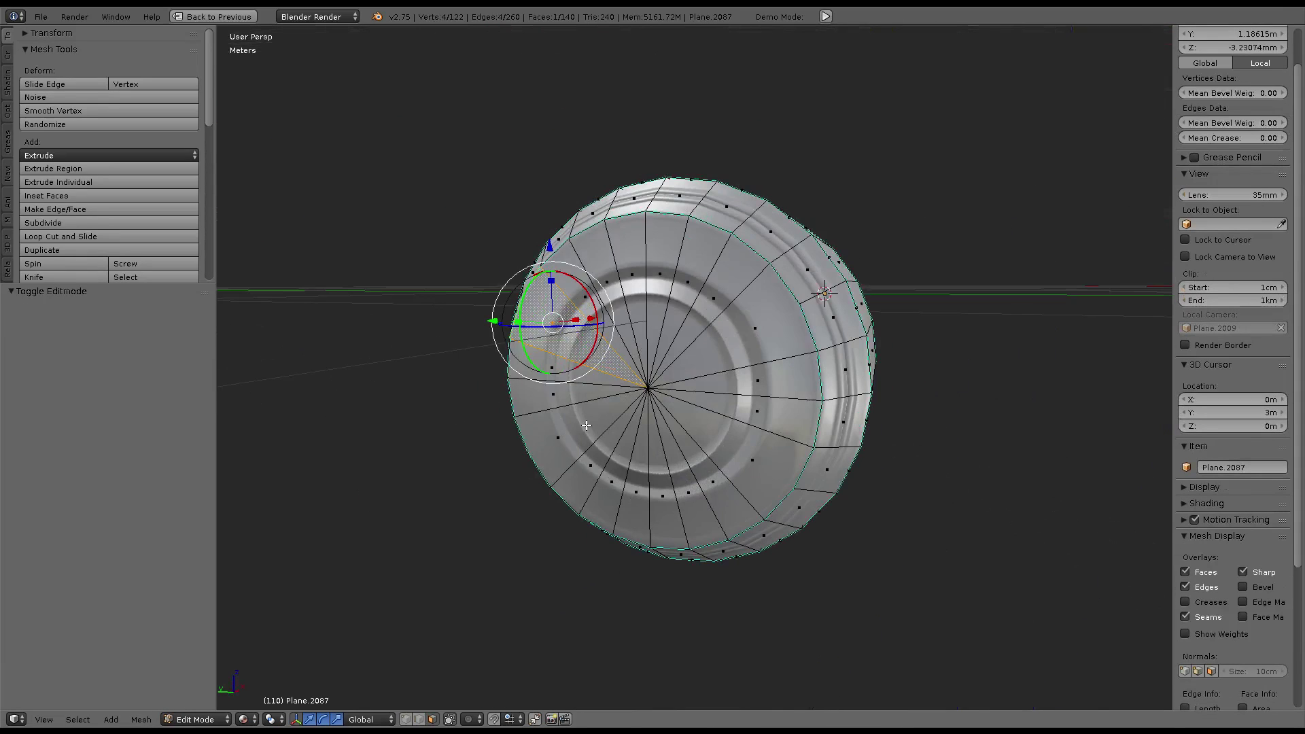
{"action": "right_click", "coordinate": [544, 313], "text": "shift"}
{"action": "right_click", "coordinate": [769, 327], "text": "shift"}
{"action": "right_click", "coordinate": [754, 462], "text": "shift"}
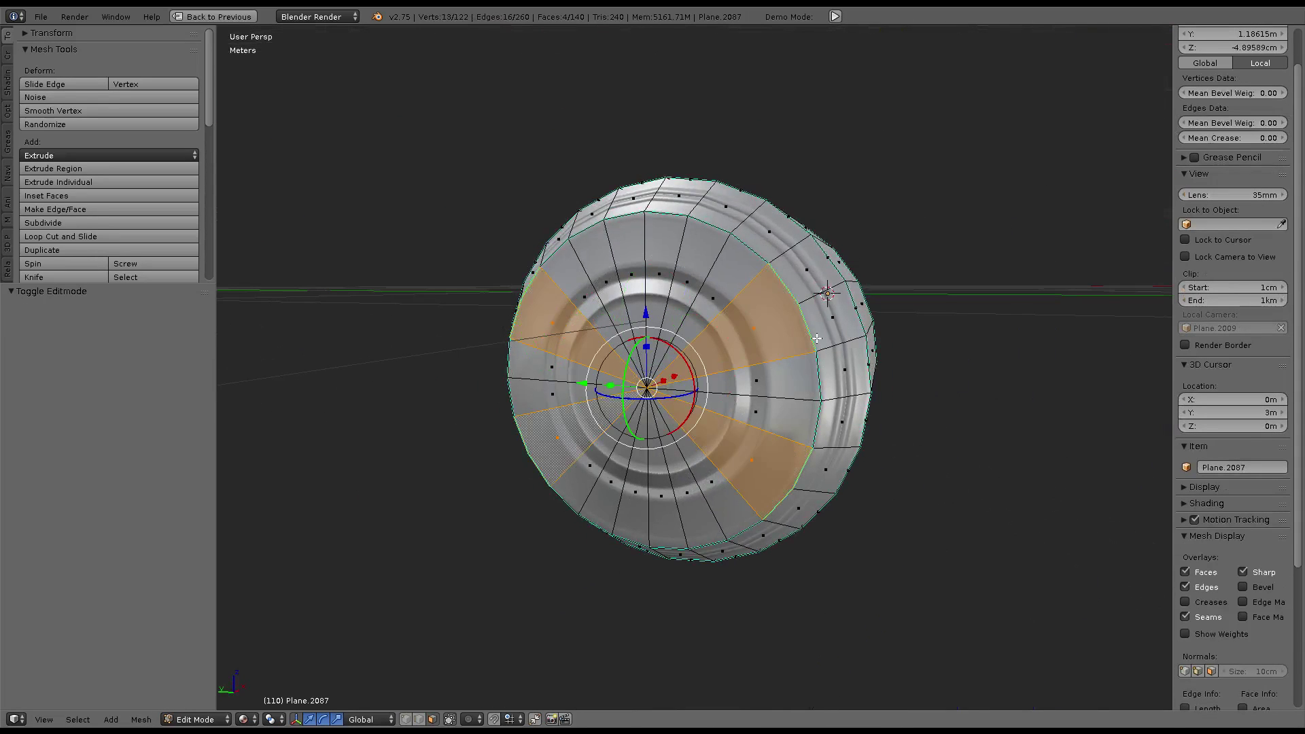
{"action": "key", "text": "ctrl+t"}
Remove 48 duplicate vertices from the whole cap and return to Object Mode
{"action": "middle_click_drag", "start_coordinate": [816, 338], "coordinate": [726, 348]}
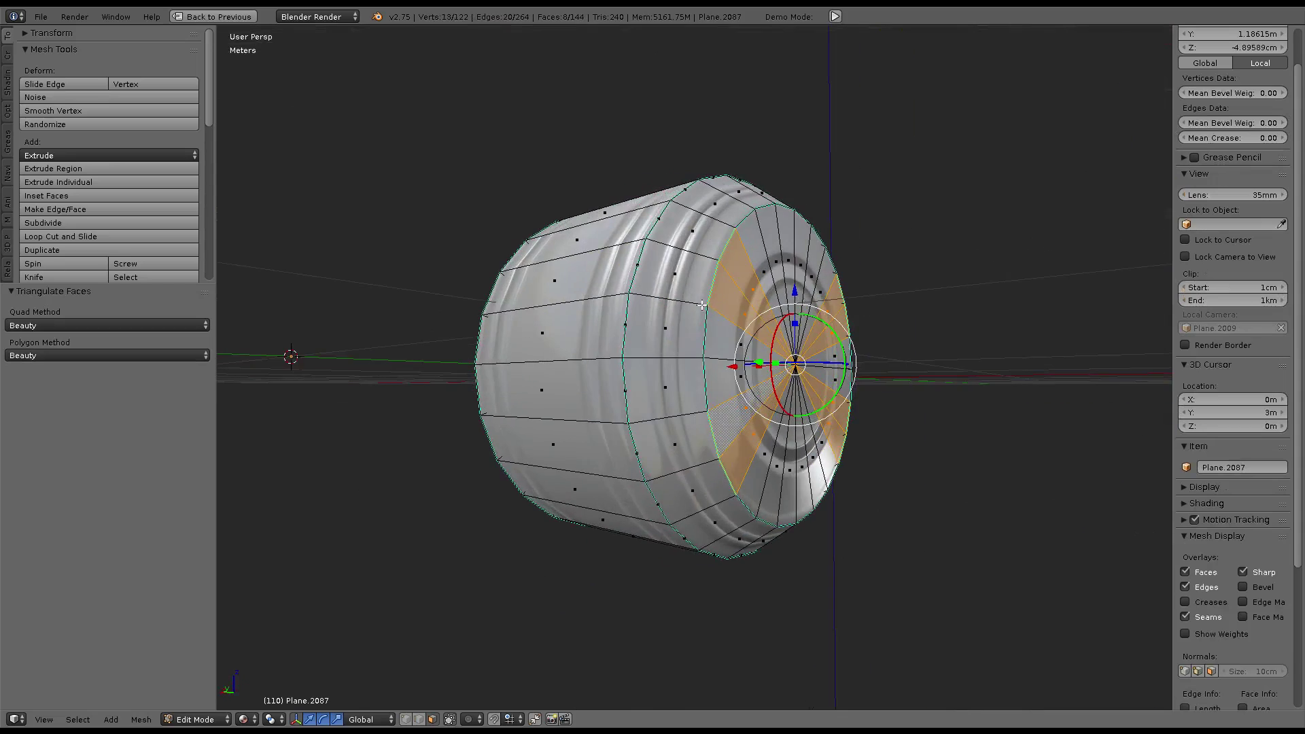
{"action": "scroll", "coordinate": [726, 348], "scroll_direction": "up", "scroll_amount": 5}
{"action": "key", "text": "a"}
{"action": "key", "text": "w"}
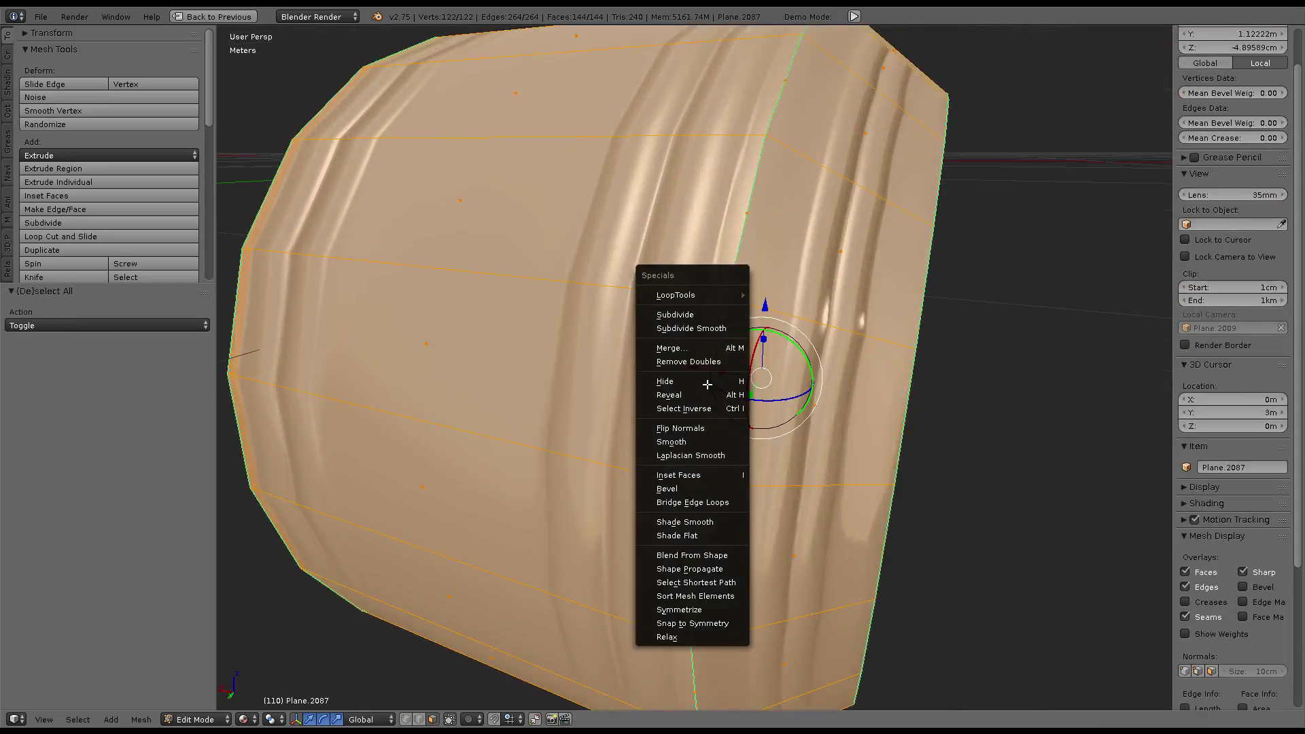
{"action": "left_click", "coordinate": [715, 361]}
{"action": "scroll", "coordinate": [715, 361], "scroll_direction": "down", "scroll_amount": 5}
{"action": "key", "text": "Tab"}
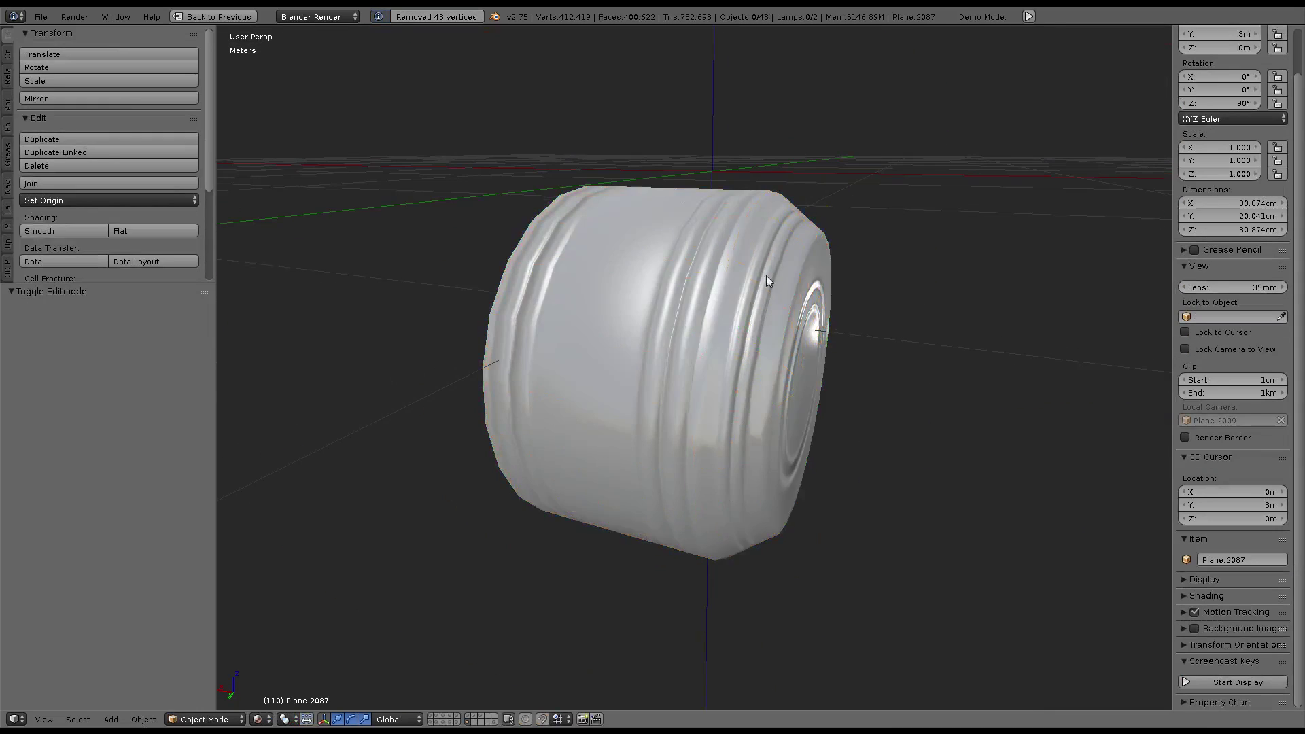
{"action": "mouse_move", "coordinate": [766, 275]}
{"action": "middle_mouse_down"}
{"action": "mouse_move", "coordinate": [741, 161]}
{"action": "mouse_move", "coordinate": [789, 306]}
{"action": "middle_mouse_up"}
Inspect the rounded cap's mesh, then select the cap object Plane.2087
{"action": "key", "text": "Tab"}
{"action": "right_click", "coordinate": [554, 129]}
{"action": "mouse_move", "coordinate": [680, 204]}
{"action": "middle_mouse_down"}
{"action": "mouse_move", "coordinate": [748, 238]}
{"action": "mouse_move", "coordinate": [704, 197]}
{"action": "mouse_move", "coordinate": [687, 208]}
{"action": "mouse_move", "coordinate": [683, 289]}
{"action": "middle_mouse_up"}
{"action": "scroll", "coordinate": [728, 207], "scroll_direction": "down", "scroll_amount": 3}
{"action": "scroll", "coordinate": [728, 207], "scroll_direction": "up", "scroll_amount": 4}
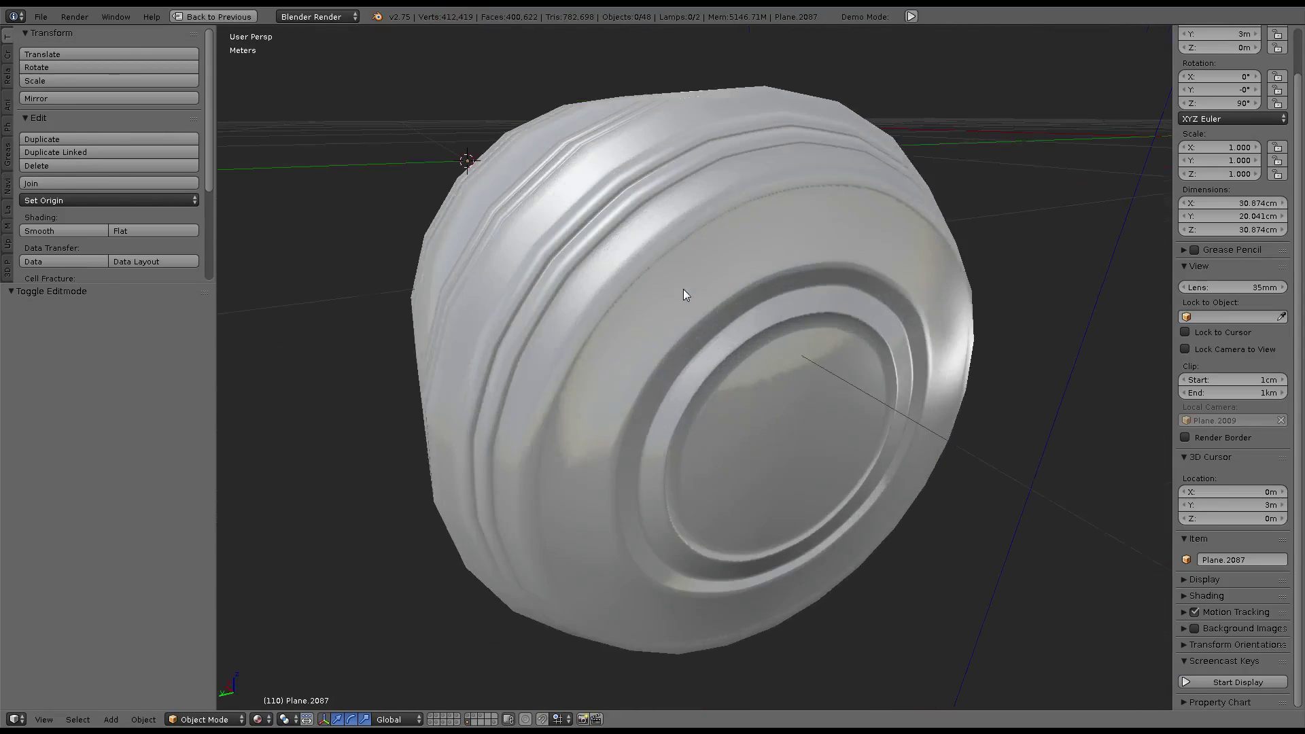
{"action": "key", "text": "Tab"}
{"action": "scroll", "coordinate": [684, 287], "scroll_direction": "down", "scroll_amount": 2}
{"action": "scroll", "coordinate": [673, 276], "scroll_direction": "down", "scroll_amount": 2}
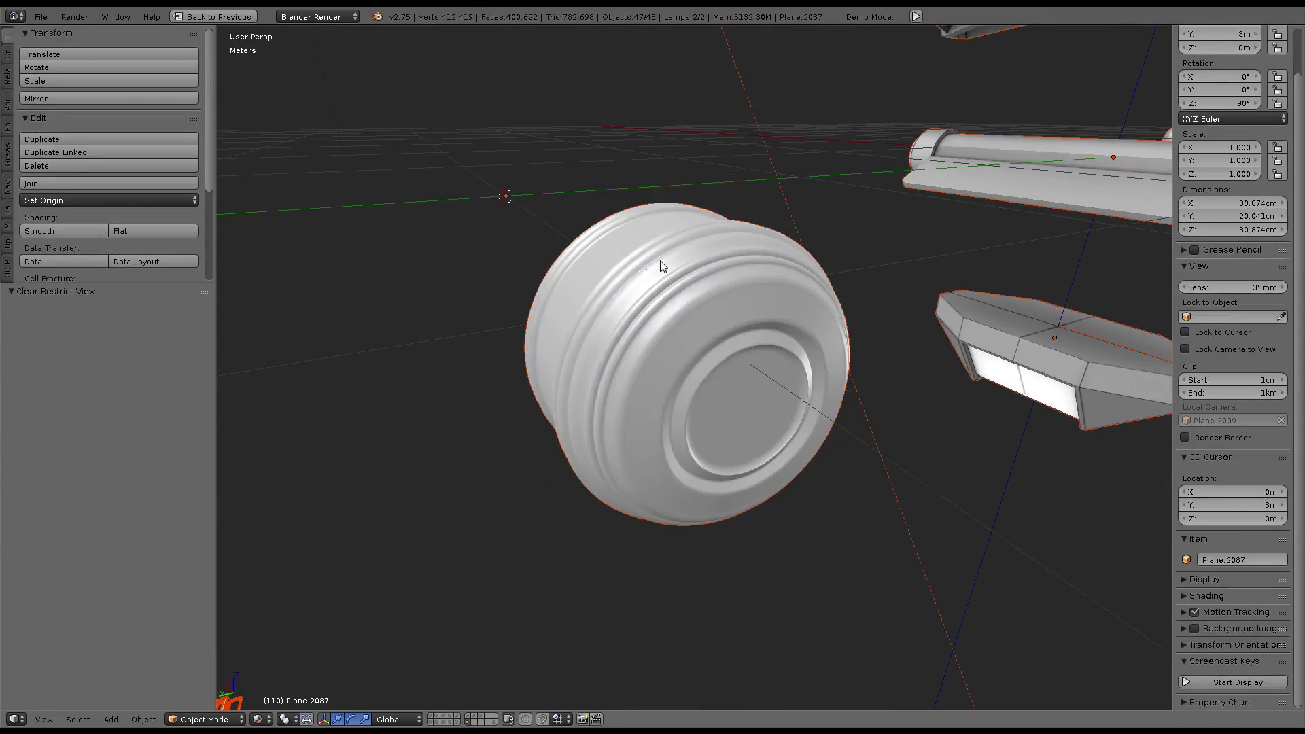
{"action": "right_click", "coordinate": [662, 266]}
{"action": "scroll", "coordinate": [659, 260], "scroll_direction": "up", "scroll_amount": 2}
{"action": "mouse_move", "coordinate": [660, 260]}
{"action": "middle_mouse_down"}
{"action": "mouse_move", "coordinate": [879, 328]}
{"action": "mouse_move", "coordinate": [708, 279]}
{"action": "mouse_move", "coordinate": [749, 162]}
{"action": "mouse_move", "coordinate": [760, 267]}
{"action": "mouse_move", "coordinate": [776, 272]}
{"action": "mouse_move", "coordinate": [589, 280]}
{"action": "mouse_move", "coordinate": [686, 354]}
{"action": "mouse_move", "coordinate": [587, 385]}
{"action": "middle_mouse_up"}
{"action": "right_click", "coordinate": [757, 268]}
{"action": "scroll", "coordinate": [775, 276], "scroll_direction": "down", "scroll_amount": 3}
{"action": "scroll", "coordinate": [806, 286], "scroll_direction": "down", "scroll_amount": 3}
Duplicate the rounded cap and offset the copy -5 m along Y
{"action": "key", "text": "shift+d"}
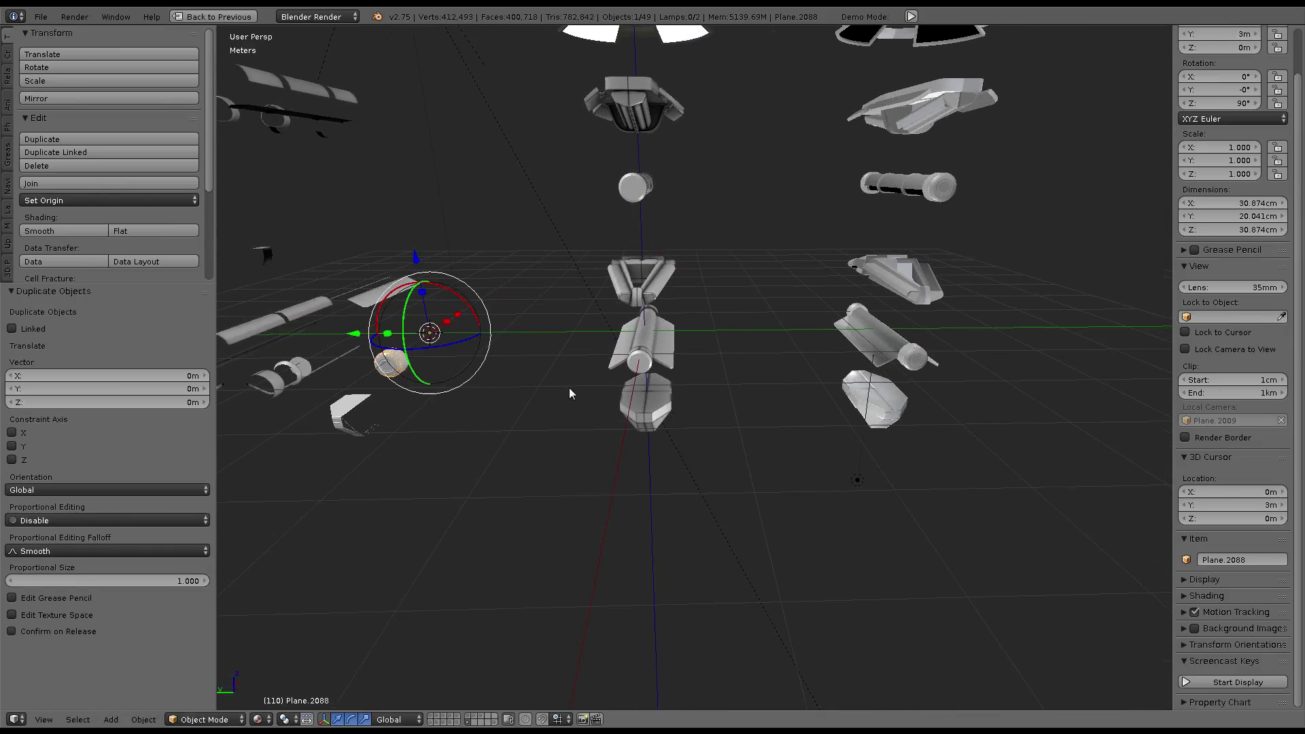
{"action": "key", "text": "g"}
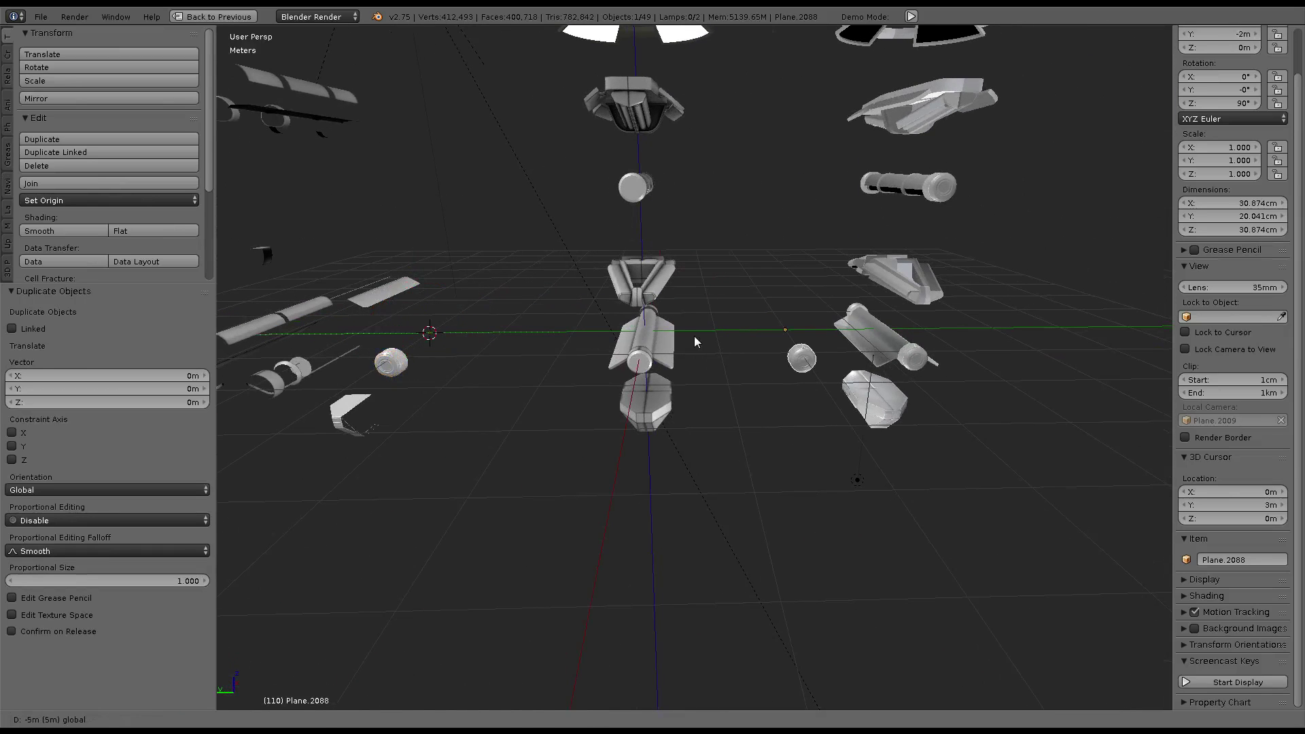
{"action": "key", "text": "y"}
{"action": "key", "text": "minus"}
{"action": "key", "text": "5"}
{"action": "key", "text": "Return"}
{"action": "scroll", "coordinate": [695, 336], "scroll_direction": "up", "scroll_amount": 5}
{"action": "mouse_move", "coordinate": [605, 275]}
{"action": "middle_mouse_down"}
{"action": "mouse_move", "coordinate": [713, 302]}
{"action": "mouse_move", "coordinate": [523, 251]}
{"action": "middle_mouse_up"}
Put the 3D cursor on the two selected end parts, then delete them
{"action": "right_click", "coordinate": [680, 300], "text": "shift"}
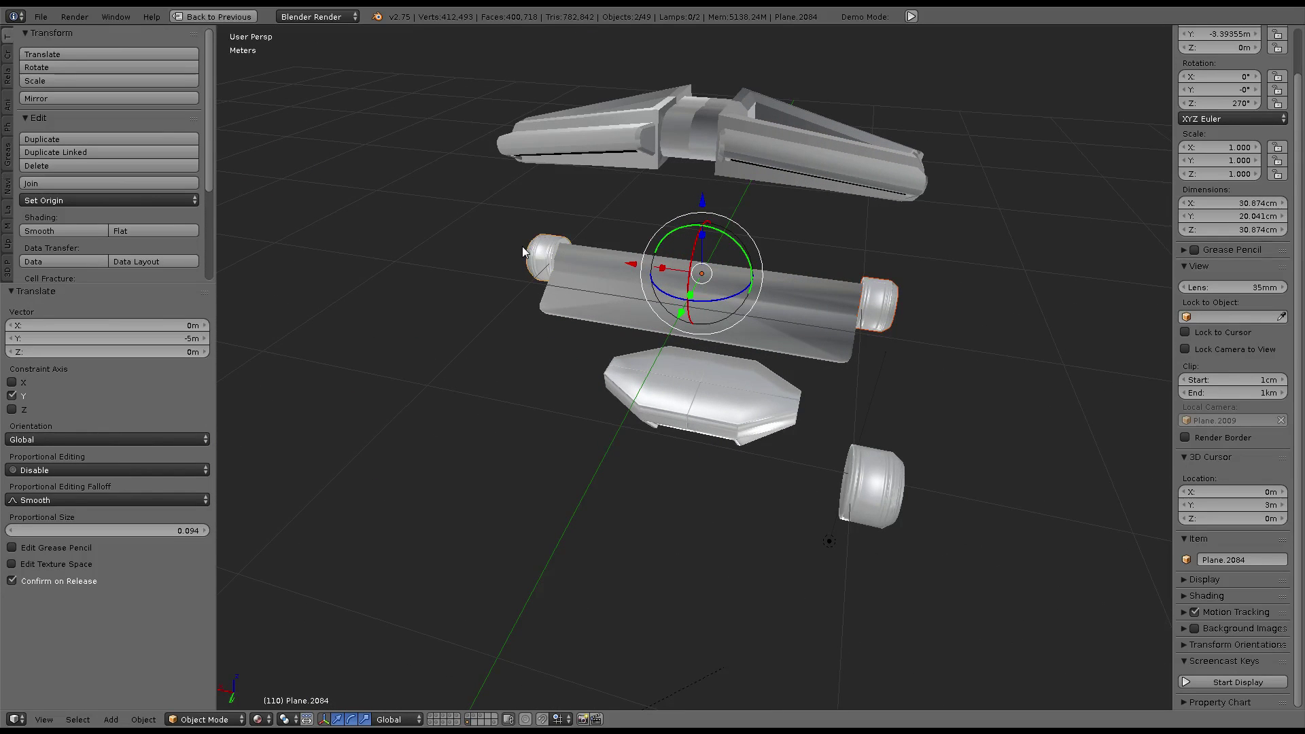
{"action": "key", "text": "shift+s"}
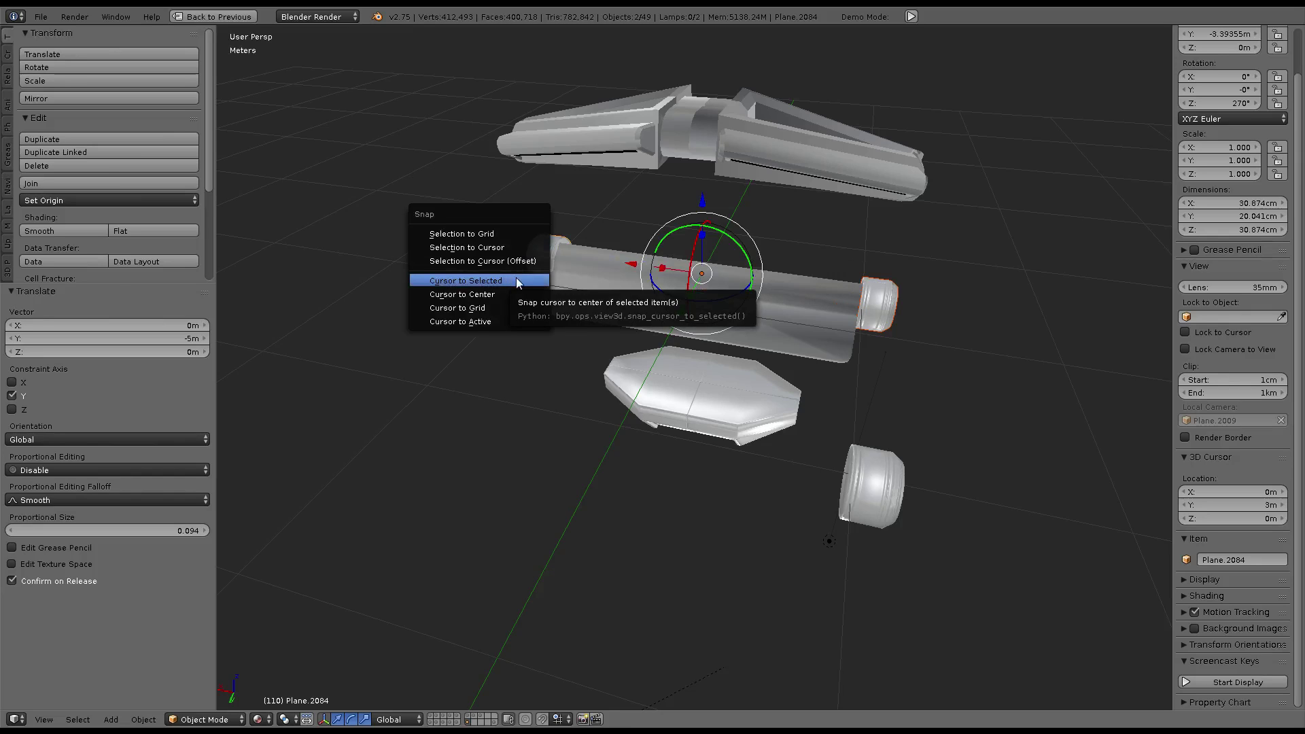
{"action": "left_click", "coordinate": [516, 280]}
{"action": "key", "text": "x"}
{"action": "left_click", "coordinate": [516, 274]}
Snap the spare end cap to the cursor and add a linked copy rotated 180° about Z
{"action": "right_click", "coordinate": [871, 447]}
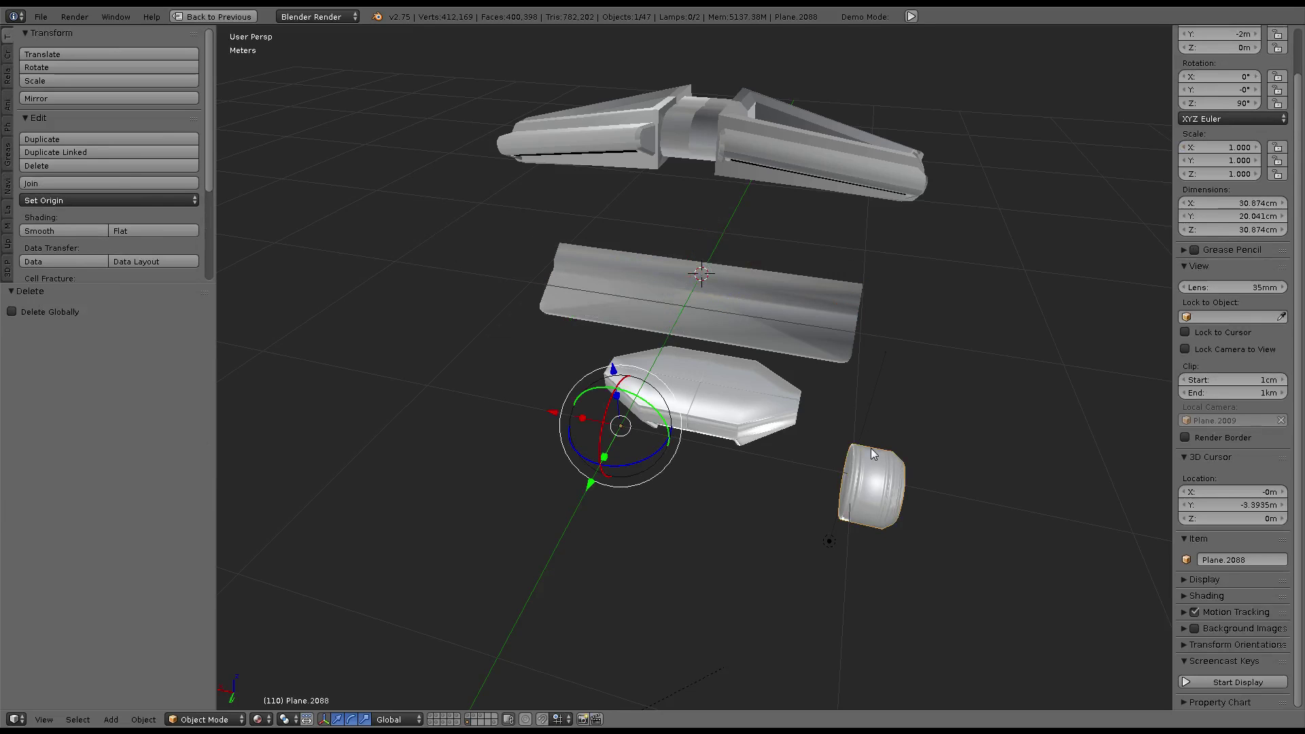
{"action": "key", "text": "shift+s"}
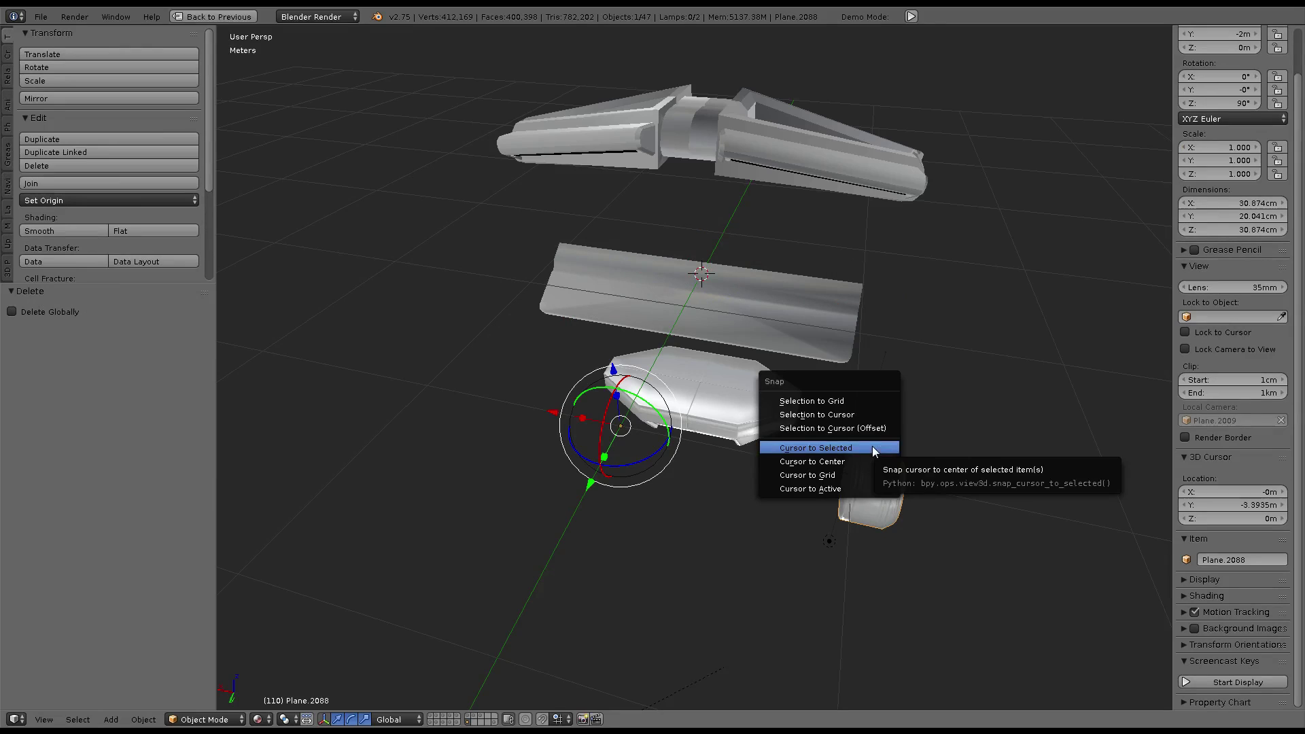
{"action": "left_click", "coordinate": [860, 412]}
{"action": "mouse_move", "coordinate": [859, 412]}
{"action": "middle_mouse_down"}
{"action": "mouse_move", "coordinate": [793, 345]}
{"action": "mouse_move", "coordinate": [747, 255]}
{"action": "mouse_move", "coordinate": [814, 332]}
{"action": "mouse_move", "coordinate": [739, 340]}
{"action": "middle_mouse_up"}
{"action": "key", "text": "alt+d"}
{"action": "right_click", "coordinate": [739, 340]}
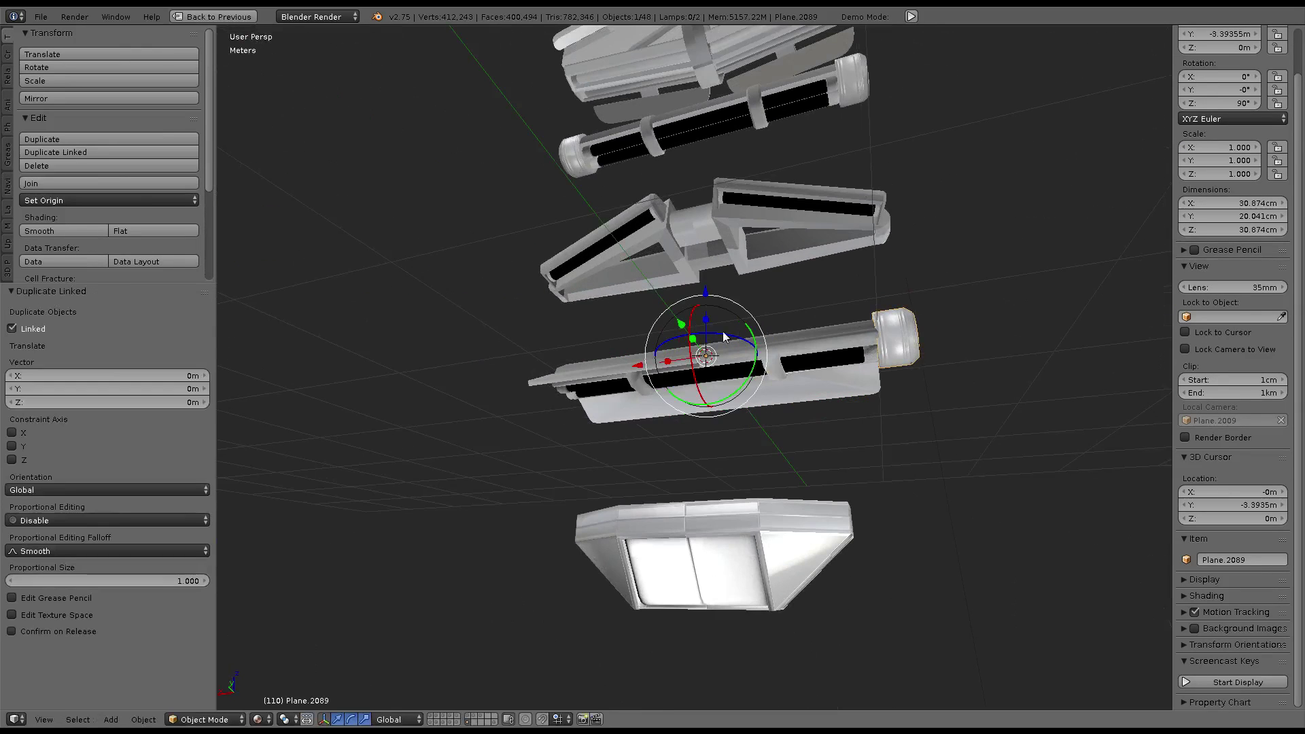
{"action": "type", "text": "rz180"}
{"action": "key", "text": "Return"}
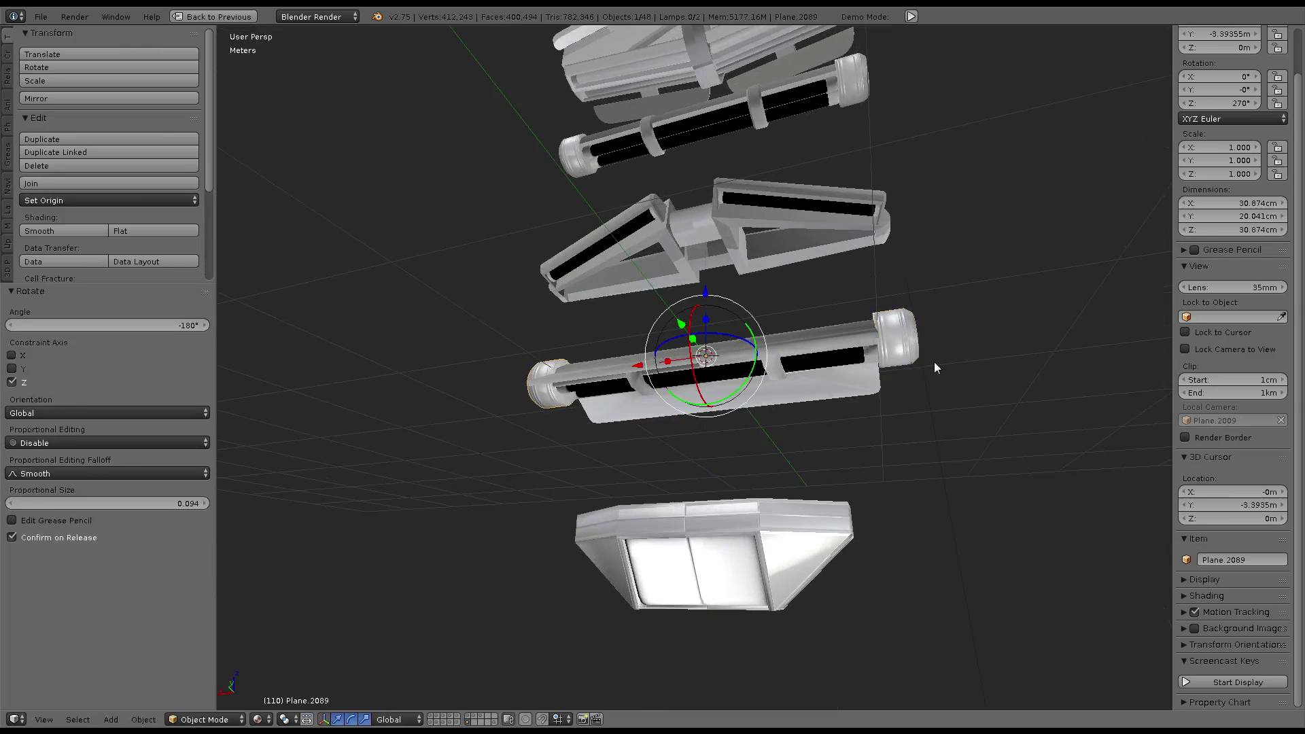
Make linked copies of end caps Plane.2088 and Plane.2089 and lift them toward the upper tube
{"action": "mouse_move", "coordinate": [916, 349]}
{"action": "middle_mouse_down"}
{"action": "mouse_move", "coordinate": [564, 309]}
{"action": "mouse_move", "coordinate": [707, 272]}
{"action": "mouse_move", "coordinate": [793, 417]}
{"action": "middle_mouse_up"}
{"action": "right_click", "coordinate": [856, 342]}
{"action": "left_click", "coordinate": [549, 326], "text": "shift"}
{"action": "key", "text": "alt+d"}
{"action": "right_click", "coordinate": [716, 397]}
{"action": "left_click", "coordinate": [707, 394]}
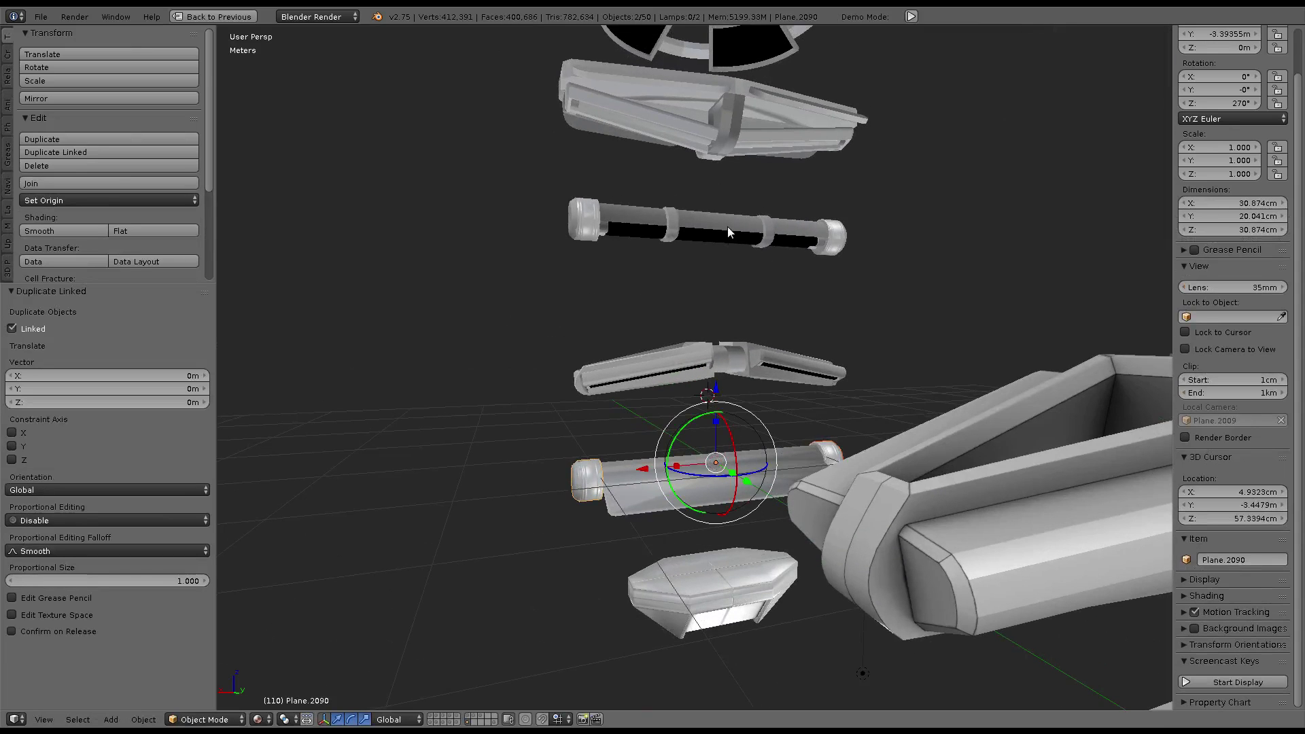
{"action": "left_click_drag", "start_coordinate": [724, 392], "coordinate": [667, 213]}
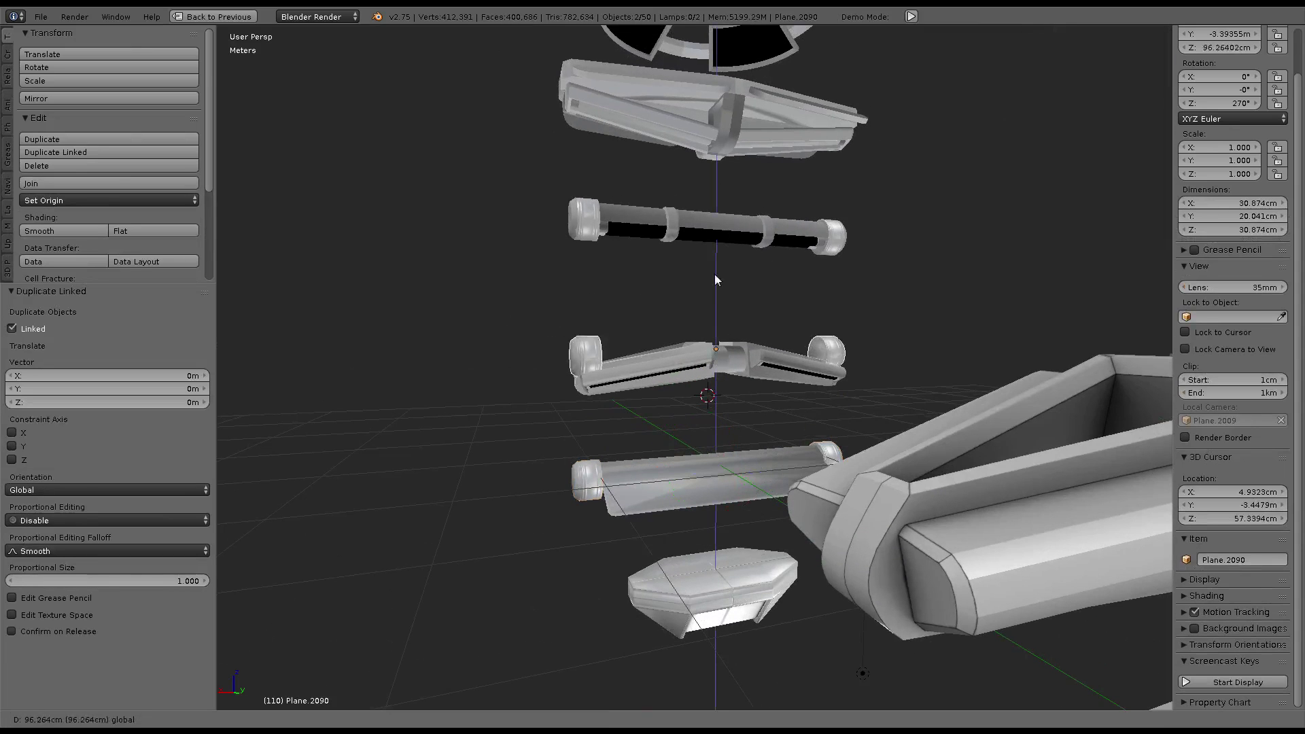
Delete the upper tube's two old end caps and put the 3D cursor on that tube
{"action": "right_click", "coordinate": [573, 207]}
{"action": "right_click", "coordinate": [832, 238], "text": "shift"}
{"action": "key", "text": "Delete"}
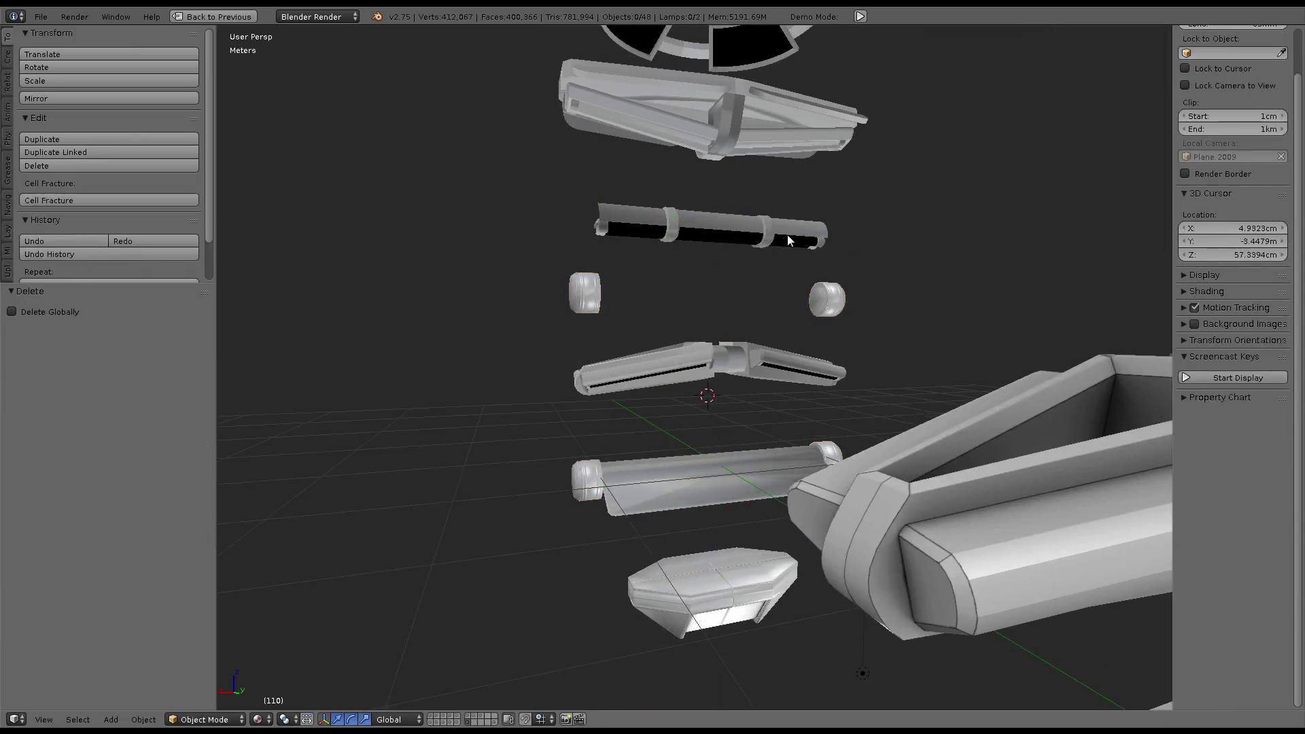
{"action": "right_click", "coordinate": [775, 235]}
{"action": "key", "text": "shift+s"}
{"action": "left_click", "coordinate": [758, 261]}
Remove accidental extra copies and snap both copied caps onto the upper tube
{"action": "right_click", "coordinate": [828, 299]}
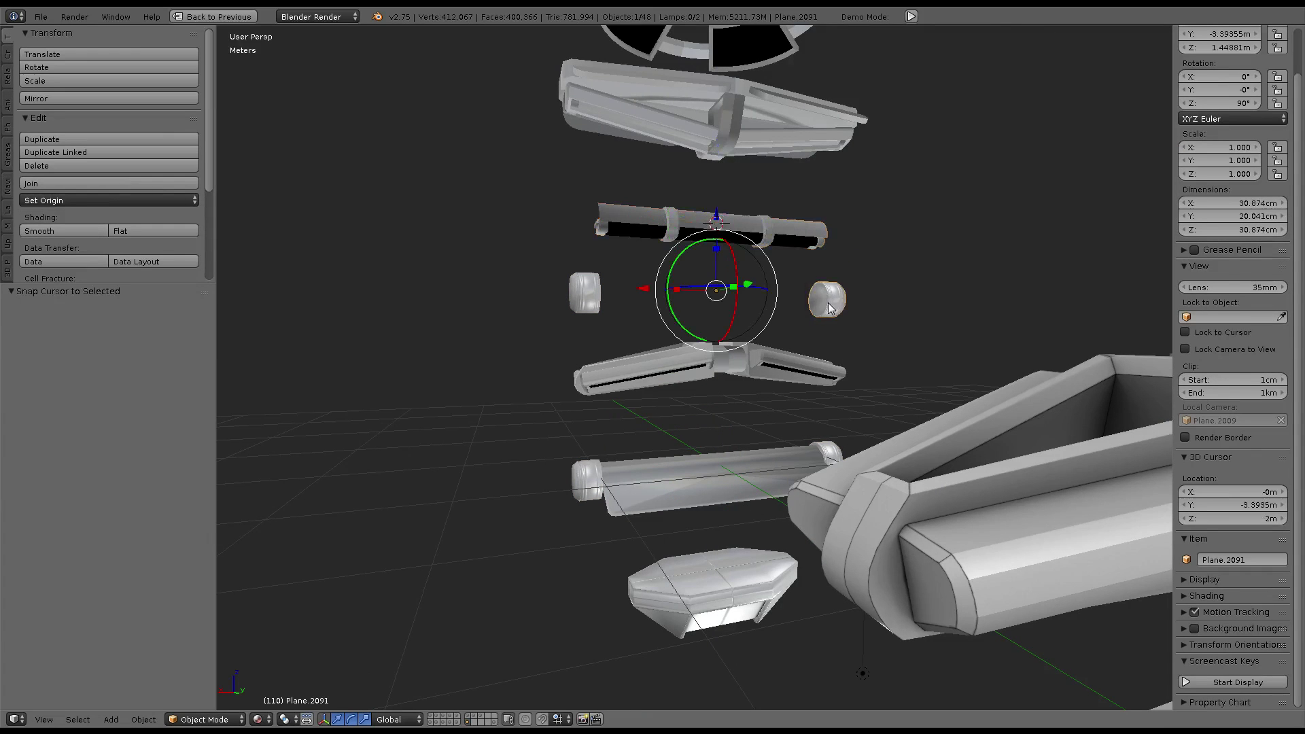
{"action": "right_click", "coordinate": [585, 292], "text": "shift"}
{"action": "key", "text": "shift+d"}
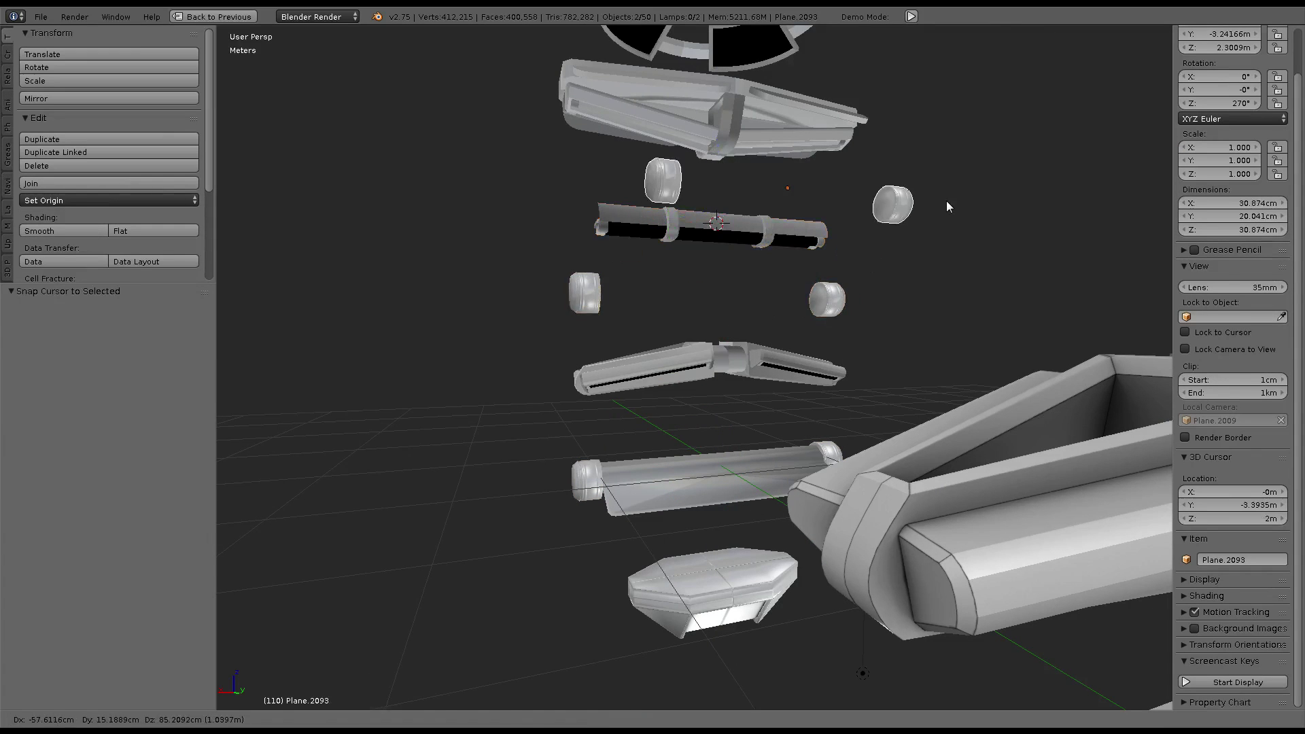
{"action": "right_click", "coordinate": [946, 201]}
{"action": "key", "text": "x"}
{"action": "left_click", "coordinate": [948, 204]}
{"action": "right_click", "coordinate": [805, 312]}
{"action": "right_click", "coordinate": [570, 306], "text": "shift"}
{"action": "key", "text": "shift+s"}
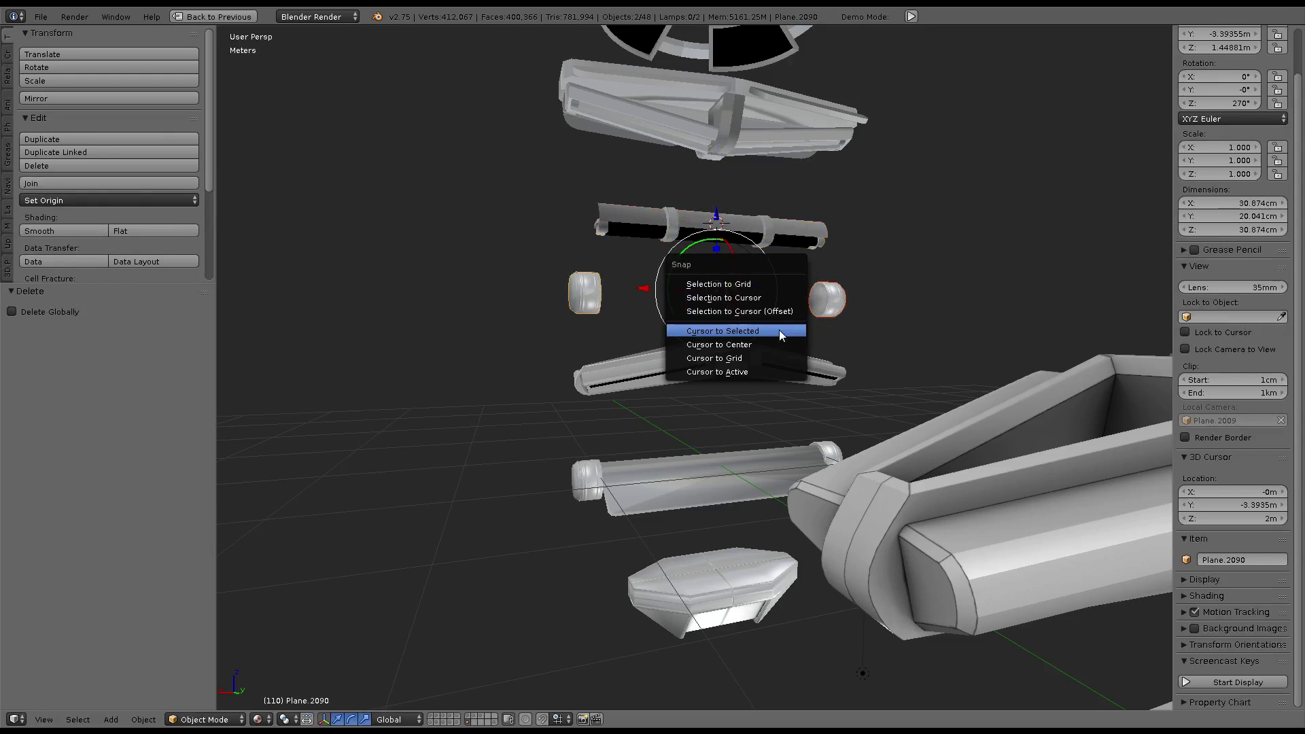
{"action": "left_click", "coordinate": [770, 302]}
Deselect everything, zoom out to all parts, and frame the selected cylinder
{"action": "key", "text": "a"}
{"action": "scroll", "coordinate": [808, 245], "scroll_direction": "up", "scroll_amount": 5}
{"action": "mouse_move", "coordinate": [746, 257]}
{"action": "middle_mouse_down"}
{"action": "mouse_move", "coordinate": [700, 244]}
{"action": "mouse_move", "coordinate": [637, 402]}
{"action": "mouse_move", "coordinate": [818, 337]}
{"action": "middle_mouse_up"}
{"action": "scroll", "coordinate": [637, 401], "scroll_direction": "up", "scroll_amount": 4}
{"action": "key", "text": "Home"}
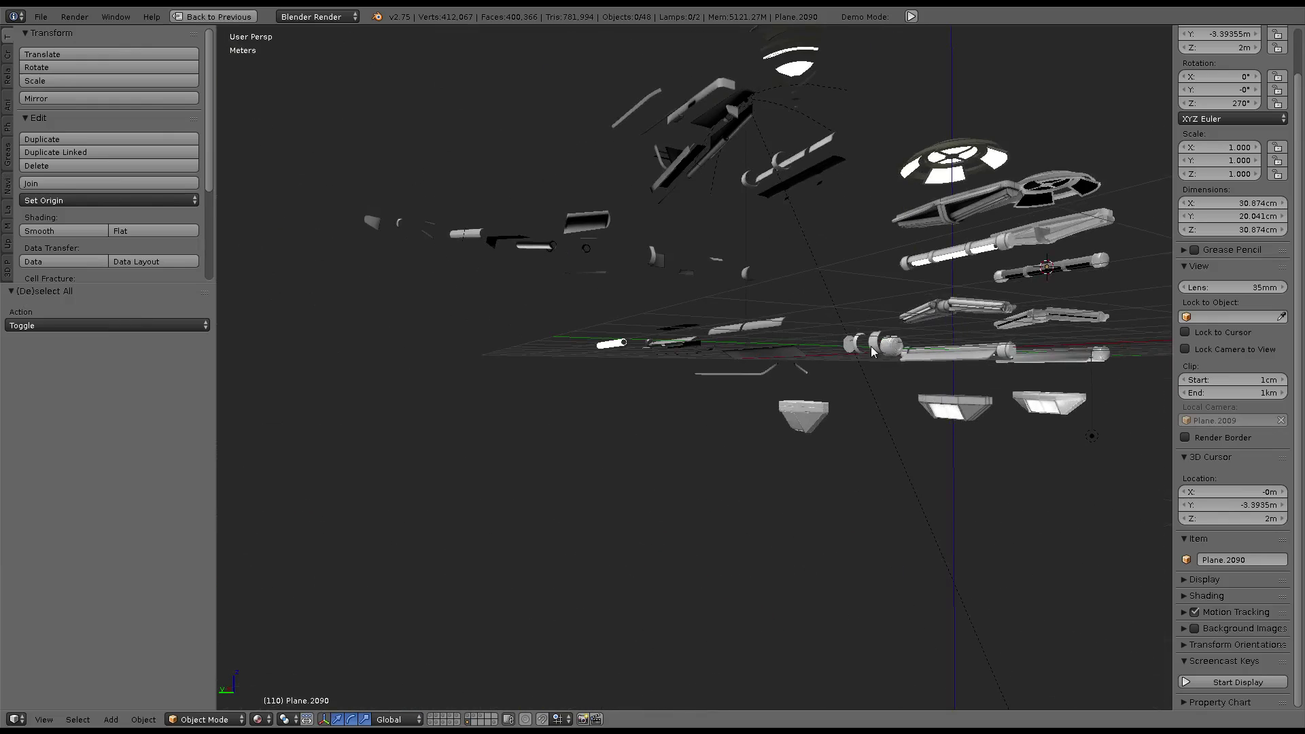
{"action": "right_click", "coordinate": [874, 348]}
{"action": "key", "text": "KP_Decimal"}
Return to the bake layout and toggle the cap's subdivision viewport display off and on
{"action": "mouse_move", "coordinate": [873, 352]}
{"action": "middle_mouse_down"}
{"action": "mouse_move", "coordinate": [831, 322]}
{"action": "mouse_move", "coordinate": [577, 410]}
{"action": "mouse_move", "coordinate": [826, 336]}
{"action": "mouse_move", "coordinate": [652, 381]}
{"action": "mouse_move", "coordinate": [577, 373]}
{"action": "mouse_move", "coordinate": [647, 317]}
{"action": "mouse_move", "coordinate": [794, 295]}
{"action": "mouse_move", "coordinate": [778, 257]}
{"action": "middle_mouse_up"}
{"action": "scroll", "coordinate": [648, 292], "scroll_direction": "up", "scroll_amount": 3}
{"action": "key", "text": "g"}
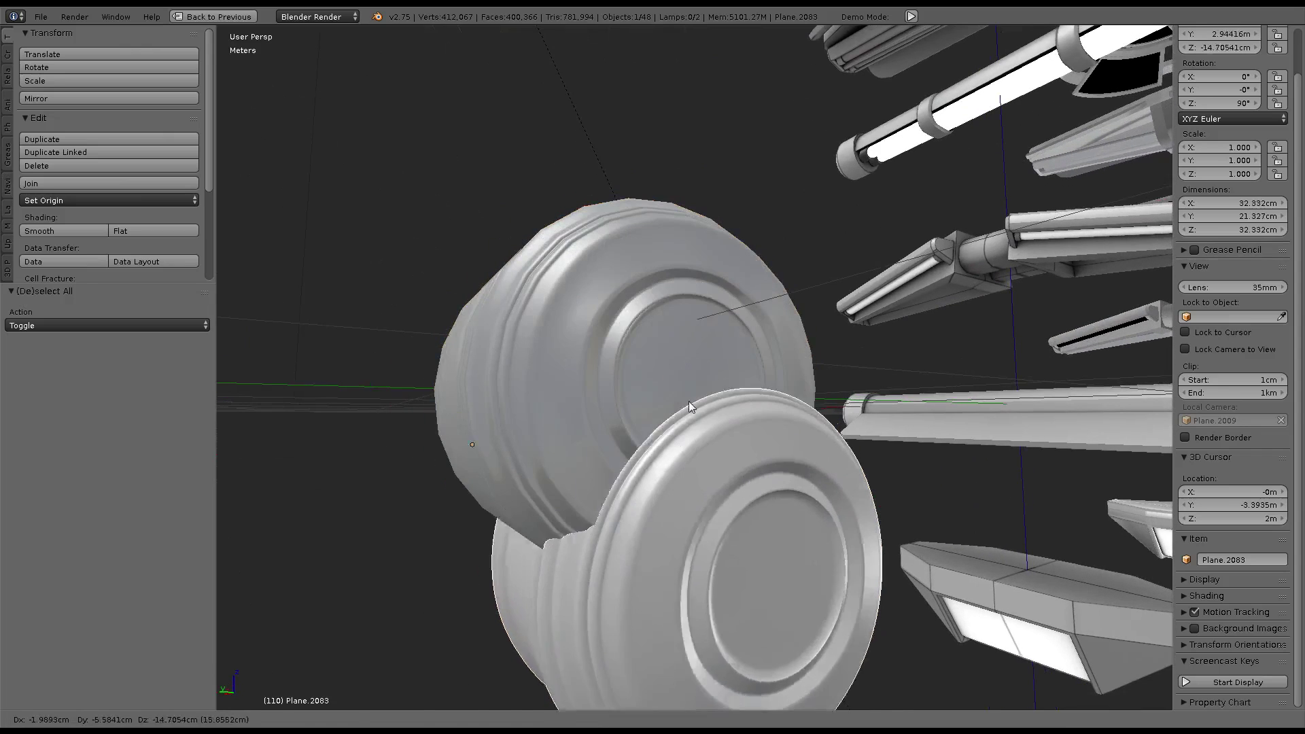
{"action": "right_click", "coordinate": [692, 414]}
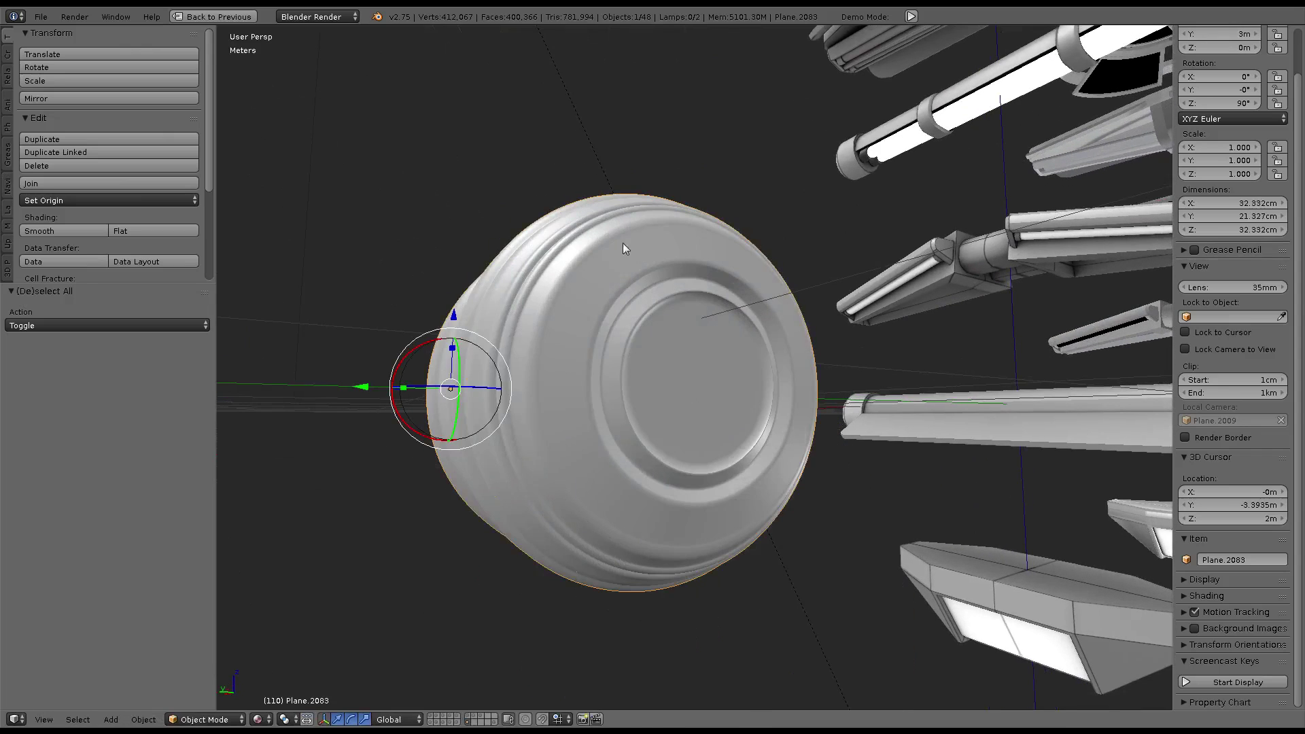
{"action": "key", "text": "ctrl+space"}
{"action": "left_click", "coordinate": [1194, 103]}
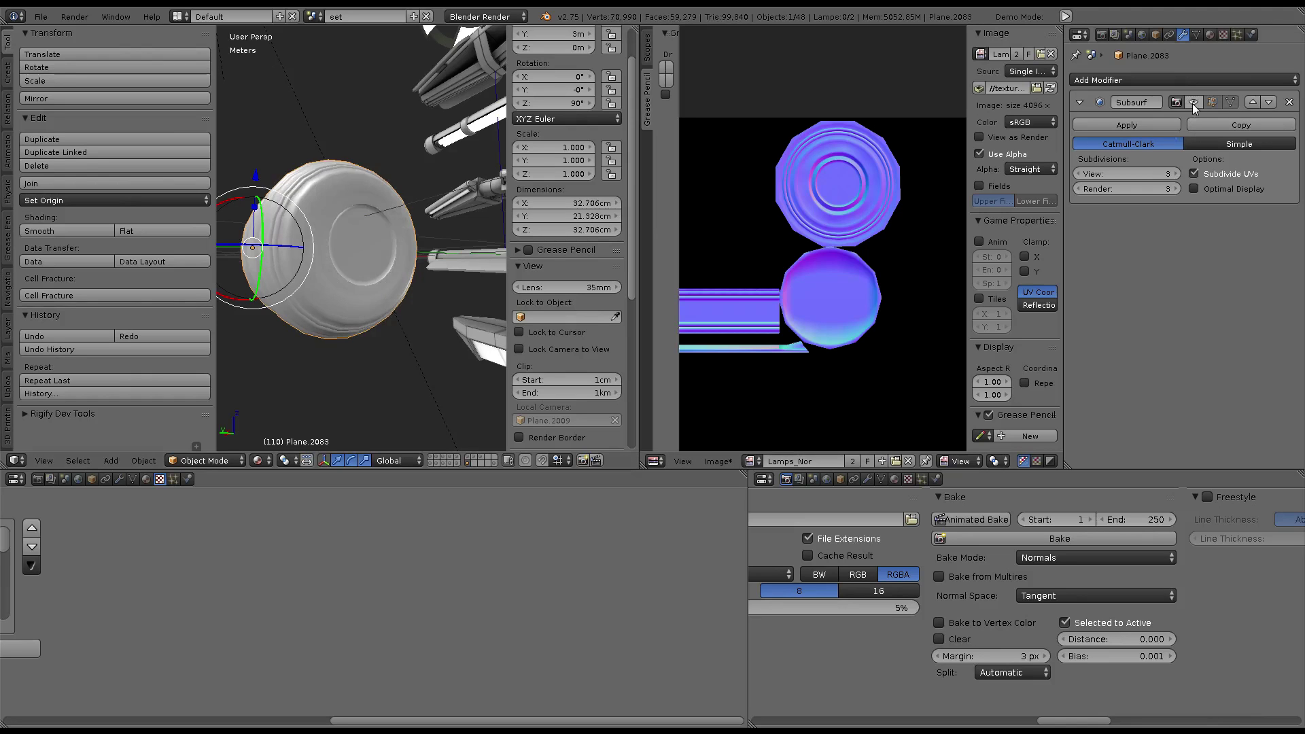
{"action": "left_click", "coordinate": [1194, 103]}
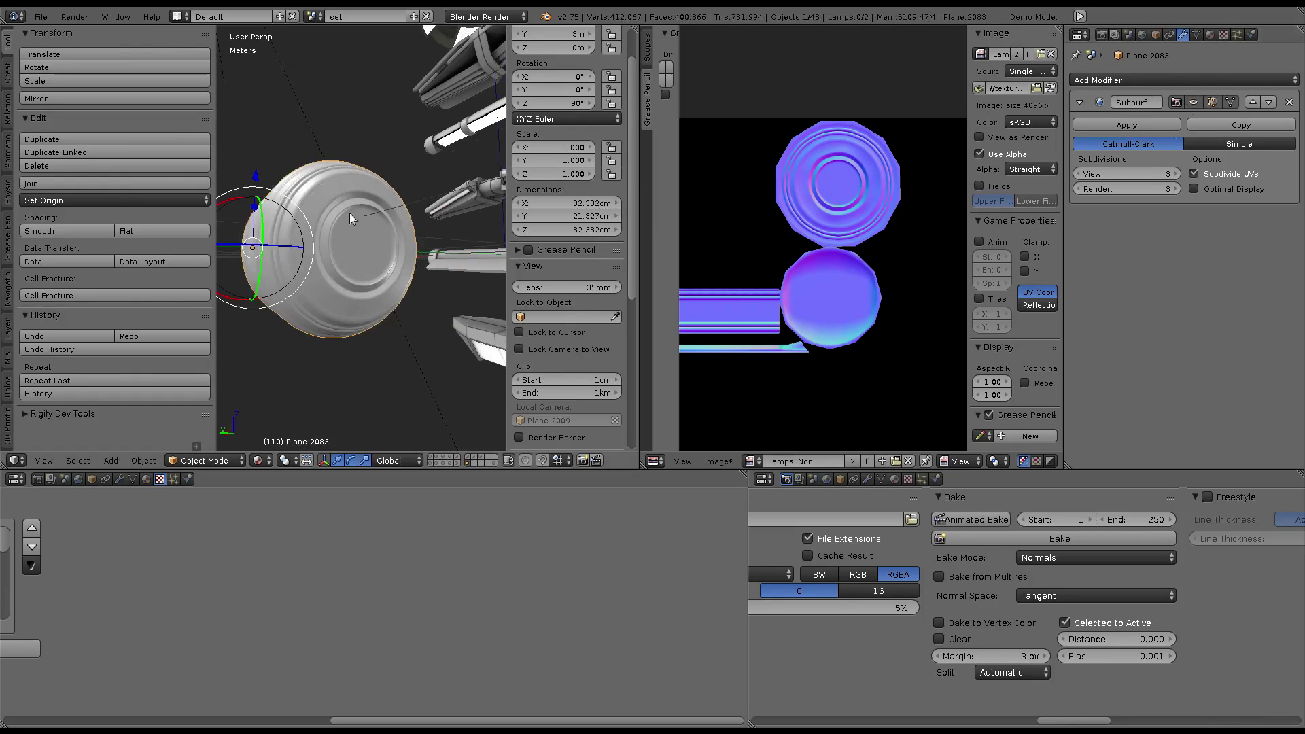
Set the cap's Subsurf levels to 2 for viewport and 5 for render
{"action": "key", "text": "g"}
{"action": "right_click", "coordinate": [363, 310]}
{"action": "left_click", "coordinate": [1175, 189]}
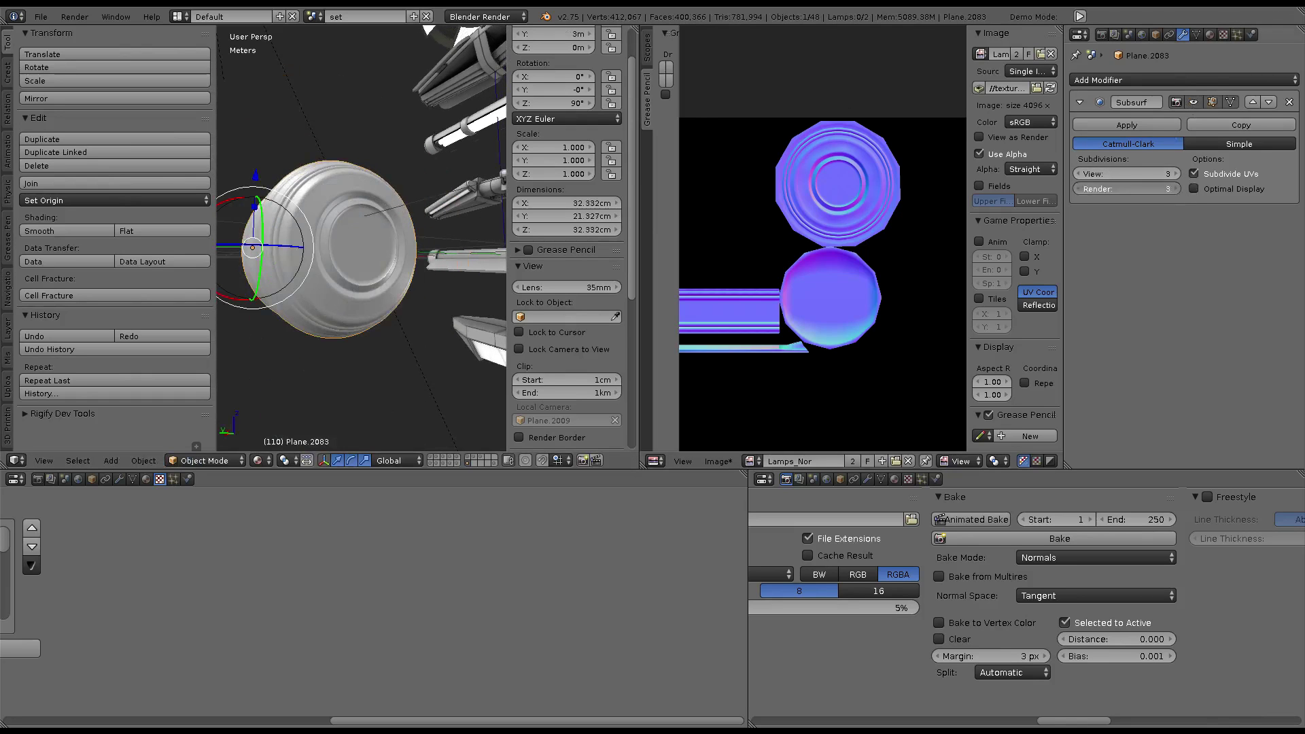
{"action": "key", "text": "g"}
{"action": "key", "text": "Escape"}
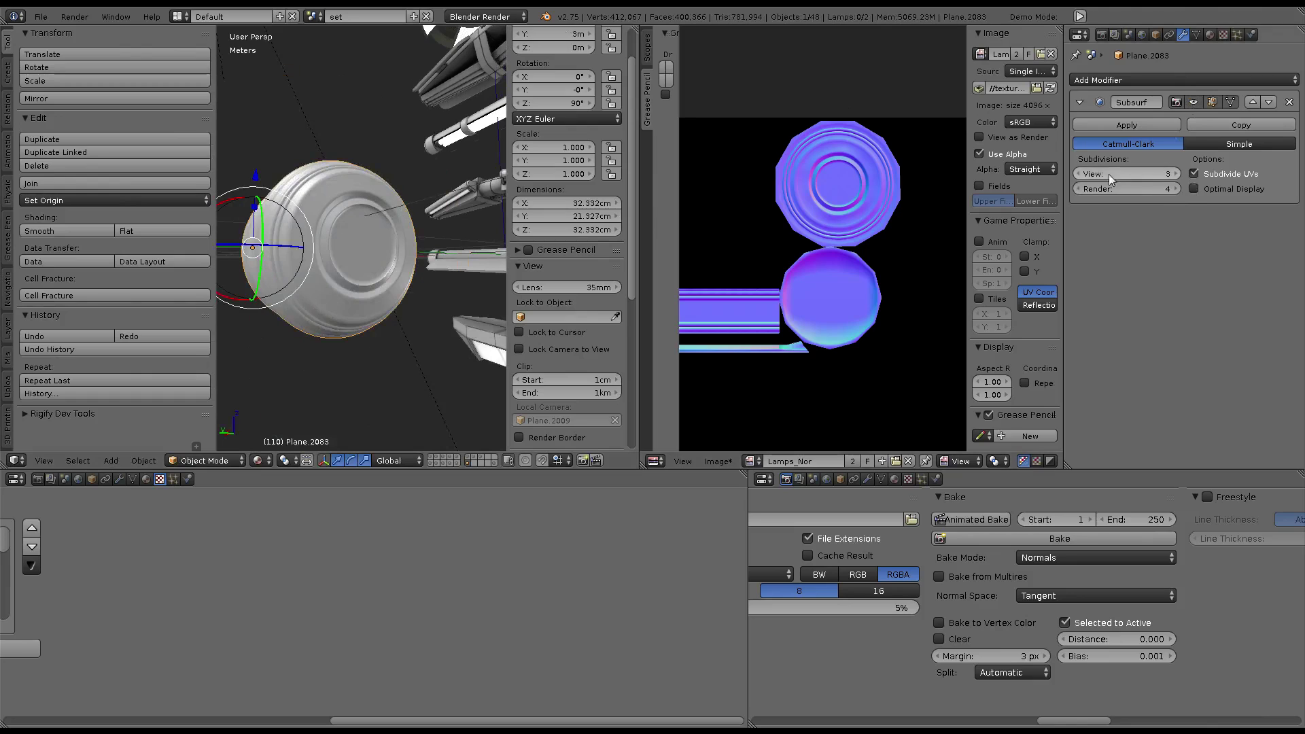
{"action": "left_click", "coordinate": [1079, 175]}
{"action": "left_click", "coordinate": [1175, 189]}
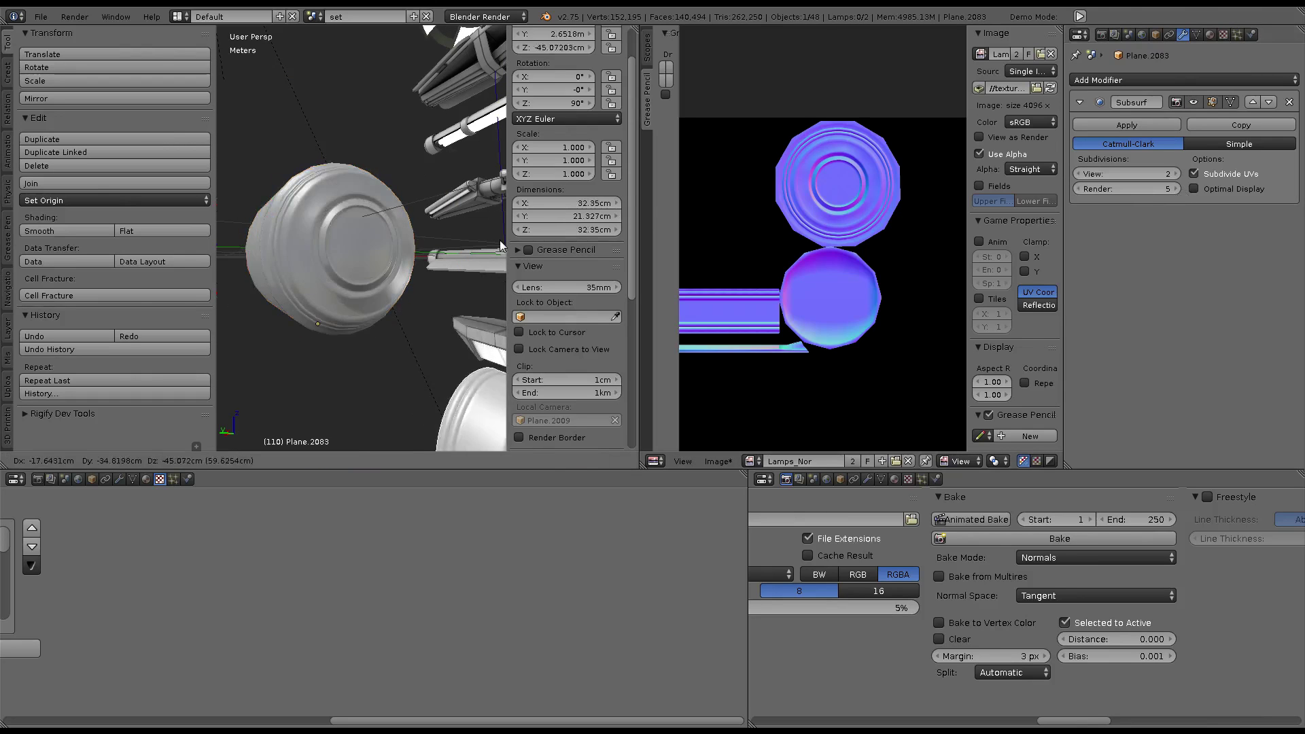
Check the neighbouring cap piece's UVs in Edit Mode, then start the normal map bake
{"action": "right_click", "coordinate": [350, 263]}
{"action": "key", "text": "Tab"}
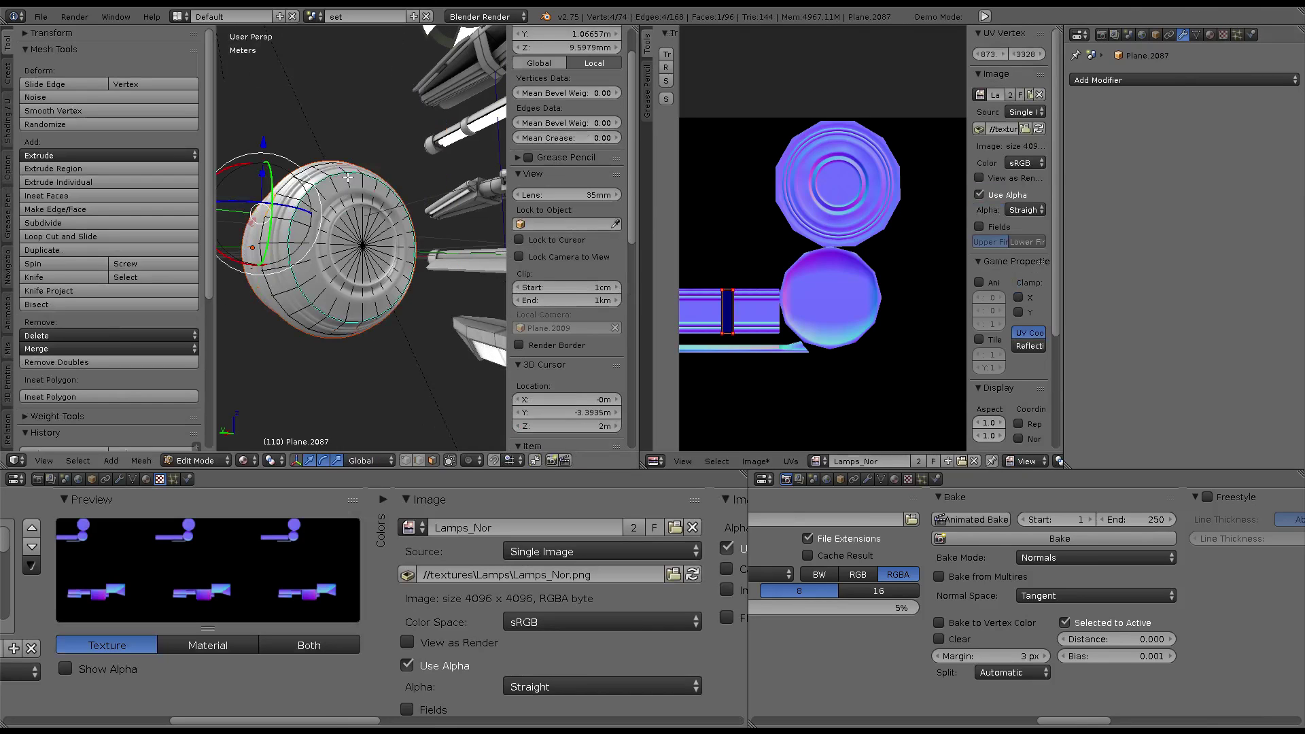
{"action": "scroll", "coordinate": [767, 271], "scroll_direction": "up", "scroll_amount": 3}
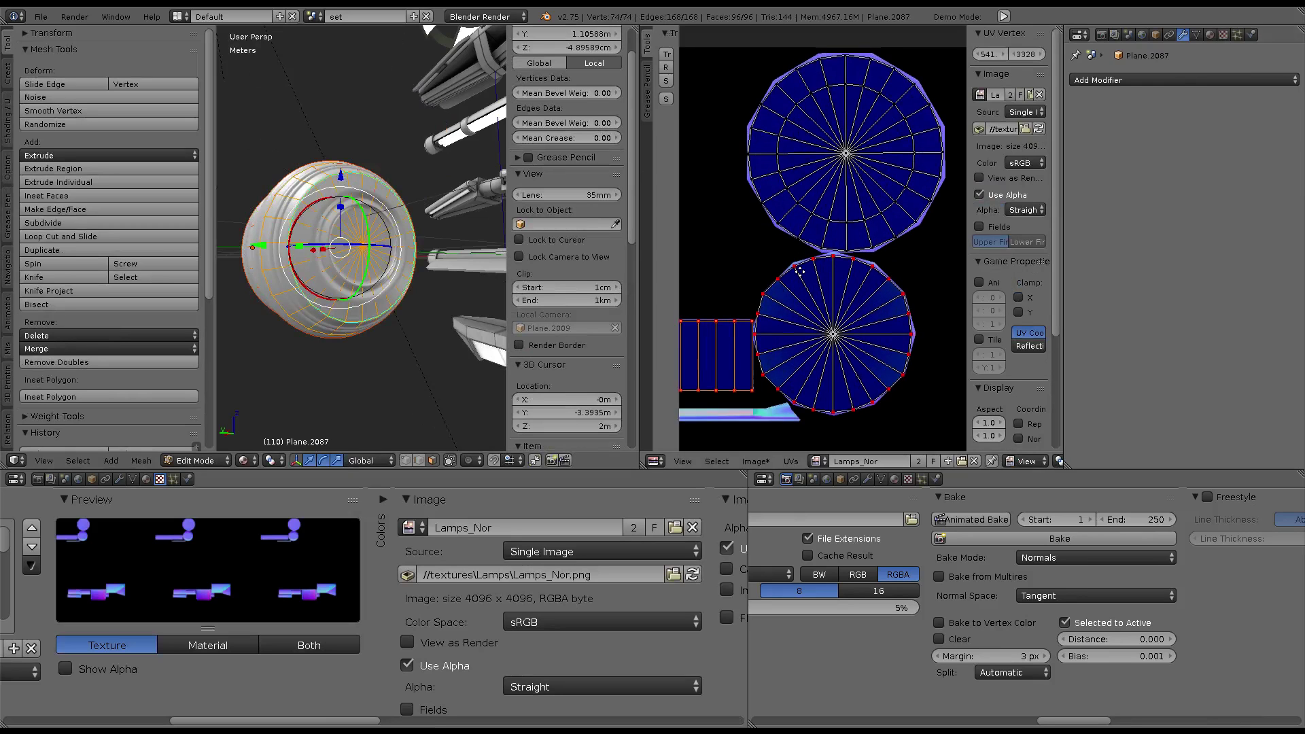
{"action": "scroll", "coordinate": [803, 209], "scroll_direction": "up", "scroll_amount": 1}
{"action": "scroll", "coordinate": [803, 209], "scroll_direction": "down", "scroll_amount": 3}
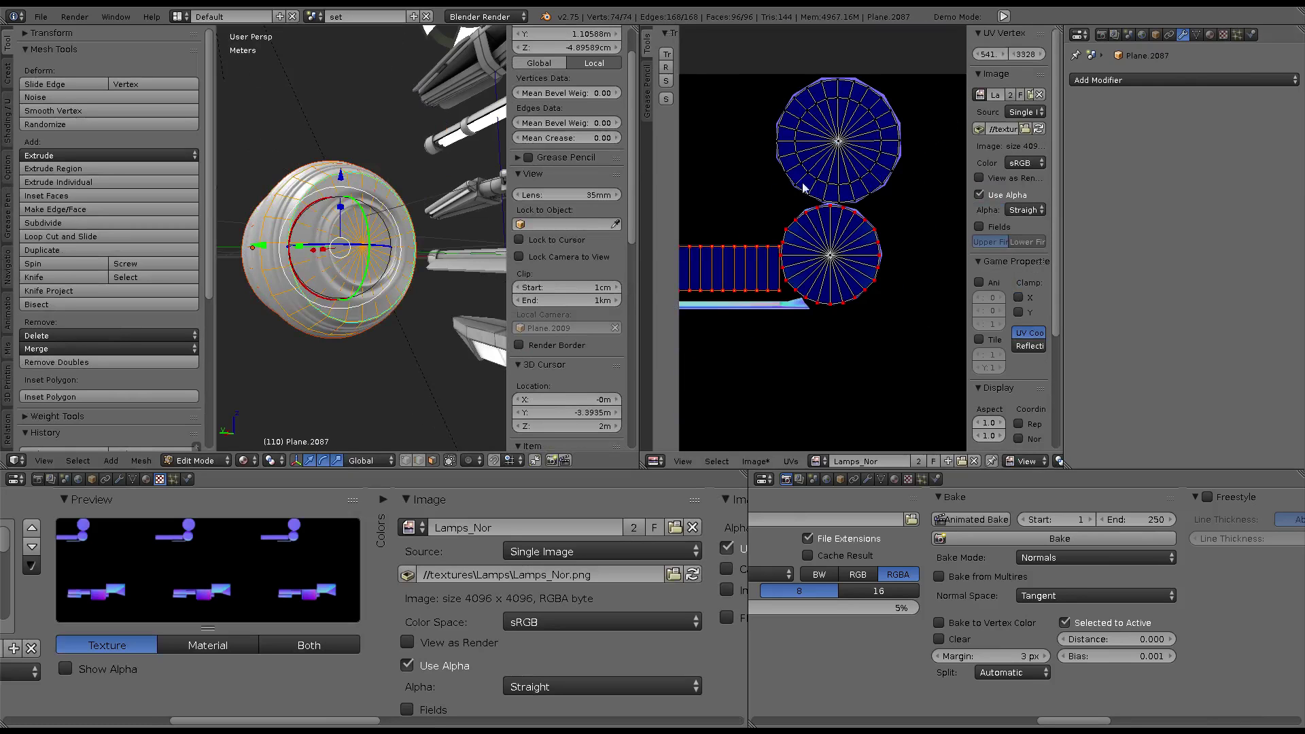
{"action": "key", "text": "Tab"}
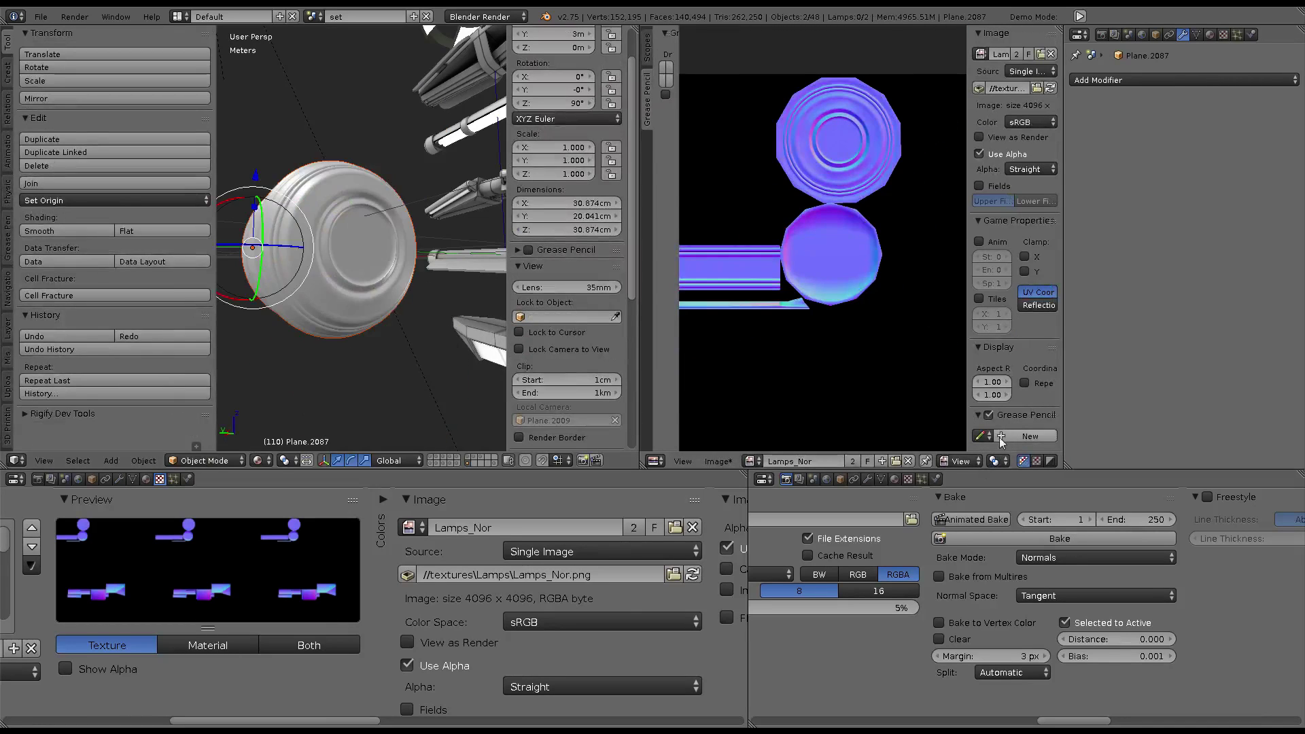
{"action": "left_click", "coordinate": [1016, 539]}
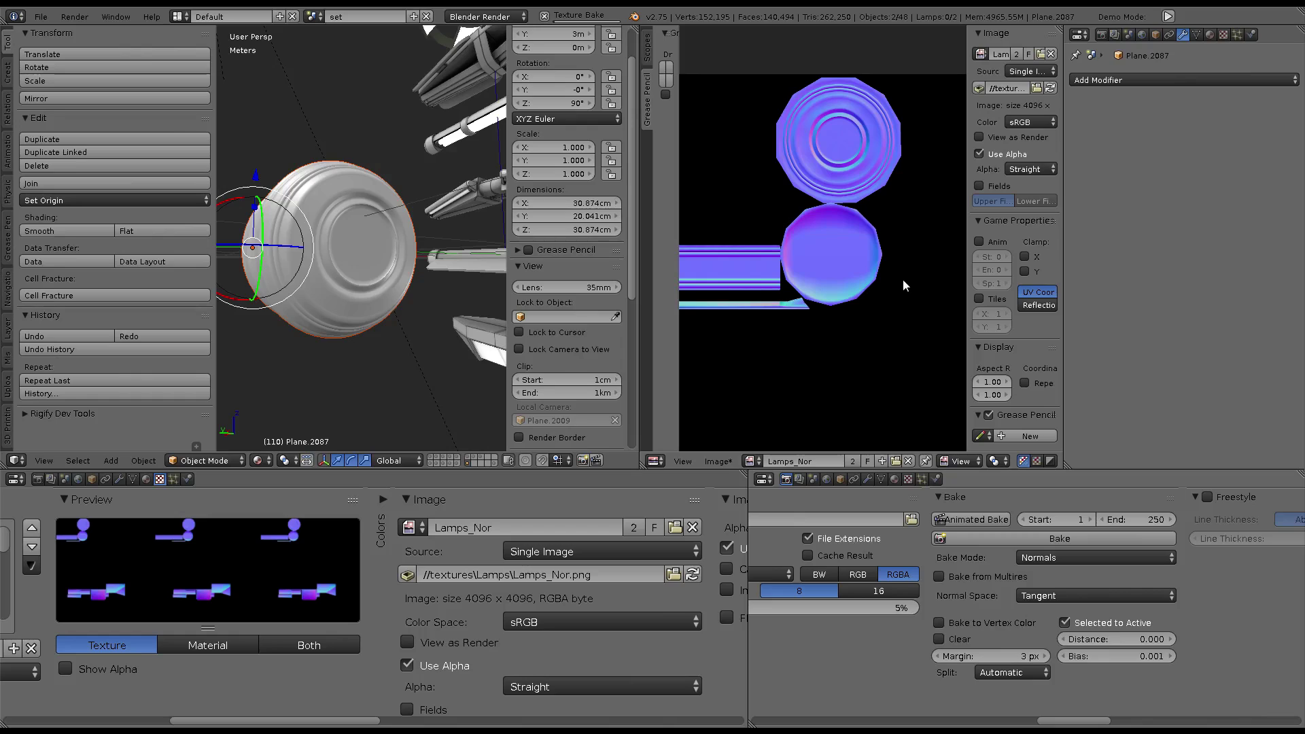
Zoom into the Lamps_Nor image to inspect the newly baked cap normals
{"action": "scroll", "coordinate": [879, 282], "scroll_direction": "up", "scroll_amount": 1}
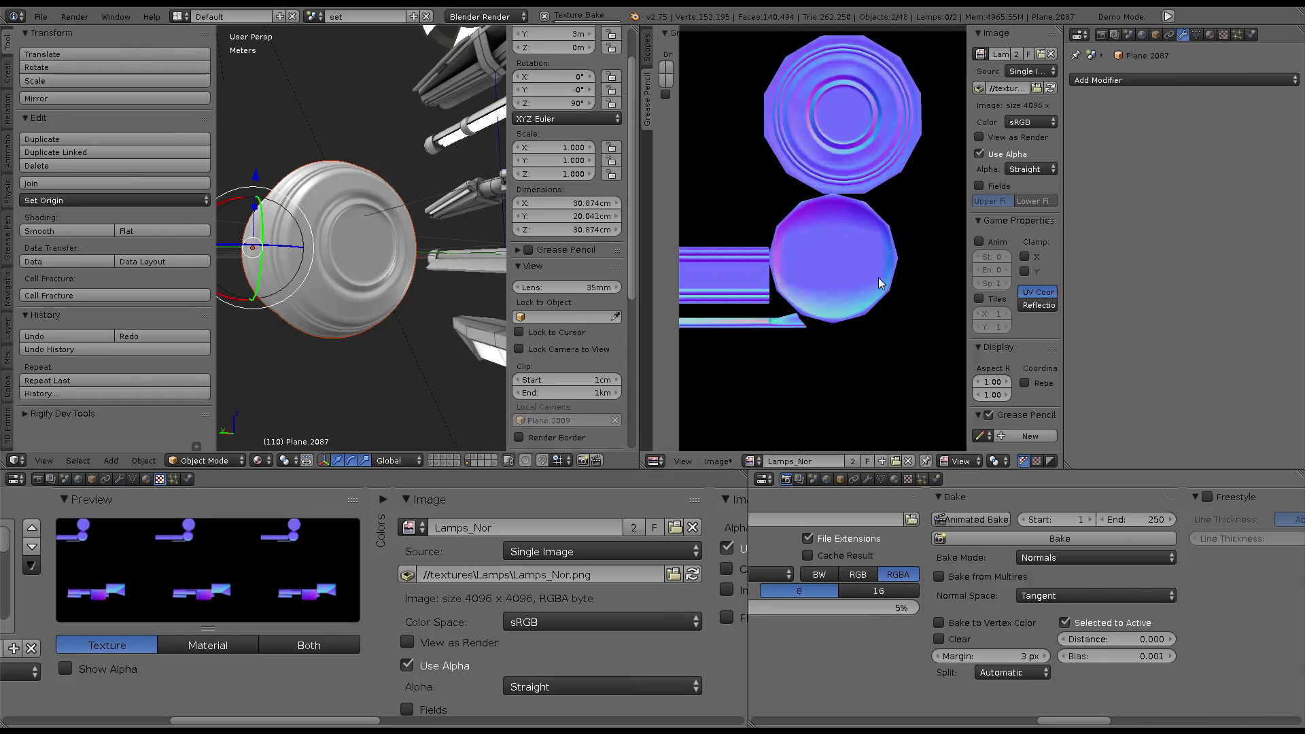
{"action": "scroll", "coordinate": [879, 282], "scroll_direction": "up", "scroll_amount": 1}
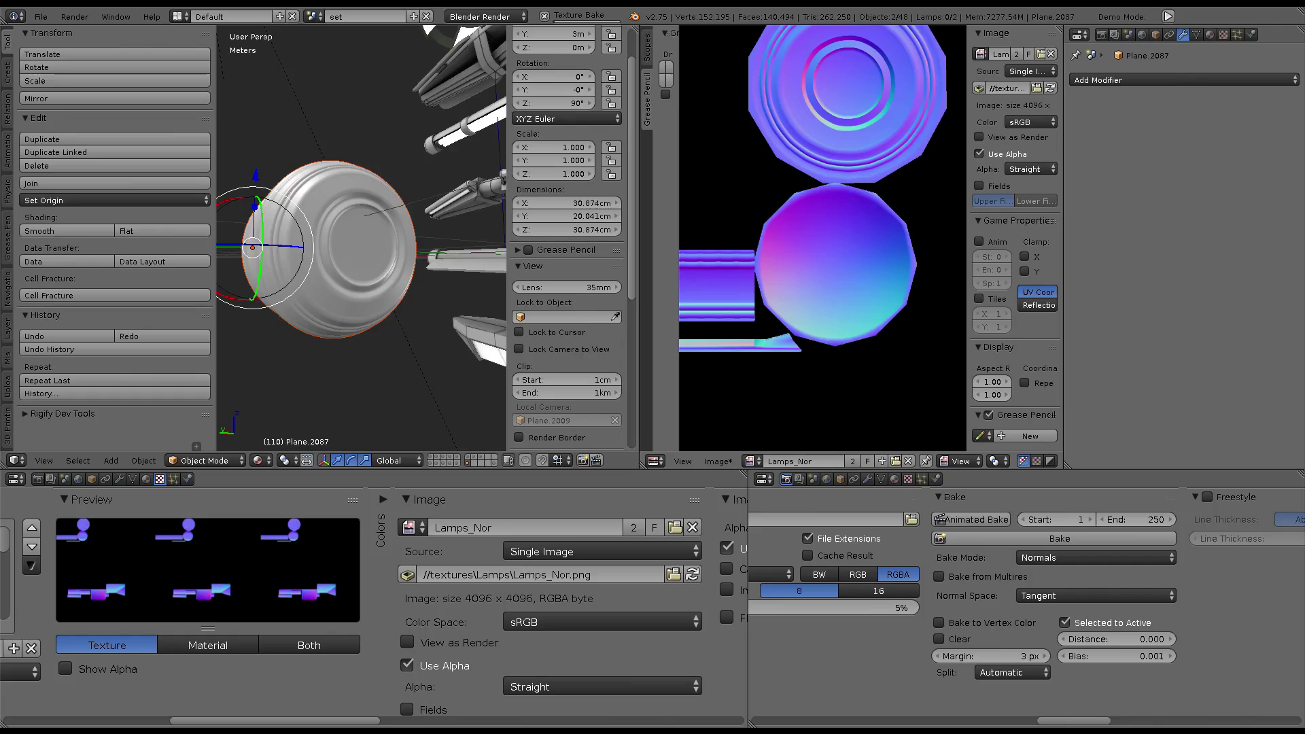
Maximize the 3D view and select the tube end cap to inspect it
{"action": "scroll", "coordinate": [417, 122], "scroll_direction": "down", "scroll_amount": 3}
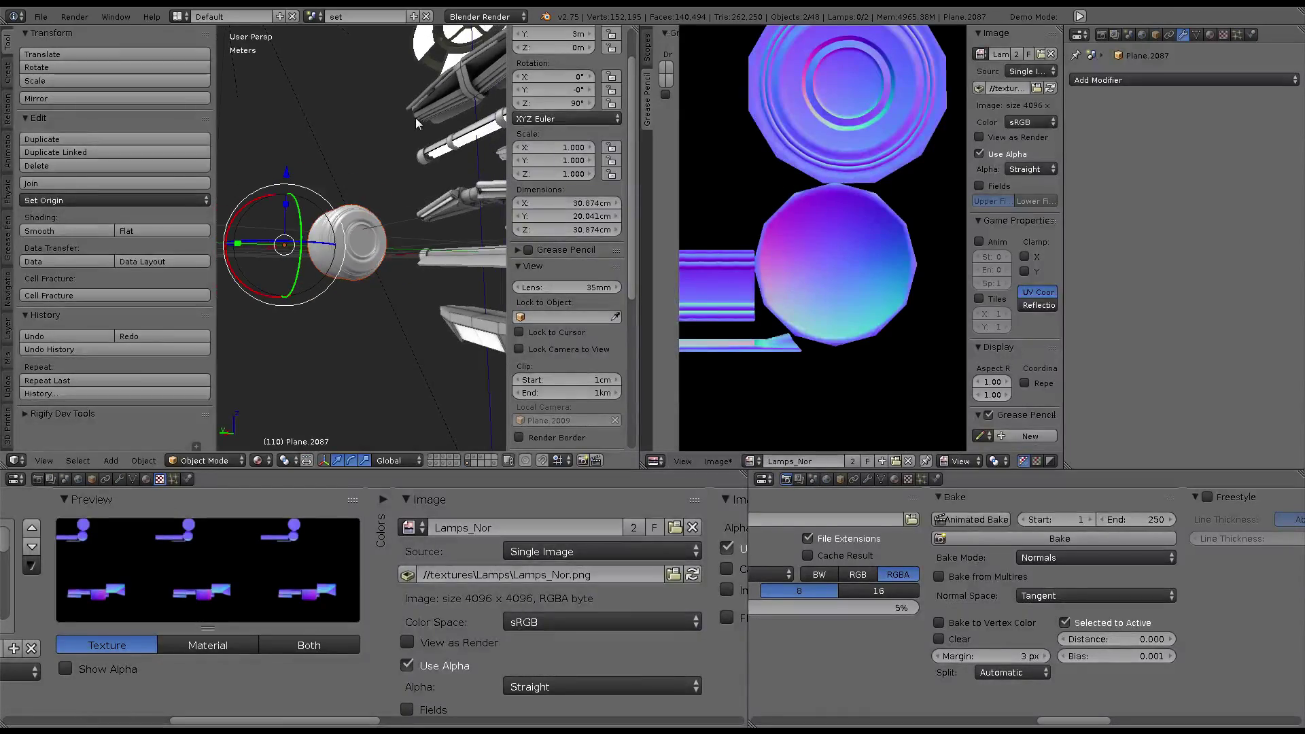
{"action": "key", "text": "ctrl+Up"}
{"action": "scroll", "coordinate": [519, 329], "scroll_direction": "down", "scroll_amount": 4}
{"action": "mouse_move", "coordinate": [796, 306]}
{"action": "middle_mouse_down"}
{"action": "mouse_move", "coordinate": [673, 372]}
{"action": "mouse_move", "coordinate": [500, 279]}
{"action": "middle_mouse_up"}
{"action": "scroll", "coordinate": [722, 285], "scroll_direction": "up", "scroll_amount": 5}
{"action": "scroll", "coordinate": [803, 377], "scroll_direction": "up", "scroll_amount": 3}
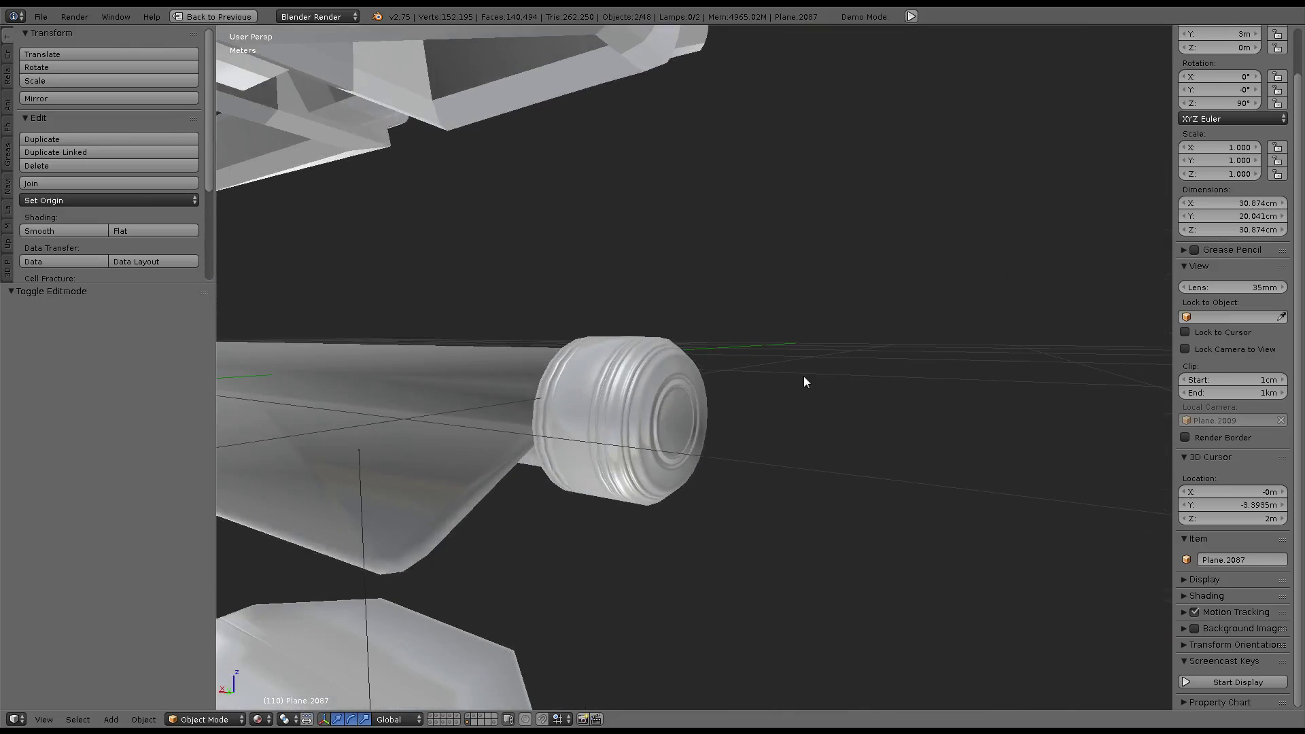
{"action": "right_click", "coordinate": [633, 379]}
{"action": "scroll", "coordinate": [634, 379], "scroll_direction": "up", "scroll_amount": 4}
{"action": "mouse_move", "coordinate": [634, 379]}
{"action": "middle_mouse_down"}
{"action": "mouse_move", "coordinate": [728, 418]}
{"action": "mouse_move", "coordinate": [709, 453]}
{"action": "mouse_move", "coordinate": [712, 287]}
{"action": "mouse_move", "coordinate": [798, 293]}
{"action": "mouse_move", "coordinate": [650, 368]}
{"action": "mouse_move", "coordinate": [593, 413]}
{"action": "mouse_move", "coordinate": [623, 361]}
{"action": "mouse_move", "coordinate": [585, 282]}
{"action": "mouse_move", "coordinate": [548, 344]}
{"action": "middle_mouse_up"}
{"action": "scroll", "coordinate": [549, 343], "scroll_direction": "down", "scroll_amount": 2}
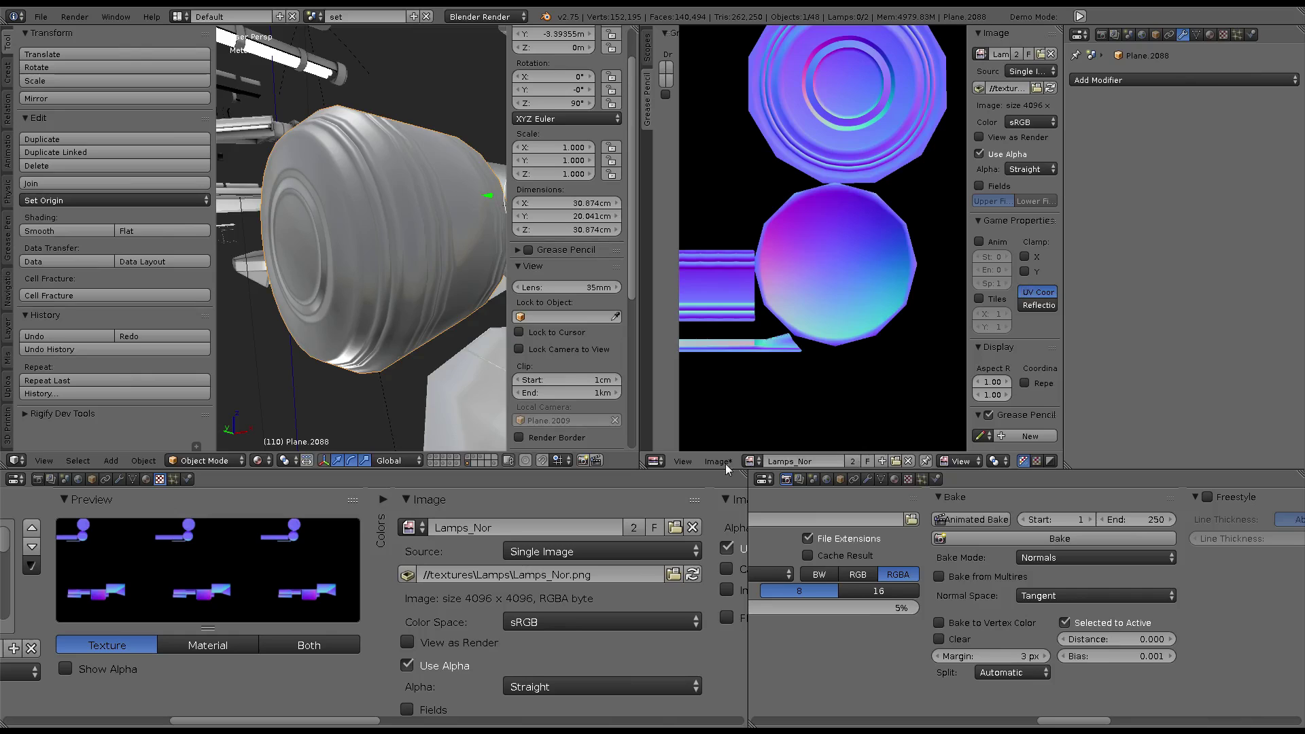
Save the normal map as Lamps_Nor.png, then frame the round cap in a maximized view
{"action": "left_click", "coordinate": [725, 463]}
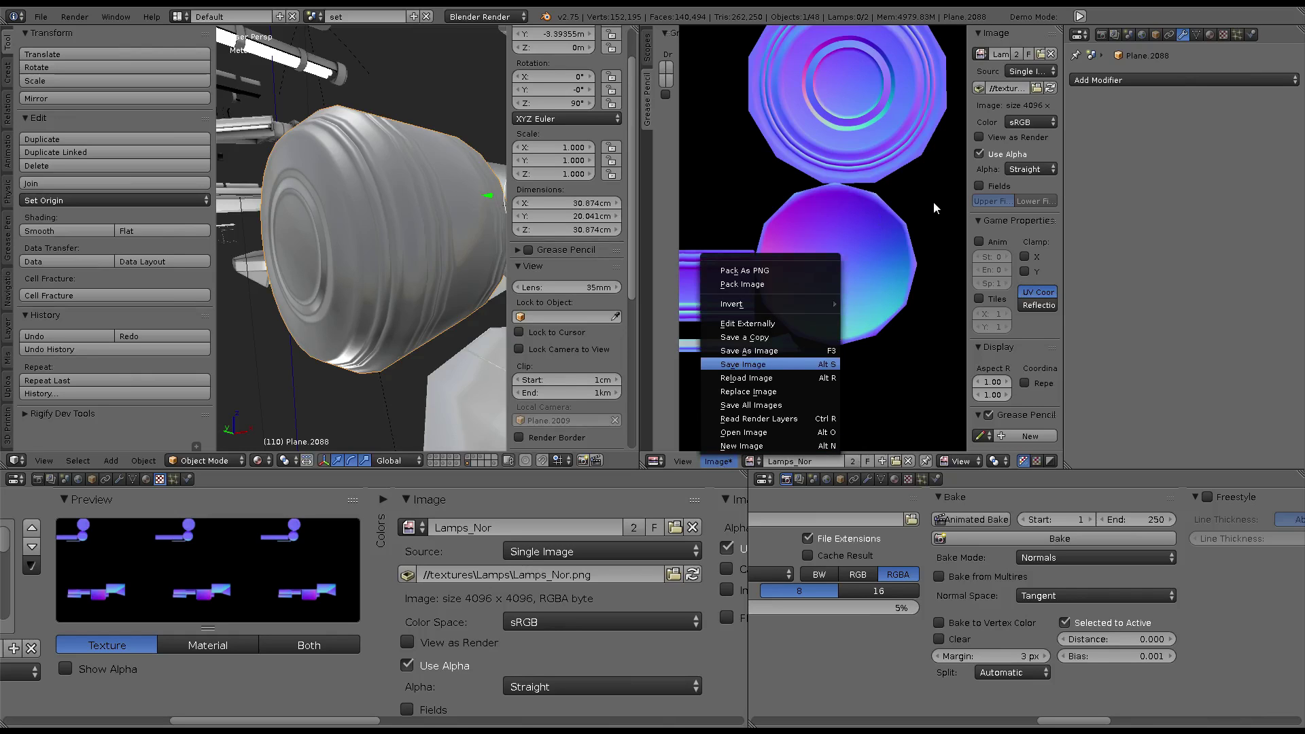
{"action": "key", "text": "Return"}
{"action": "key", "text": "ctrl+Up"}
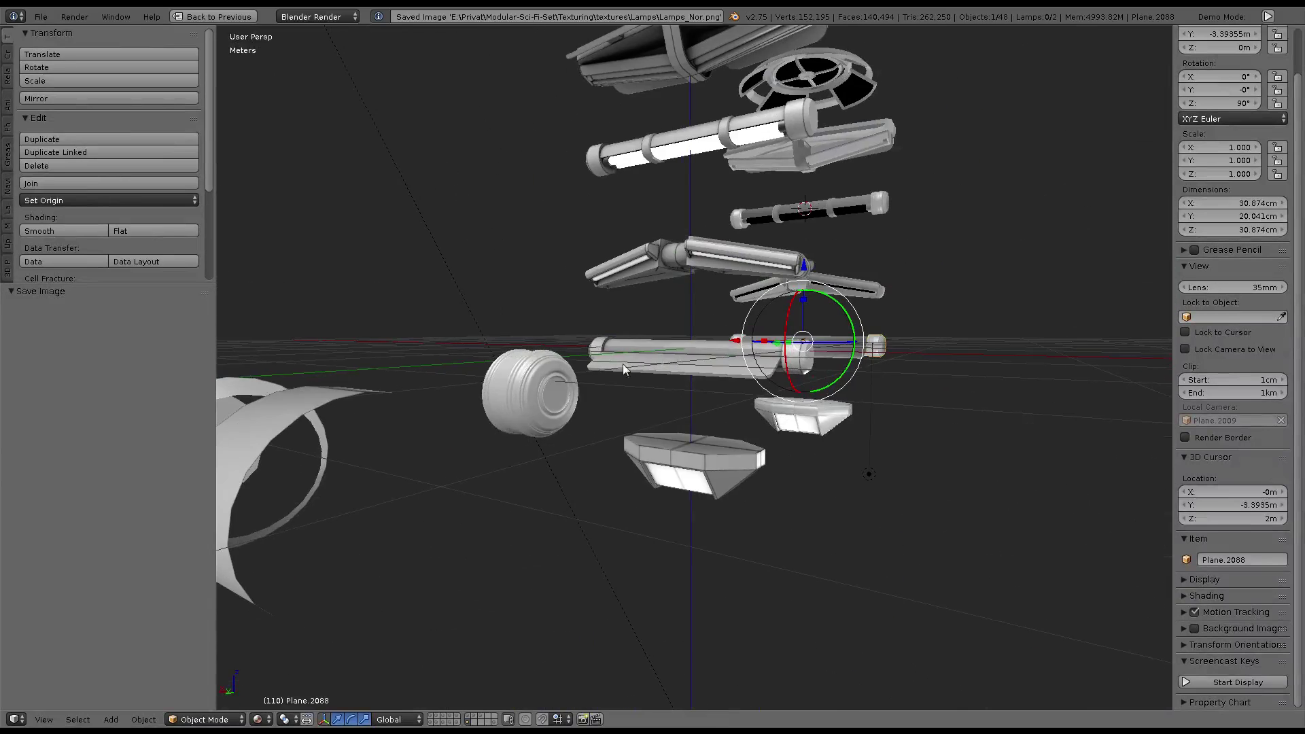
{"action": "right_click", "coordinate": [650, 329]}
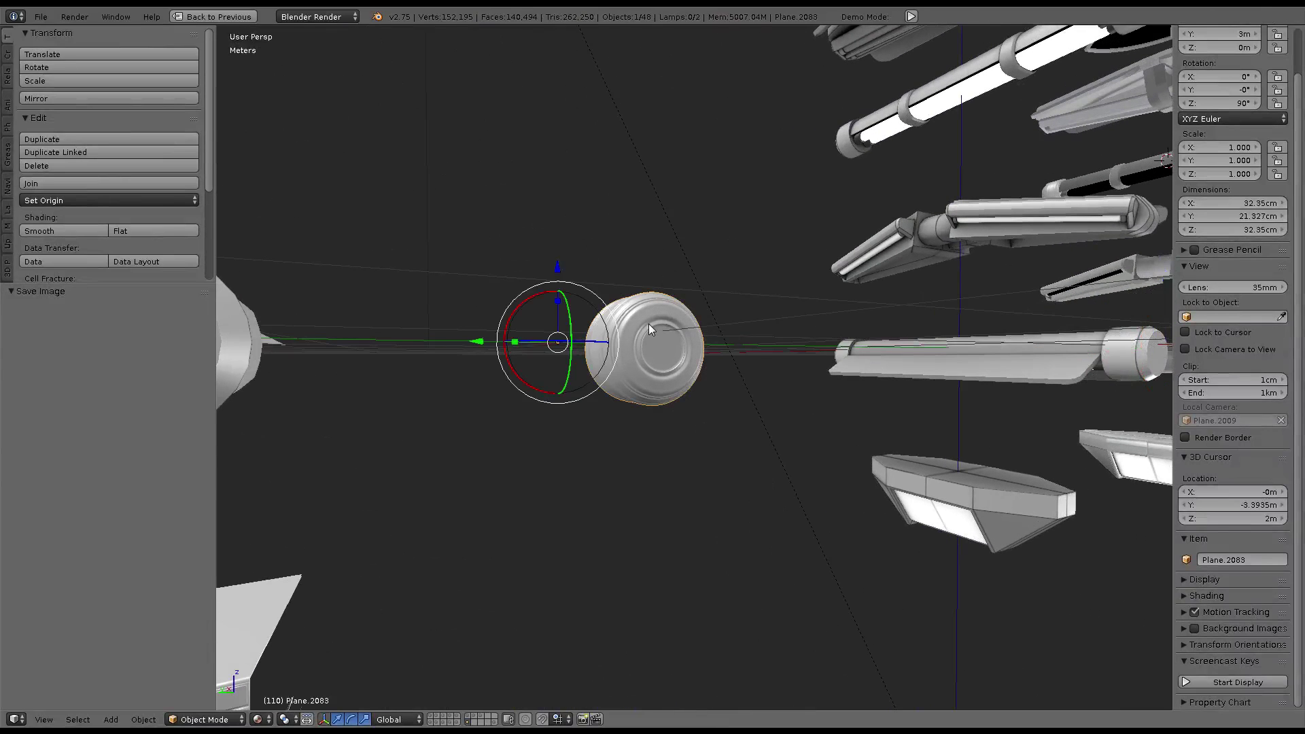
{"action": "key", "text": "KP_Decimal"}
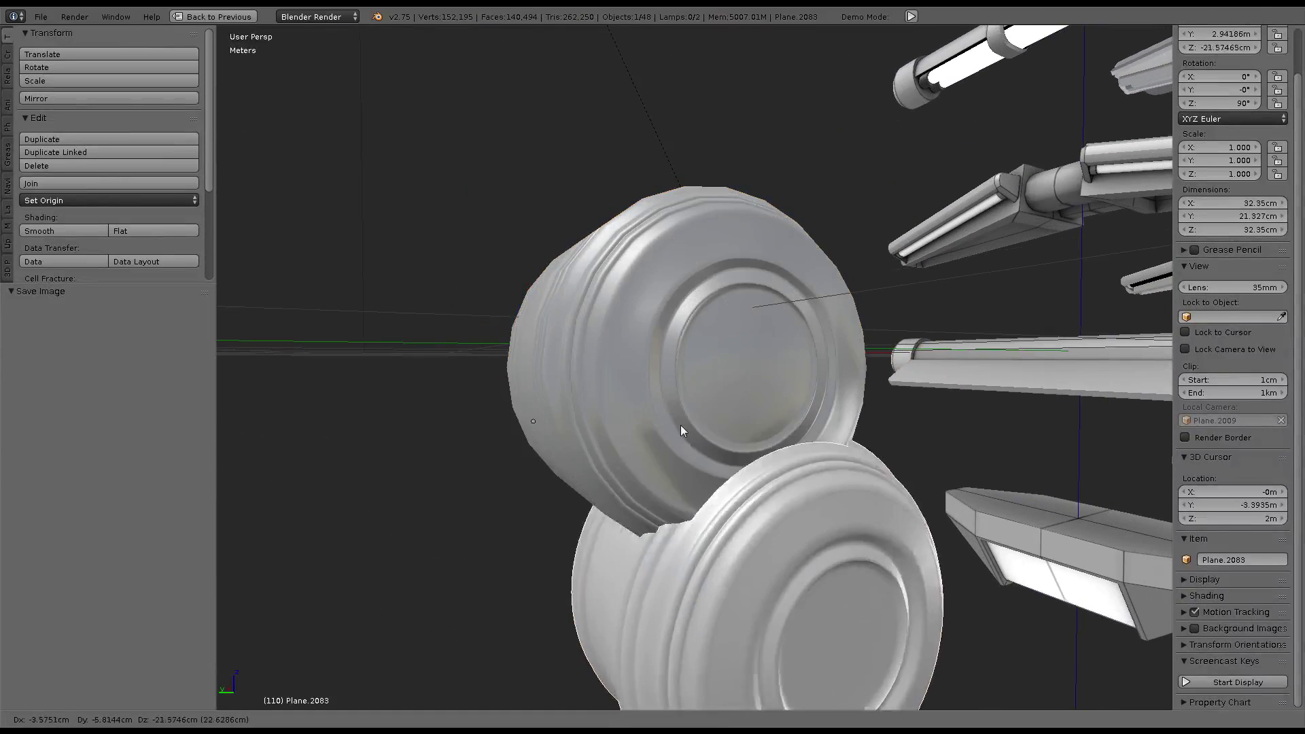